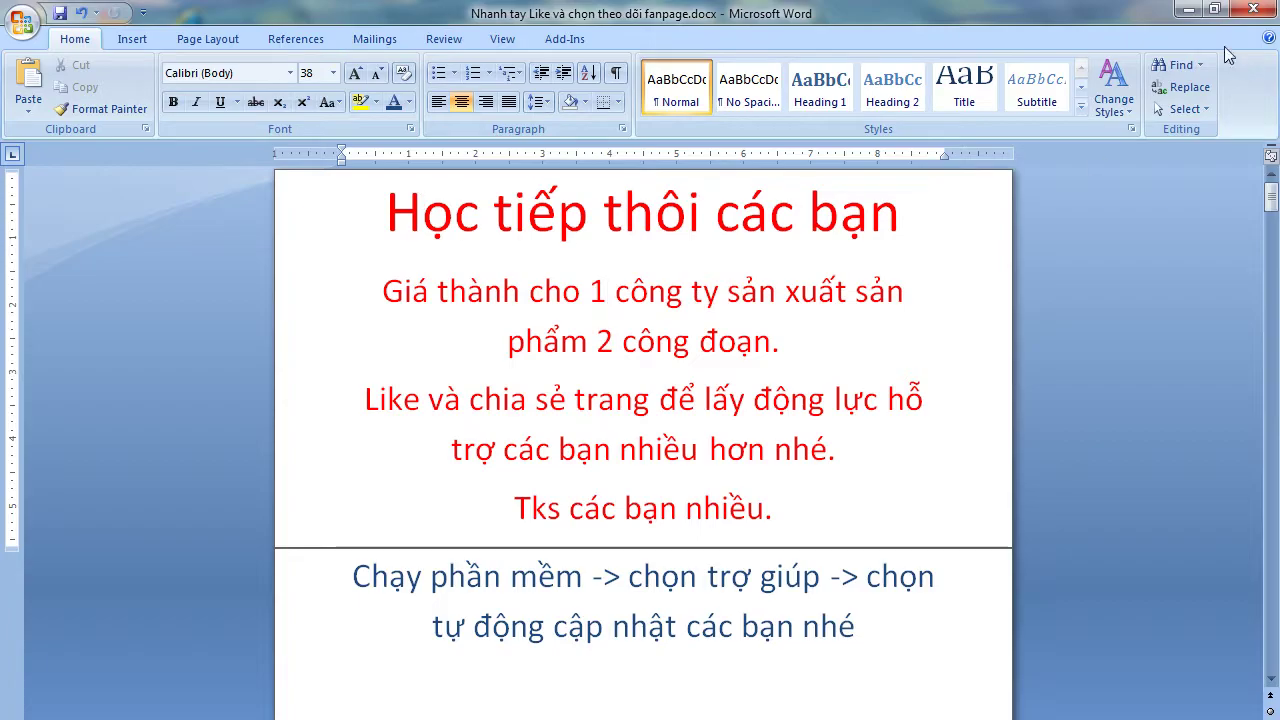
Launch TOTALSOFT.NET from the desktop and highlight the blue automatic-update instructions in the open Word document.
left_click(1189, 9)
left_click(205, 383)
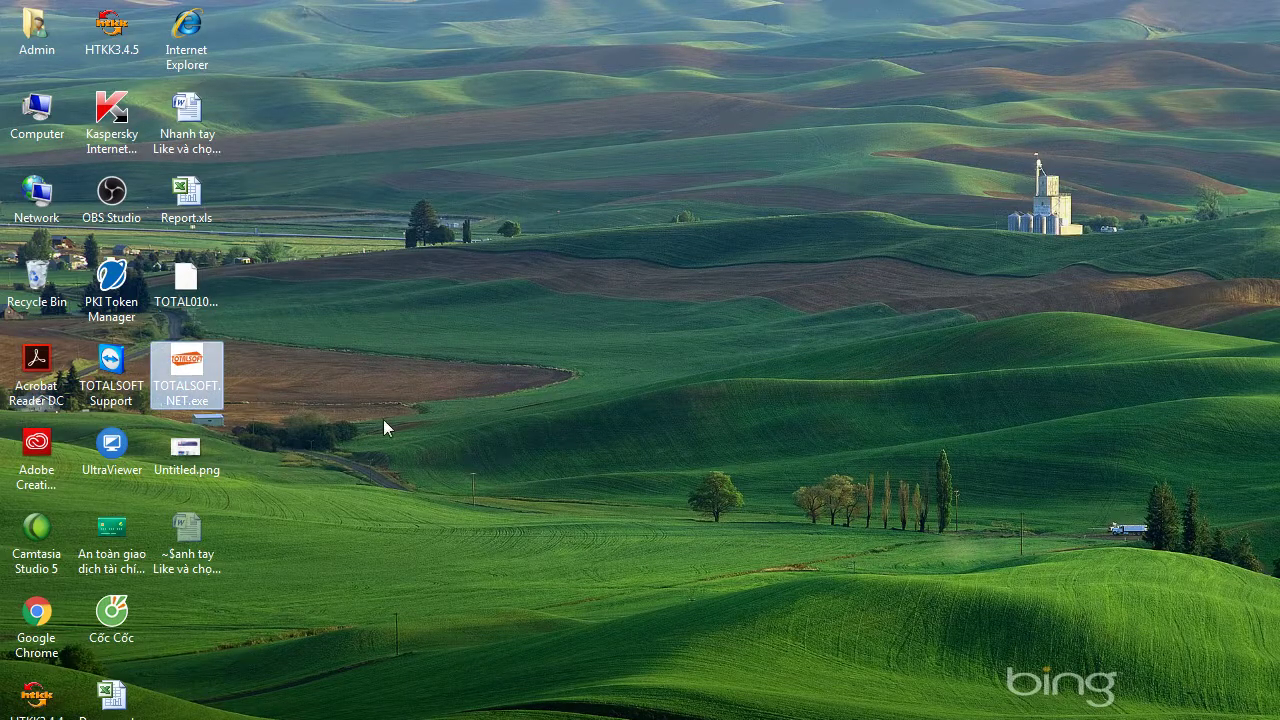
key("alt+Tab")
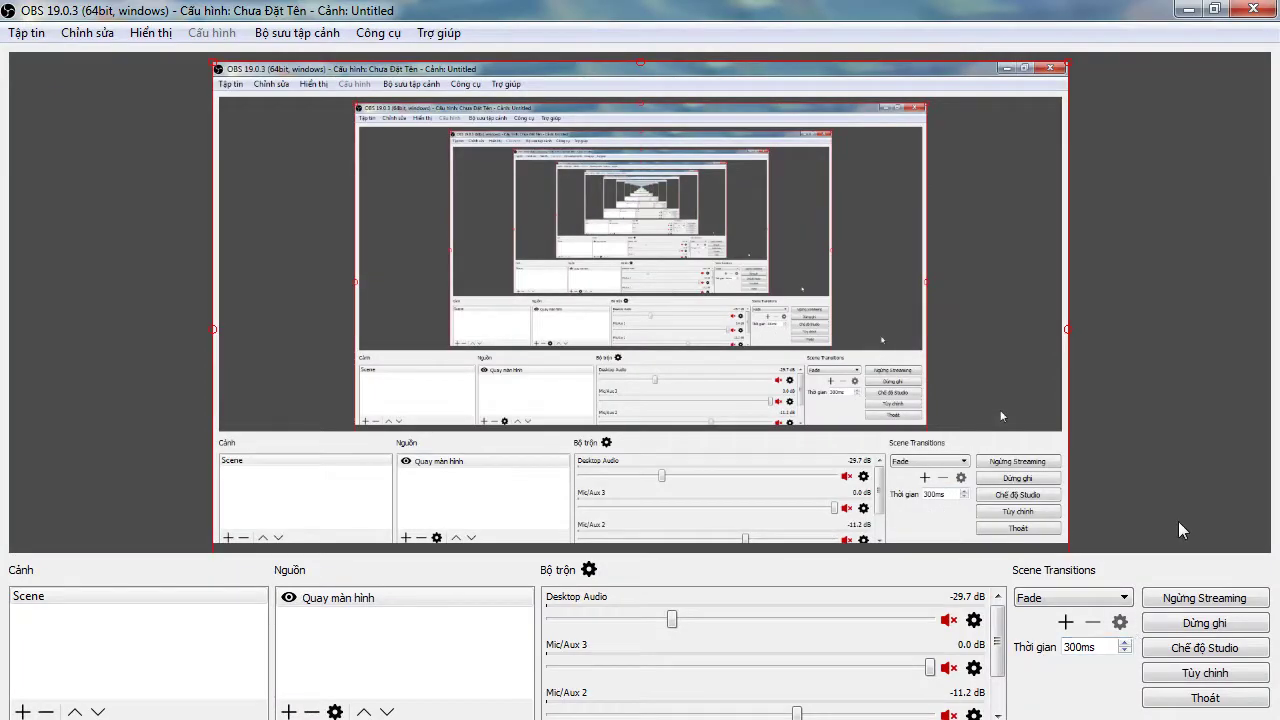
left_click(1189, 9)
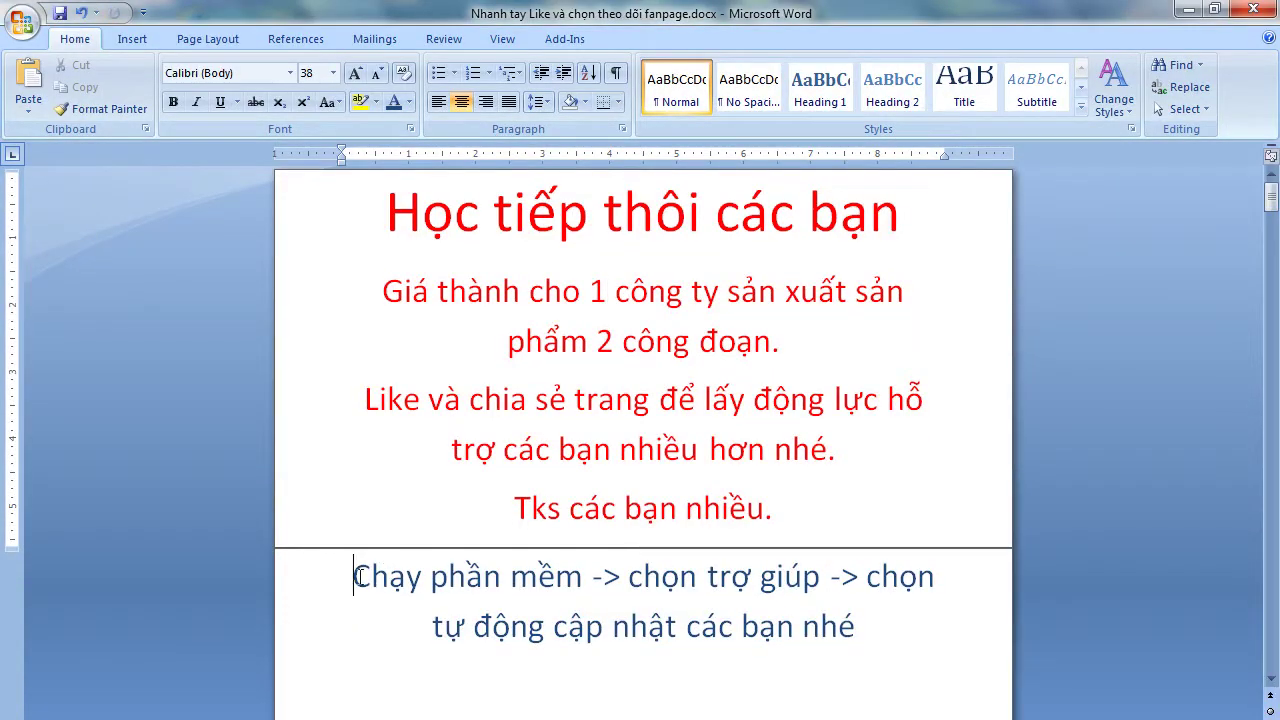
left_click_drag(352, 577, 820, 634)
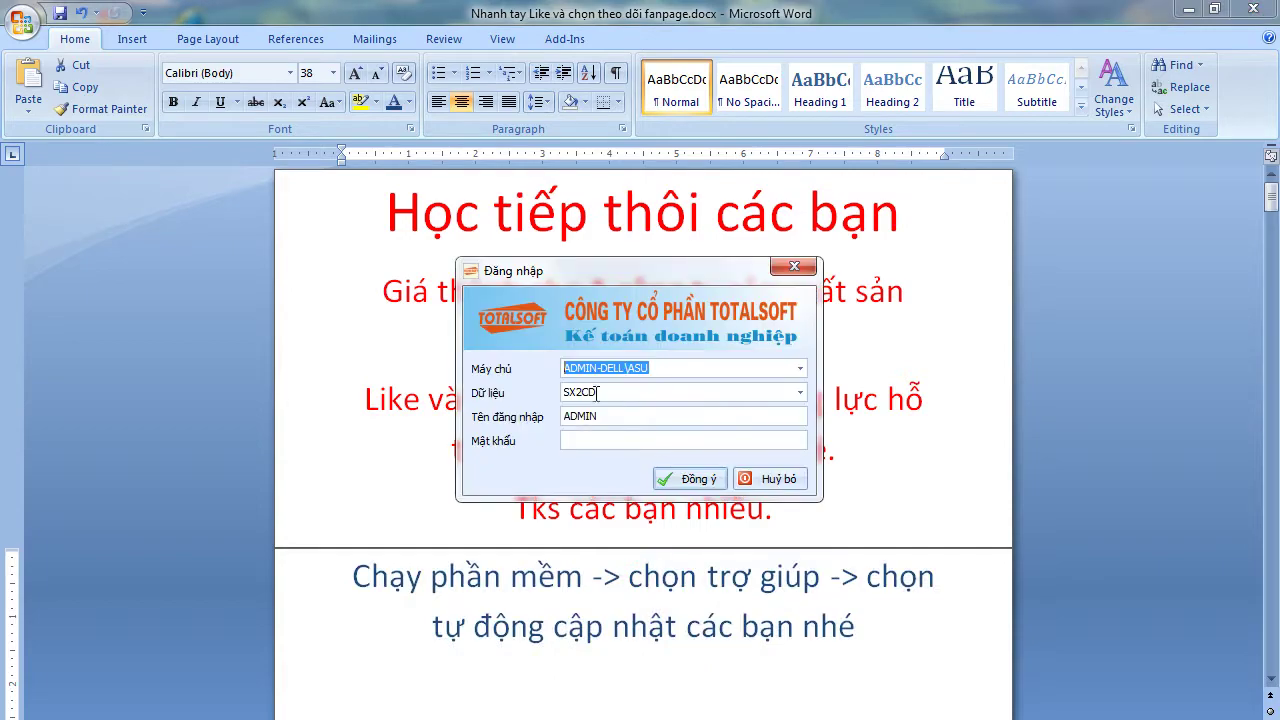
Skip the TOTALSOFT.NET login and start the program's automatic update check.
left_click(774, 480)
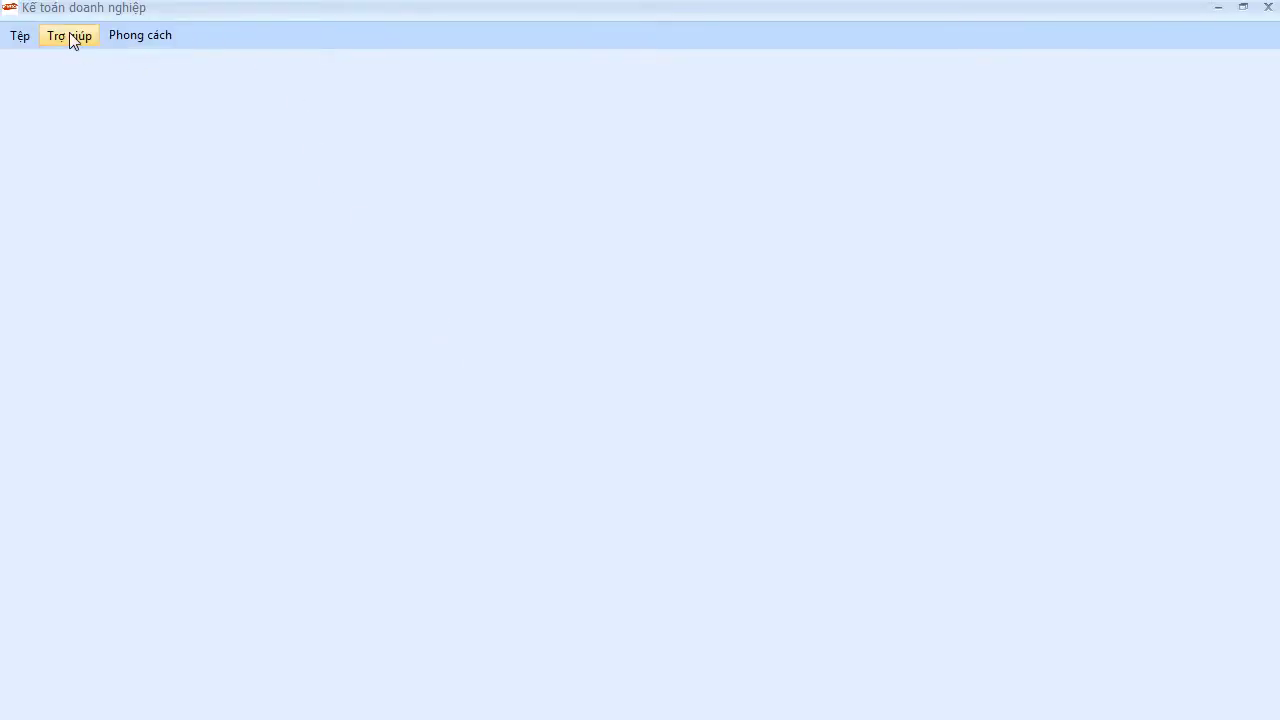
left_click(70, 34)
left_click(112, 112)
left_click(703, 471)
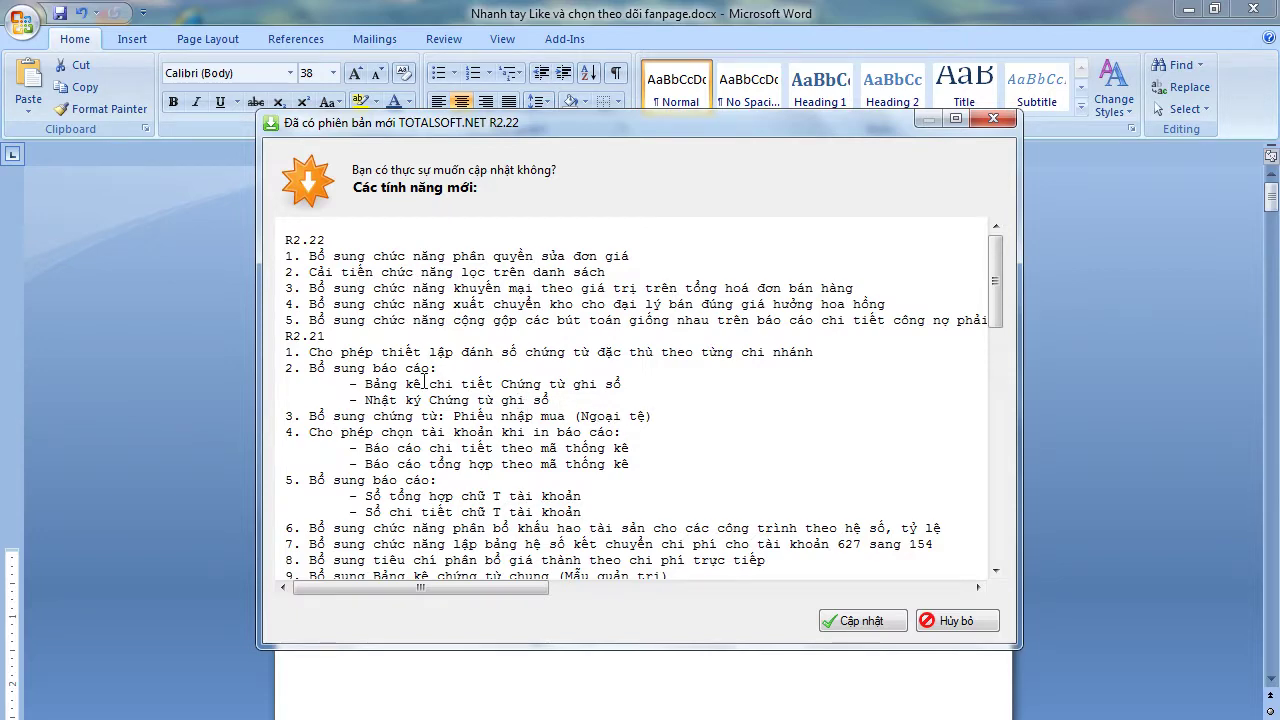
Examine the new features listed for release R2.21 in the update notice.
scroll(424, 380, "down", 3)
scroll(441, 378, "up", 1)
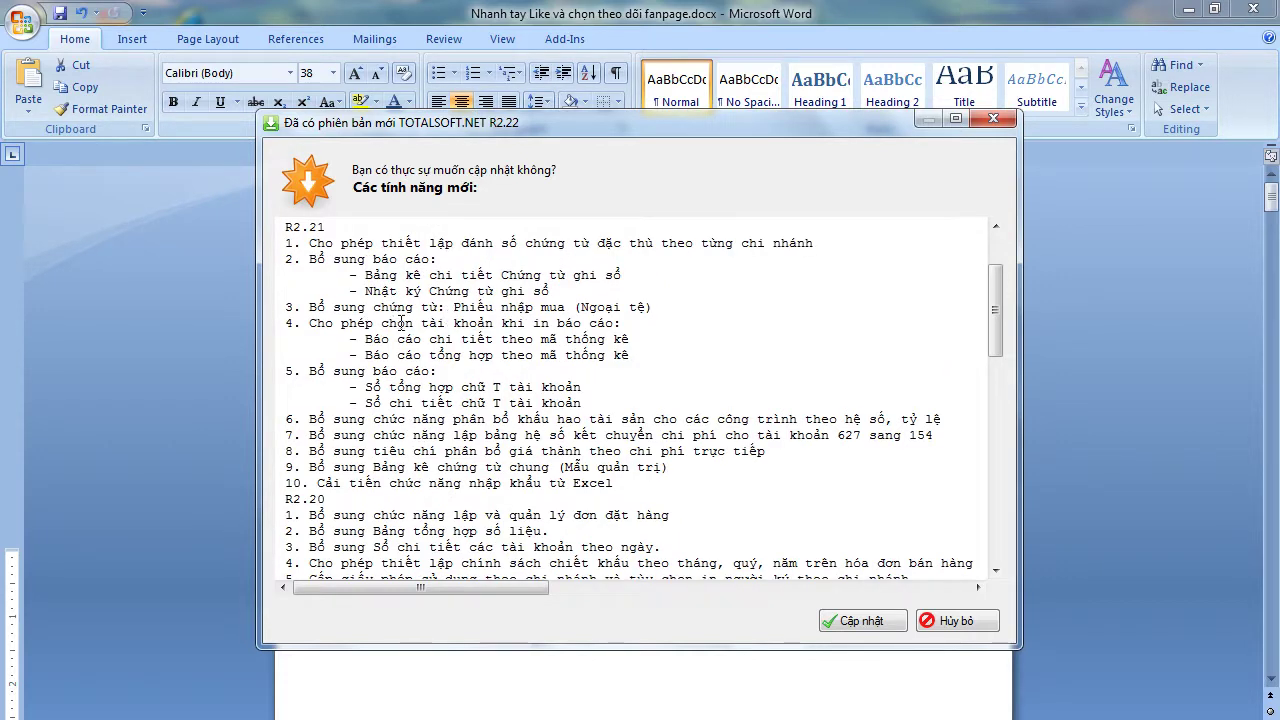
left_click_drag(341, 243, 768, 246)
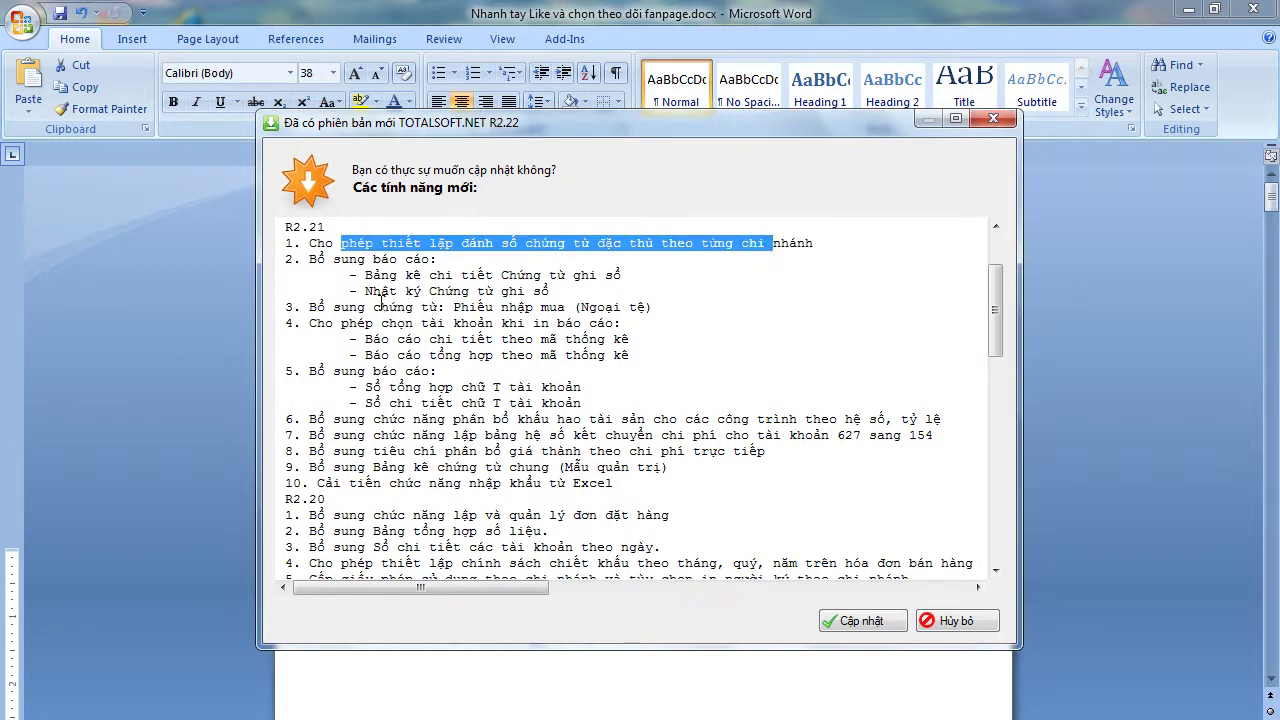
left_click_drag(366, 275, 627, 275)
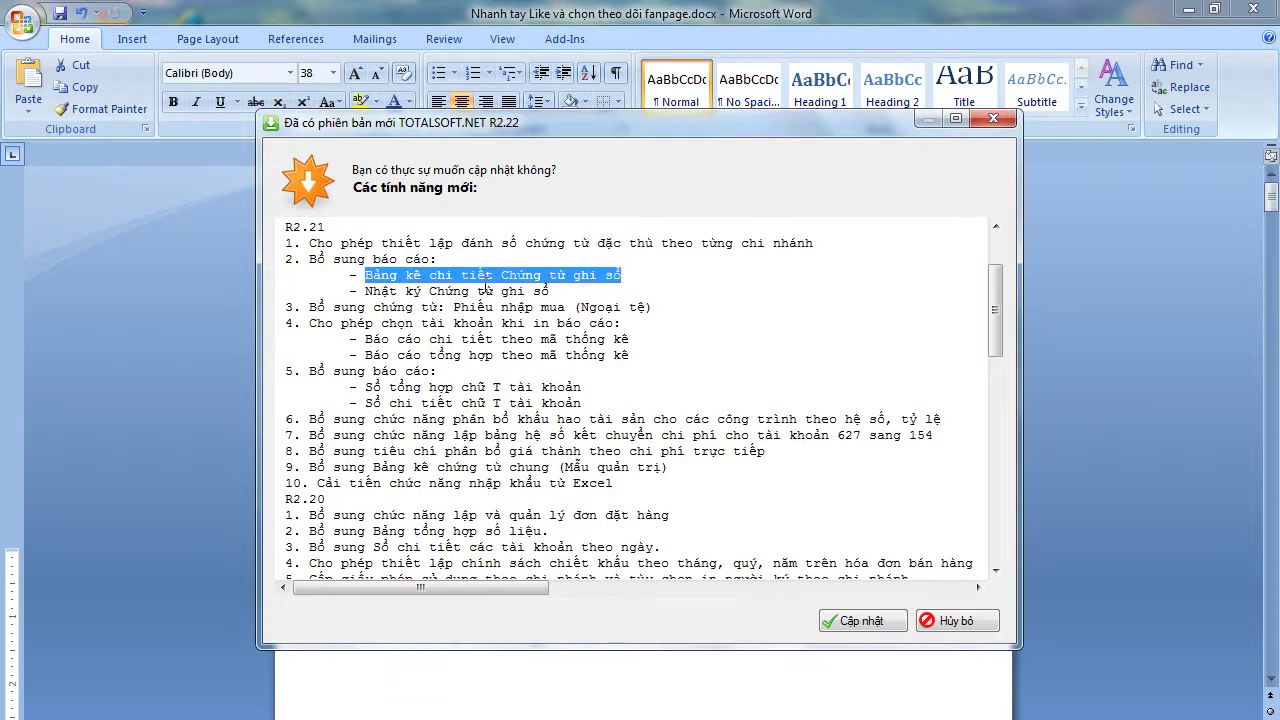
left_click_drag(366, 290, 575, 292)
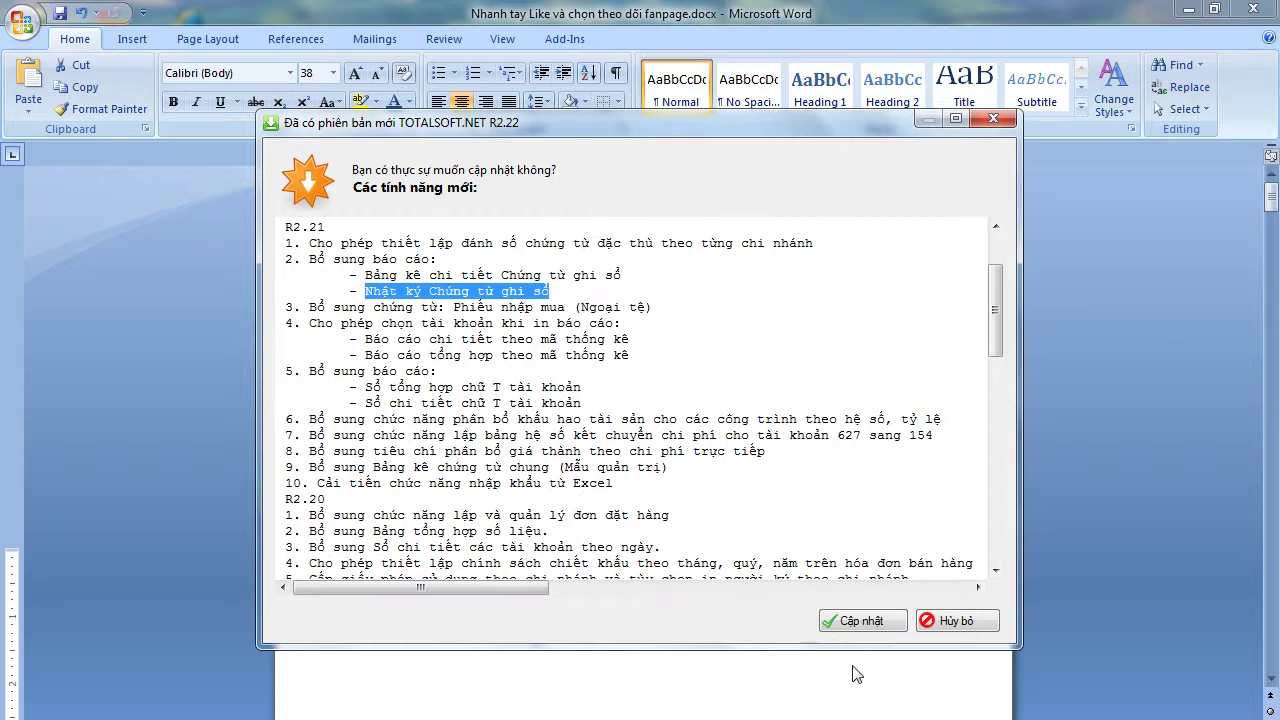
left_click_drag(327, 420, 800, 448)
left_click_drag(390, 388, 543, 388)
left_click(405, 441)
left_click_drag(373, 451, 660, 436)
Install the TOTALSOFT.NET R2.22 update and relaunch the program from the desktop.
left_click(851, 624)
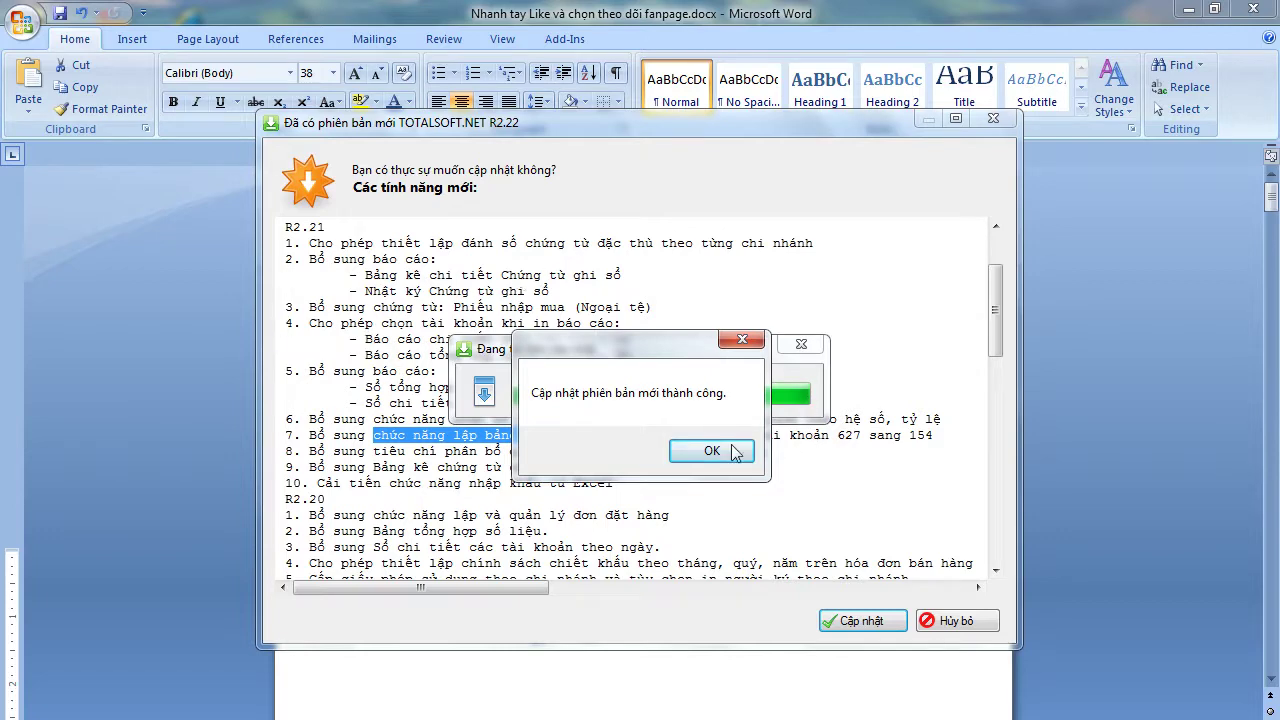
left_click(737, 452)
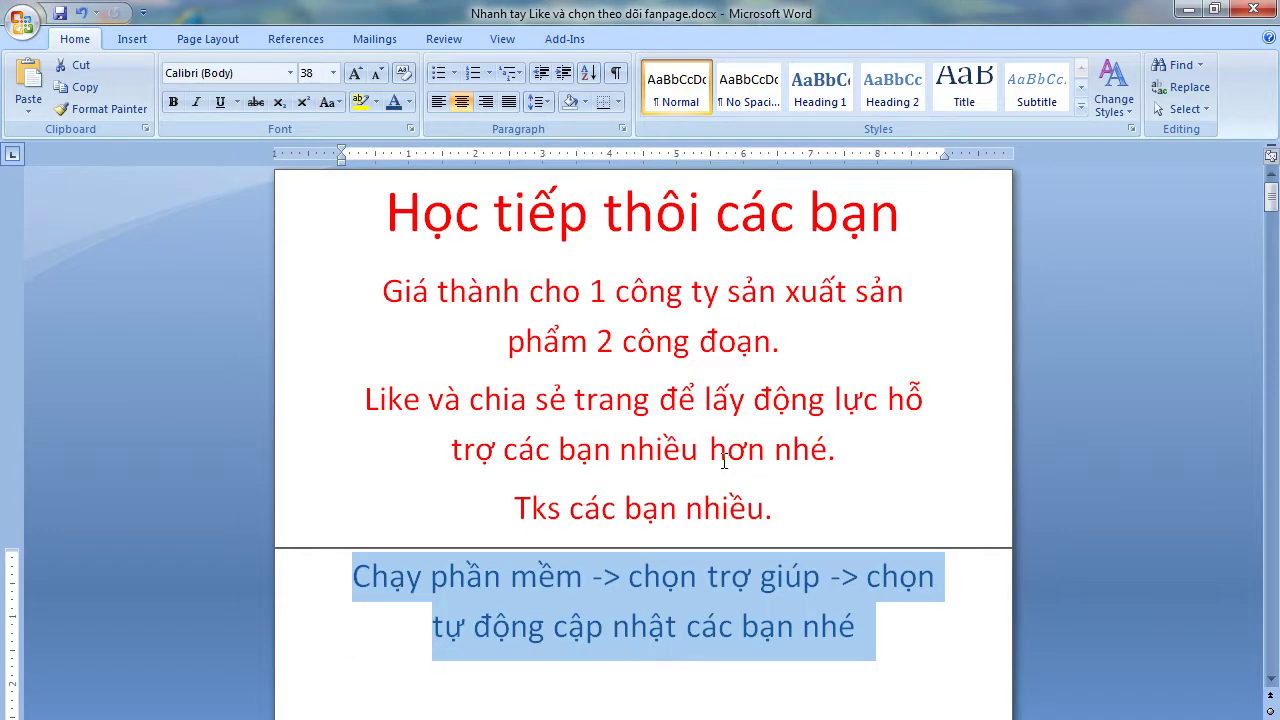
left_click(1197, 10)
double_click(205, 378)
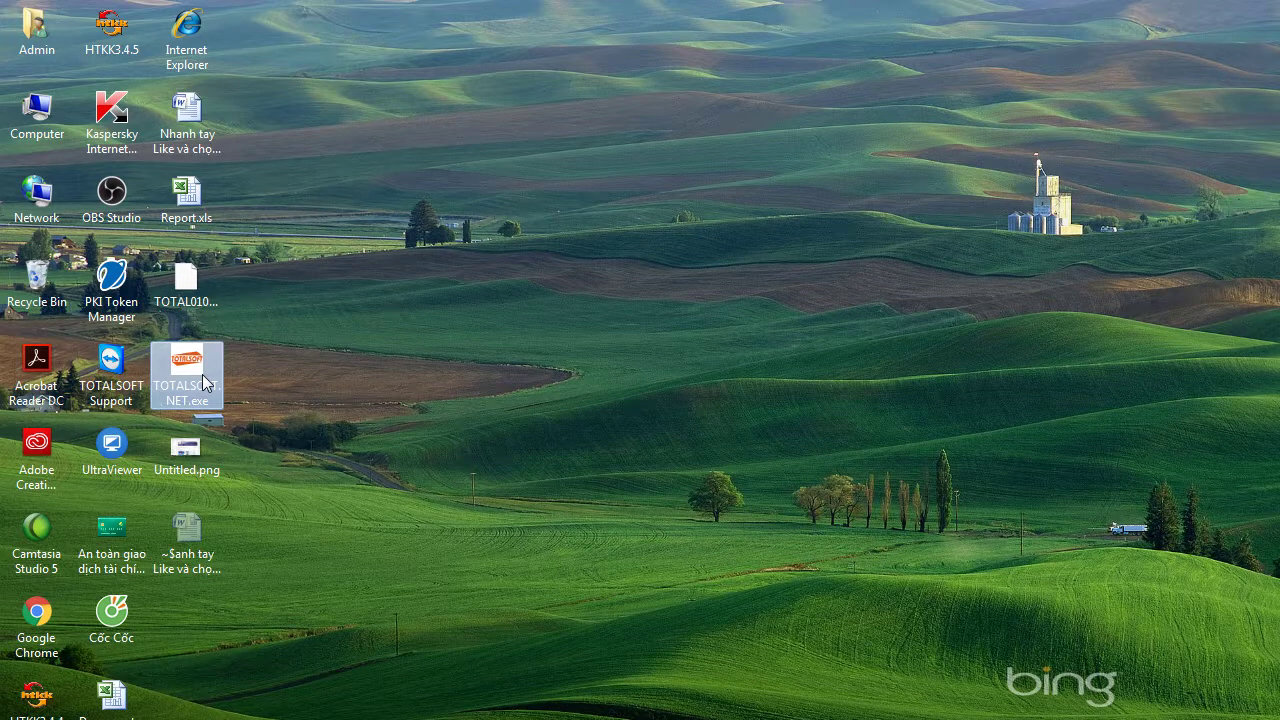
double_click(203, 383)
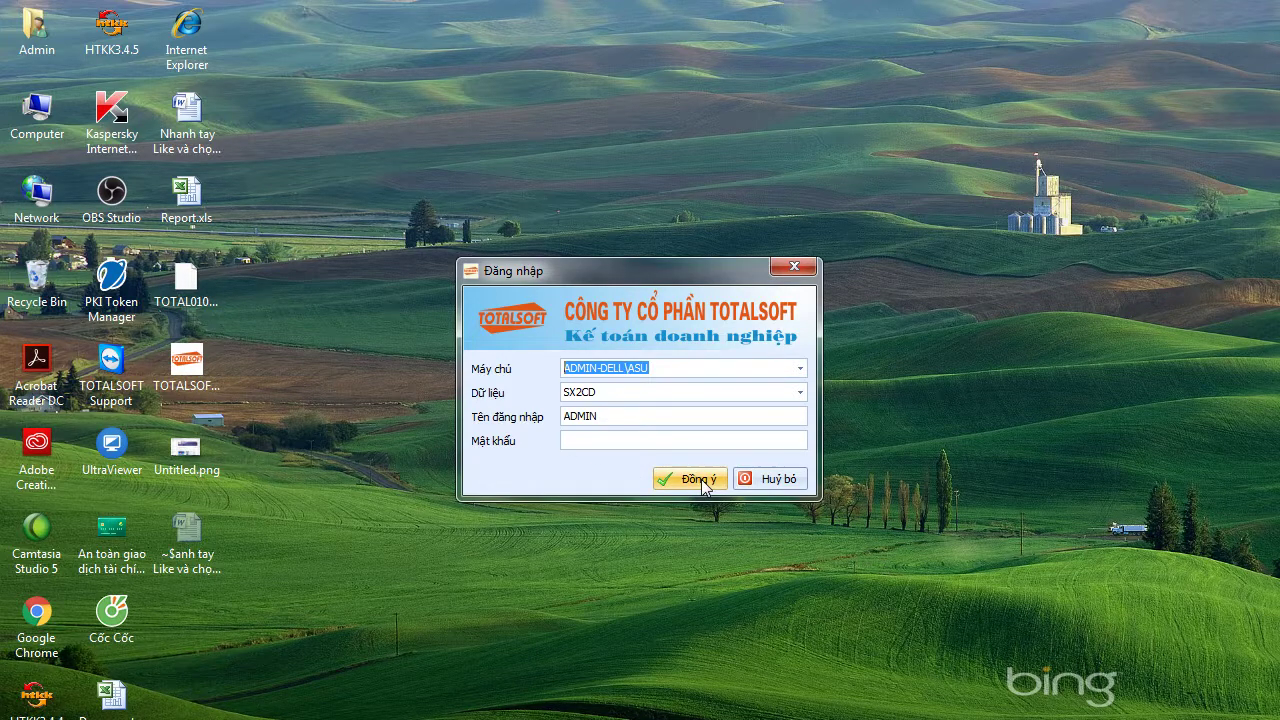
Log in to the SX2CD data set with the preset server and user account.
left_click(800, 392)
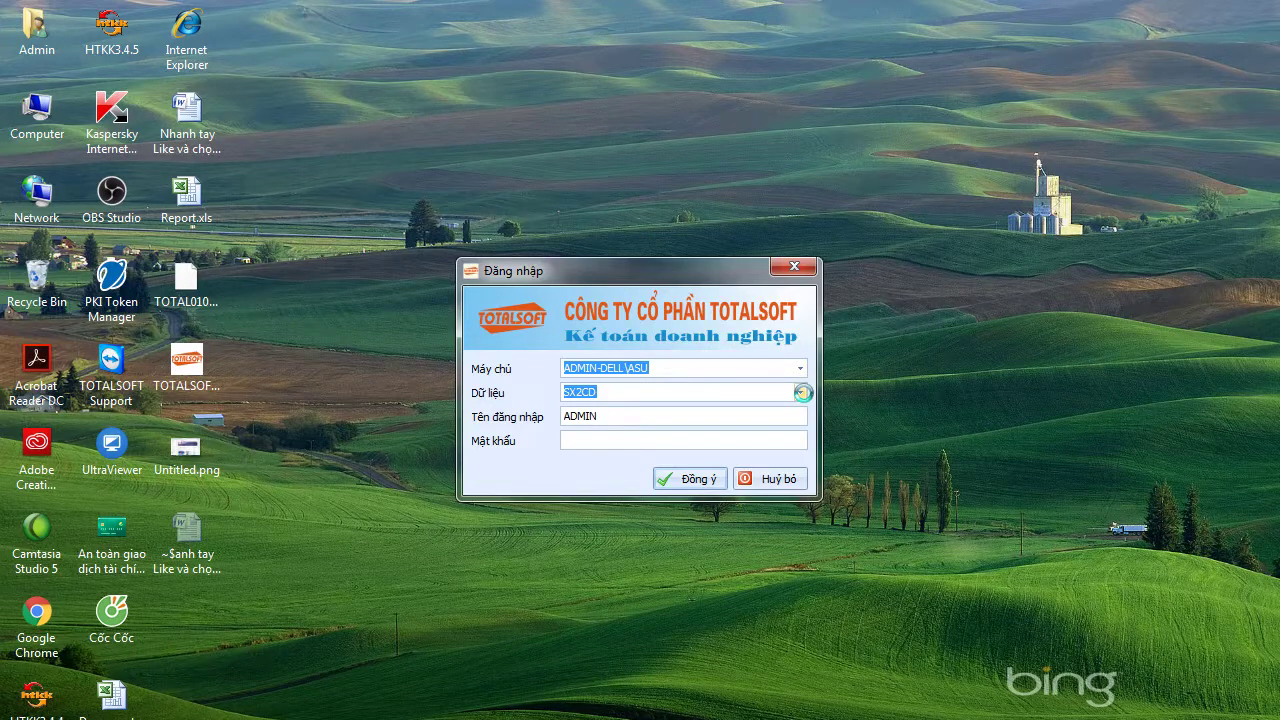
left_click(797, 392)
left_click(527, 343)
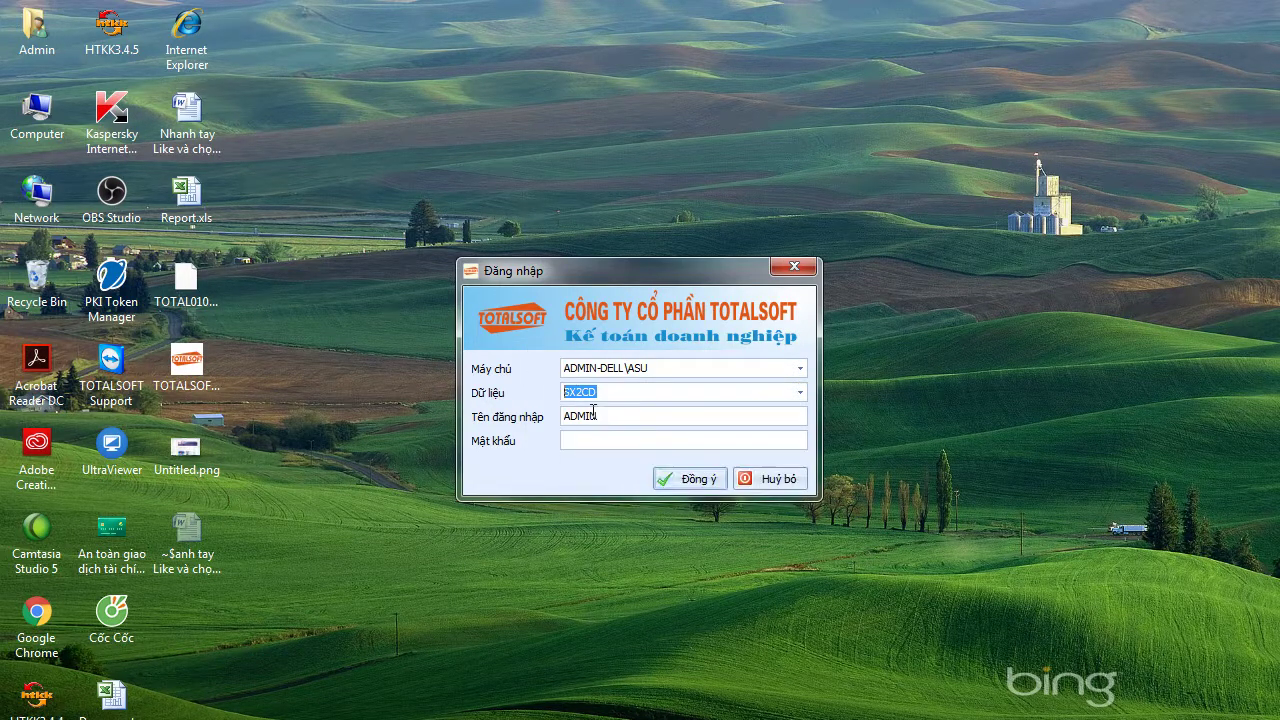
left_click(660, 479)
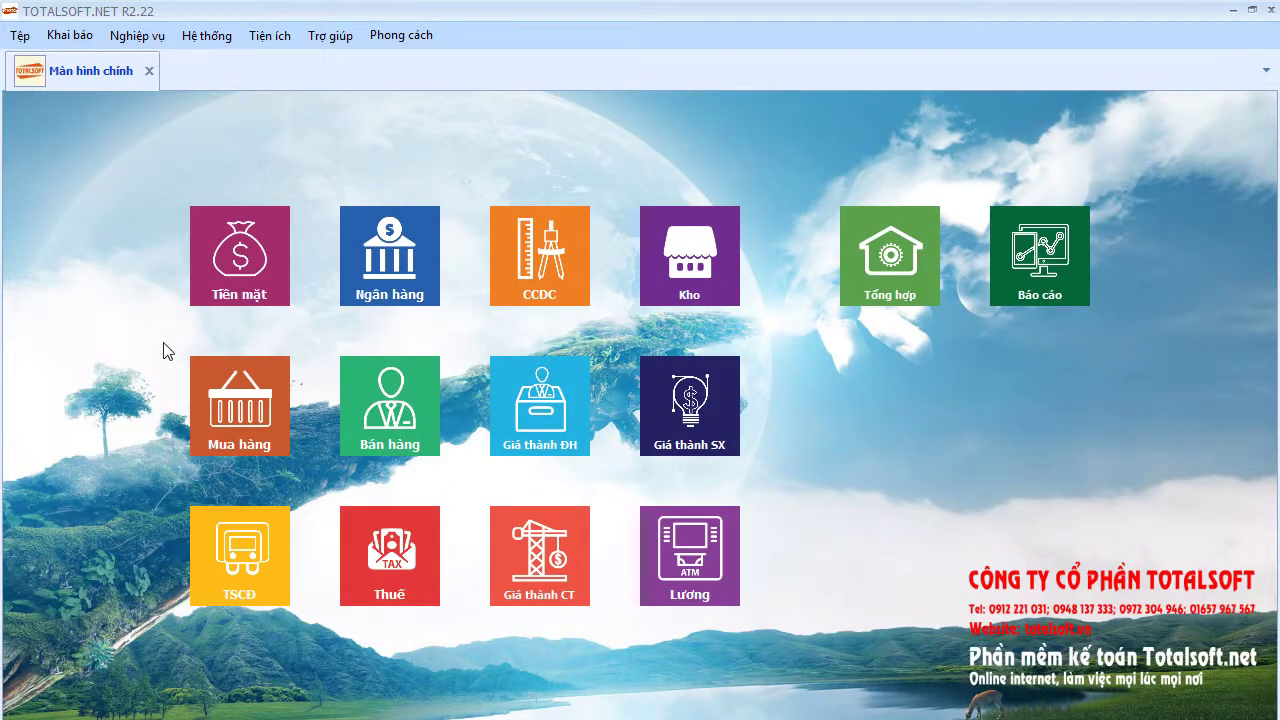
Check the installed product version in the program's introduction window and close it.
left_click(333, 42)
left_click(366, 88)
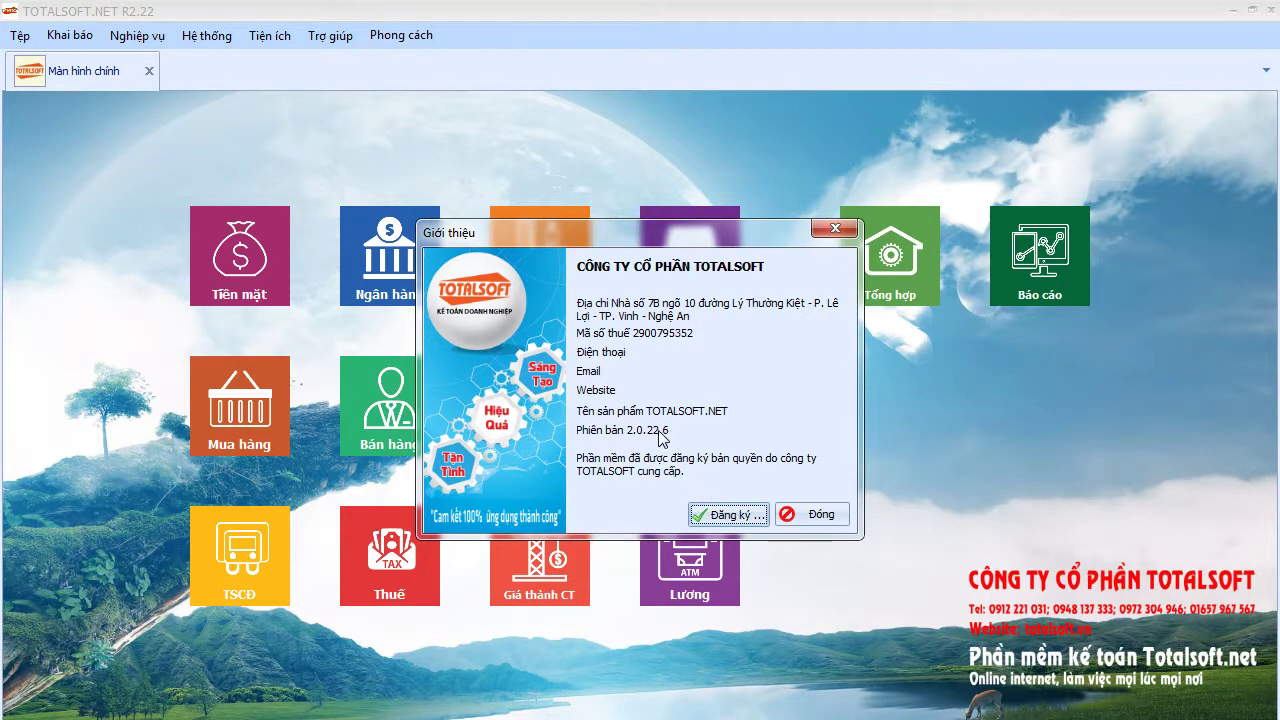
left_click(810, 515)
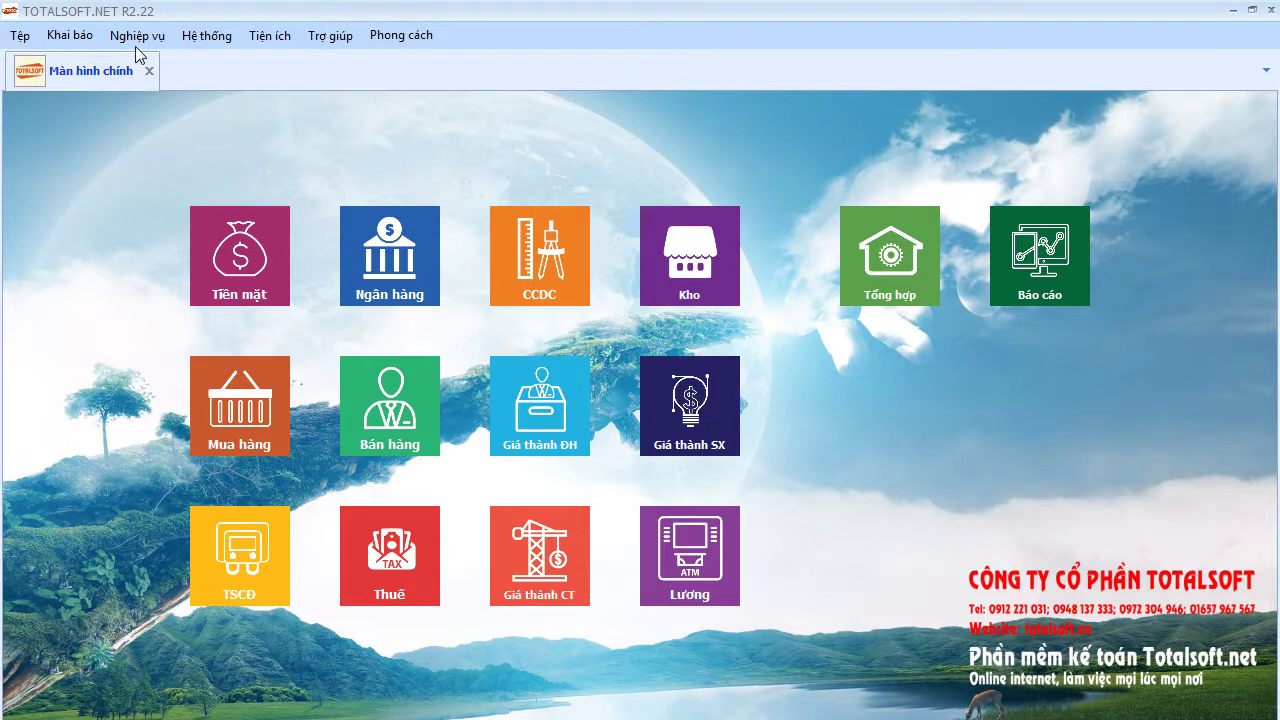
left_click(137, 38)
mouse_move(78, 40)
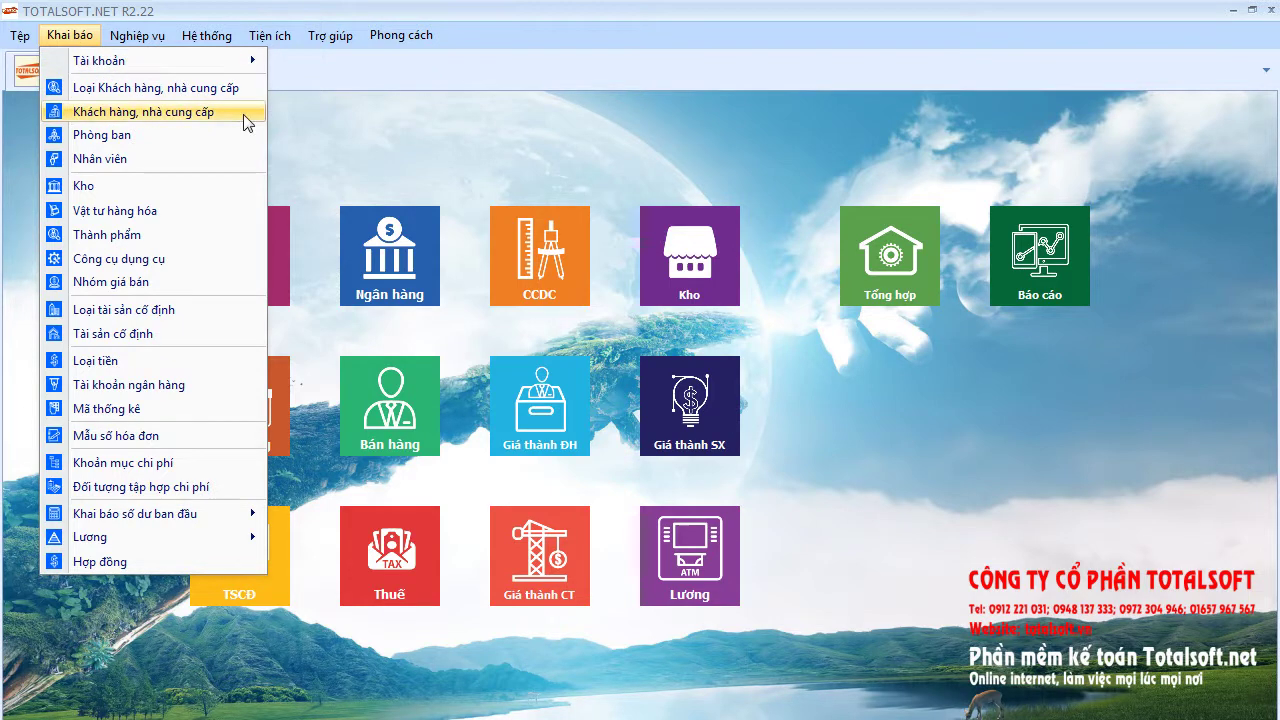
left_click(419, 180)
Open the cash payment list (Phiếu chi), examine its vouchers' payment reasons, and close the list.
left_click(251, 262)
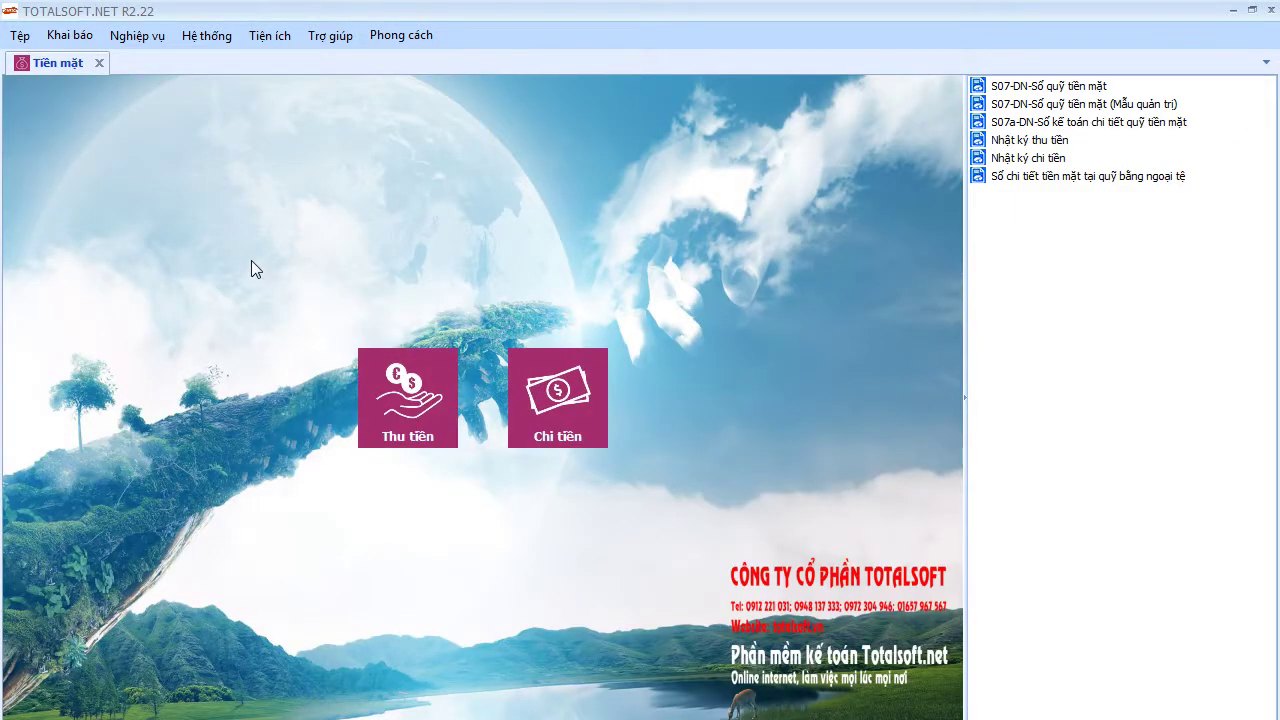
left_click(575, 414)
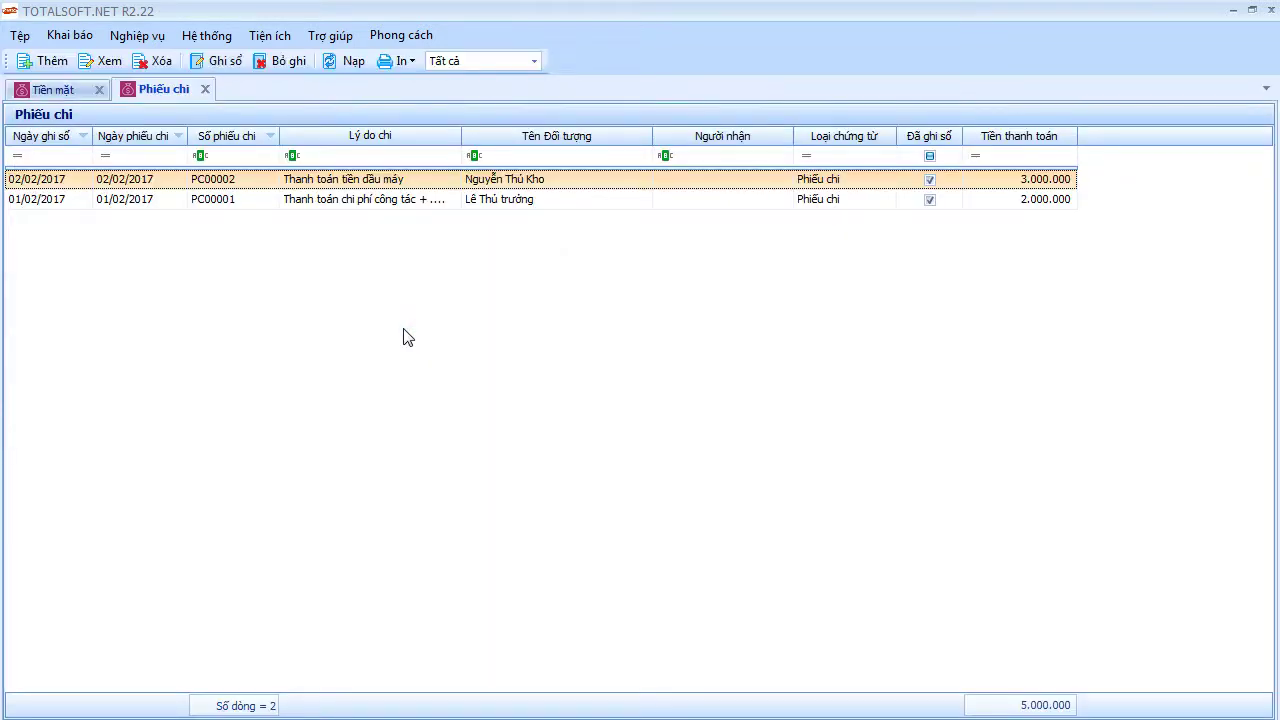
left_click_drag(462, 136, 618, 138)
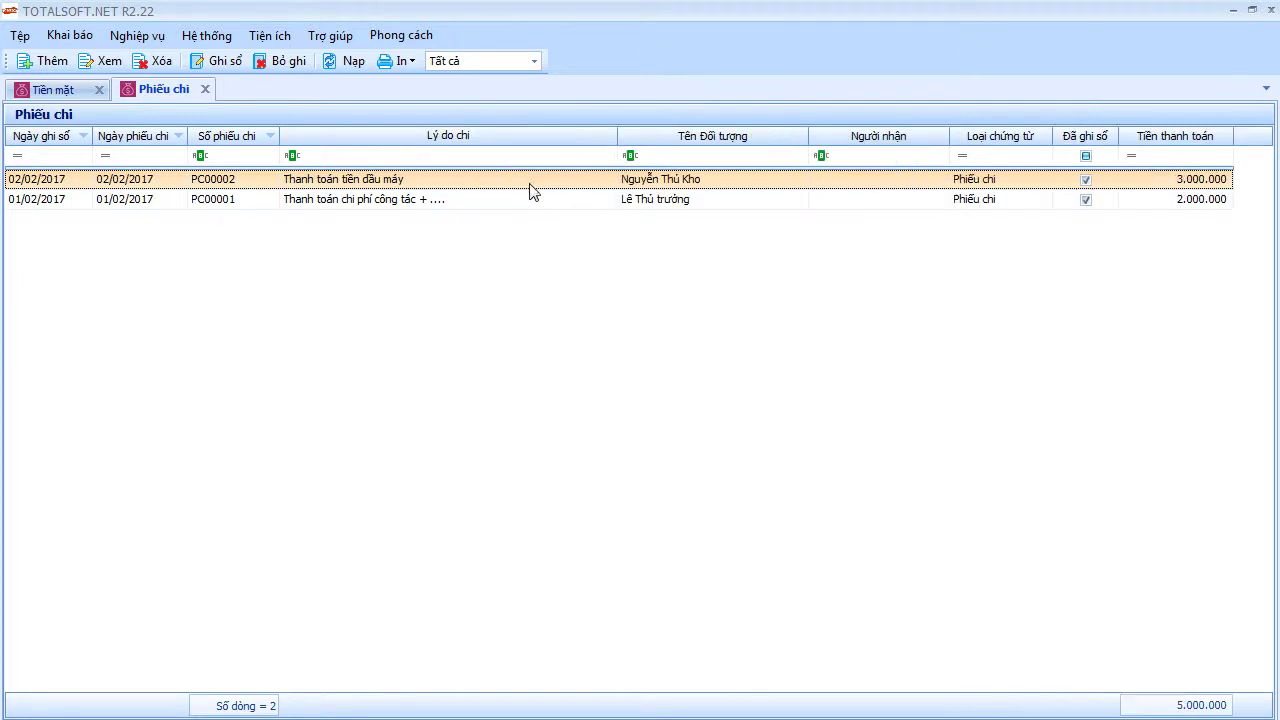
left_click(437, 201)
left_click_drag(620, 135, 460, 136)
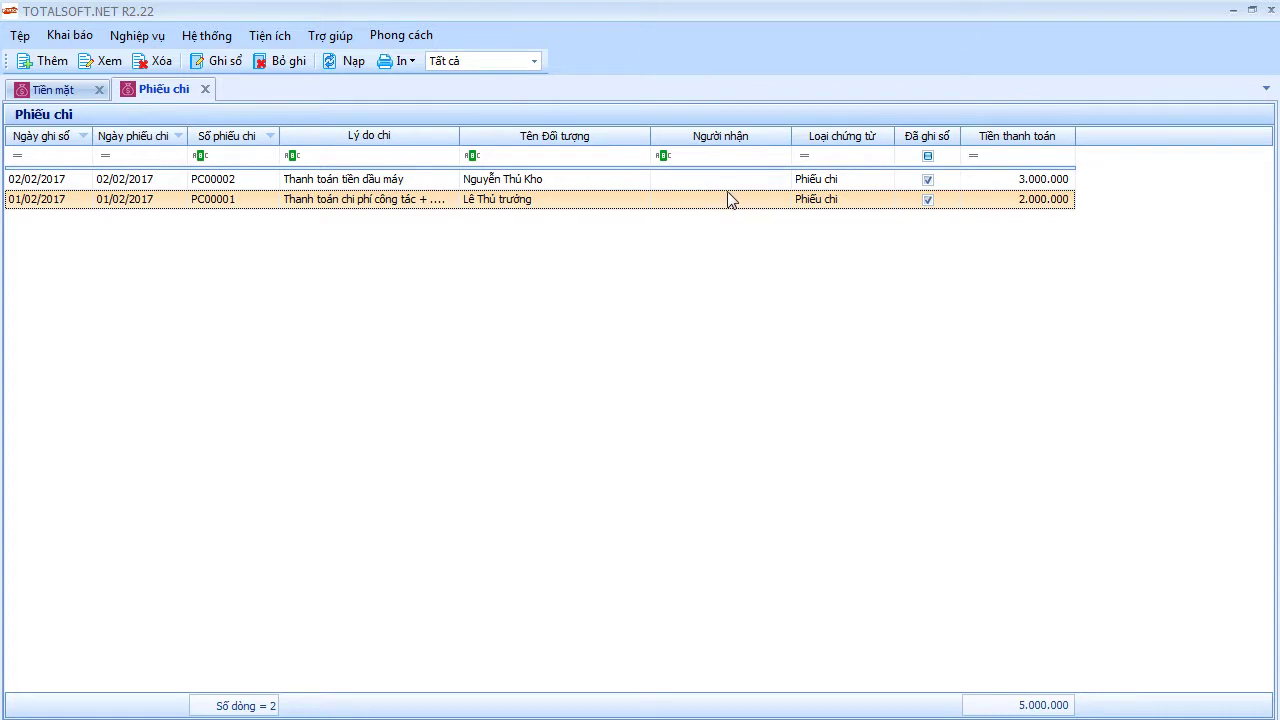
left_click(585, 182)
left_click(205, 89)
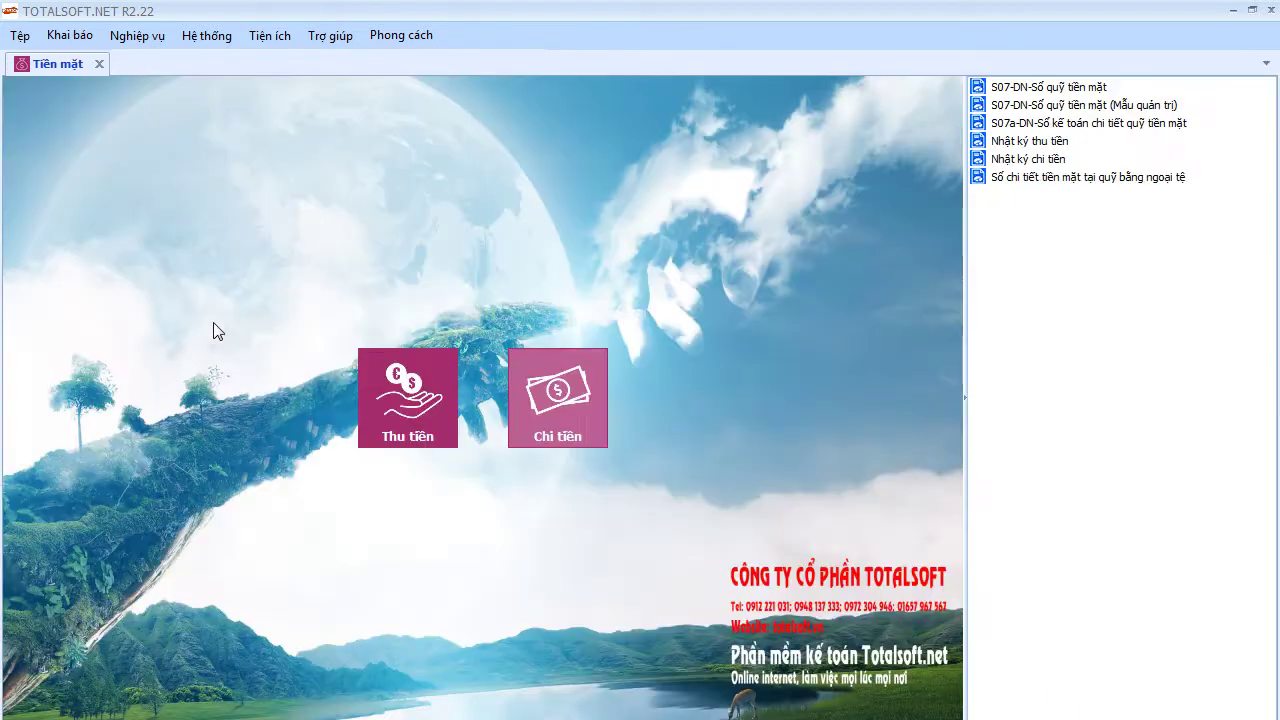
View the cash receipt list (Phiếu thu) and return to the main screen.
left_click(427, 408)
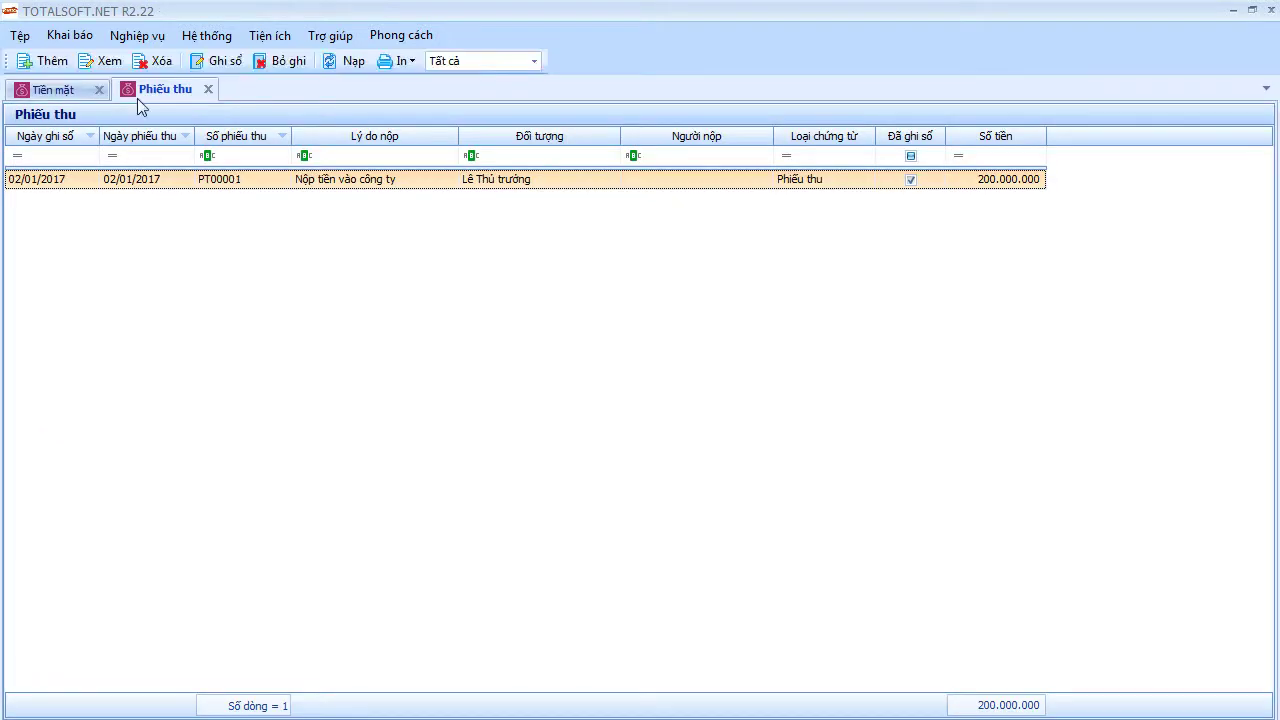
left_click(208, 89)
left_click(99, 64)
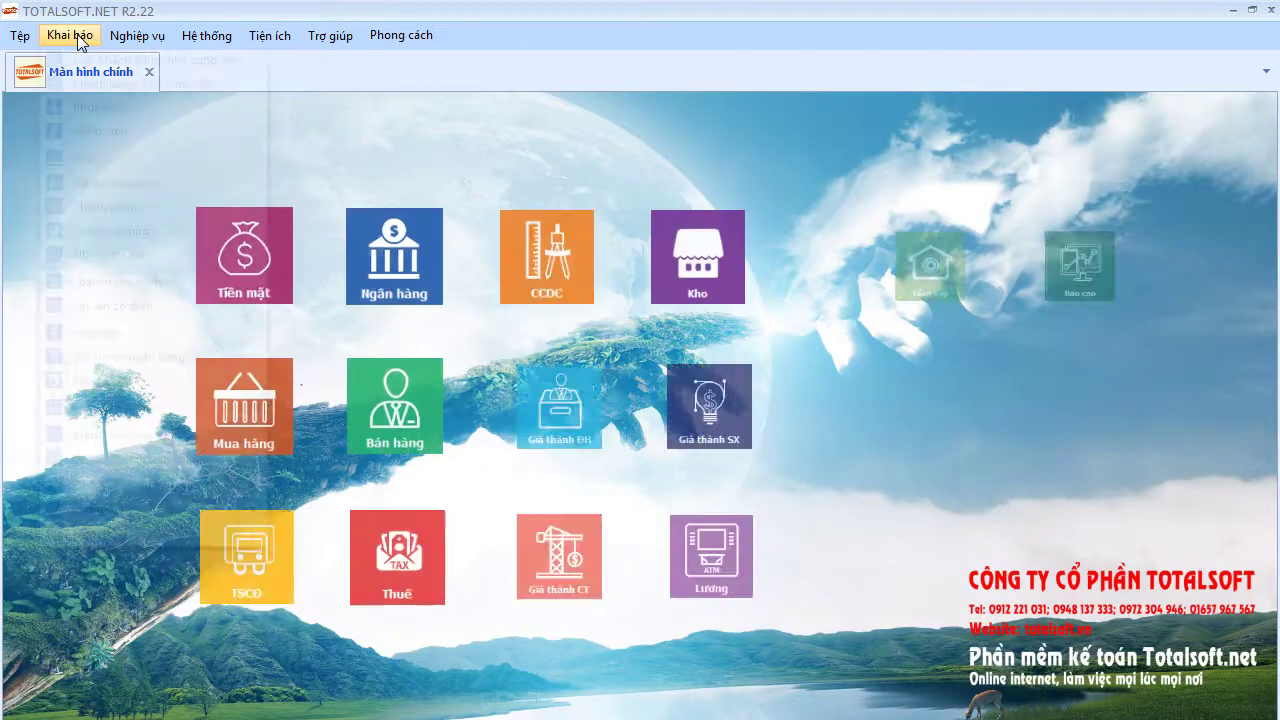
Open the cost collection objects (Đối tượng tập hợp chi phí) and examine the entries Gạch mộc 2 lỗ and Gạch mộc đặc.
left_click(69, 35)
left_click(135, 486)
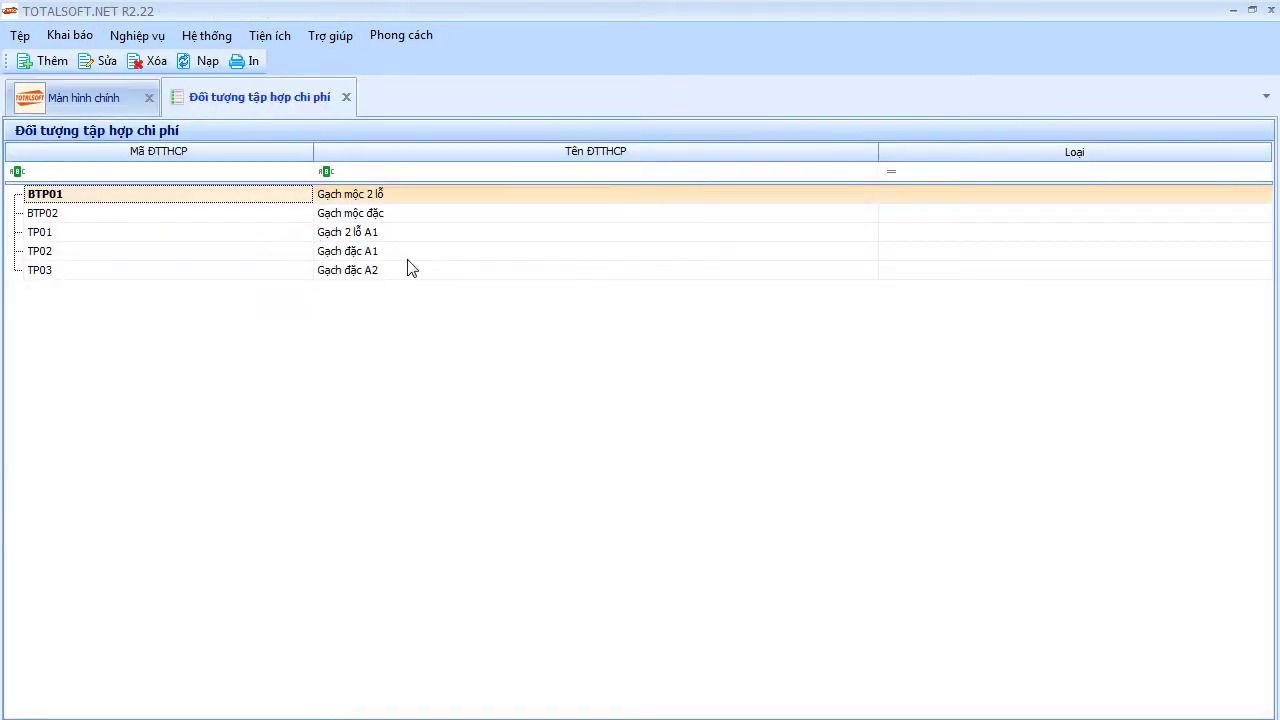
left_click(342, 216)
left_click(340, 212)
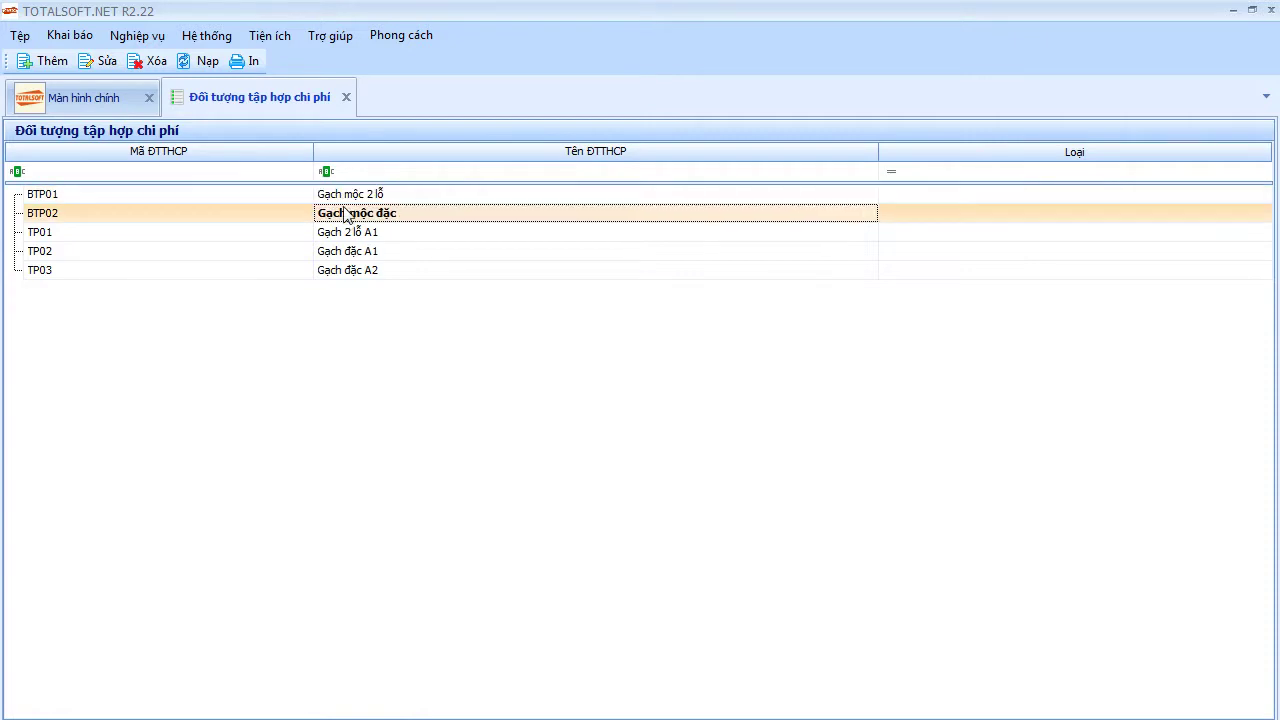
left_click(345, 213)
left_click(345, 213)
left_click(343, 212)
left_click(340, 210)
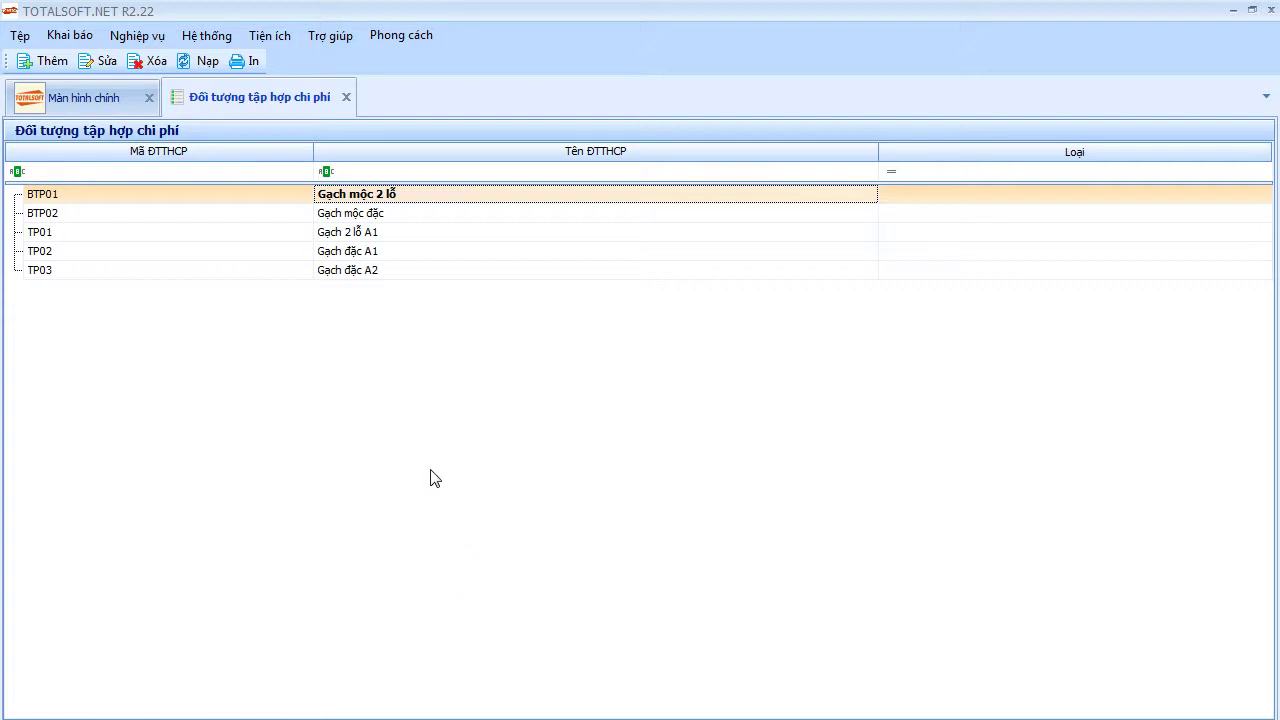
left_click(367, 212)
left_click(370, 197)
left_click(368, 212)
left_click(370, 198)
left_click(381, 216)
left_click(384, 197)
left_click(385, 214)
left_click(385, 198)
left_click(381, 213)
left_click(384, 195)
left_click(385, 217)
left_click(392, 199)
Examine the finished brick entries TP01, TP02 and TP03 among the cost collection objects, comparing them with Gạch mộc đặc.
left_click(356, 238)
left_click(356, 251)
left_click(357, 270)
left_click(357, 253)
left_click(356, 236)
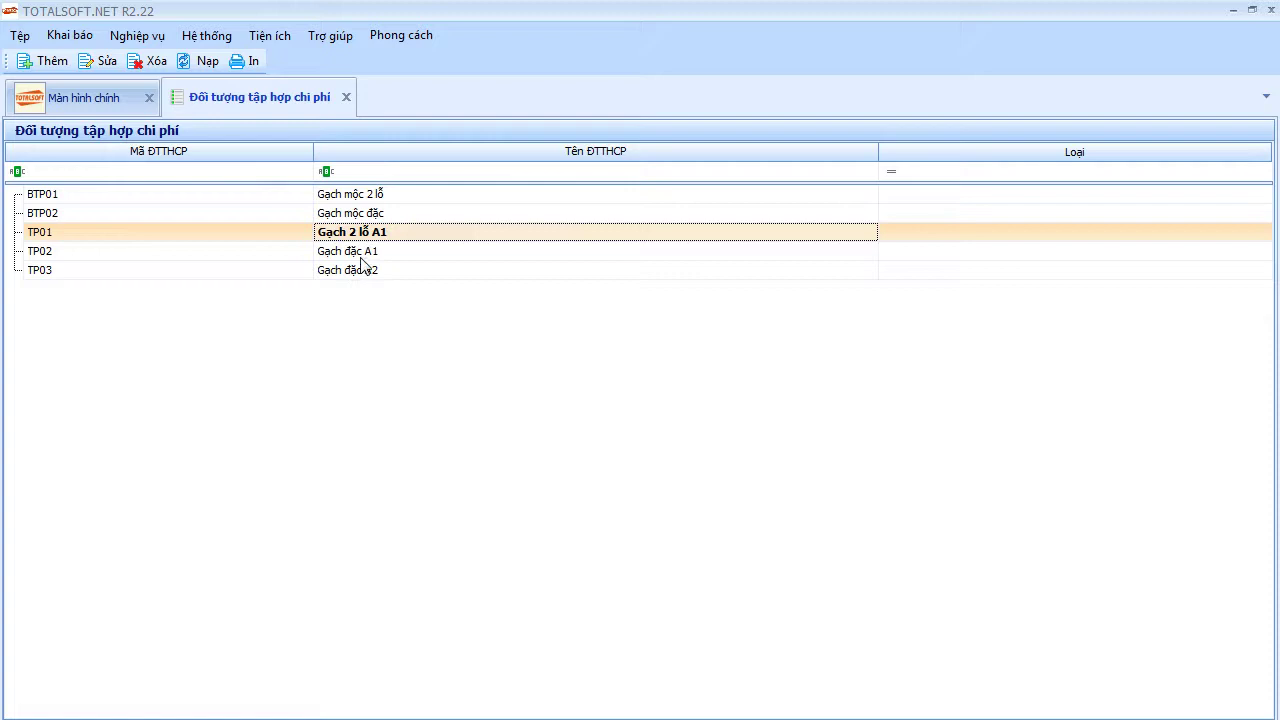
left_click(363, 253)
left_click(363, 271)
left_click(369, 216)
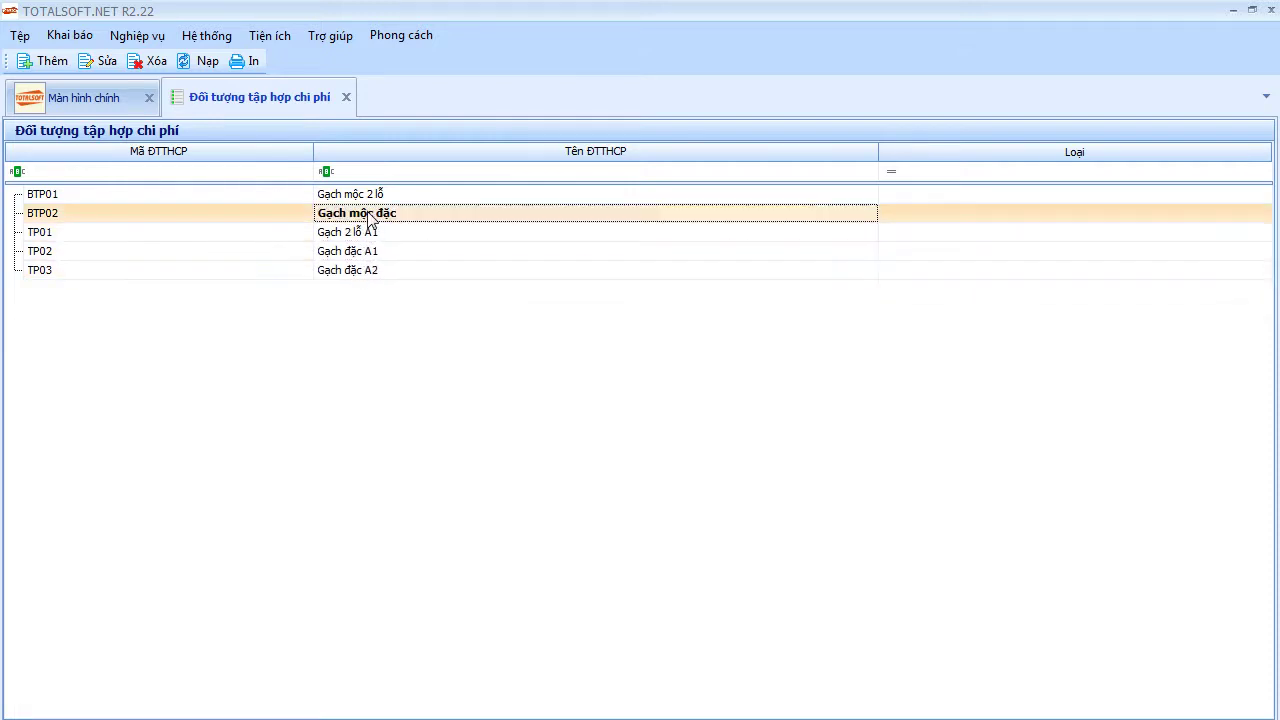
left_click(376, 254)
left_click(376, 272)
left_click(373, 256)
left_click(369, 272)
left_click(370, 255)
left_click(369, 273)
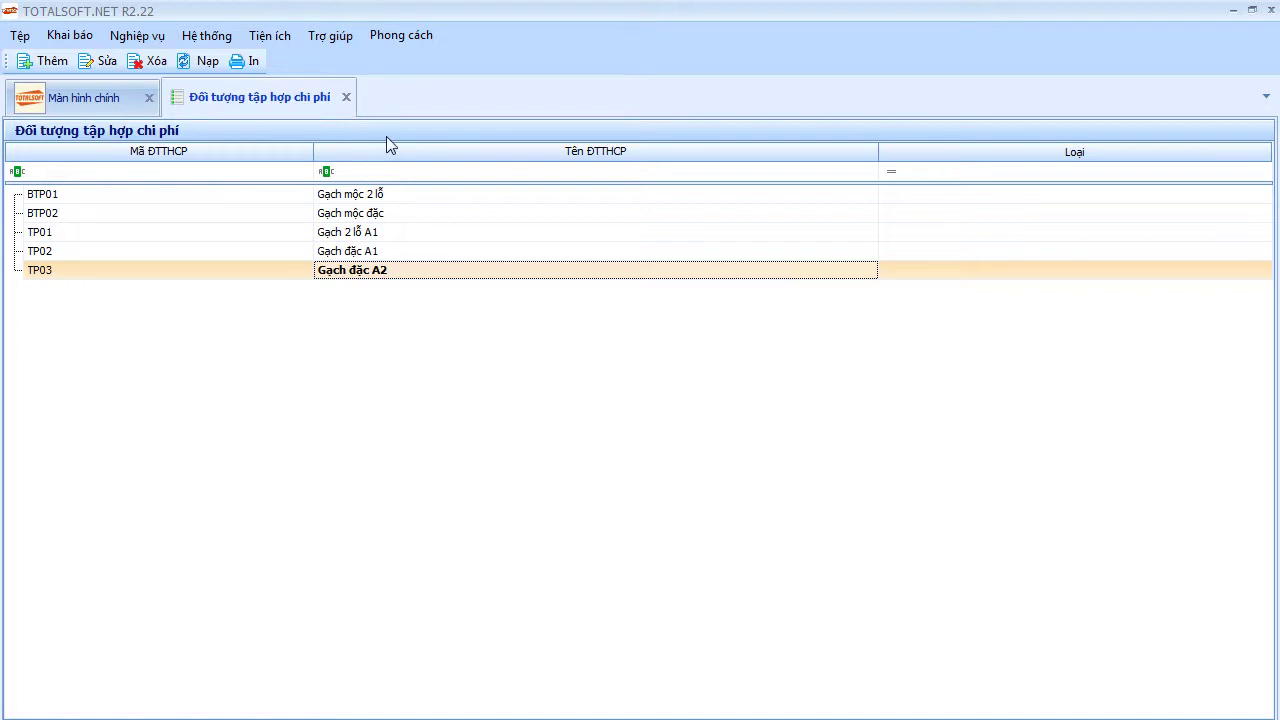
left_click(70, 36)
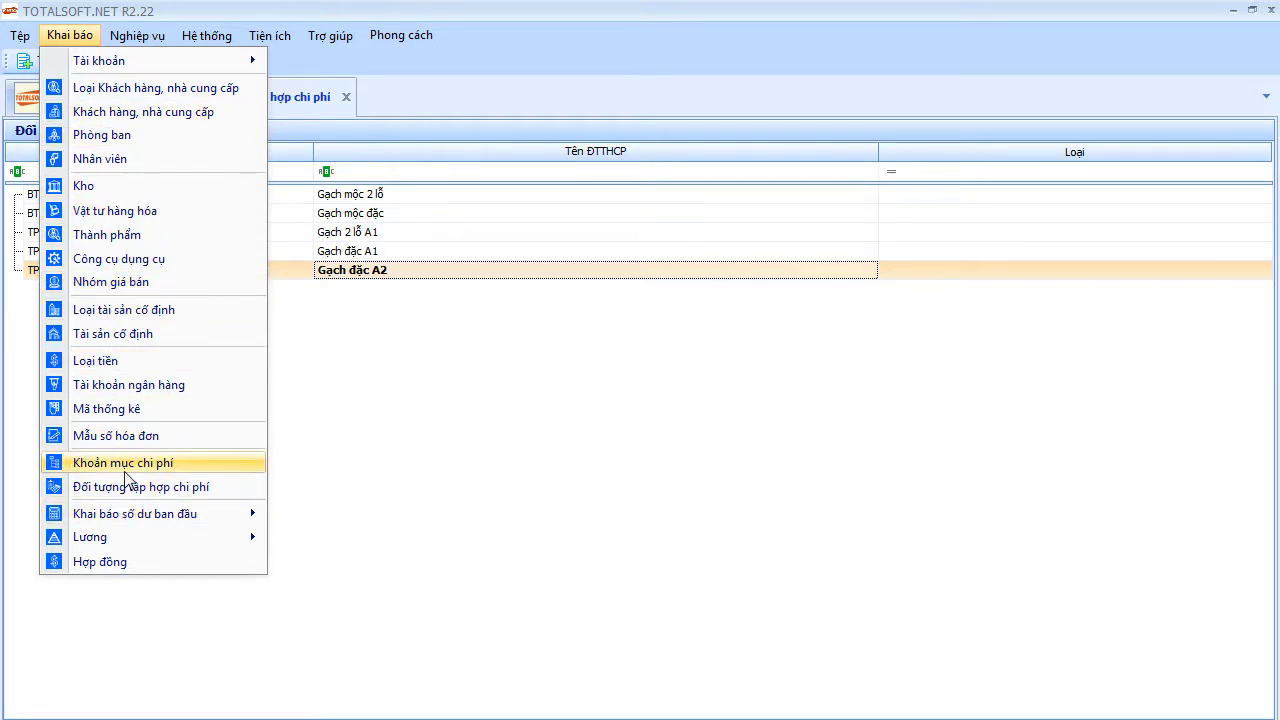
left_click(443, 84)
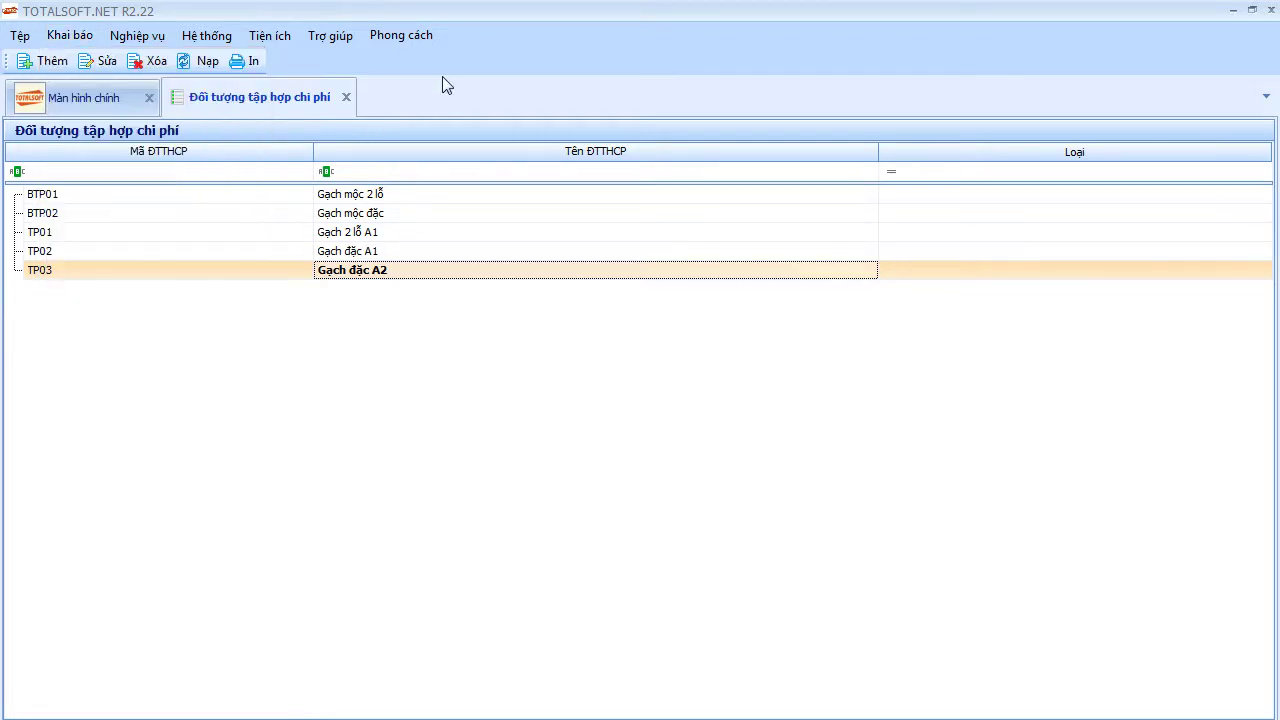
Close the cost collection objects and open the cost transfer list (Kết chuyển chi phí) for continuous production costing.
left_click(346, 96)
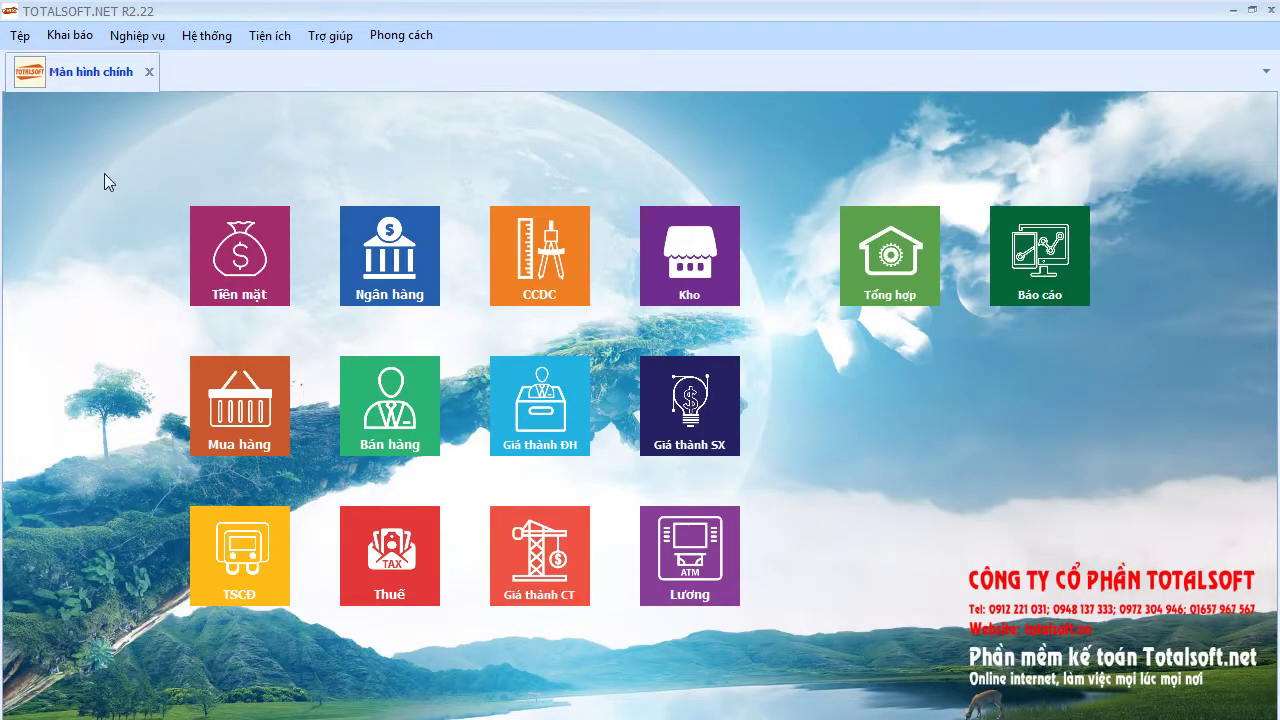
left_click(158, 38)
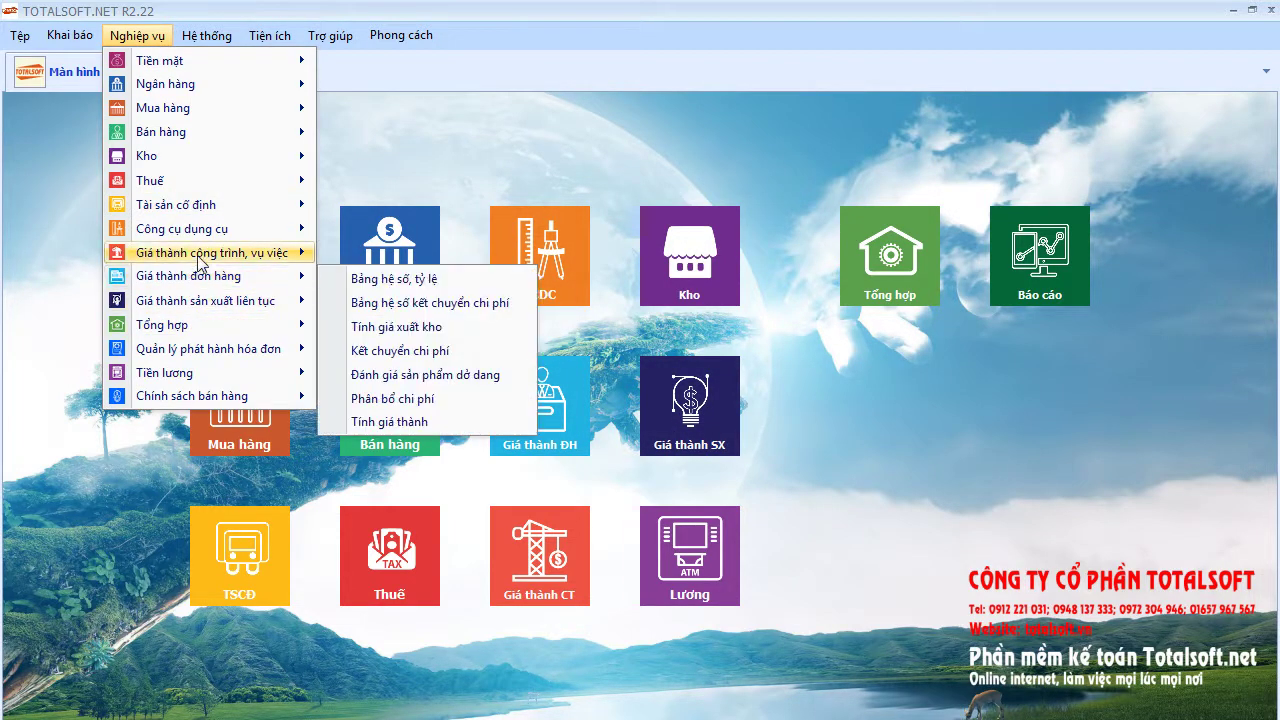
mouse_move(209, 324)
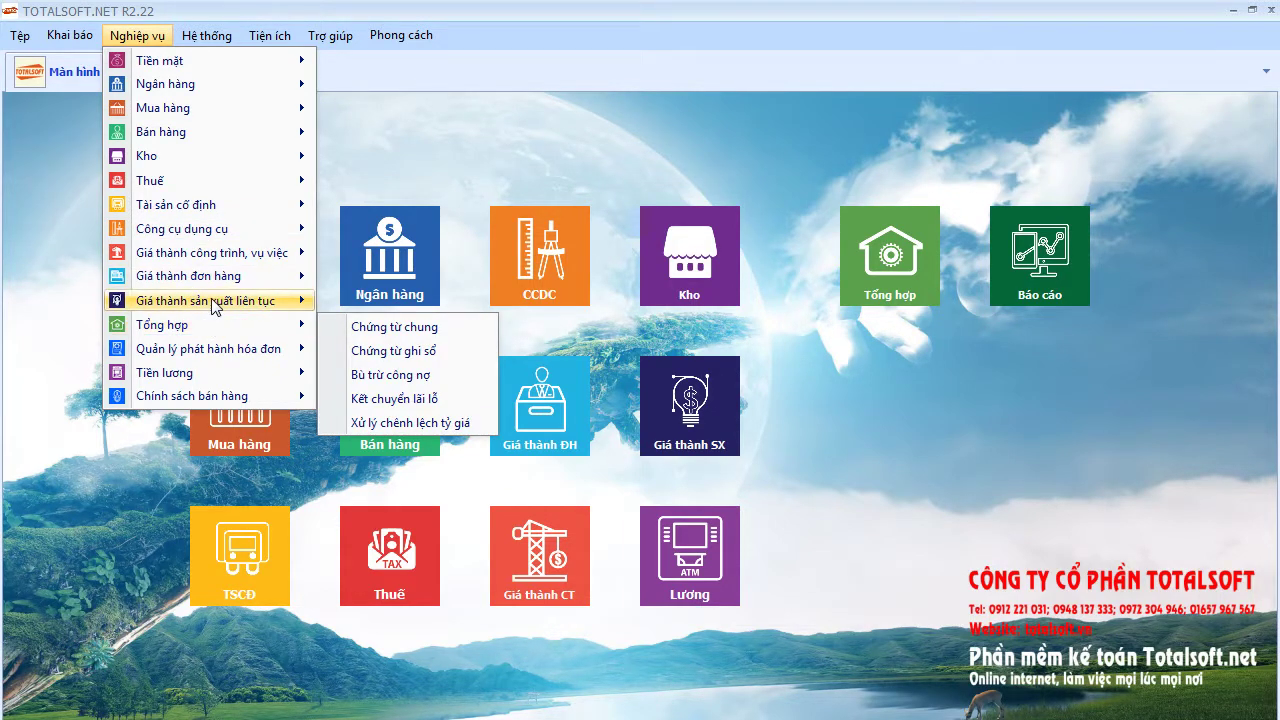
mouse_move(312, 300)
left_click(413, 373)
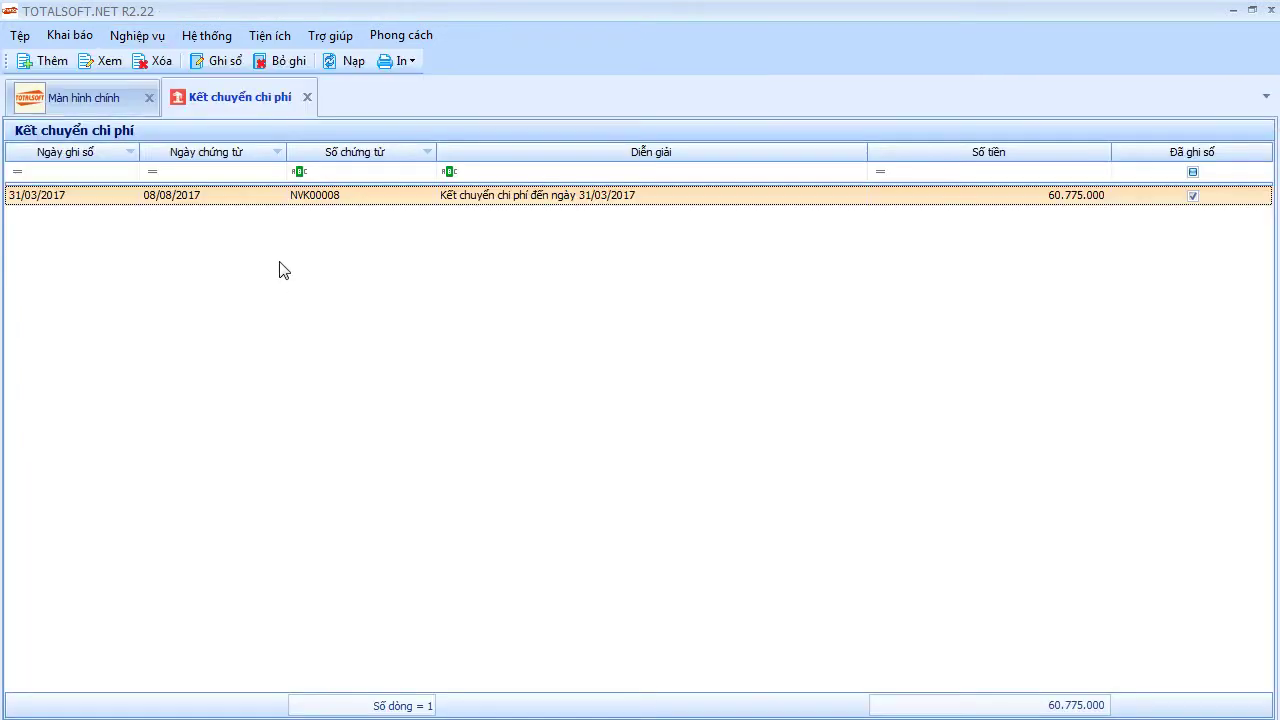
Unpost and delete the cost transfer voucher posted 31/03/2017, and close the Kết chuyển chi phí list.
right_click(276, 194)
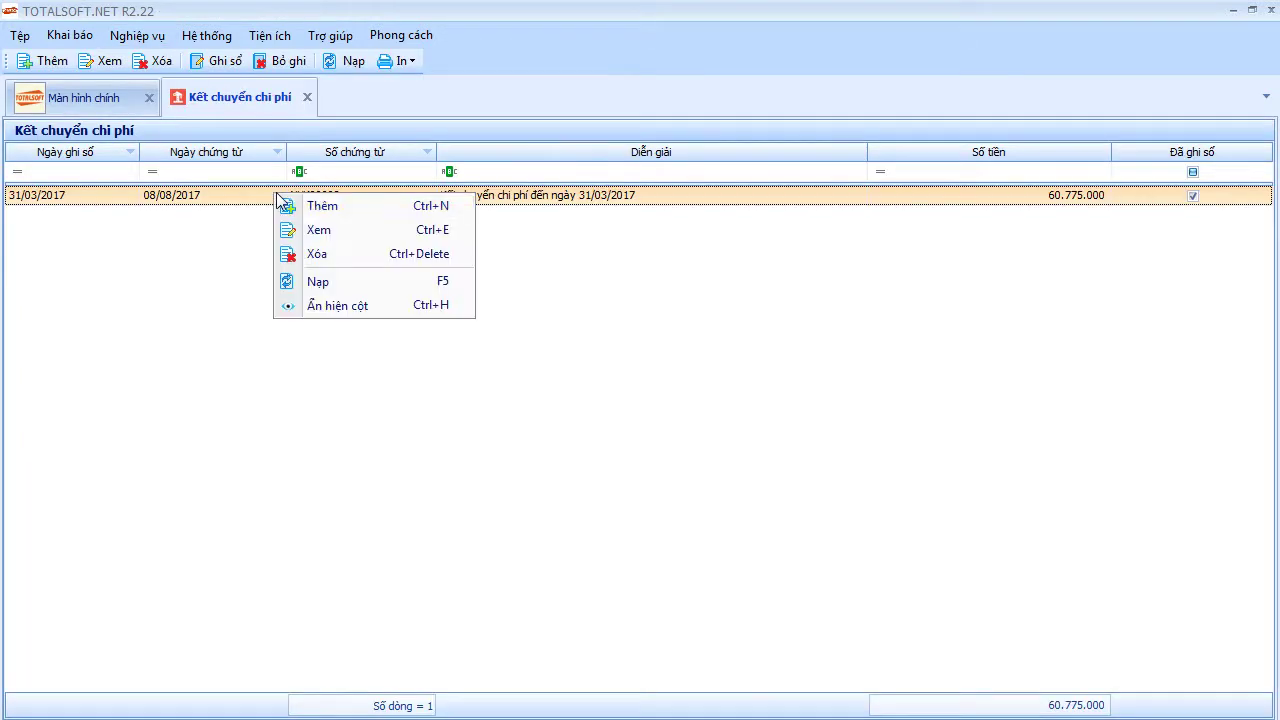
left_click(332, 254)
left_click(745, 457)
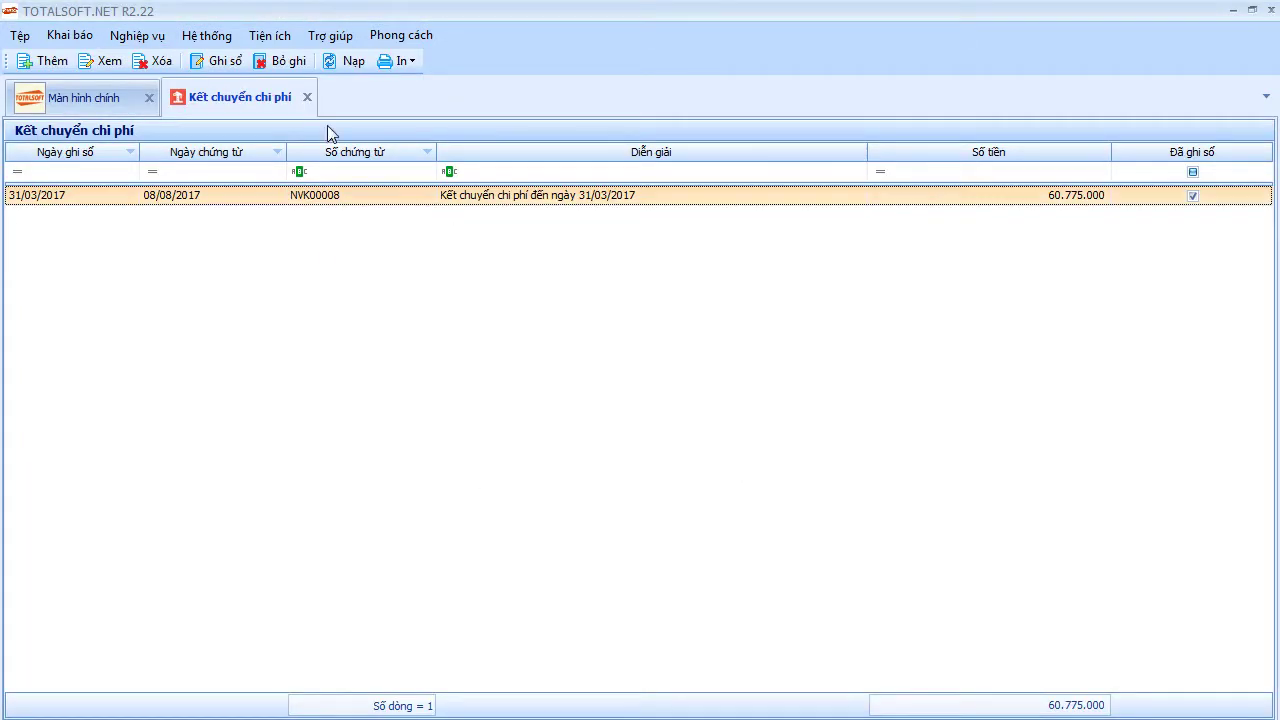
left_click(286, 64)
left_click(700, 458)
left_click(155, 61)
left_click(709, 460)
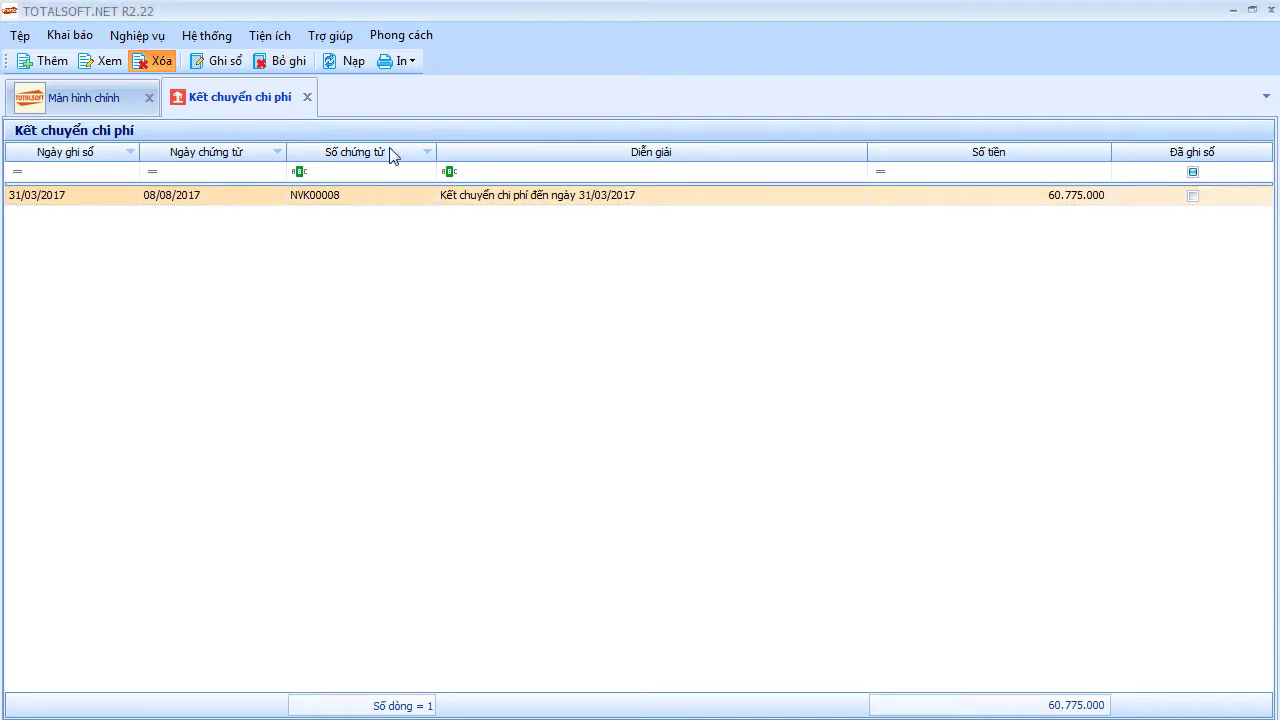
left_click(307, 98)
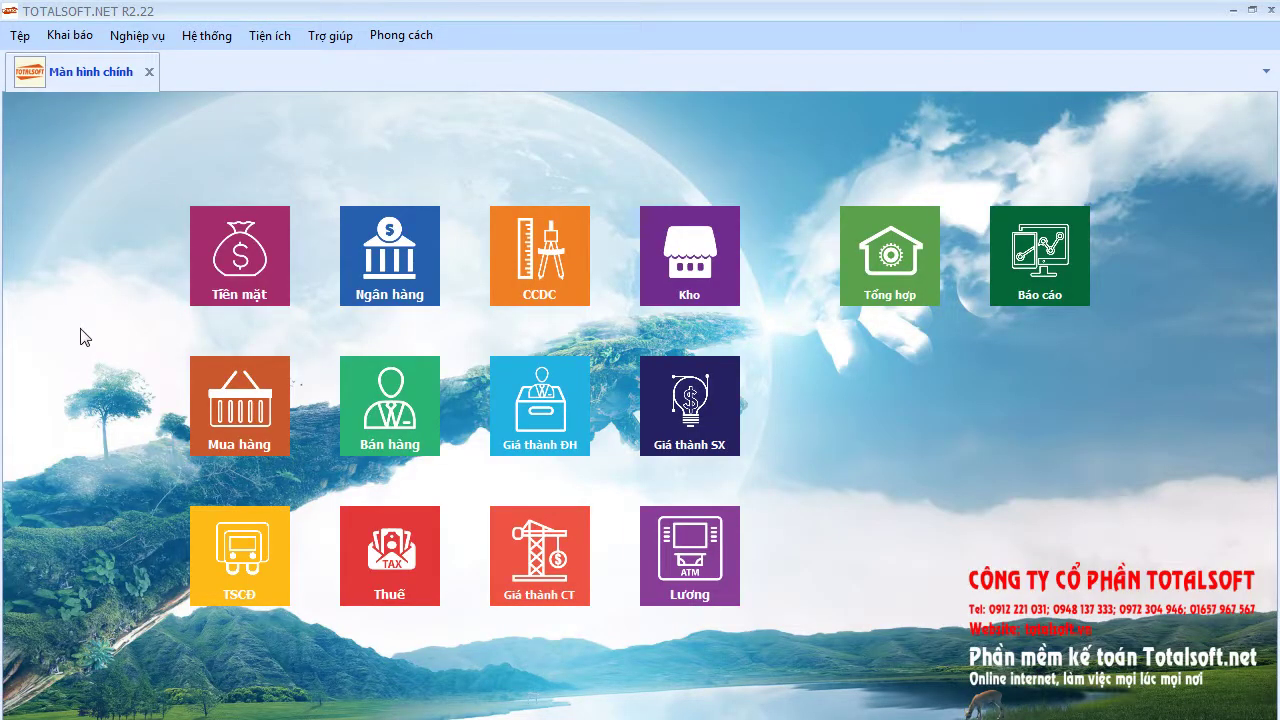
Open the warehouse receipt (Nhập kho) dated 25/02/2017 and examine its lines for Gạch mộc 2 lỗ and Gạch mộc đặc.
left_click(704, 270)
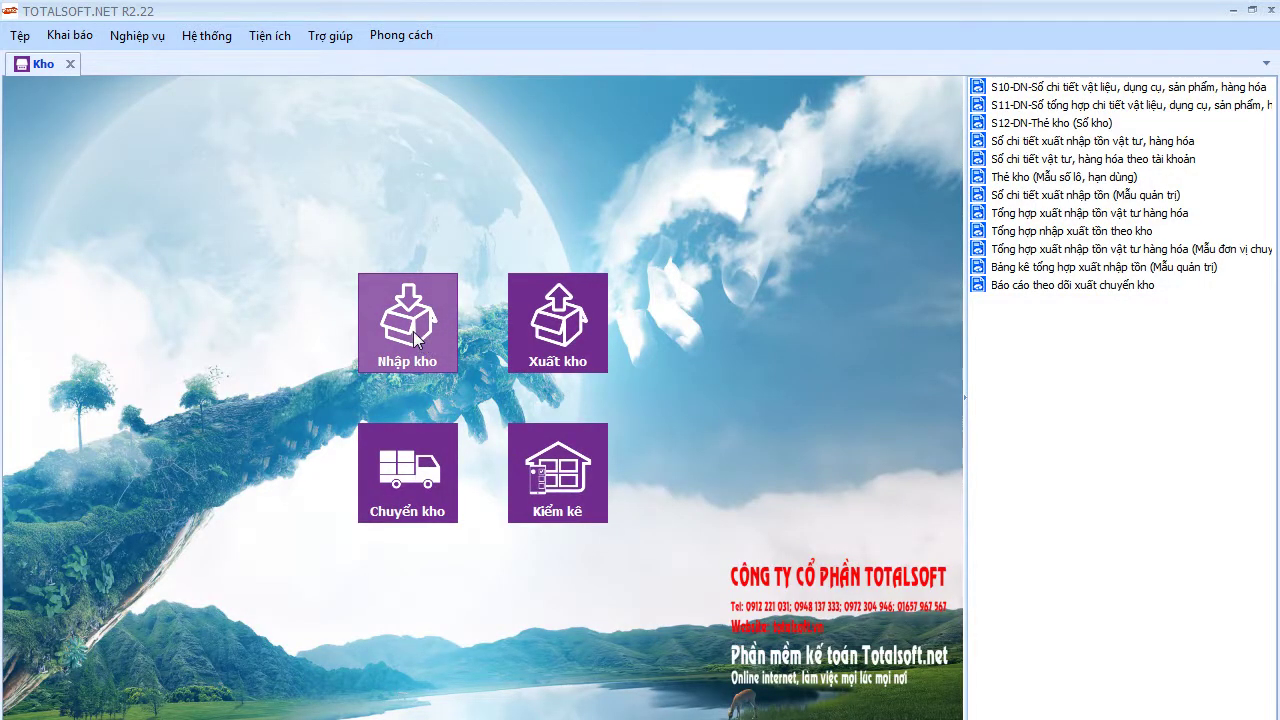
left_click(410, 335)
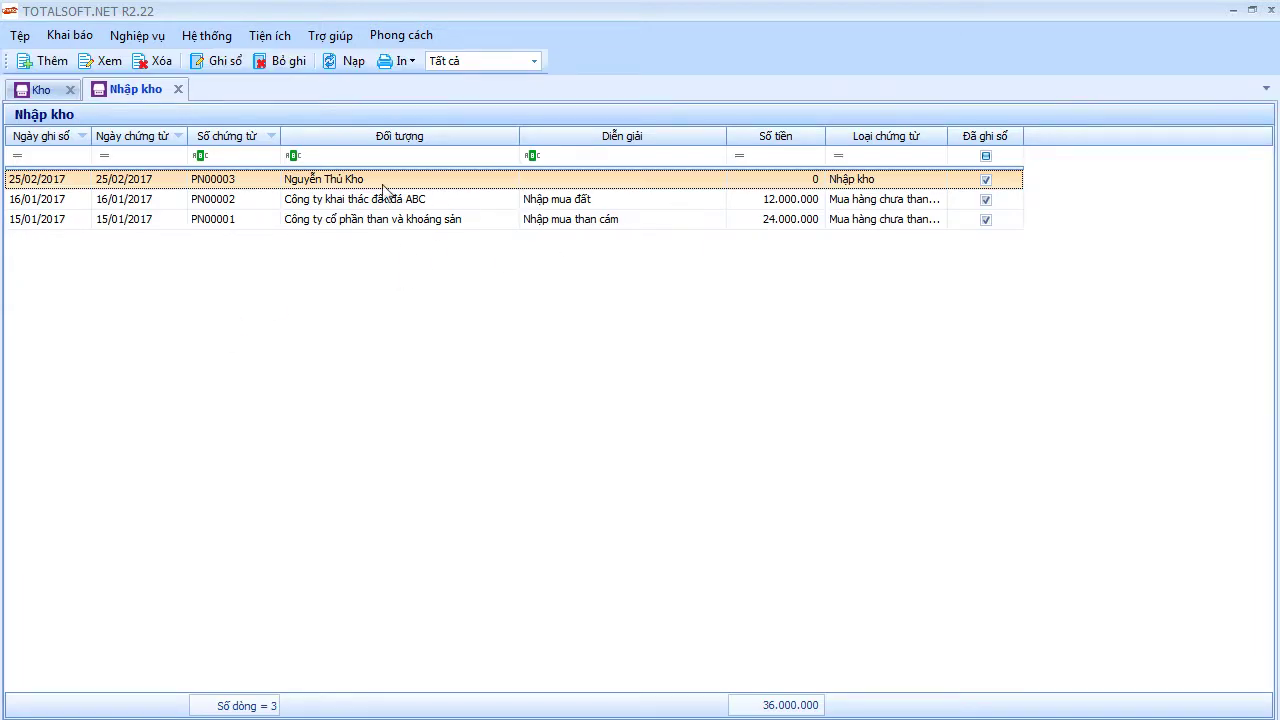
left_click(325, 180)
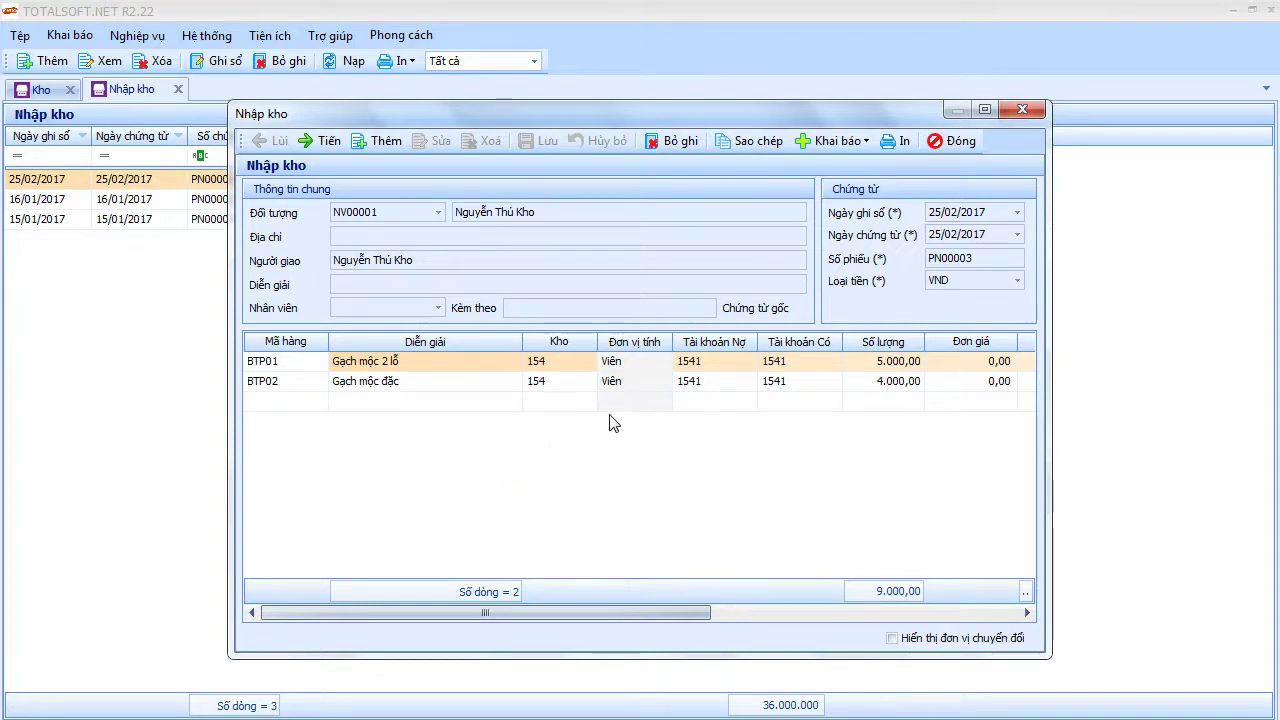
left_click(443, 381)
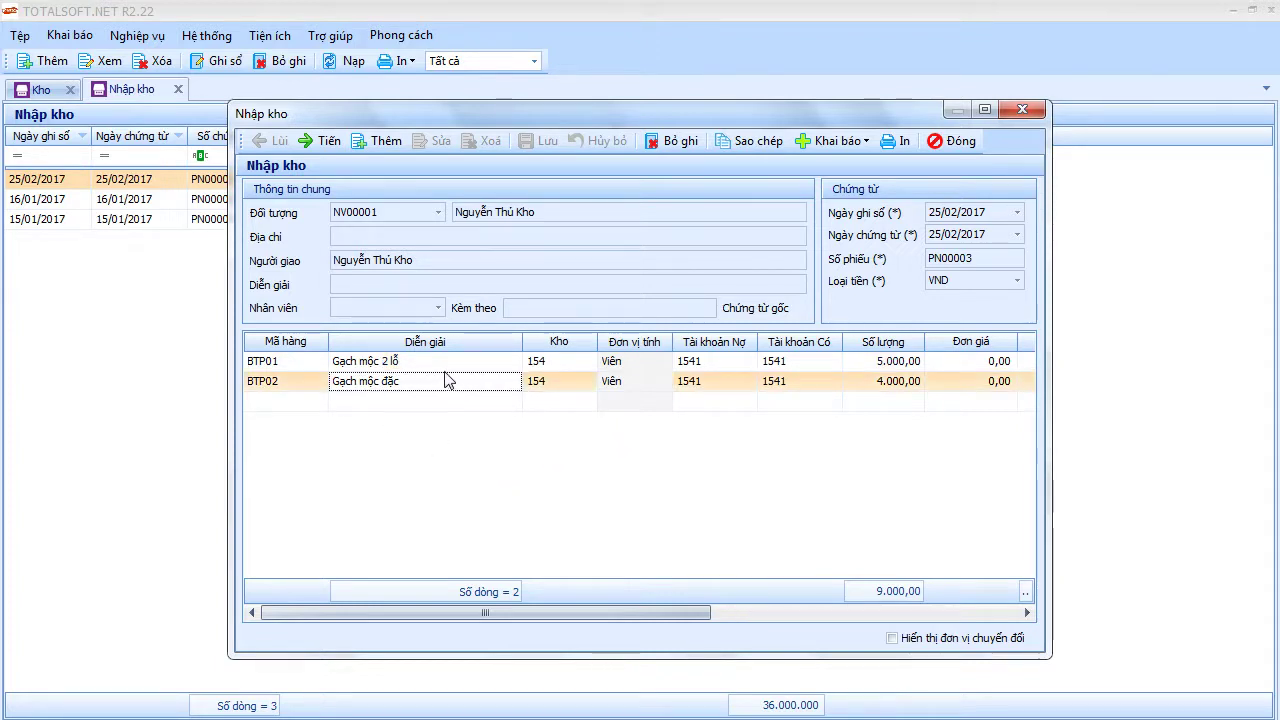
left_click(448, 364)
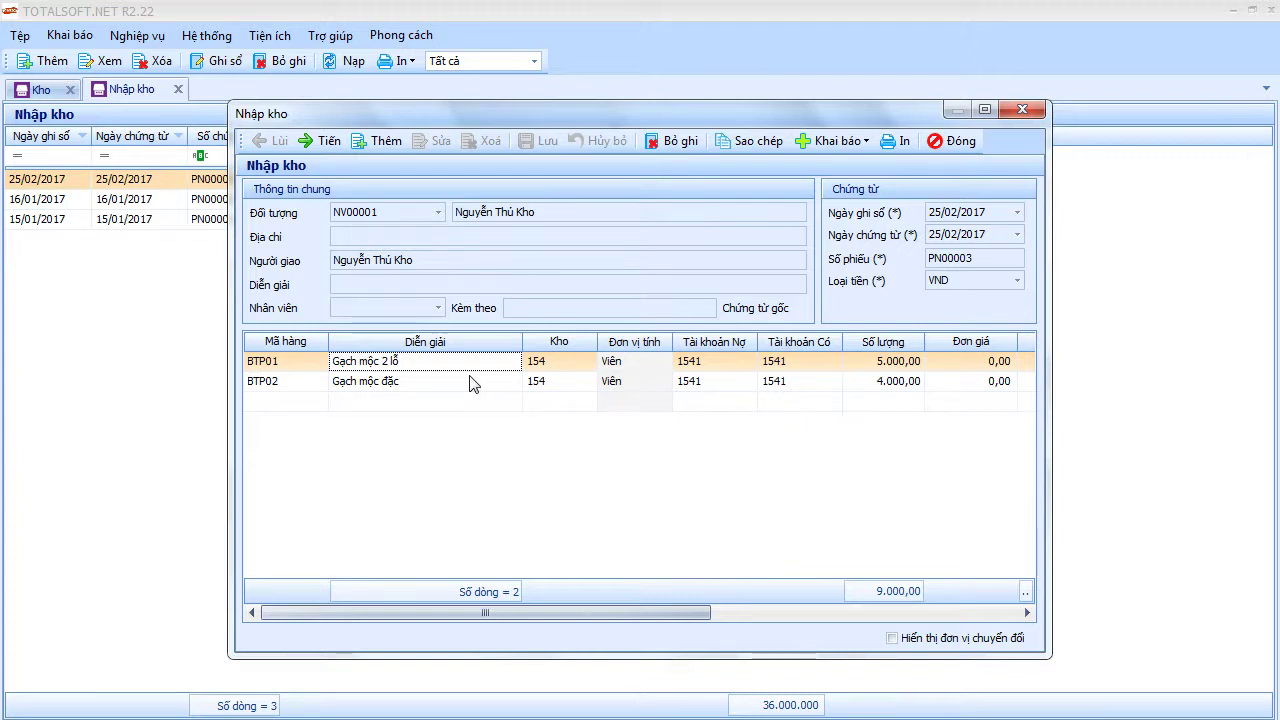
Compare the debit and credit accounts of both semi-finished brick lines in the warehouse receipt.
left_click(706, 383)
key("Up")
key("Down")
key("Up")
key("Right")
key("Down")
key("Up")
key("Down")
key("Up")
key("Left")
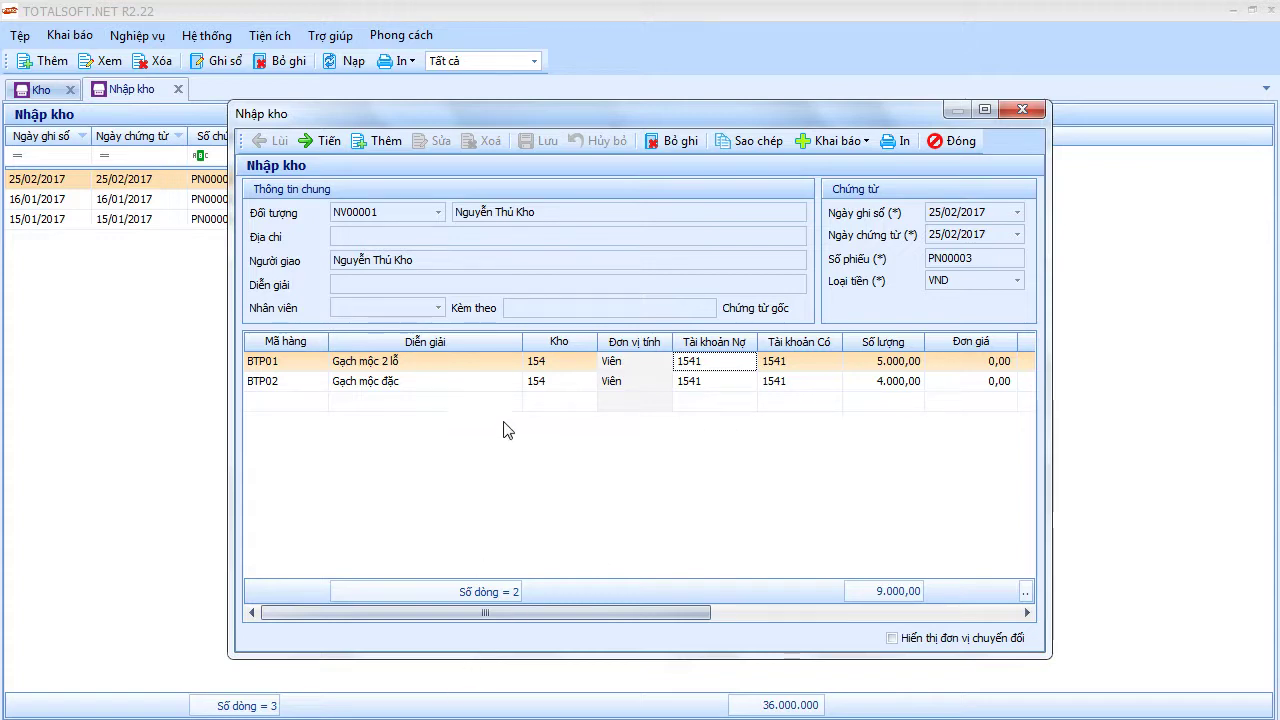
Close the warehouse receipt, the Nhập kho list and the Kho module, and open the report list (Báo cáo).
left_click(953, 140)
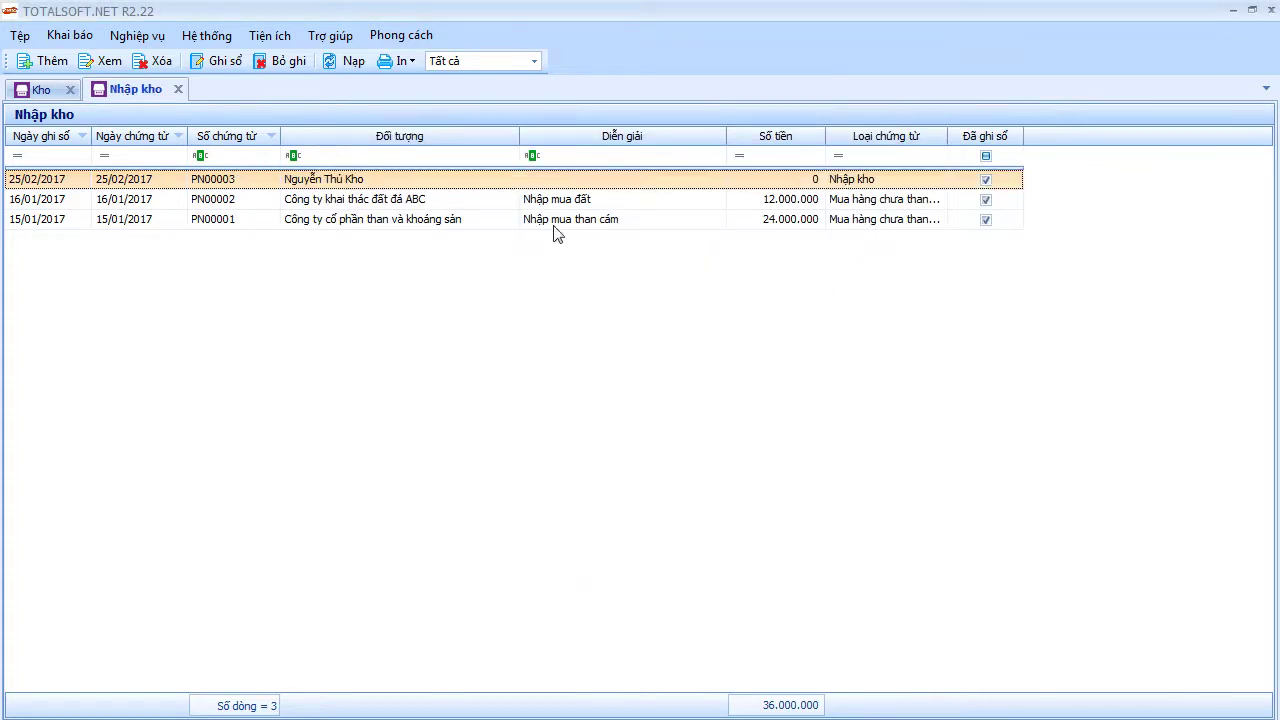
left_click(178, 90)
left_click(137, 35)
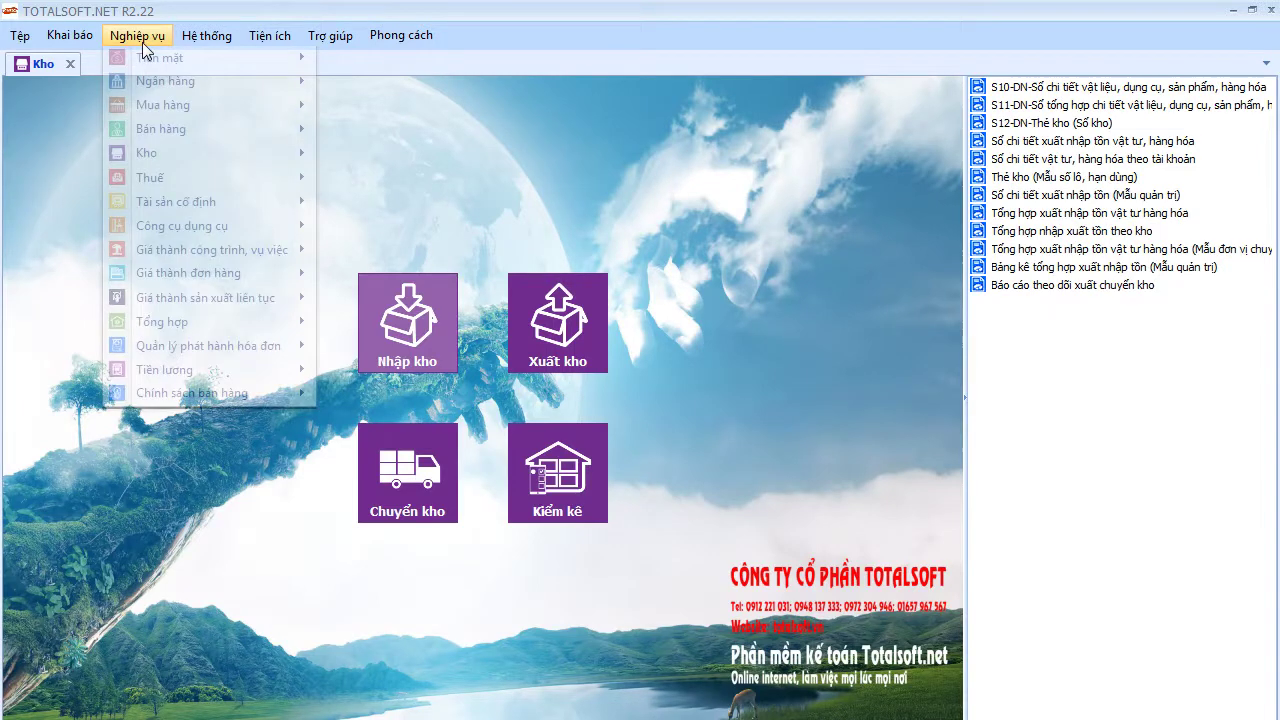
left_click(190, 543)
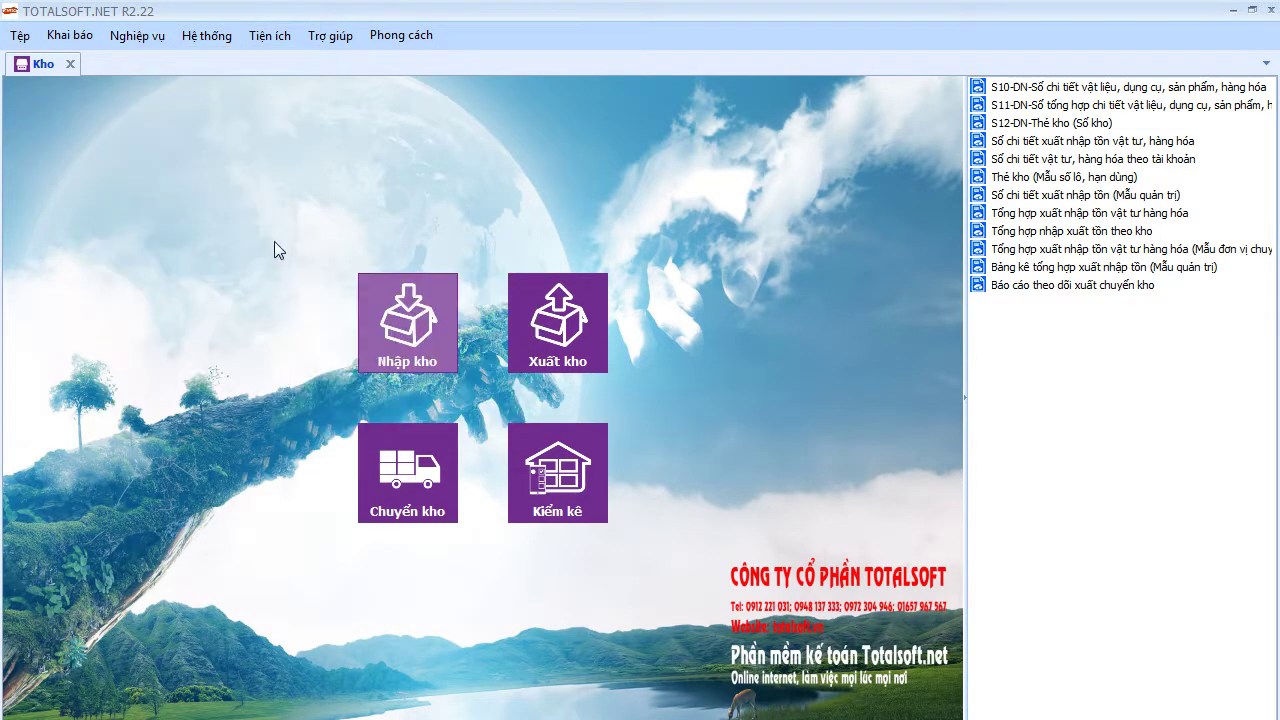
left_click(71, 63)
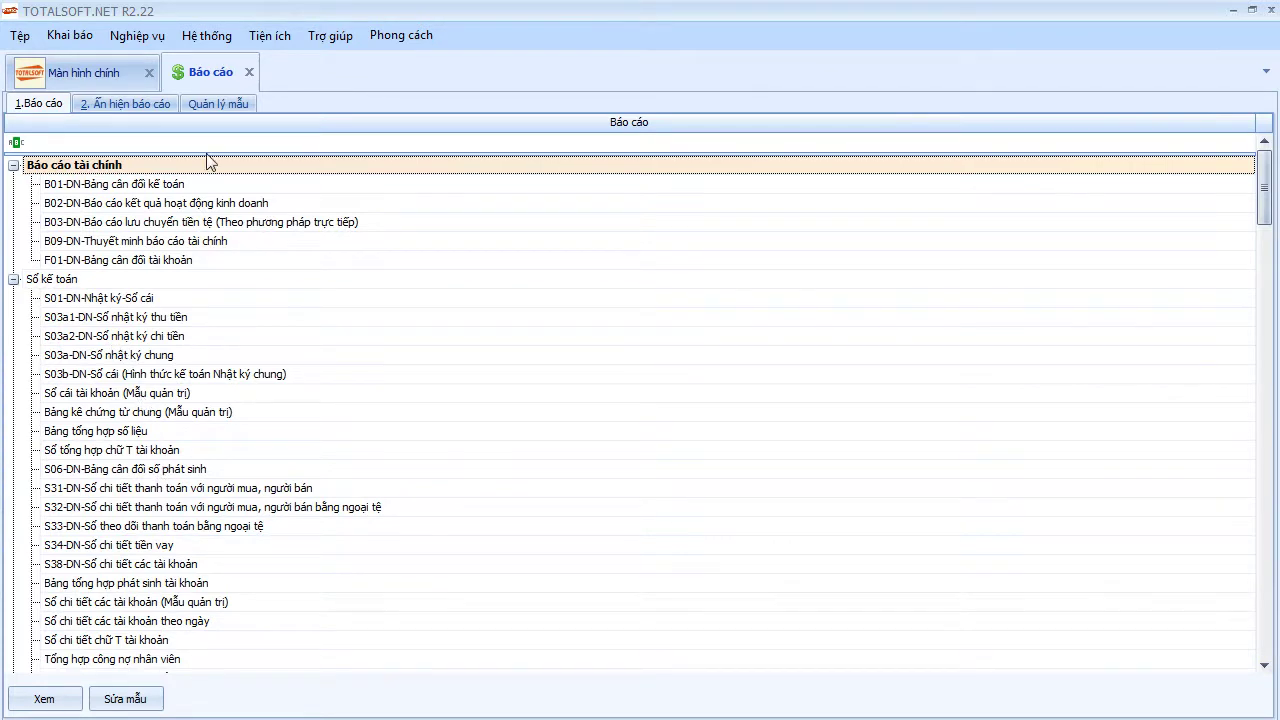
double_click(155, 261)
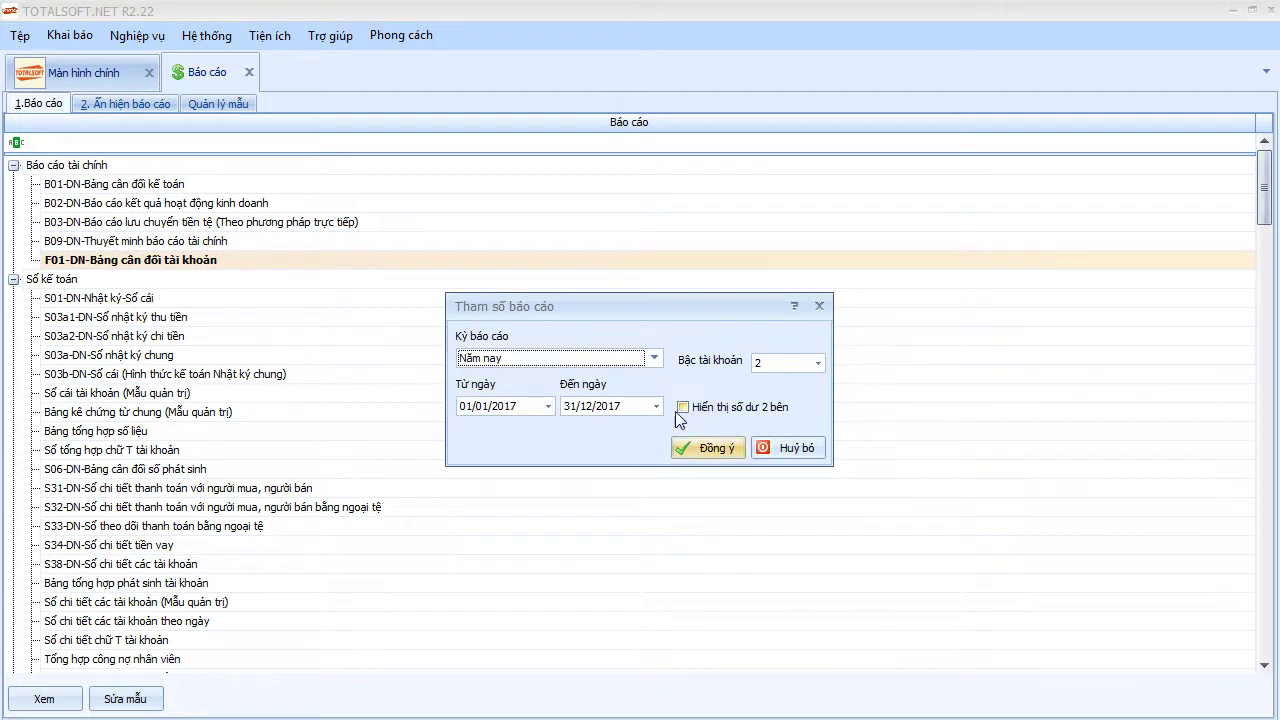
left_click(592, 360)
left_click_drag(654, 395, 658, 477)
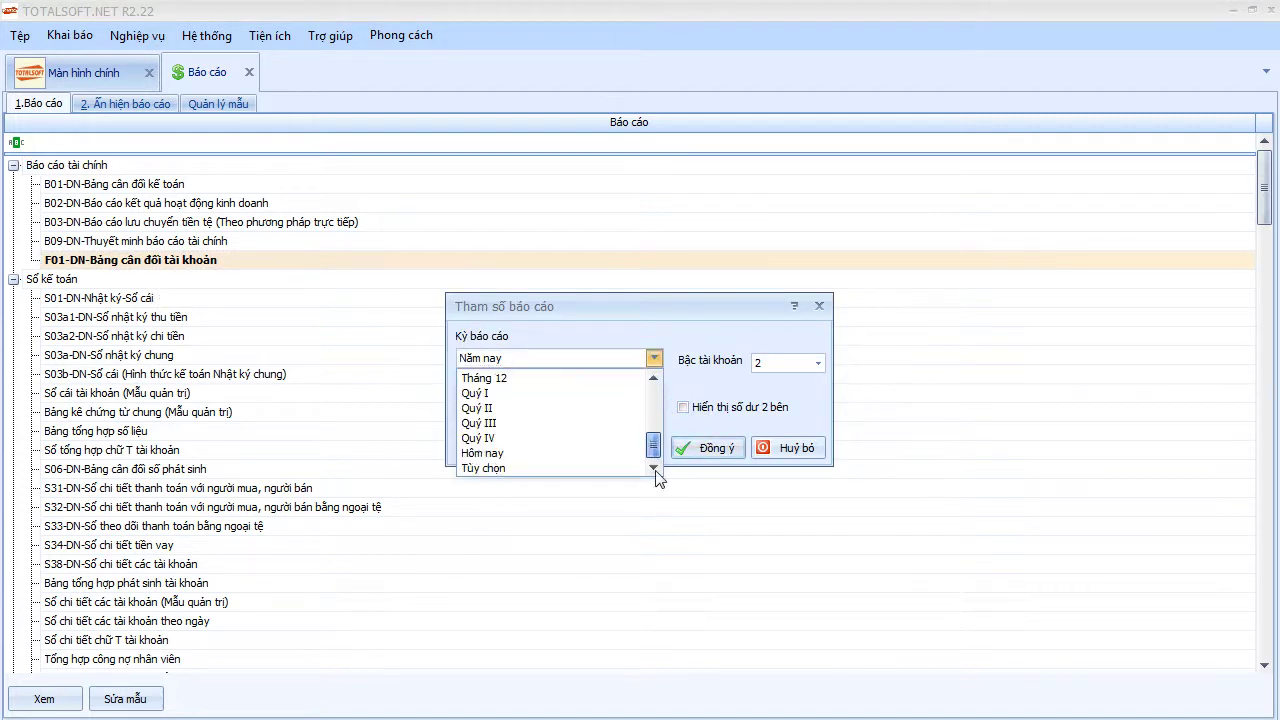
left_click(535, 395)
left_click(795, 448)
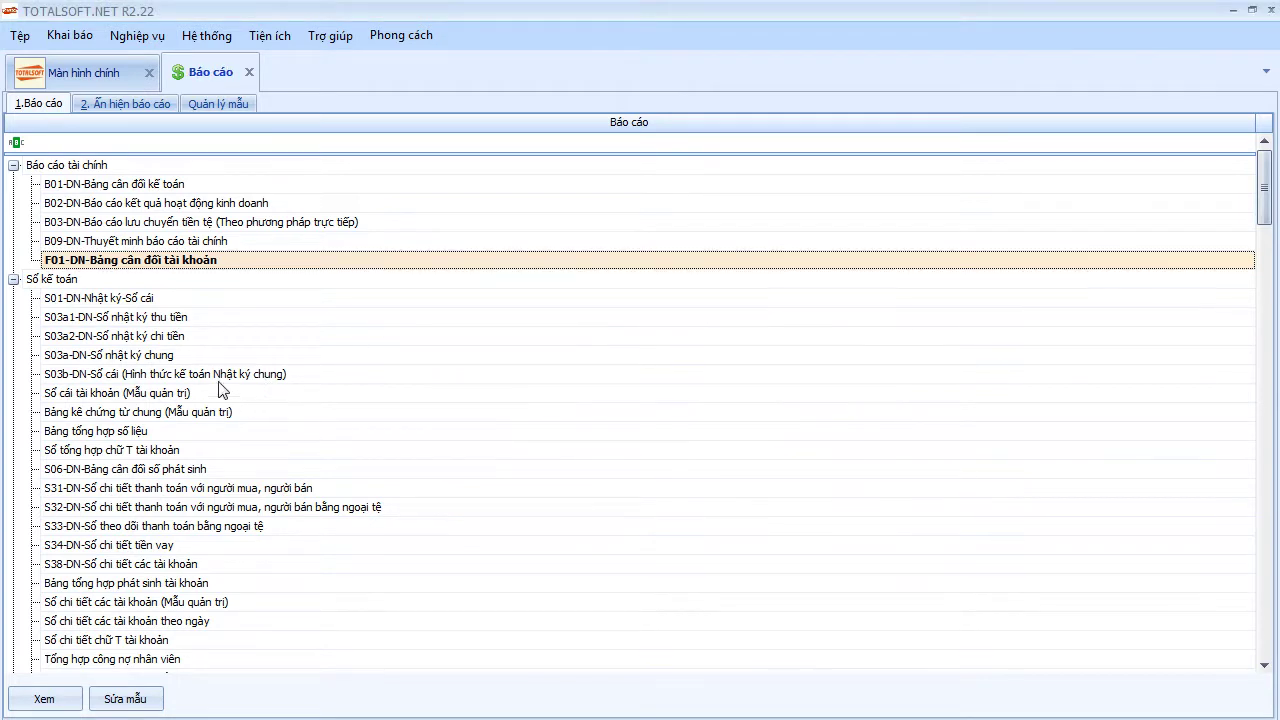
Generate the account ledger report Sổ cái tài khoản (Mẫu quản trị) for Quý I and account 621.
double_click(136, 396)
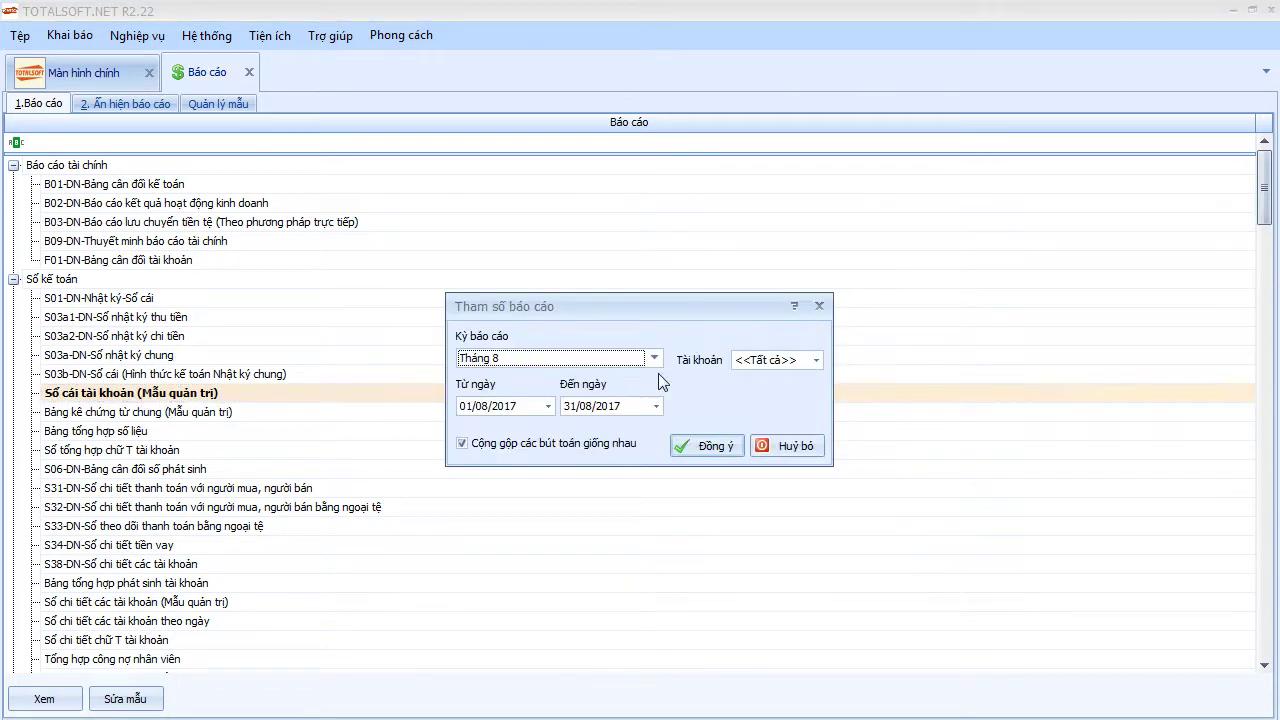
left_click(597, 360)
left_click_drag(653, 414, 656, 472)
left_click(548, 394)
left_click(768, 360)
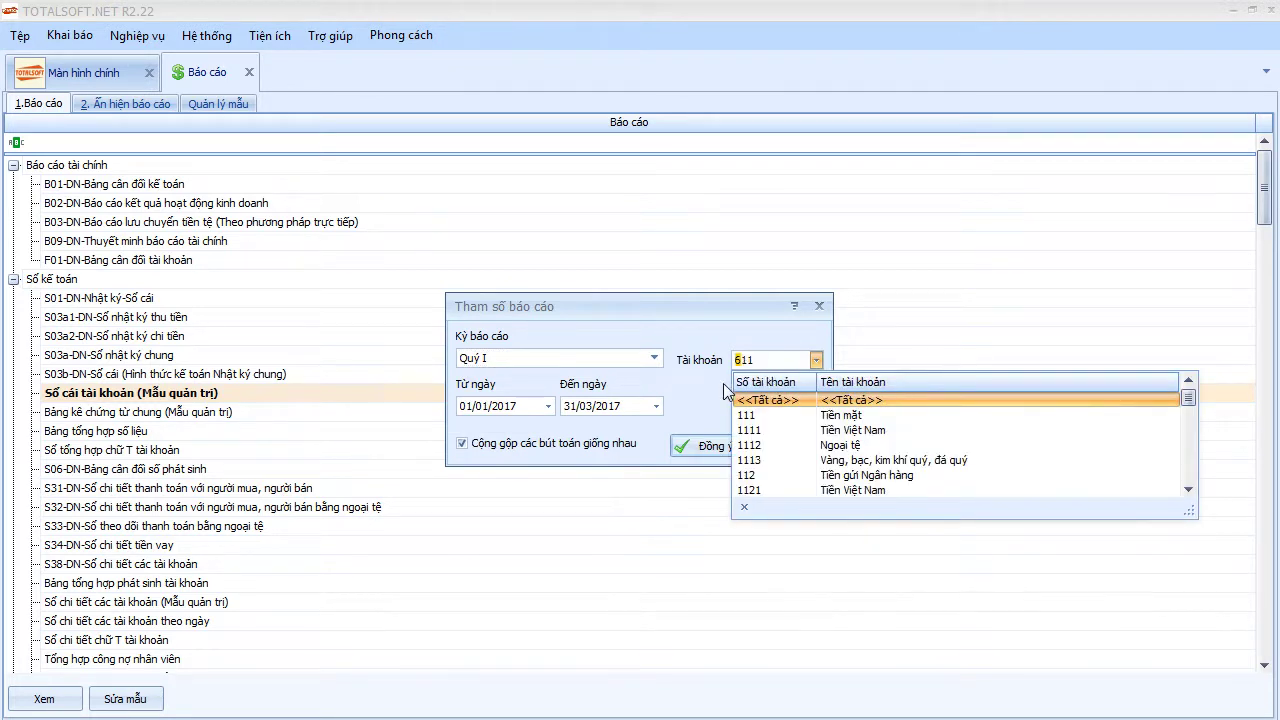
type("621")
key("Tab")
left_click(706, 446)
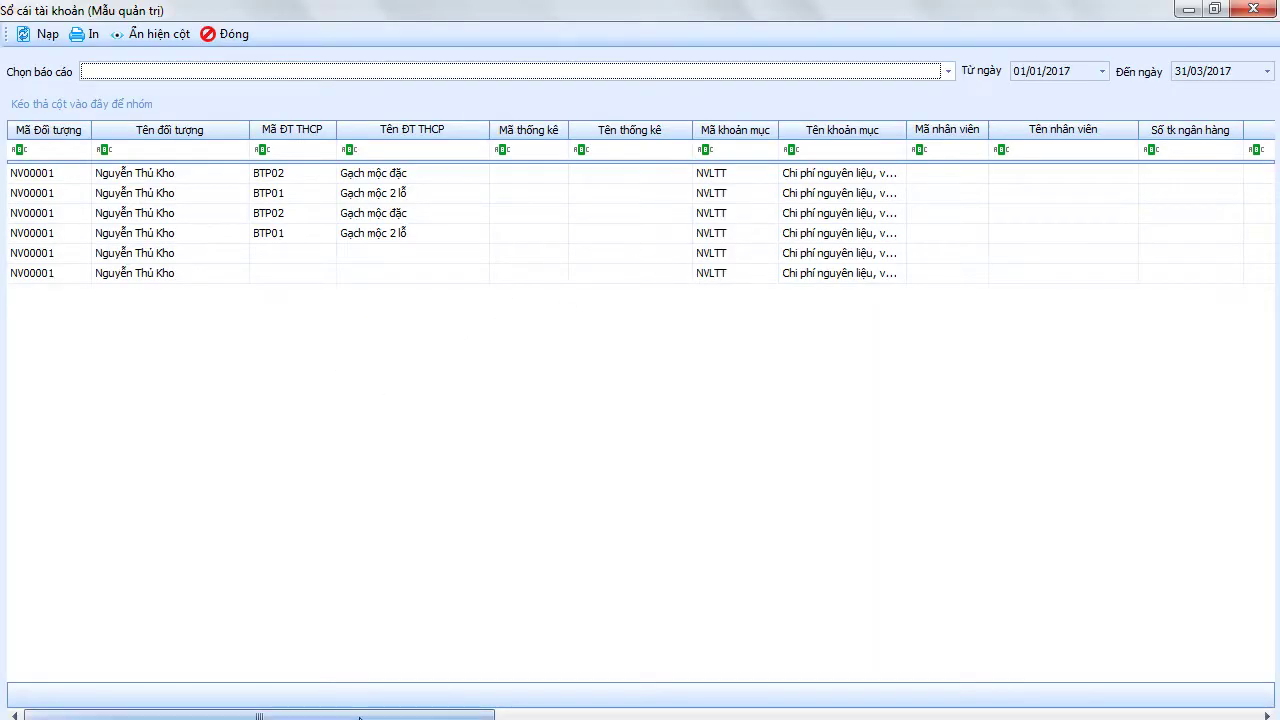
Exclude Mã thống kê, Tên thống kê, Mã nhân viên, Tên nhân viên, Số tk ngân hàng and Tên ngân hàng from the ledger's displayed columns.
left_click_drag(359, 717, 469, 717)
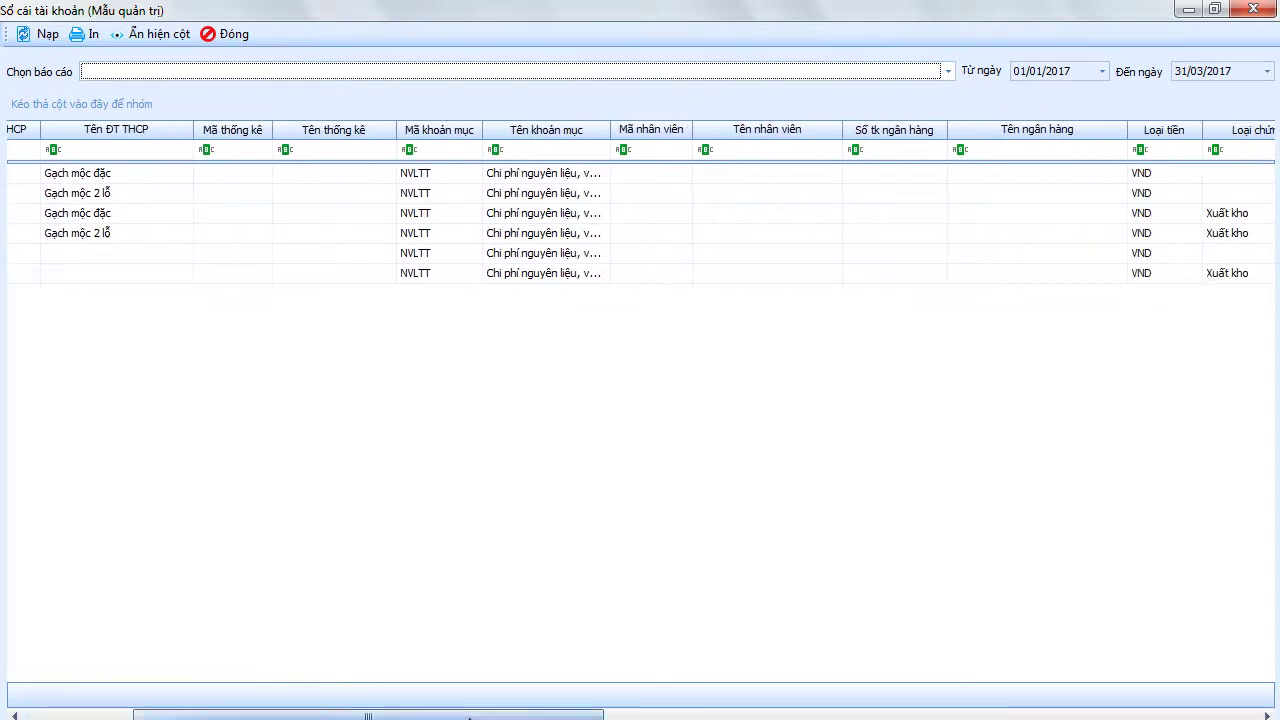
right_click(311, 432)
left_click(369, 490)
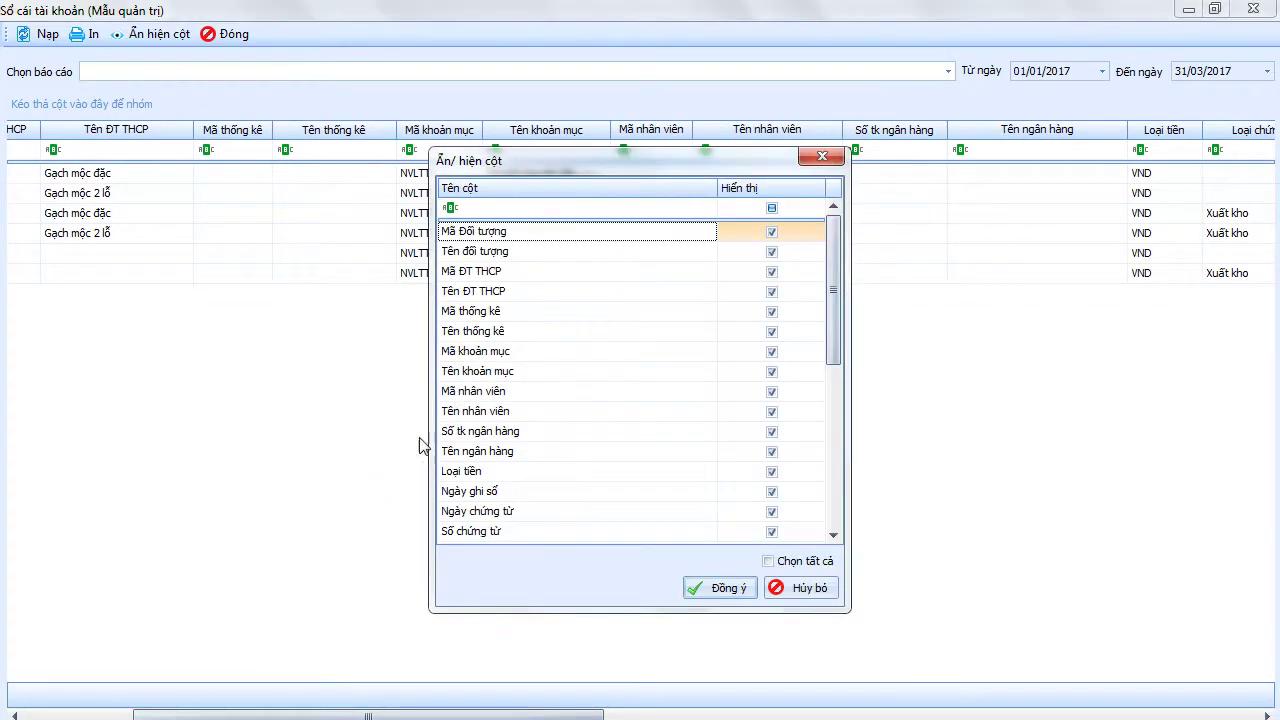
left_click(771, 311)
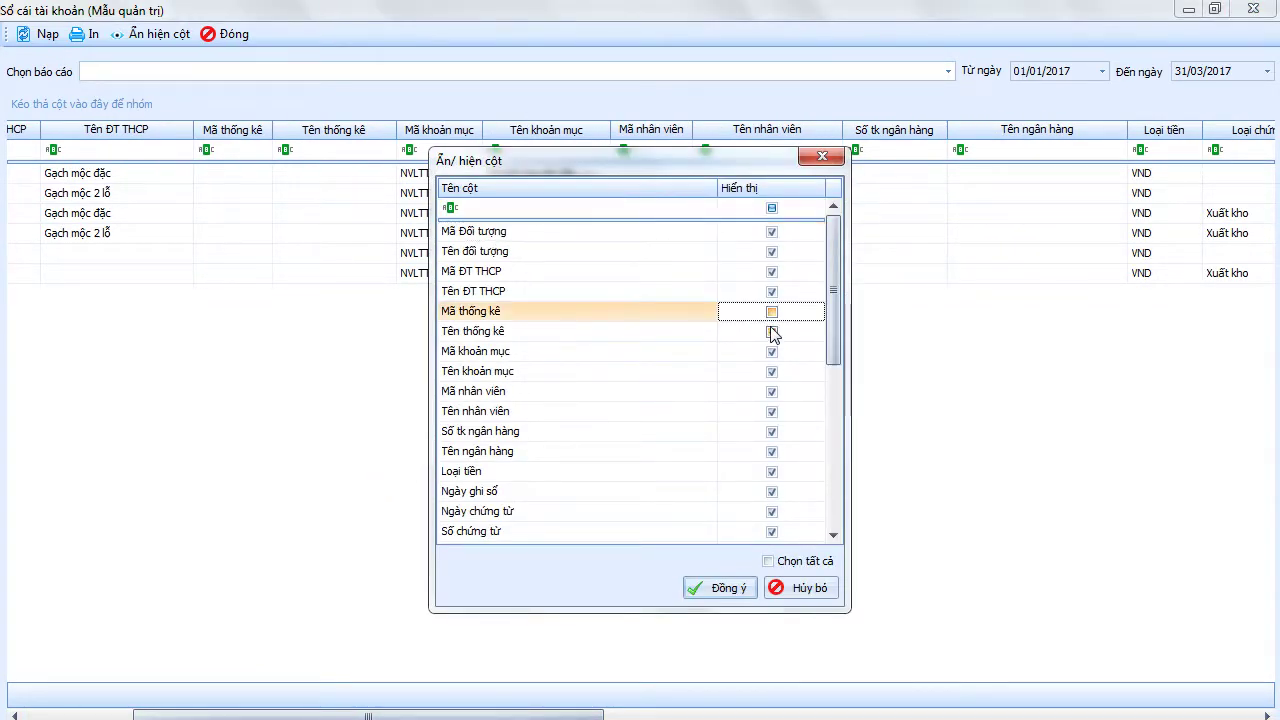
left_click(771, 331)
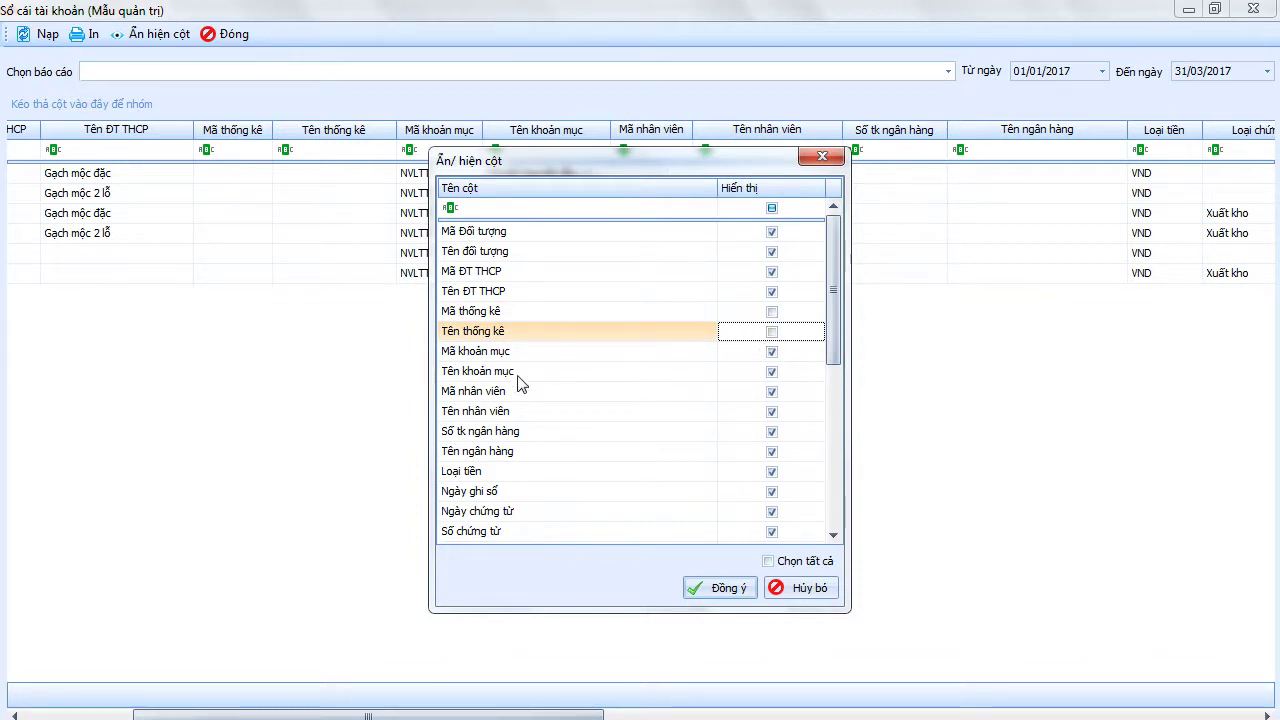
left_click(486, 392)
left_click(771, 392)
left_click(771, 412)
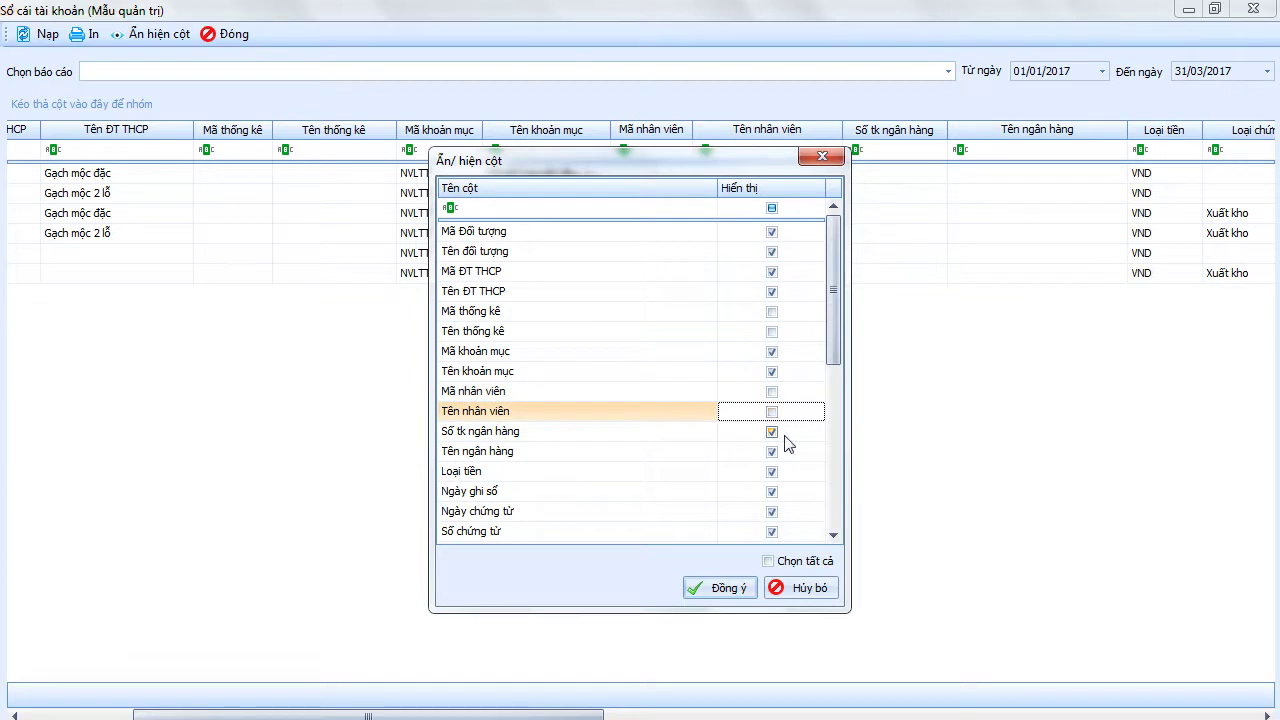
left_click(771, 432)
left_click(772, 452)
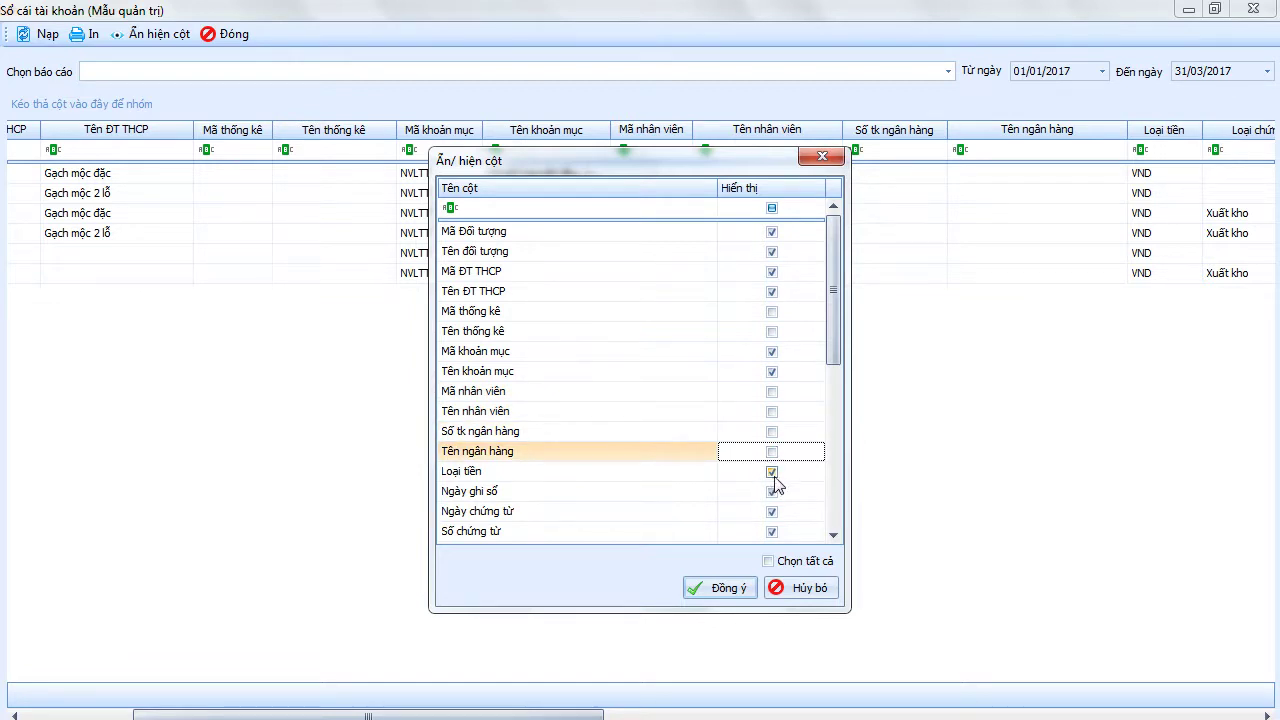
Exclude Loại tiền, Loại hóa đơn, Nhóm HHDV, Ngày hóa đơn and Số hóa đơn from the ledger's displayed columns.
scroll(838, 357, "down", 2)
left_click(771, 352)
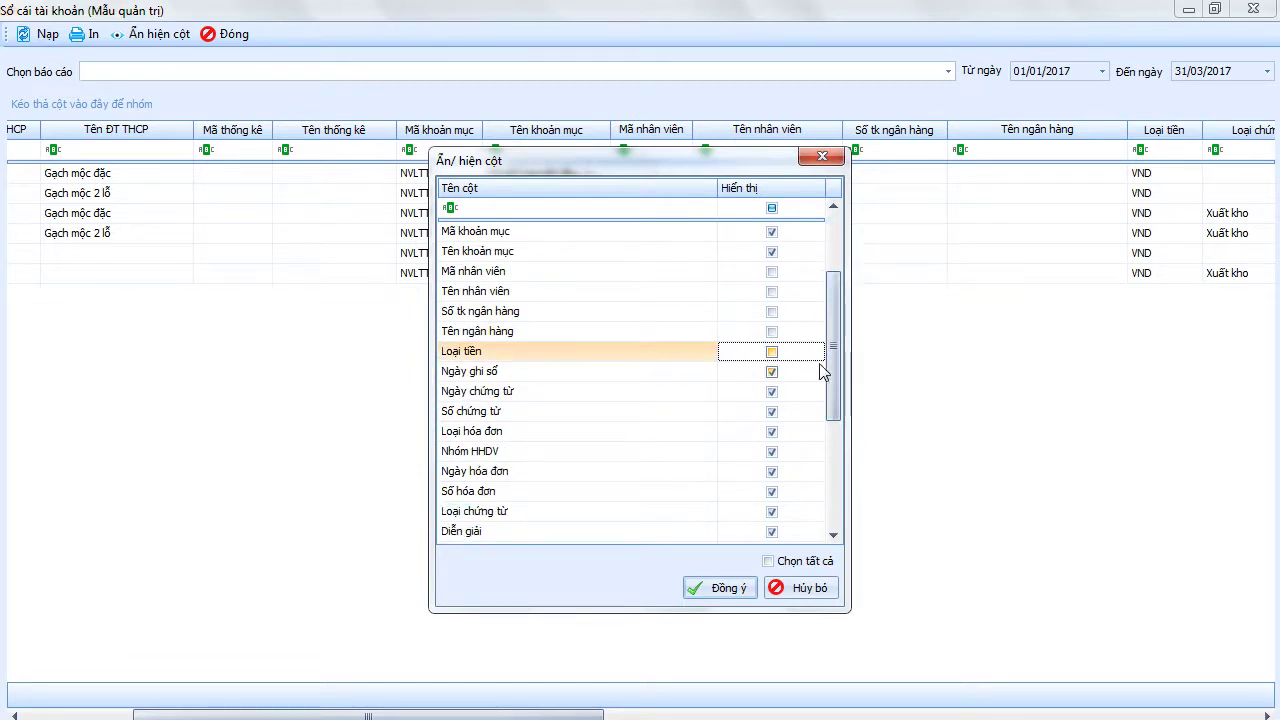
left_click(772, 415)
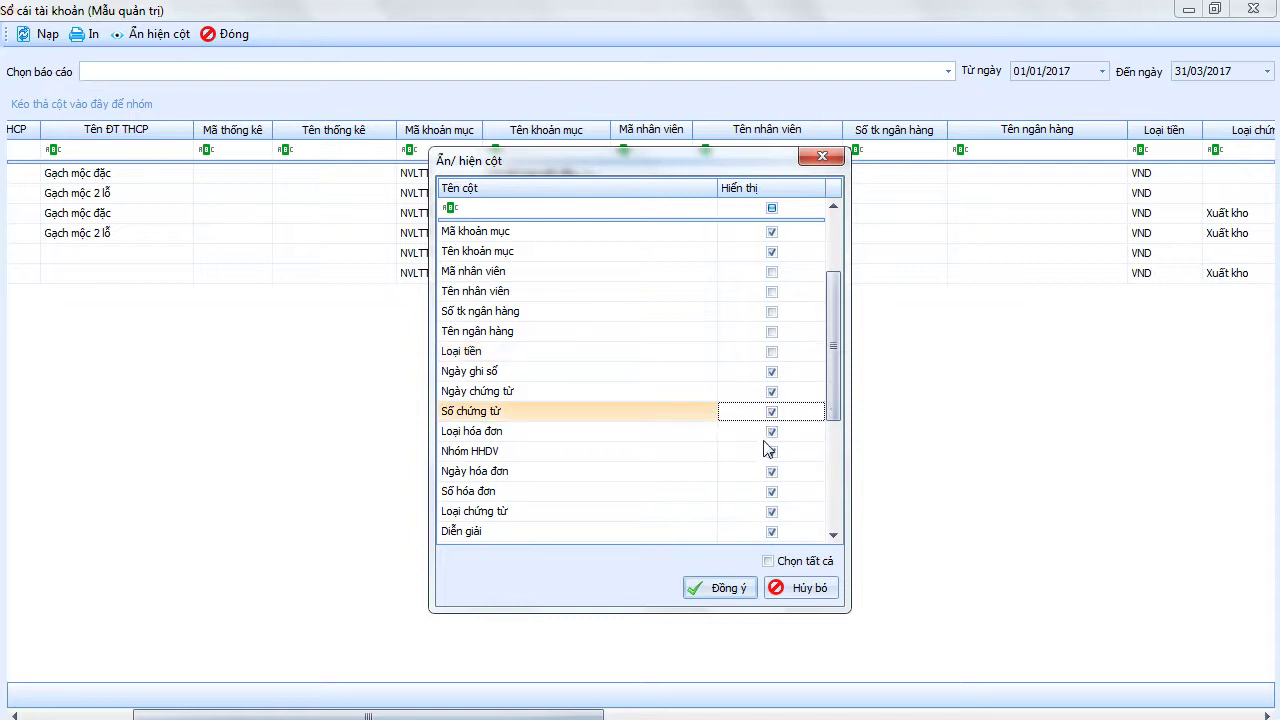
left_click(771, 432)
left_click(771, 452)
left_click(771, 472)
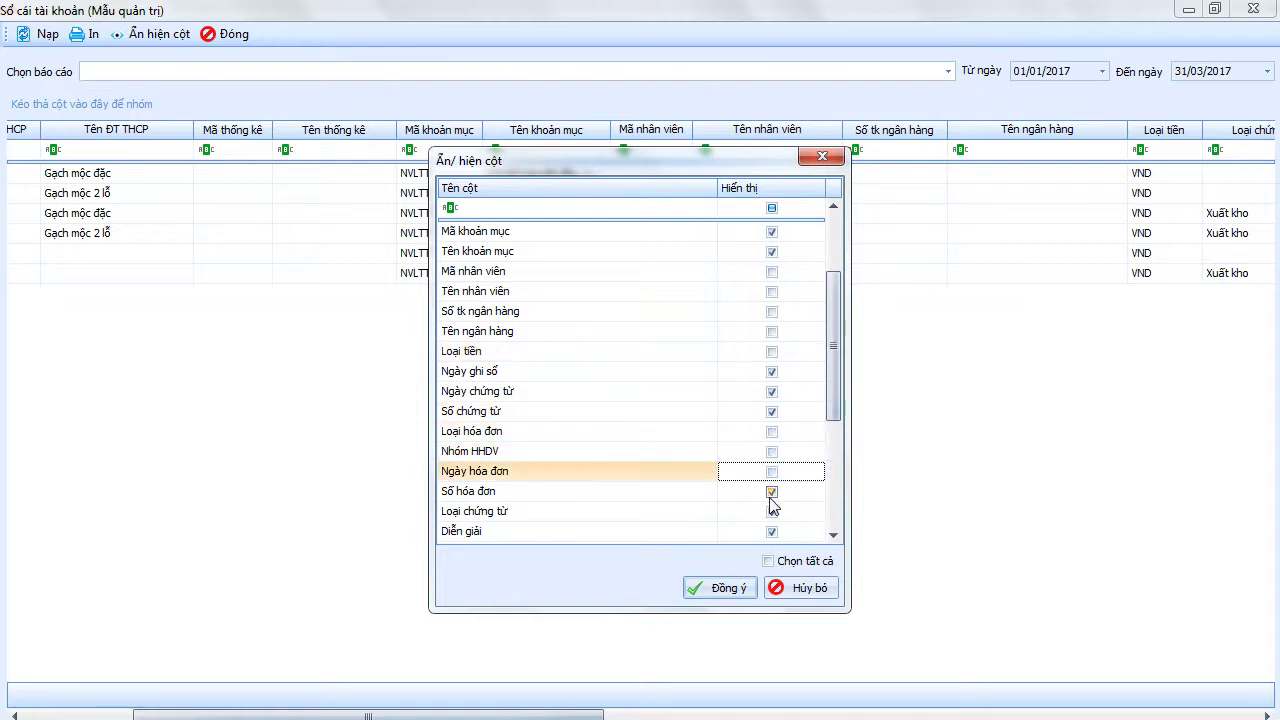
left_click(771, 492)
Exclude Loại chứng từ and the foreign-currency (NT) debit, credit and balance columns, keep Diễn giải displayed, and apply the column selection.
left_click_drag(831, 353, 831, 433)
left_click(771, 352)
left_click(771, 372)
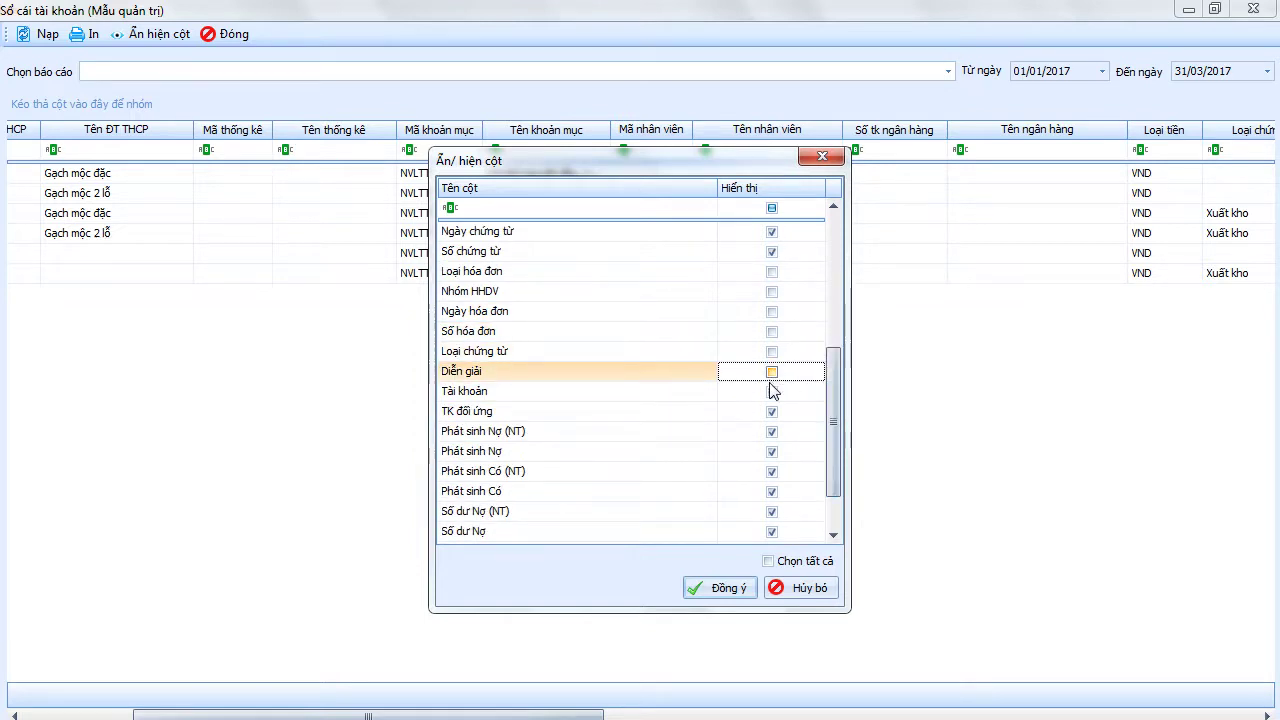
left_click(771, 432)
left_click(771, 472)
left_click(771, 511)
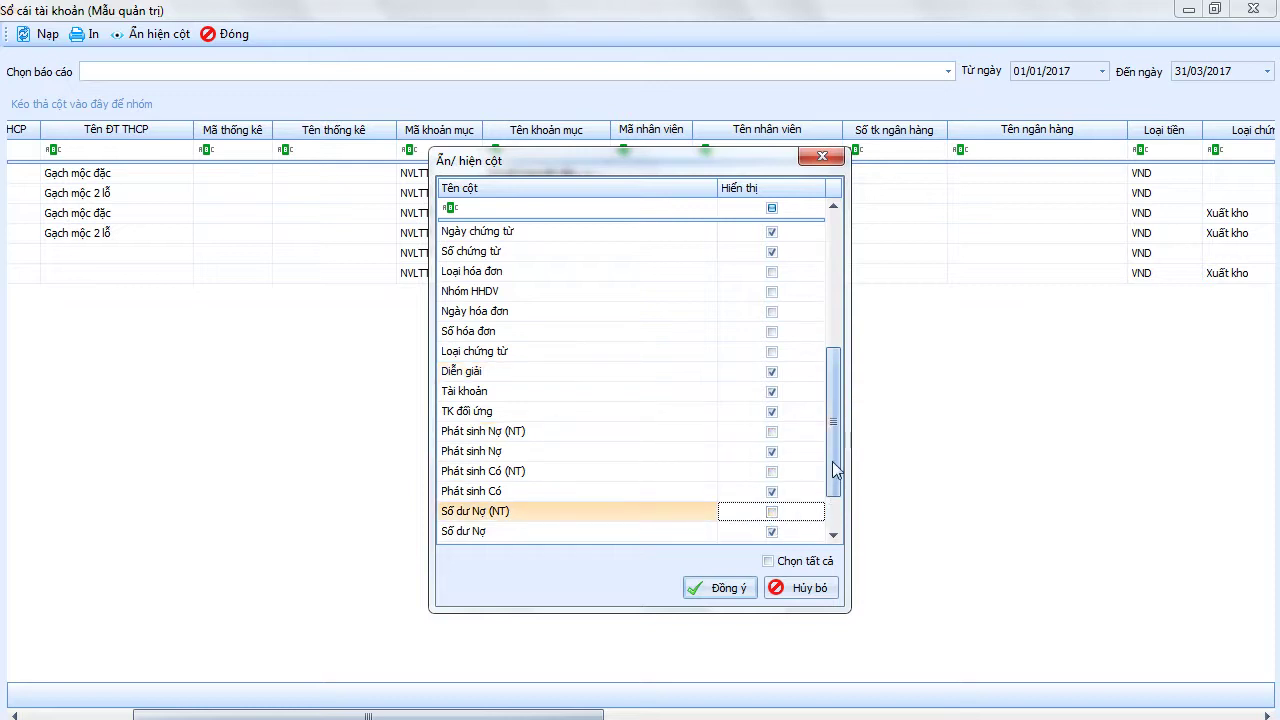
scroll(777, 530, "down", 1)
left_click(771, 511)
left_click(723, 588)
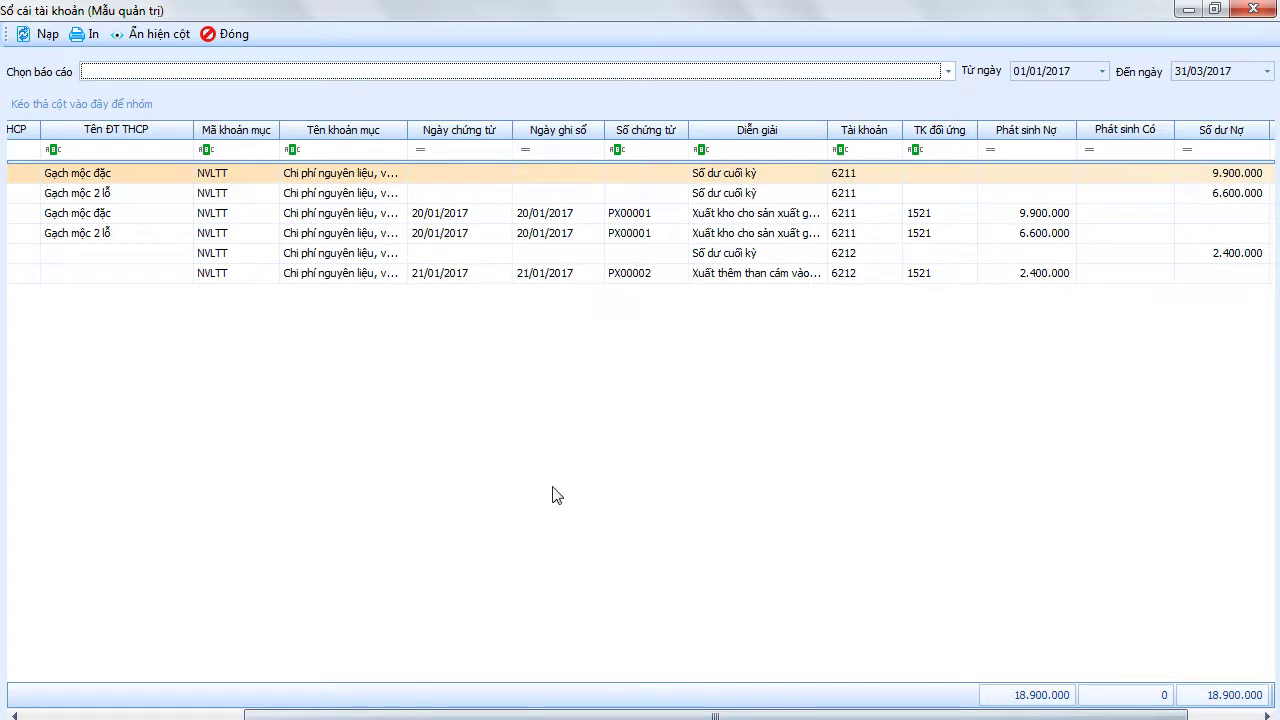
Group the ledger by Mã ĐT THCP and place Tài khoản as the first ungrouped column.
left_click_drag(350, 715, 129, 715)
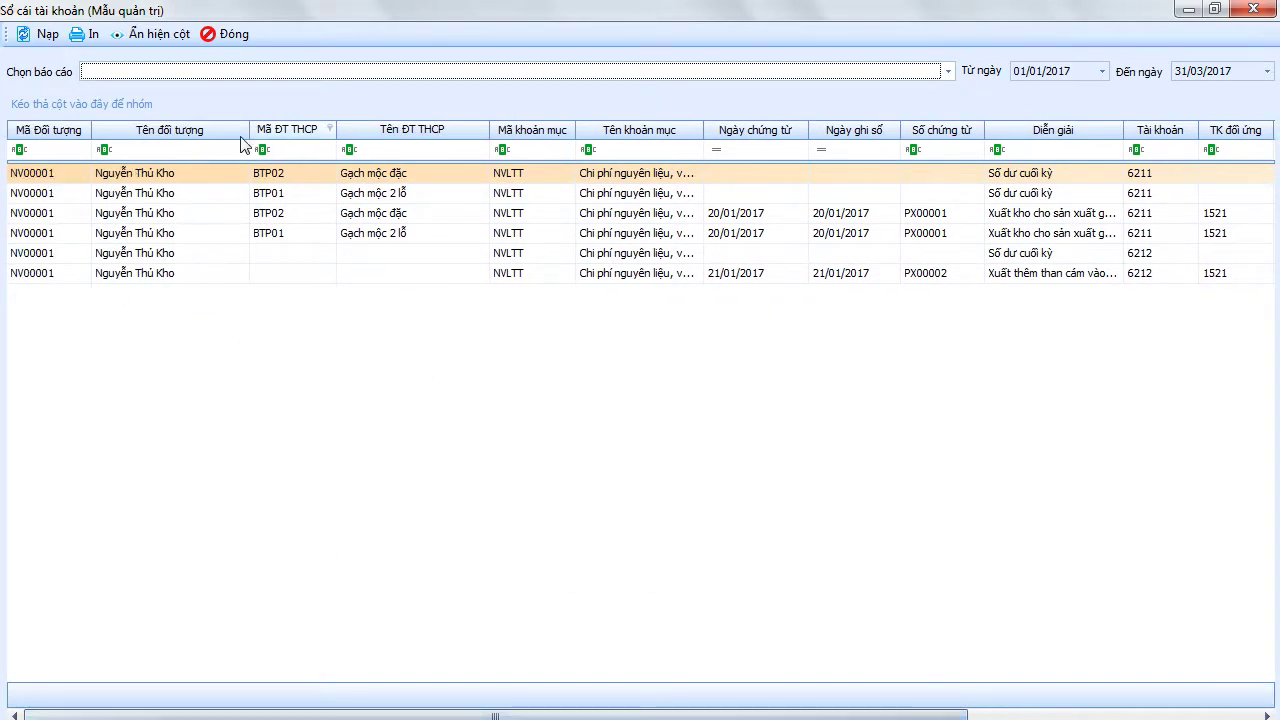
left_click_drag(300, 133, 68, 116)
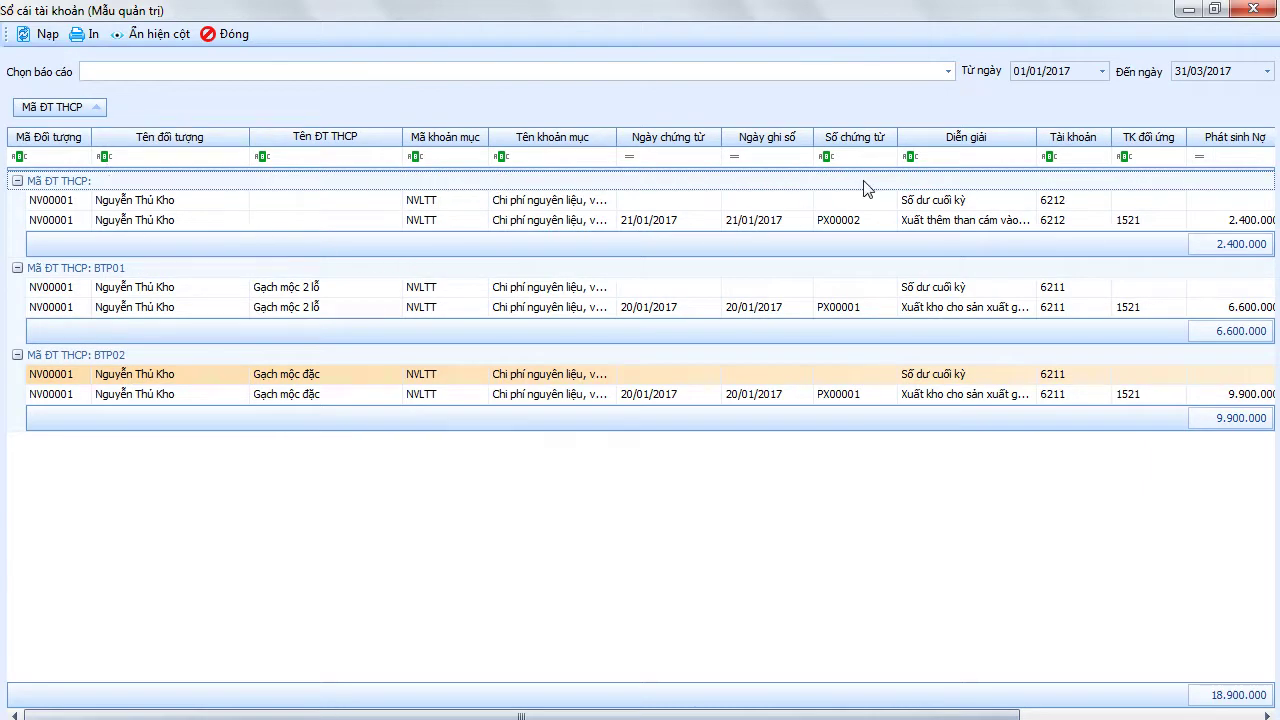
left_click_drag(1063, 138, 22, 112)
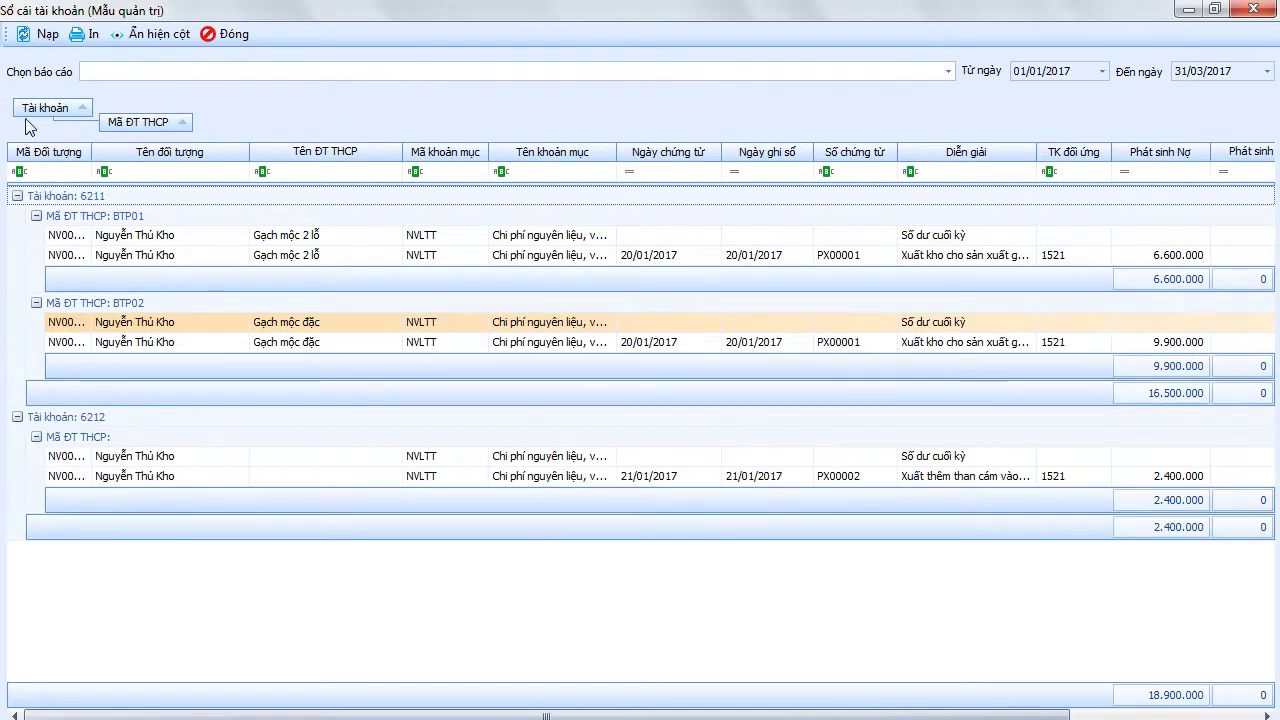
left_click(78, 199)
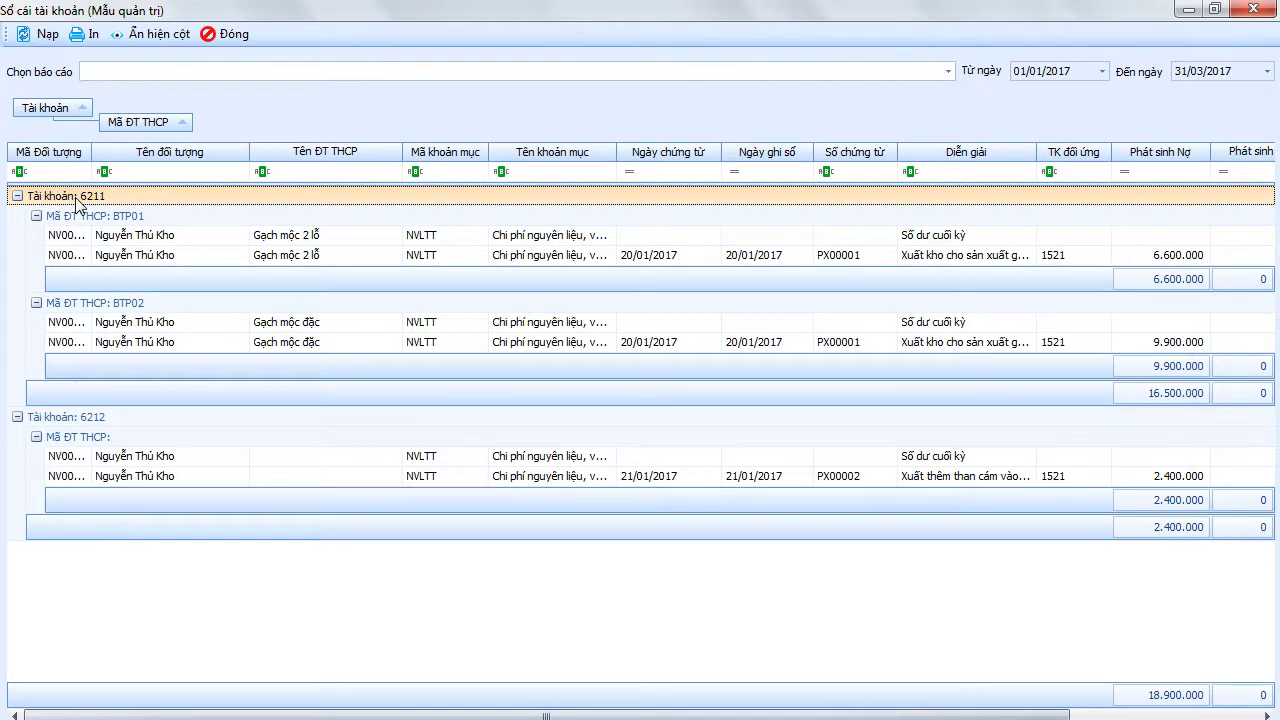
left_click_drag(52, 110, 20, 150)
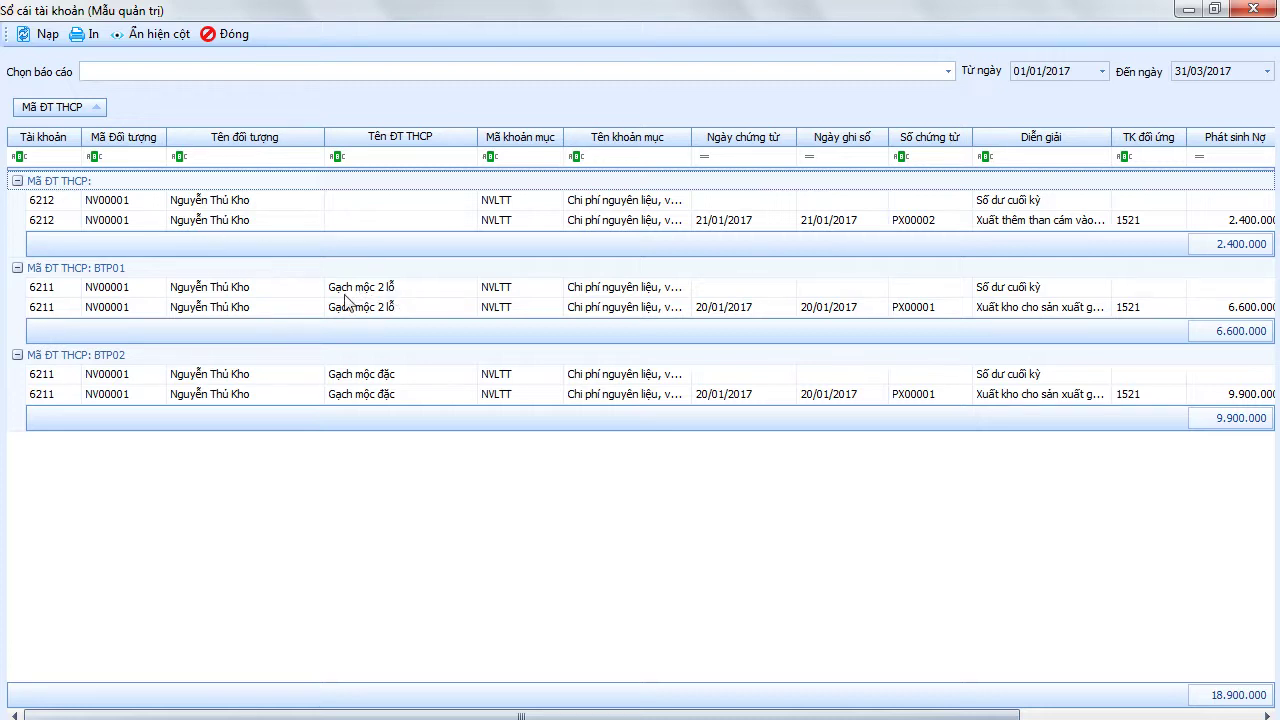
Examine the account 6212 entries in the group without a Mã ĐT THCP.
left_click(379, 201)
left_click(379, 215)
left_click(376, 212)
left_click(378, 219)
left_click(376, 203)
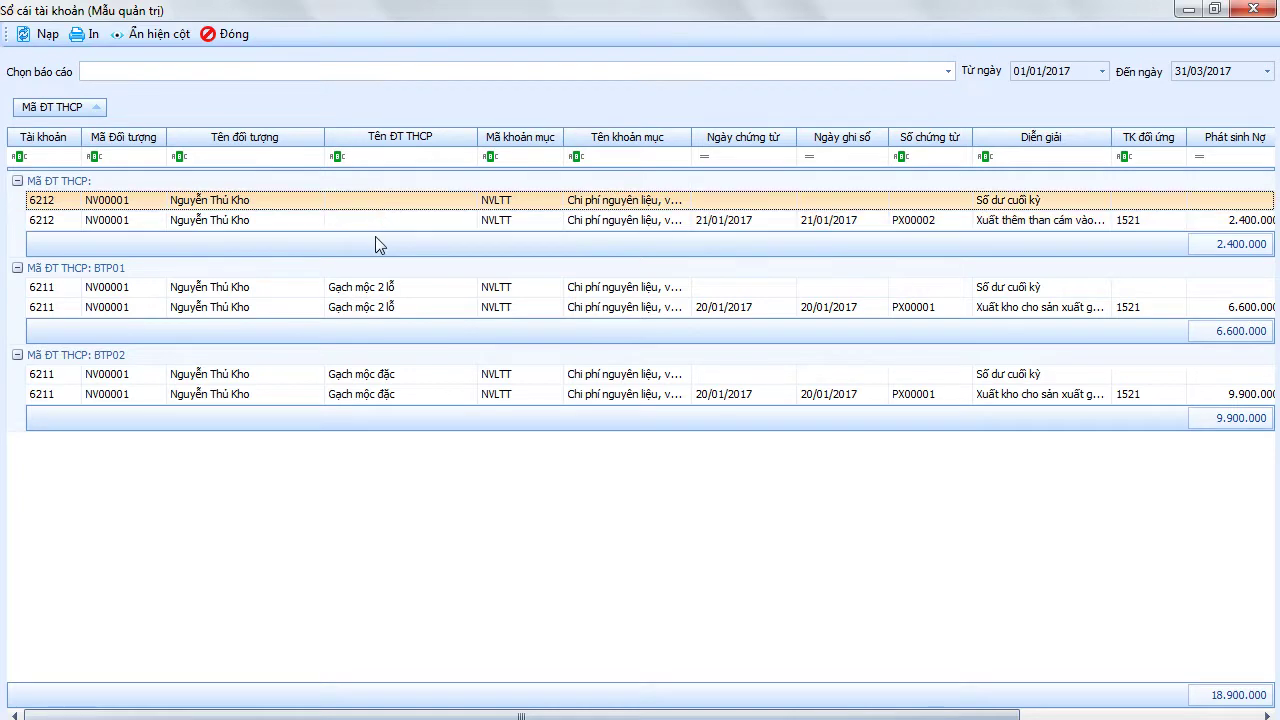
left_click(380, 220)
left_click(379, 205)
Switch to the Word document and start a note at its end with "Phát sinh 621 không phải lúc nào".
scroll(643, 440, "down", 2)
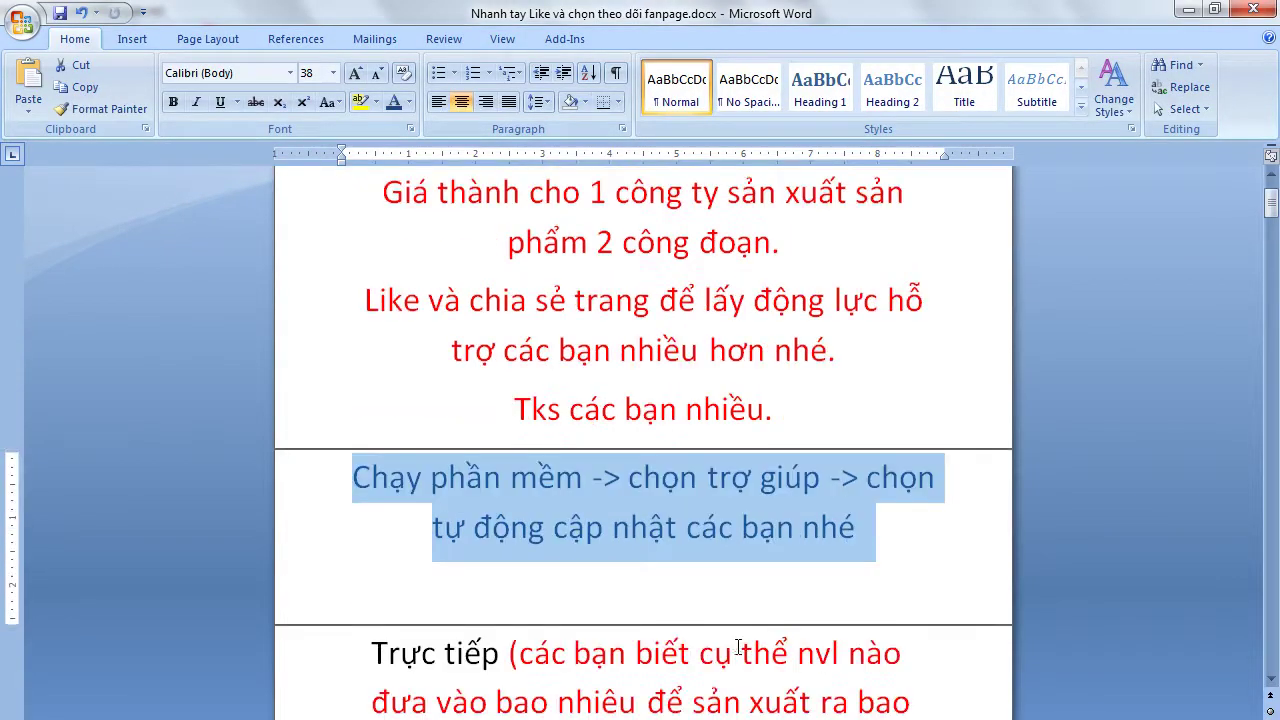
left_click(610, 712)
key("ctrl+End")
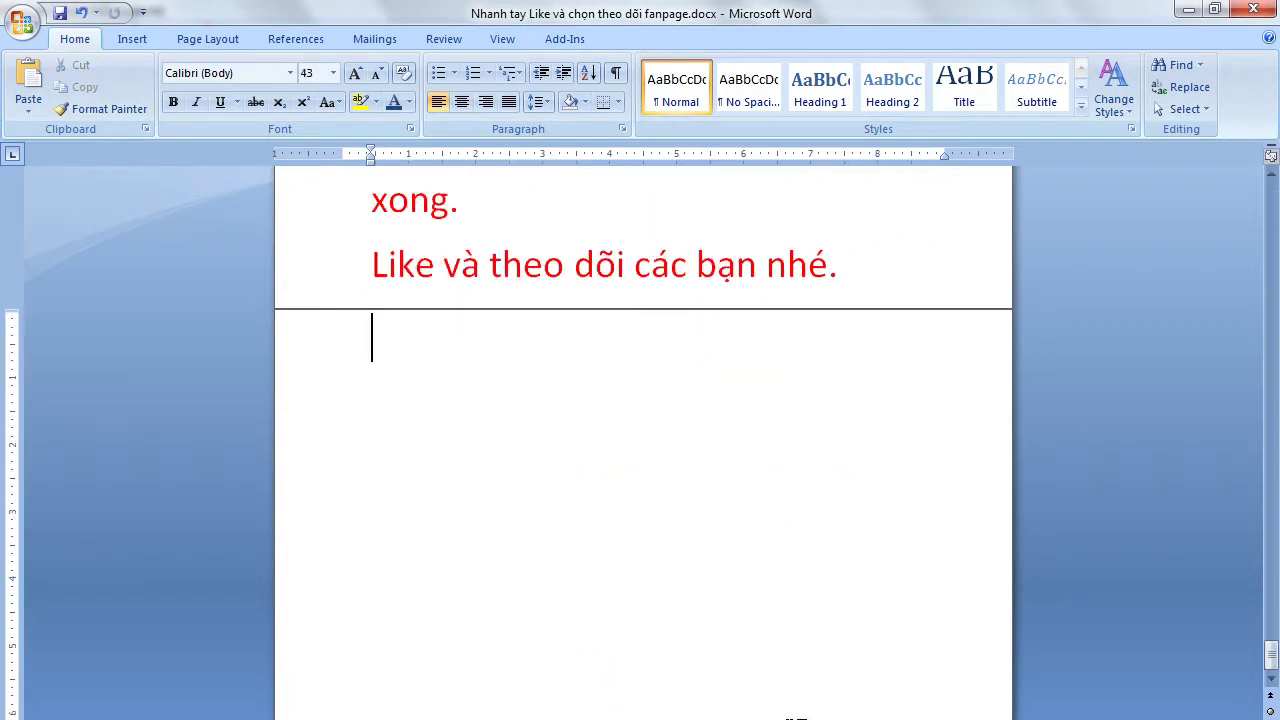
type("Phát sinh")
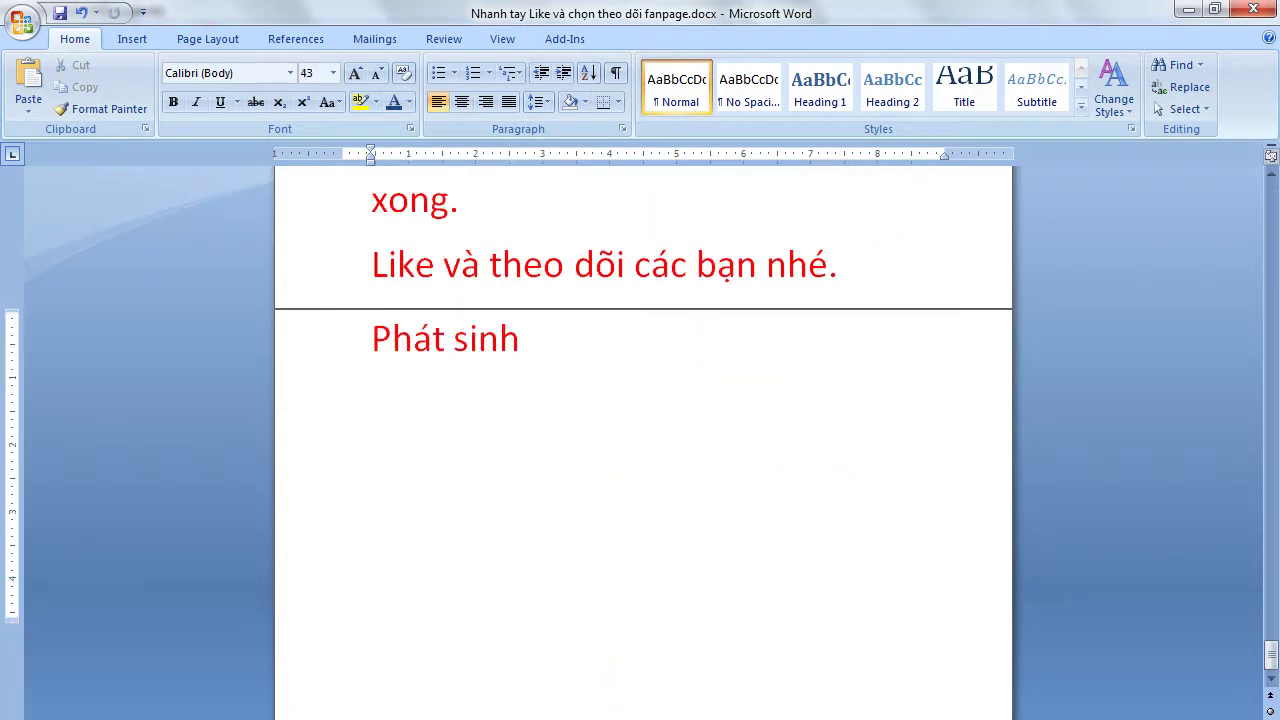
type(" 621 không")
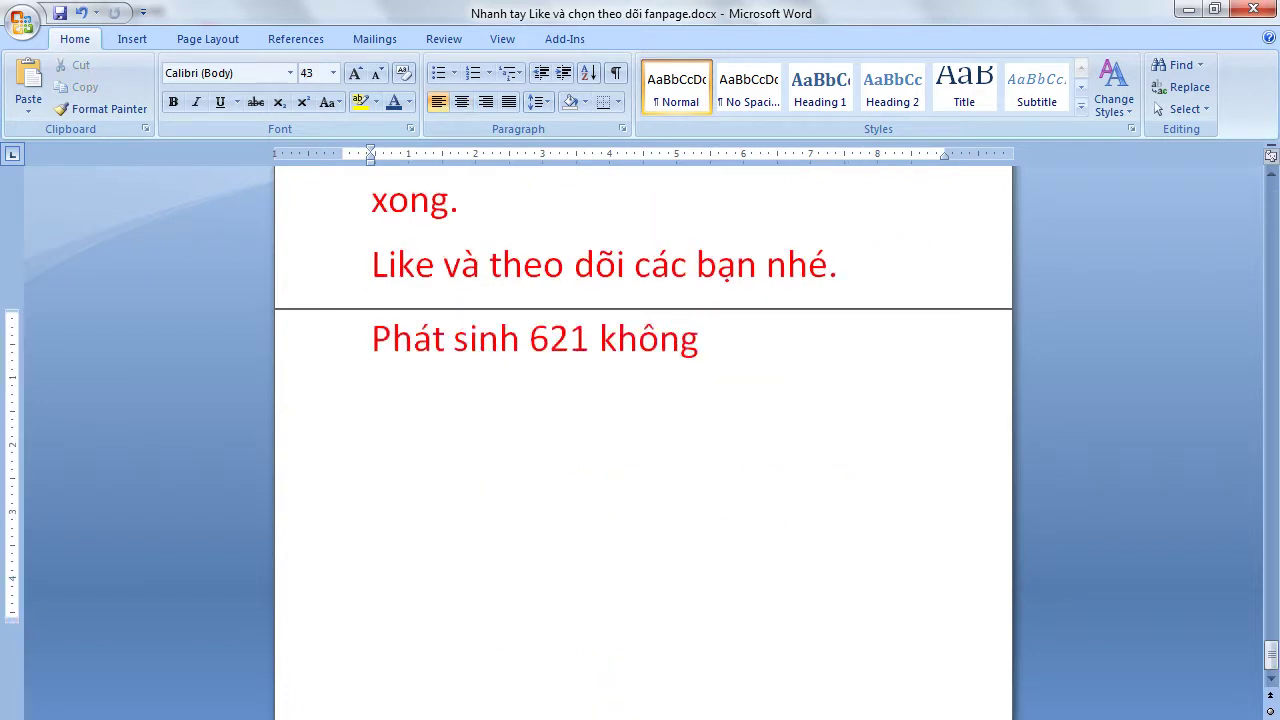
type(" phải lúc nao")
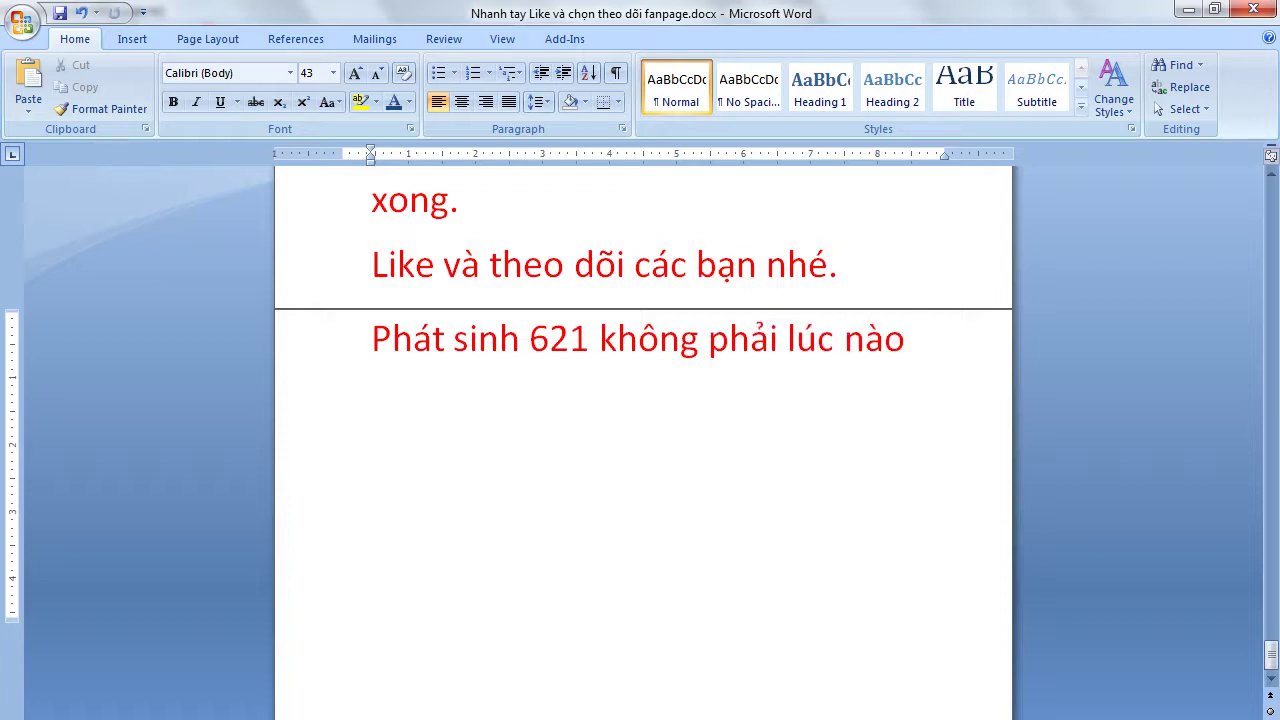
Move the new note line down to a fresh page, leaving one blank line above it.
key("ctrl+z")
key("ctrl+z")
scroll(500, 443, "down", 2)
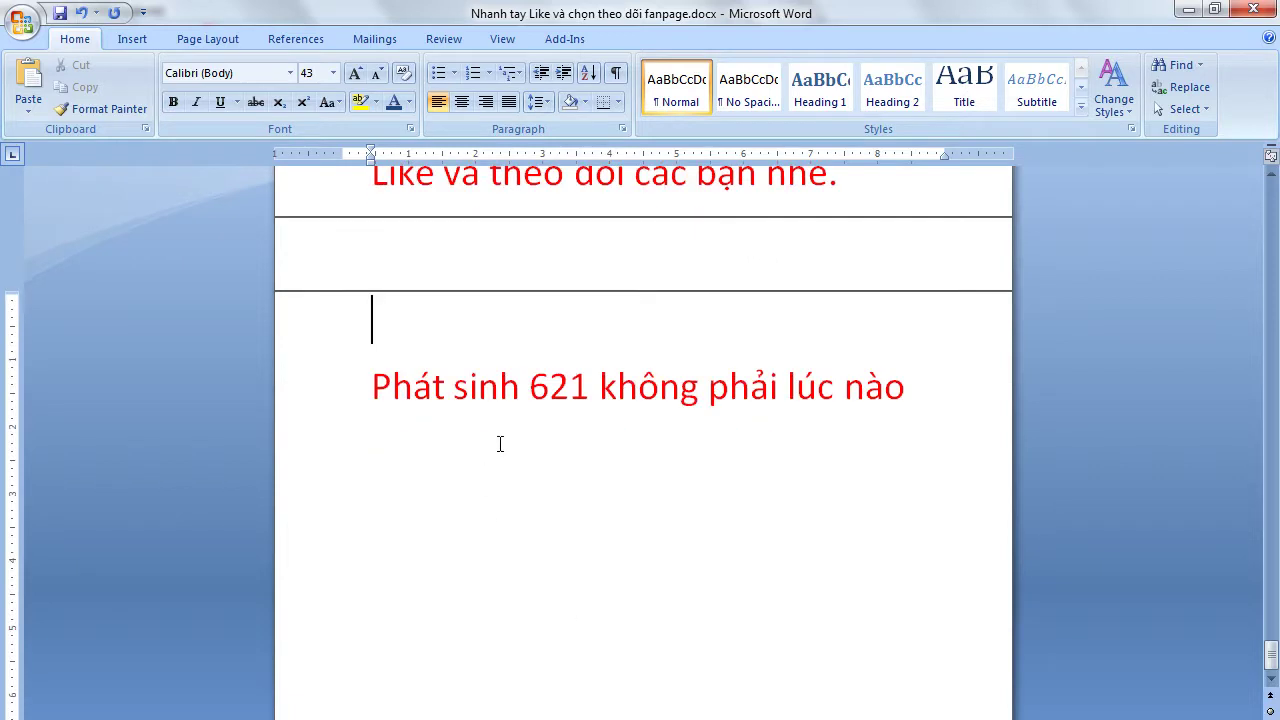
key("Return")
key("Return")
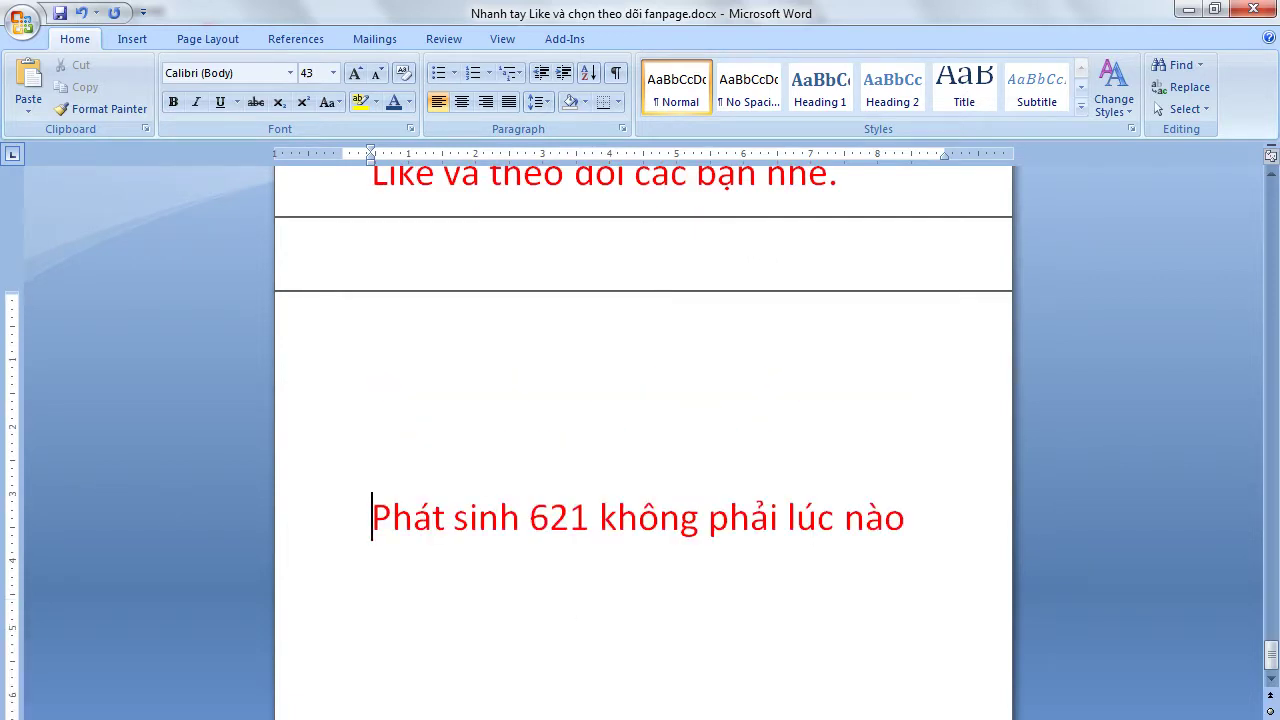
key("Up")
key("Up")
key("Down")
key("Delete")
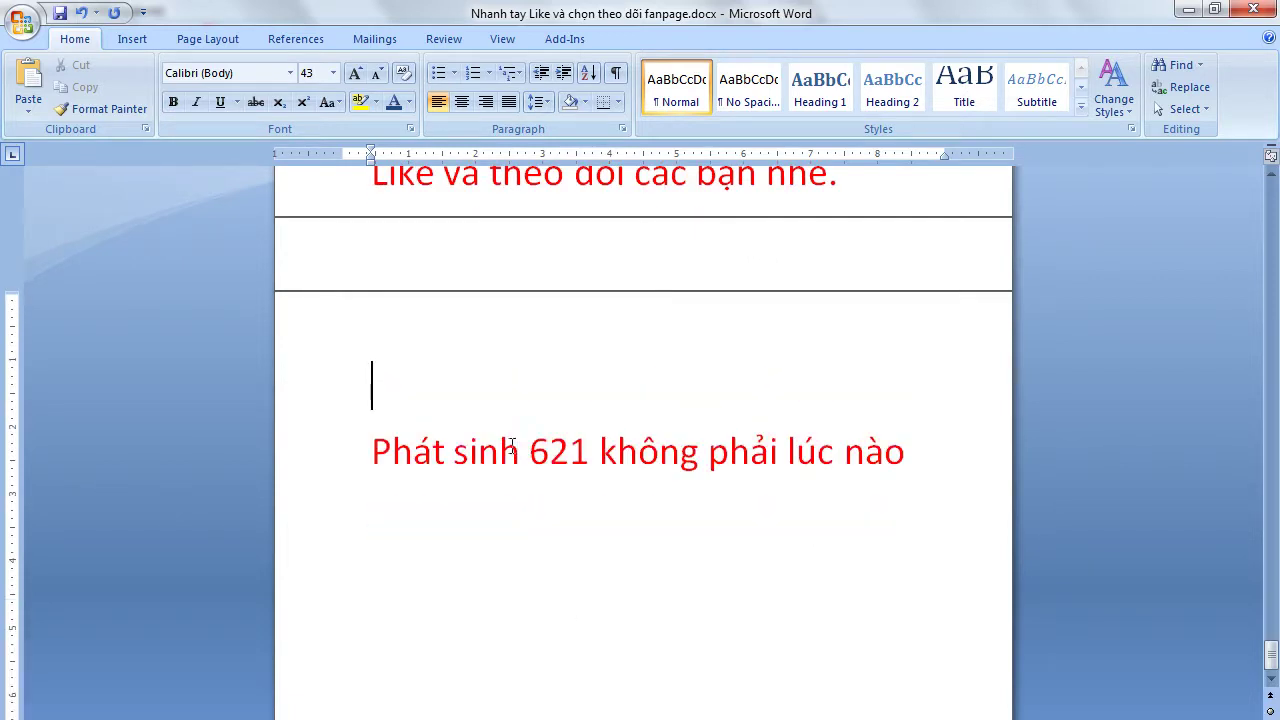
key("Delete")
key("Delete")
type("P")
Finish the note's first sentence with "phải theo cụ thể cho các sản phẩm".
key("End")
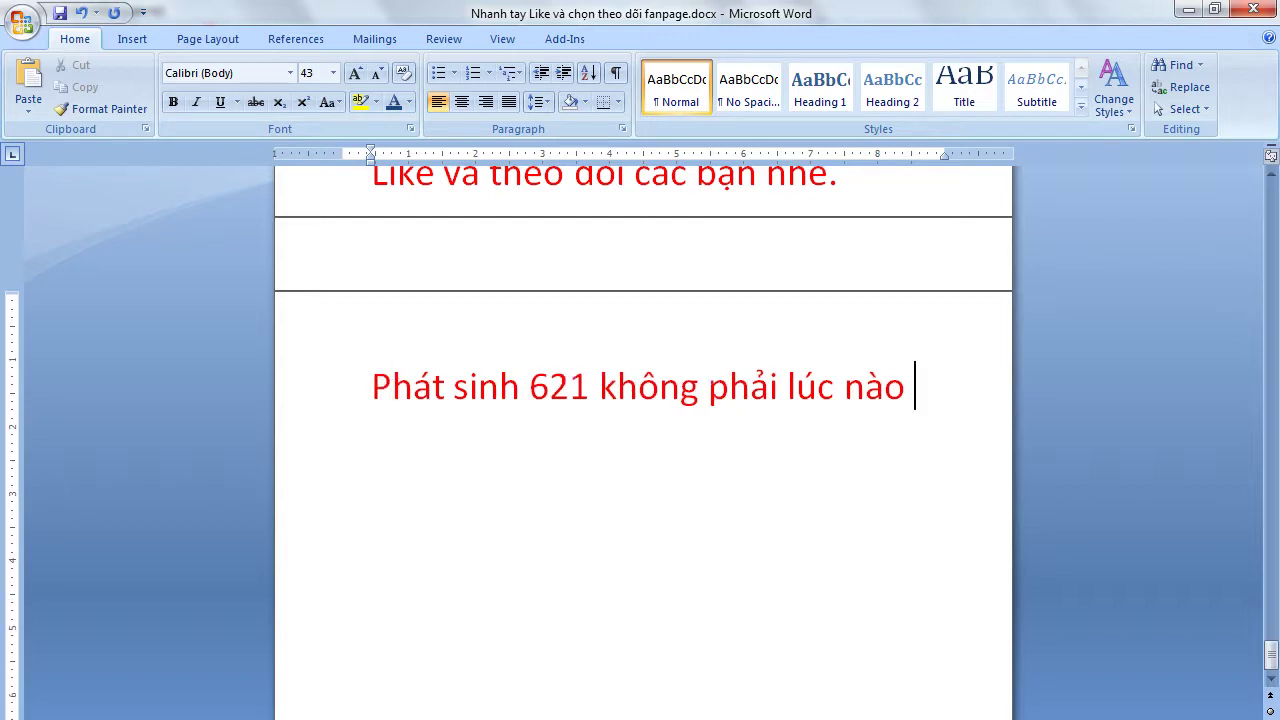
type("phải theo cụ thể cho")
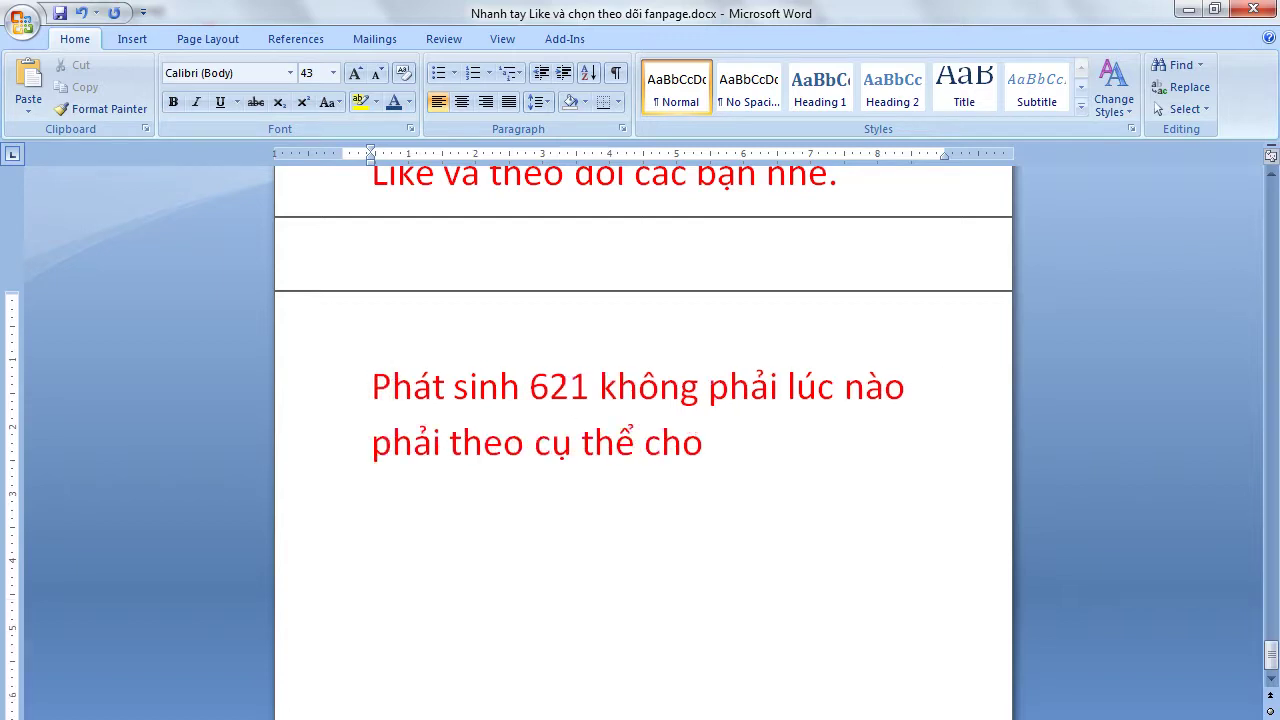
type(" các sản phẩm")
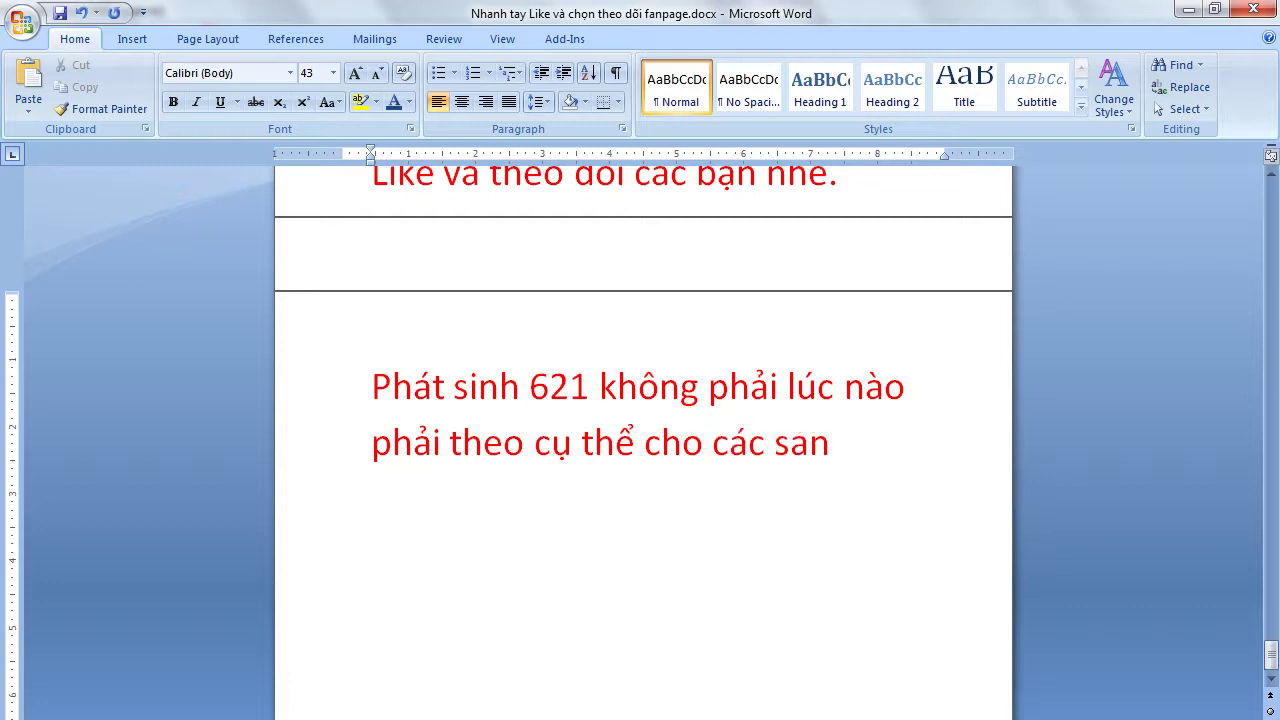
Add a paragraph reading "Có những loại vật liệu thuộc 621 mà lại không cụ thể cho sản phẩm nào".
key("Return")
type("Có")
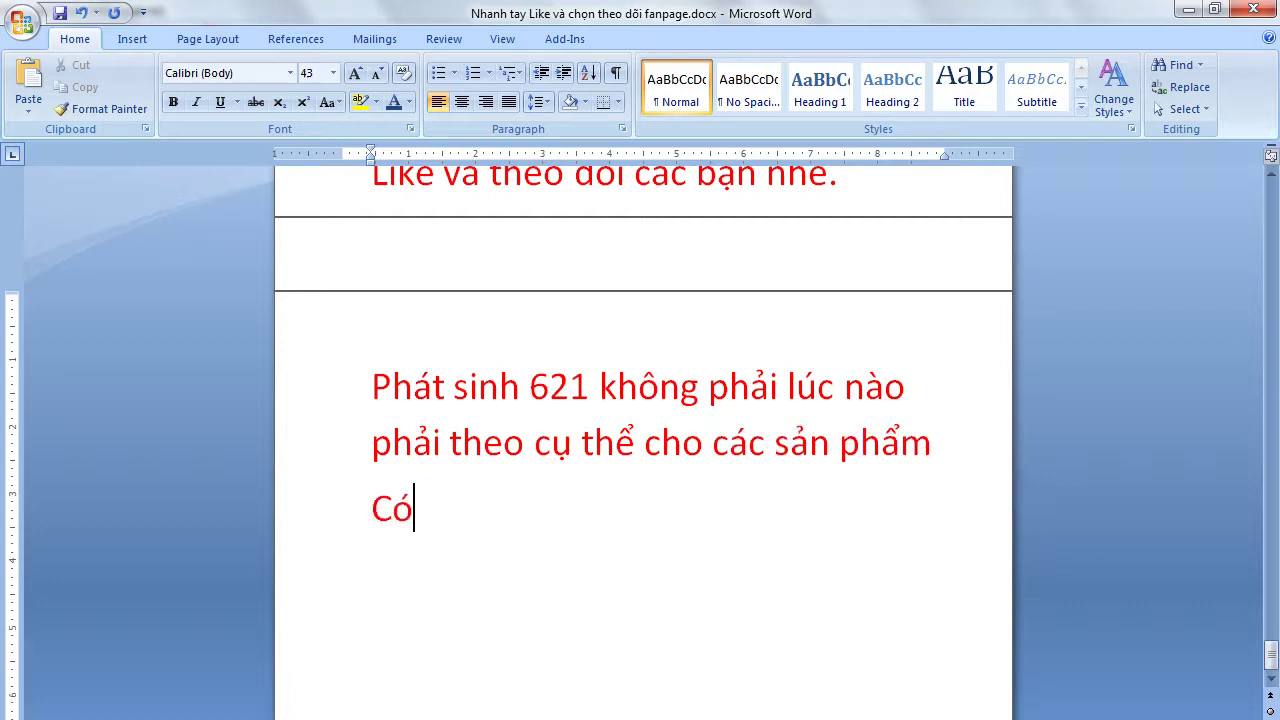
type(" nhưng")
type(" l")
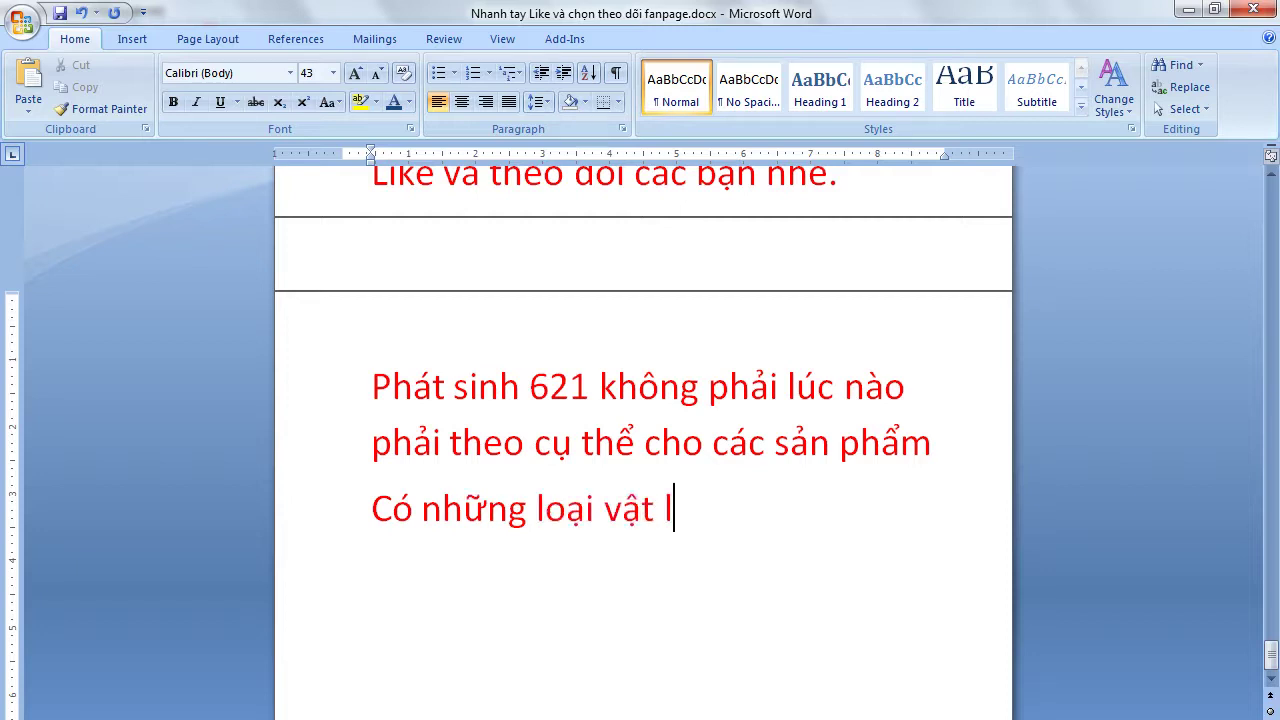
type("oai vật liêu thuo")
type("c 621 mà lai")
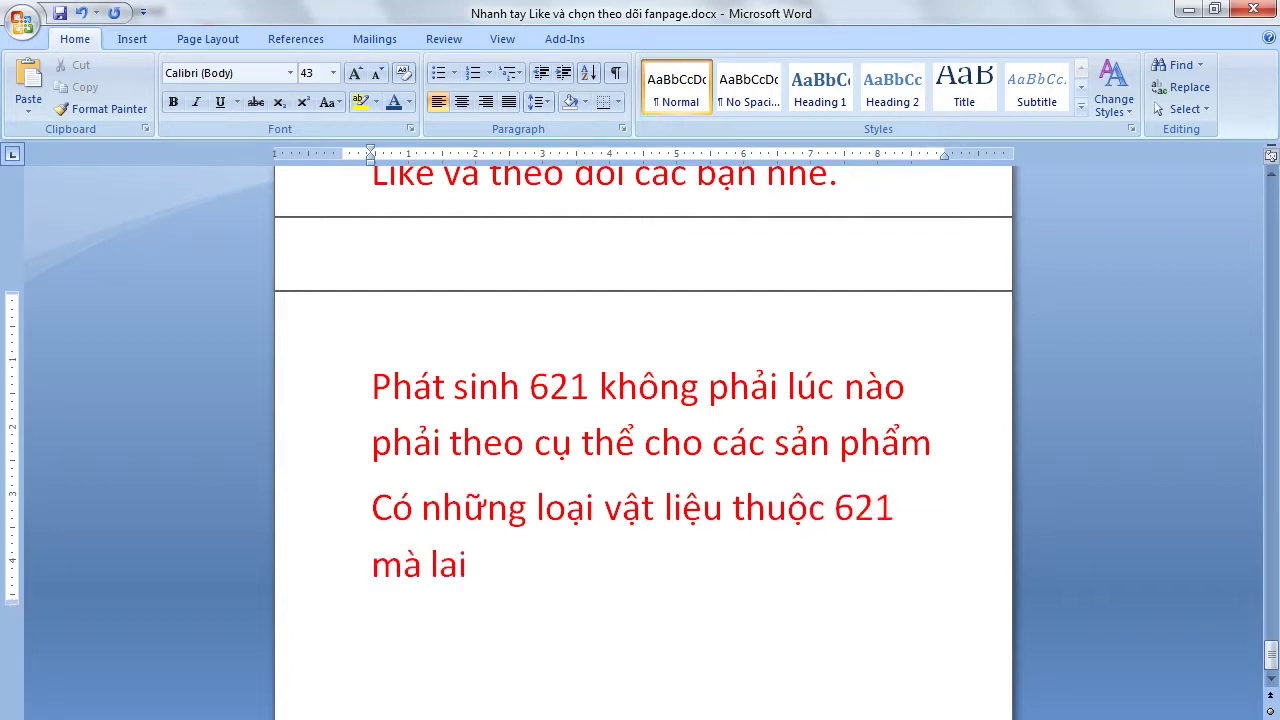
type(" không cu")
type(" t")
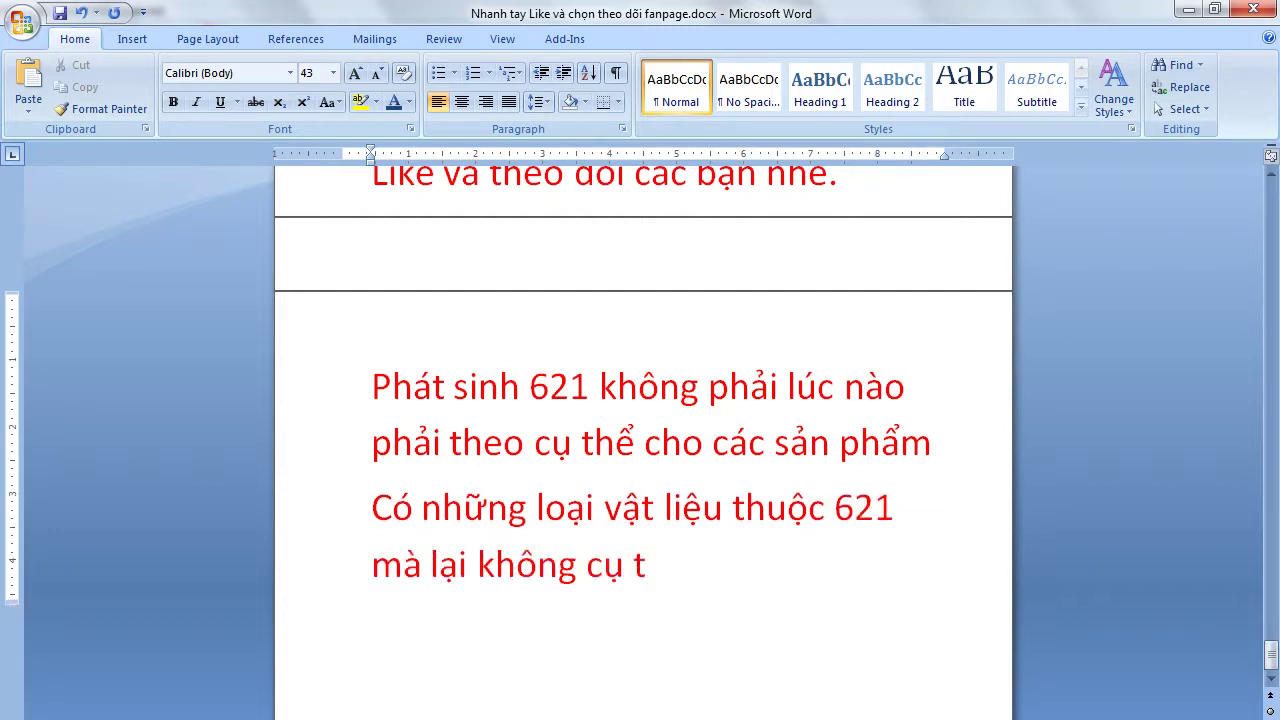
type("hể cho sản pha")
type("ẩm nào")
Continue the second paragraph with the sentence "Buộc phải phân bổ chi phí đó".
type(". Buộc phải p")
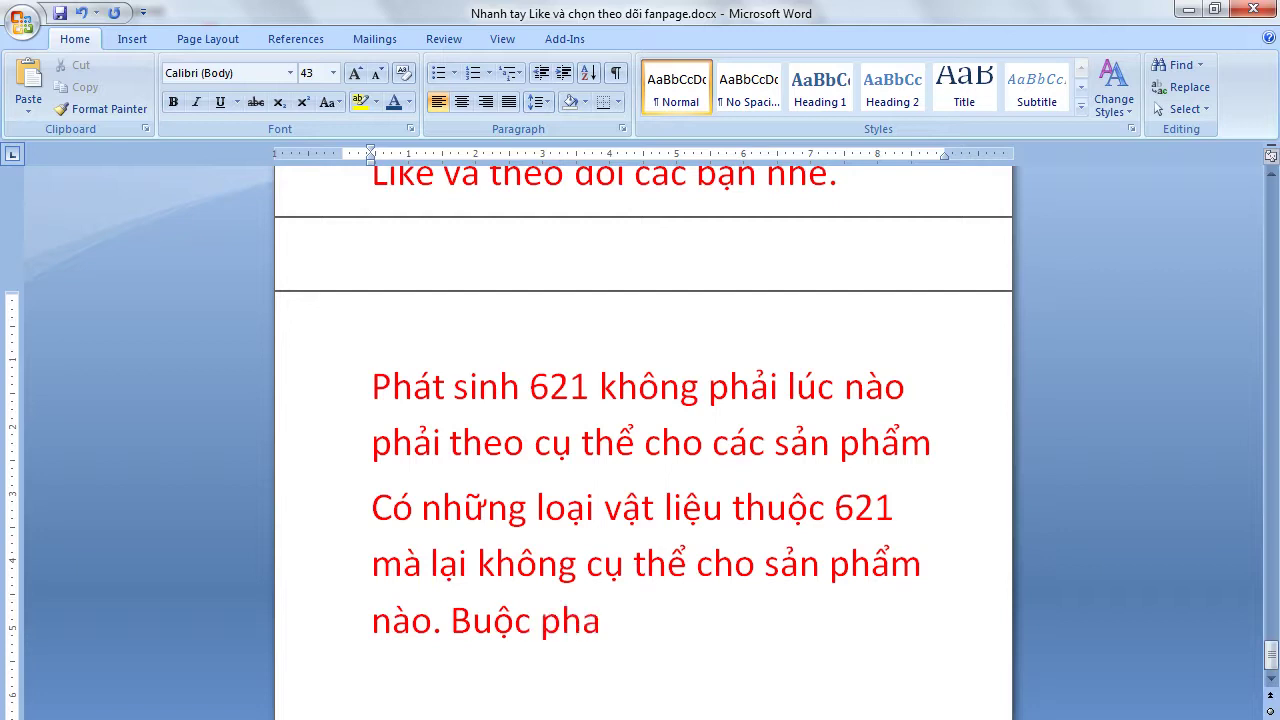
type("h")
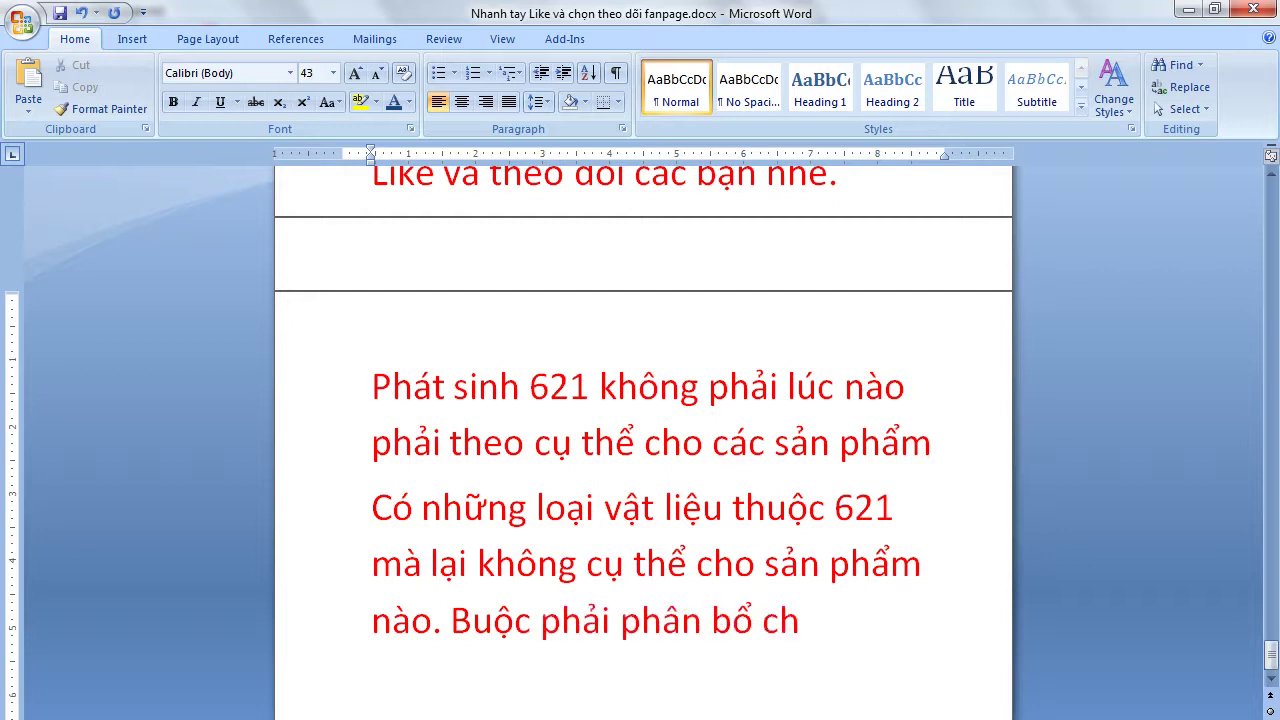
type("ân boổ chi píhí")
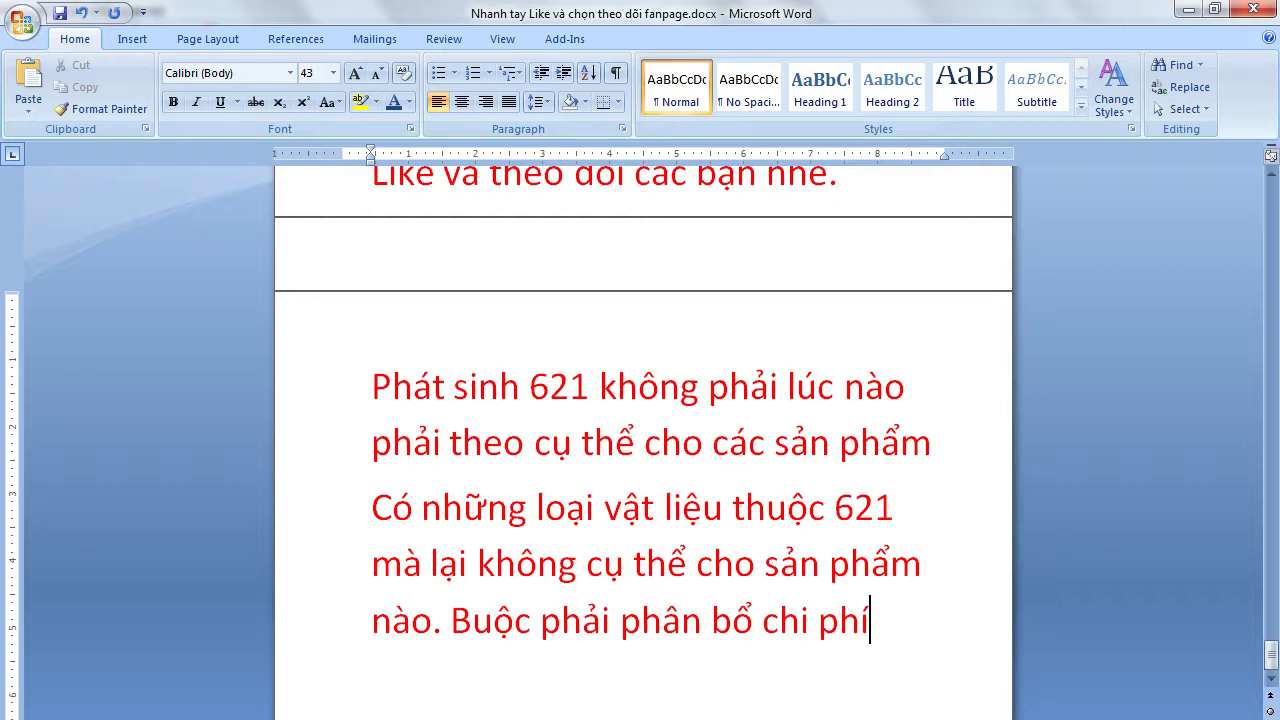
type(" d")
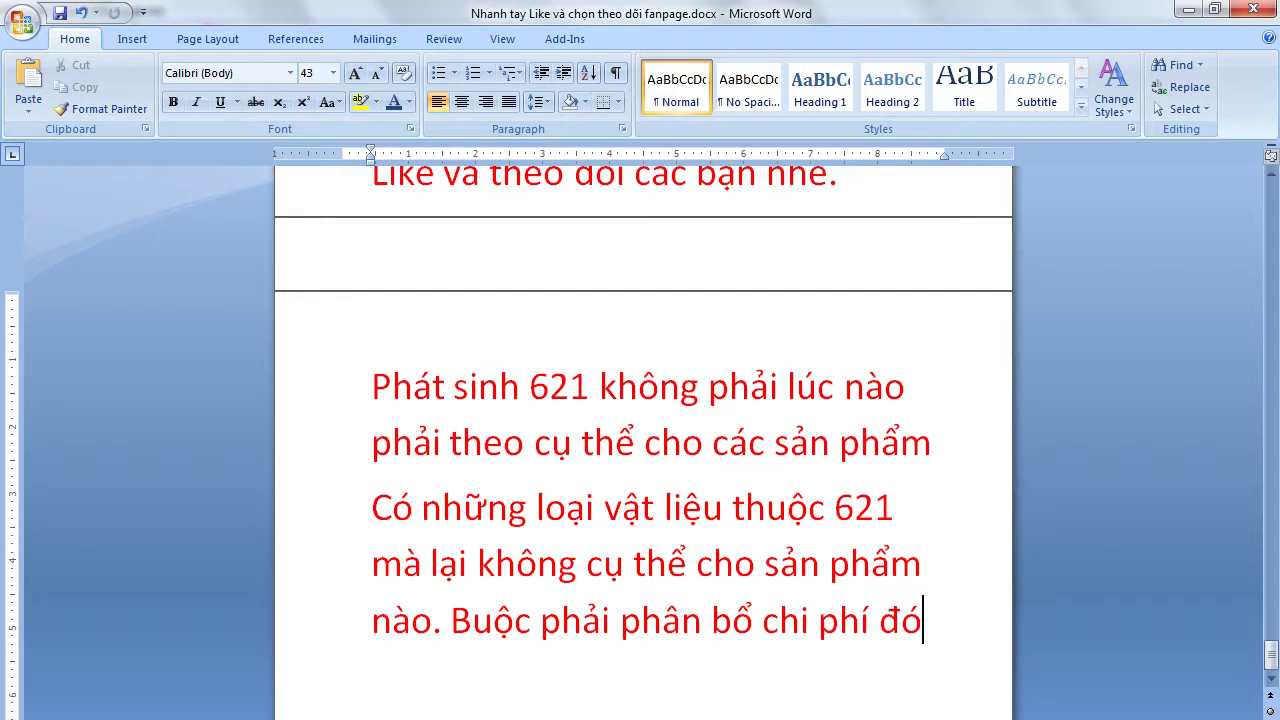
Switch back to the Sổ cái tài khoản window and save its layout with the report title "Kiểm tra sổ".
mouse_move(274, 719)
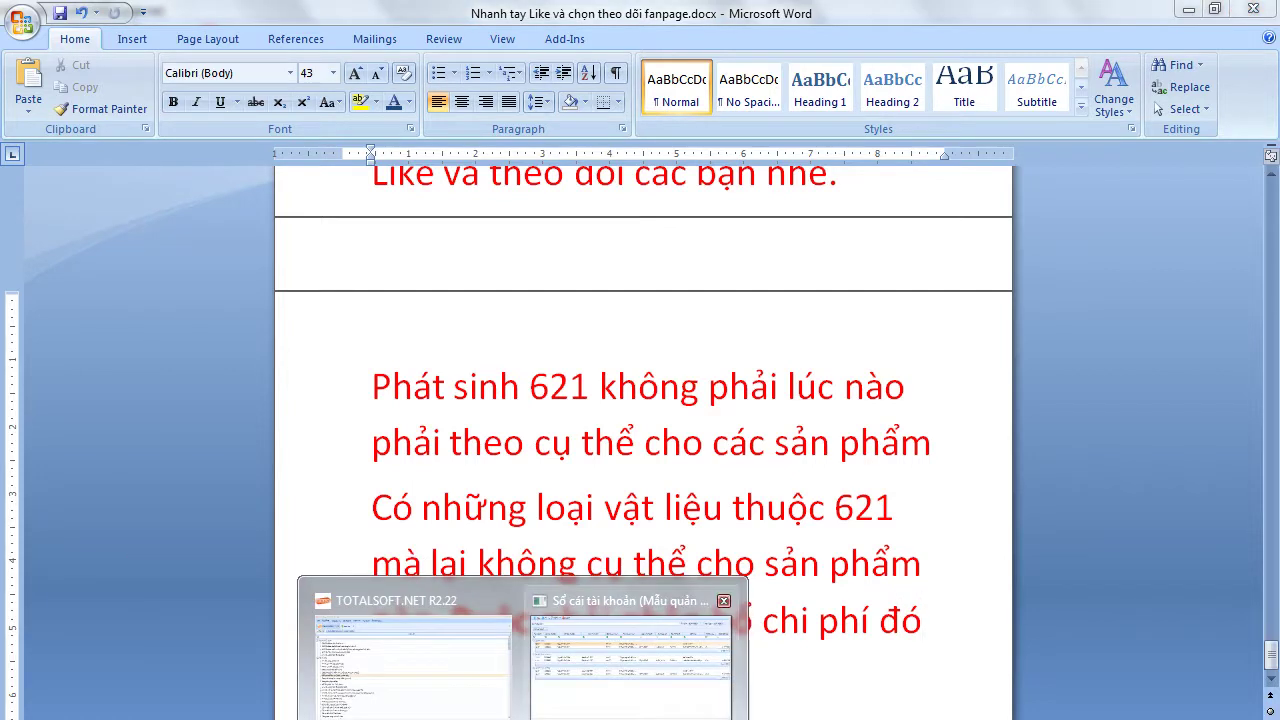
left_click(548, 661)
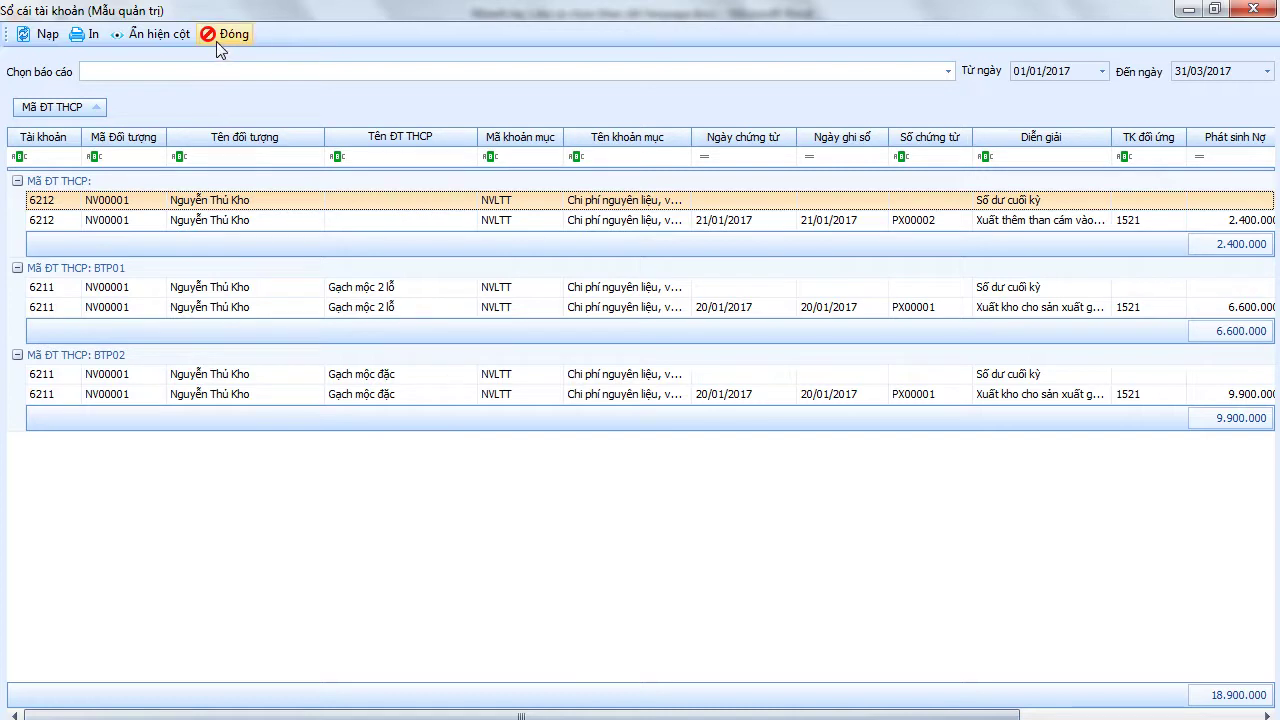
key("ctrl+p")
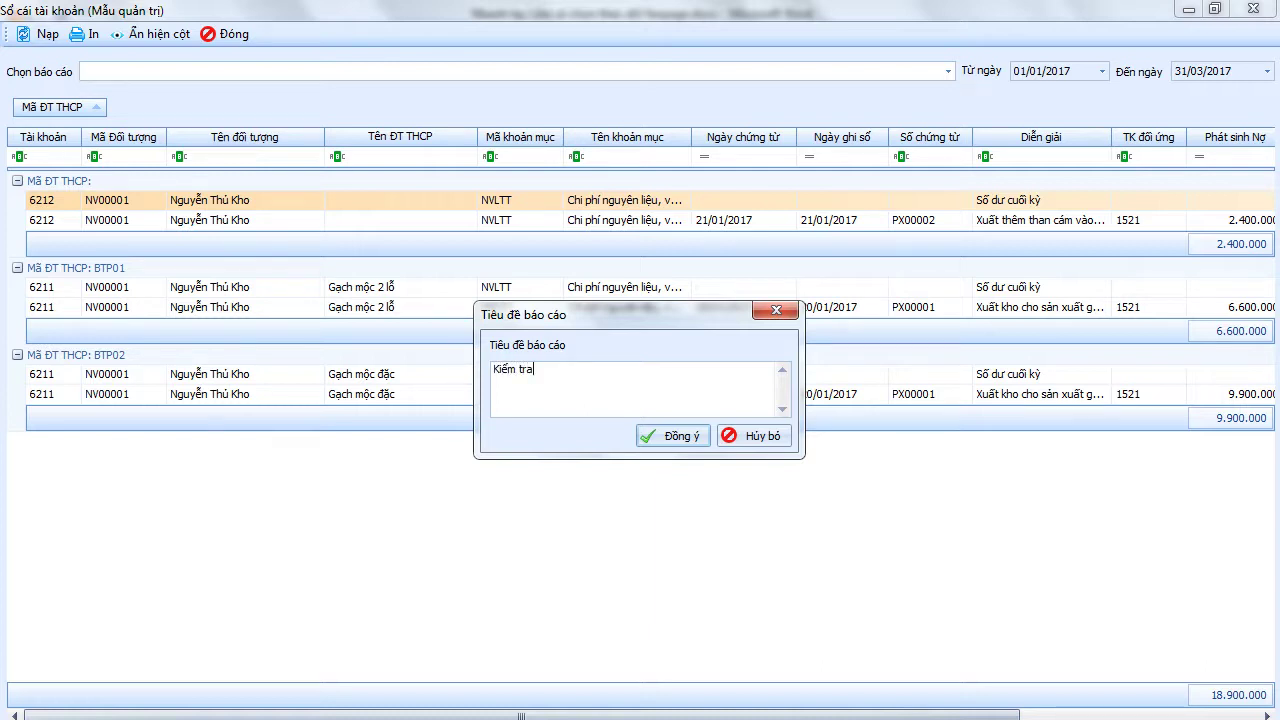
type("Kiểm tra sổ")
left_click(663, 436)
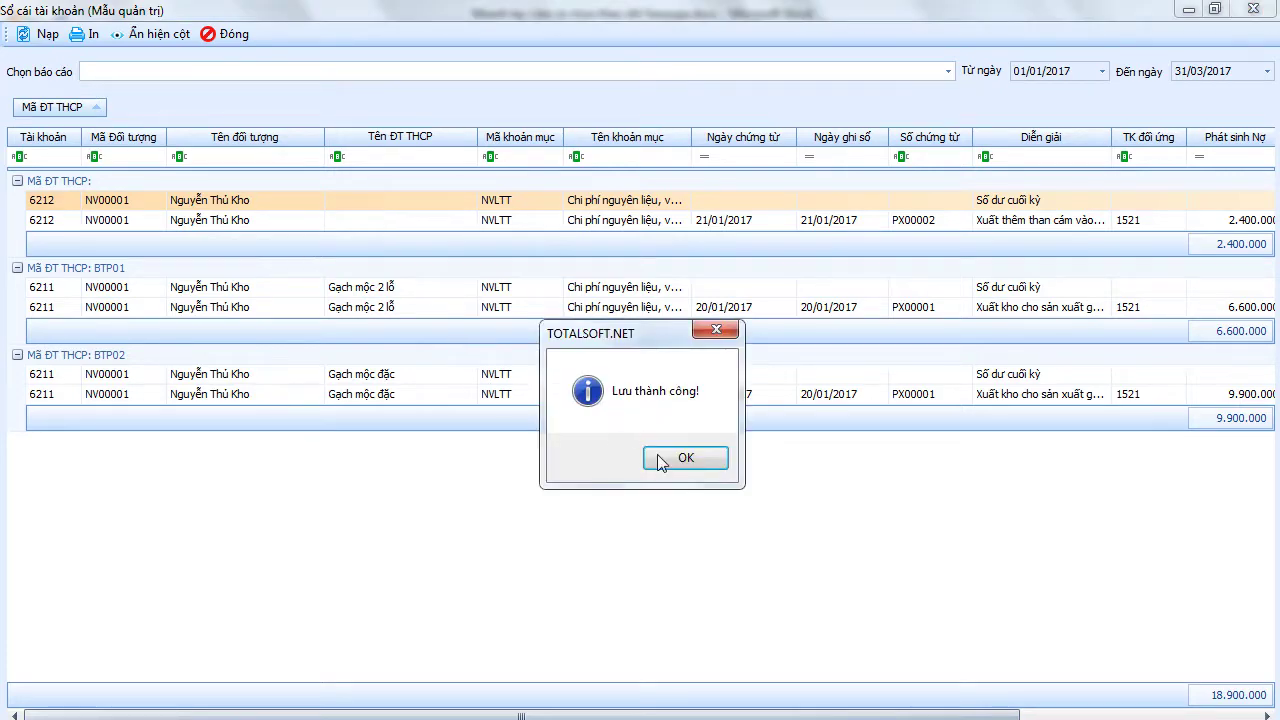
left_click(685, 457)
Close the ledger report and the Báo cáo list, returning to the TOTALSOFT.NET main screen.
left_click(225, 32)
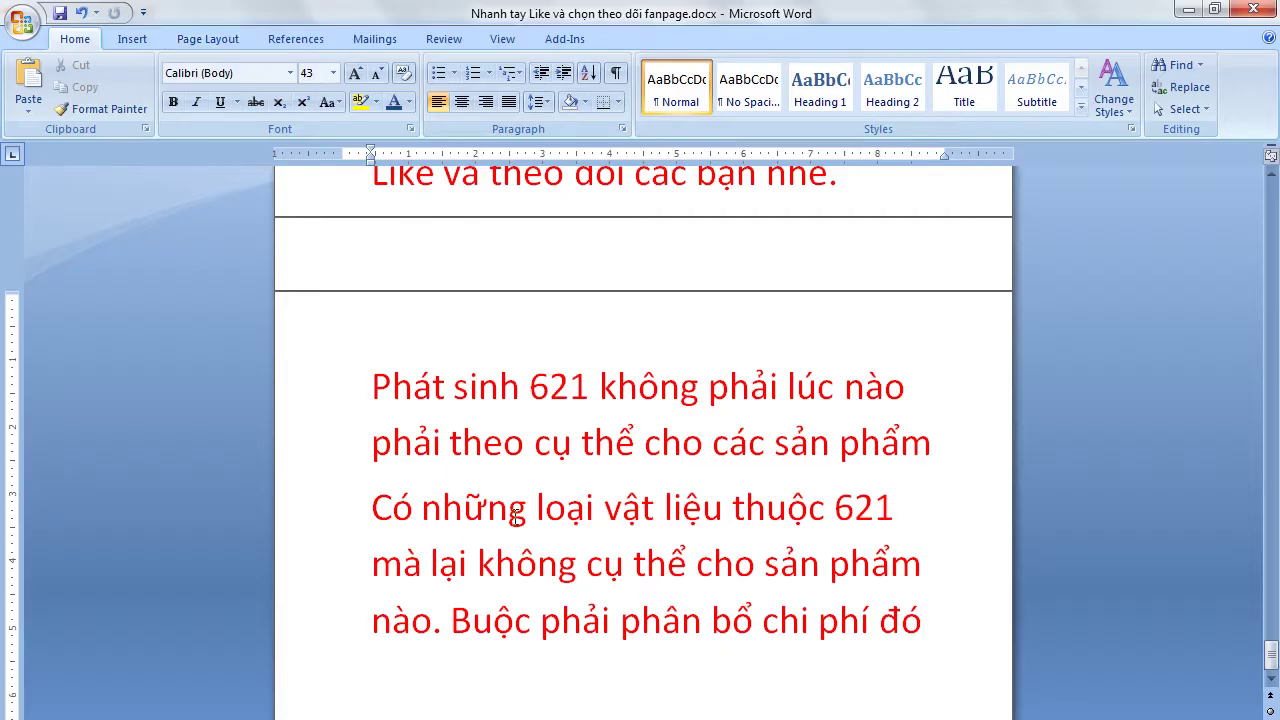
key("alt+Tab")
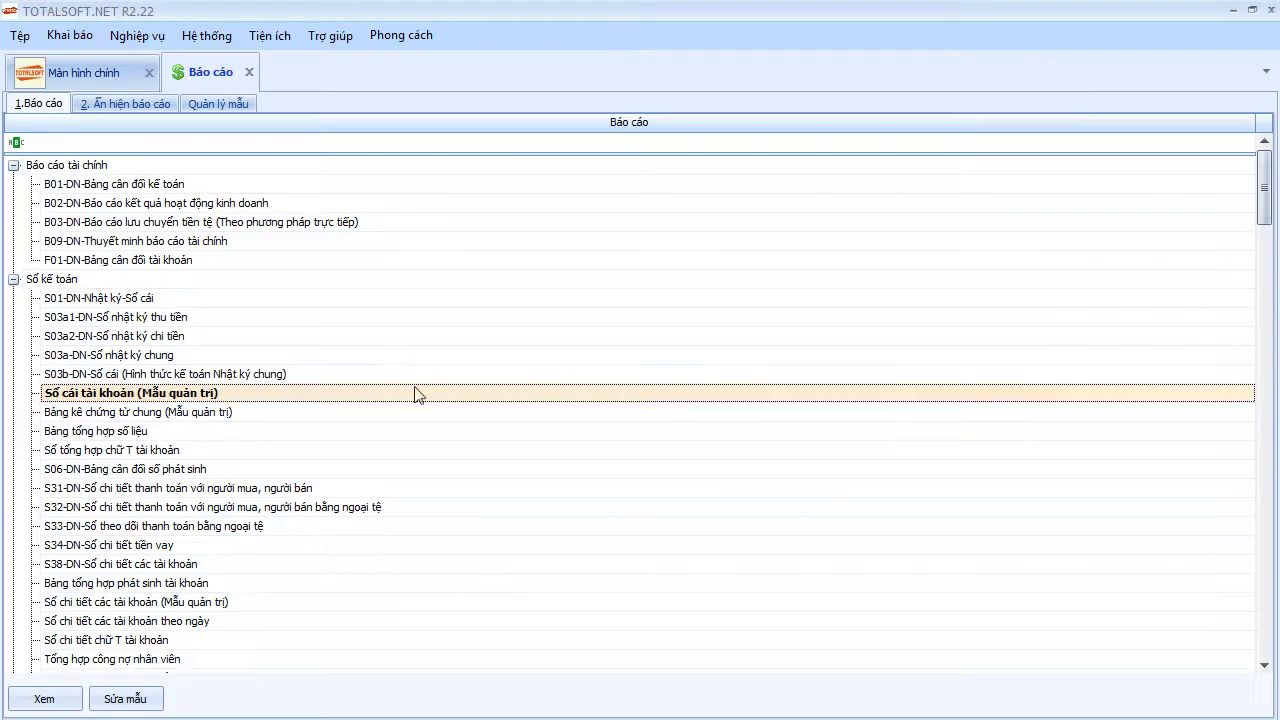
left_click(249, 72)
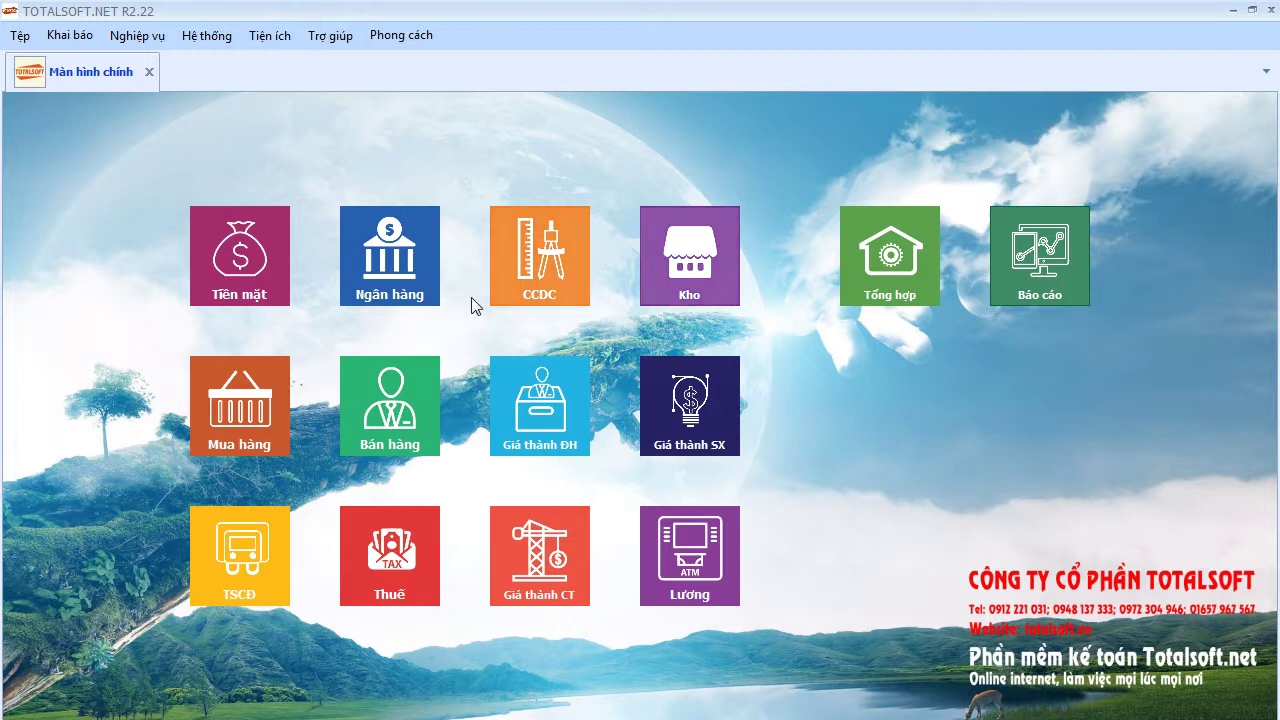
left_click(690, 256)
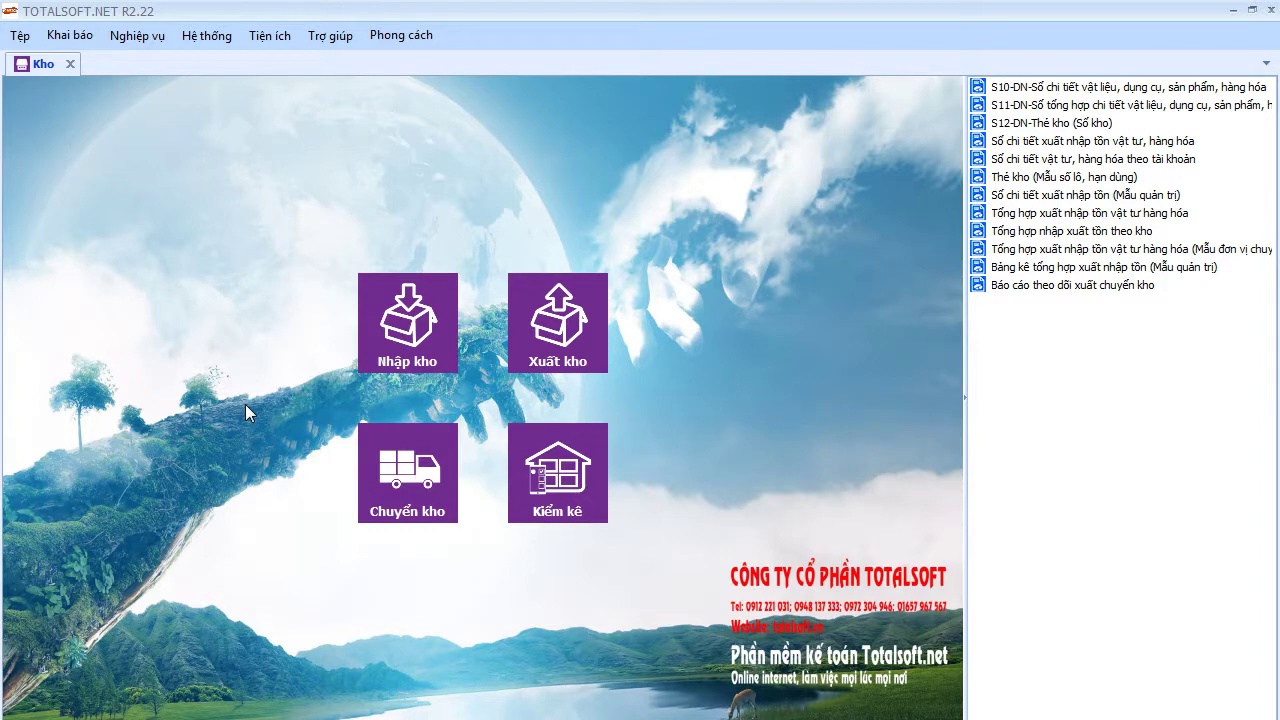
left_click(385, 320)
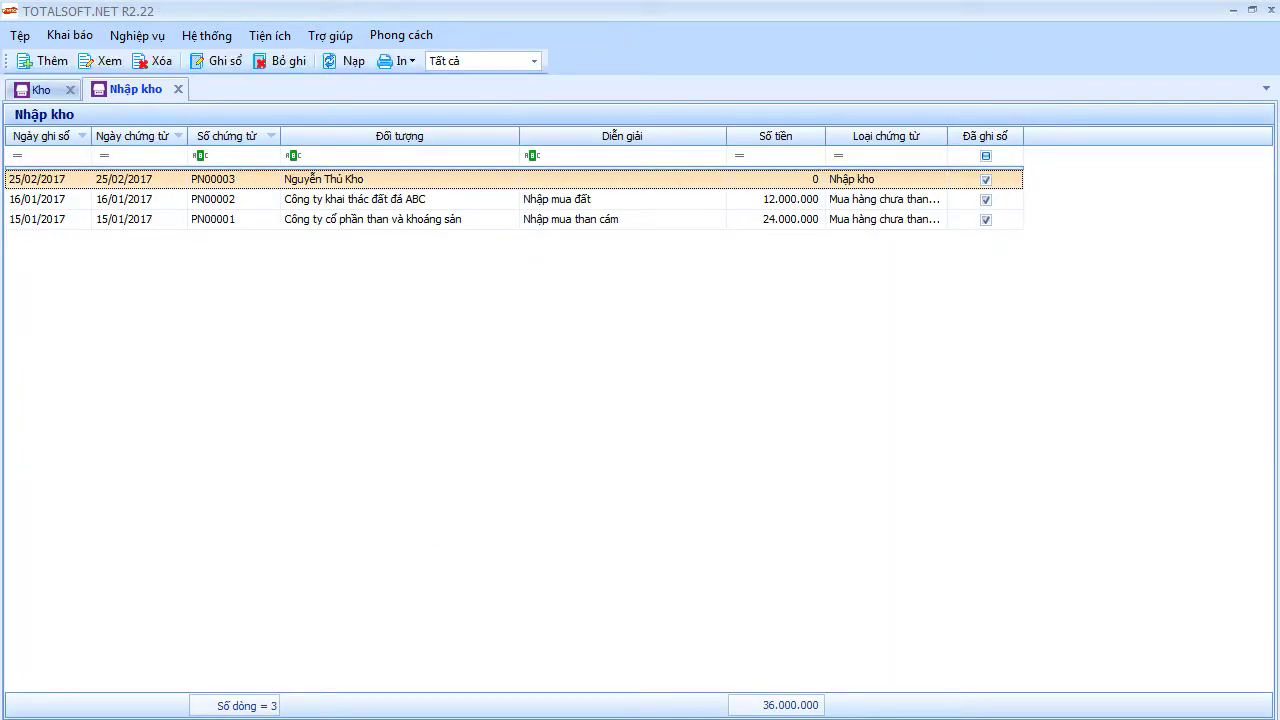
left_click(178, 90)
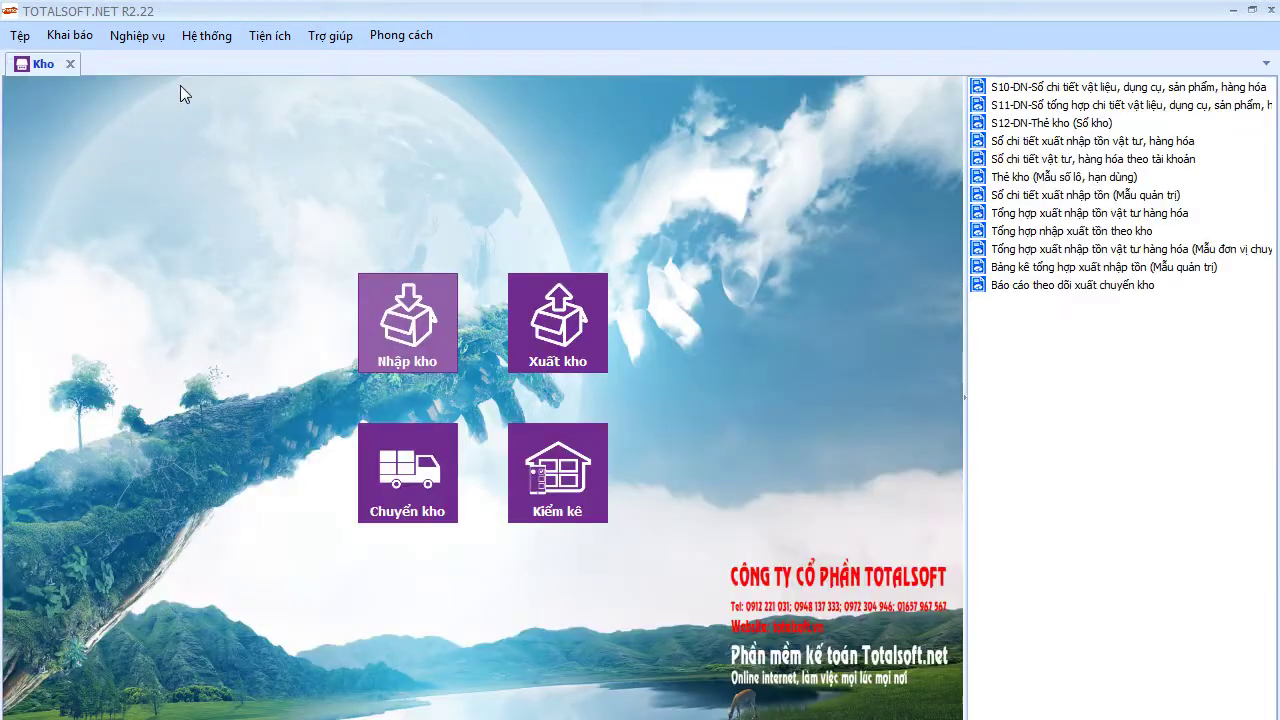
Open the document "Phân bổ chi phí chung" in the cost transfer coefficient table for continuous production costing.
left_click(146, 36)
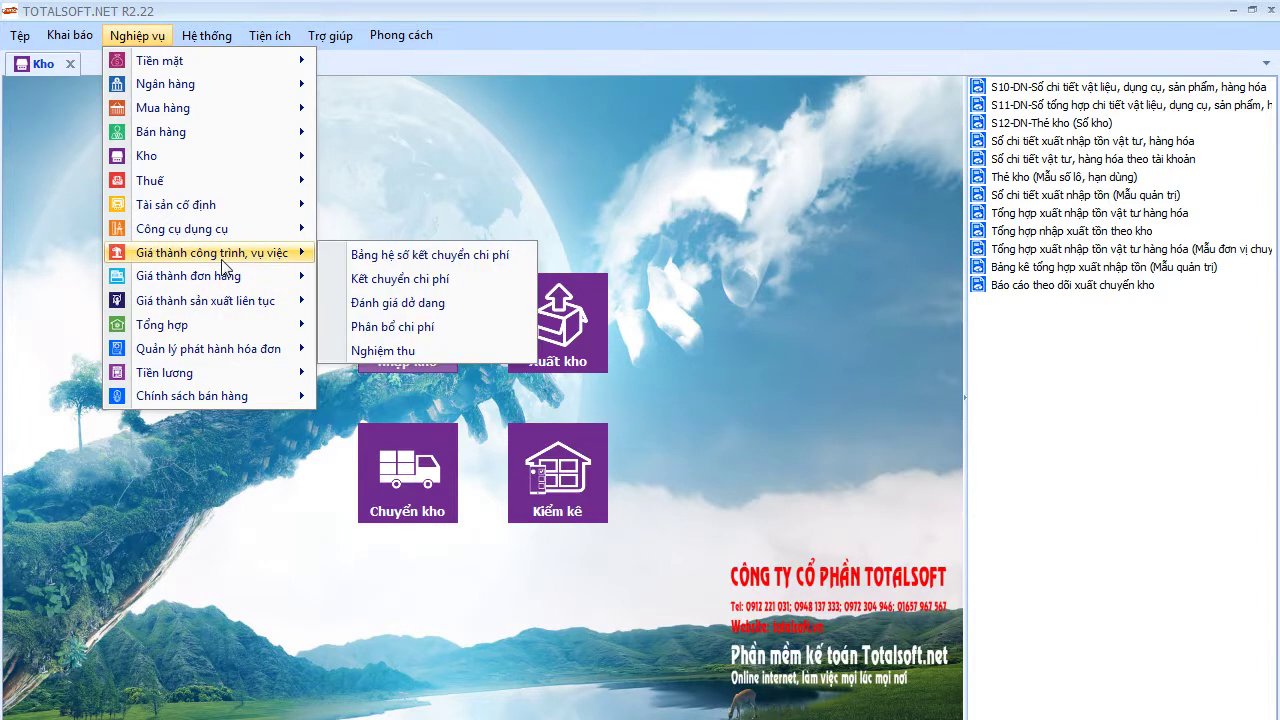
mouse_move(224, 306)
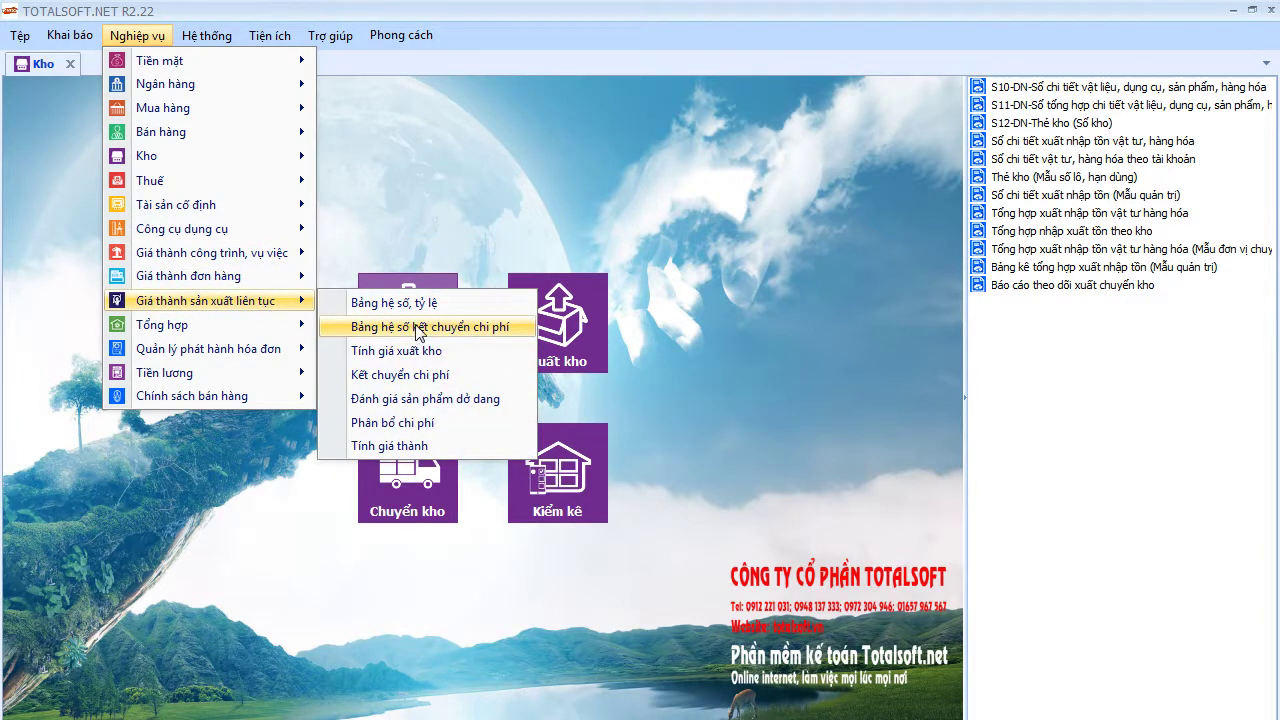
left_click(415, 330)
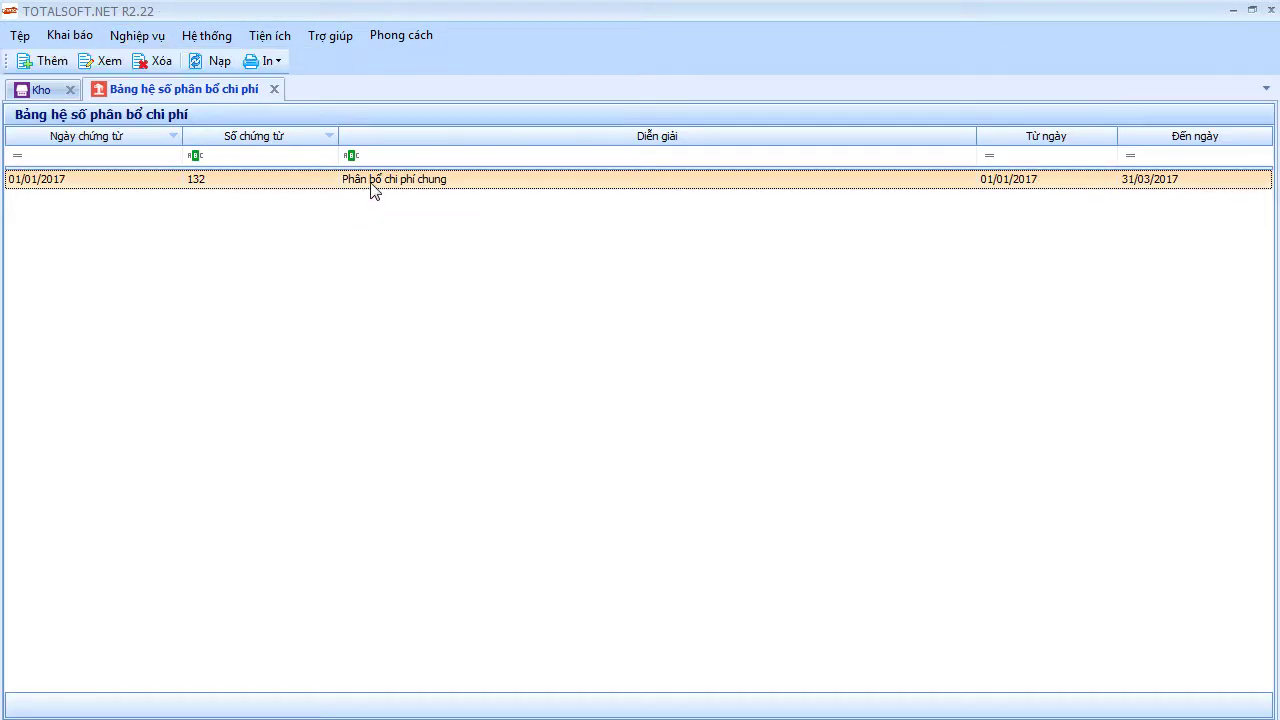
double_click(365, 180)
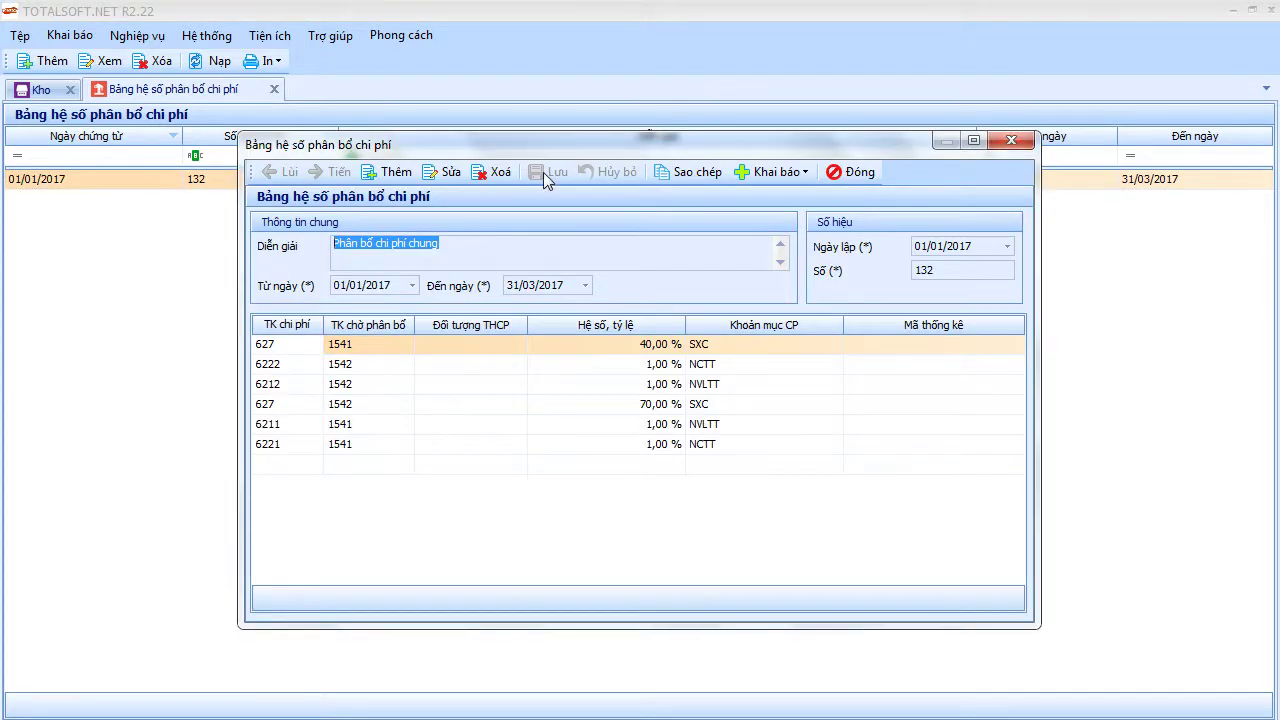
Make the allocation document editable and shorten its description to "Phân bổ chi phí".
left_click(450, 173)
left_click(452, 245)
left_click_drag(407, 245, 604, 250)
key("BackSpace")
key("Tab")
key("Tab")
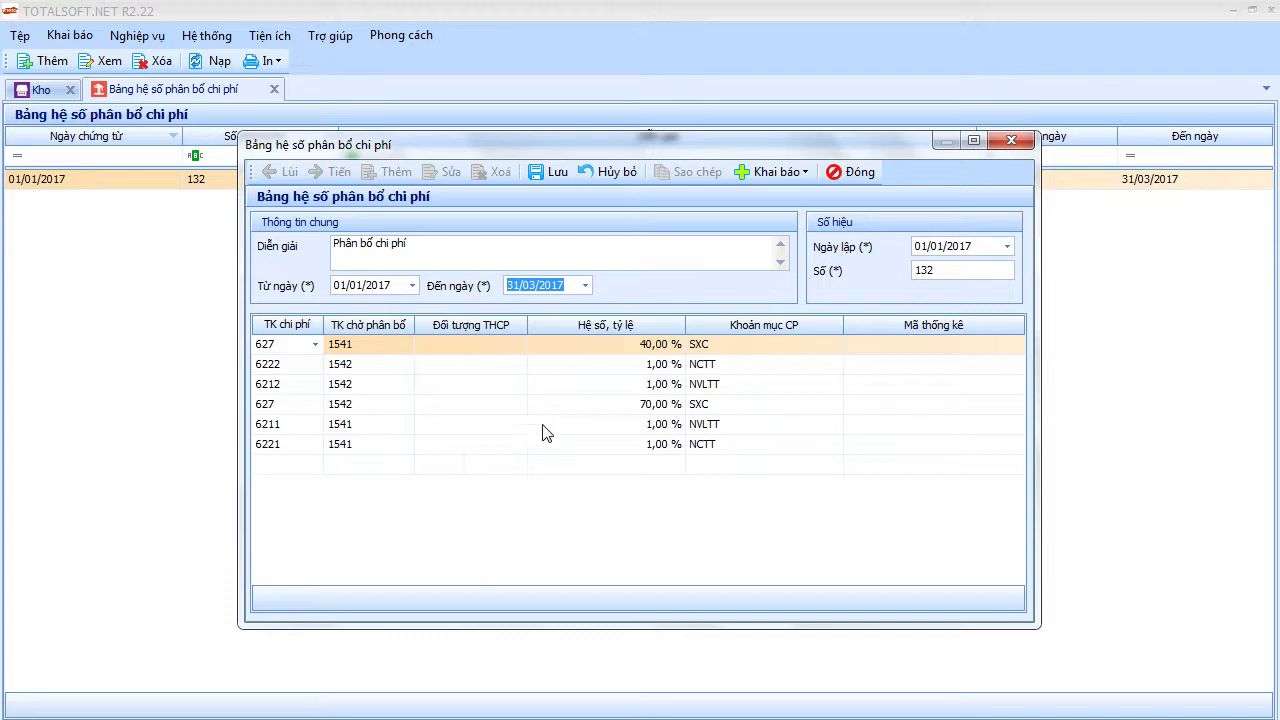
Set the coefficient of expense accounts 6222, 6212, 6211 and 6221 to 100%.
left_click(617, 364)
type("100")
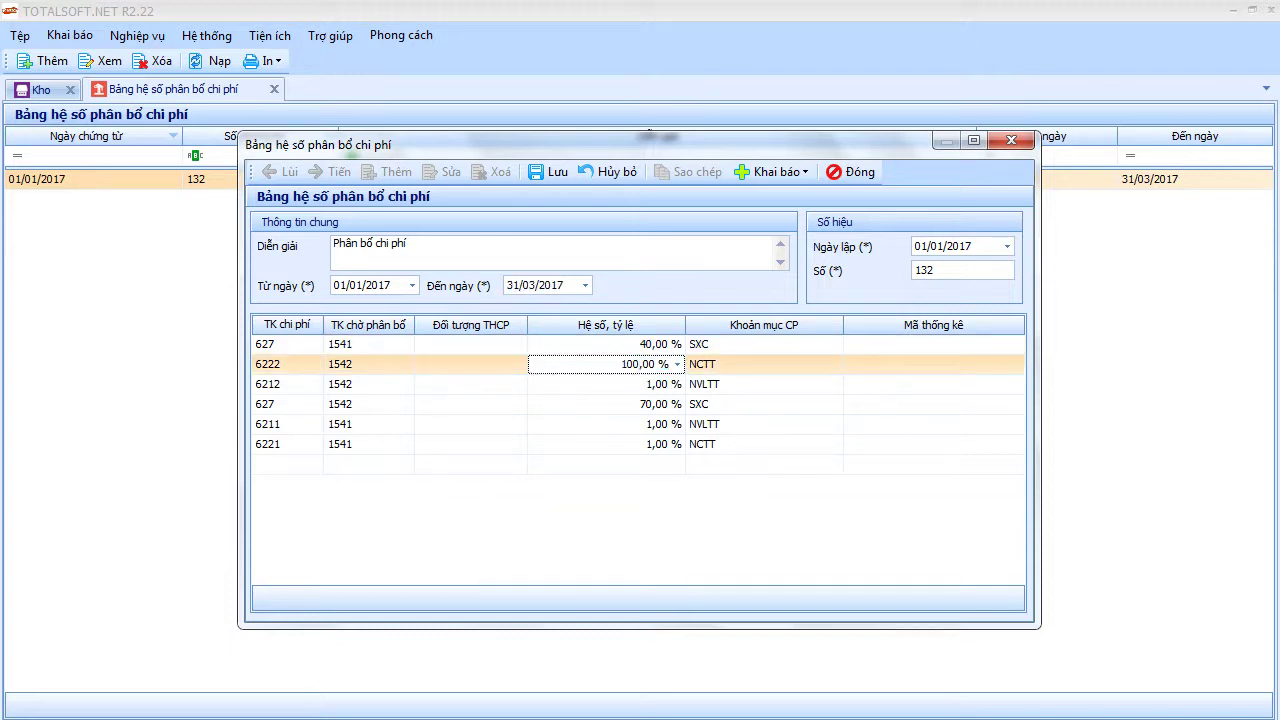
key("Down")
type("100")
key("Down")
key("Down")
type("100")
key("Down")
type("100")
key("Up")
key("Up")
key("Up")
key("Up")
key("Up")
key("Down")
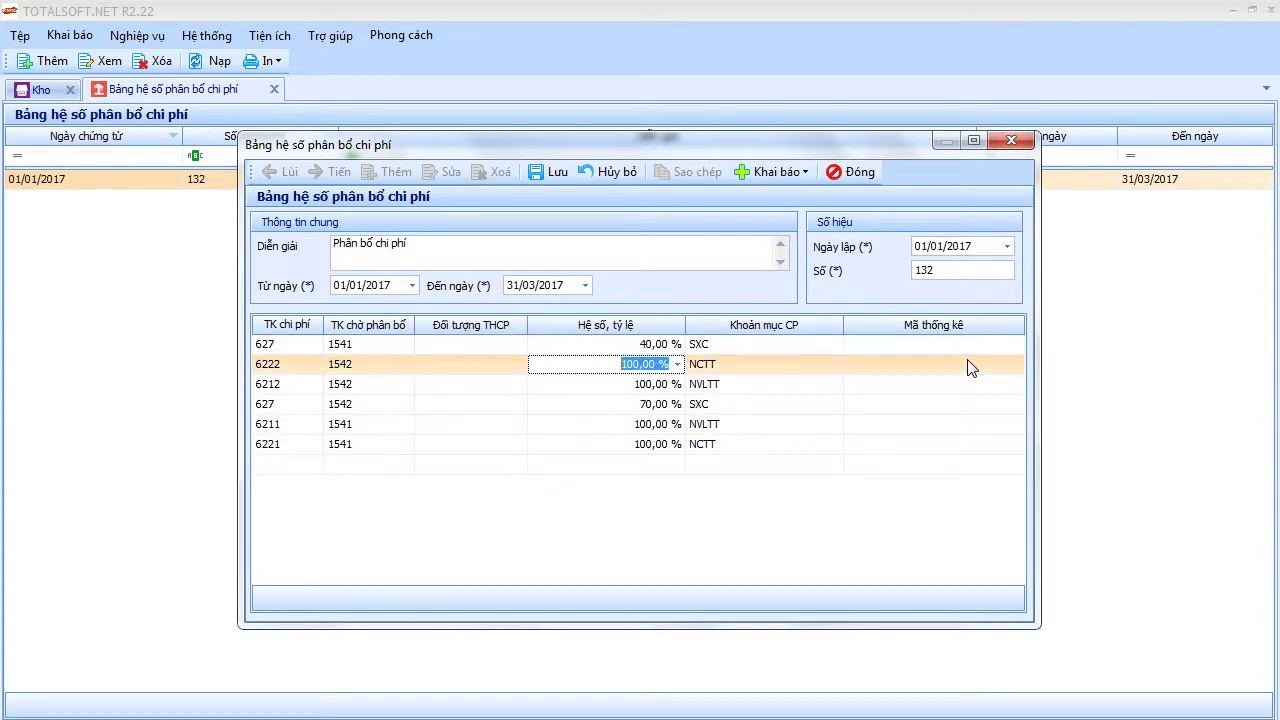
Examine the expense account, pending allocation account and rate of the two account 627 rows.
key("Down")
key("Down")
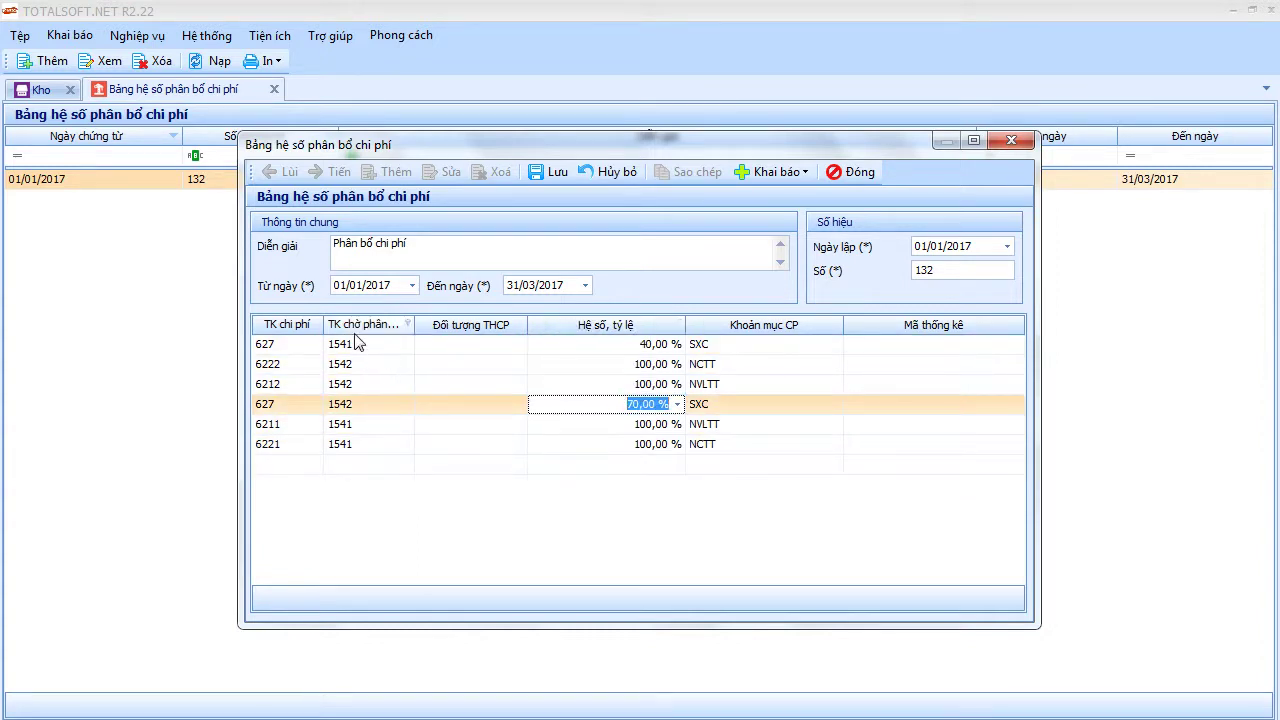
left_click(286, 405)
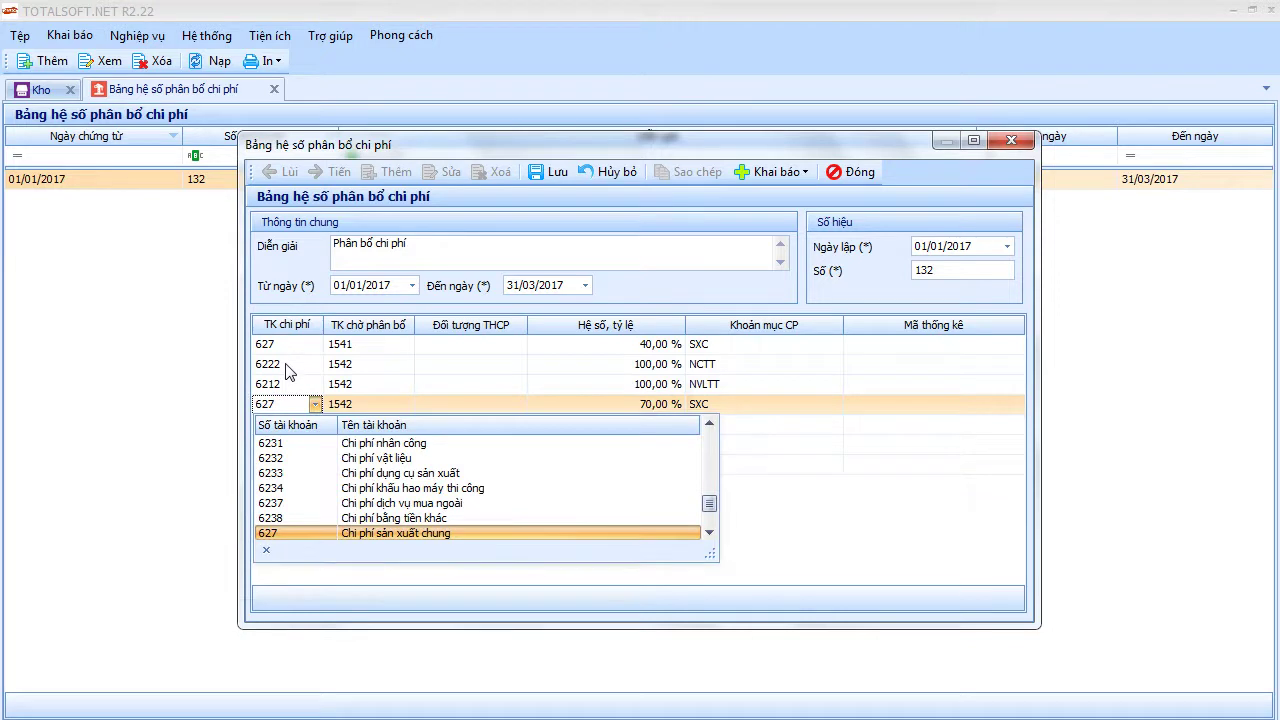
left_click(867, 570)
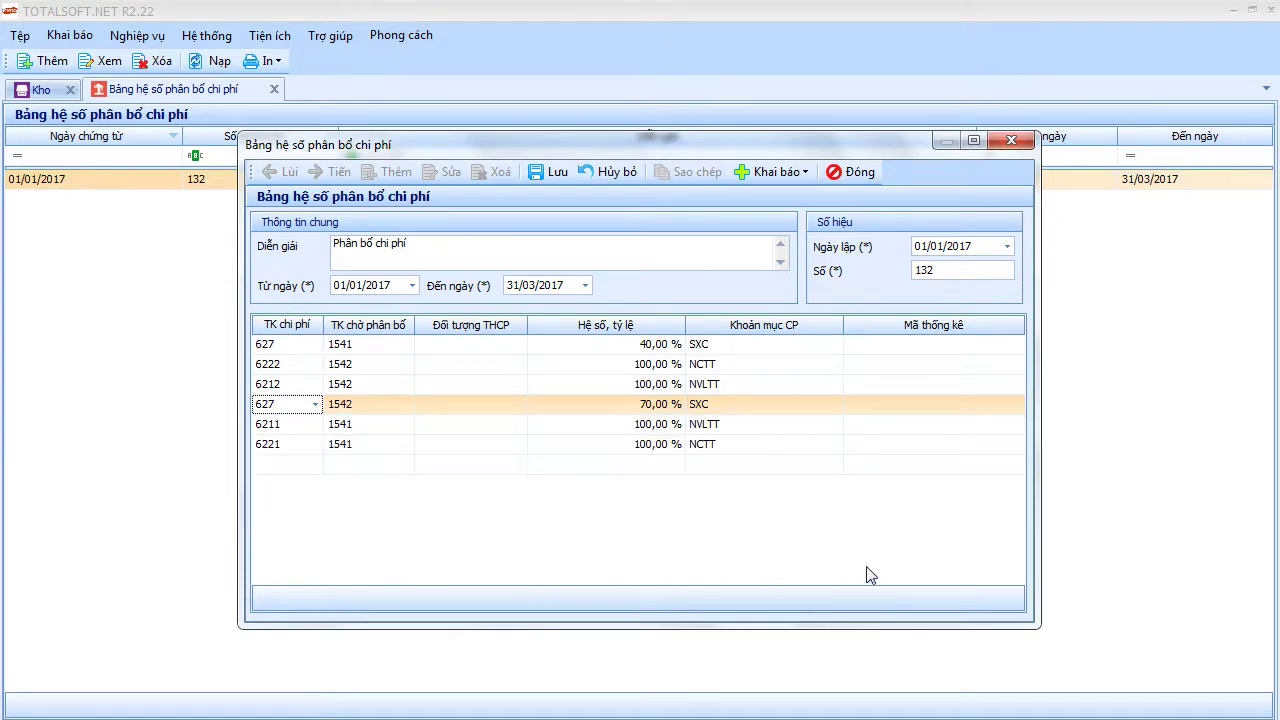
left_click(352, 345)
left_click(352, 345)
left_click(346, 410)
left_click(586, 408)
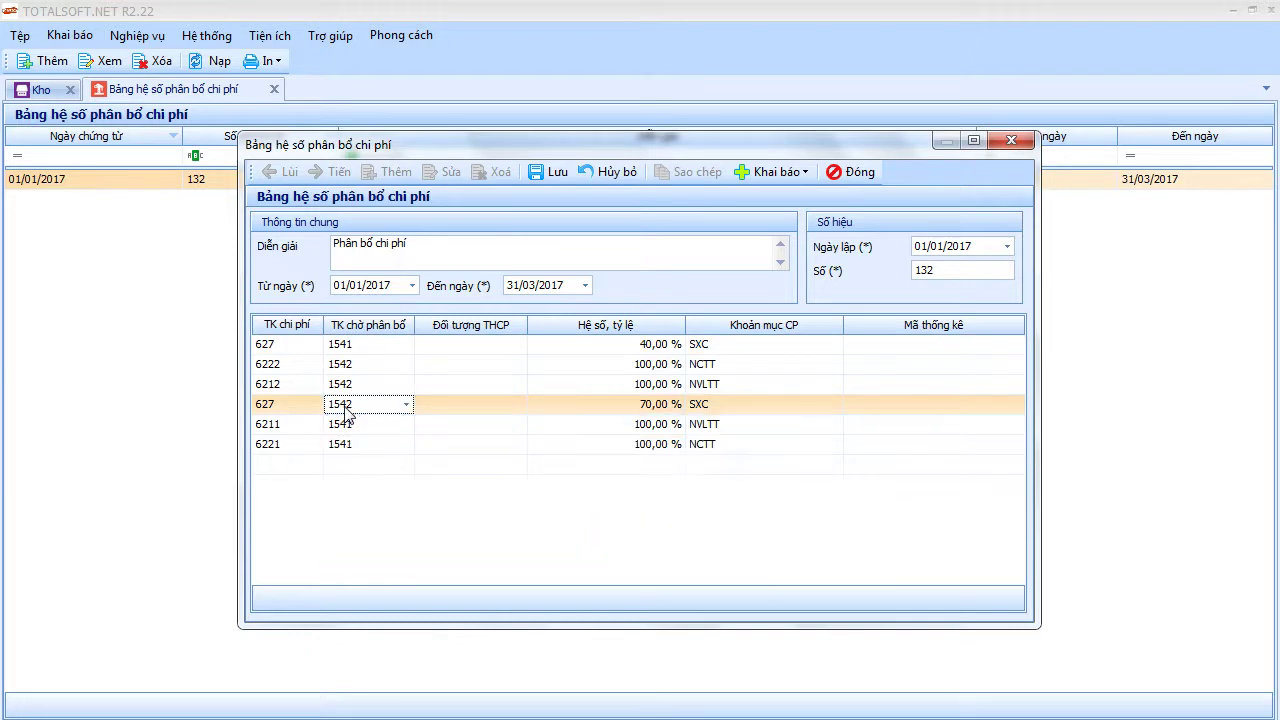
left_click(643, 408)
left_click(645, 346)
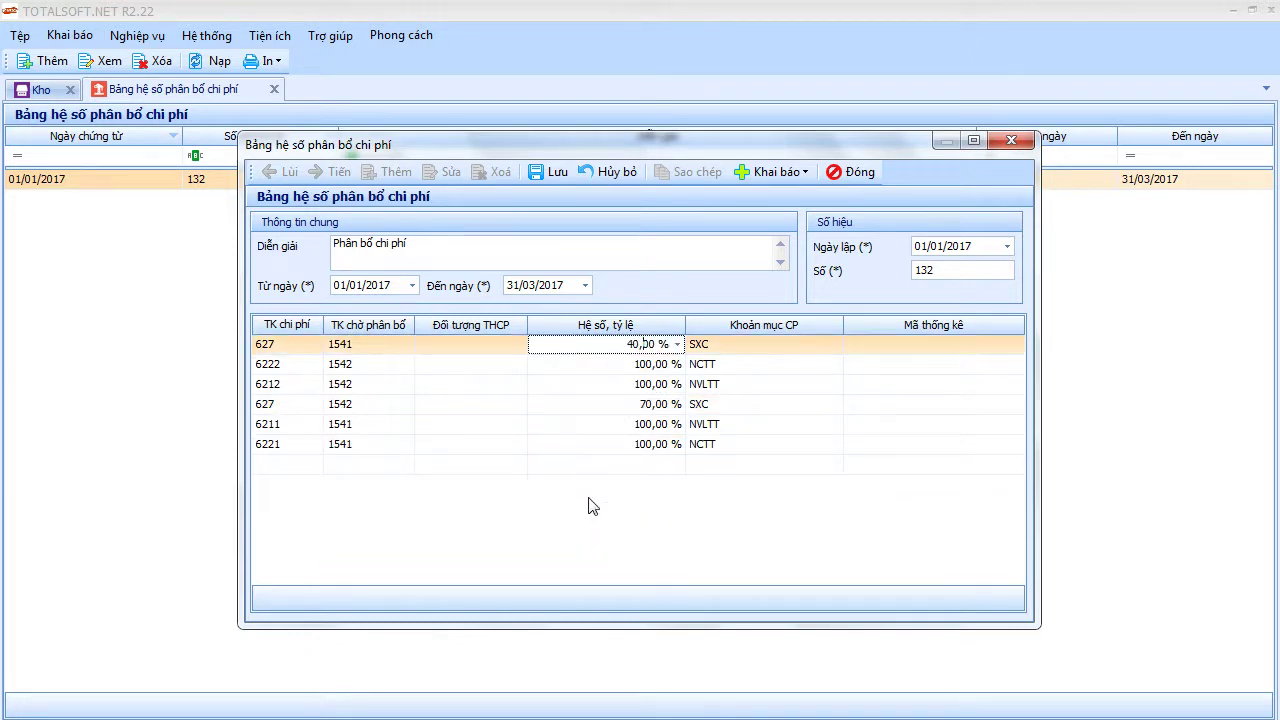
left_click(630, 412)
double_click(660, 347)
left_click_drag(660, 347, 677, 352)
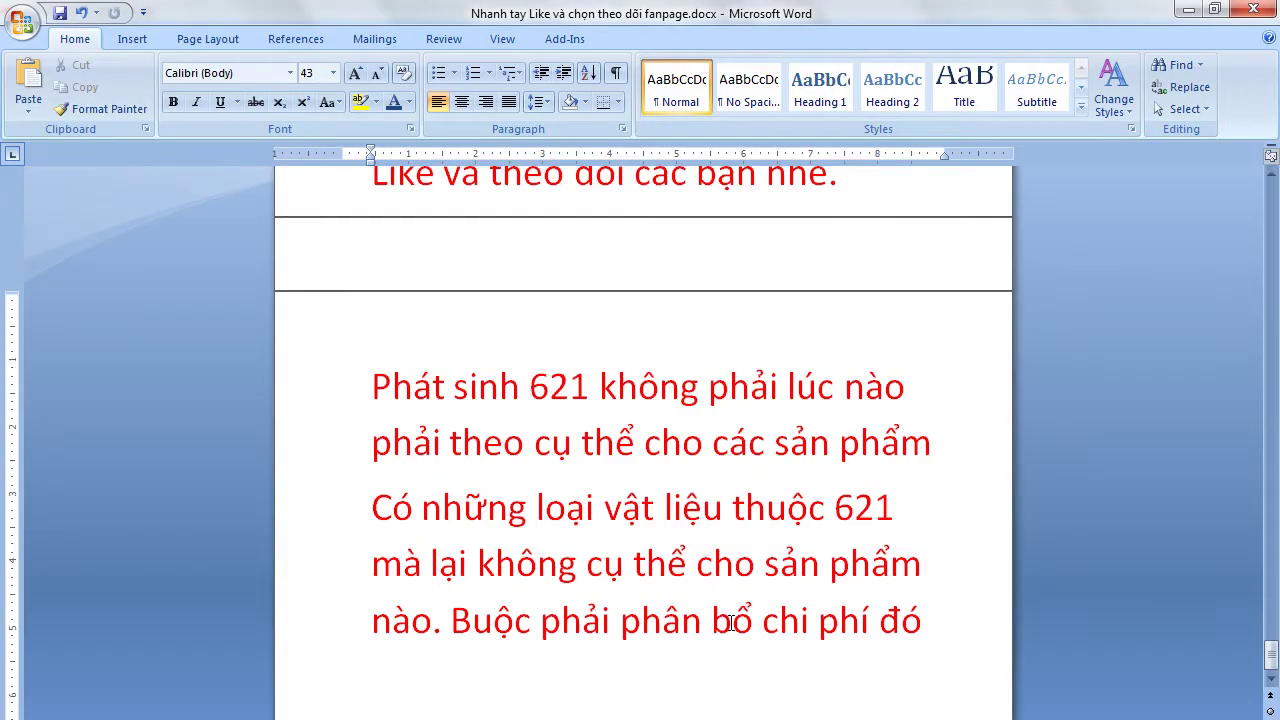
In the Word document, add a paragraph reading "627 là chi phí chung của toàn nhà máy mà không cụ thể được cho công đoạn.".
key("Return")
type("6")
type("27 là chi")
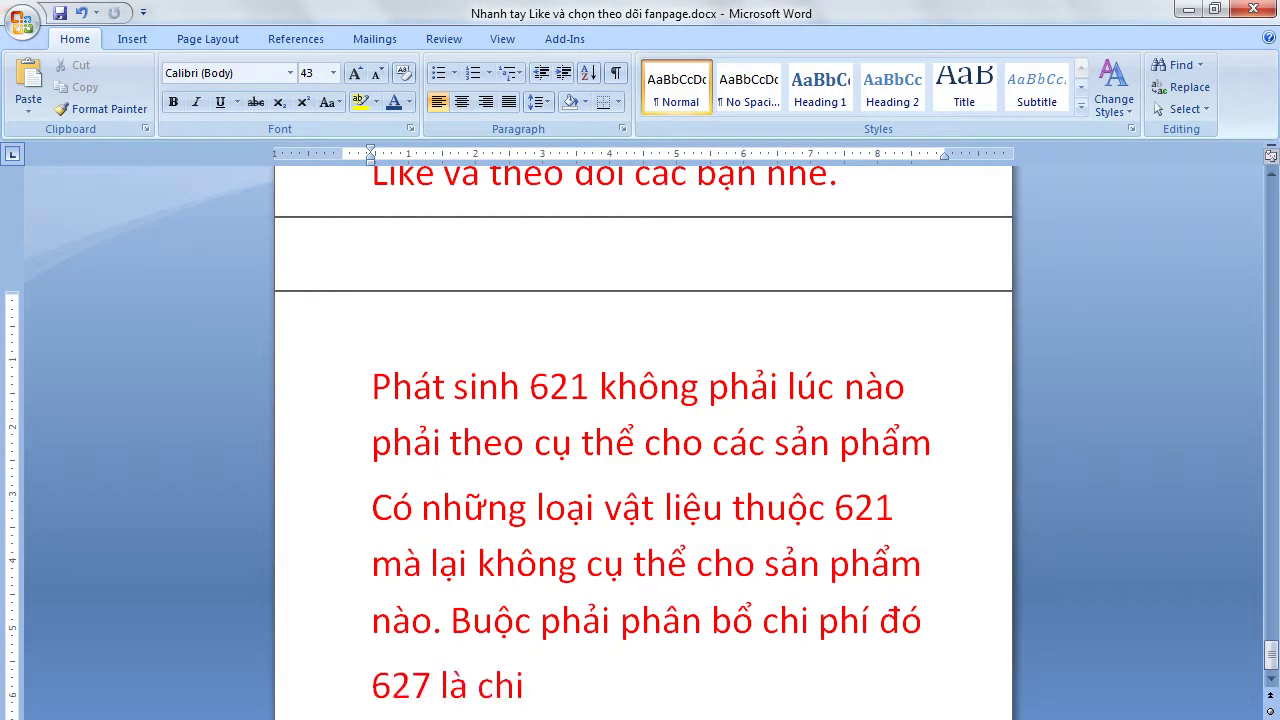
type(" phi chu")
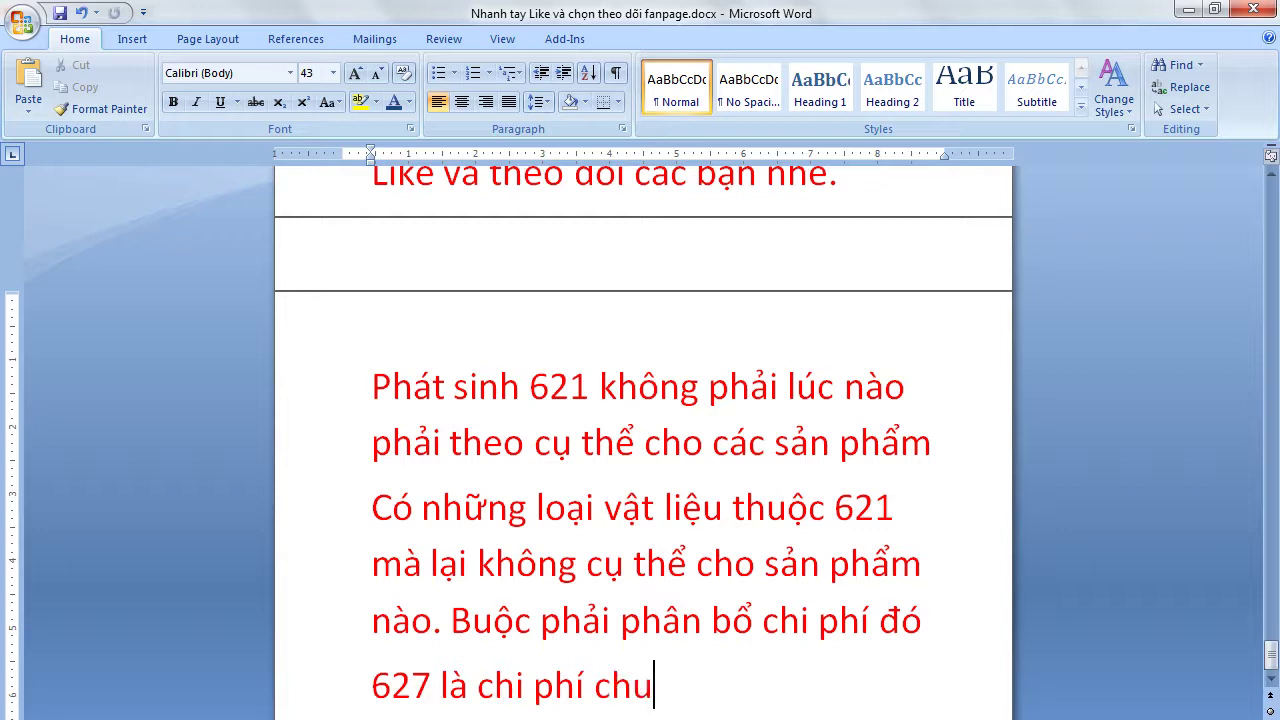
type("ng của toàn")
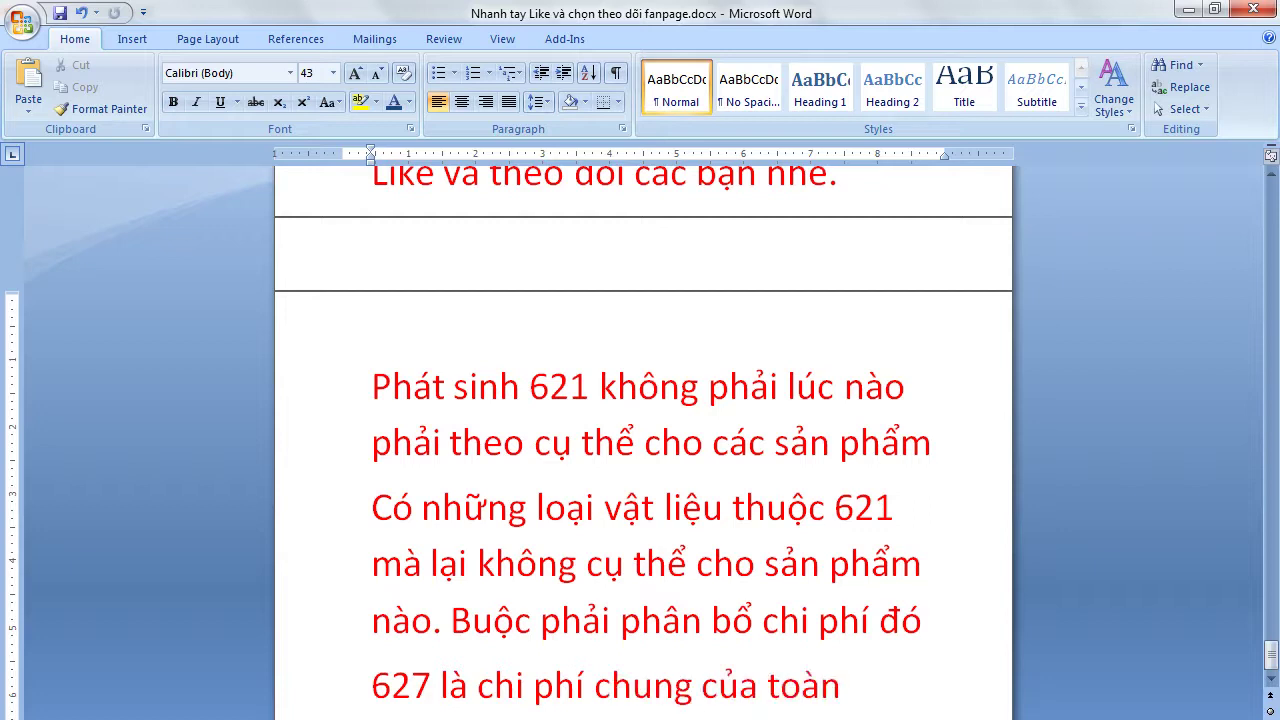
type(" nha n")
key("BackSpace")
type("may ")
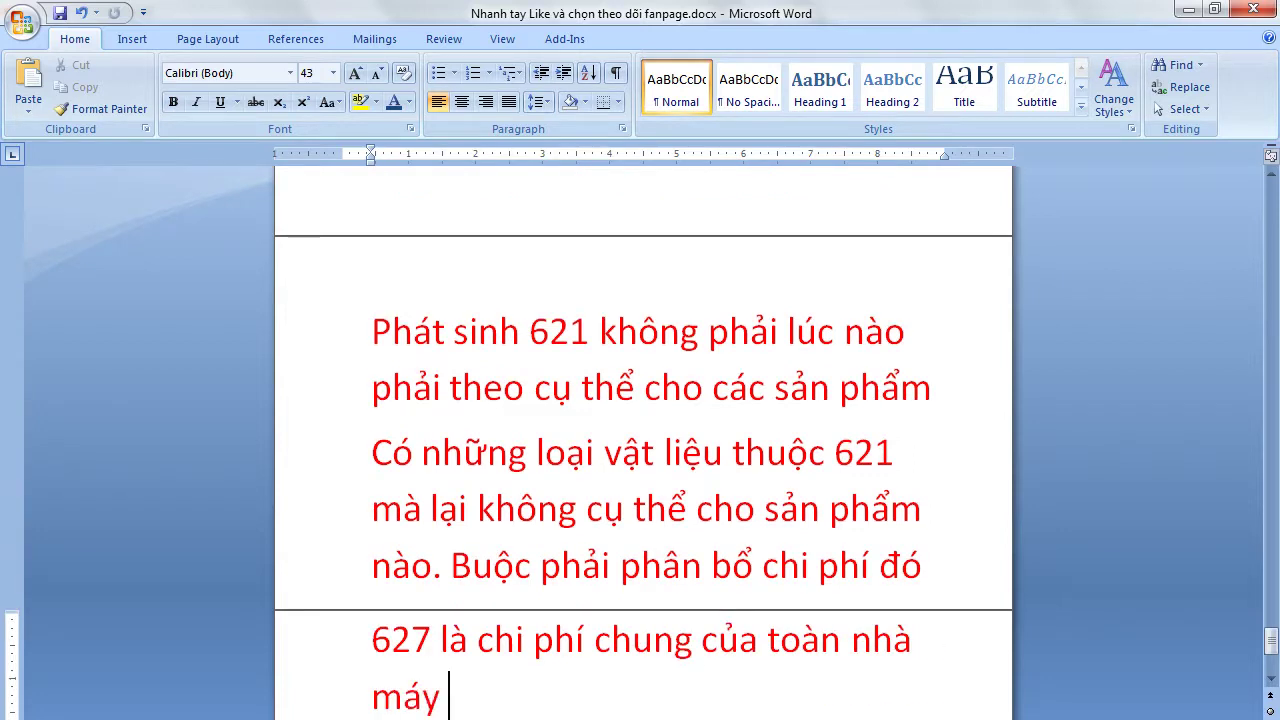
type("mà không cụ t")
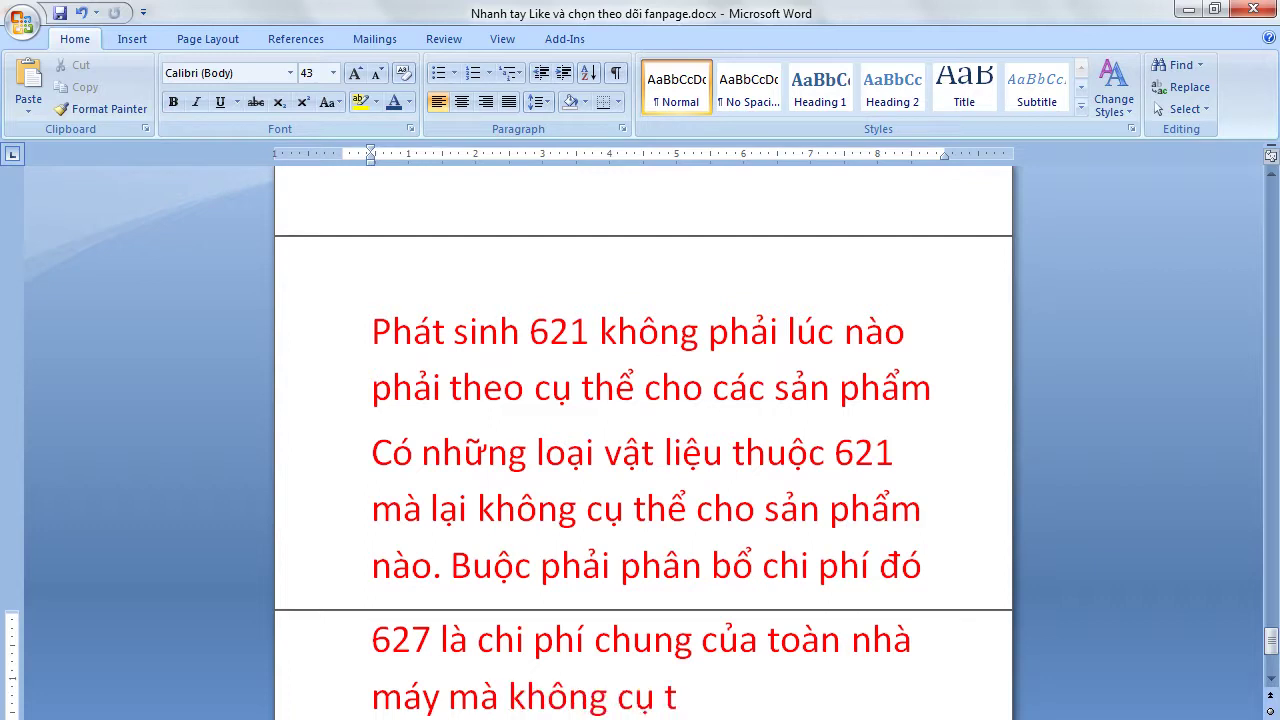
type("hể được")
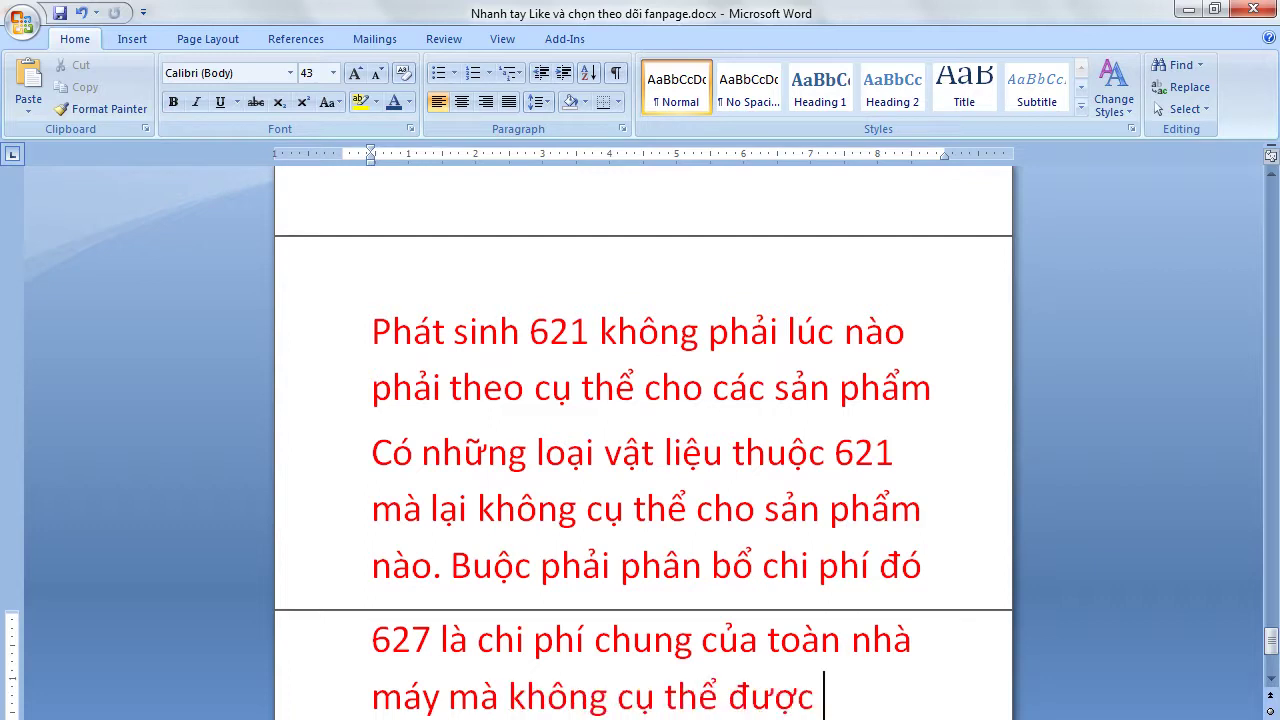
type("cho công đoanh")
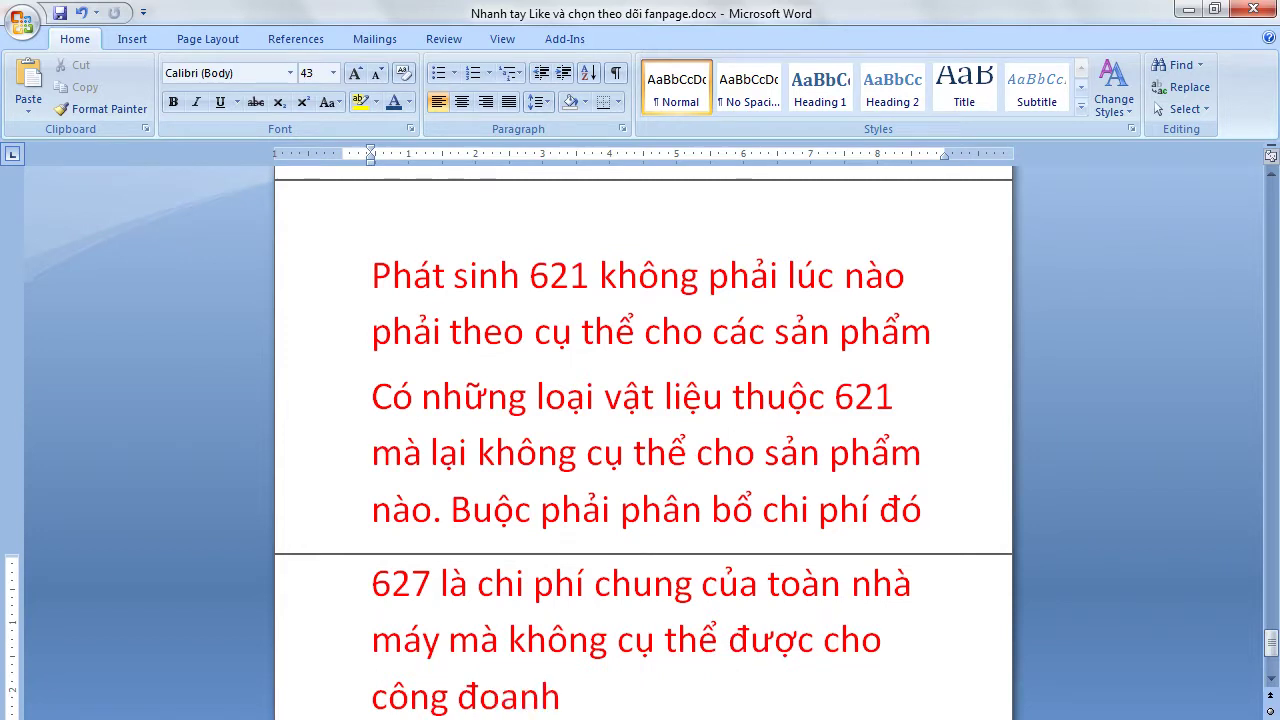
key("BackSpace")
type(".")
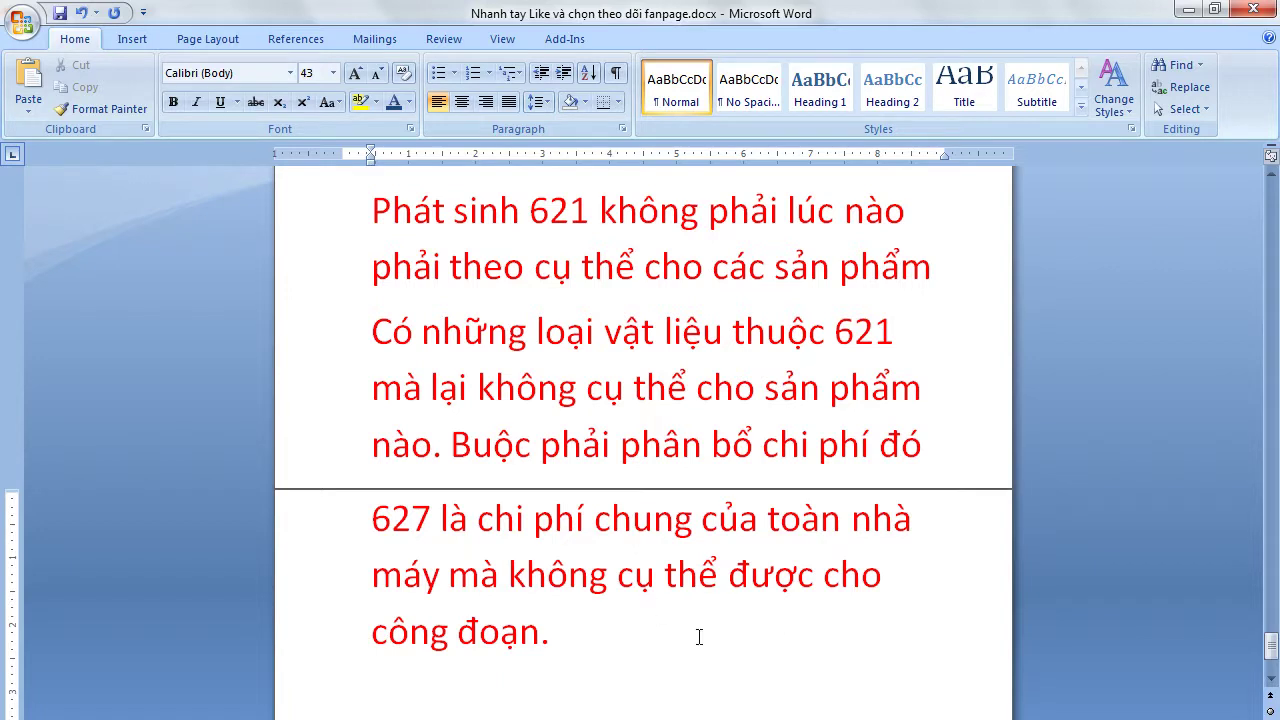
Add a paragraph reading "Bắt buộc chúng ta phải phân bổ cho từng công đoạn. sau đó mới phân bổ cho từng sản phẩm".
type("Bắt buộc")
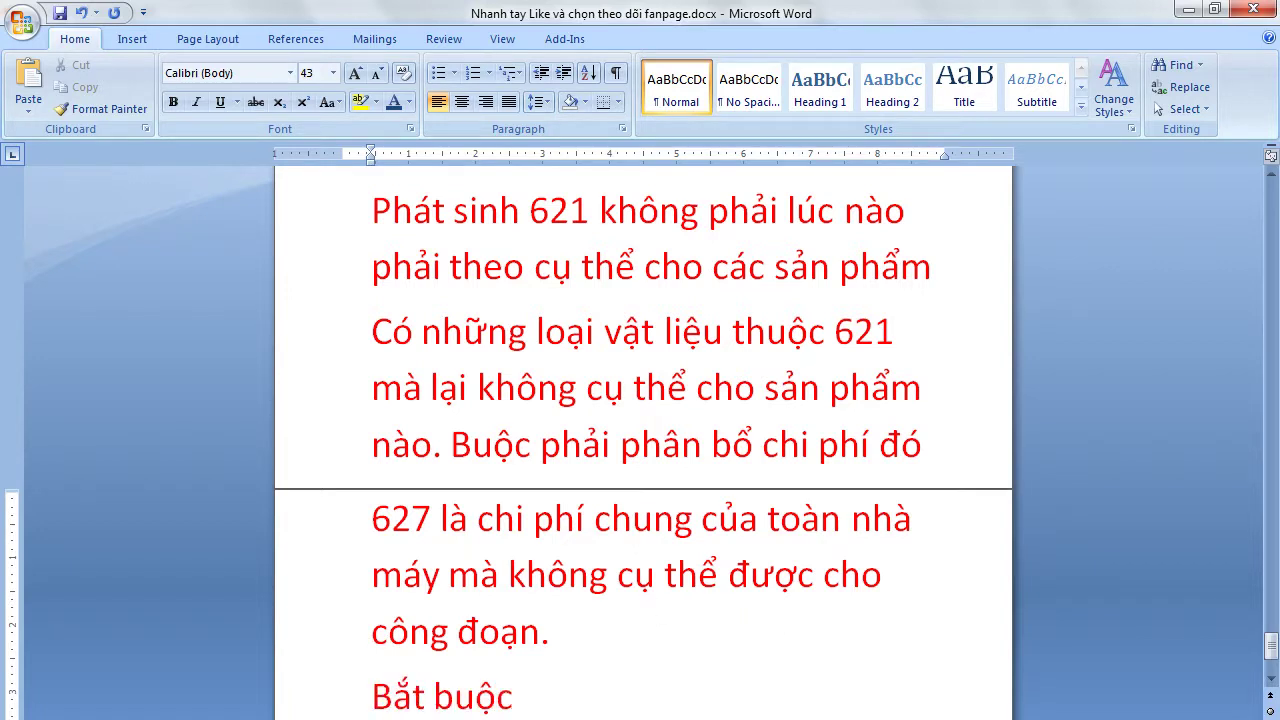
type(" chúng tai phải")
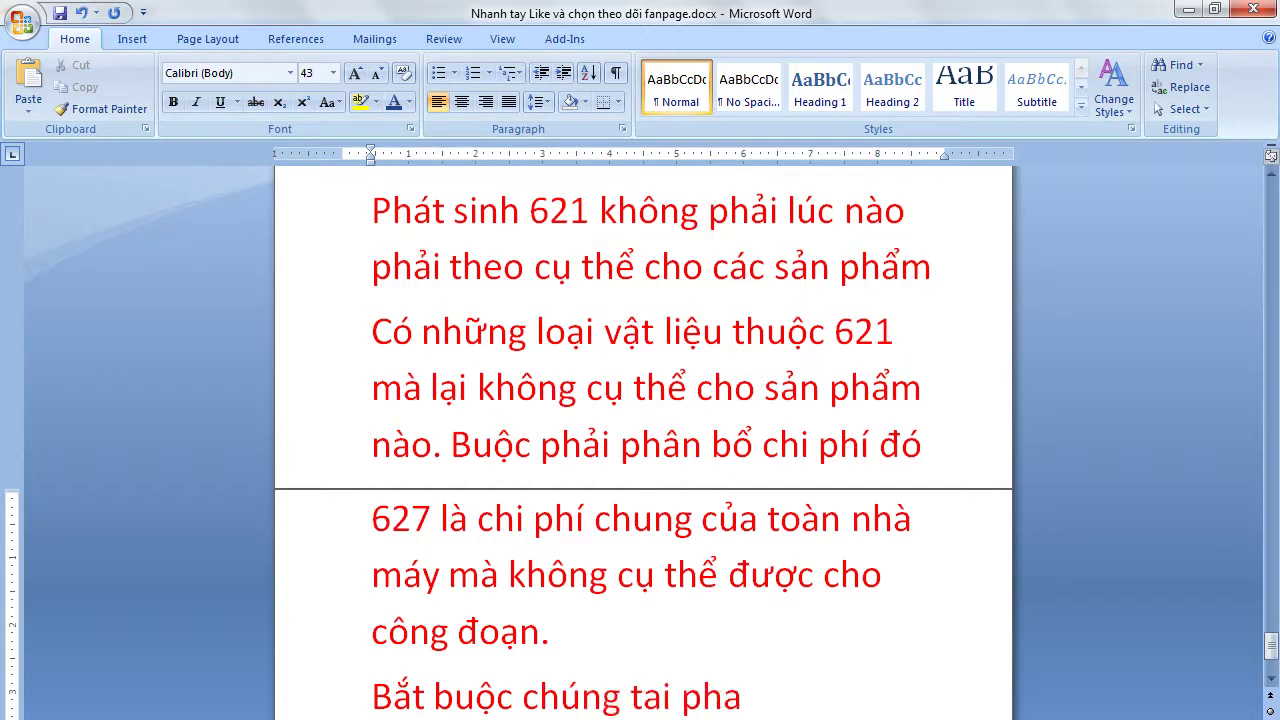
key("BackSpace")
key("BackSpace")
key("BackSpace")
key("BackSpace")
key("BackSpace")
key("BackSpace")
type("phải phân bo")
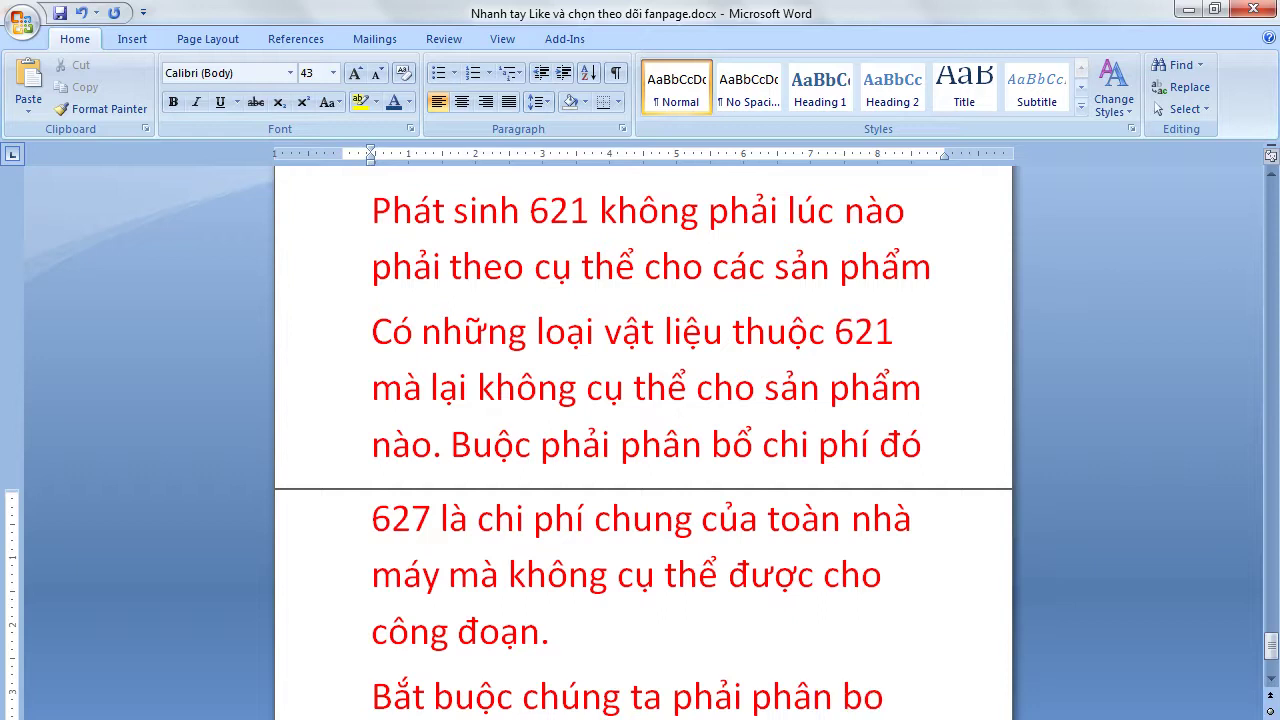
key("BackSpace")
type("ổ cho ")
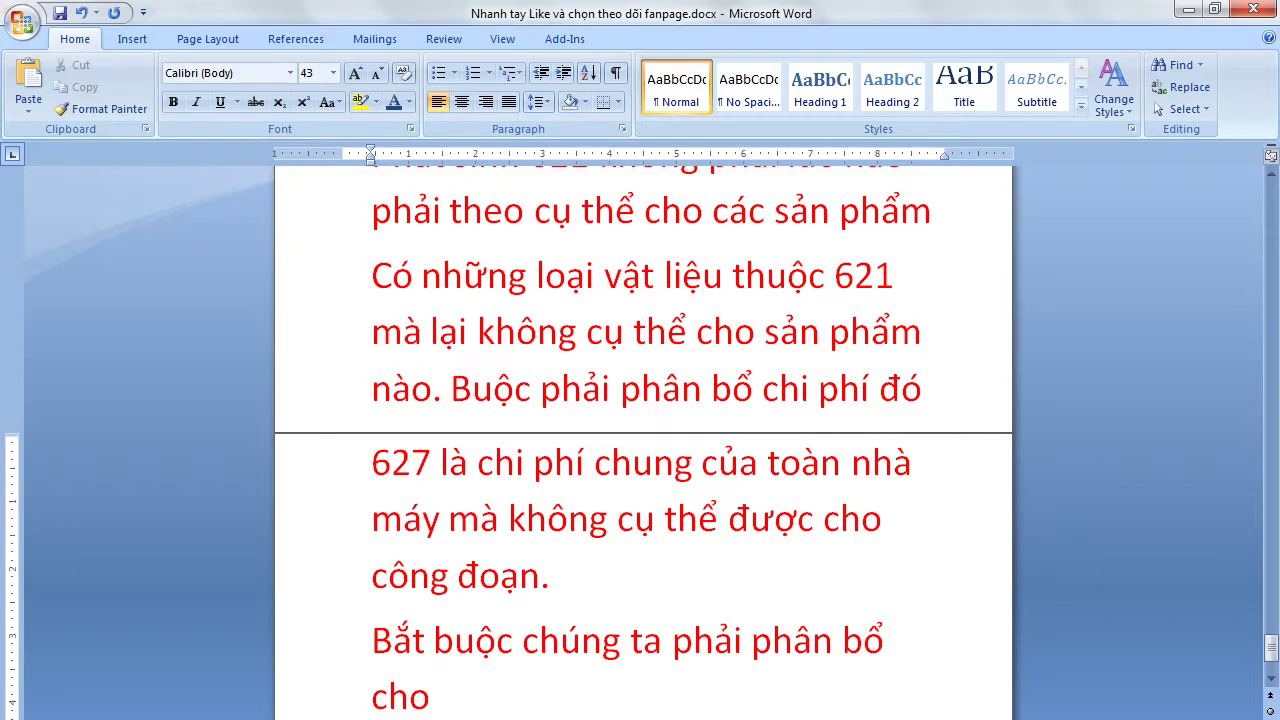
type("từng công tr")
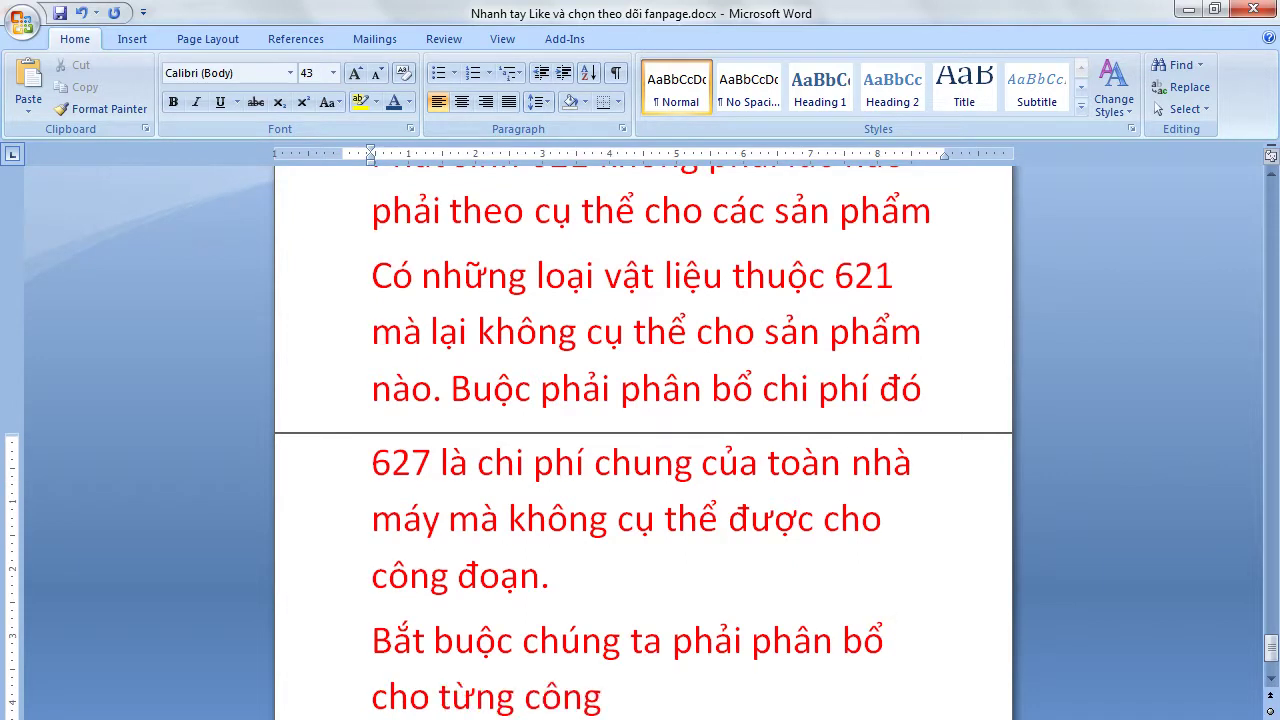
key("BackSpace")
type("đoạn. sau đó")
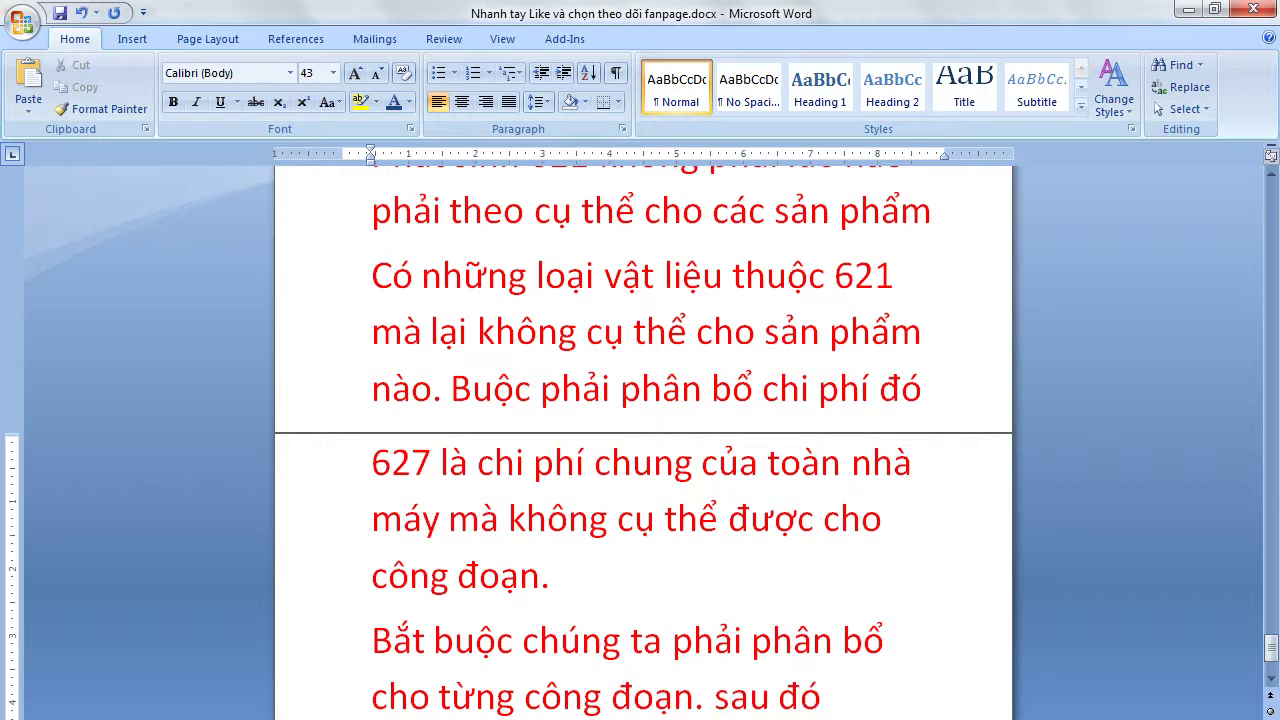
type(" mới phân b")
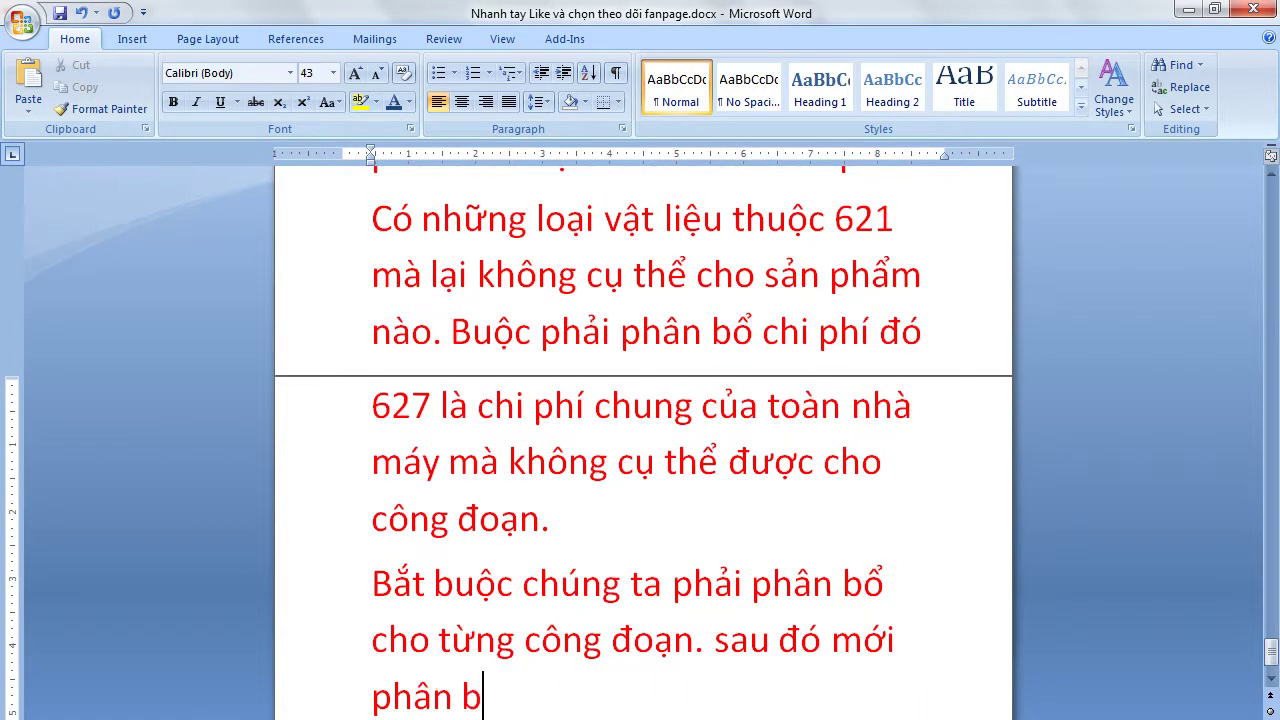
type("ổ cho tưng sản phẩm")
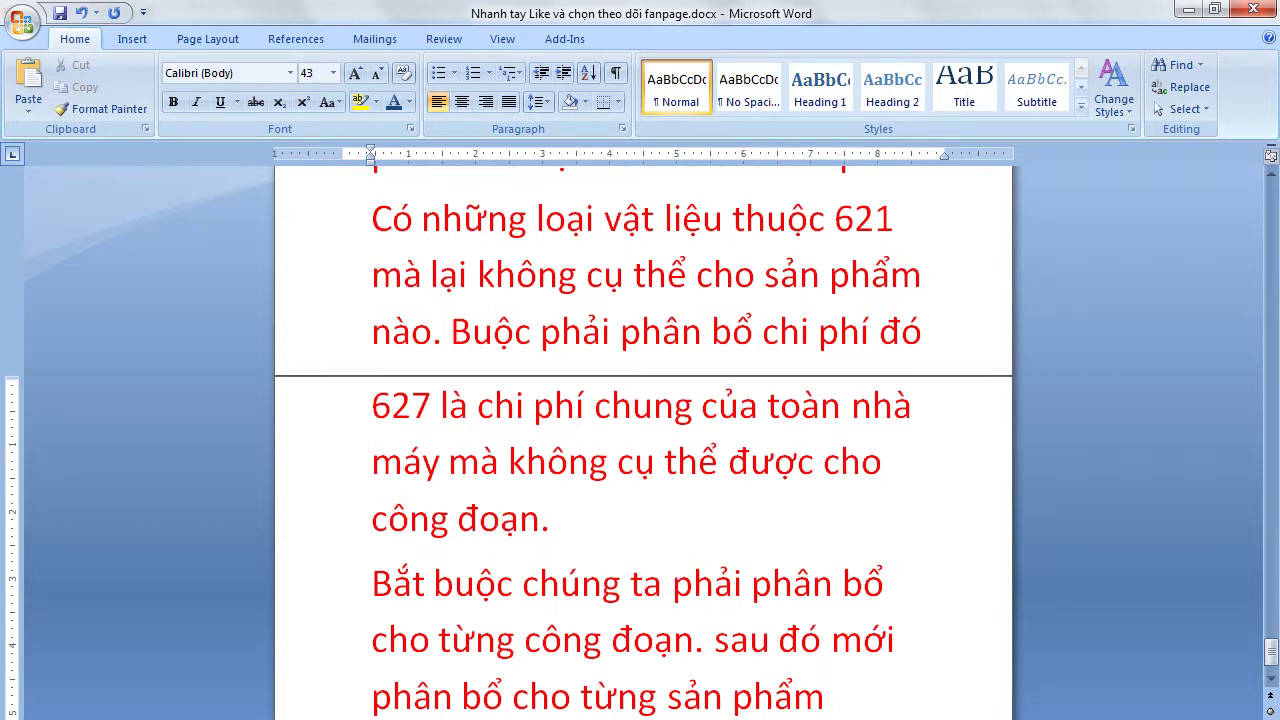
Switch back to TOTALSOFT.NET and check the expense accounts in the 6222 and 6211 rows of the allocation table.
key("alt+Tab")
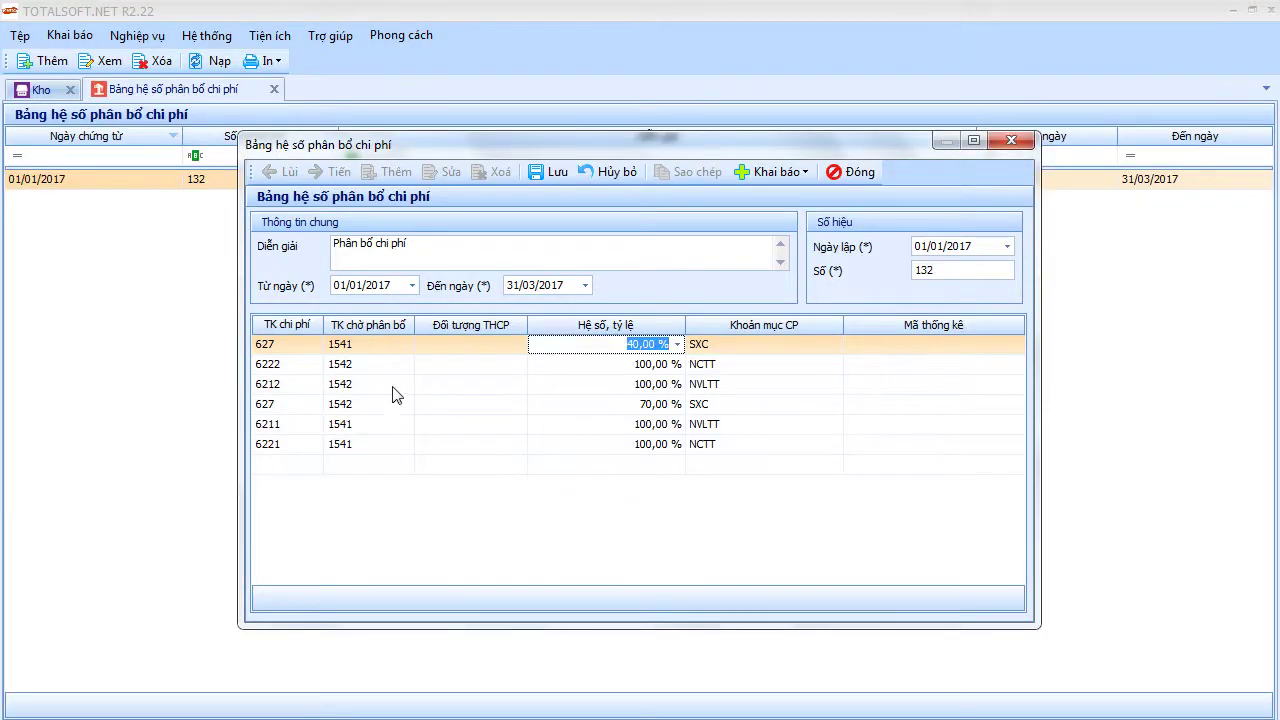
left_click(280, 367)
left_click(280, 367)
left_click(280, 428)
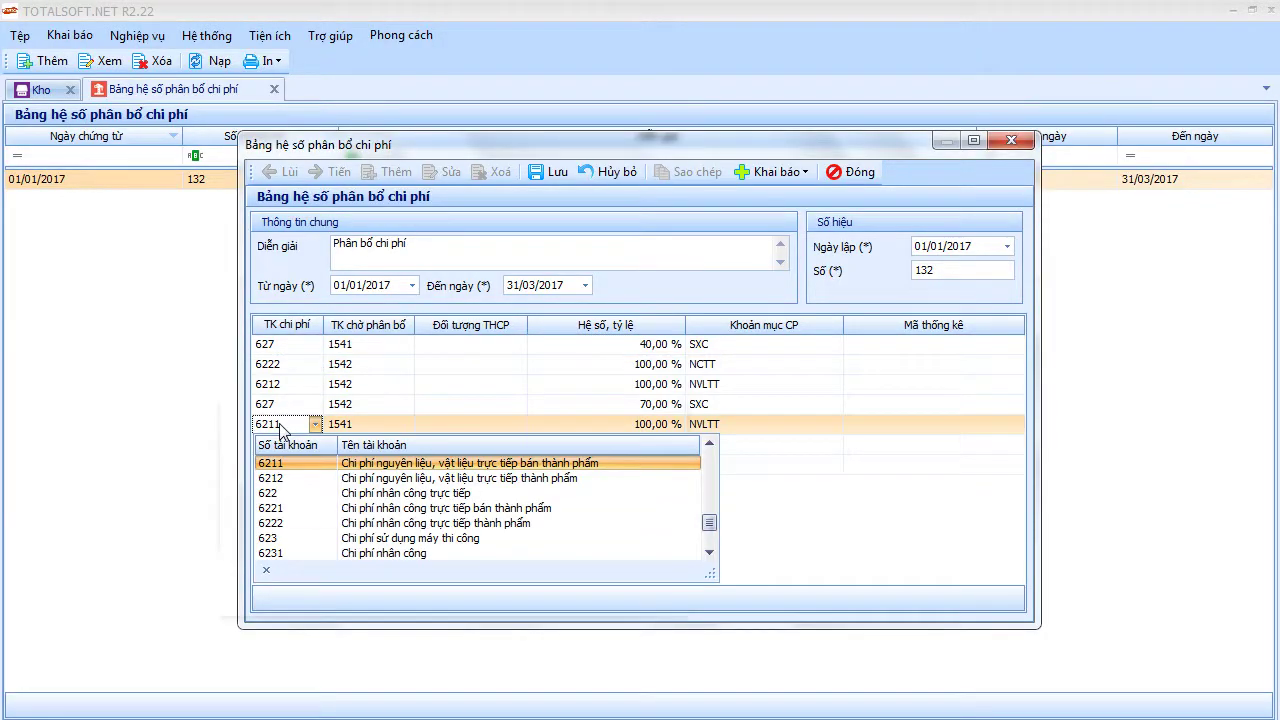
left_click(280, 430)
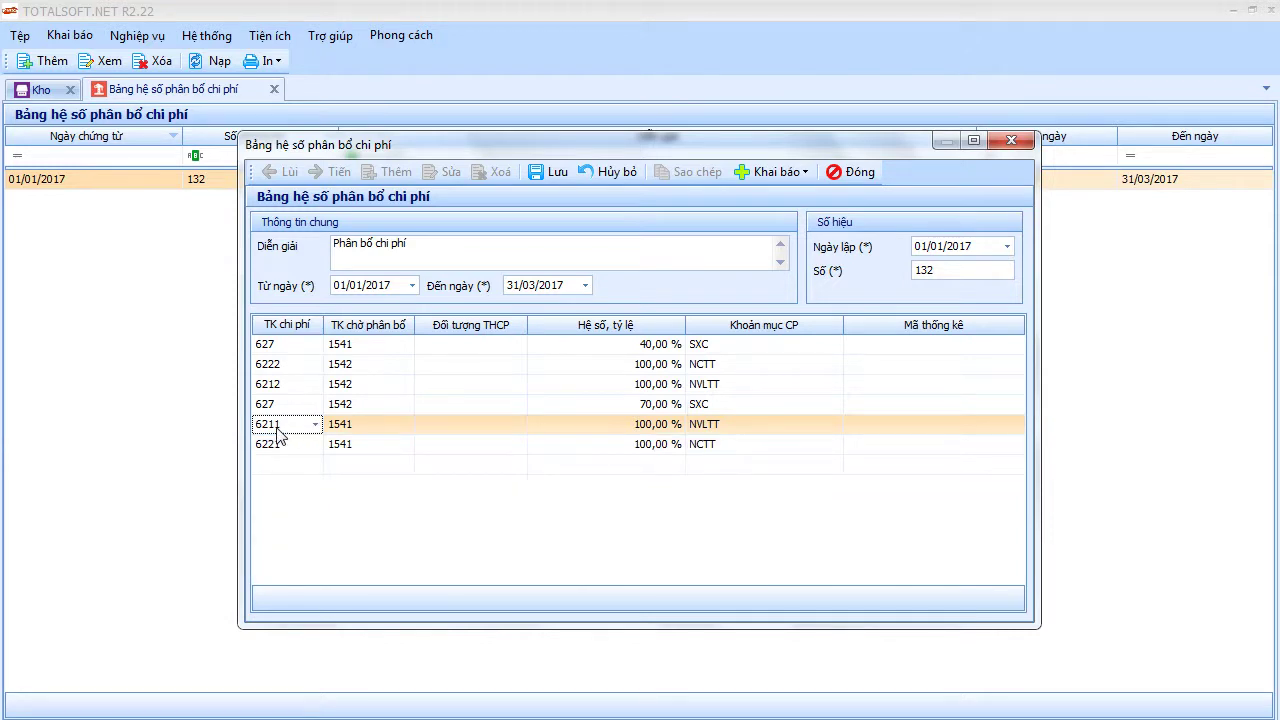
Check the expense account, pending allocation account and rate in the 6211 and 6221 rows of the allocation table.
left_click(630, 424)
left_click_drag(634, 423, 690, 430)
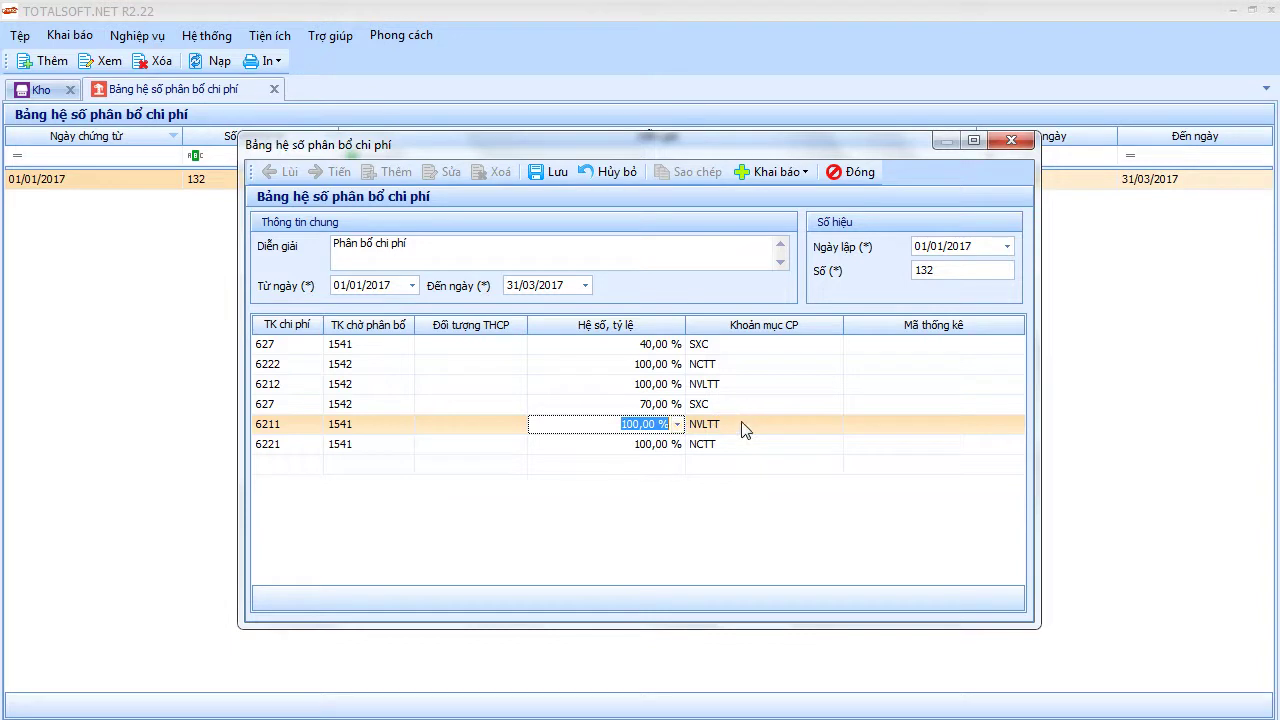
left_click(277, 446)
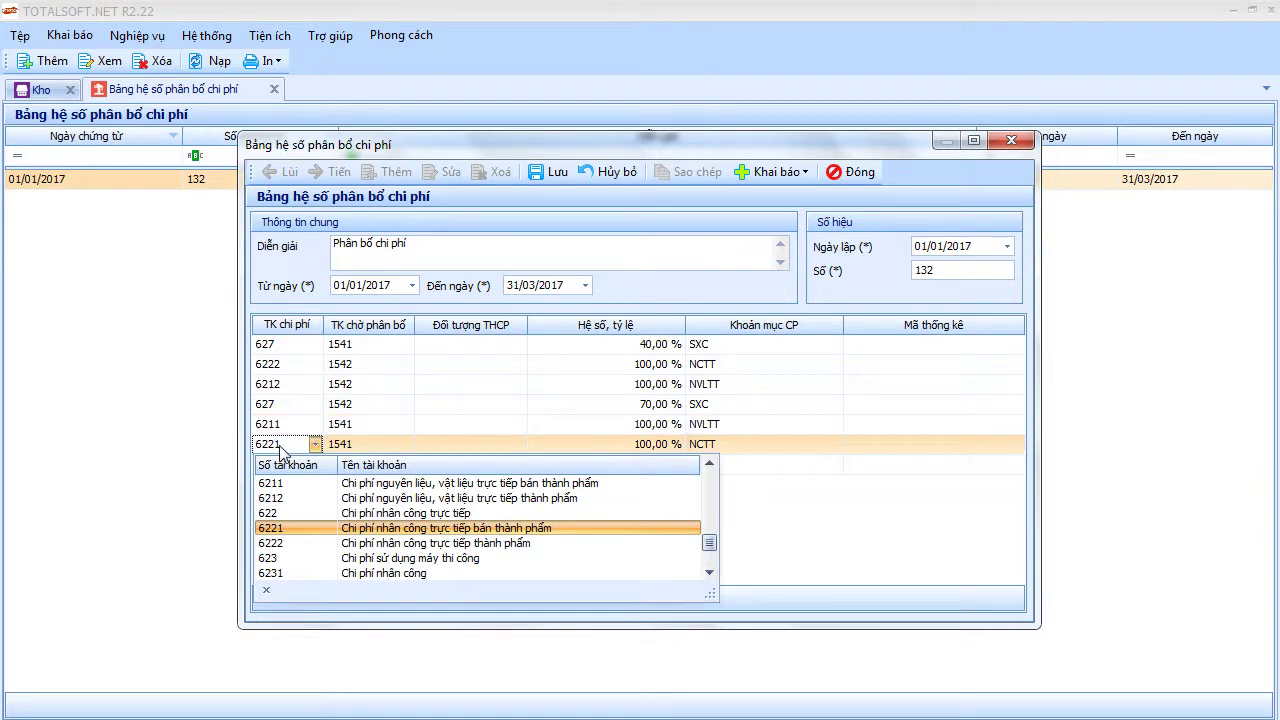
left_click(353, 445)
left_click(626, 446)
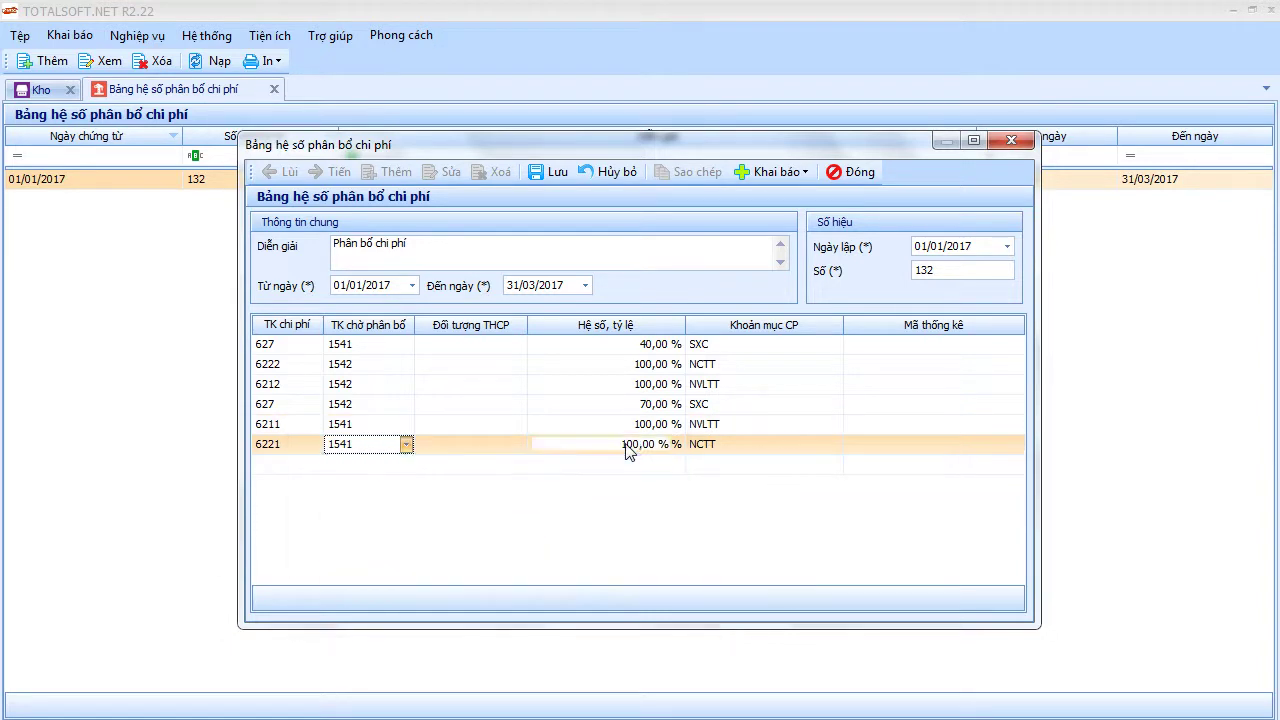
left_click_drag(624, 446, 697, 447)
Review the 6222 and 6212 rows, and save and close the cost allocation coefficient table.
left_click(288, 364)
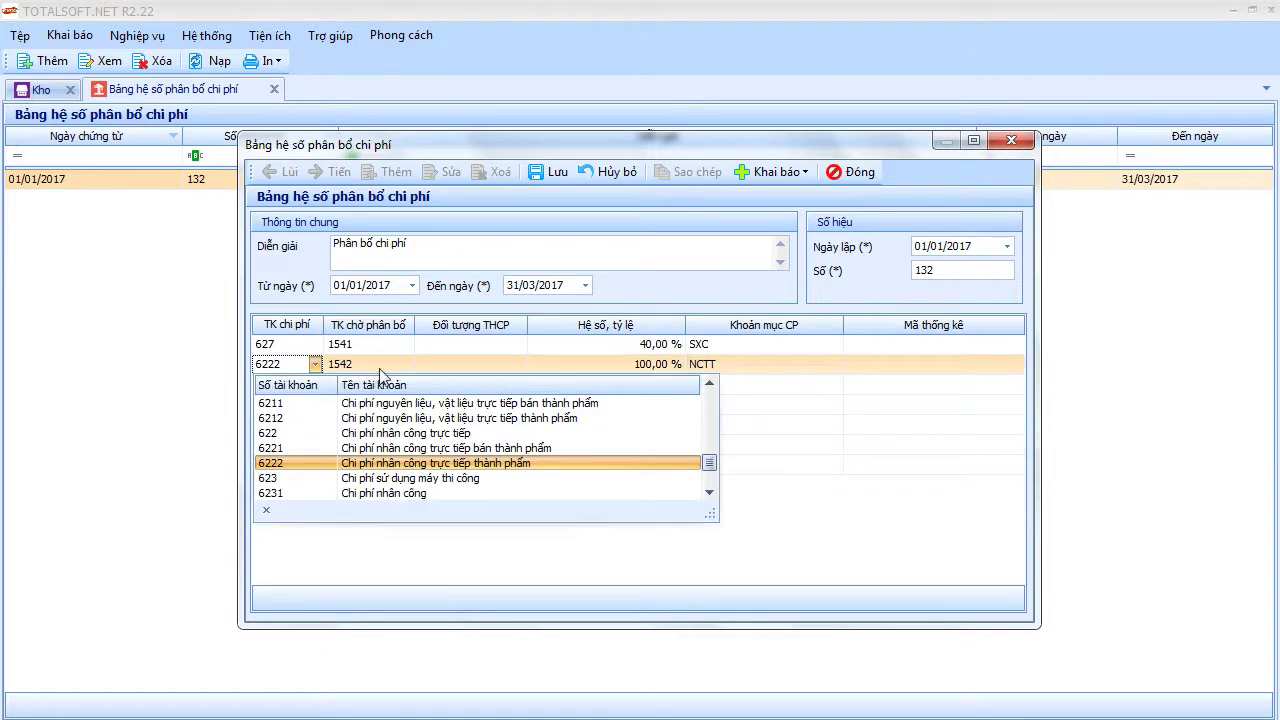
left_click(610, 366)
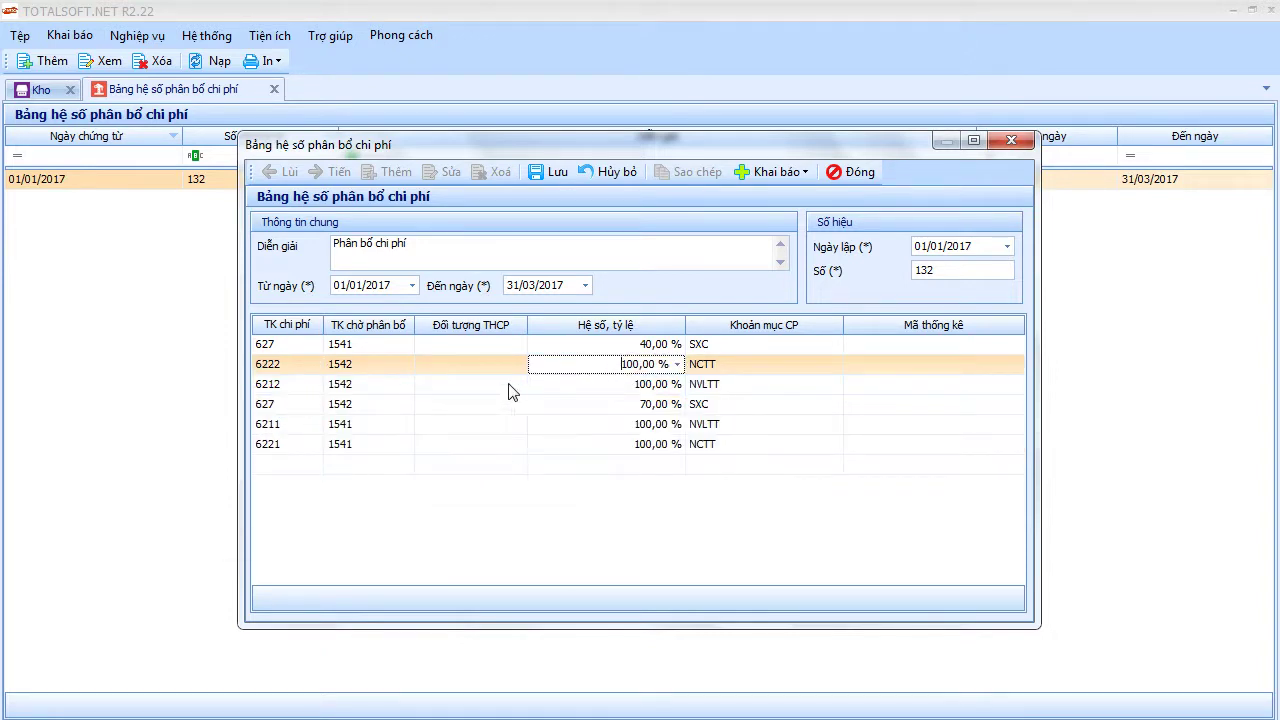
left_click(290, 386)
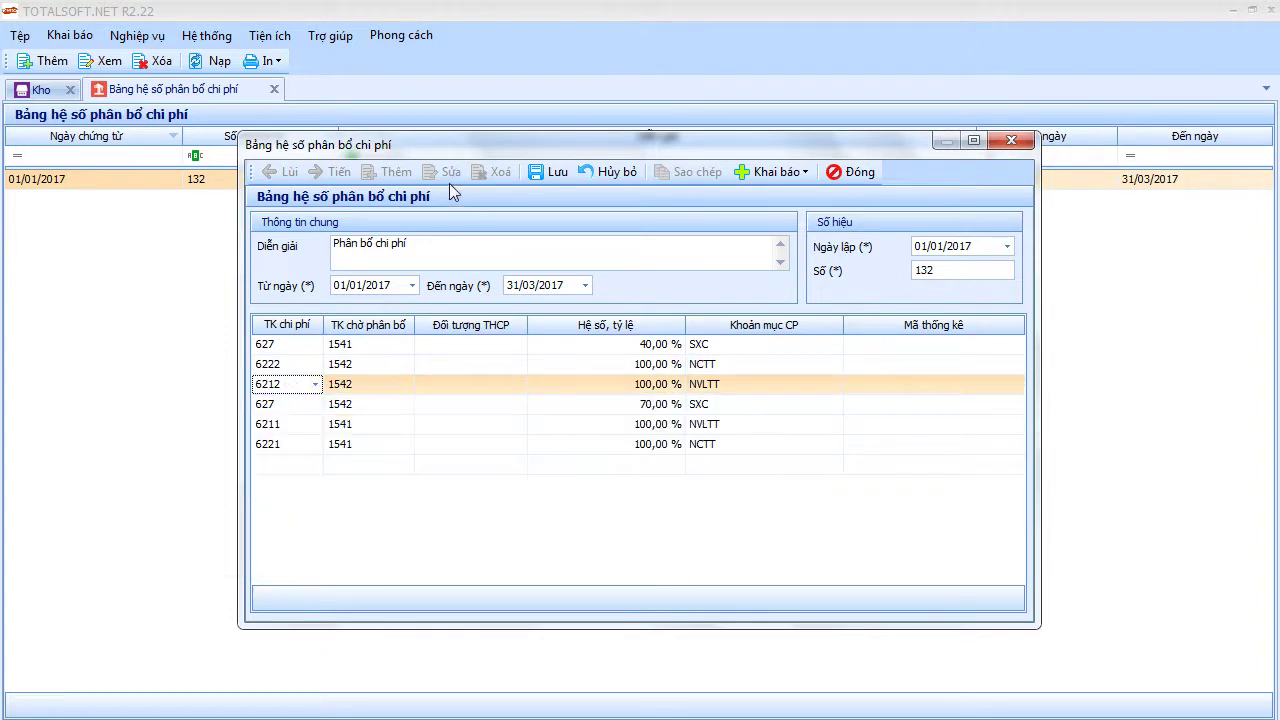
left_click(550, 174)
left_click(852, 172)
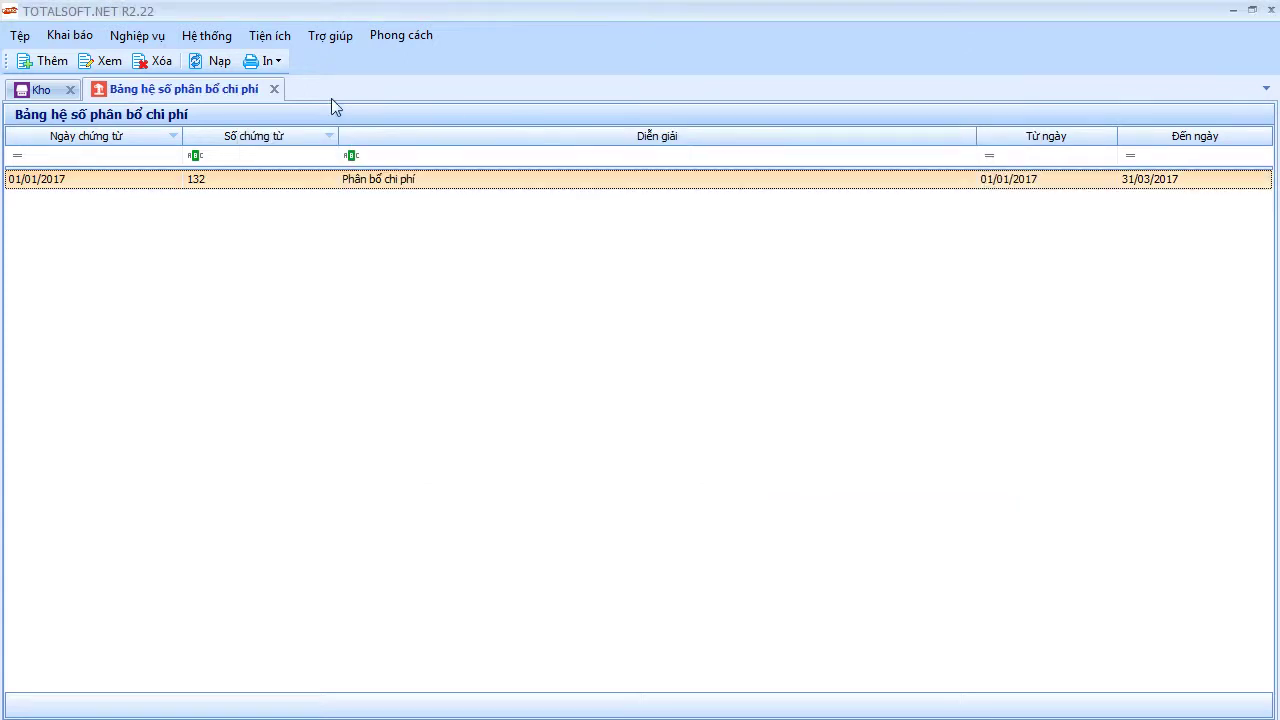
Open the cost transfer list (Kết chuyển chi phí) under continuous production costing and start a new voucher.
left_click(128, 42)
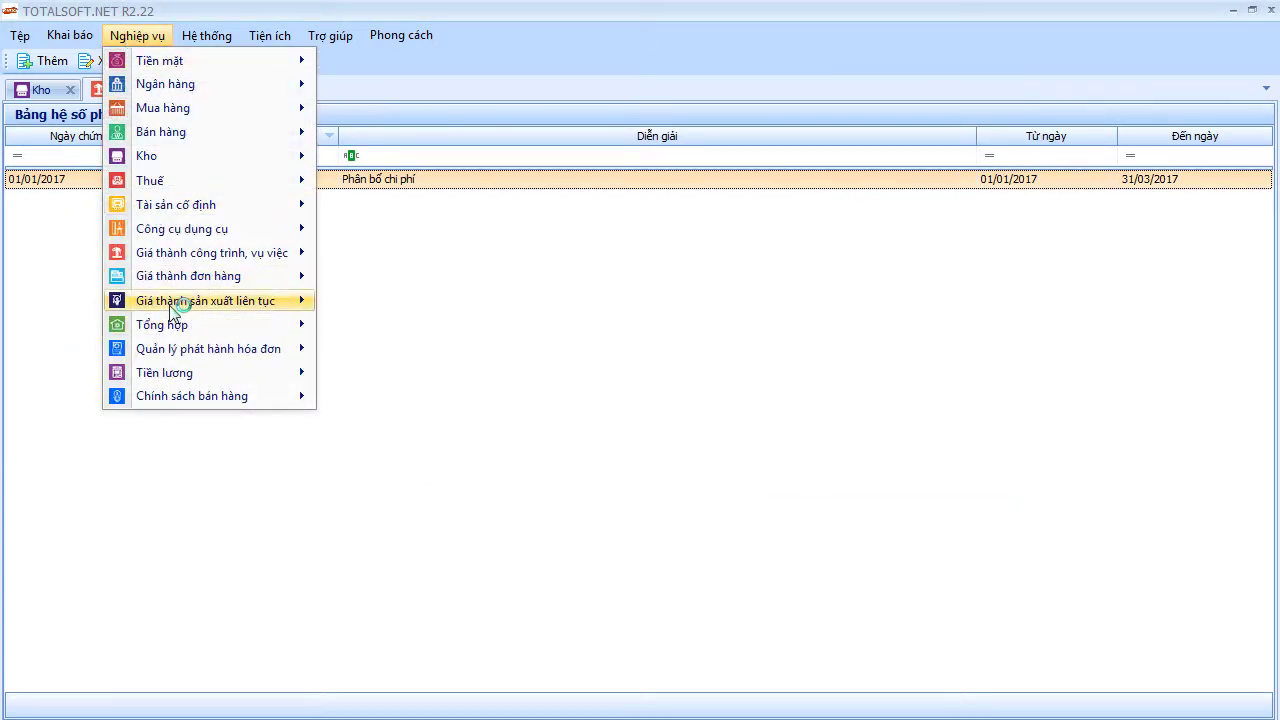
mouse_move(172, 312)
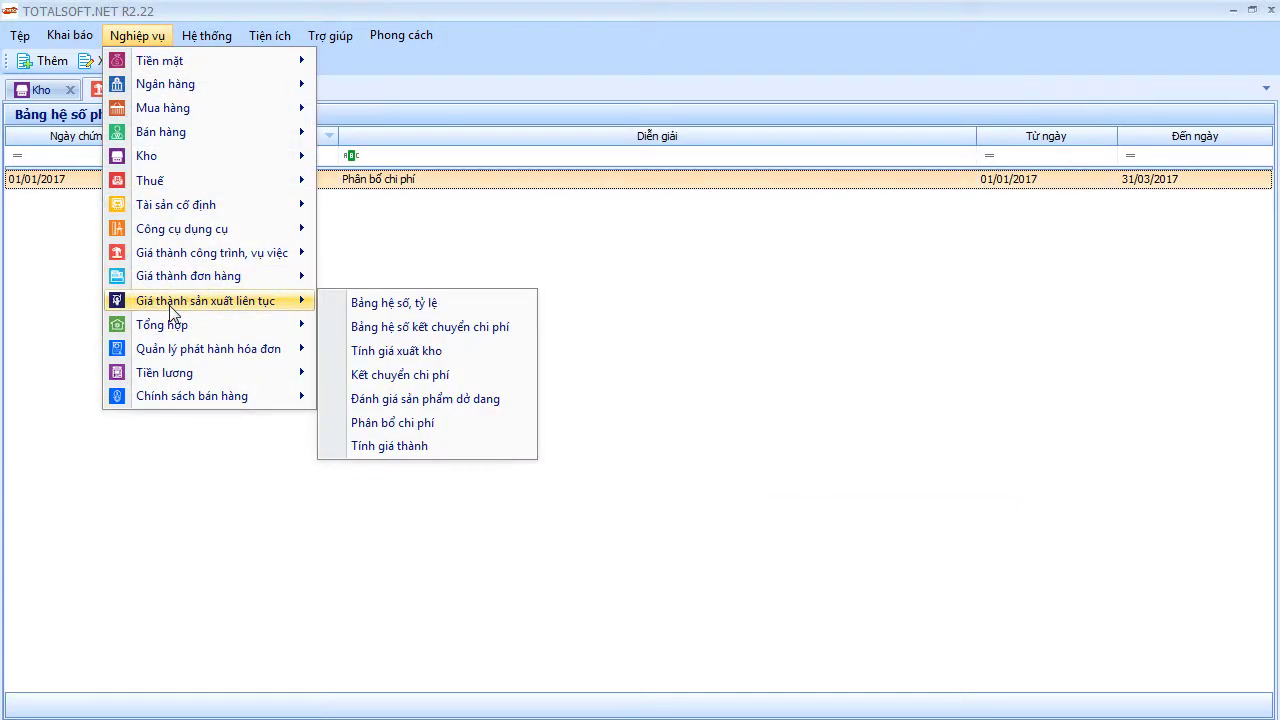
left_click(410, 376)
right_click(292, 221)
left_click(305, 234)
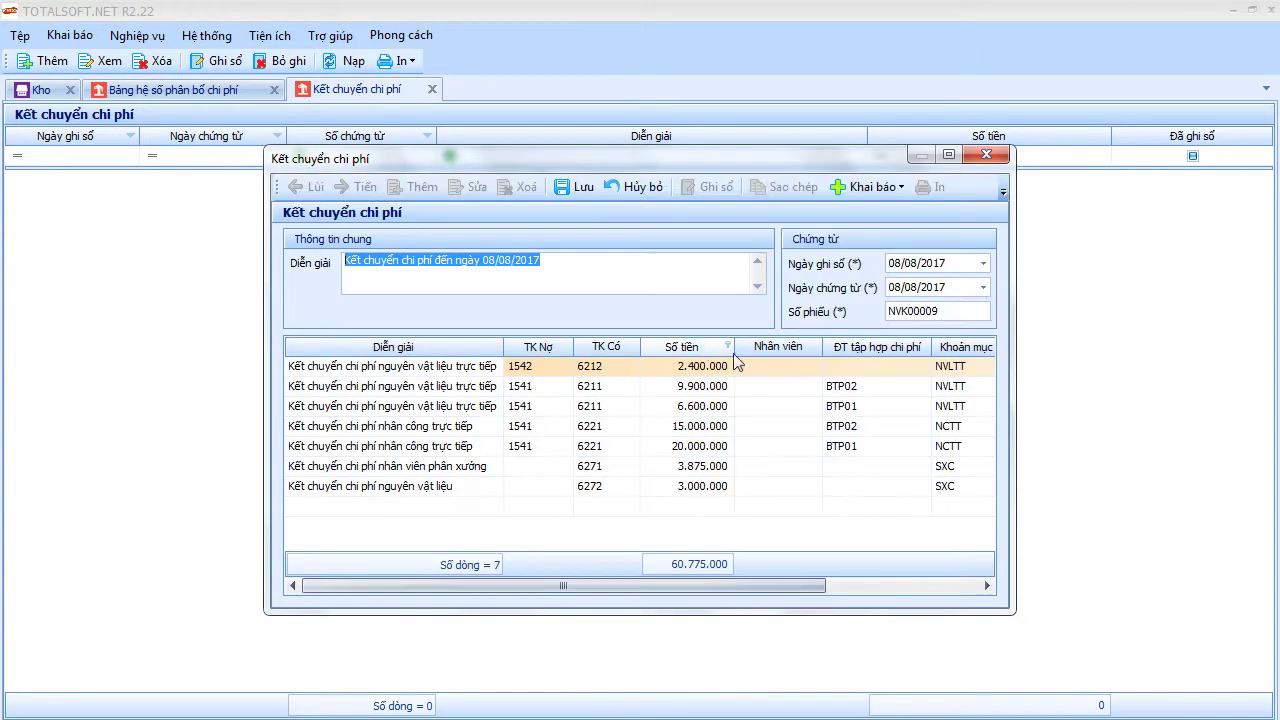
Examine the 6271 and 6272 rows and the posting date of the new cost transfer voucher, and close it without saving.
left_click(474, 468)
left_click(454, 488)
left_click(445, 474)
left_click(450, 490)
left_click(463, 467)
left_click(462, 486)
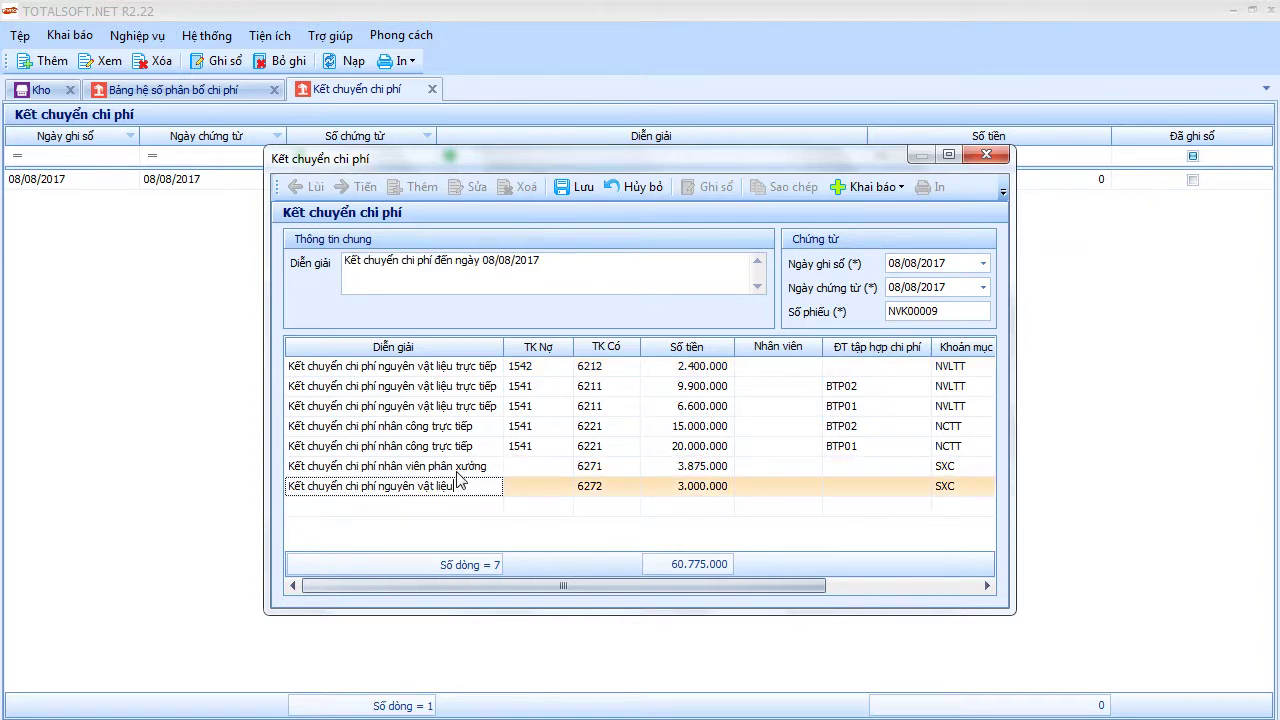
left_click(898, 263)
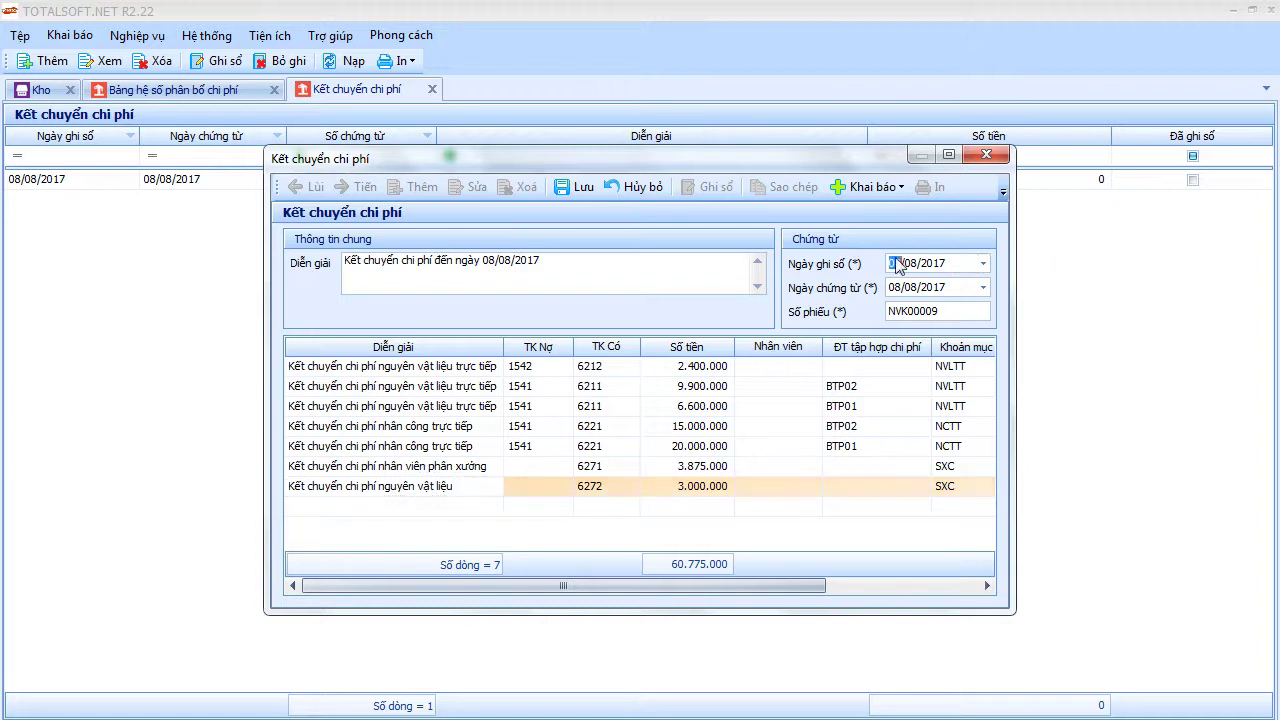
left_click(986, 154)
left_click(695, 457)
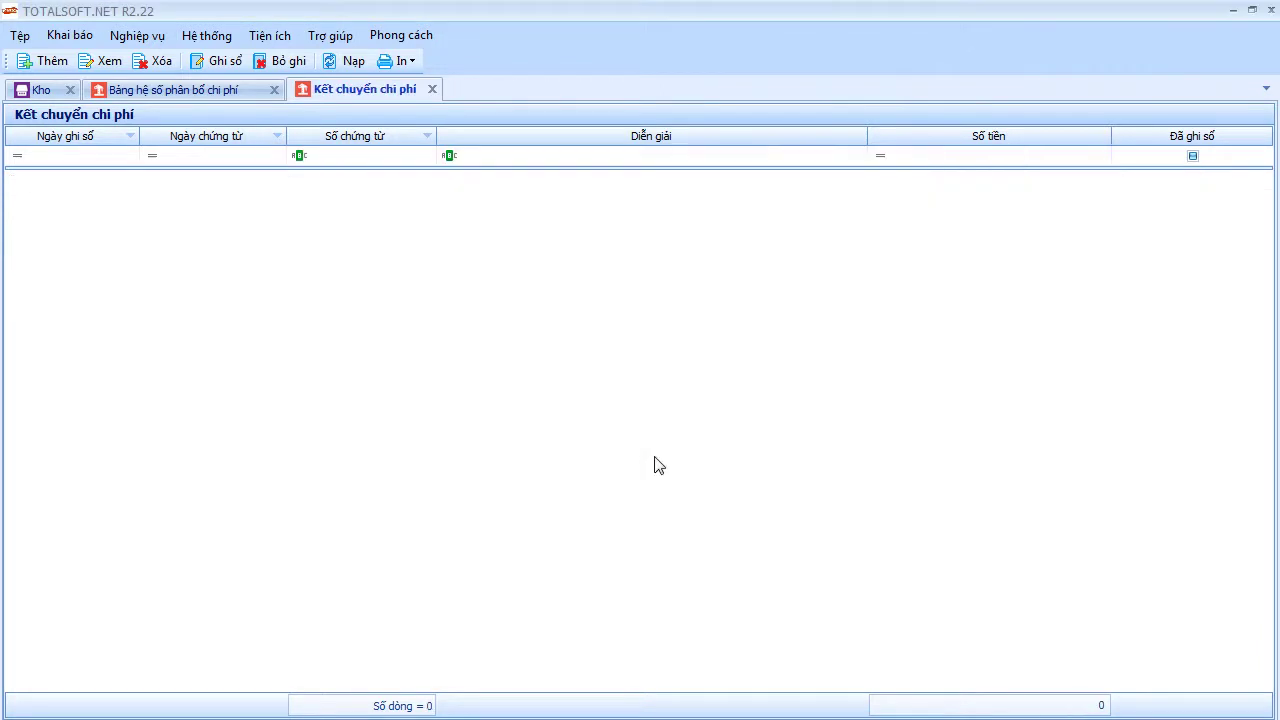
Check the end date of the "Phân bổ chi phí" record in the allocation coefficient table and close the record.
left_click(241, 91)
double_click(366, 179)
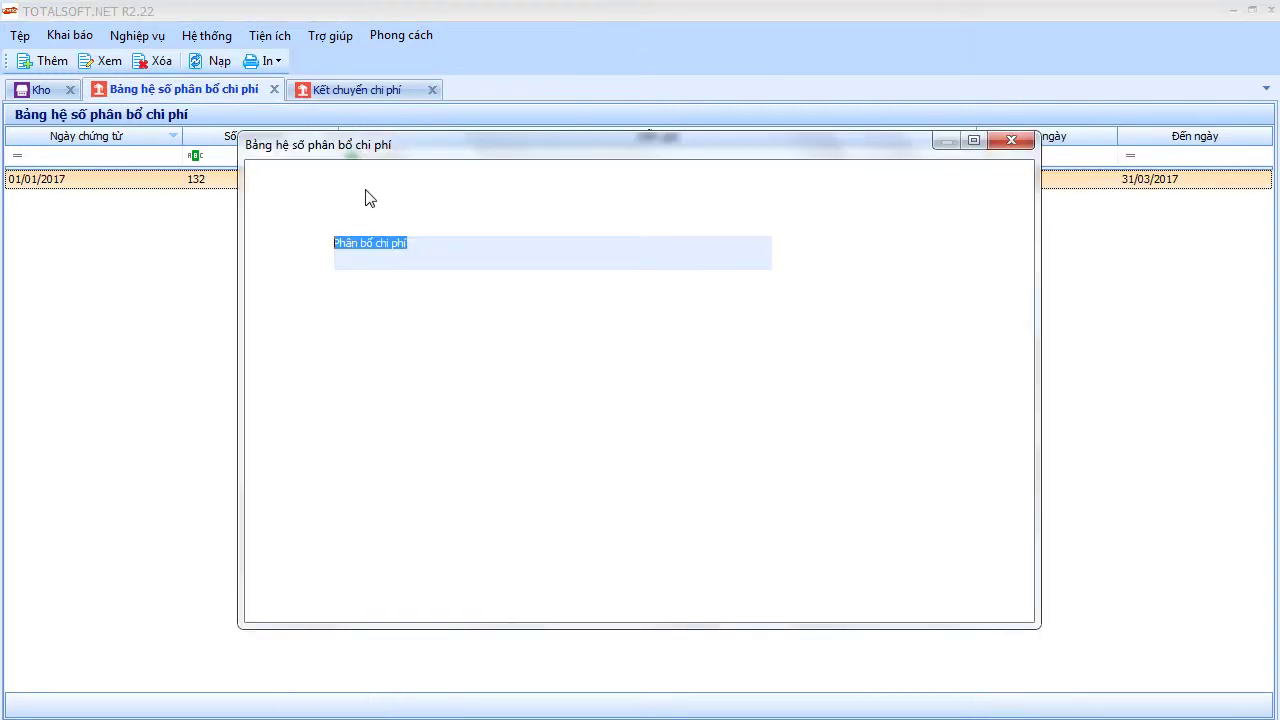
left_click_drag(572, 284, 490, 284)
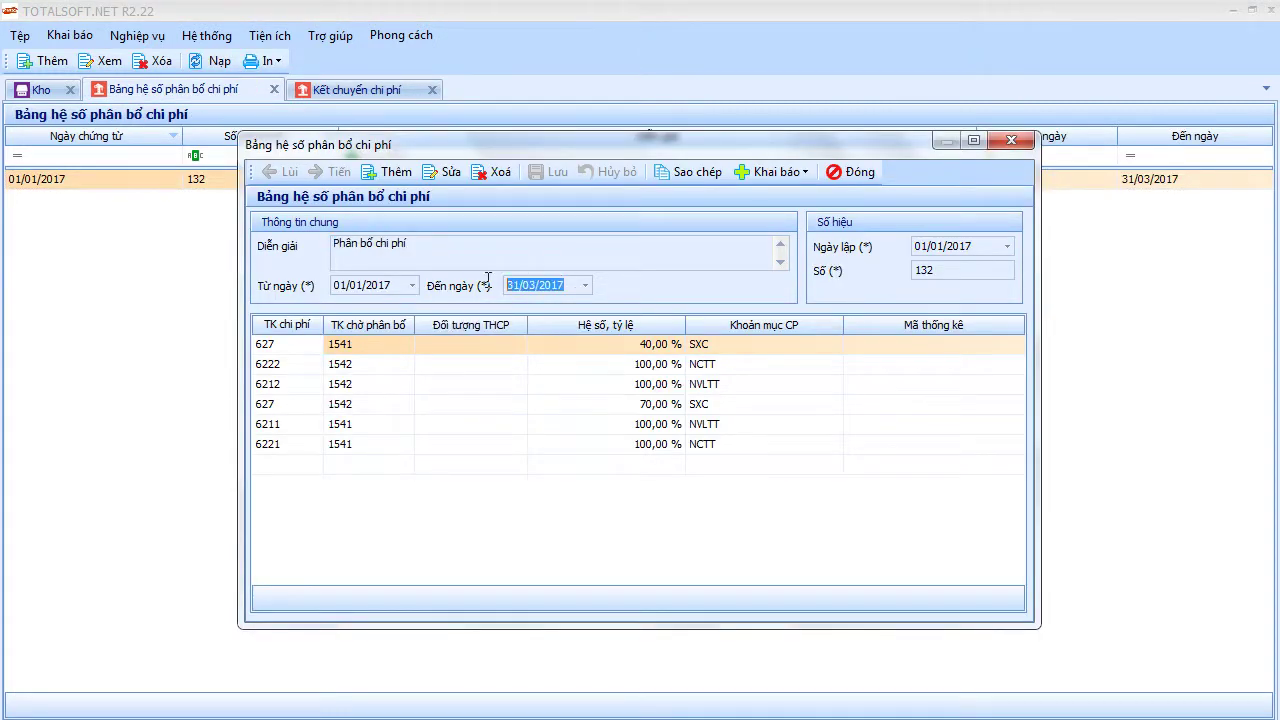
left_click_drag(568, 285, 478, 286)
left_click(850, 172)
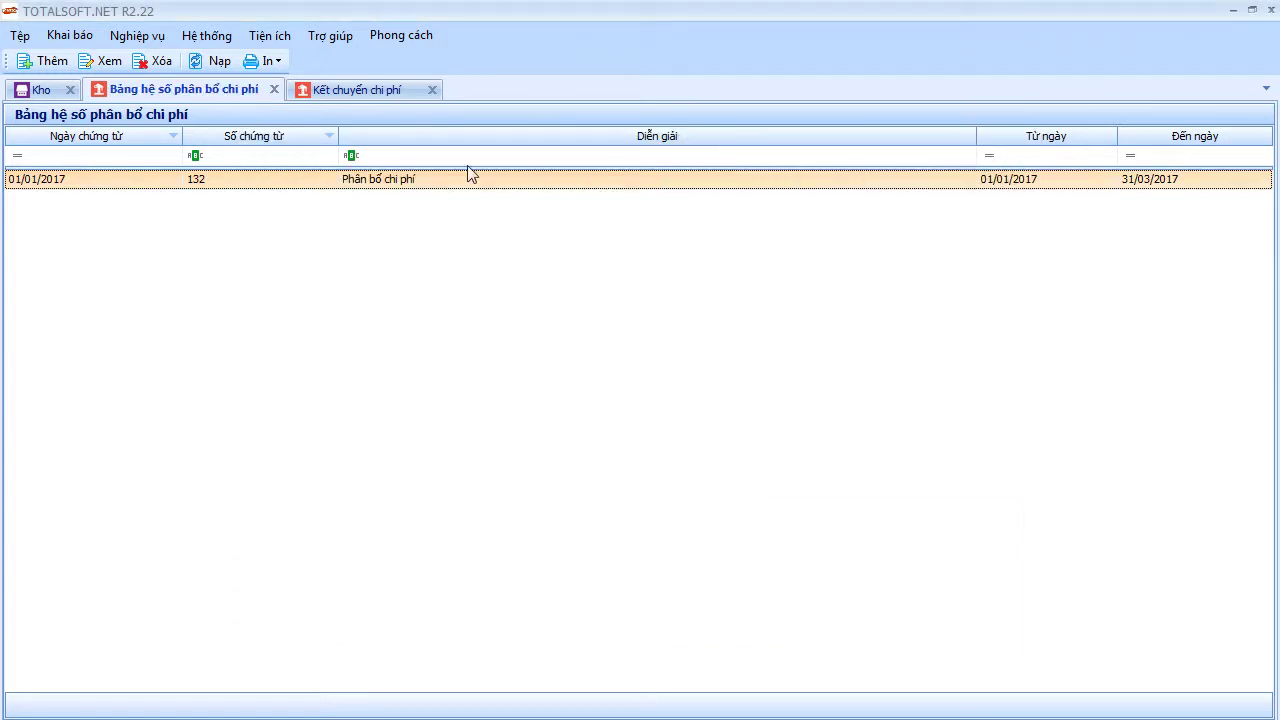
Start a new cost transfer voucher and set its posting date to 31/03/2017.
left_click(372, 89)
right_click(331, 223)
left_click(360, 230)
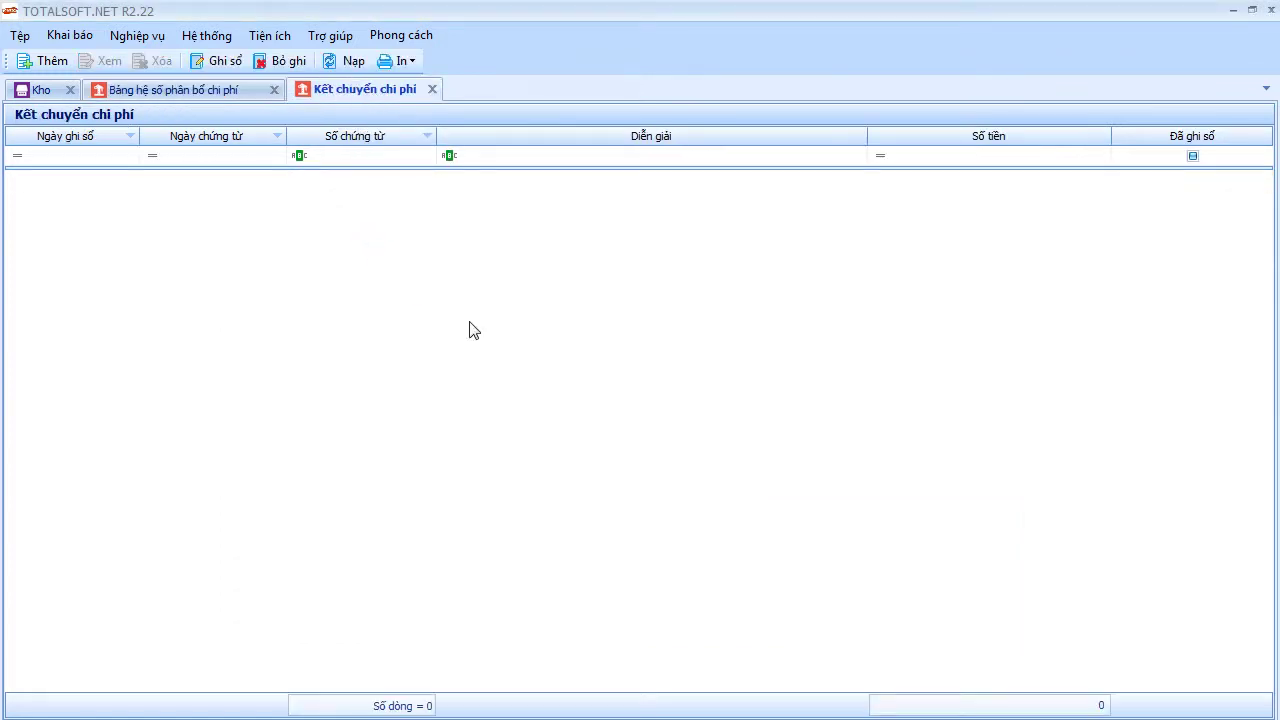
type("3103")
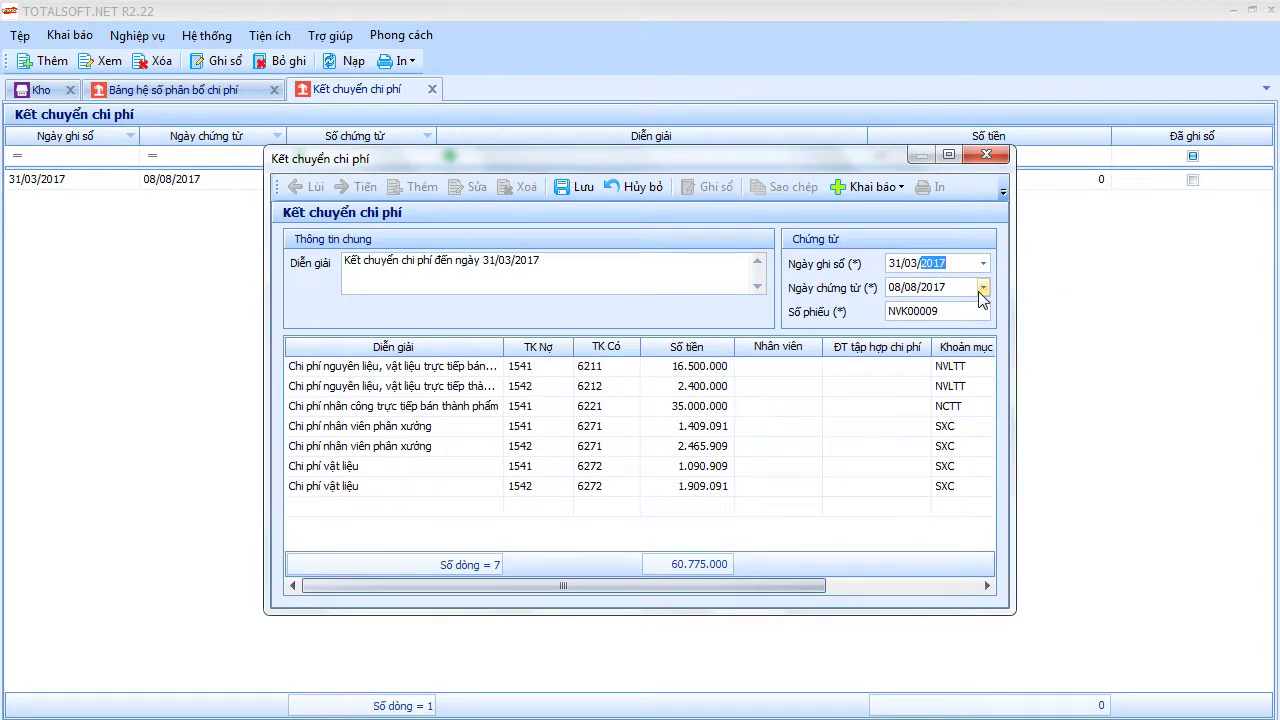
Set the posting month to 08 to compare the generated rows, and set the posting date back to 31/03/2017.
key("Left")
type("08")
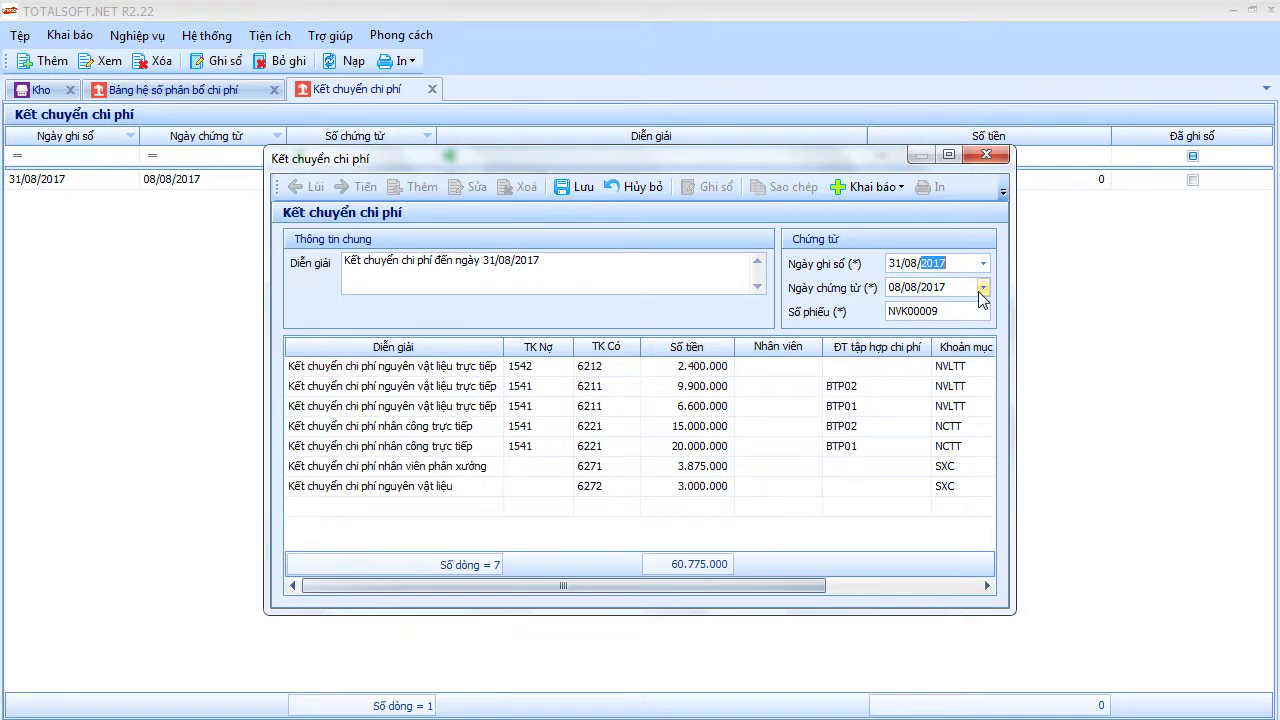
key("Left")
type("31/03/")
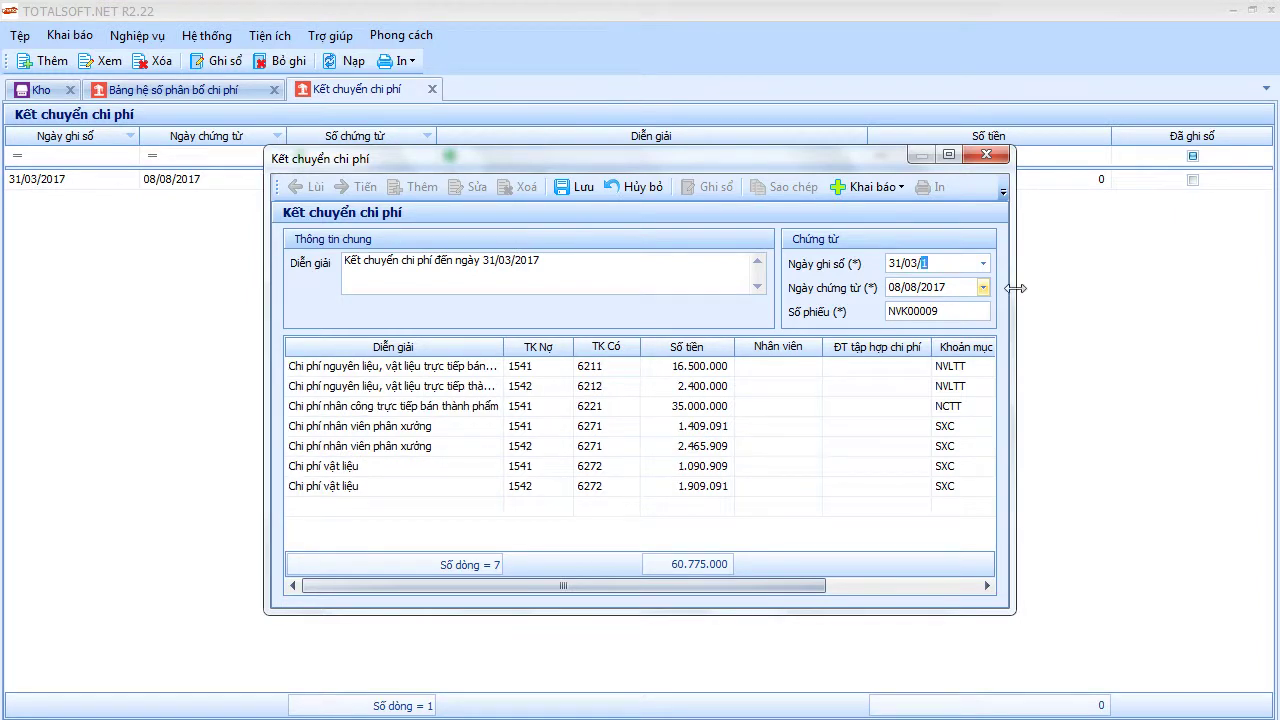
type("201")
Set the voucher's document date to 31/03/2017 and go to the first detail row.
key("Tab")
type("3103")
key("Tab")
key("Tab")
key("Tab")
key("Tab")
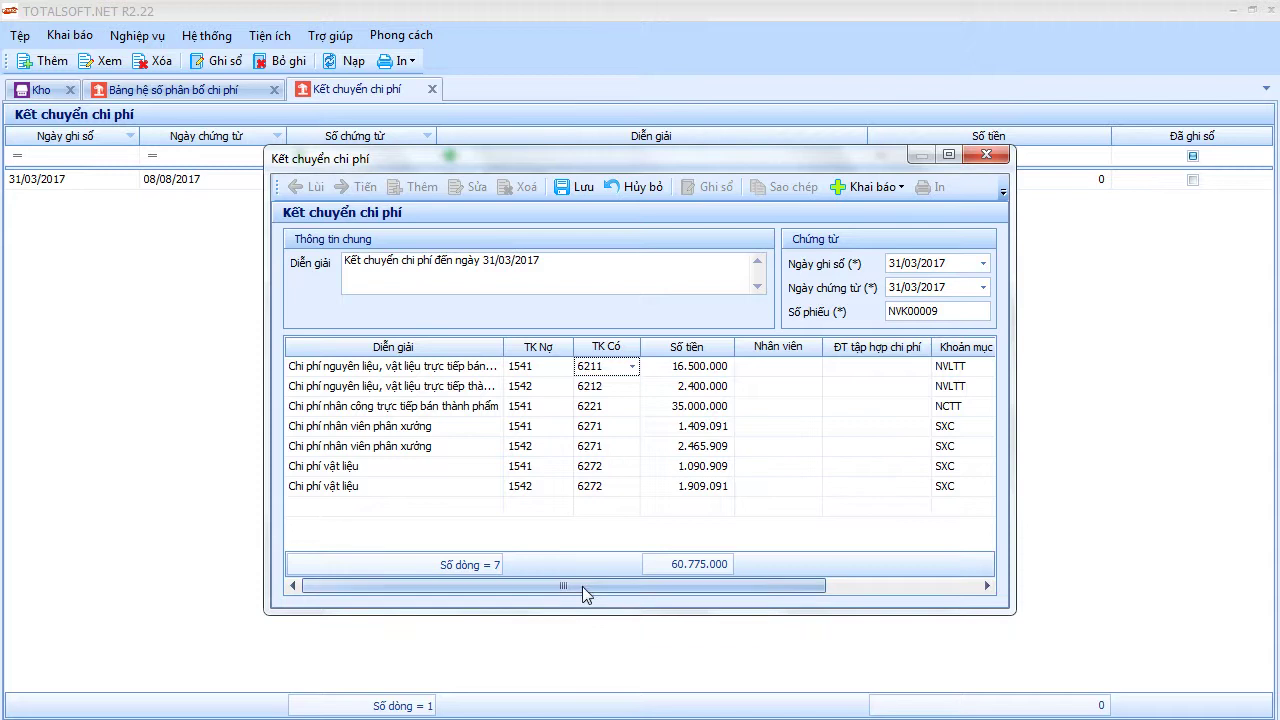
Review all columns of the cost transfer rows and close the voucher without saving it.
left_click_drag(561, 600, 680, 589)
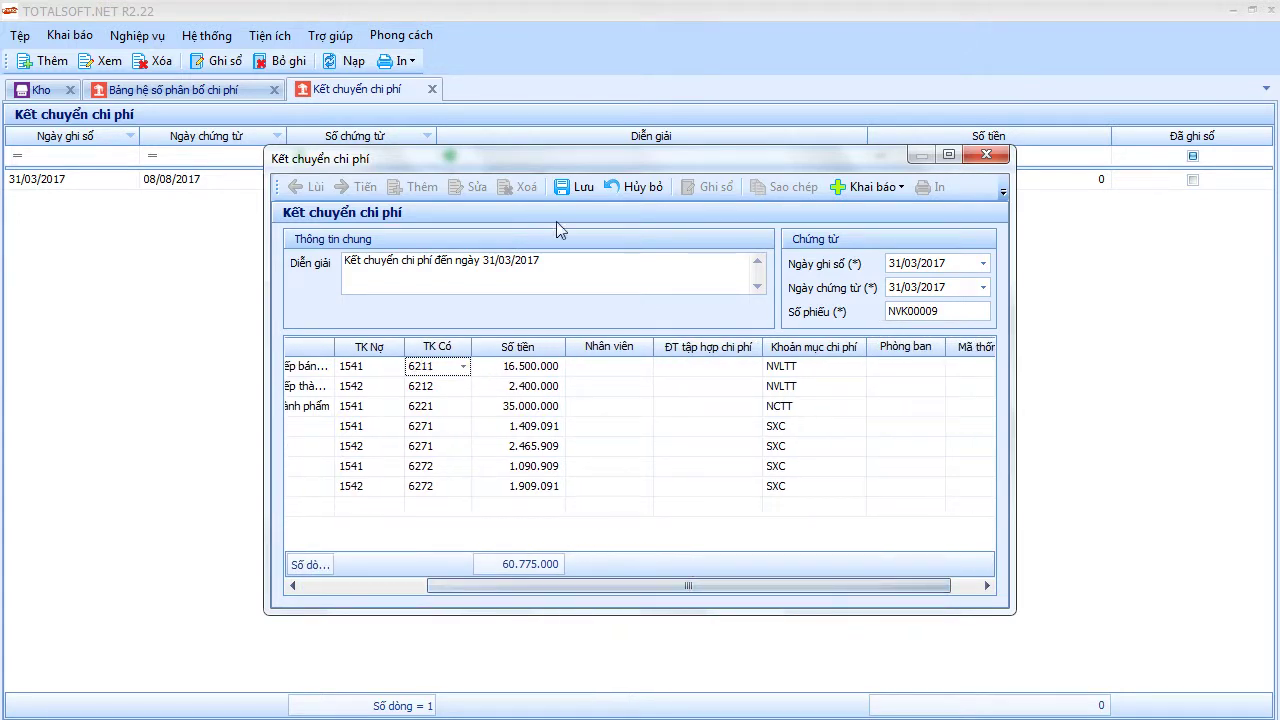
left_click_drag(631, 590, 663, 589)
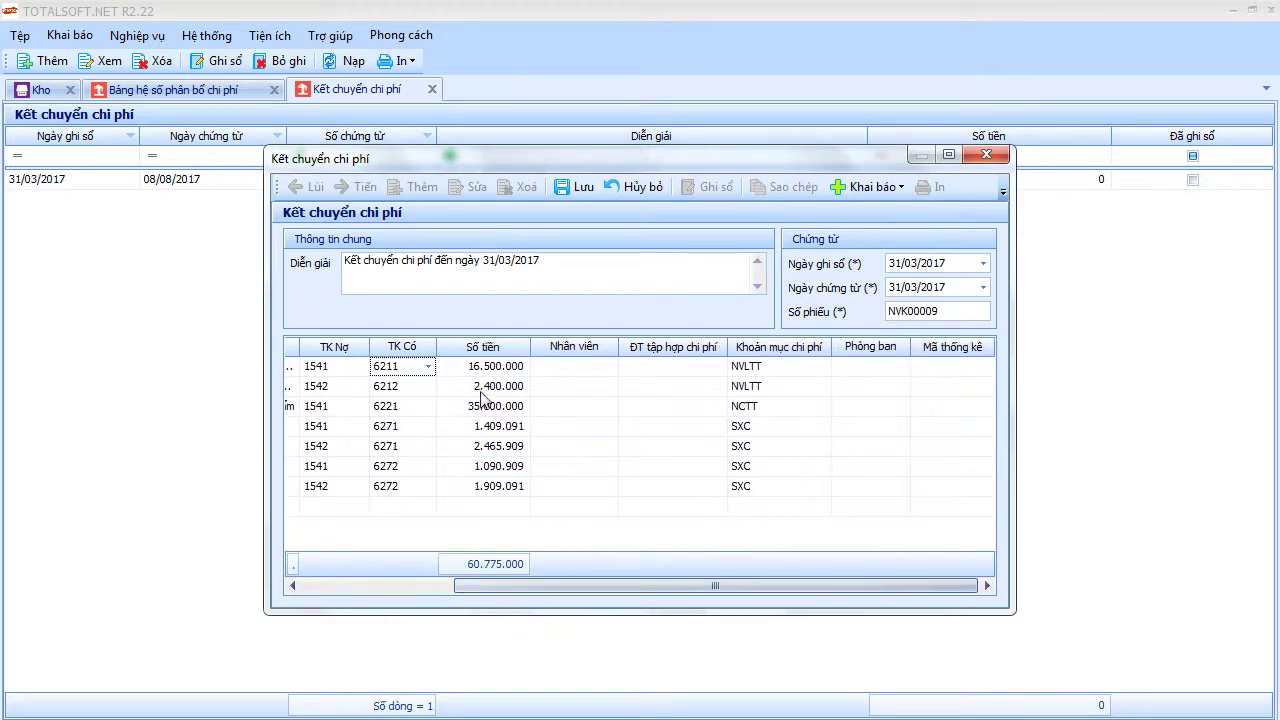
left_click_drag(598, 588, 440, 586)
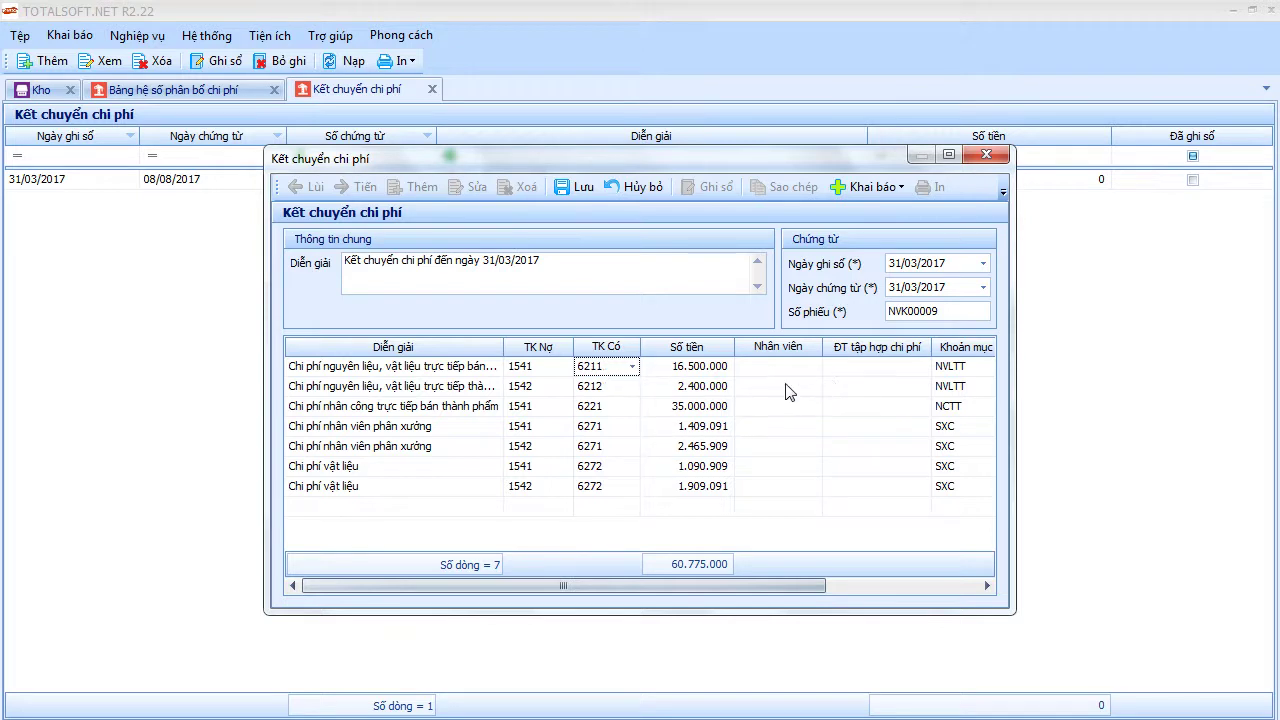
left_click(986, 155)
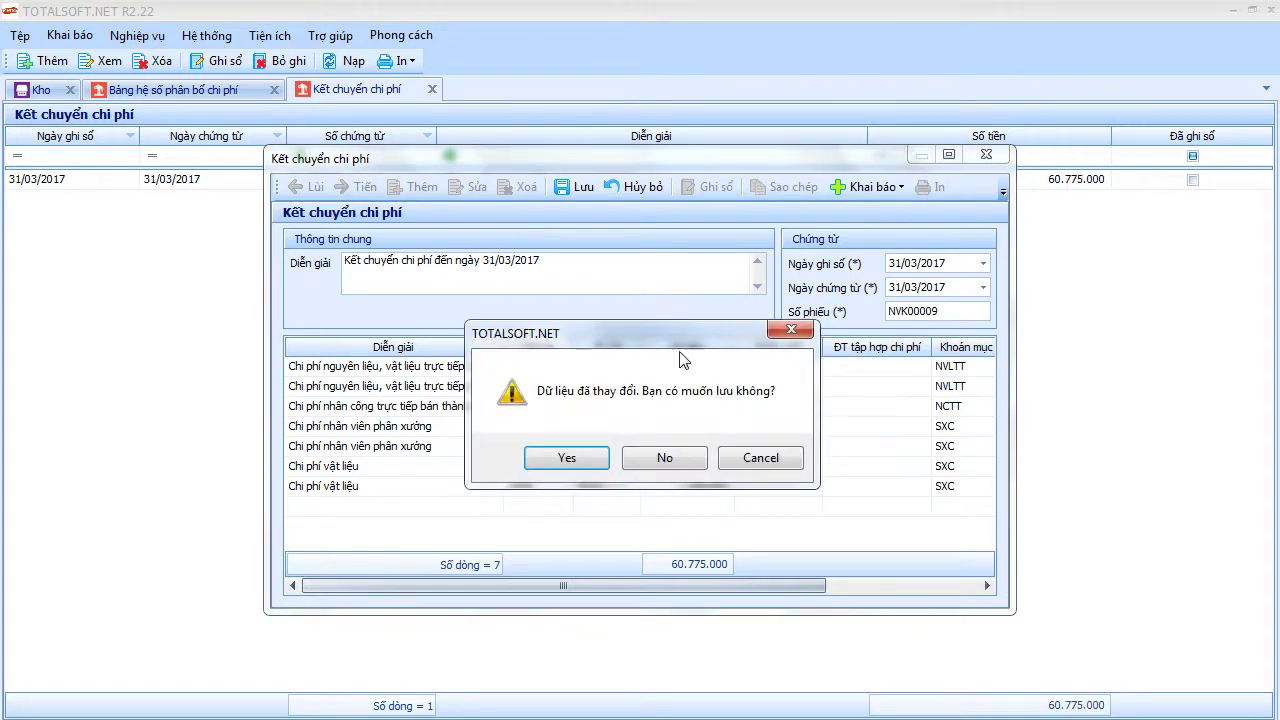
left_click(653, 468)
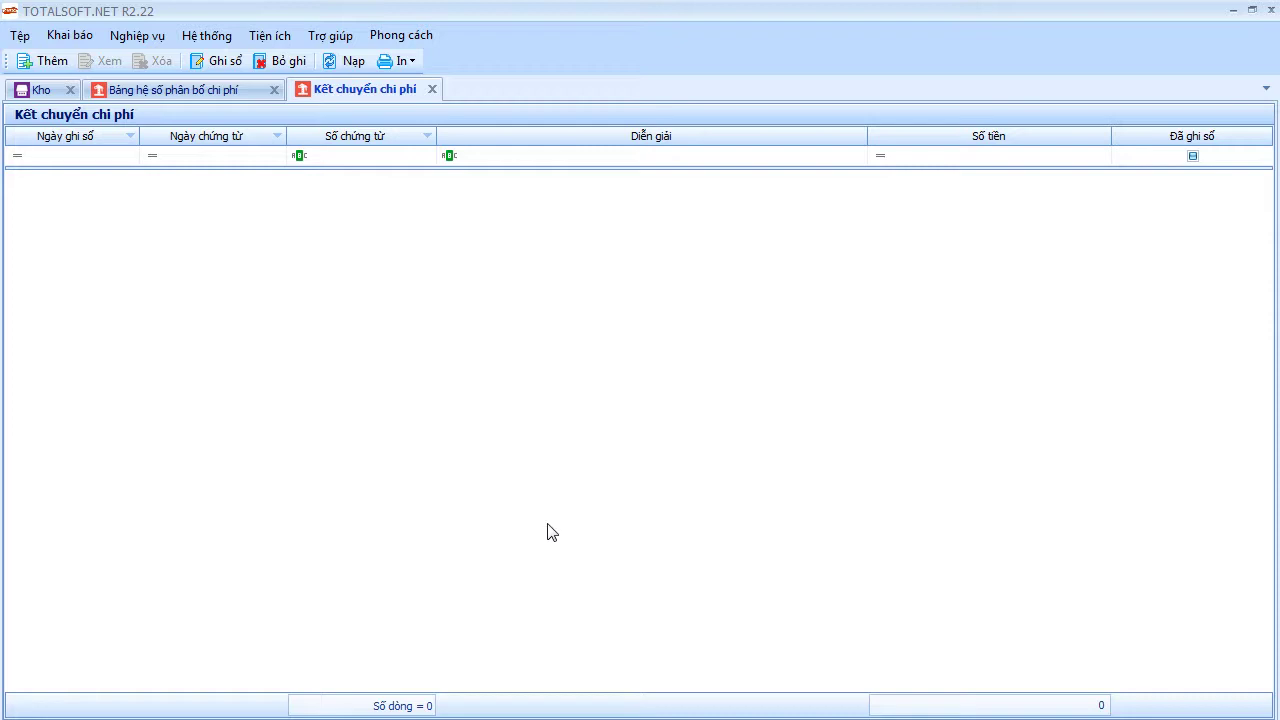
Close the cost transfer list and the allocation coefficient table list.
left_click(201, 92)
left_click(390, 92)
left_click(432, 90)
left_click(272, 90)
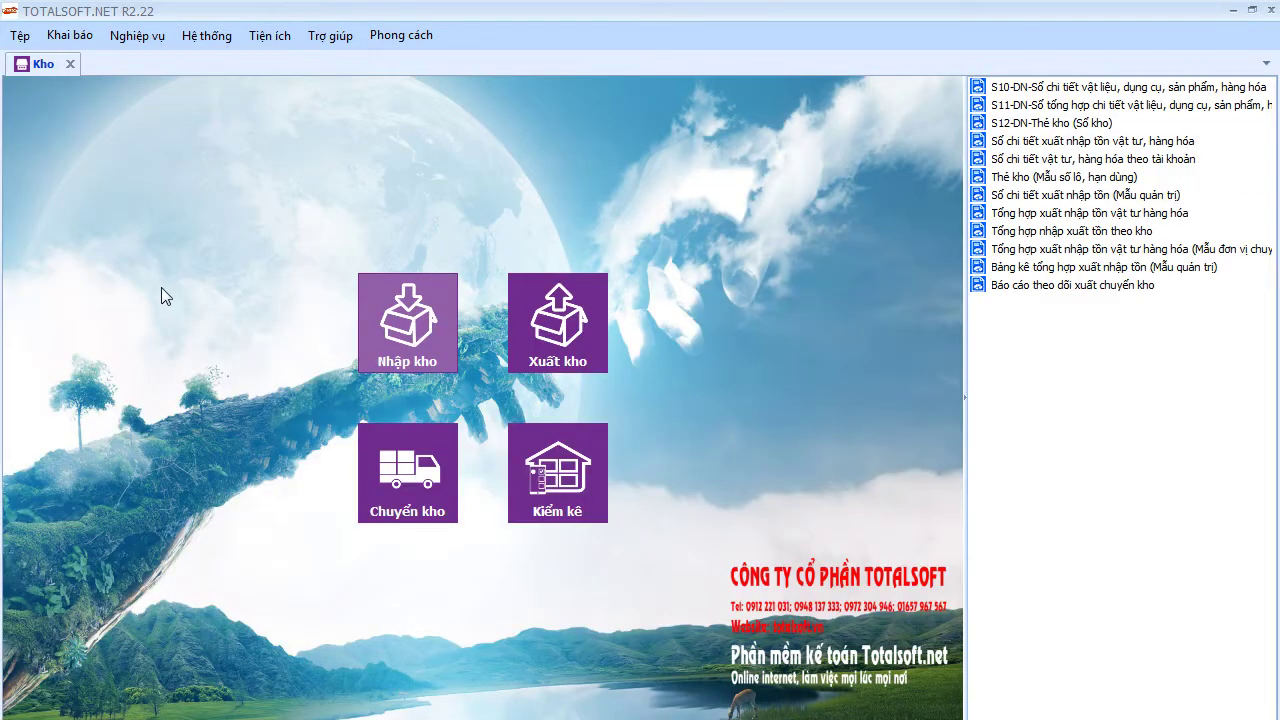
left_click(145, 34)
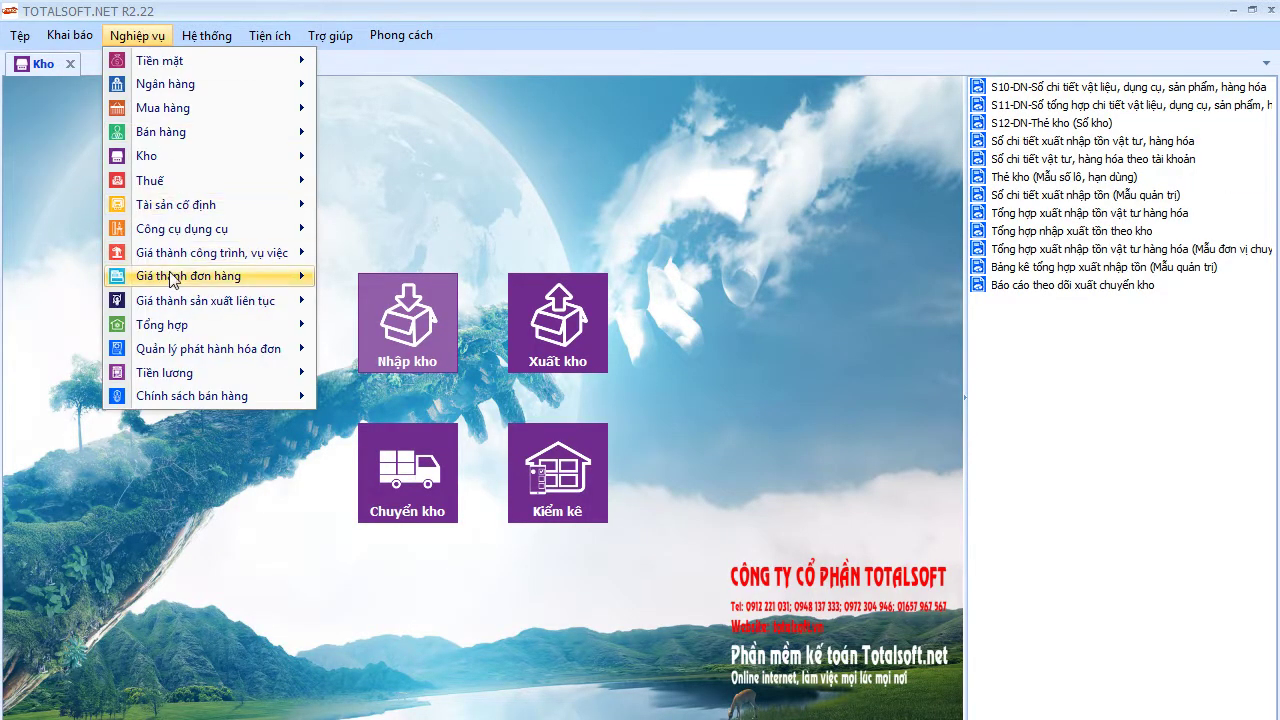
mouse_move(170, 280)
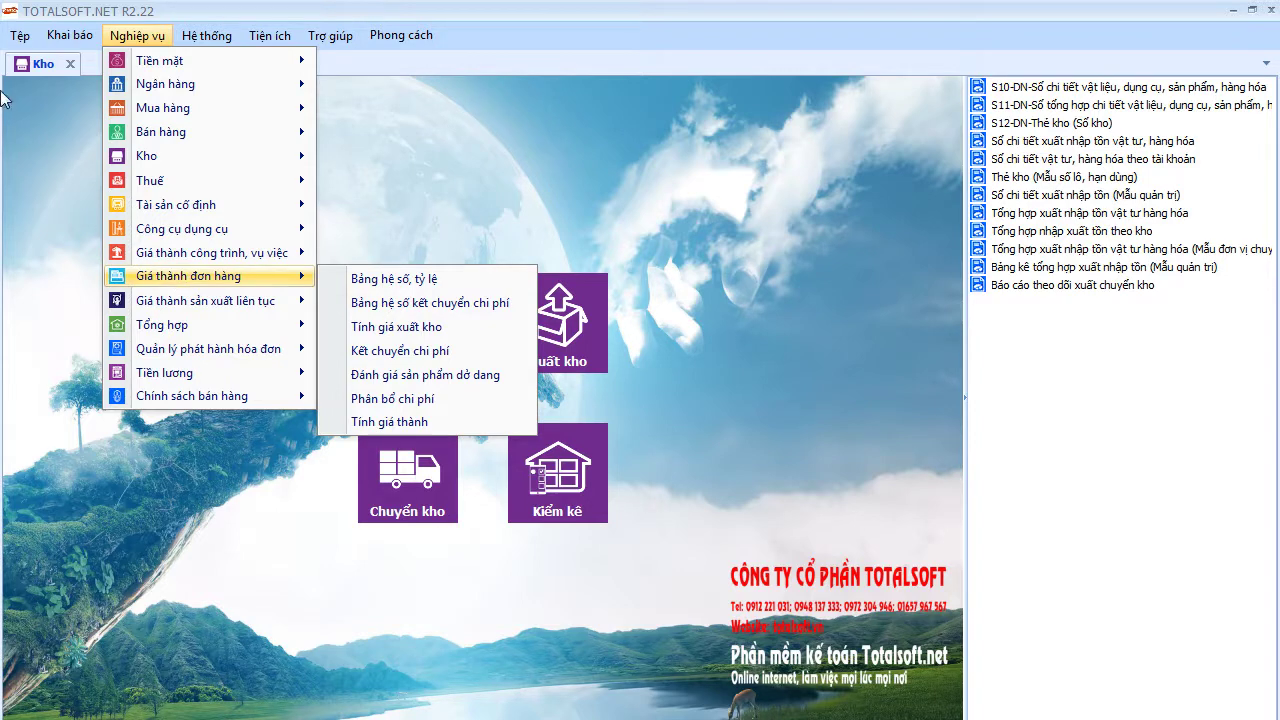
left_click(543, 157)
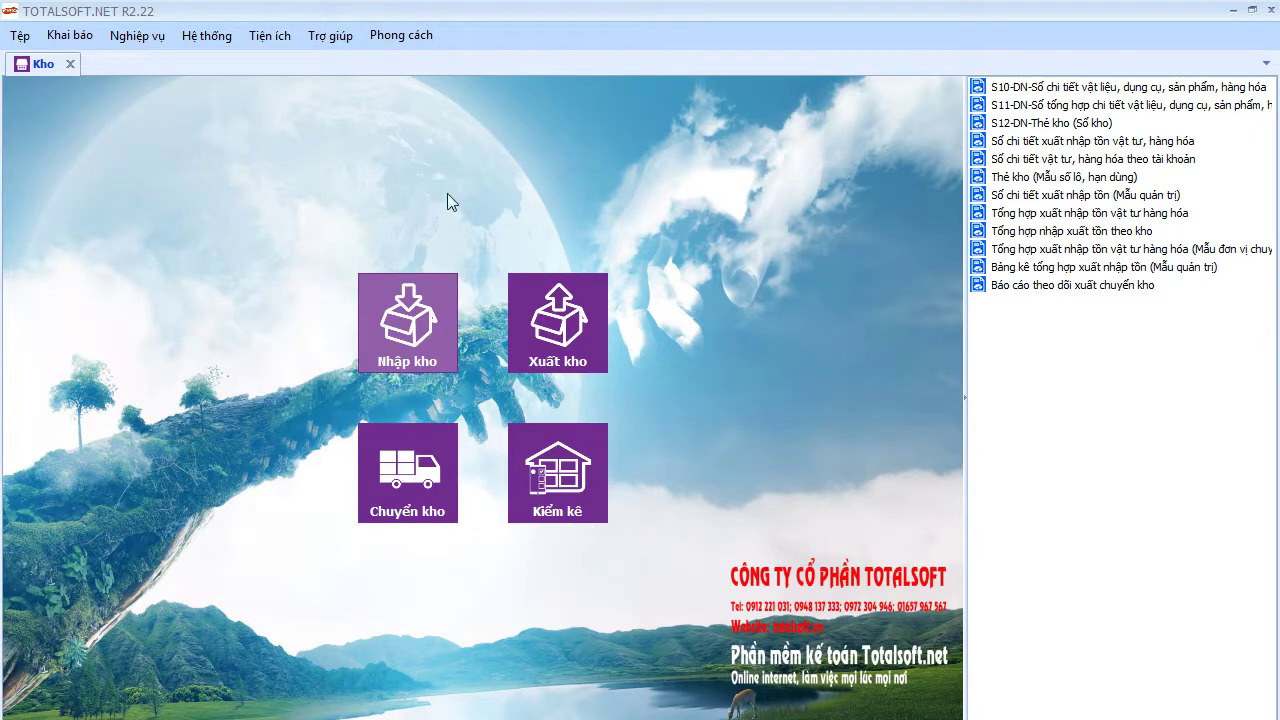
Open the cost transfer coefficient table list under continuous production costing and open its "Phân bổ chi phí" record.
left_click(137, 36)
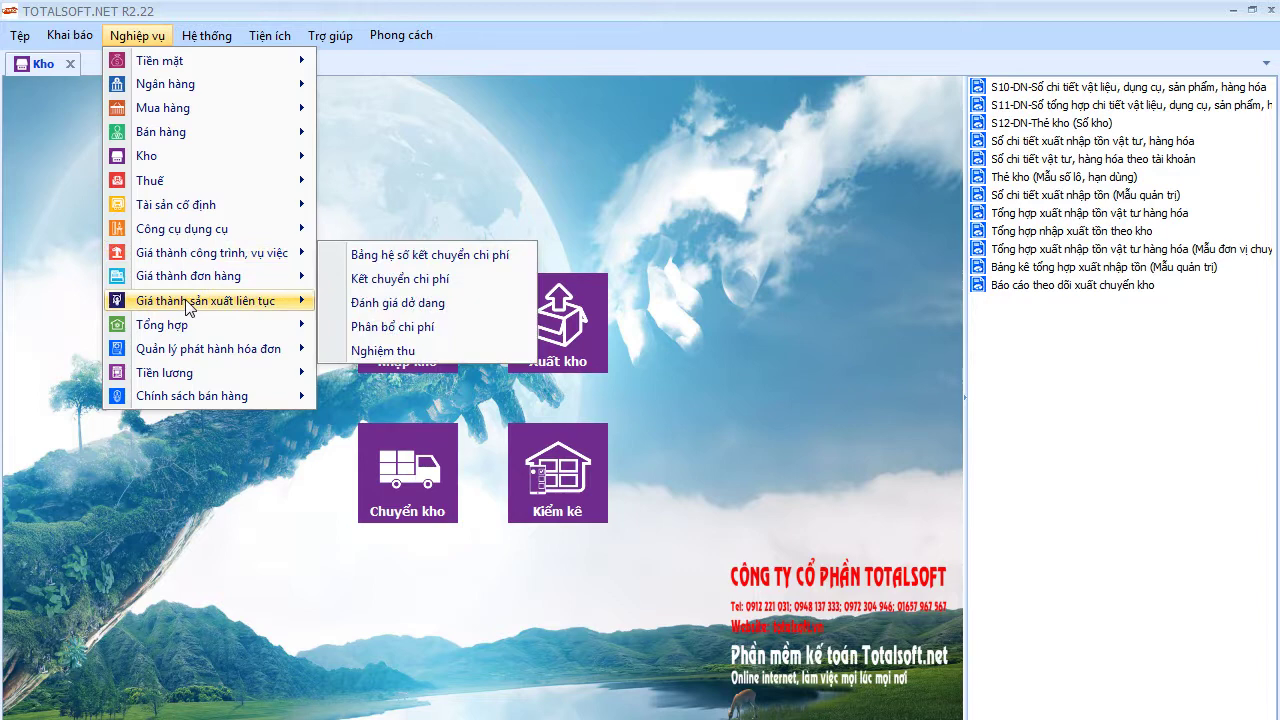
mouse_move(186, 303)
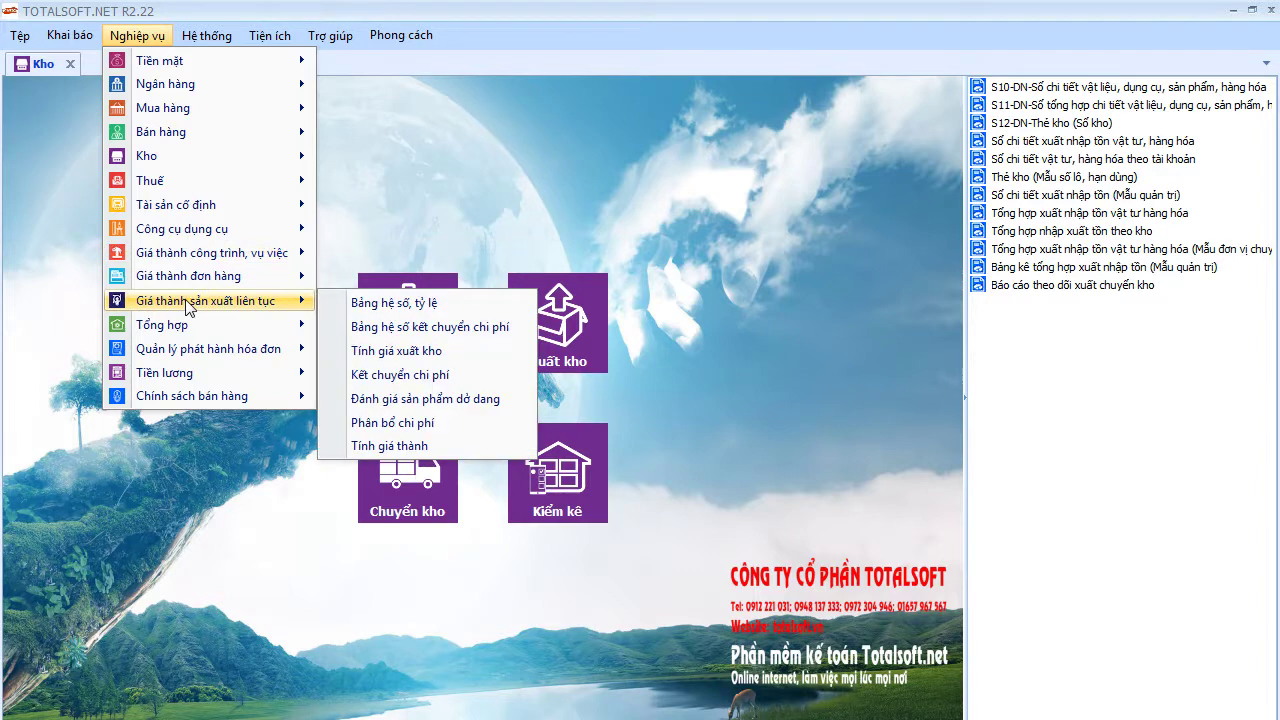
left_click(400, 330)
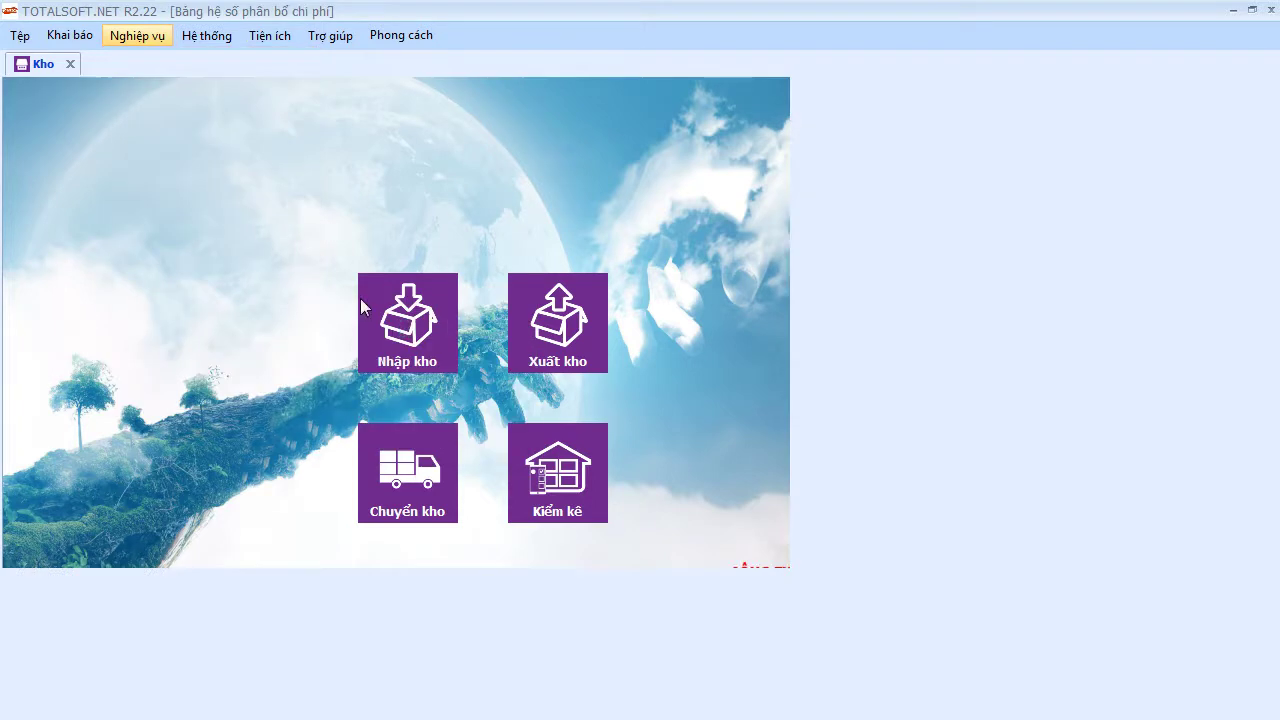
right_click(252, 185)
left_click(217, 178)
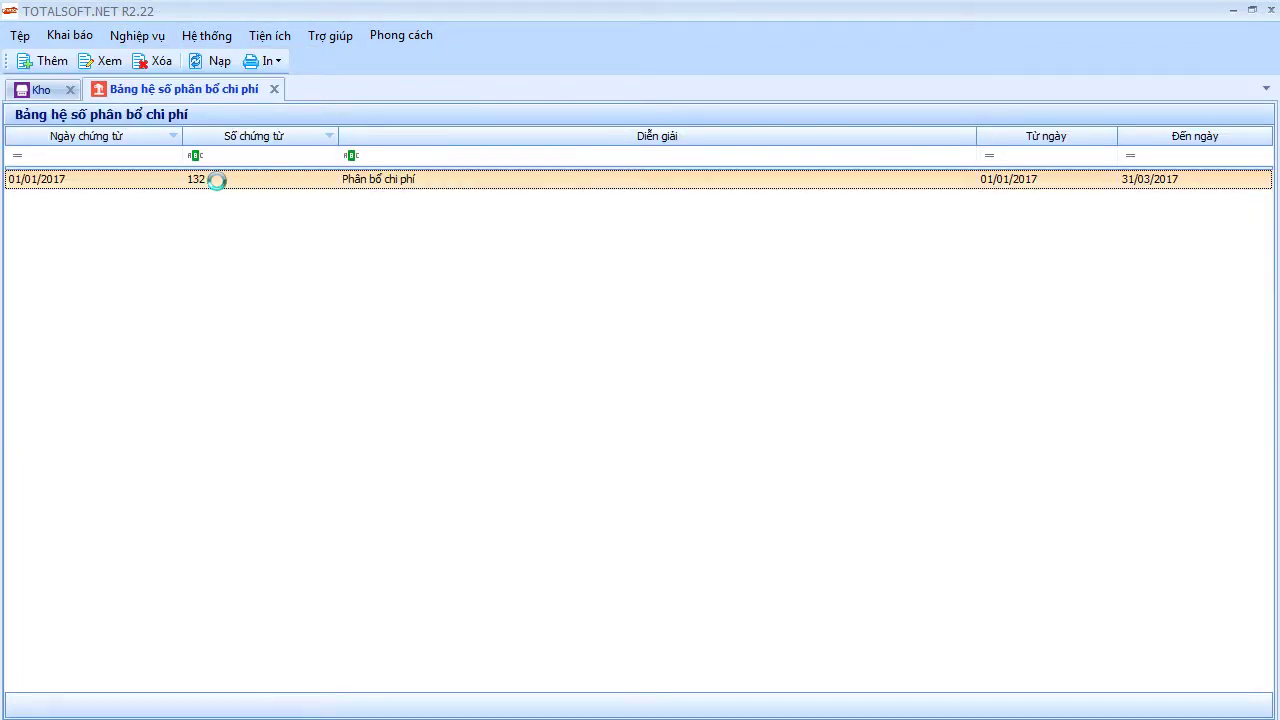
double_click(223, 178)
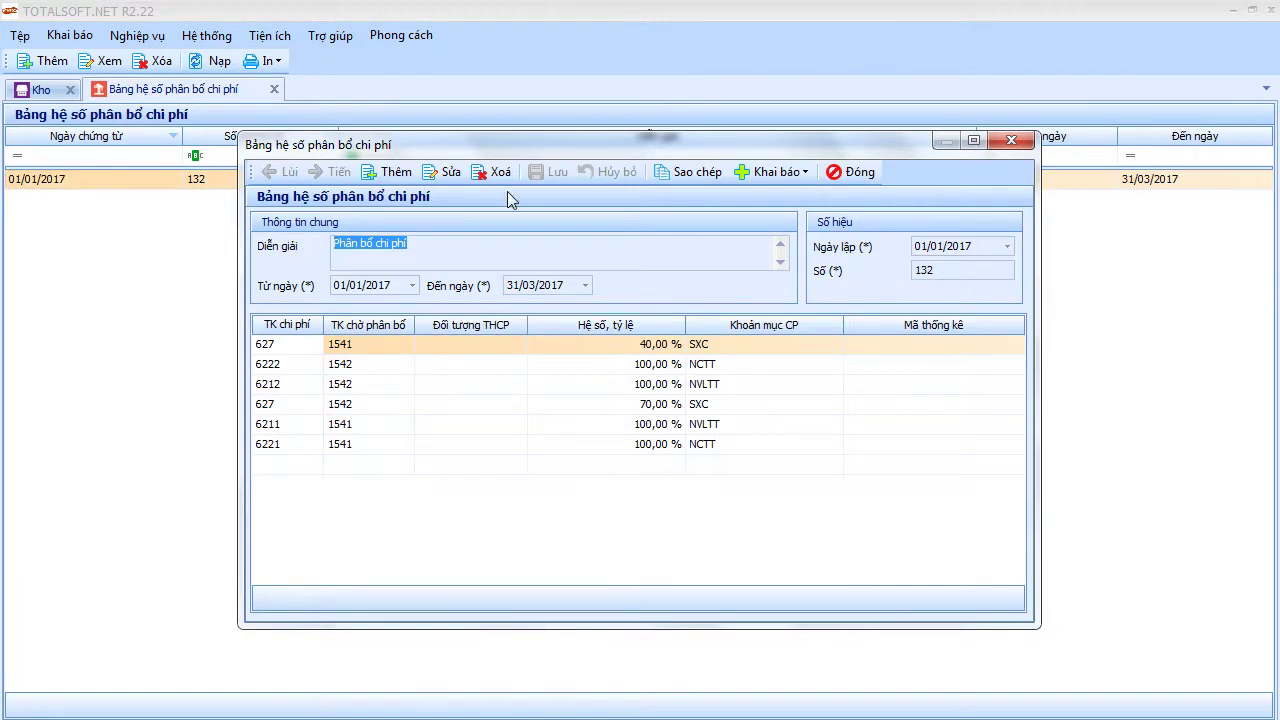
Delete the detail rows for accounts 6211, 6221, 6212 and 6222 from the allocation coefficient record, save it and close the list.
left_click(449, 175)
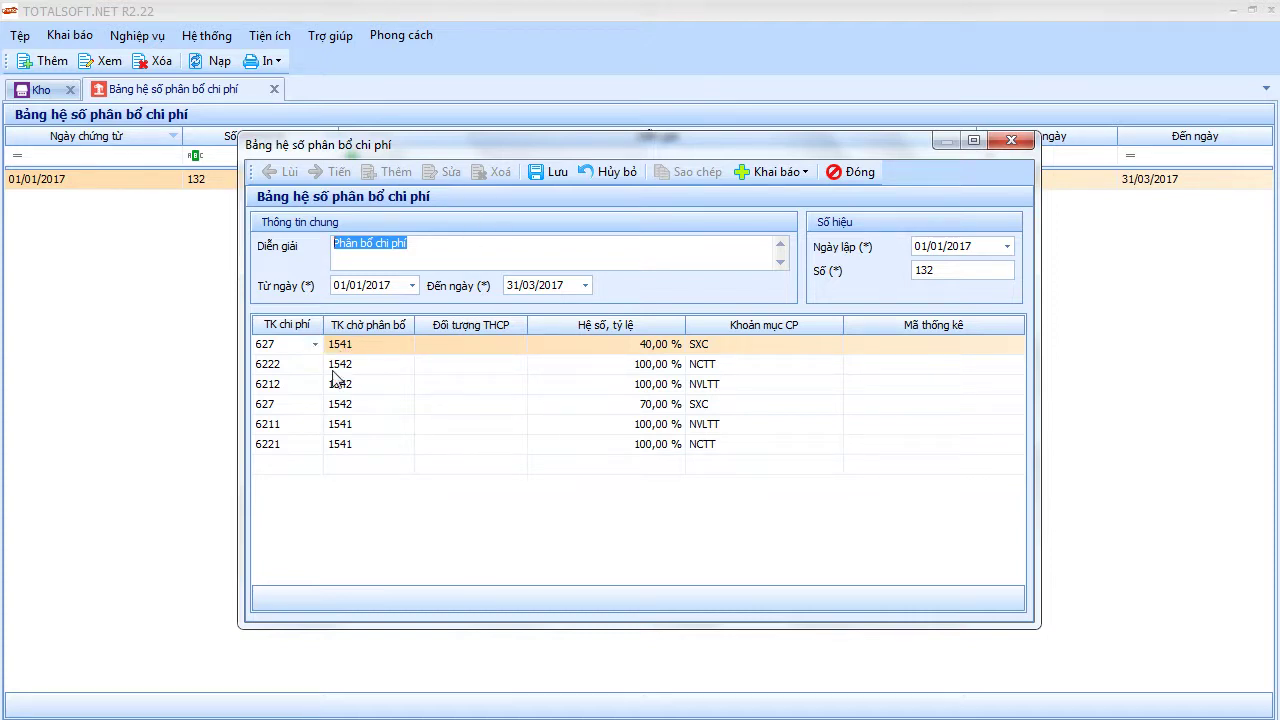
left_click(478, 368)
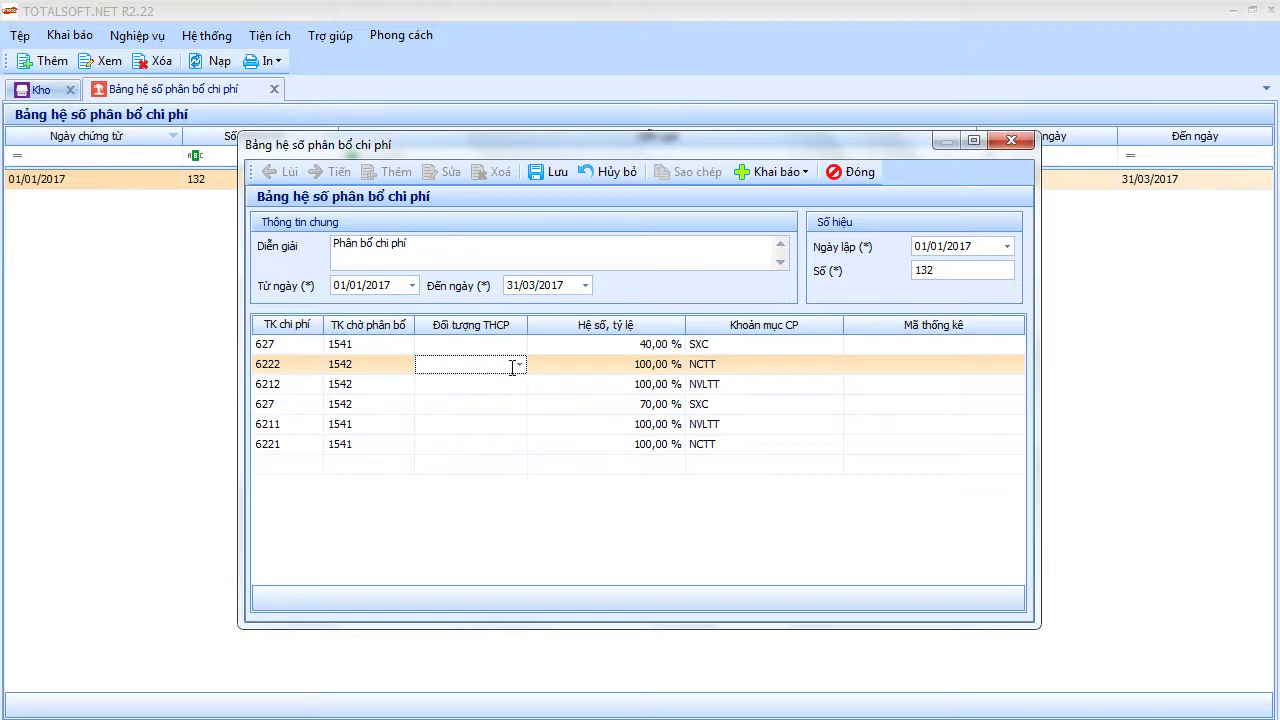
left_click(363, 425)
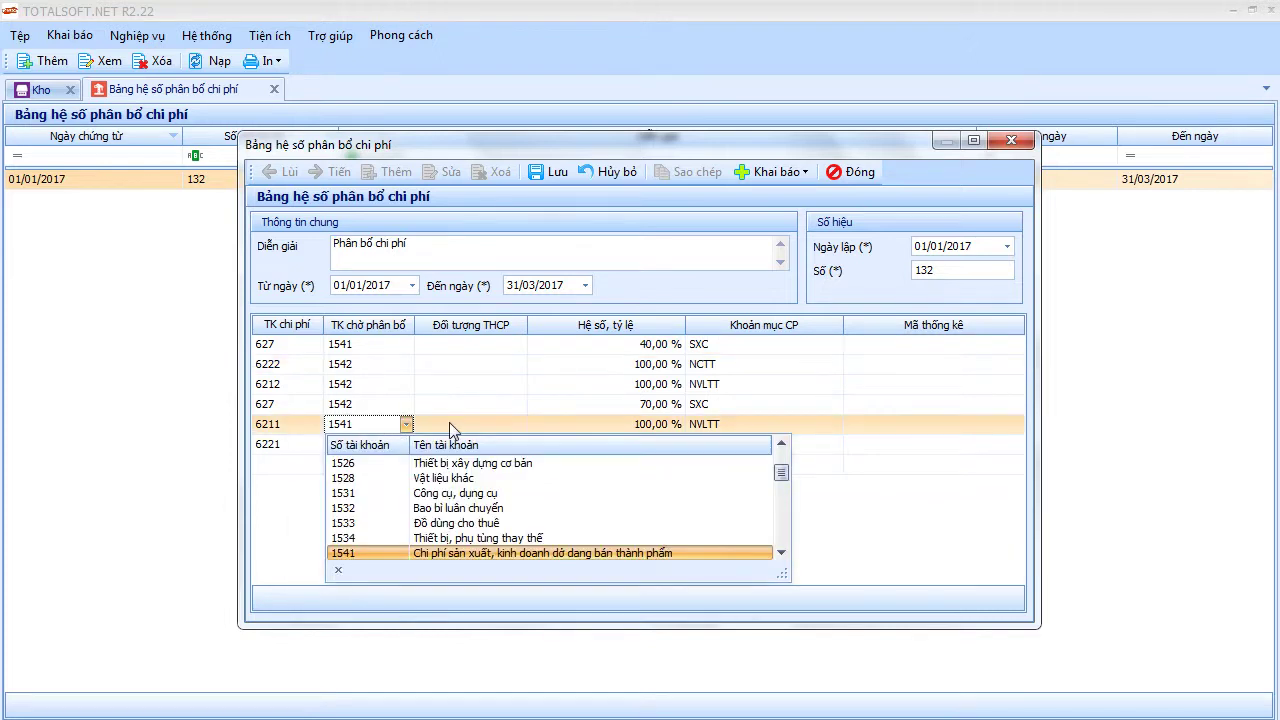
left_click(269, 517)
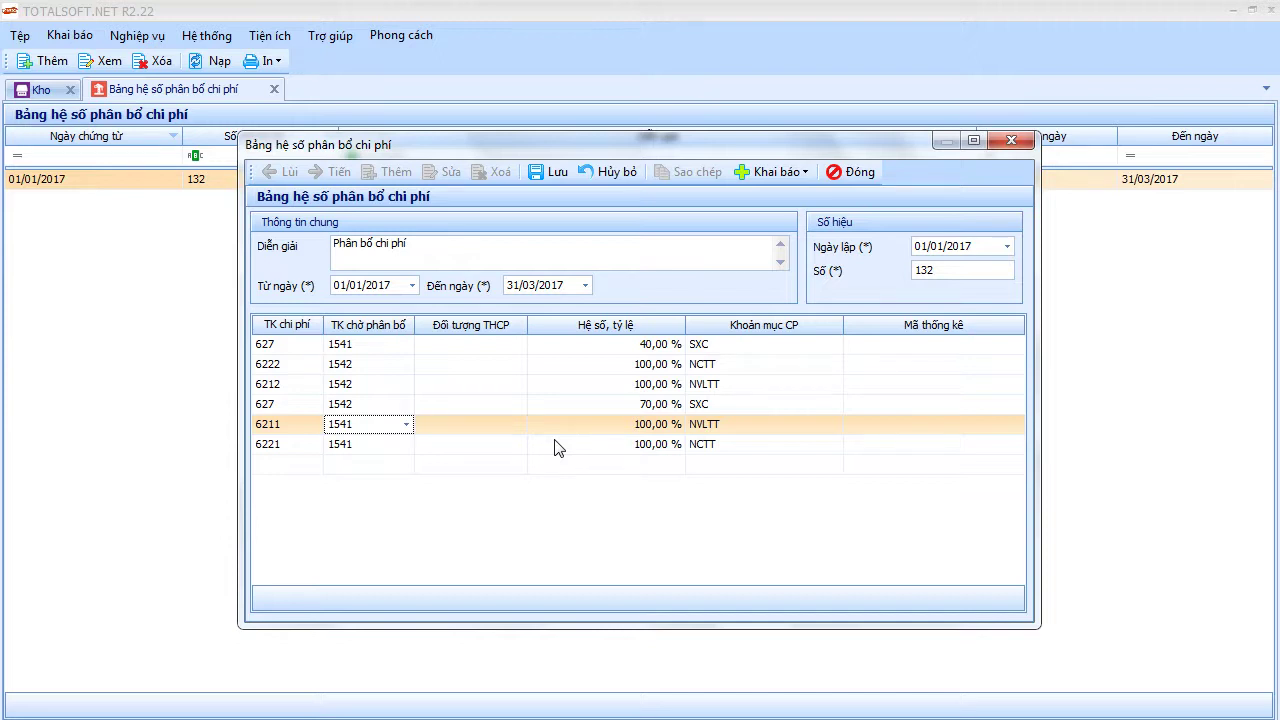
left_click(286, 444, "ctrl")
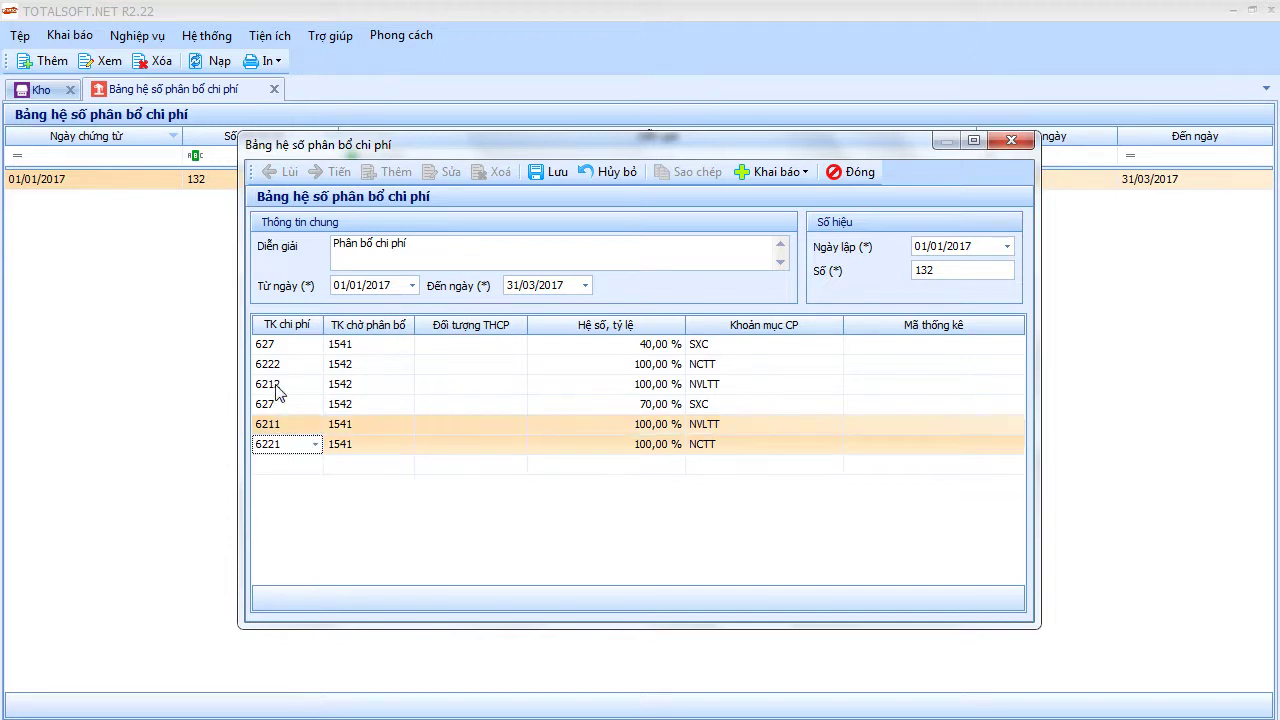
left_click(277, 386, "ctrl")
left_click(277, 370, "ctrl")
right_click(276, 370)
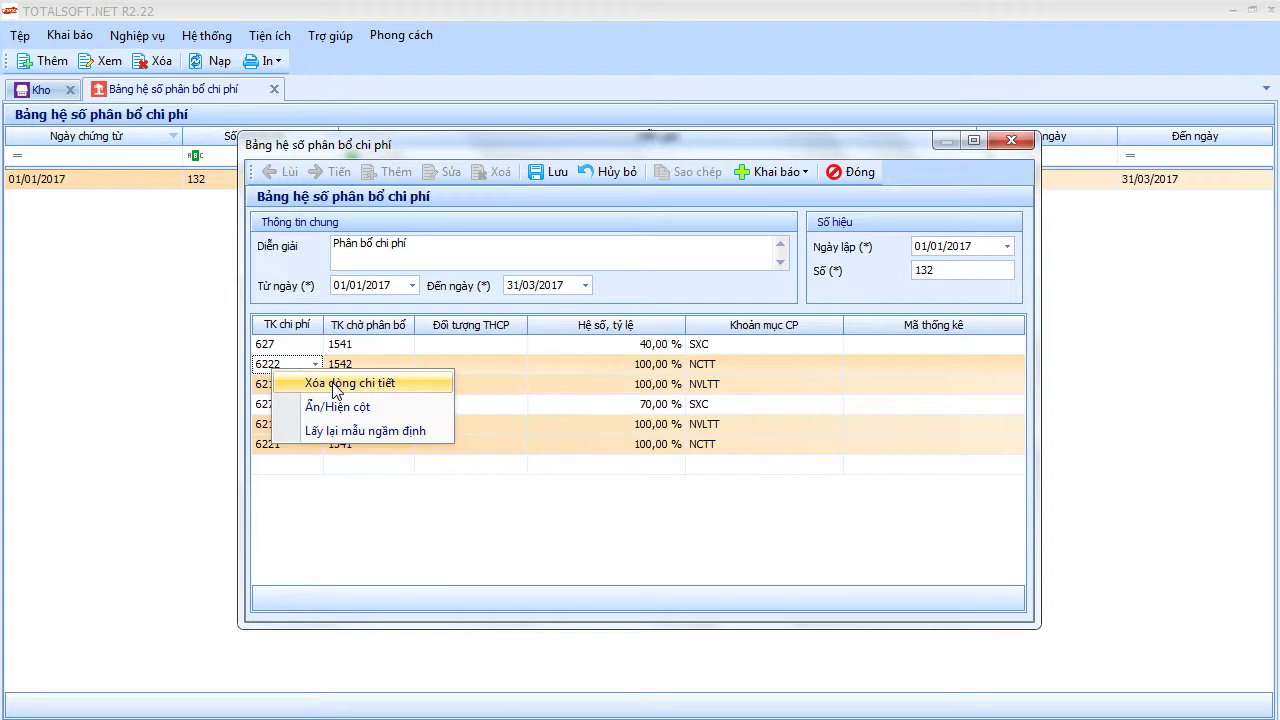
left_click(320, 379)
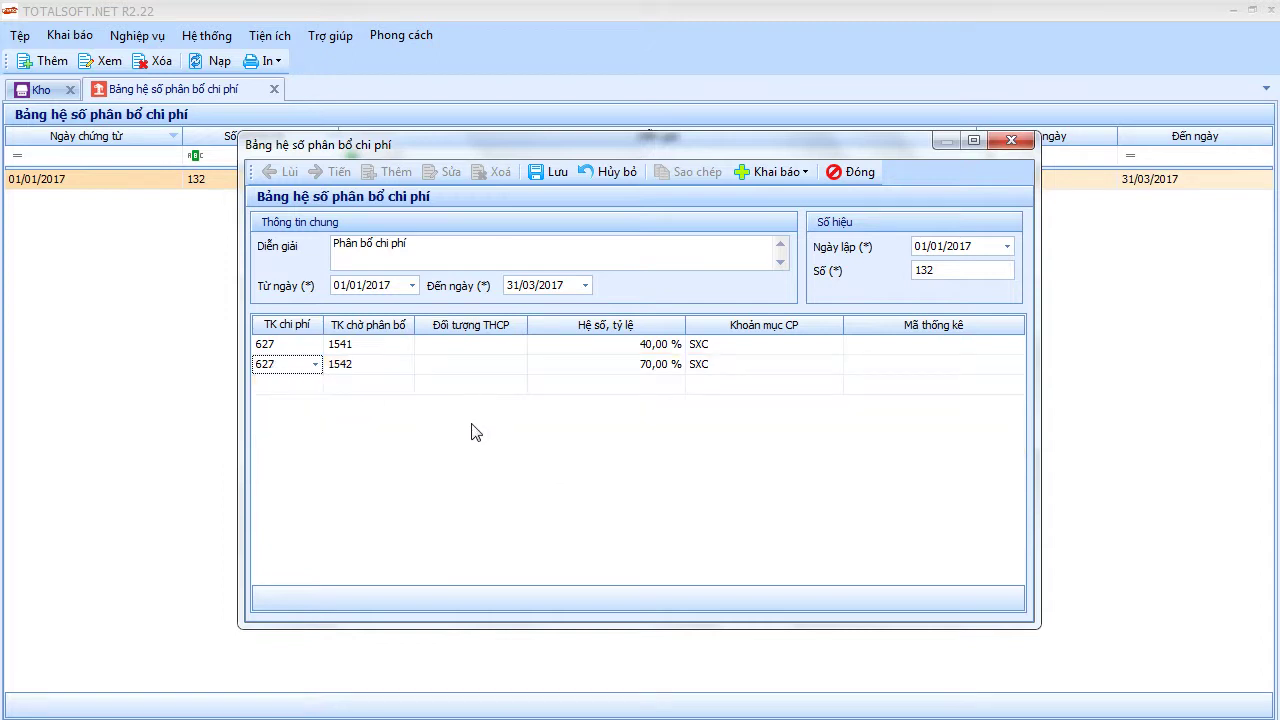
left_click(550, 172)
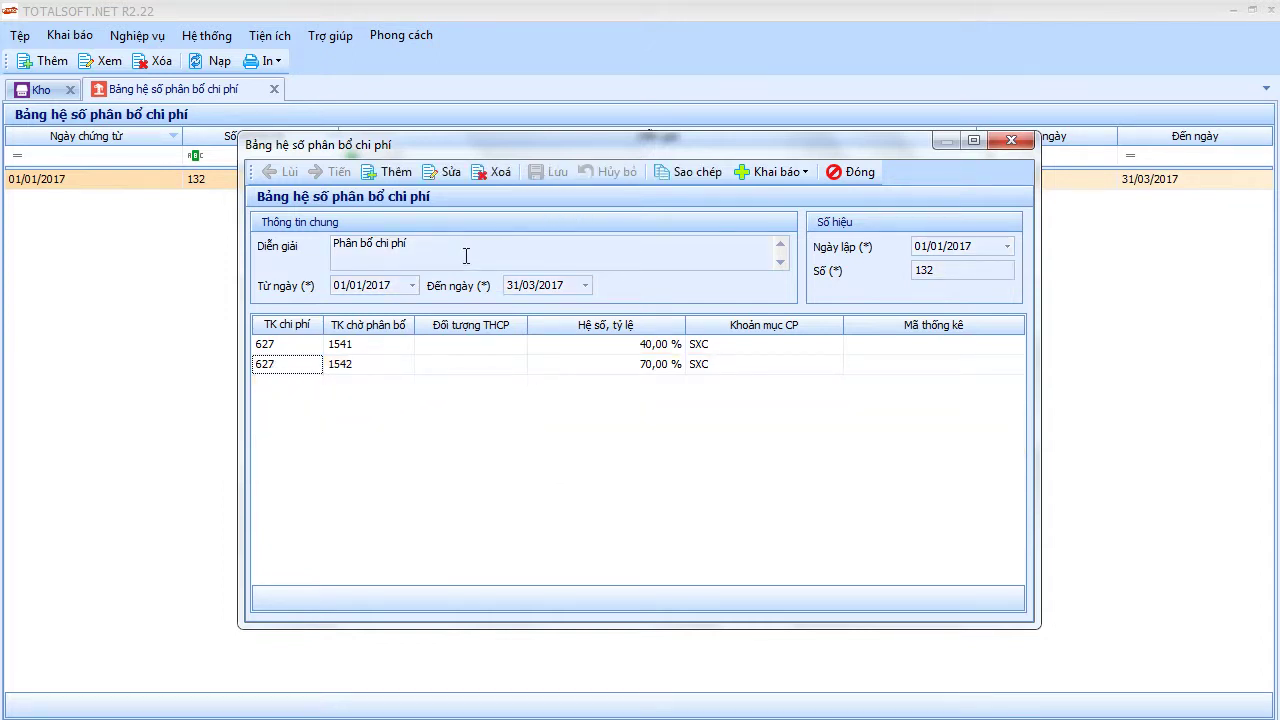
left_click(828, 176)
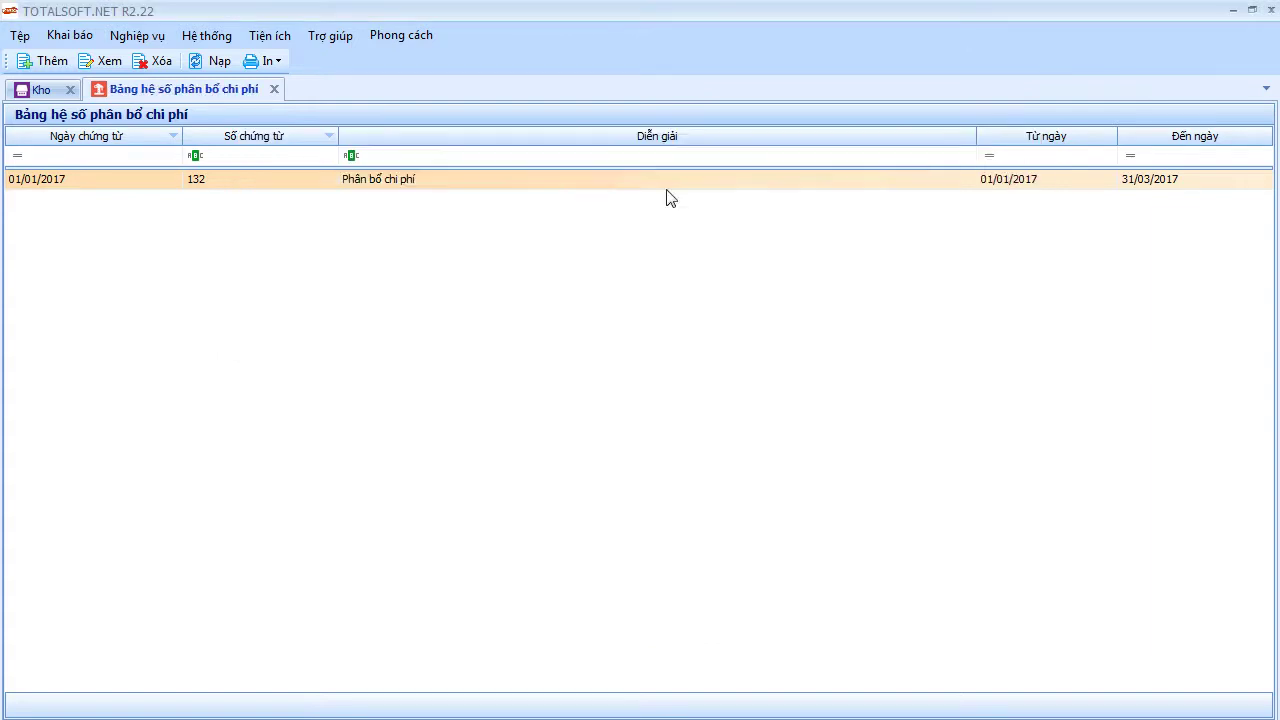
left_click(274, 89)
Generate a cost transfer voucher with posting date 31/03/2017, discard it unsaved and close the cost transfer list.
left_click(140, 37)
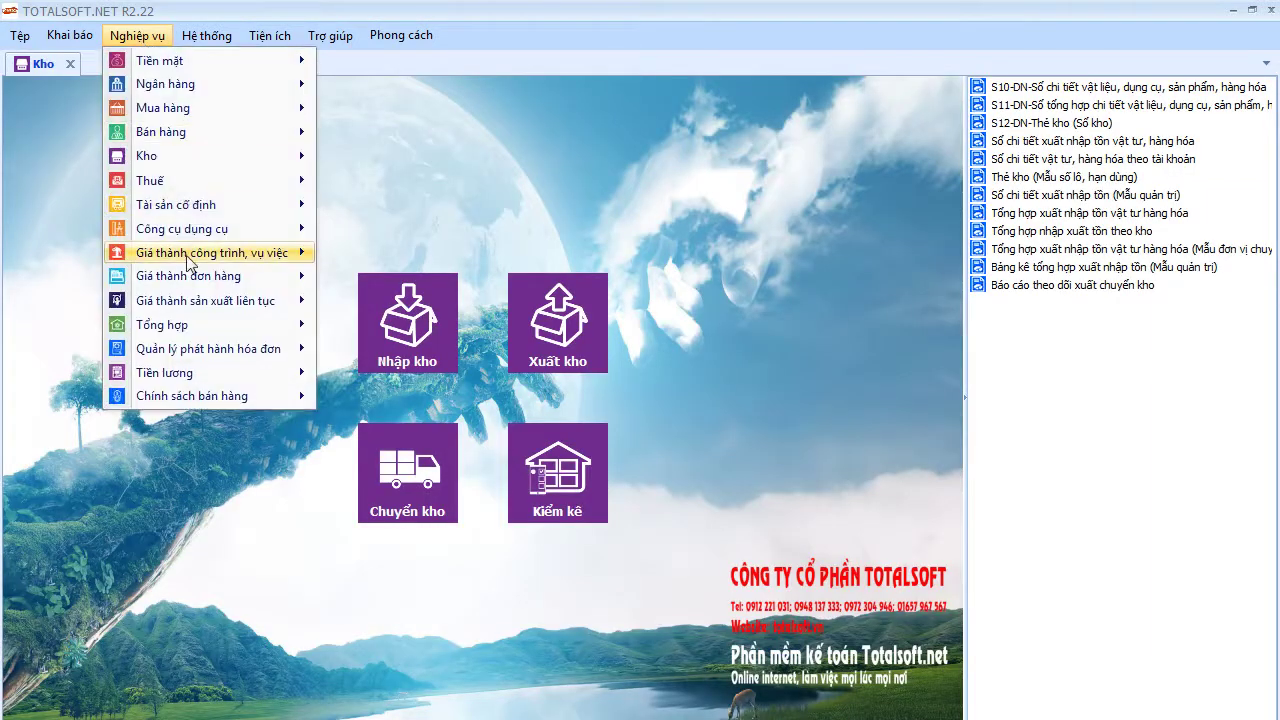
mouse_move(188, 300)
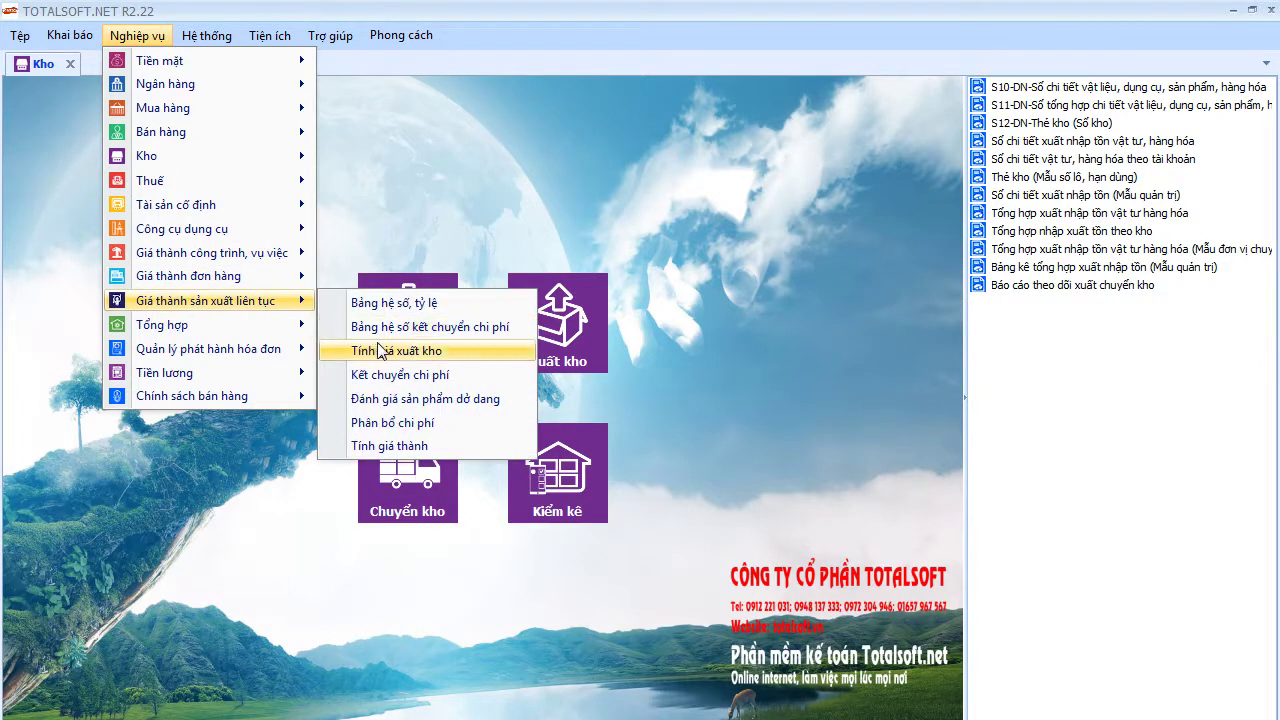
left_click(396, 376)
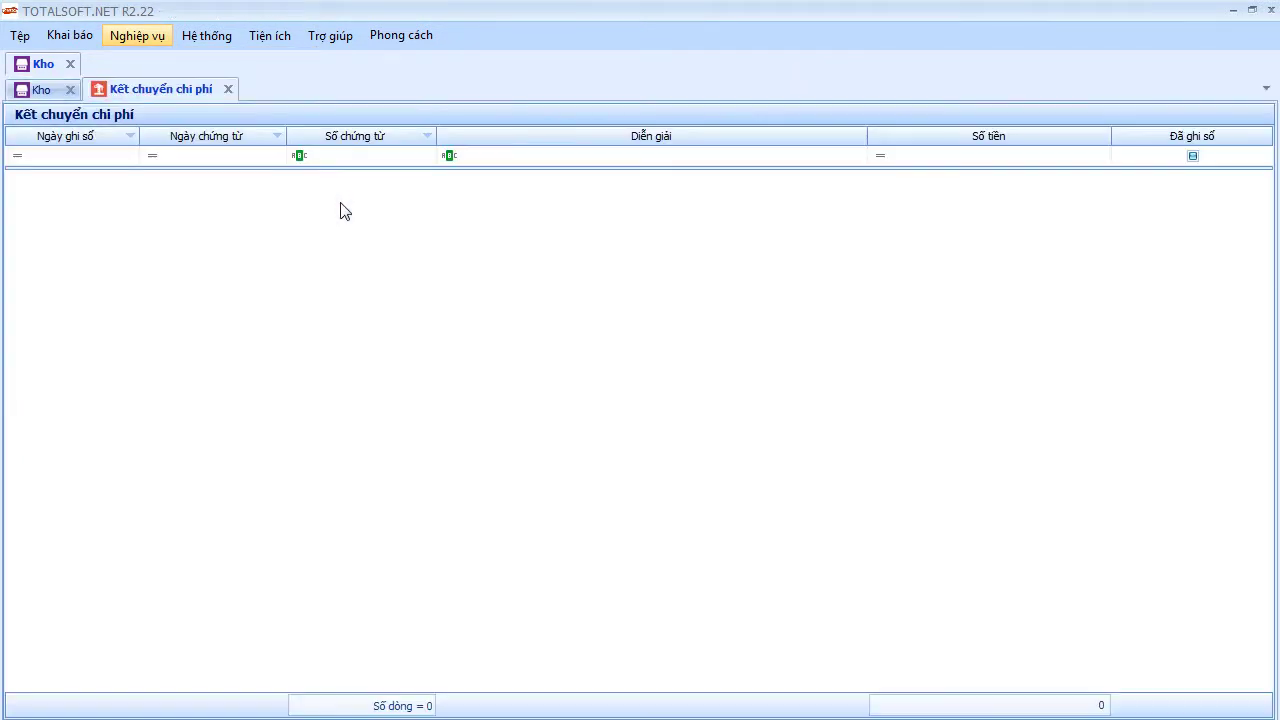
right_click(341, 181)
left_click(398, 202)
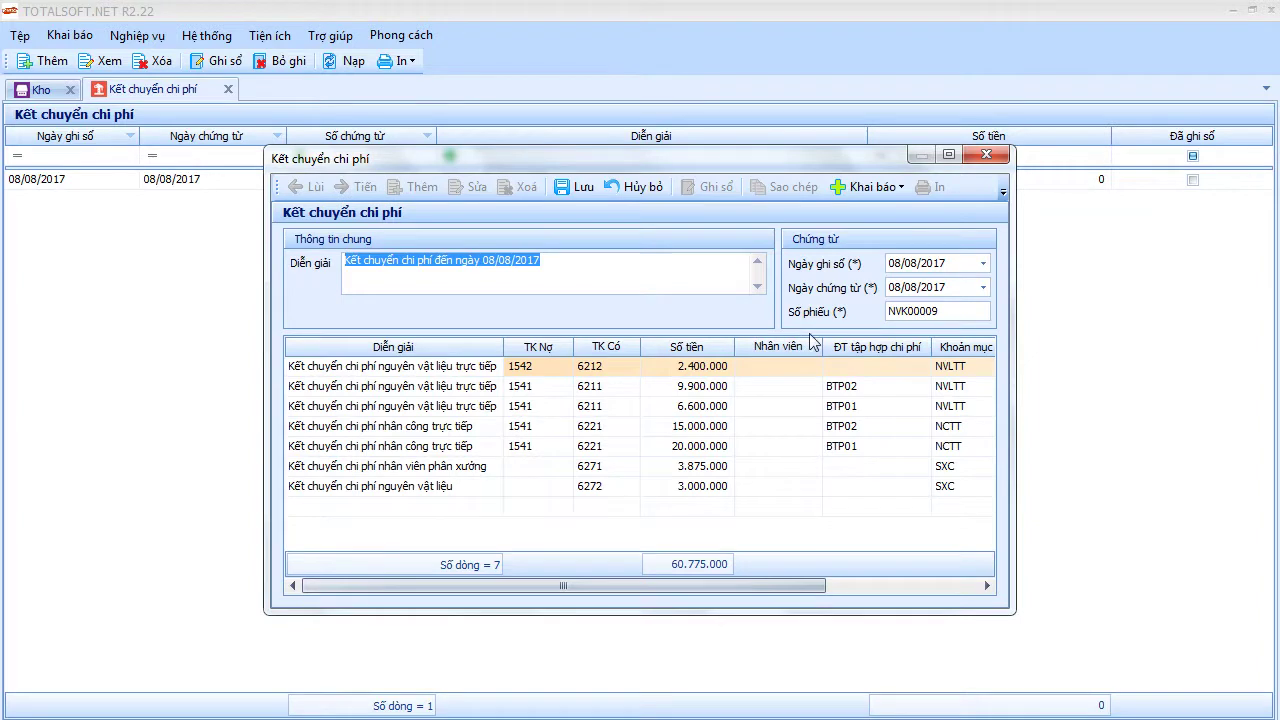
type("31/03")
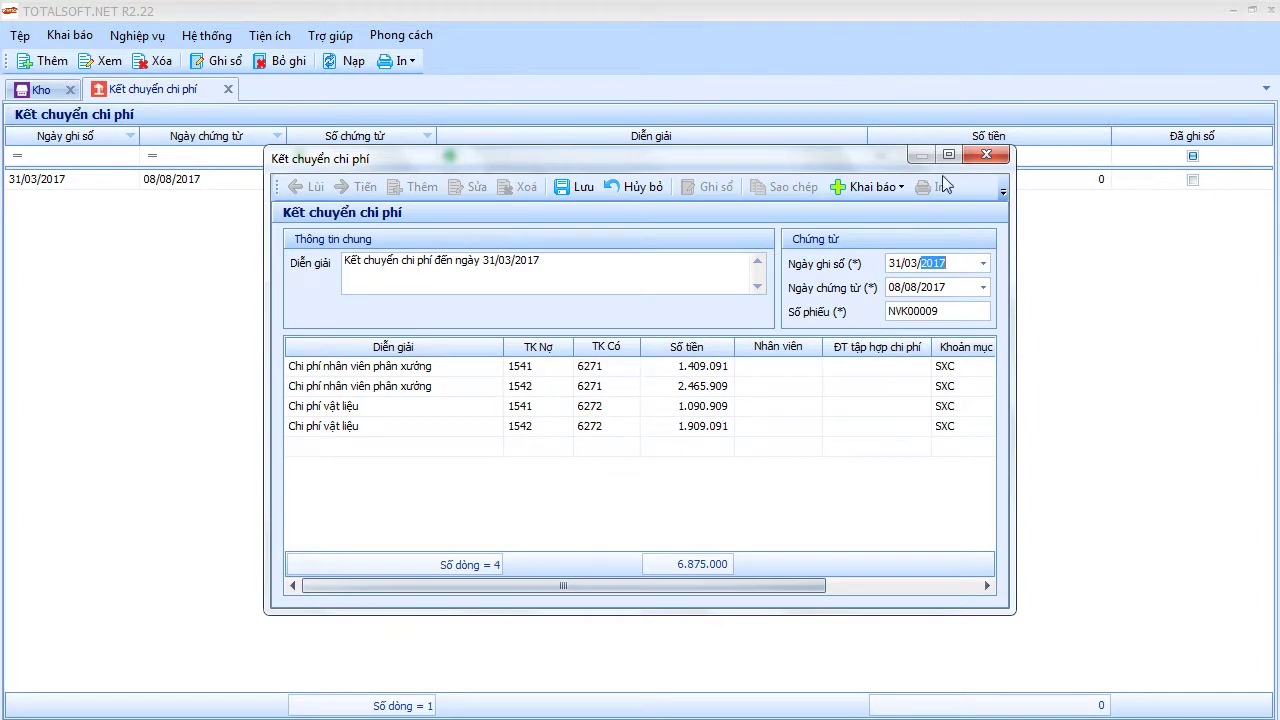
left_click(986, 154)
left_click(656, 461)
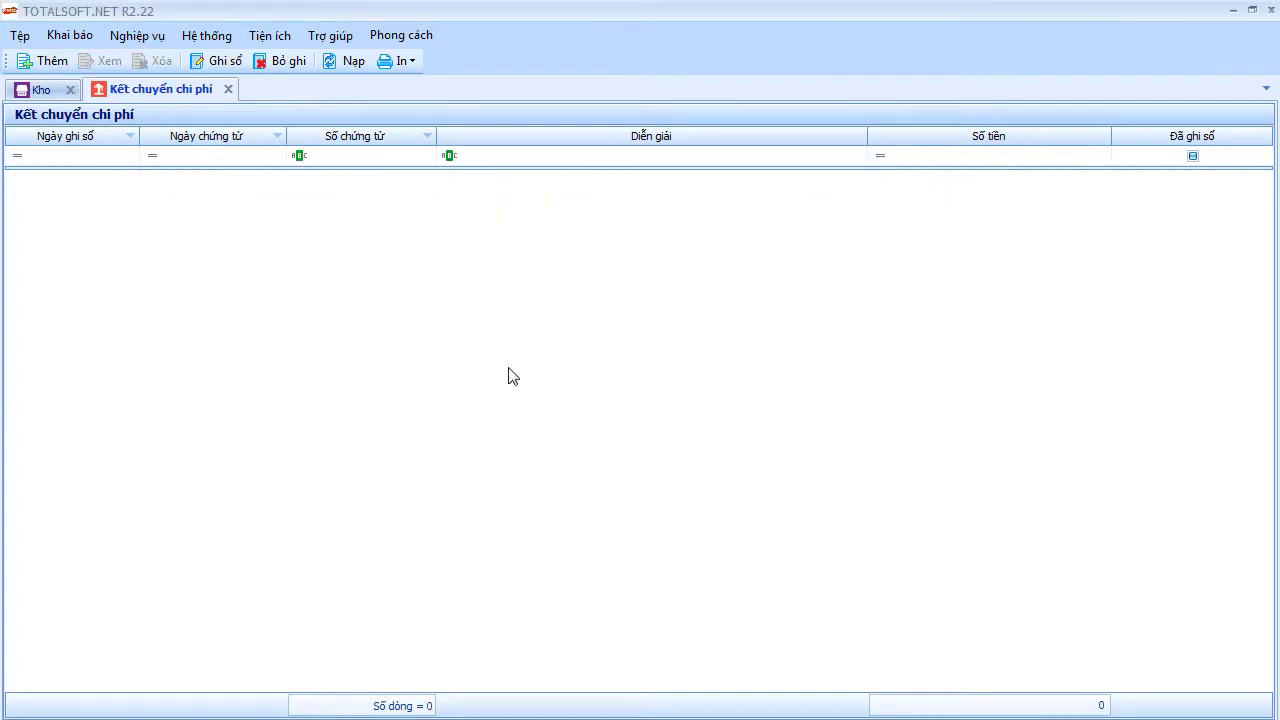
left_click(228, 89)
Open the "Phân bổ chi phí" record from the cost transfer coefficient tables under continuous production costing.
left_click(133, 37)
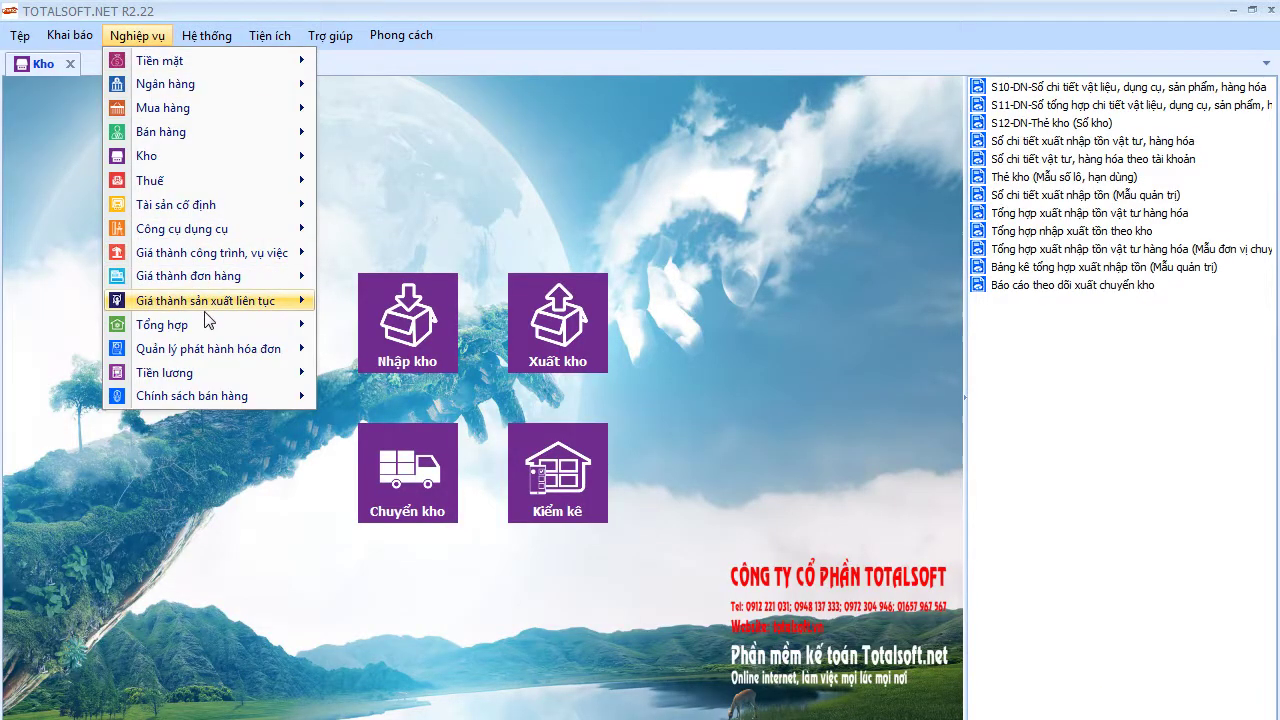
mouse_move(210, 302)
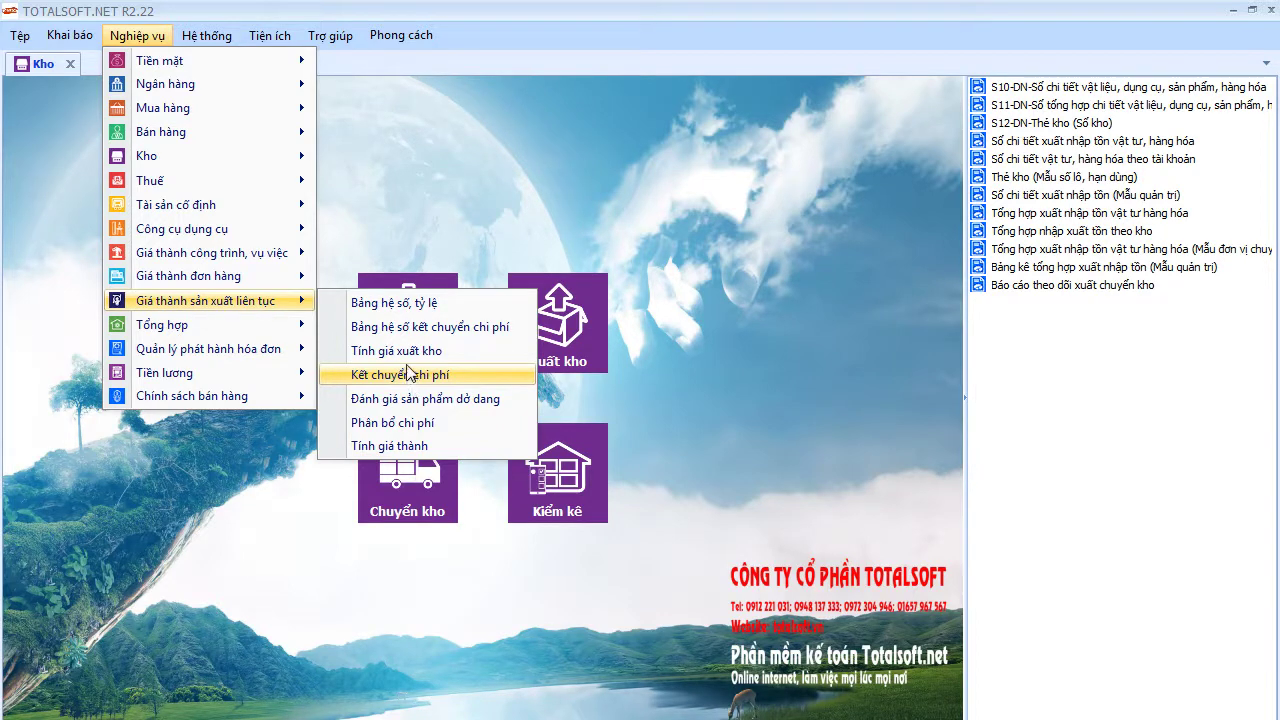
left_click(420, 327)
double_click(268, 179)
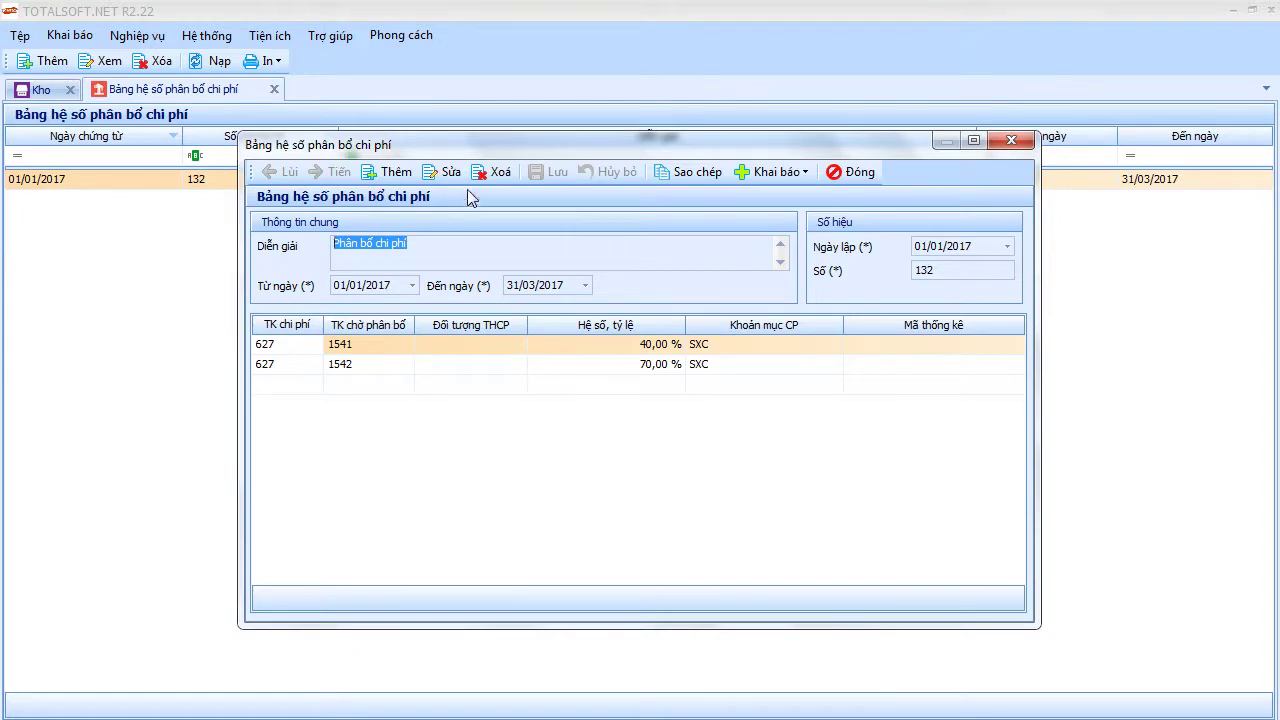
Set the coefficient record's validity period to 01/10/2017 through 31/12/2017, save it and close the list.
left_click(449, 172)
left_click(352, 285)
type("0108")
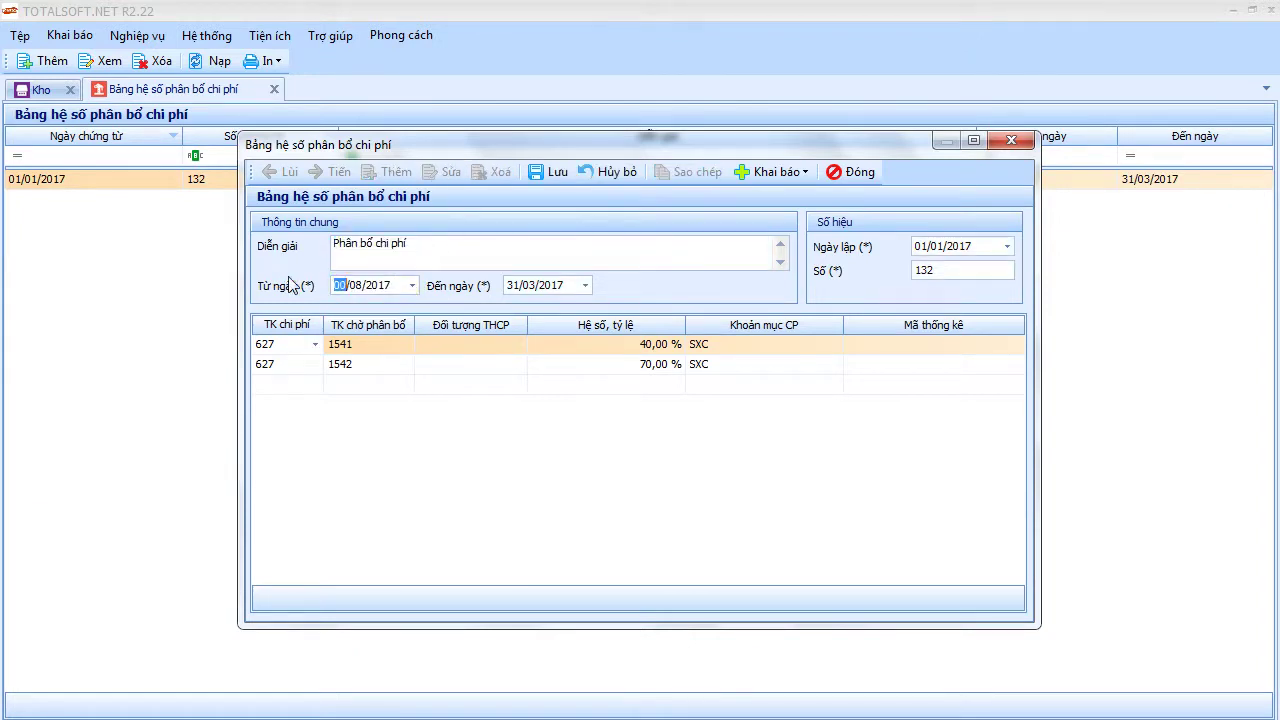
type("10")
key("Tab")
type("3101")
type("12")
left_click(549, 173)
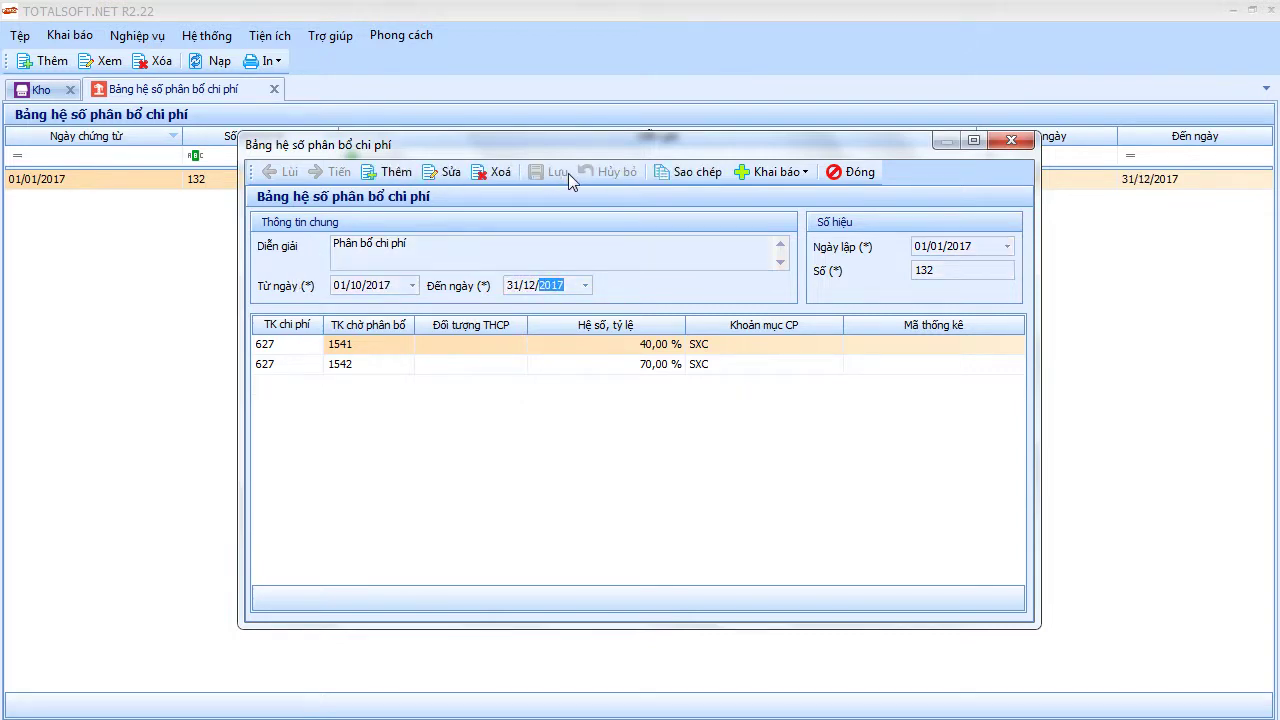
left_click(852, 172)
left_click(272, 89)
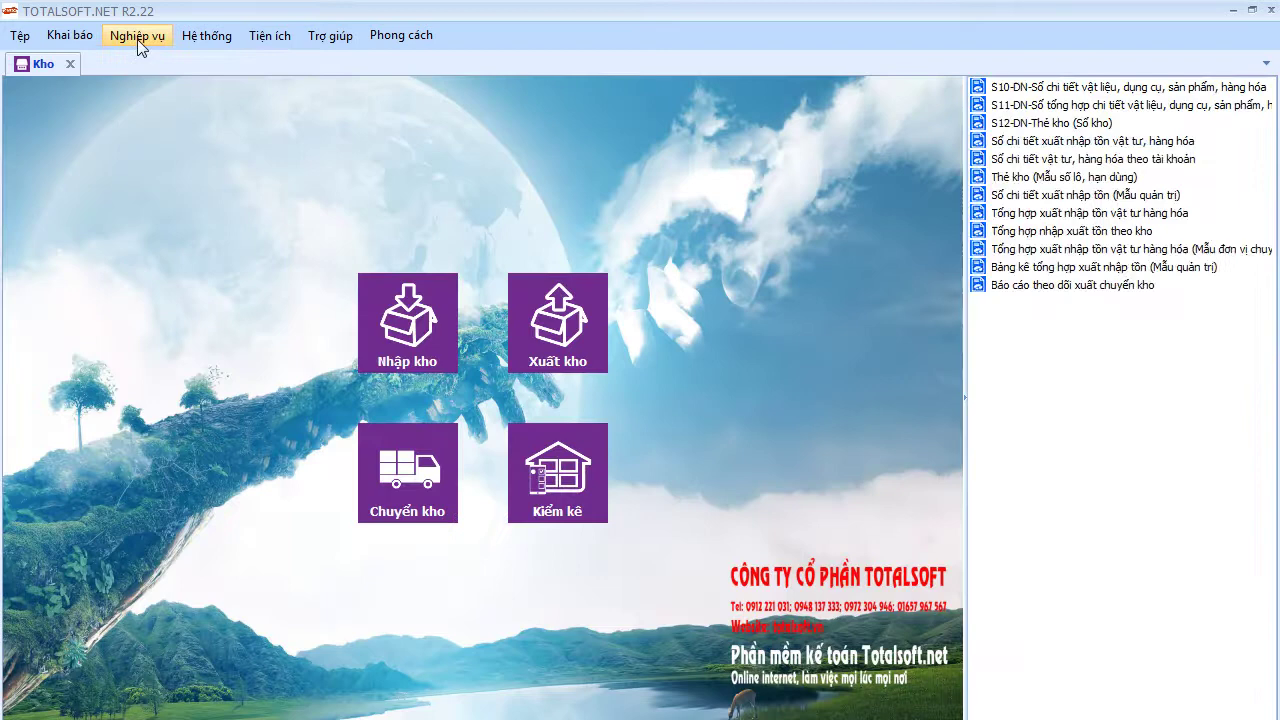
Open the cost transfer list under continuous production costing and add a new voucher.
left_click(130, 36)
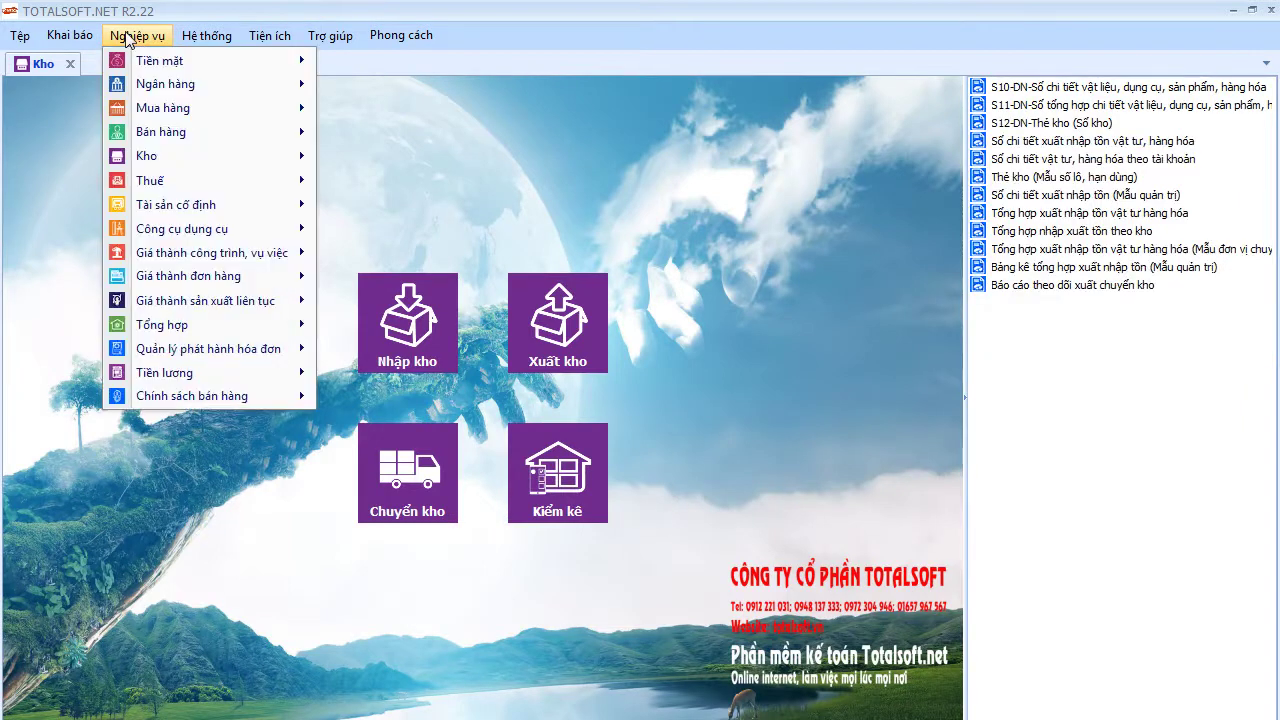
left_click(379, 169)
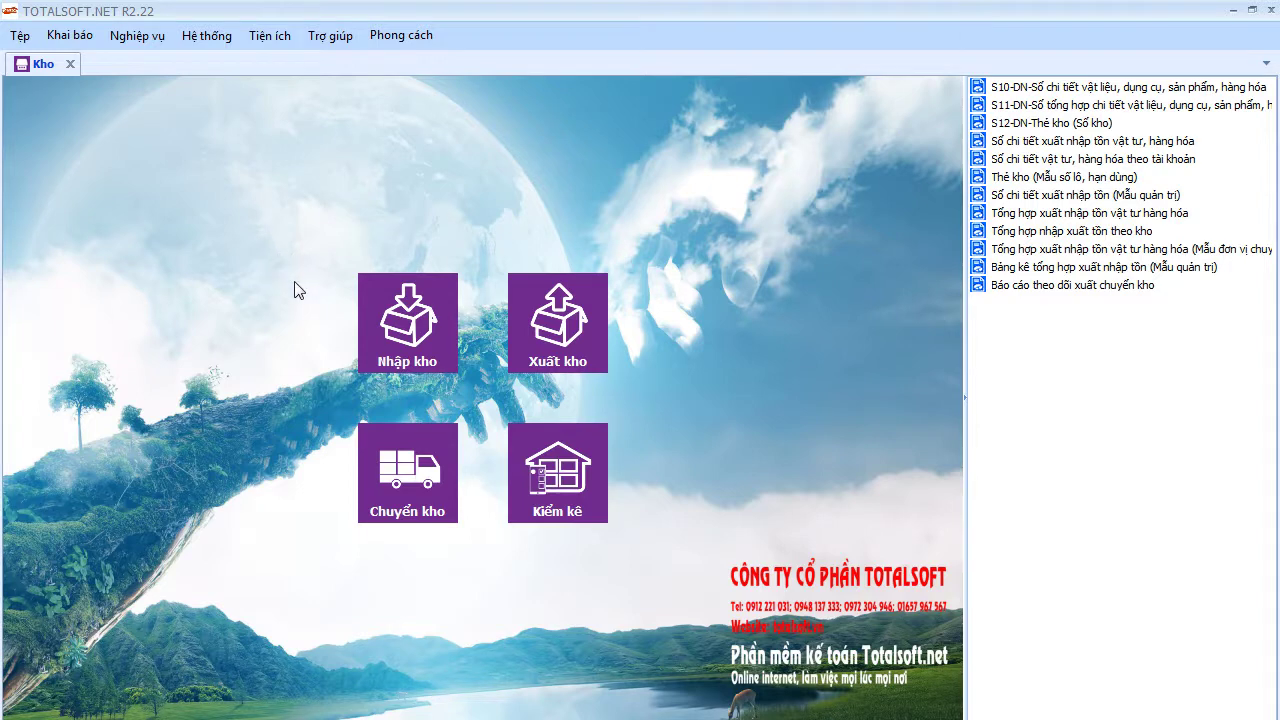
left_click(136, 36)
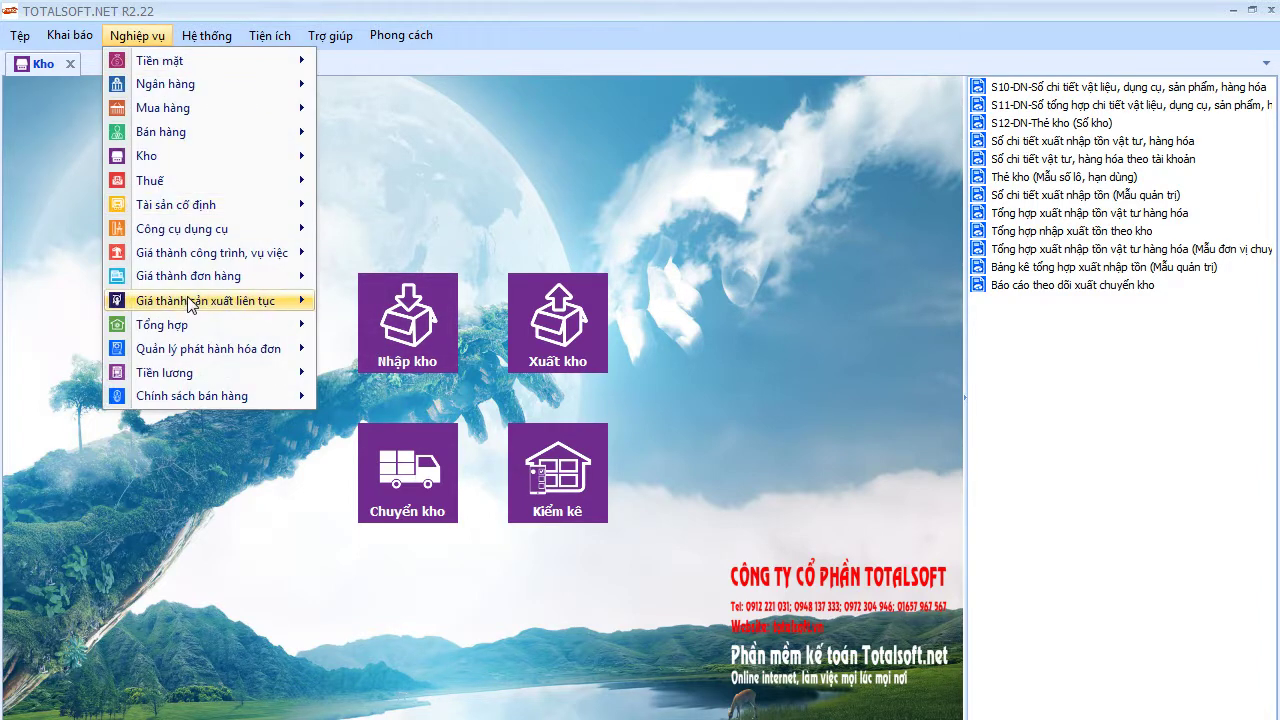
mouse_move(205, 262)
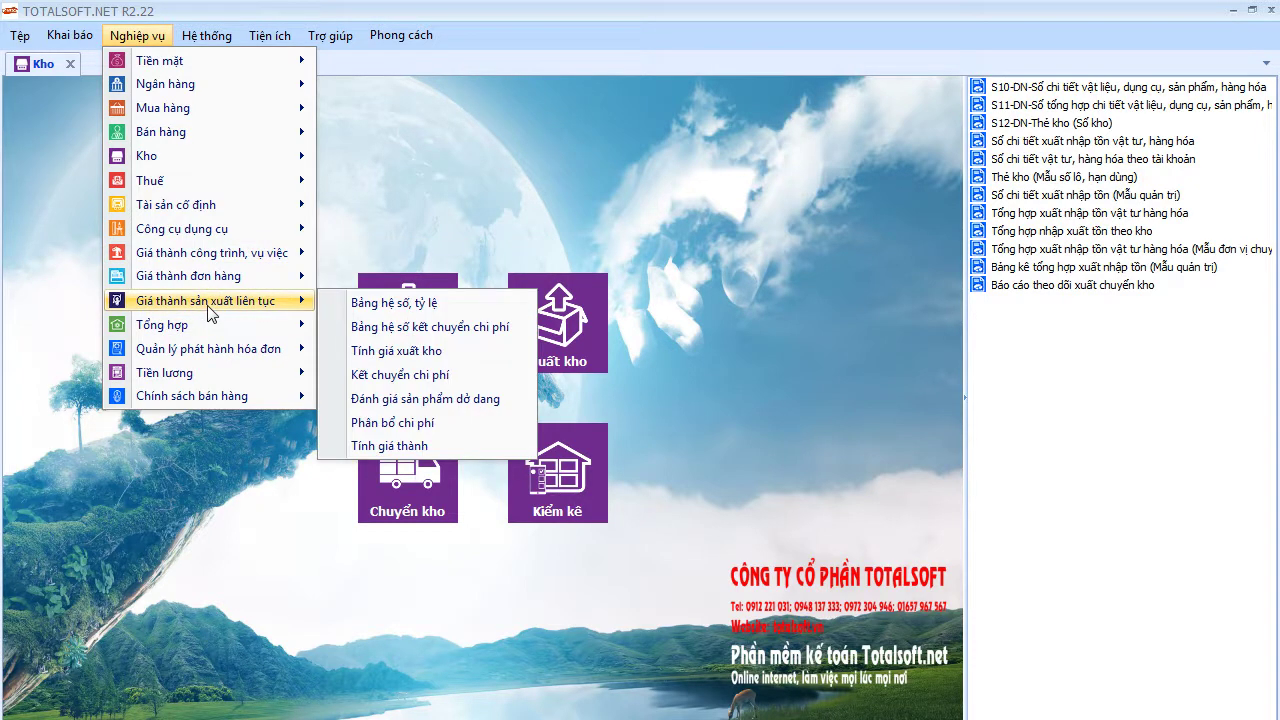
left_click(424, 380)
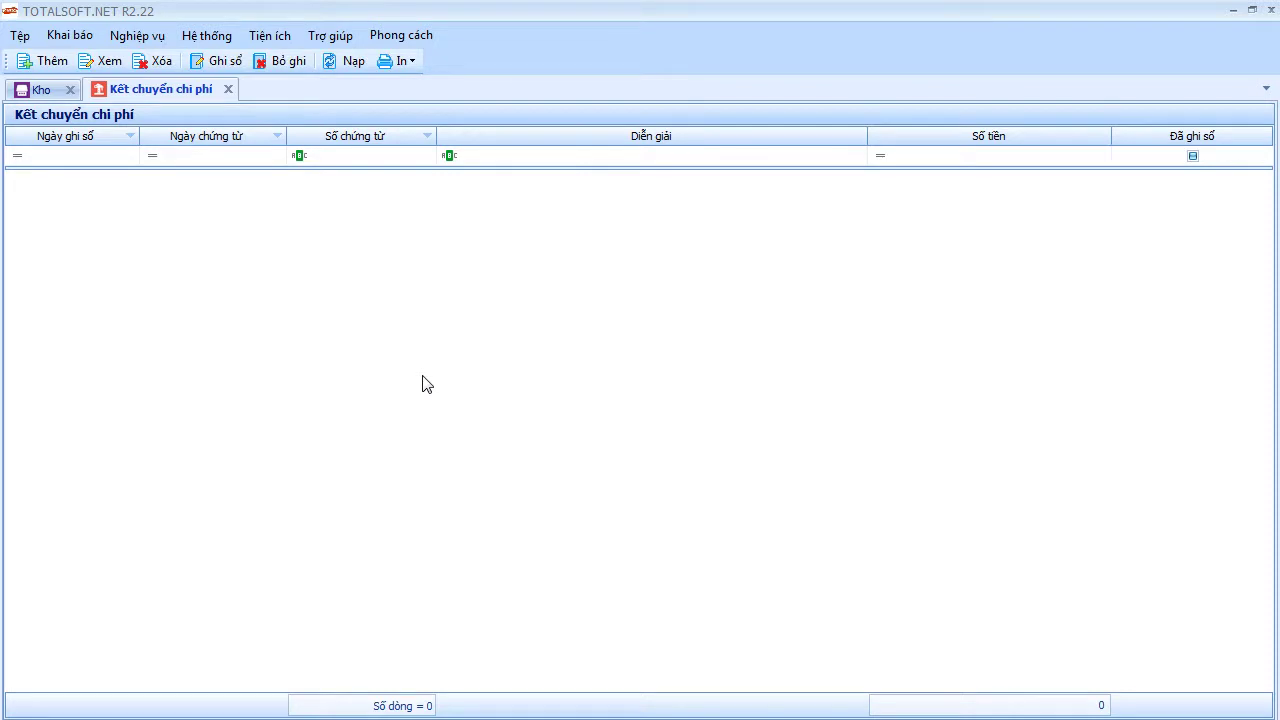
right_click(428, 238)
left_click(470, 258)
Set the voucher's posting date and document date to 31/03/2017 and go to the first detail row.
key("Tab")
type("3103")
key("Tab")
type("31/")
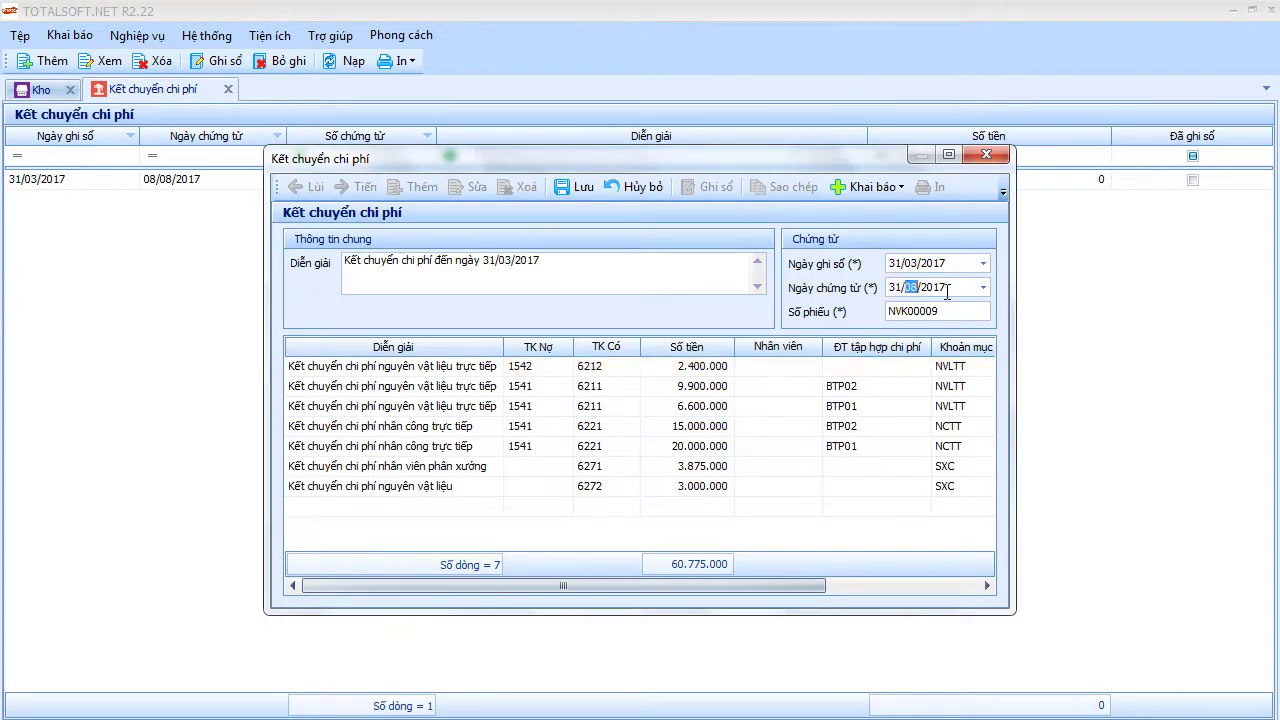
type("03")
key("Tab")
key("Tab")
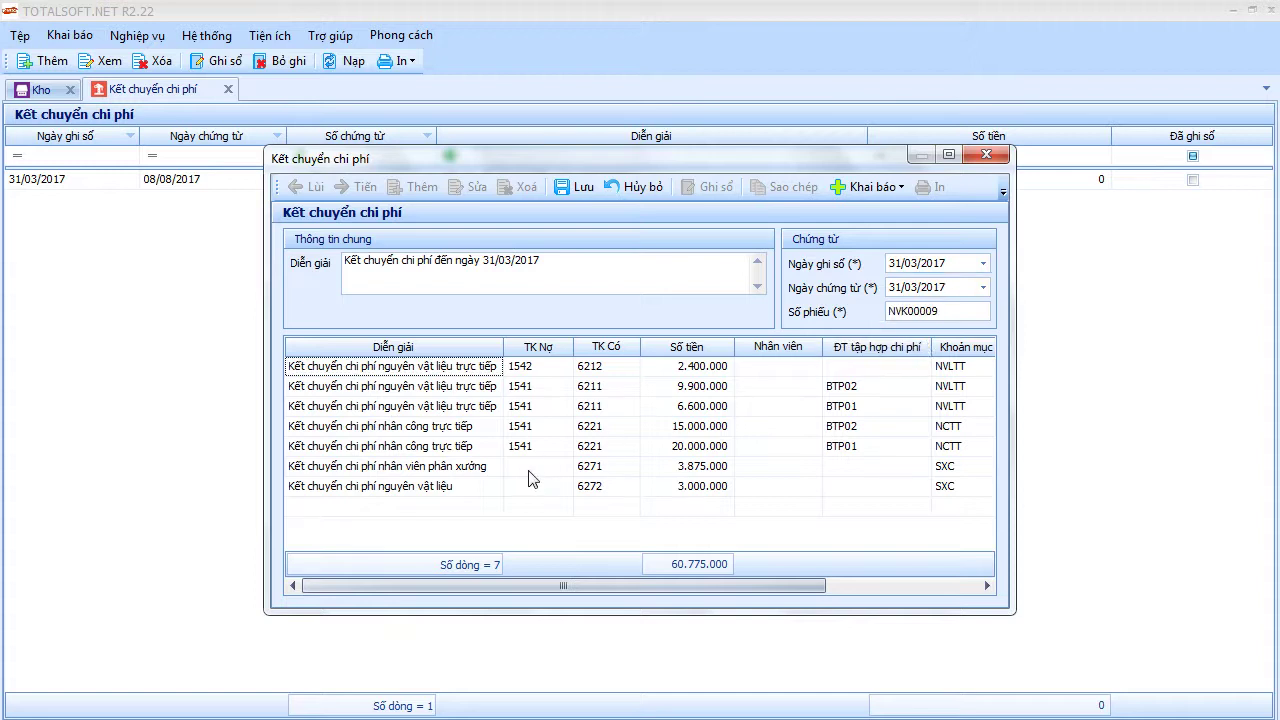
Delete the cost transfer rows for accounts 6271 and 6272 from the voucher.
left_click(417, 467)
left_click(405, 486, "shift")
right_click(405, 486)
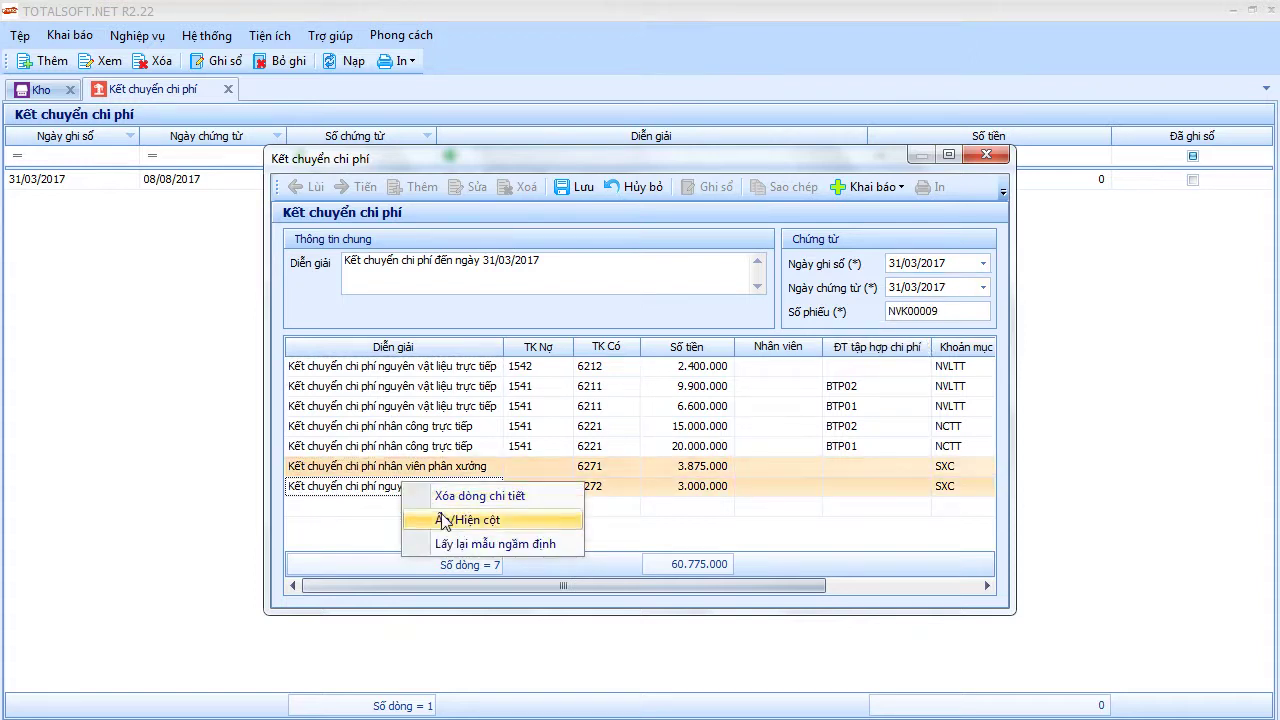
left_click(452, 496)
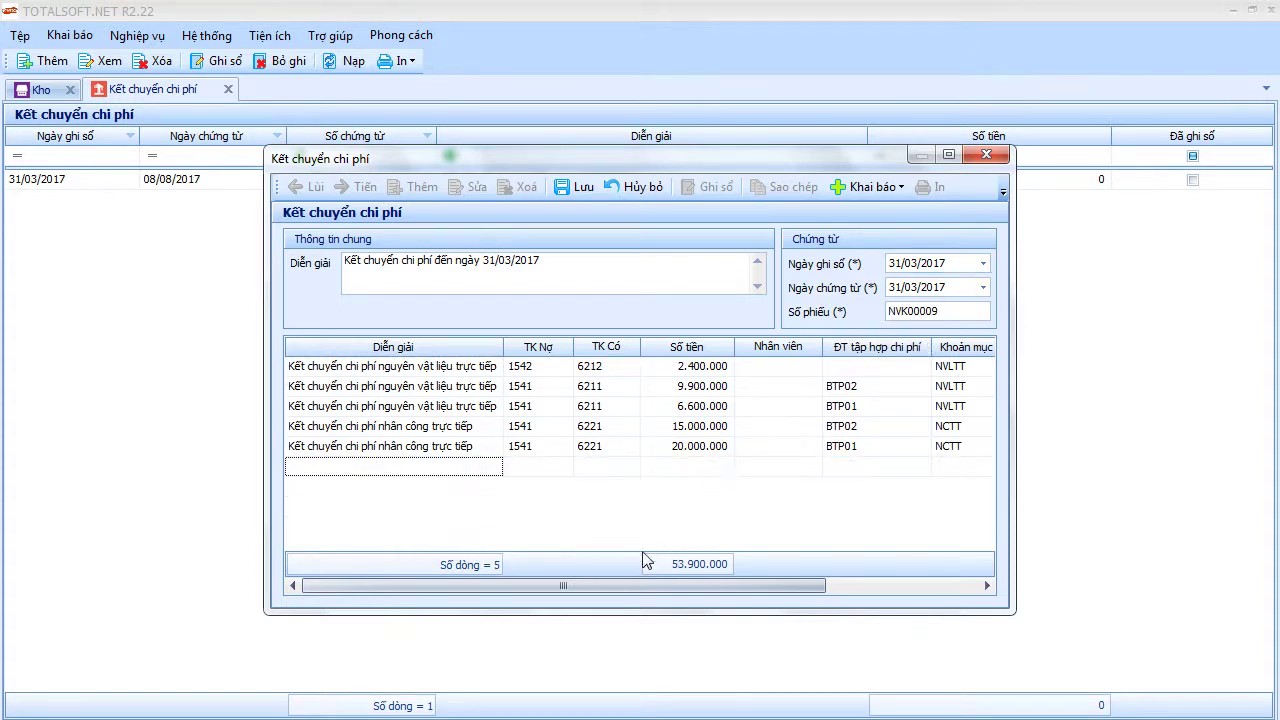
Go through the remaining direct material and direct labour transfer rows and save the voucher.
mouse_move(545, 580)
left_mouse_down()
mouse_move(718, 587)
mouse_move(545, 585)
left_mouse_up()
left_click(402, 446)
left_click(398, 426)
left_click(398, 406)
left_click(424, 386)
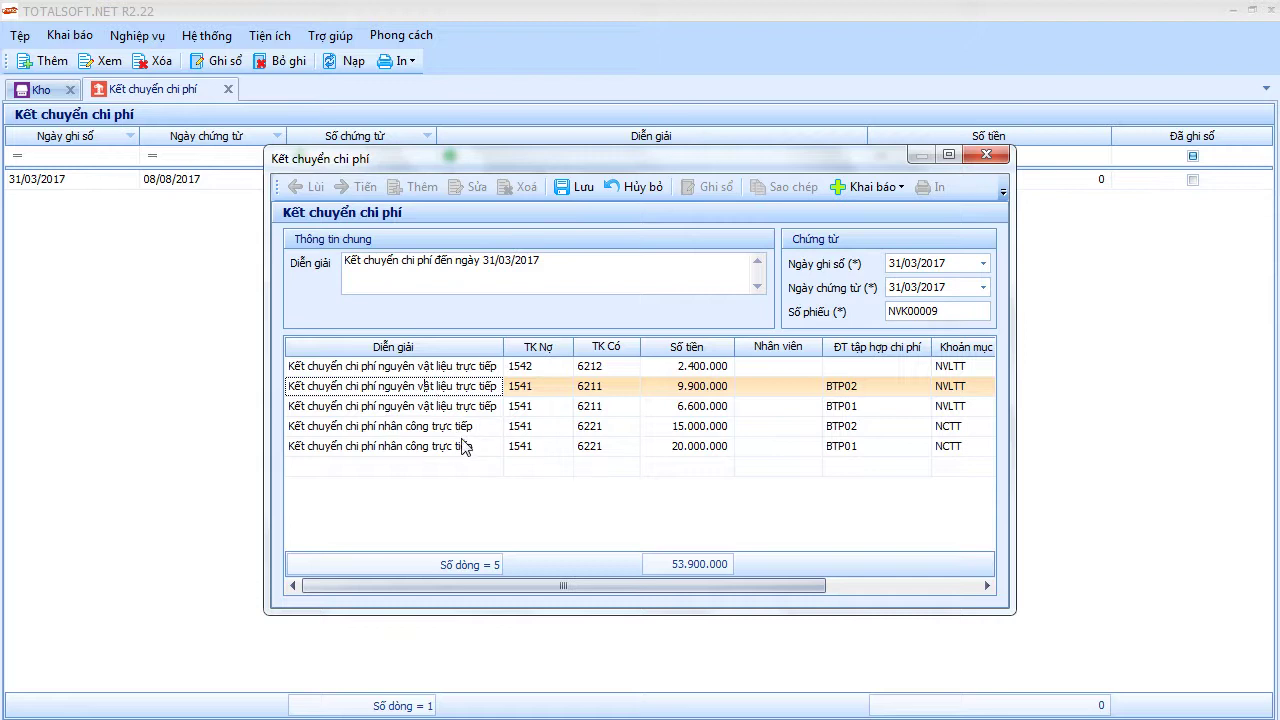
left_click(400, 450)
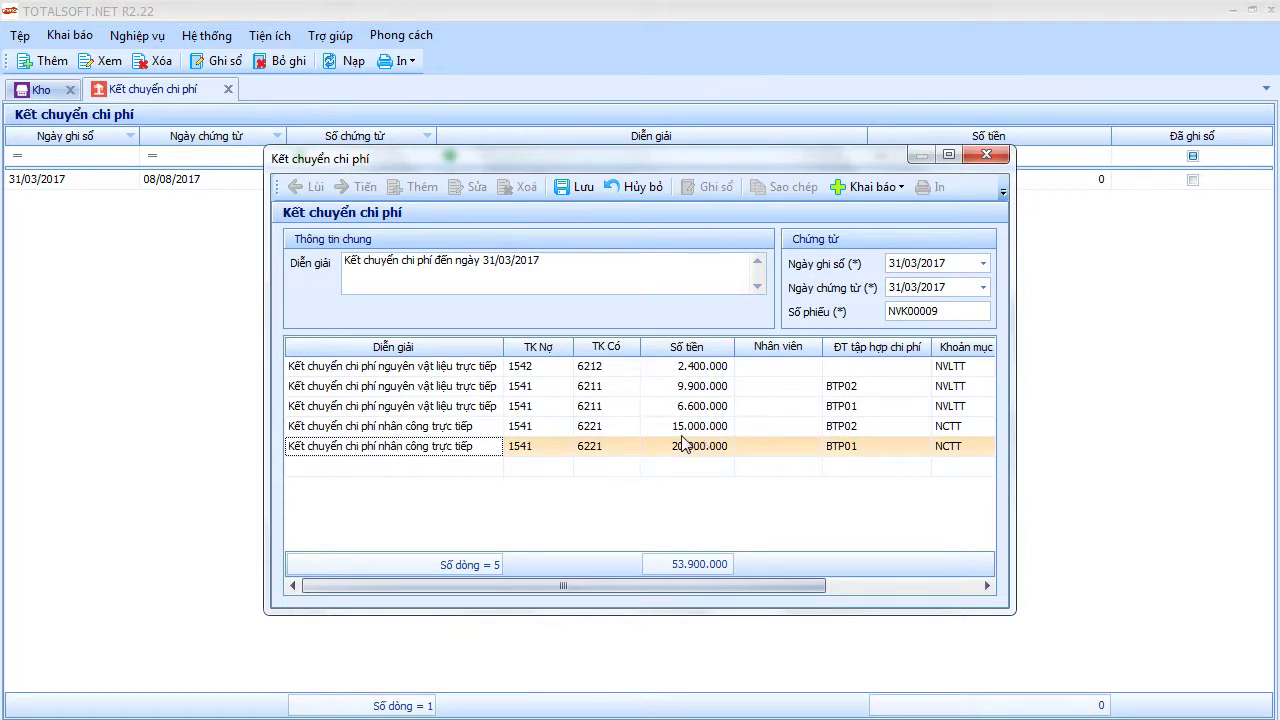
left_click(455, 426)
left_click(456, 406)
left_click(457, 386)
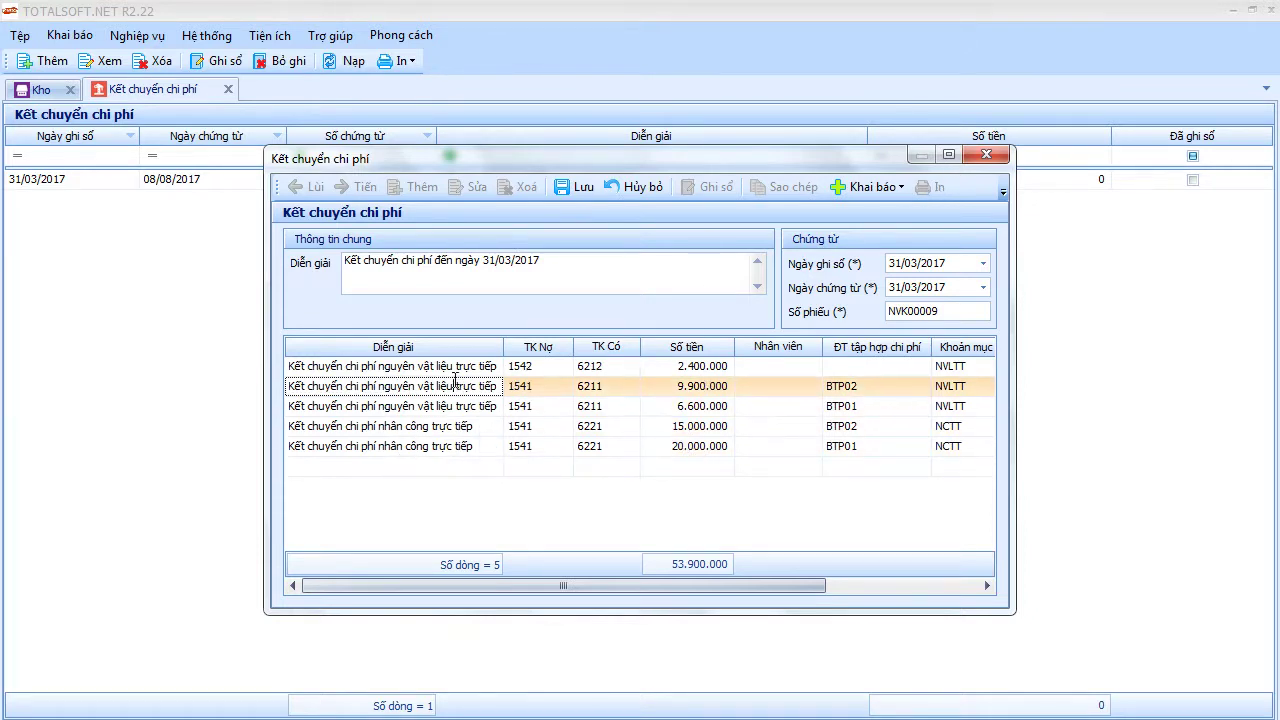
left_click(457, 366)
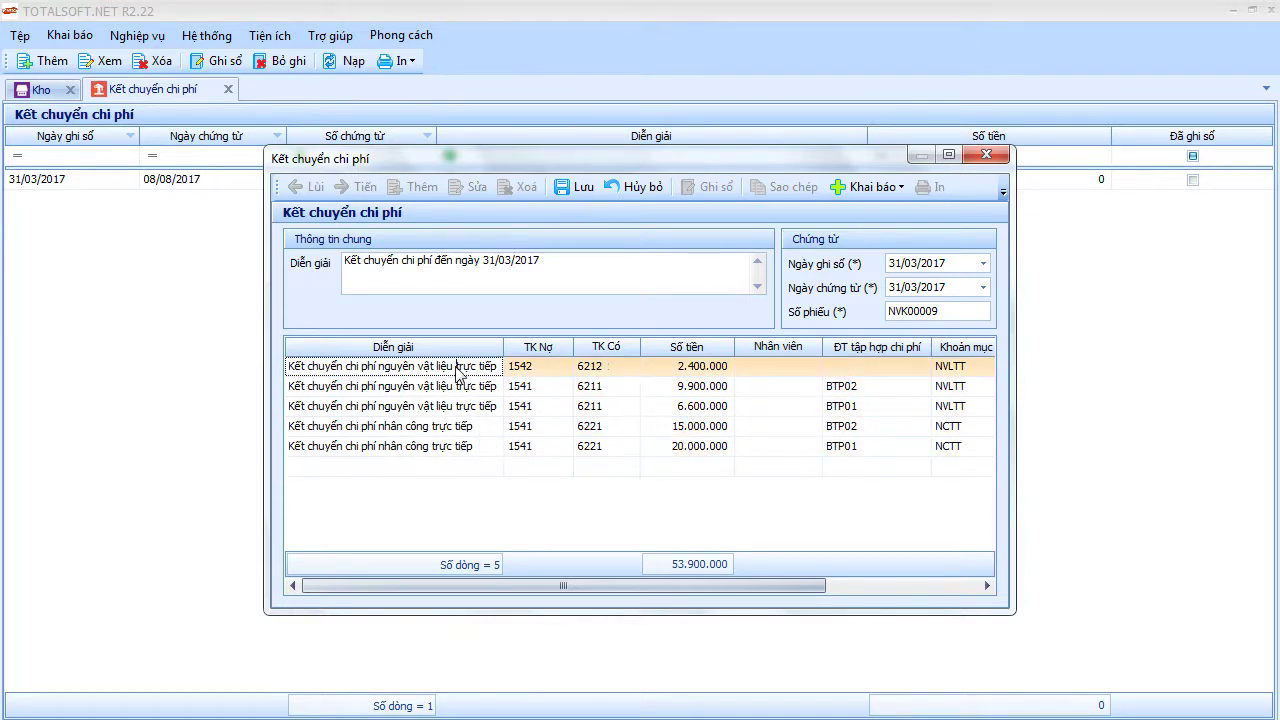
left_click(575, 189)
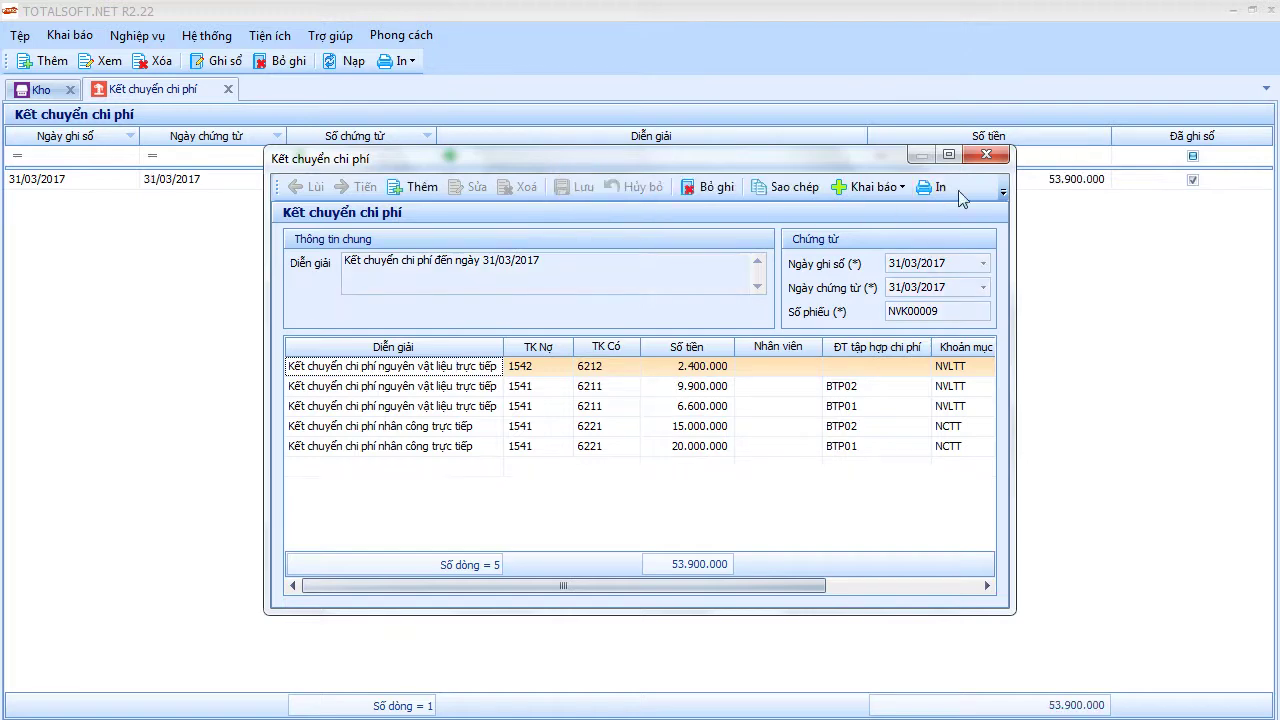
Close the saved cost transfer voucher, the cost transfer list and the warehouse page.
left_click(985, 154)
left_click(228, 90)
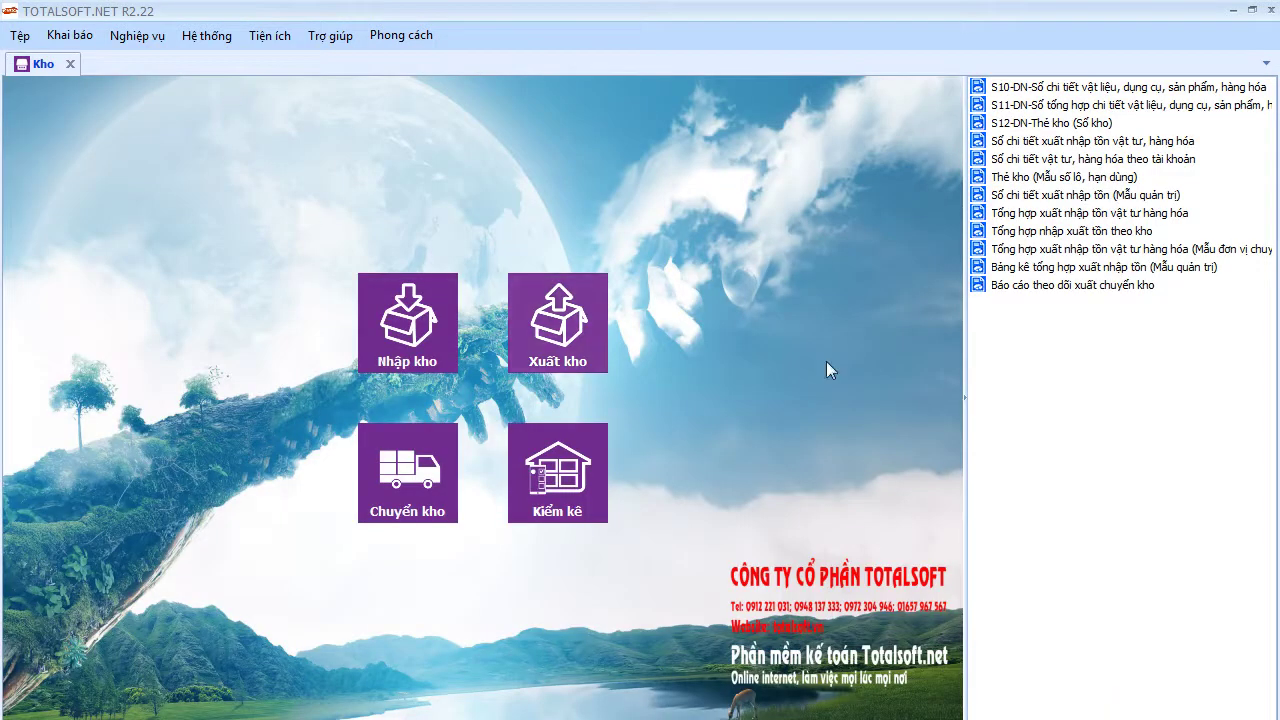
left_click(69, 66)
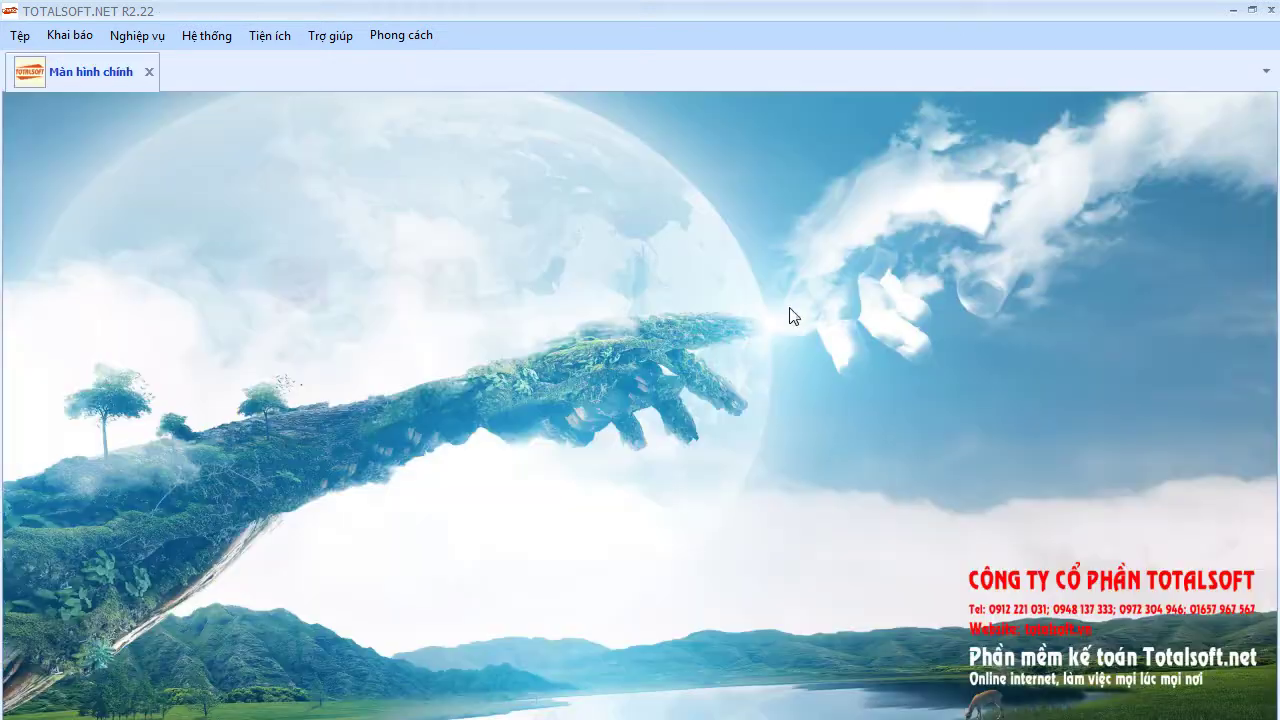
View the F01-DN account balance report for the current year, and close it.
left_click(1036, 284)
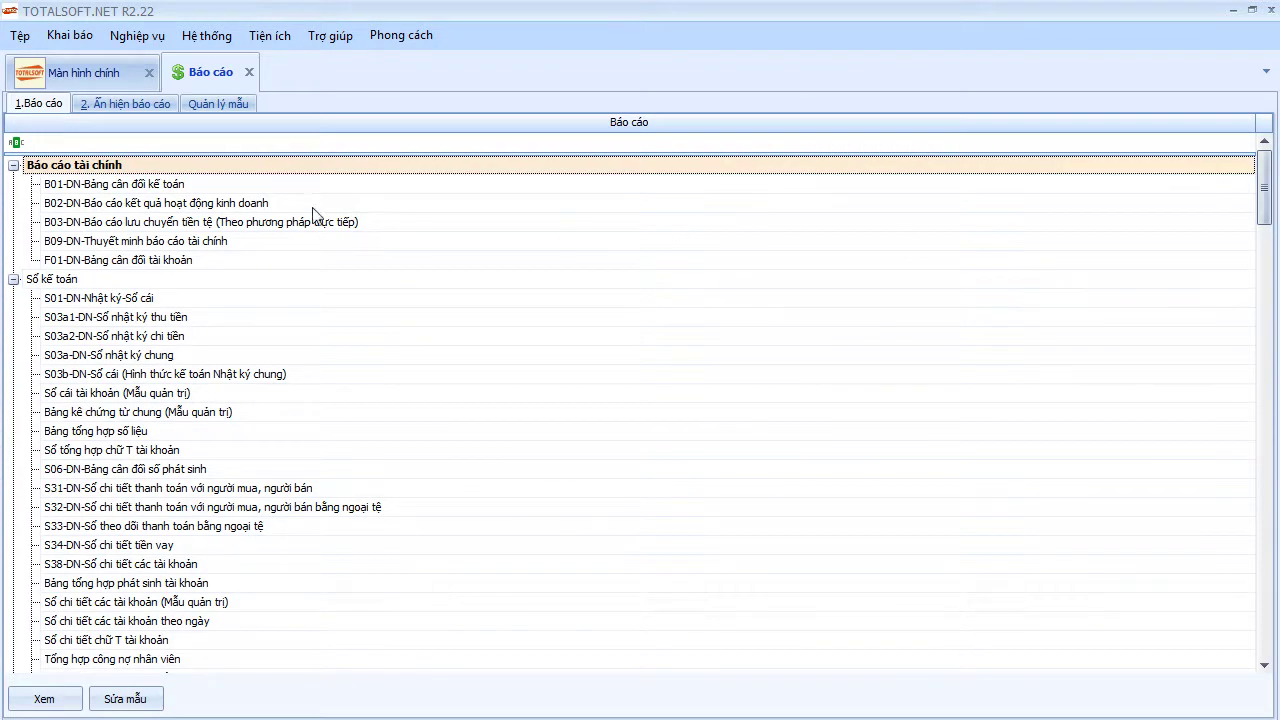
double_click(190, 260)
left_click(707, 448)
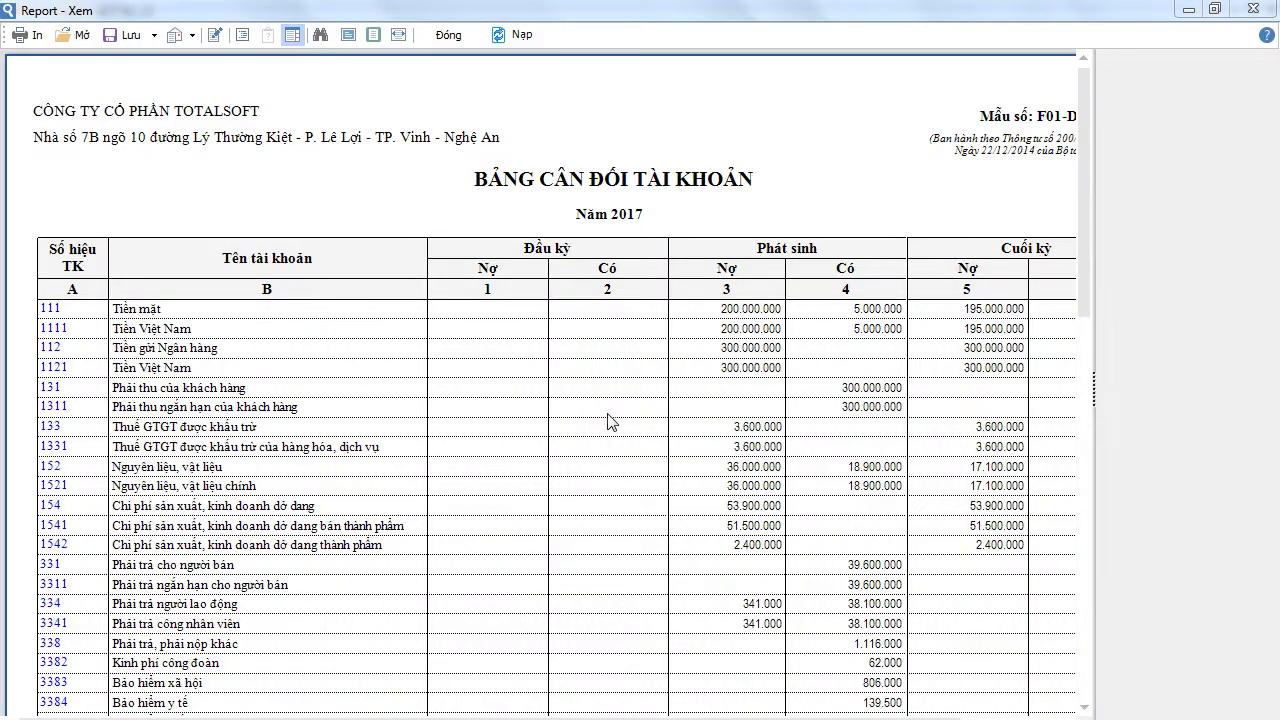
left_click(445, 35)
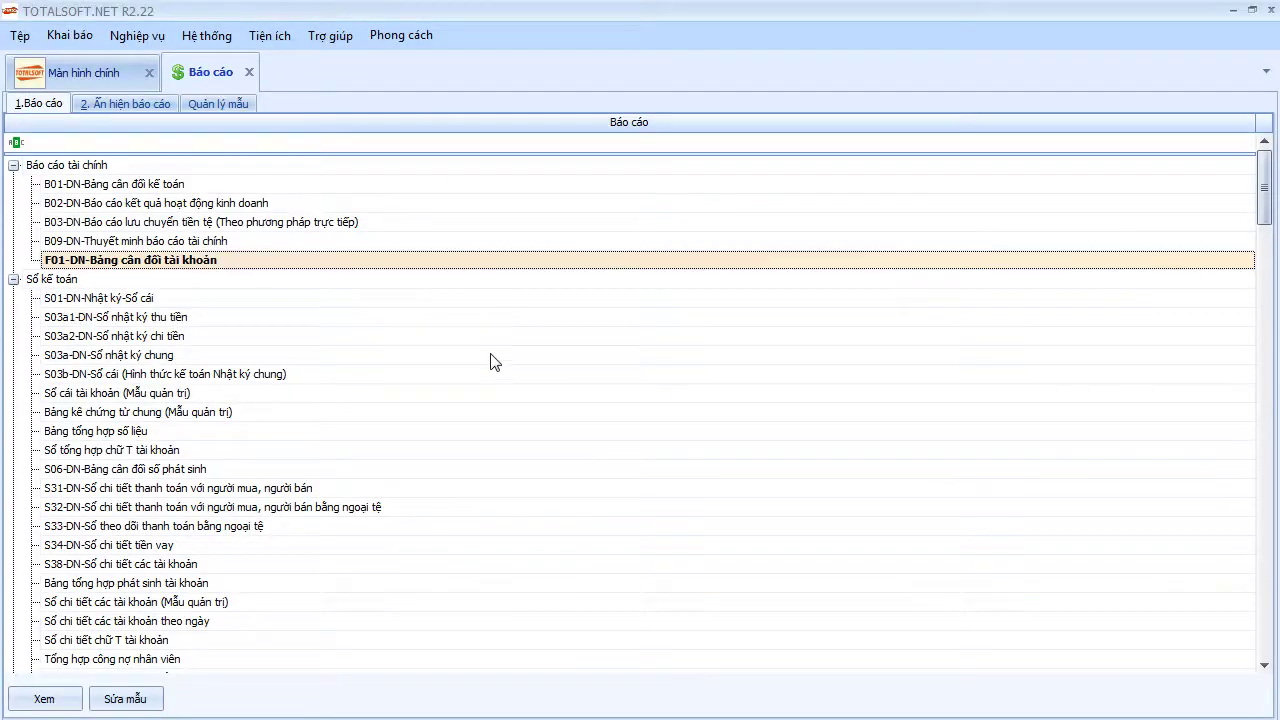
Generate the F01-DN account balance report for Quý I with account level 2 and check the balances of accounts 621, 622 and 627.
double_click(225, 269)
left_click(596, 357)
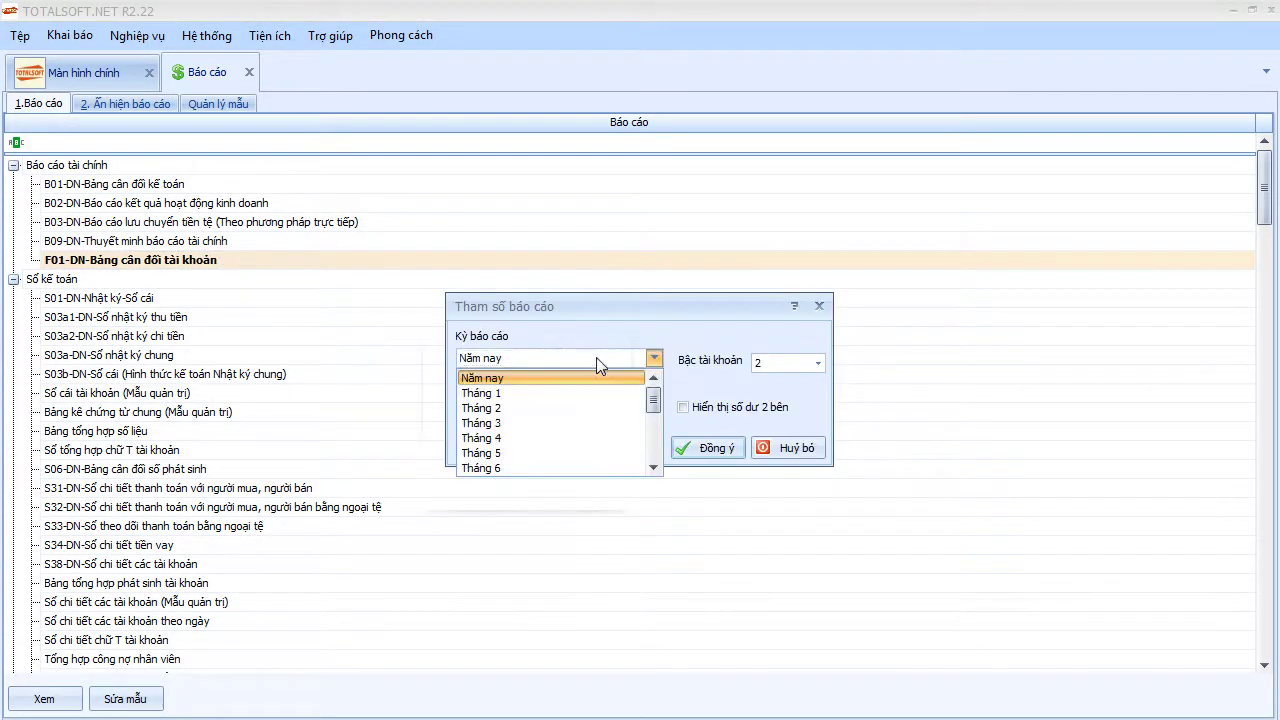
left_click_drag(652, 402, 653, 440)
left_click(513, 394)
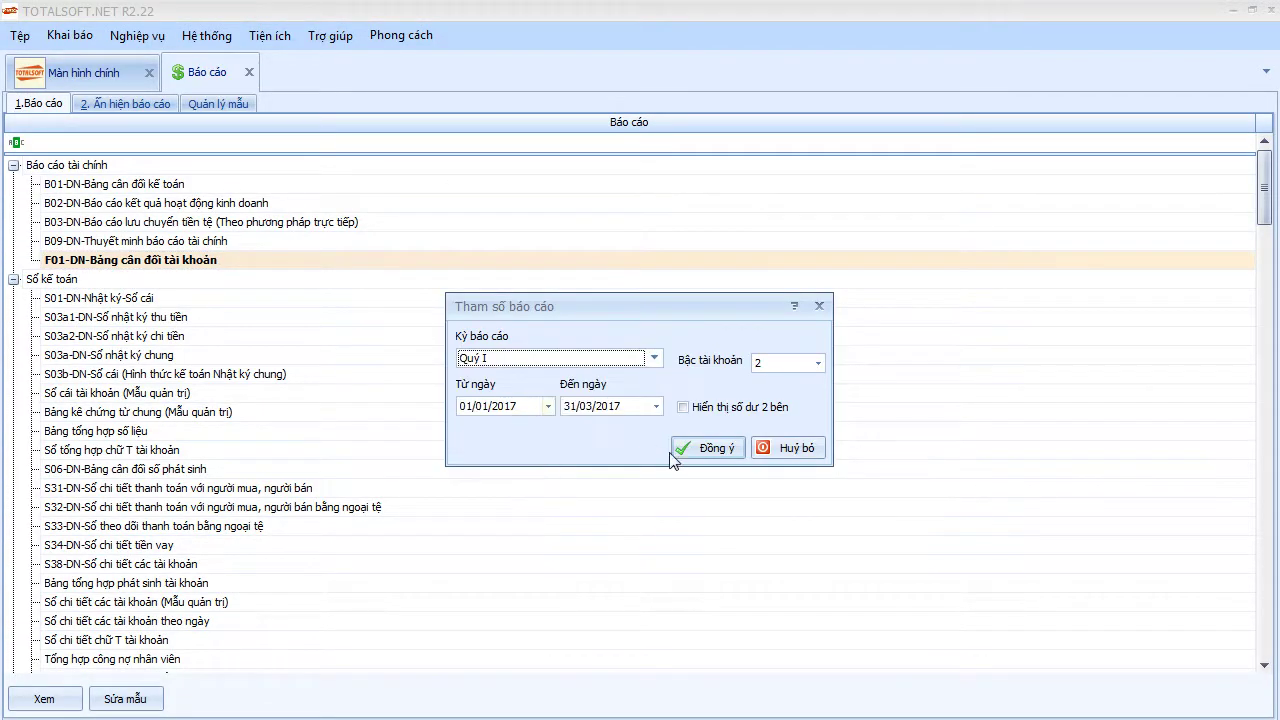
left_click(690, 448)
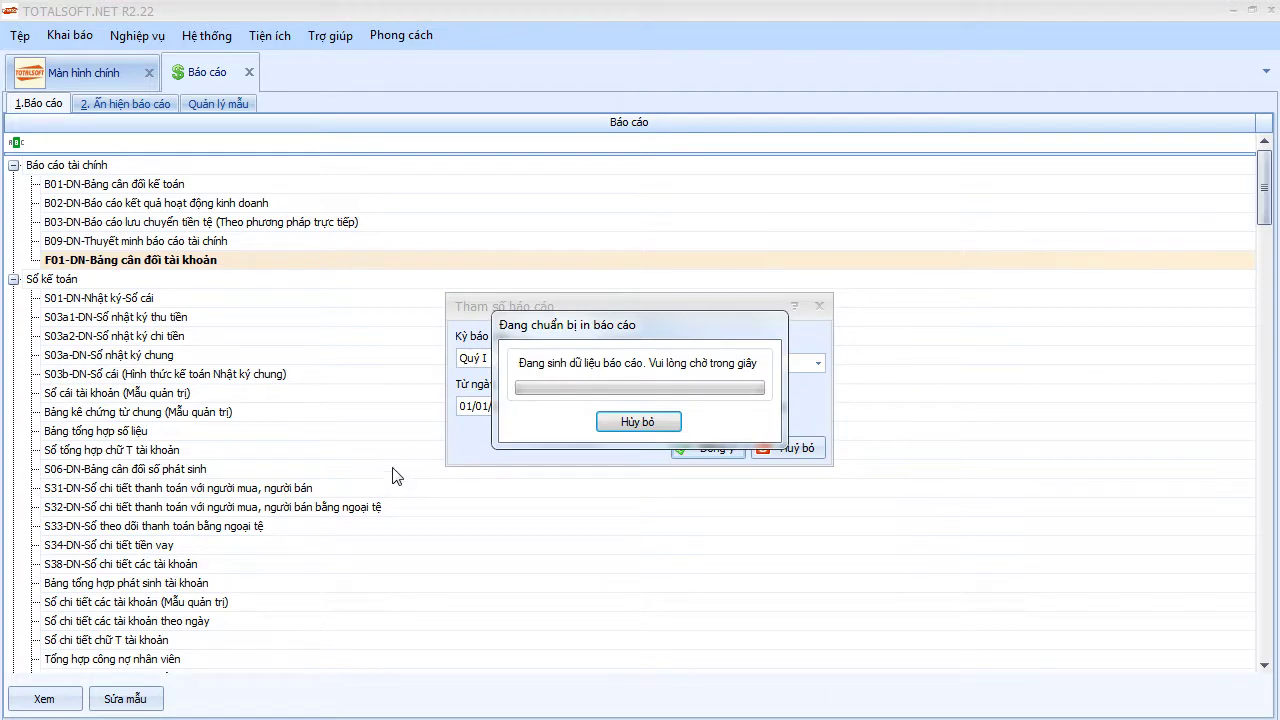
scroll(457, 490, "down", 10)
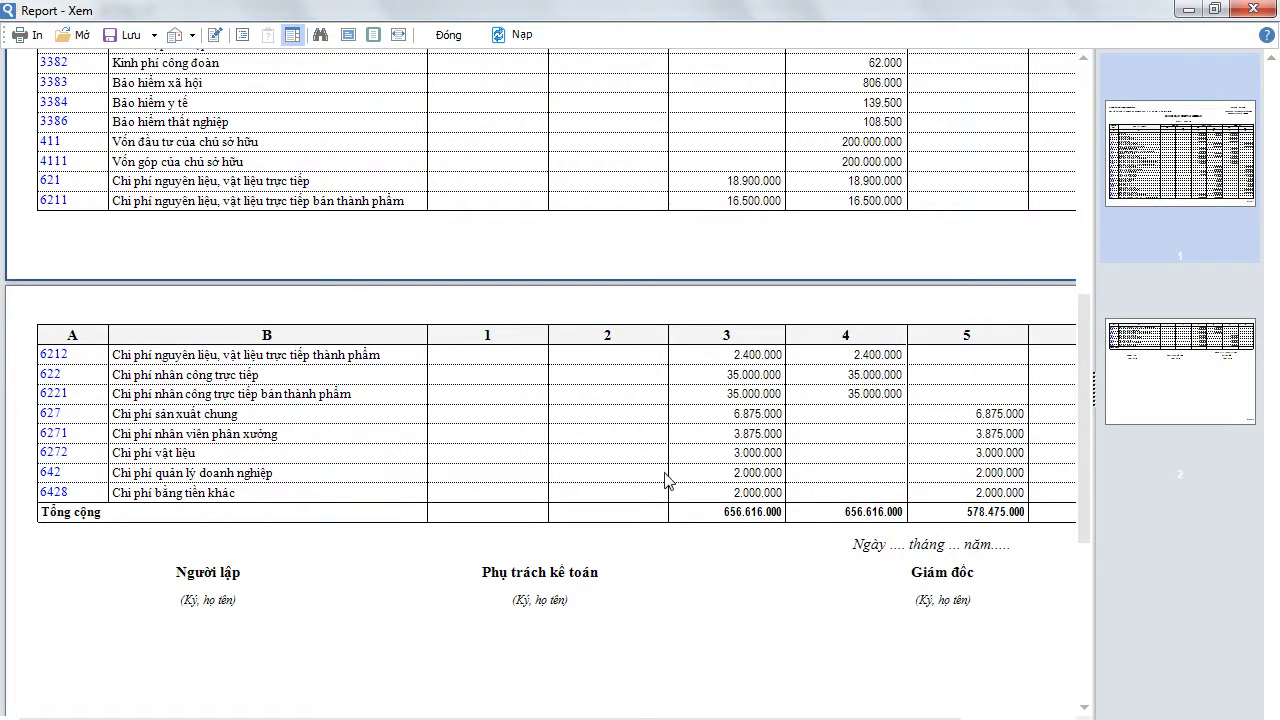
scroll(668, 488, "up", 2)
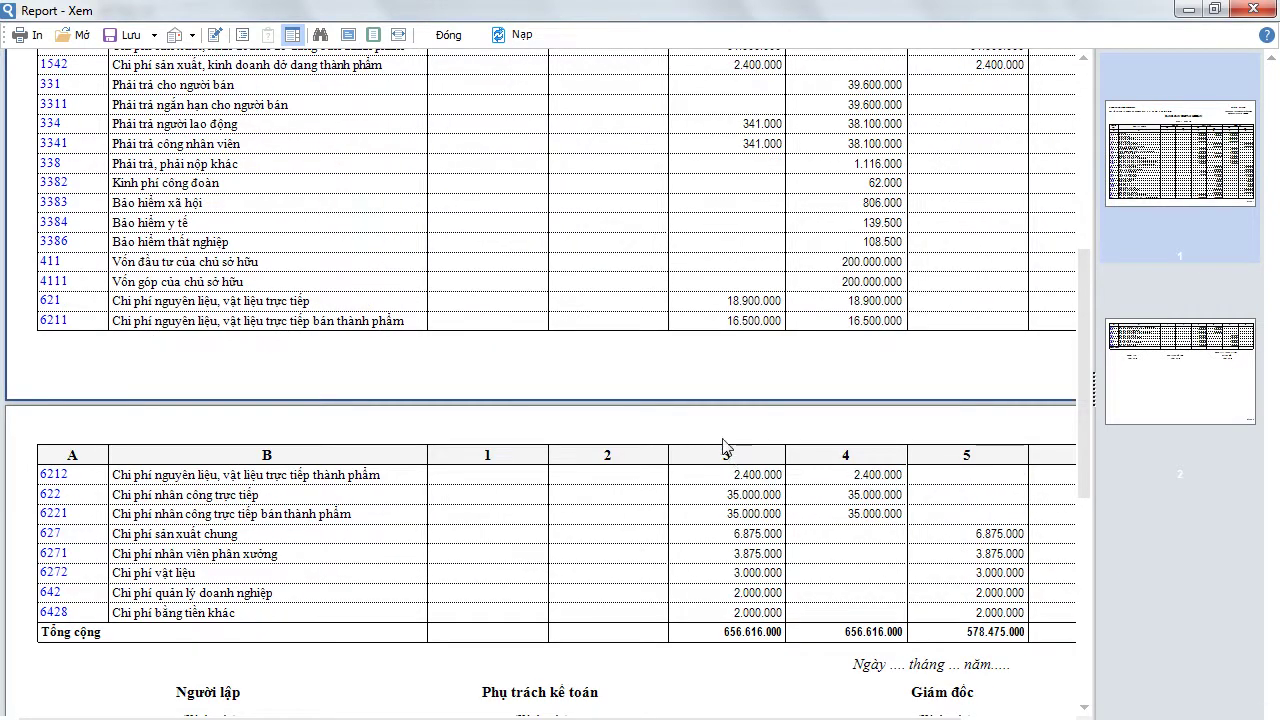
scroll(674, 710, "right", 2)
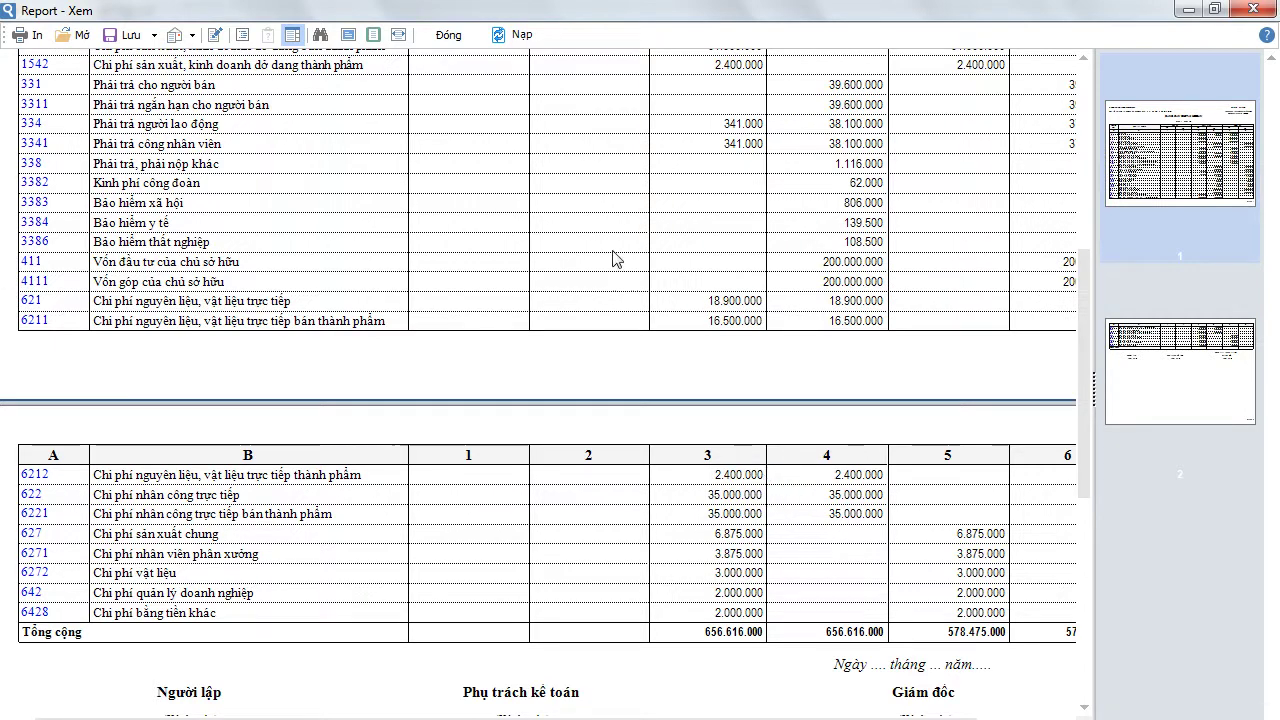
left_click(446, 34)
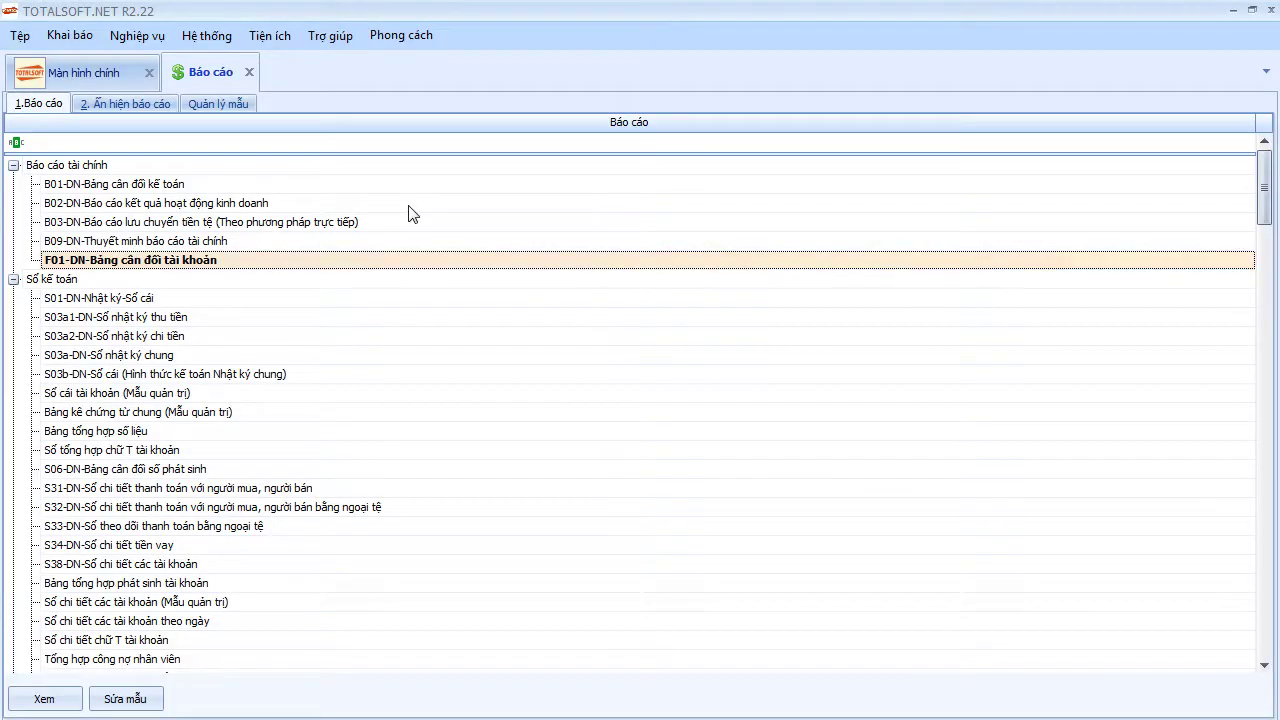
Leave the report list and open the "Phân bổ chi phí" coefficient table for cost transfers under continuous production costing.
left_click(249, 72)
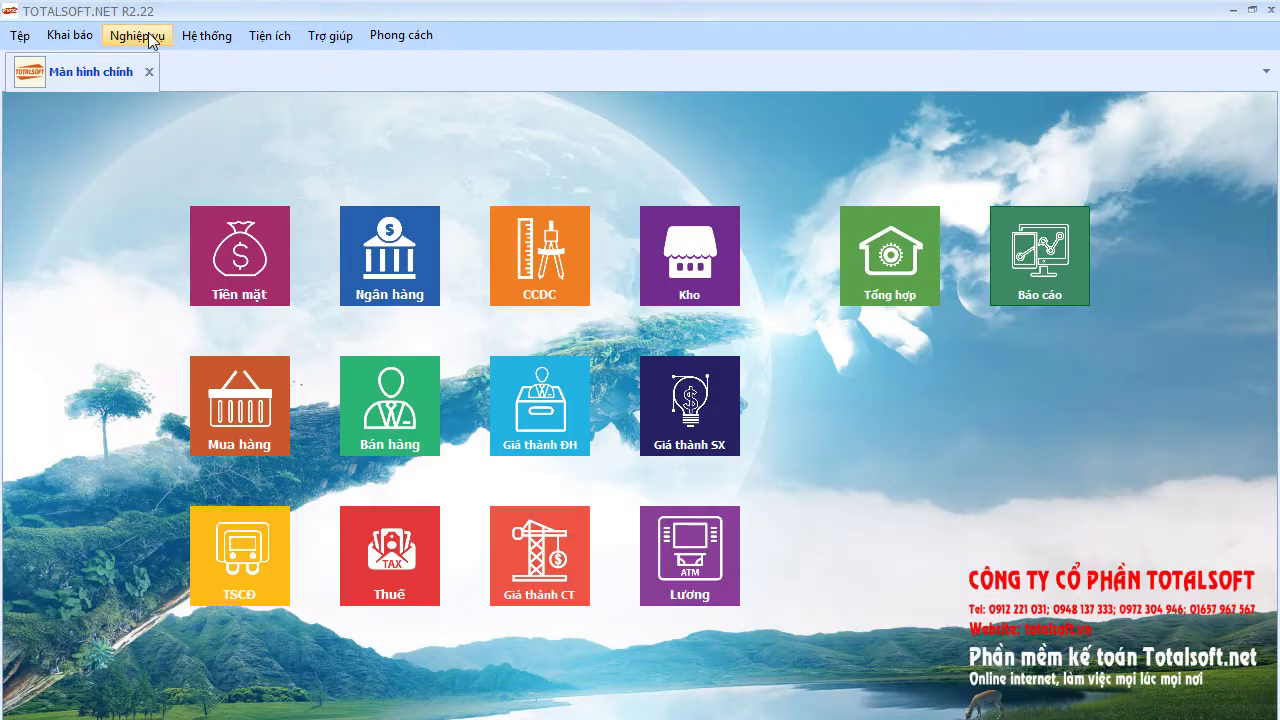
left_click(150, 40)
mouse_move(218, 301)
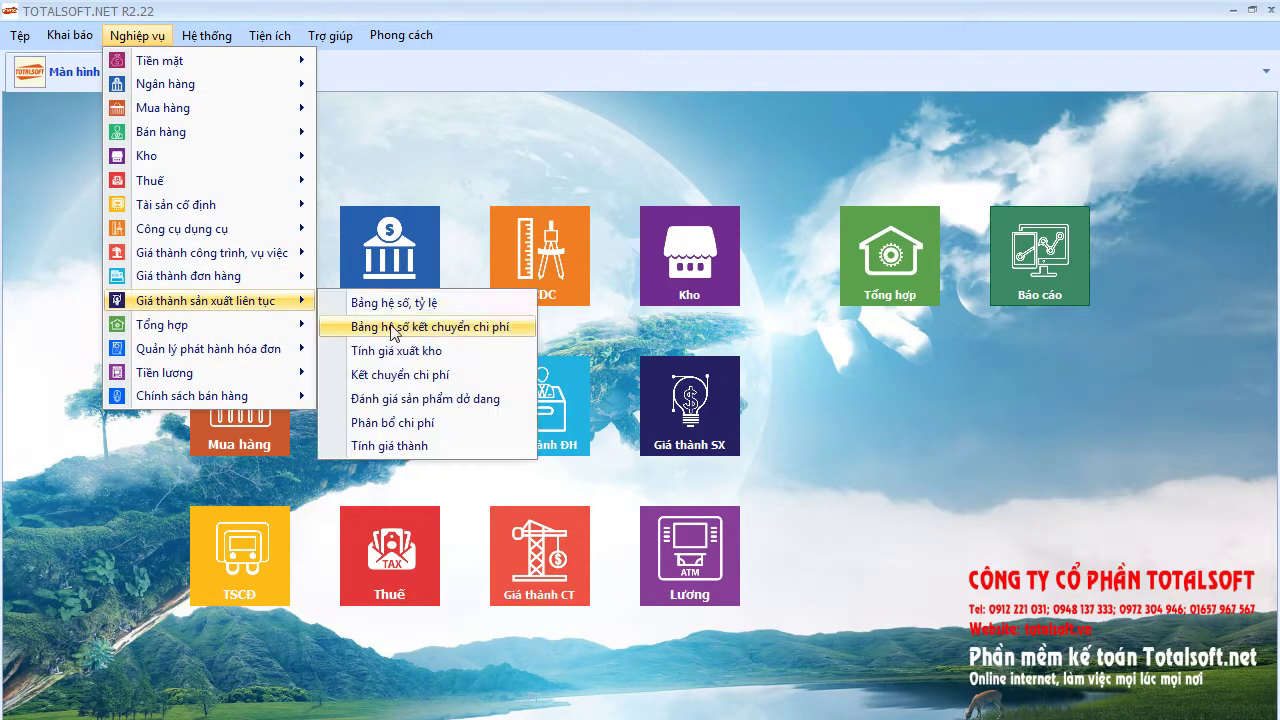
left_click(408, 330)
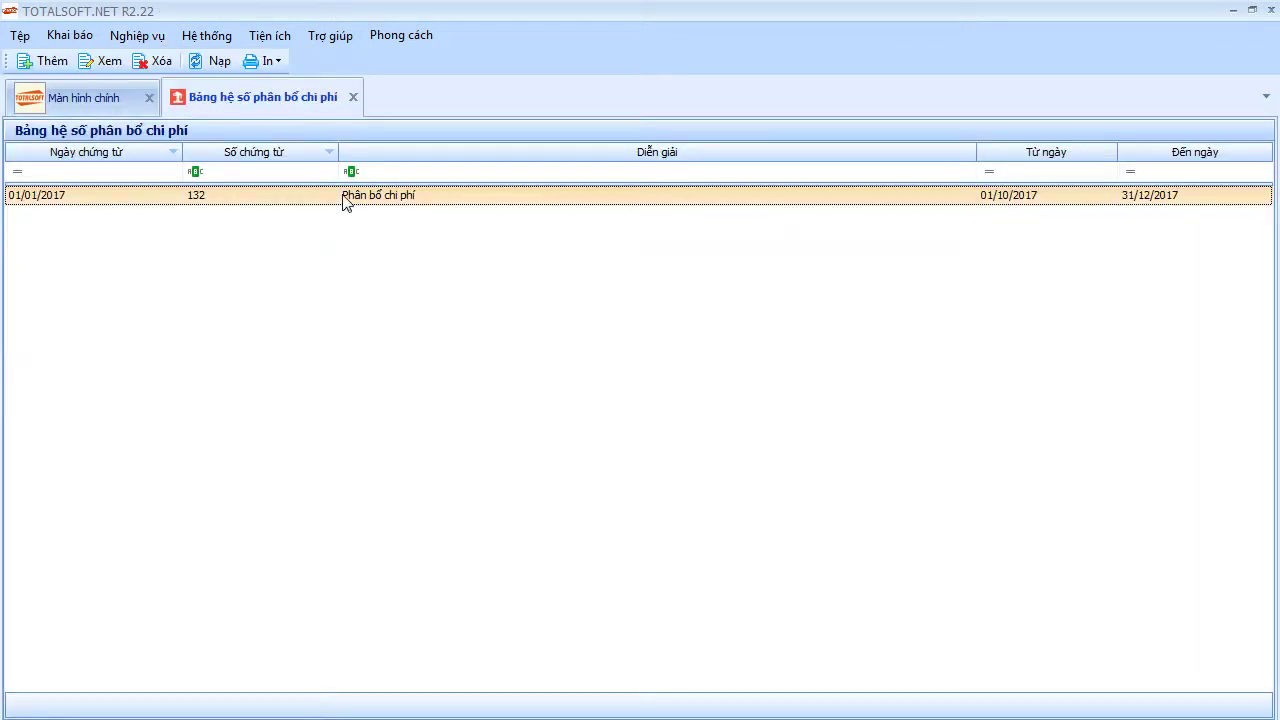
double_click(341, 195)
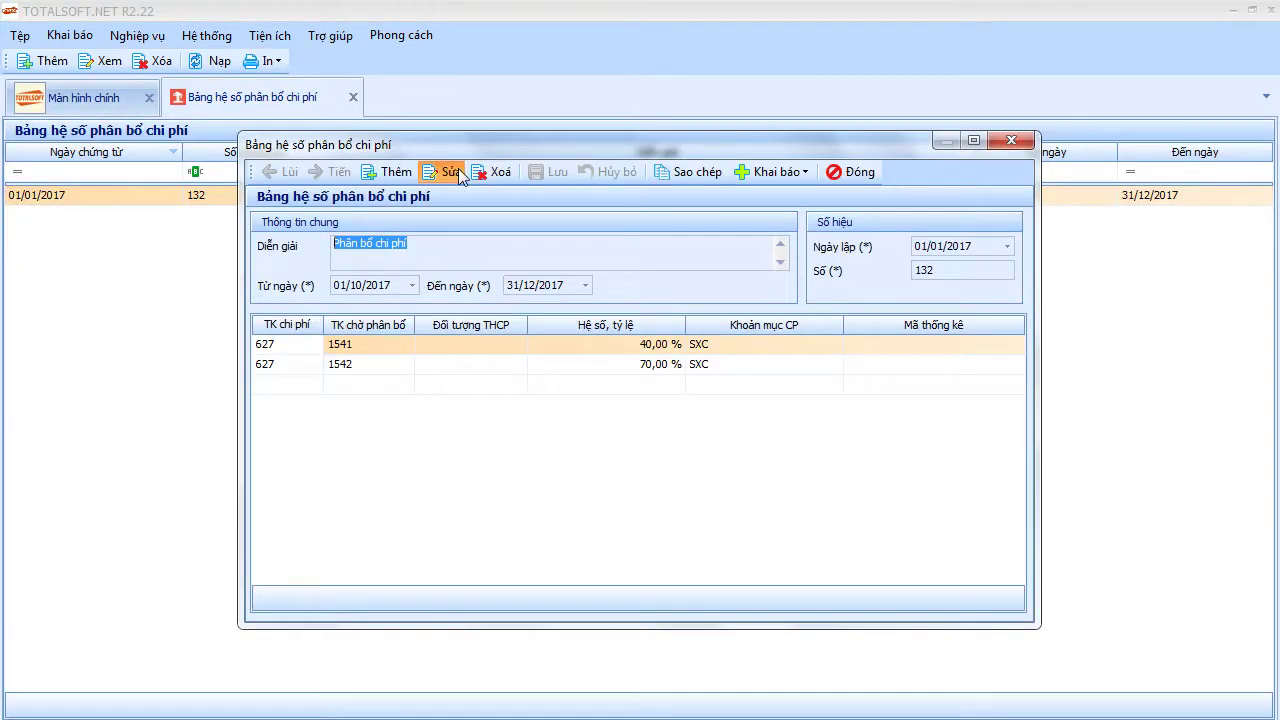
Change the coefficient table's validity period to 01/01/2017 through 31/03/2017, save it and close it.
left_click(445, 171)
left_click(399, 286)
type("01012017")
key("Tab")
type("31032017")
key("Tab")
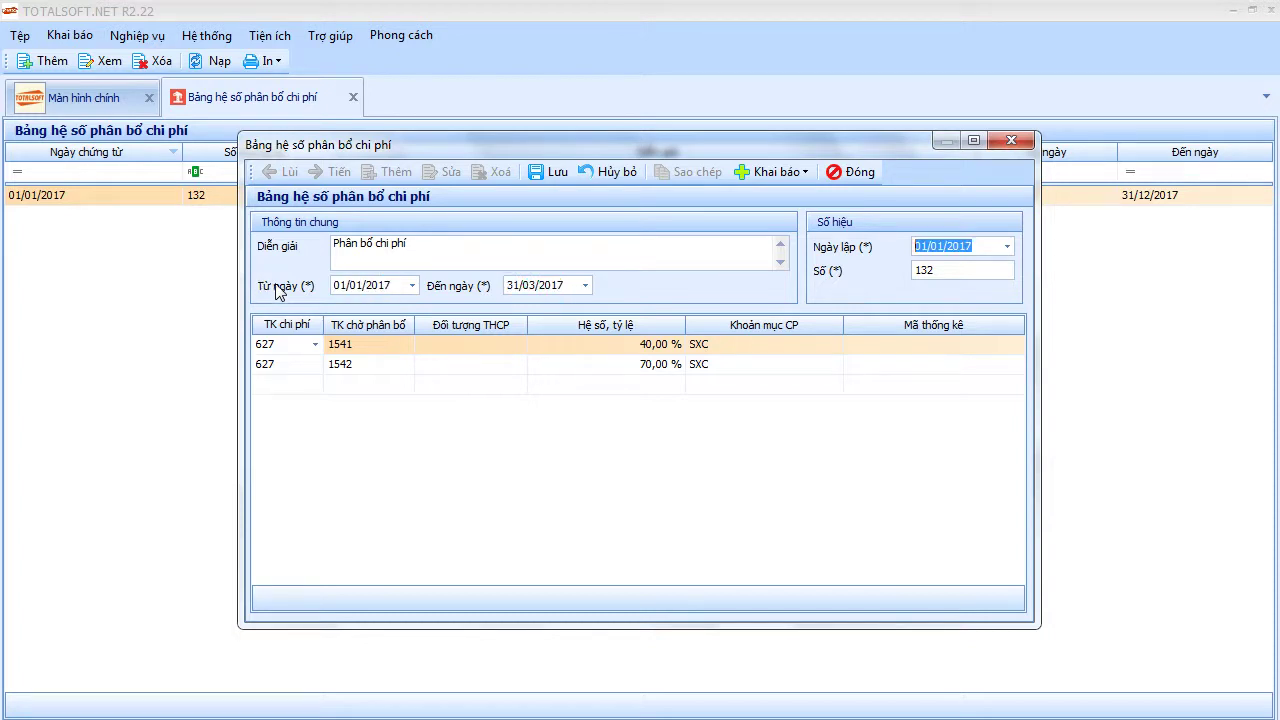
left_click(540, 171)
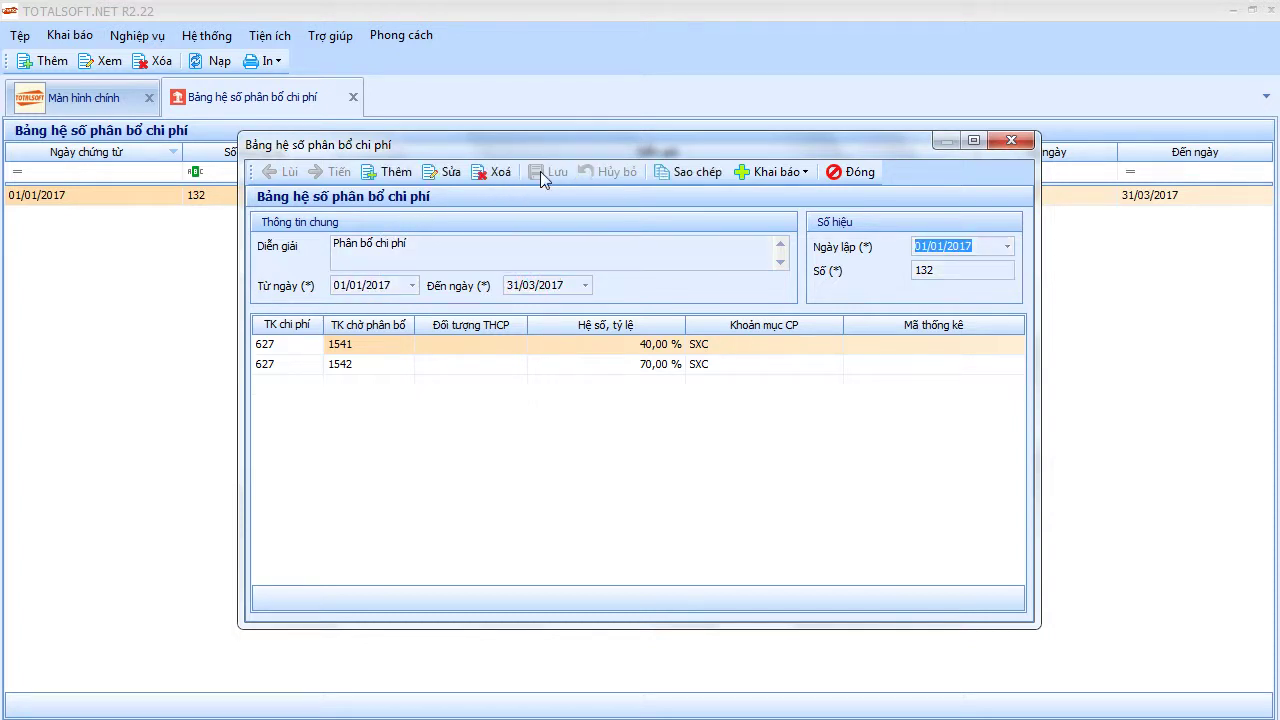
left_click(855, 172)
Open the cost transfer list under continuous production costing and start another voucher.
left_click(137, 35)
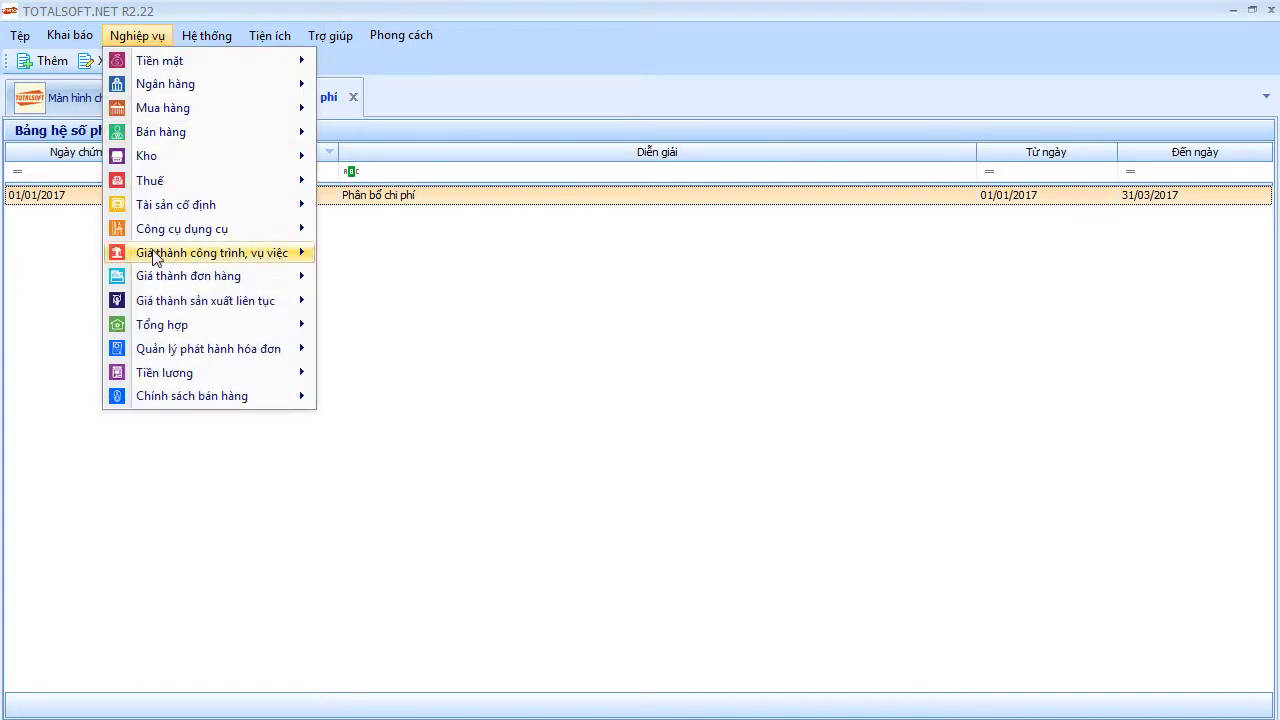
mouse_move(193, 305)
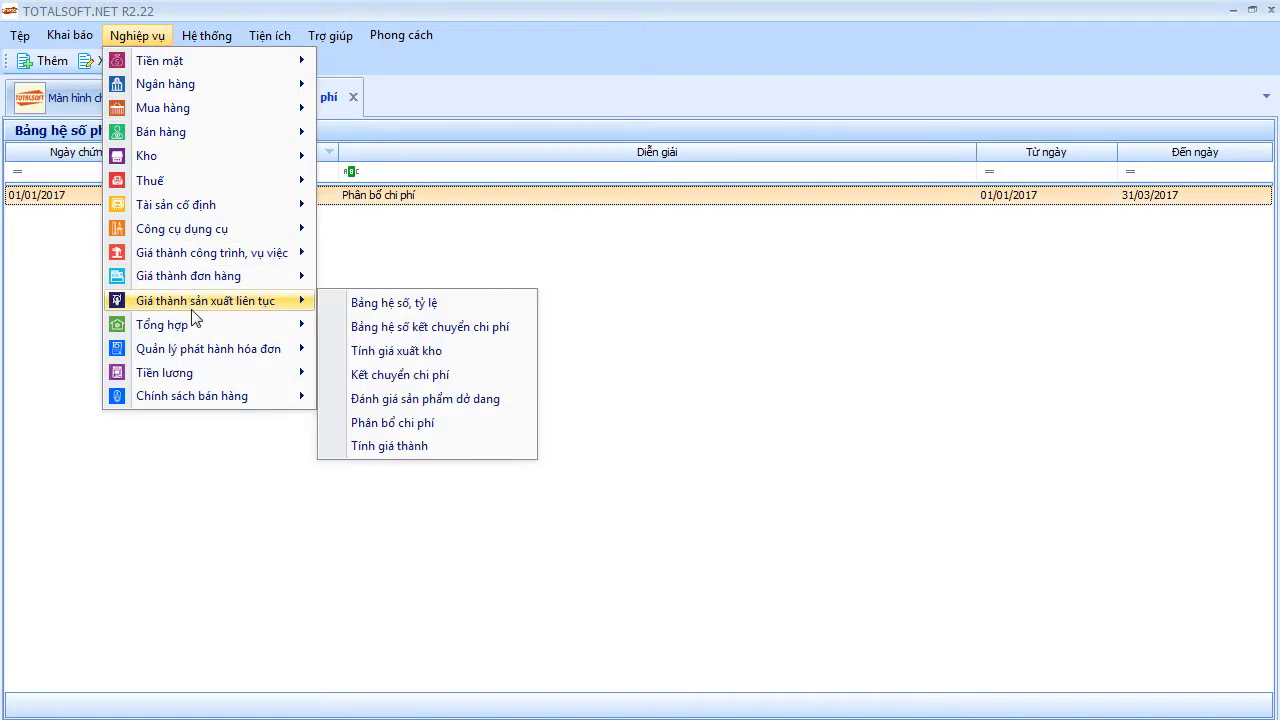
left_click(410, 378)
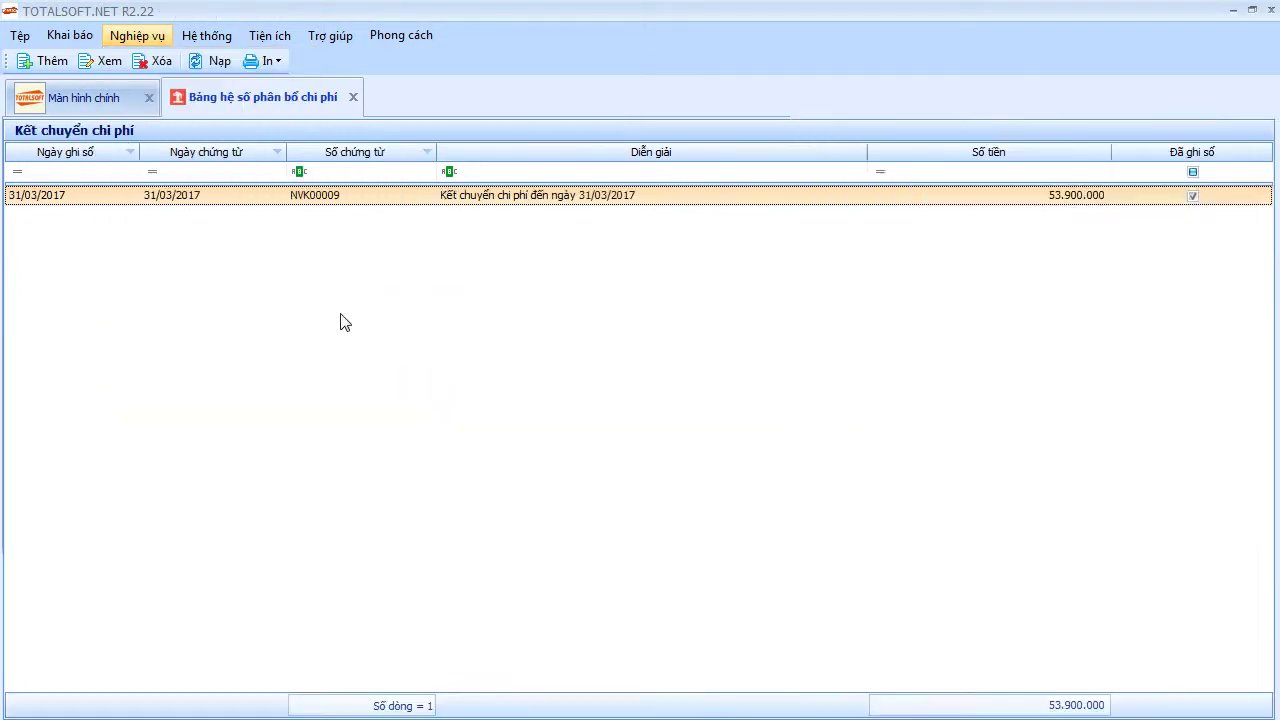
right_click(333, 230)
left_click(394, 242)
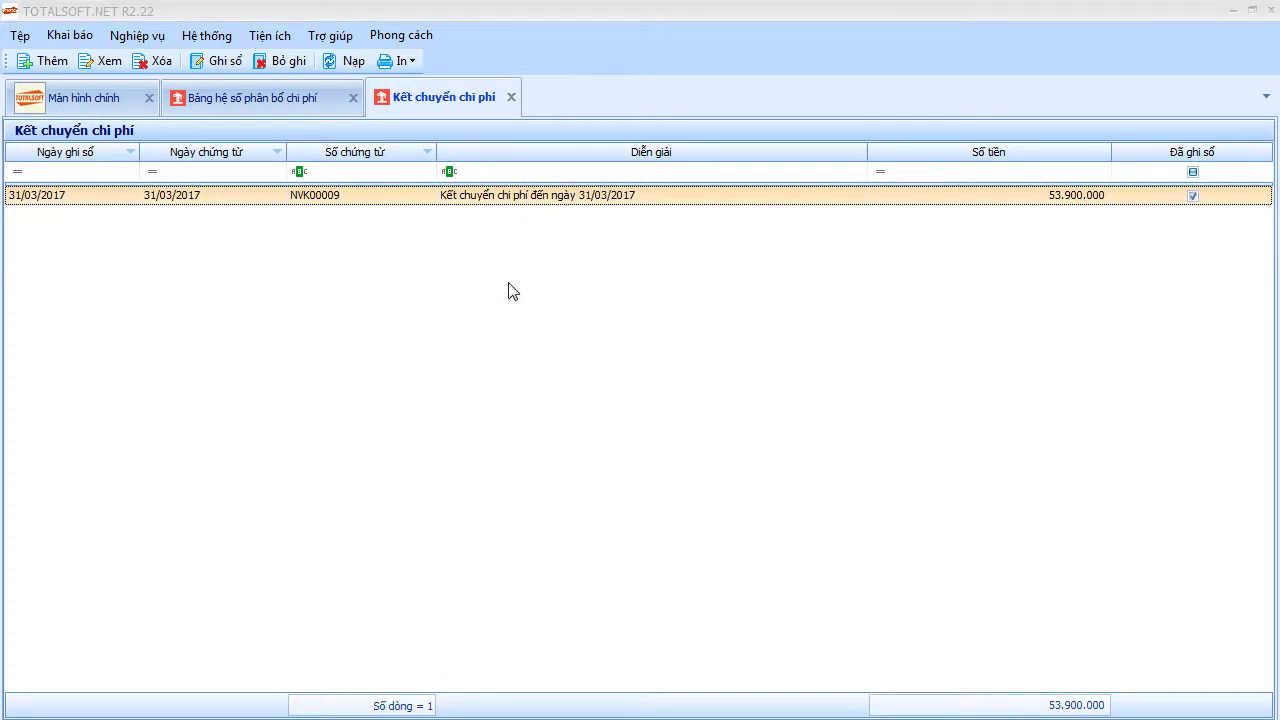
Set both the posting date and the document date of the new transfer voucher to 31/03/2017.
type("3103")
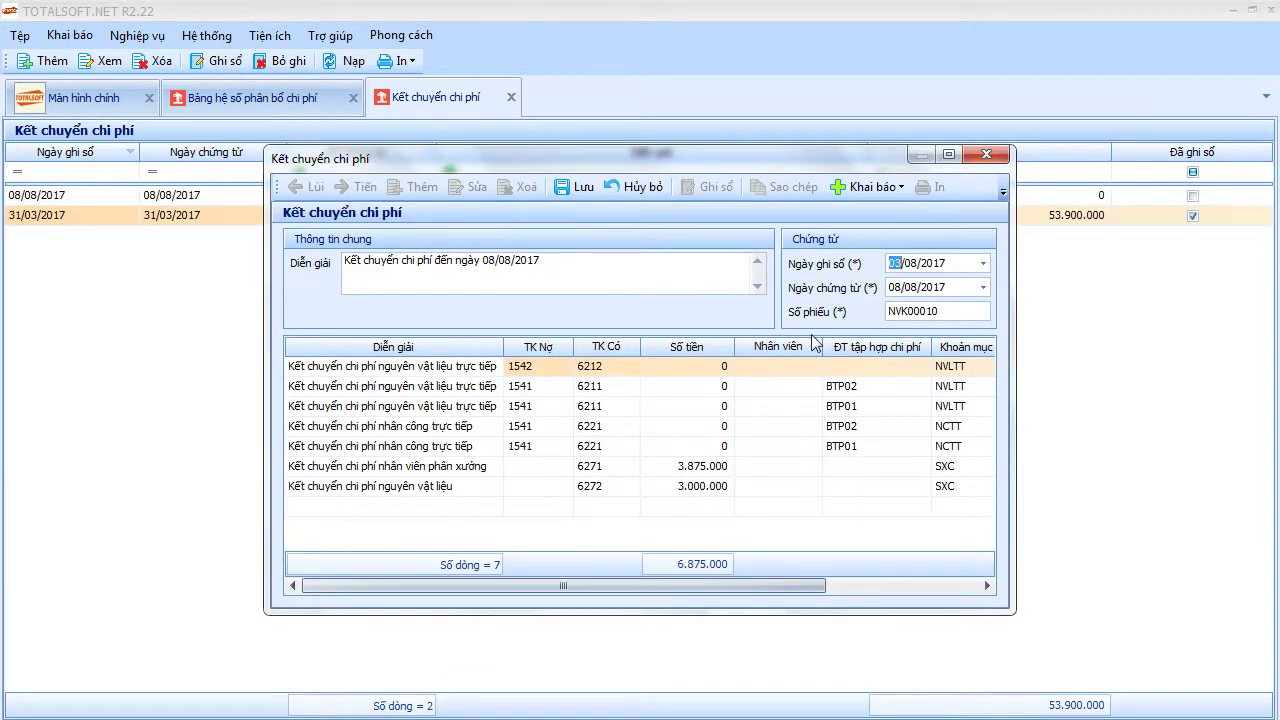
key("Tab")
type("3103")
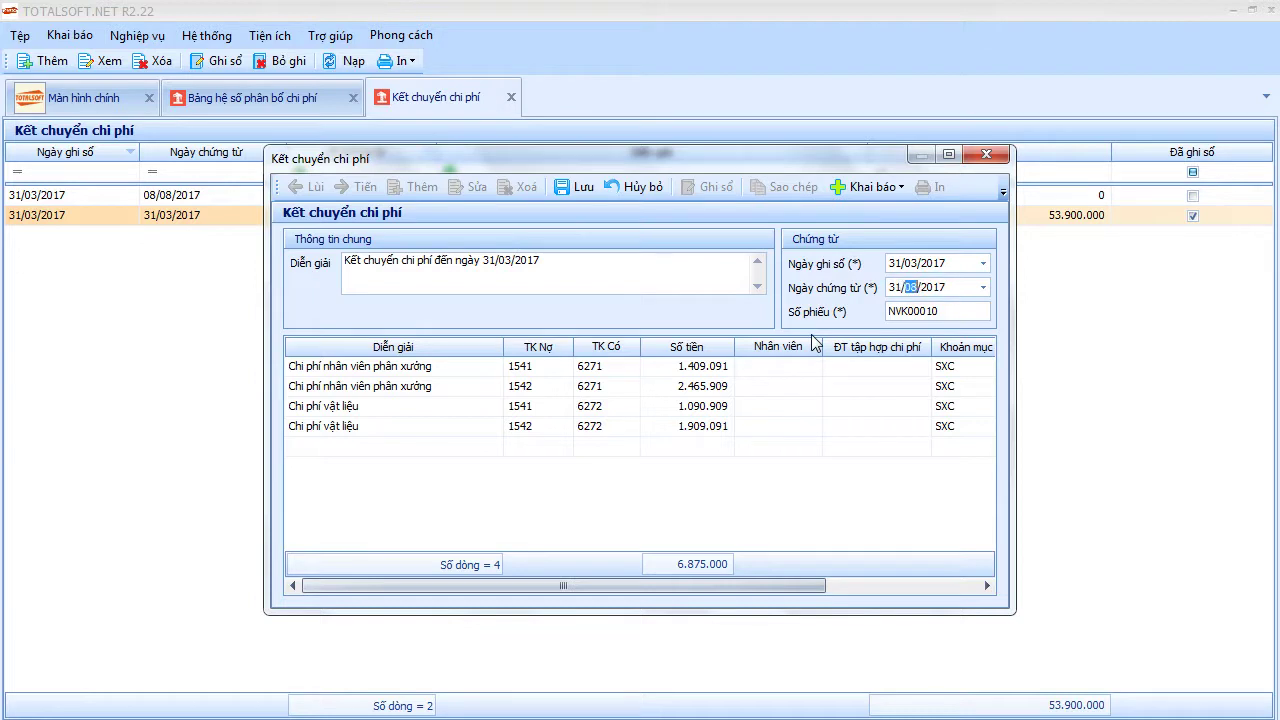
key("Tab")
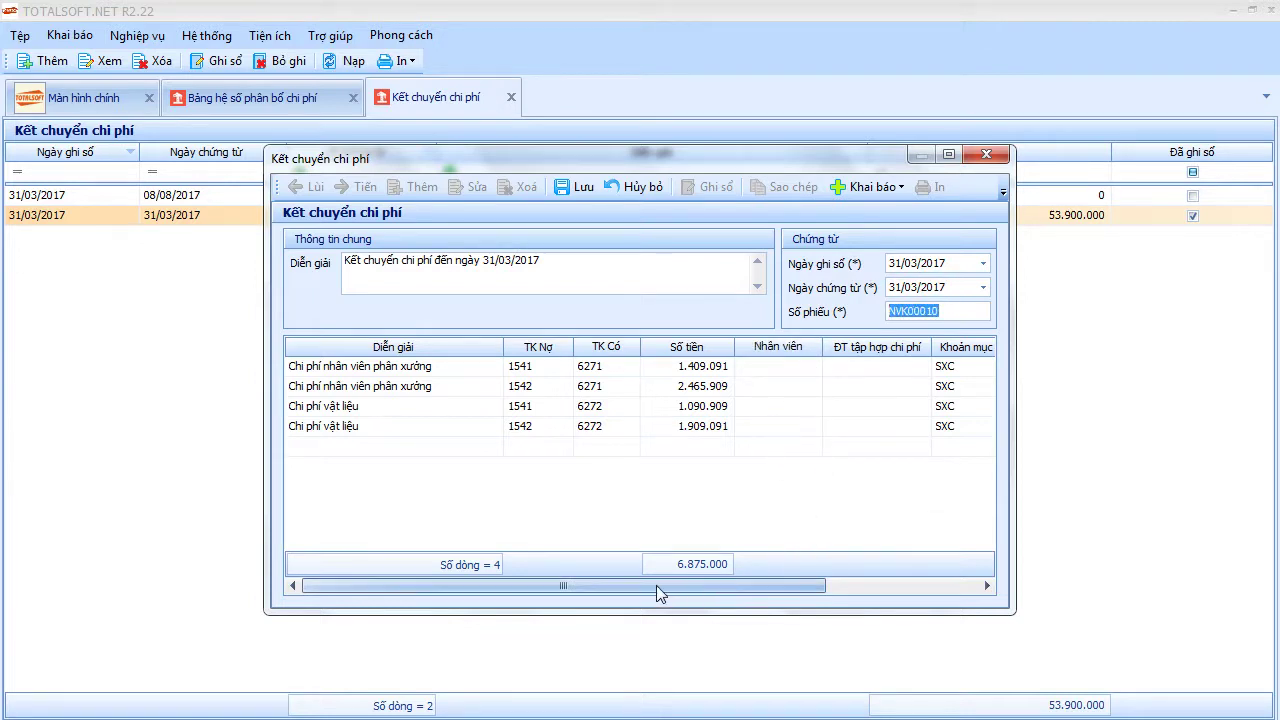
Review the columns of the 6271 and 6272 transfer rows, save the voucher and close it.
left_click_drag(660, 593, 922, 593)
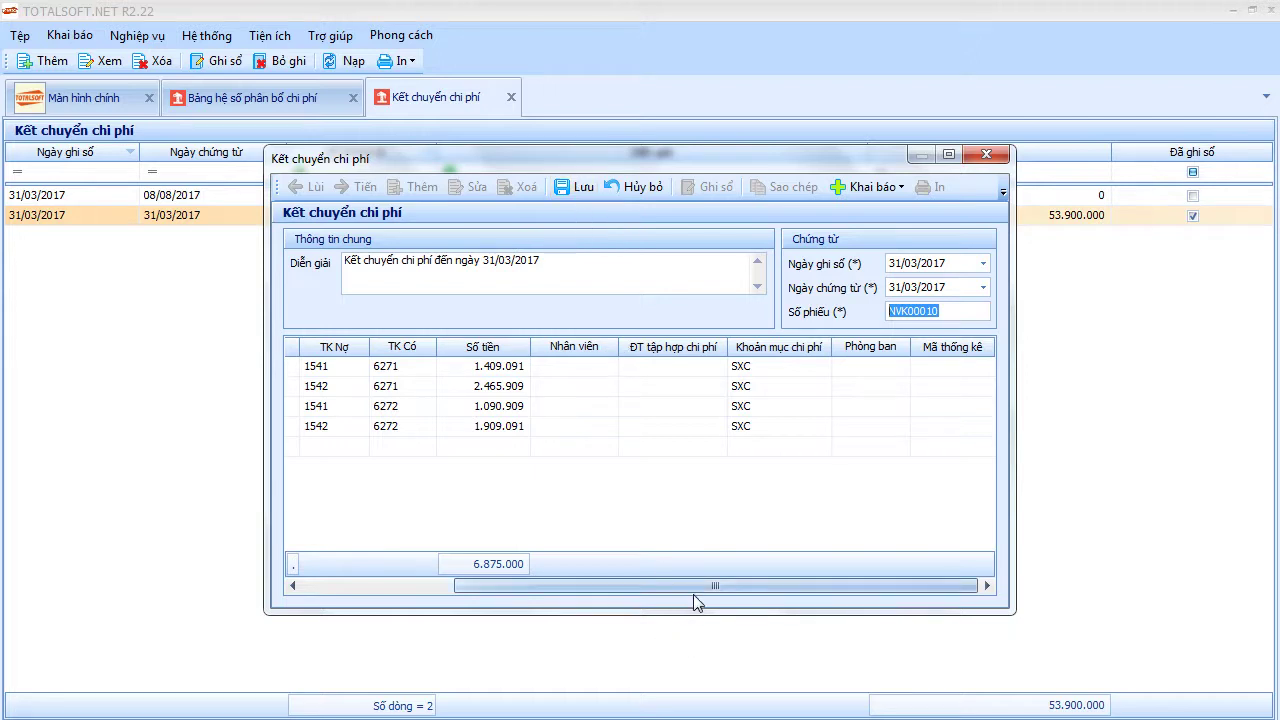
left_click_drag(696, 588, 438, 586)
left_click(580, 187)
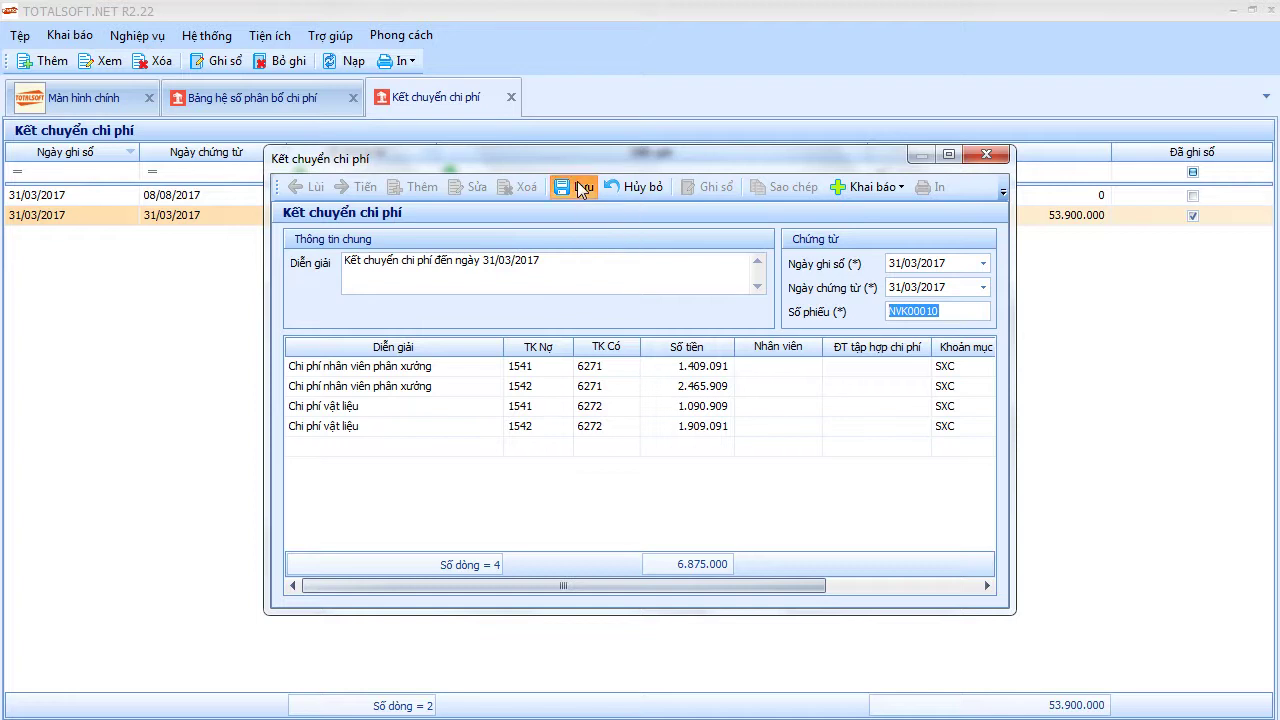
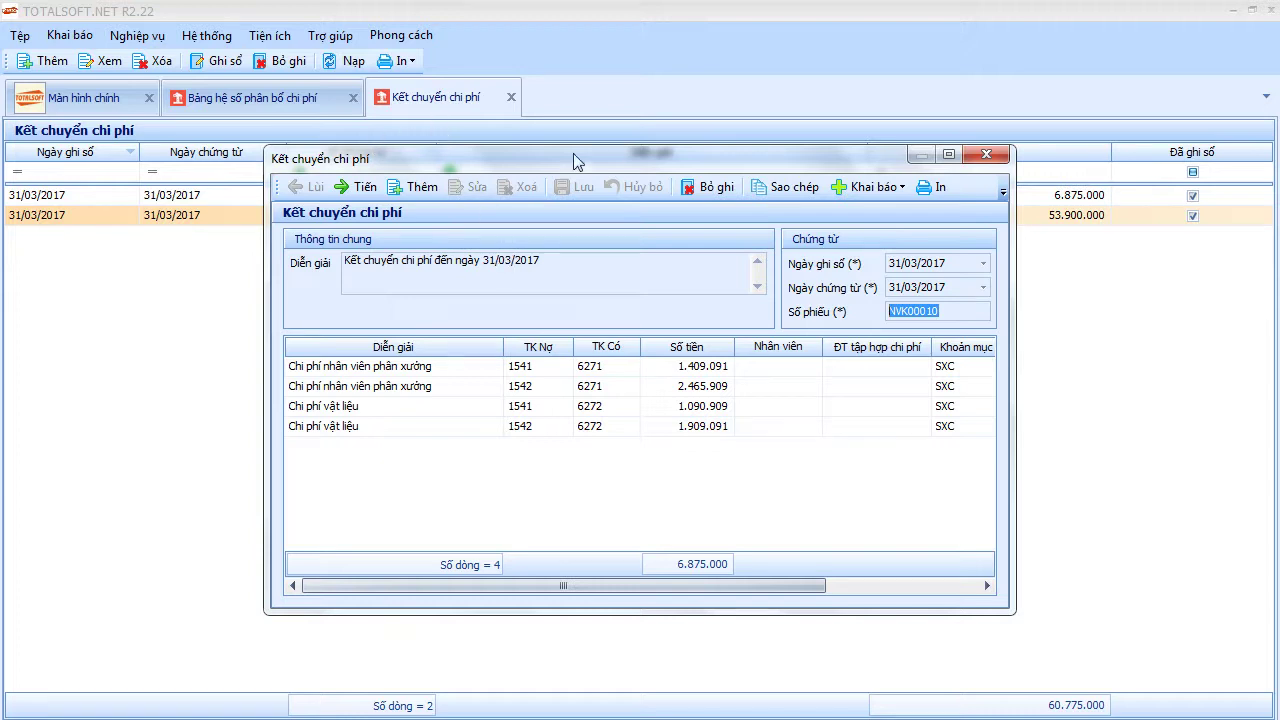
left_click(986, 154)
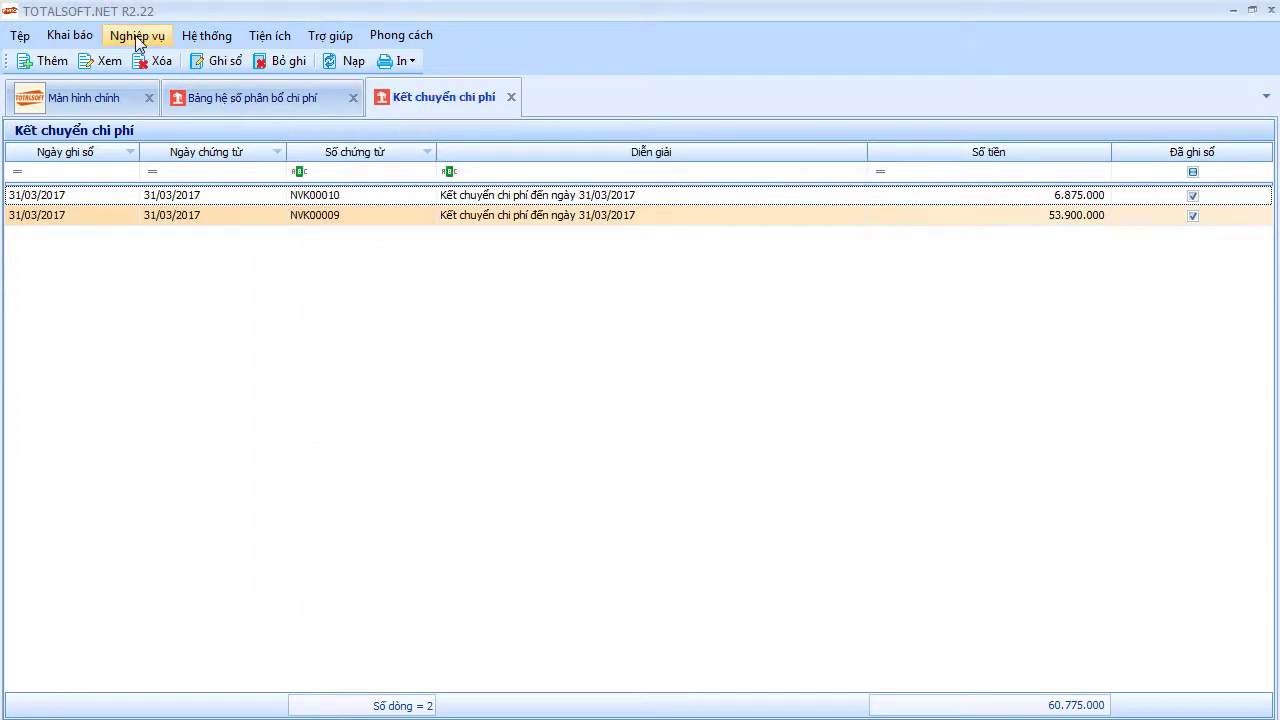
Run the F01-DN account balance report for Quý I again and check accounts 621, 622 and 627 across all columns.
left_click(270, 35)
left_click(291, 112)
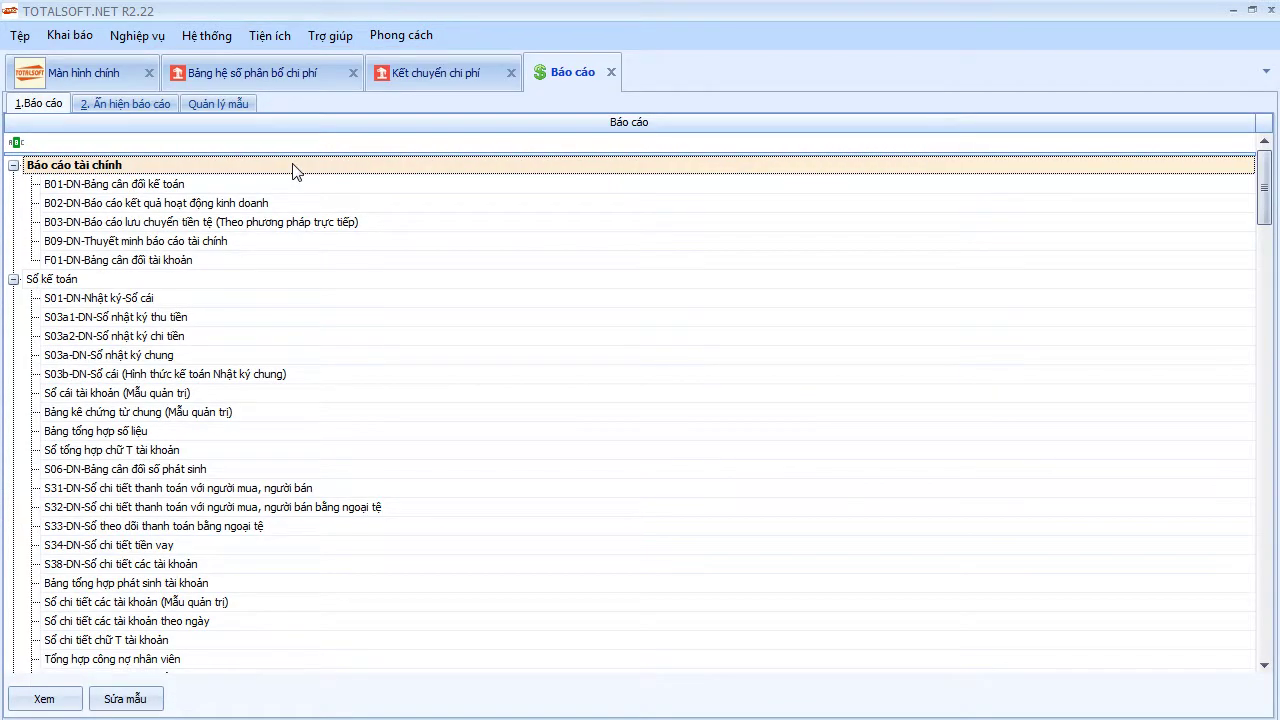
double_click(178, 262)
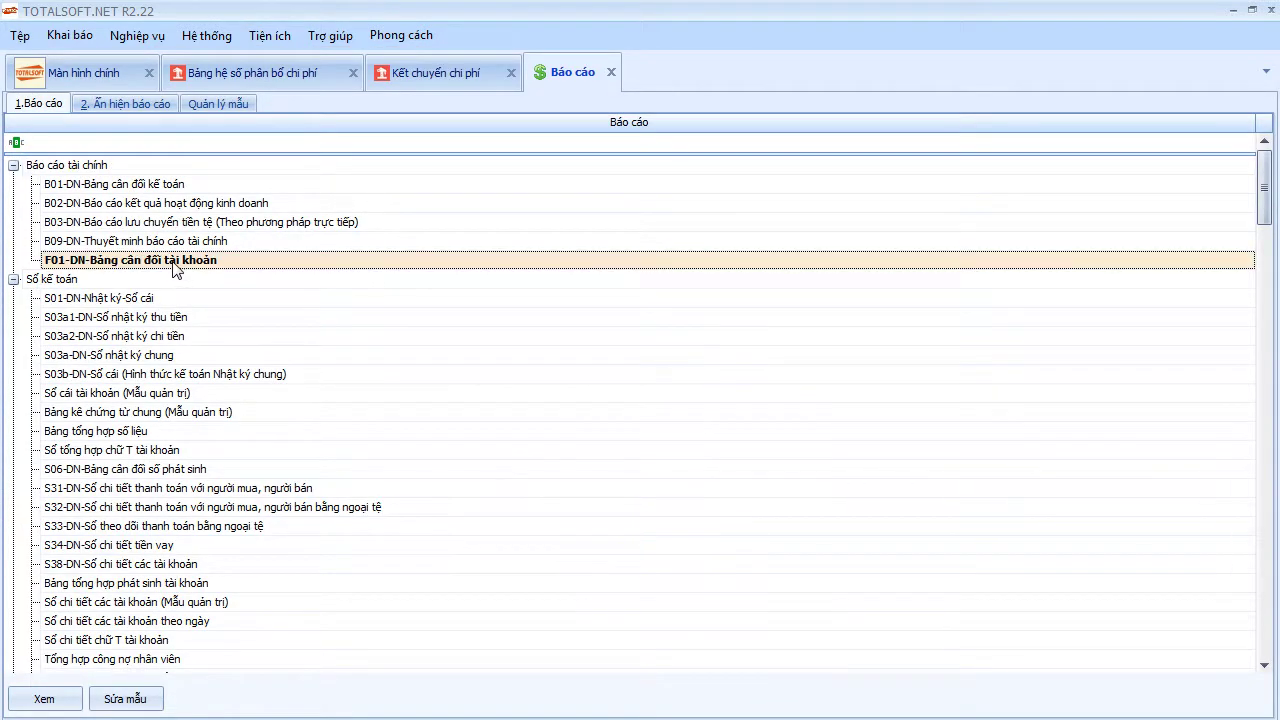
left_click(703, 449)
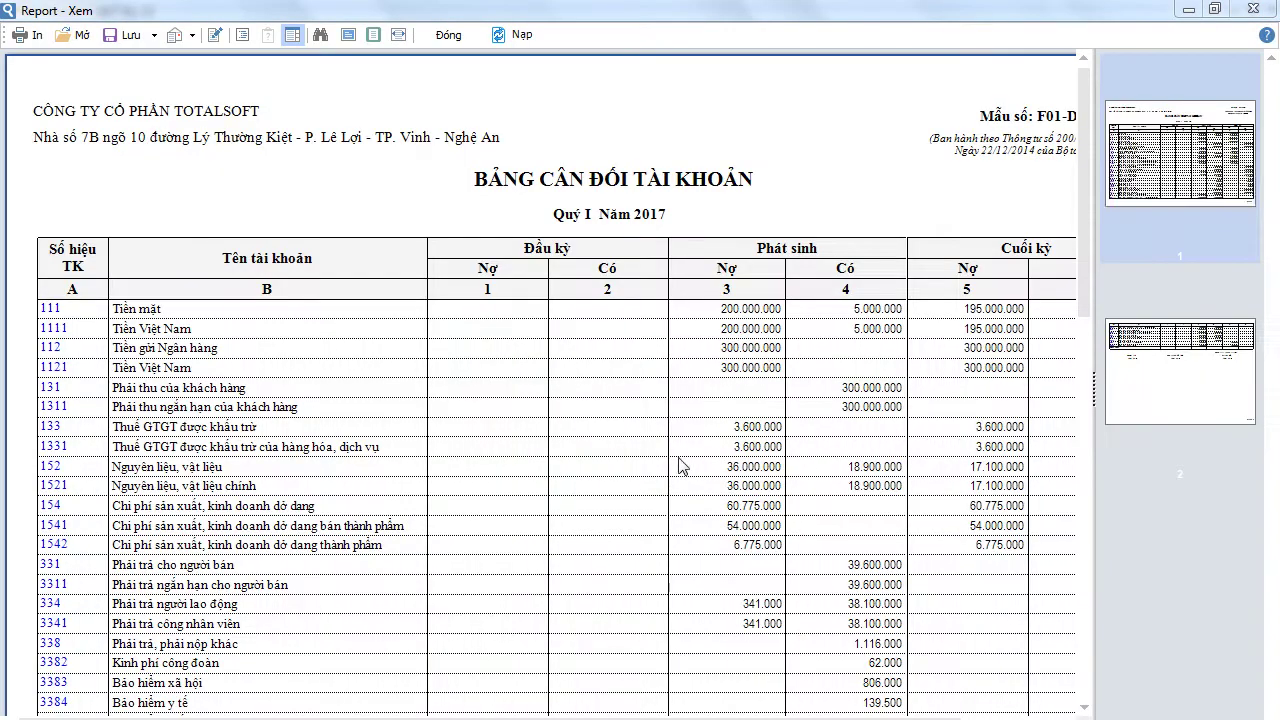
scroll(790, 470, "down", 4)
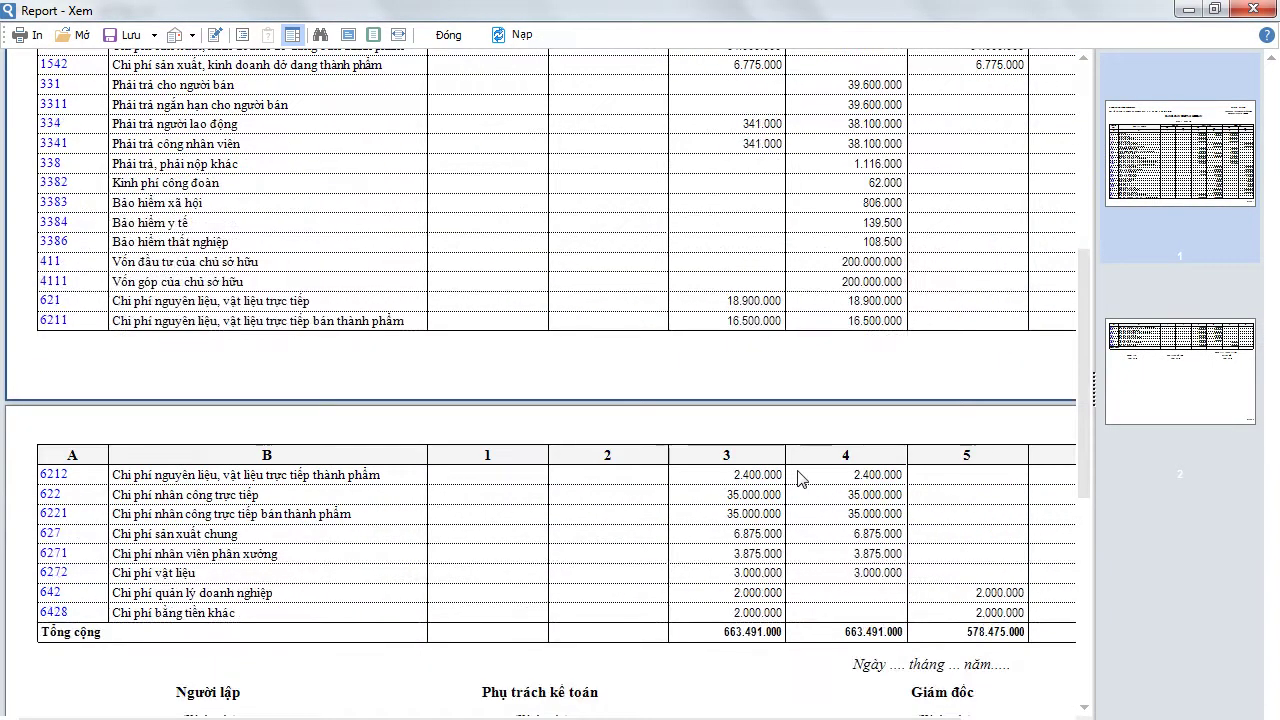
left_click_drag(548, 717, 650, 717)
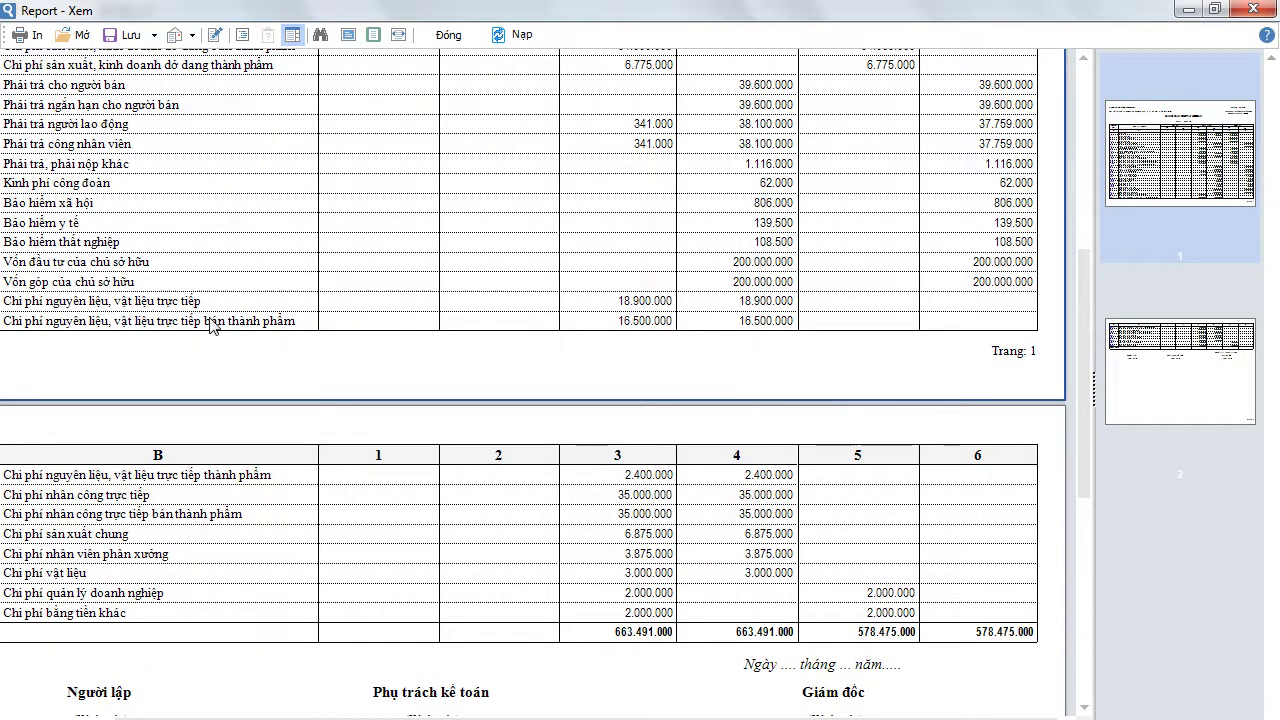
left_click_drag(650, 717, 545, 717)
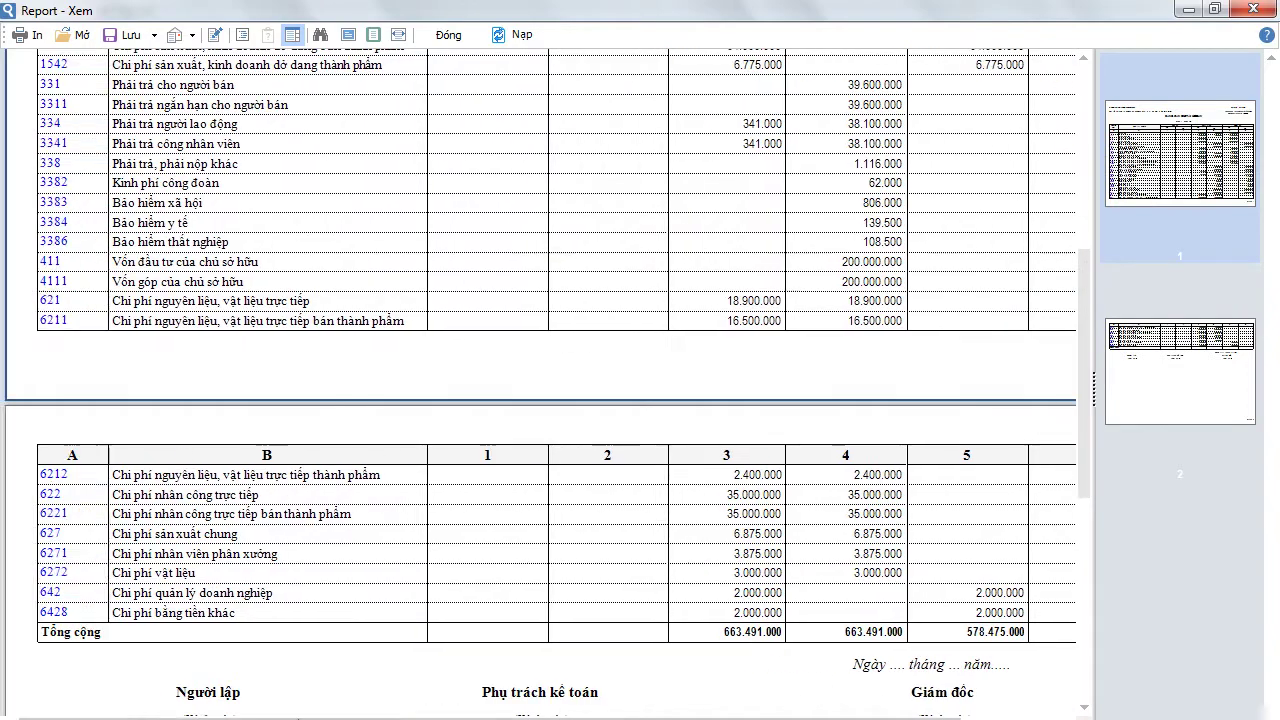
Close the account balance report and all open work tabs.
left_click(446, 35)
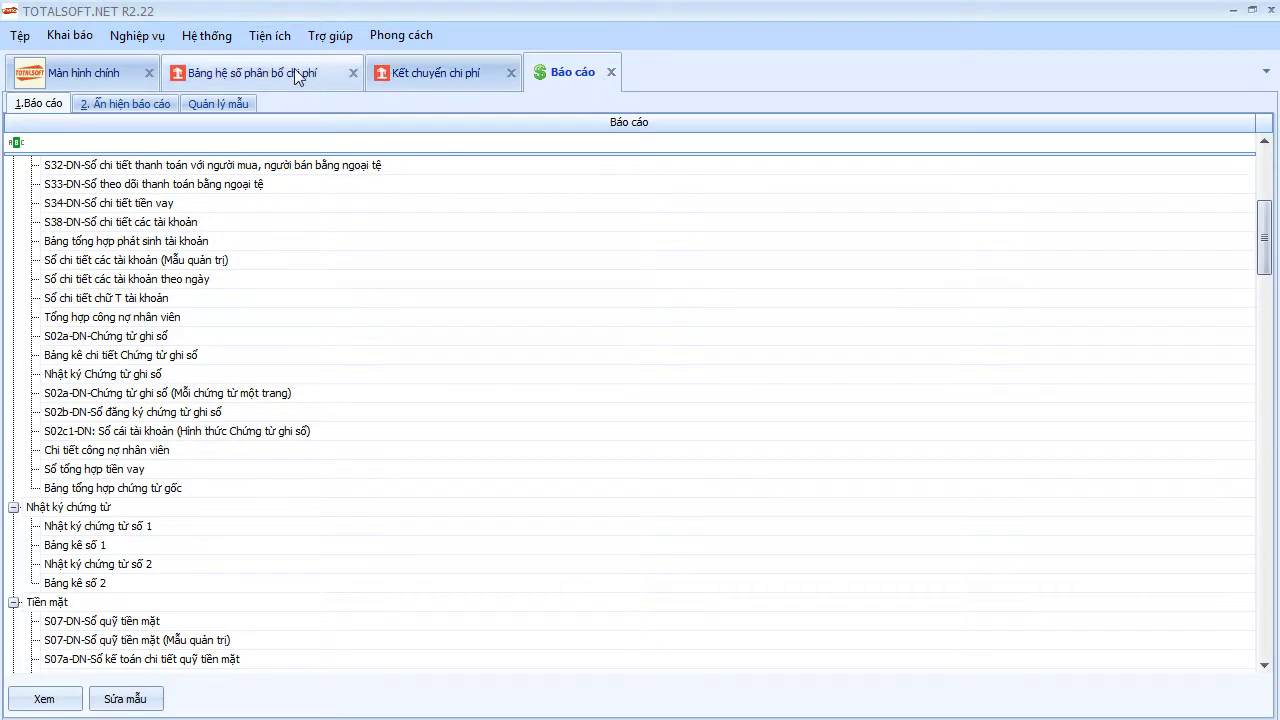
right_click(683, 59)
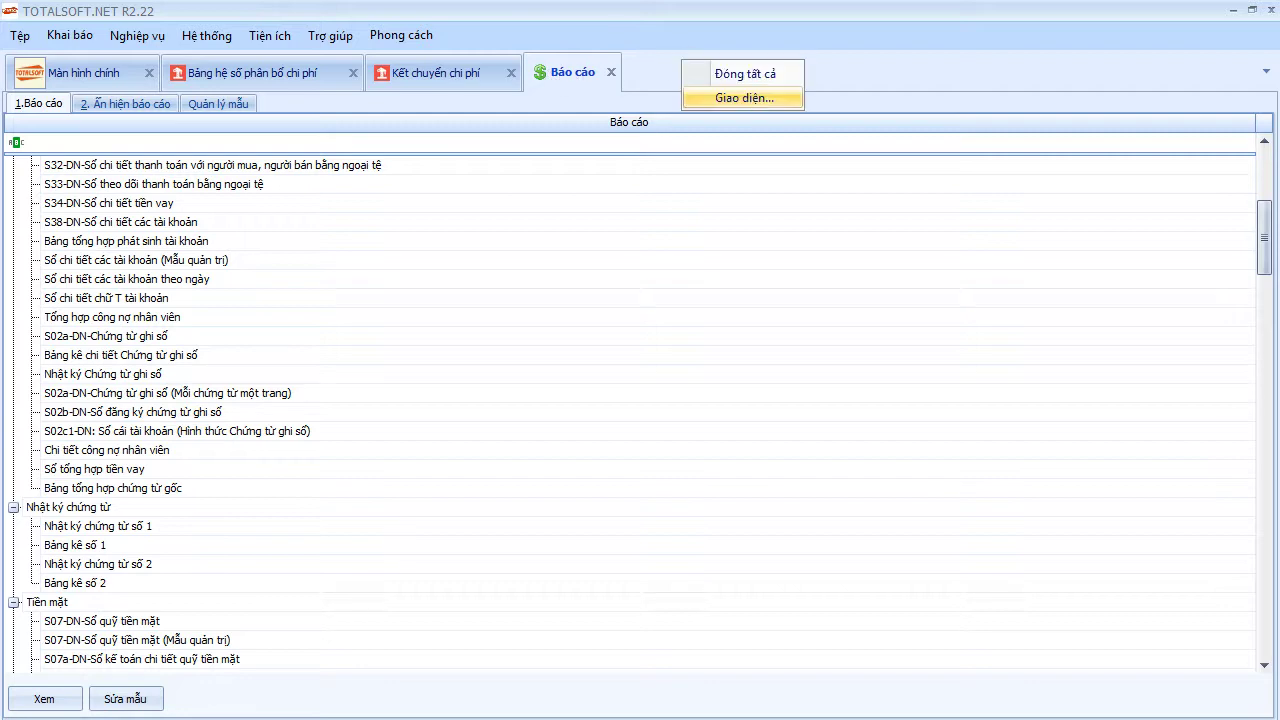
left_click(745, 73)
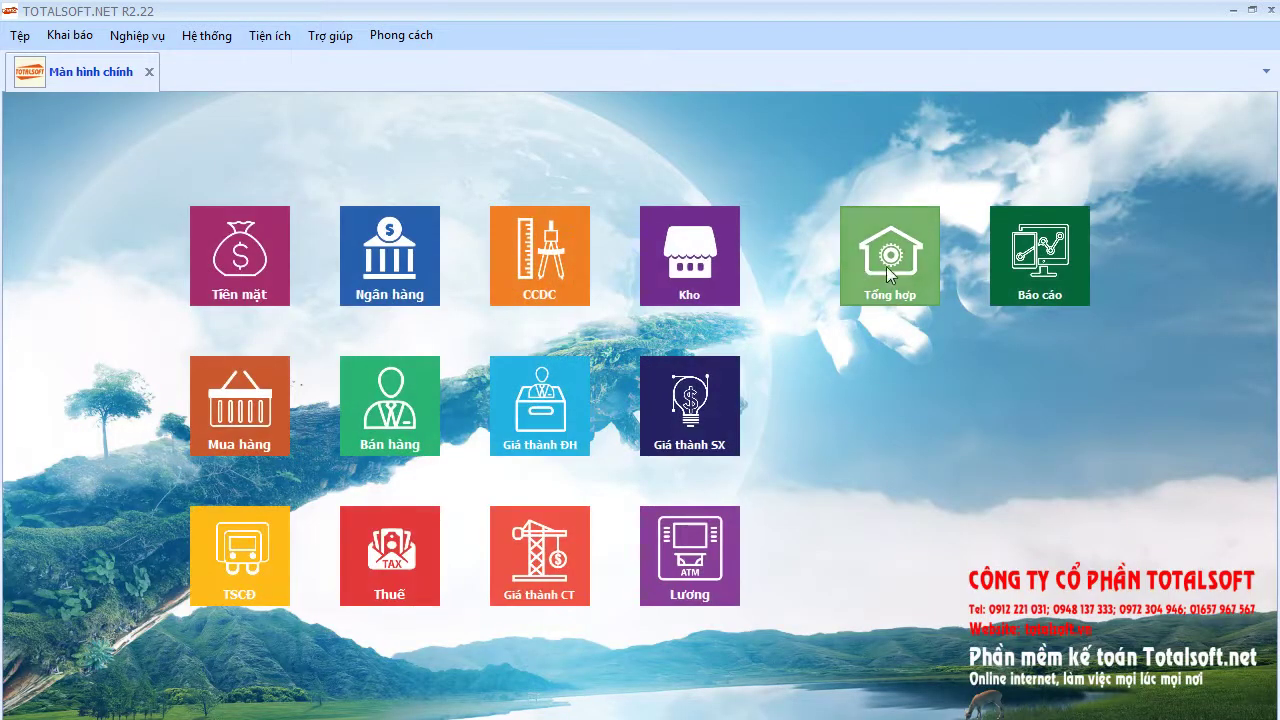
Run the production cost analysis report by cost object (theo đối tượng THCP) for Quý I, account 154, check all its columns and close it.
left_click(694, 424)
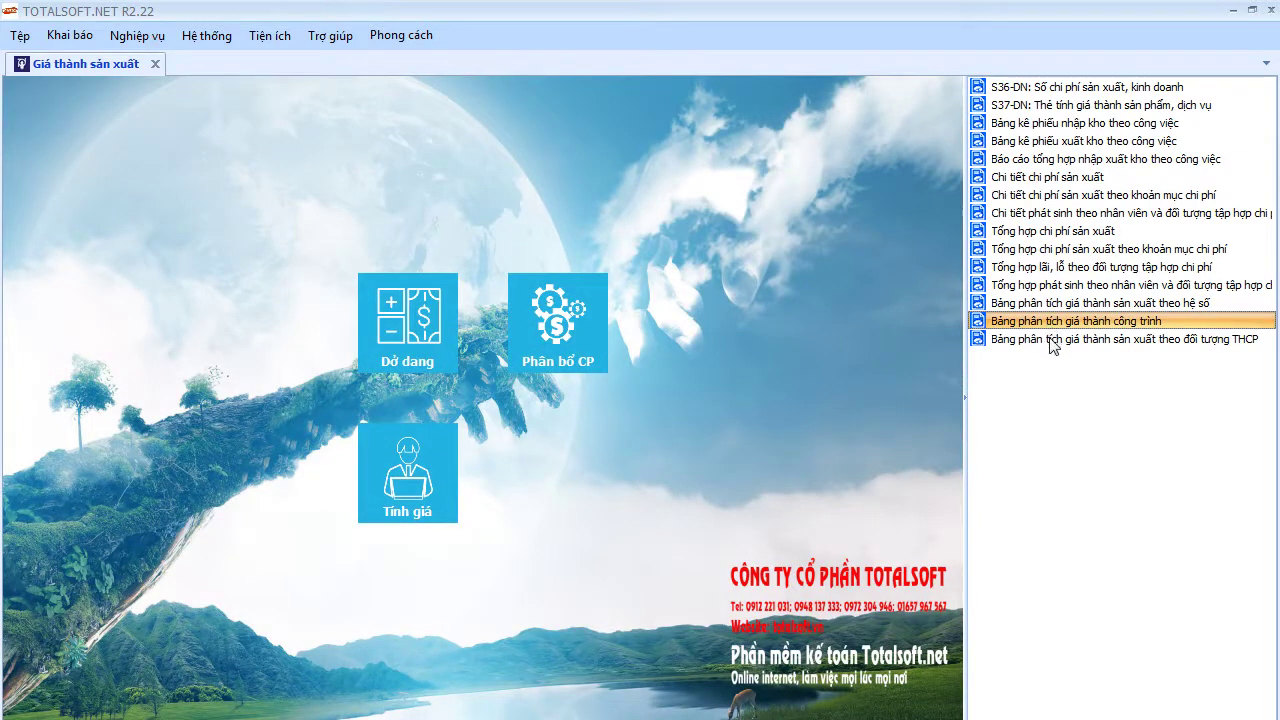
double_click(1050, 339)
left_click(556, 273)
scroll(557, 337, "down", 4)
left_click(480, 322)
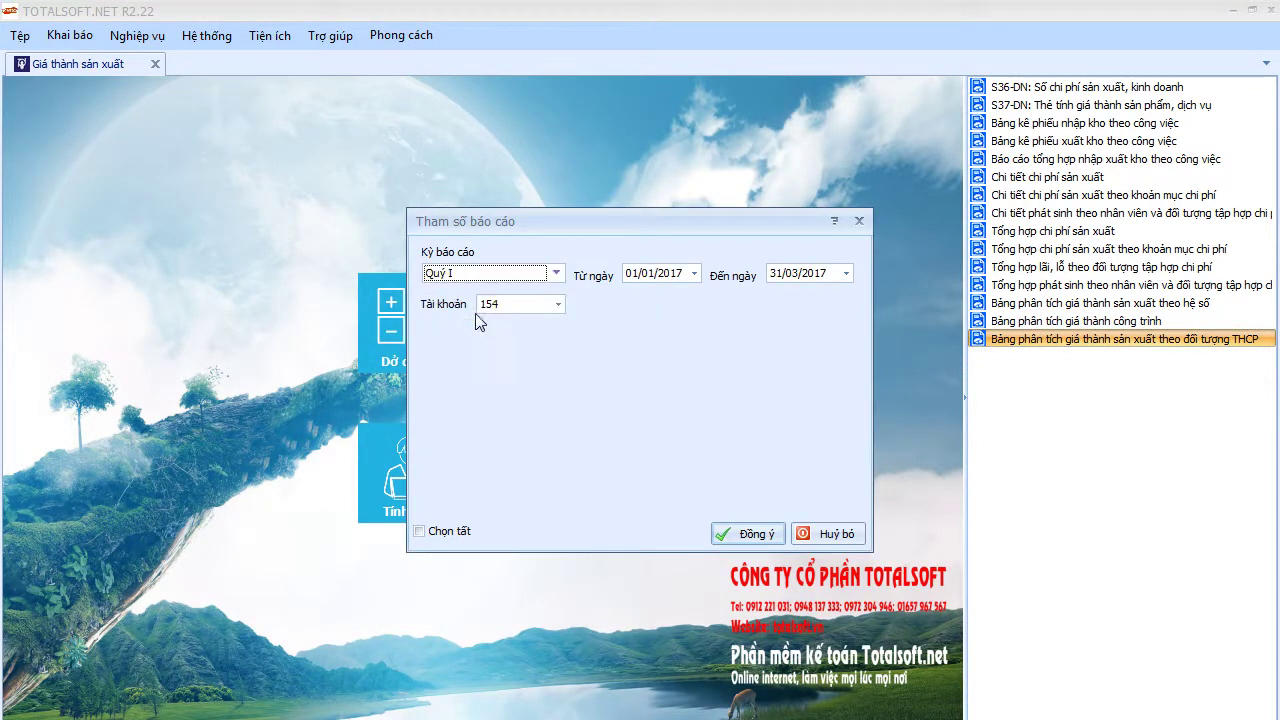
left_click(750, 534)
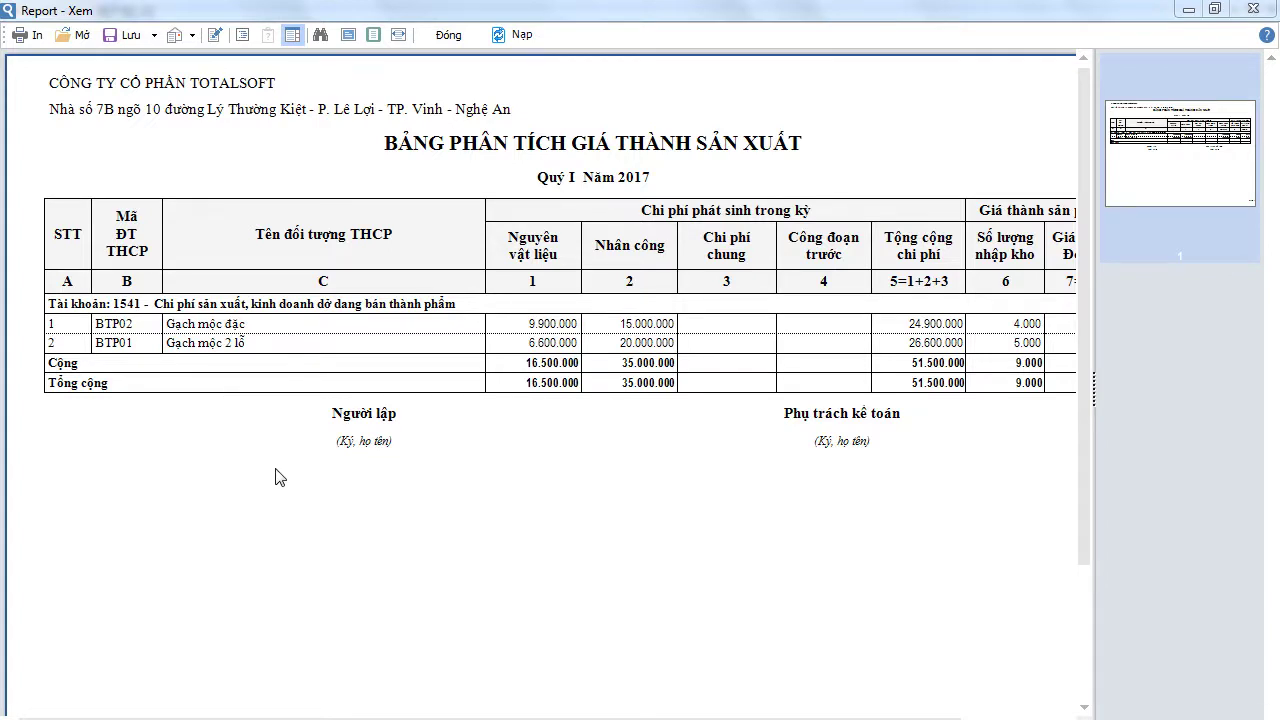
left_click_drag(435, 714, 529, 714)
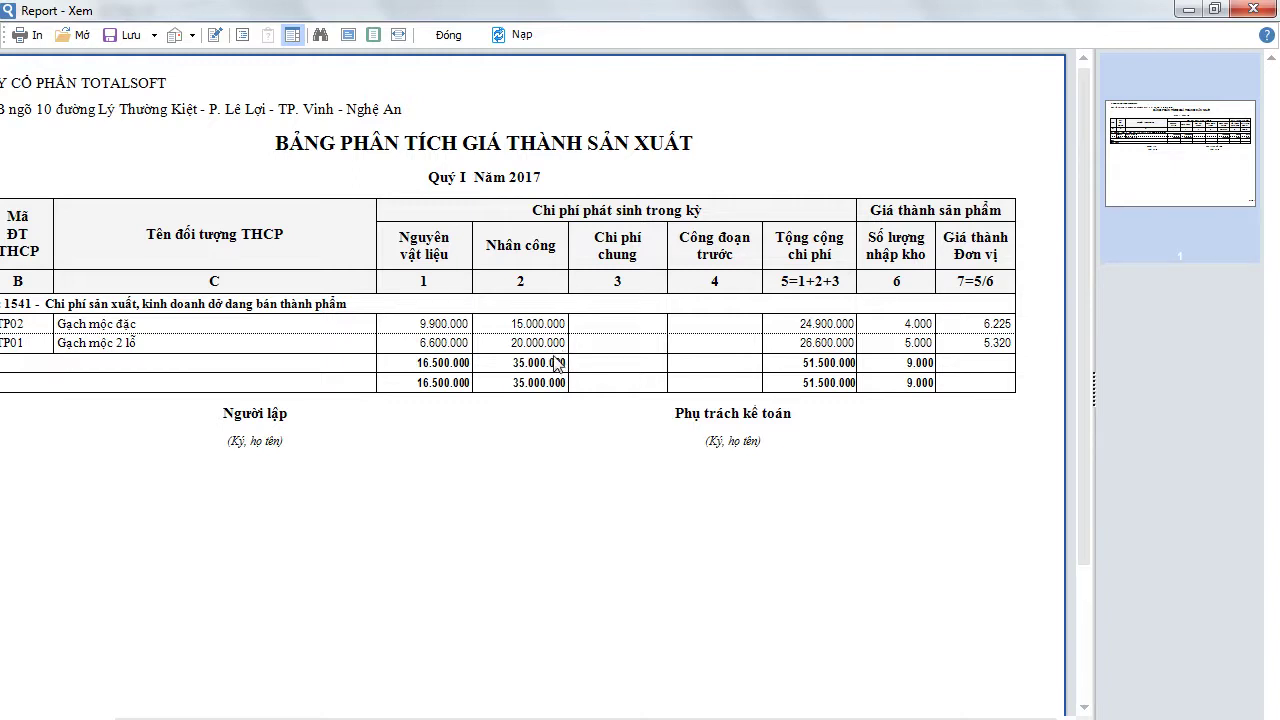
left_click(447, 38)
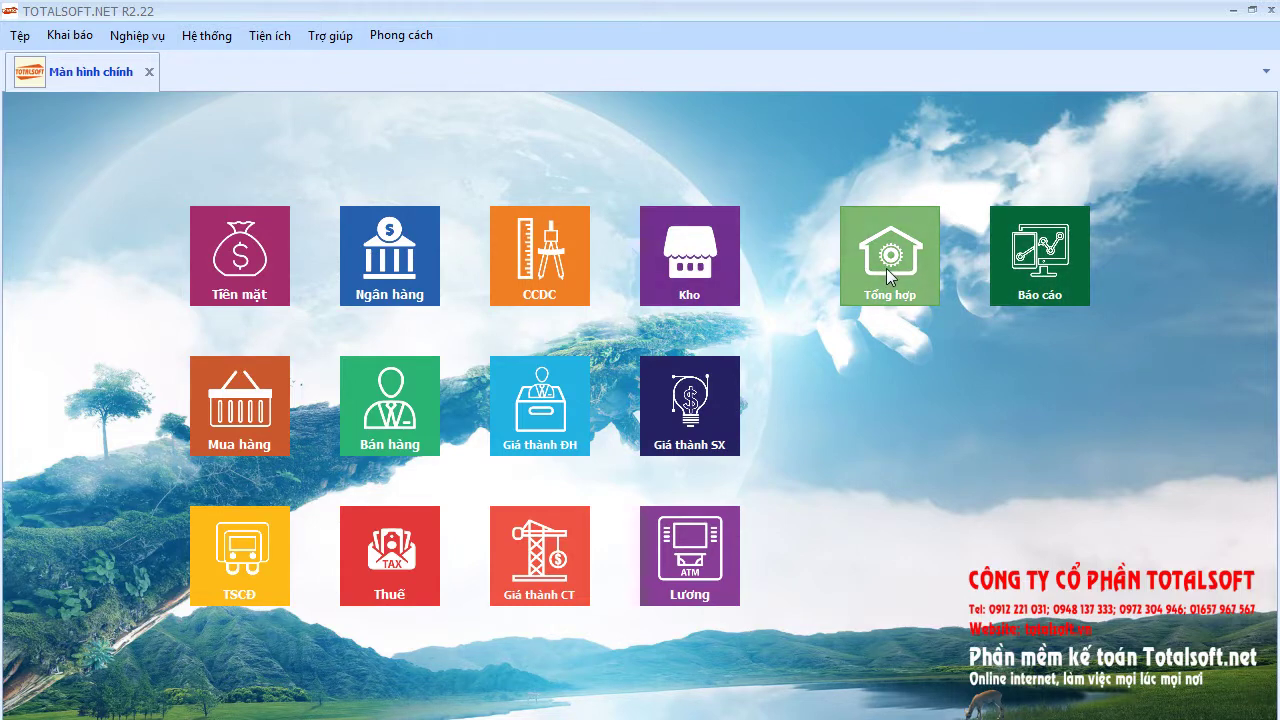
Run the Sổ tổng hợp chữ T tài khoản report for account 154 over Năm nay, check its entries, and close the report and report list.
left_click(1040, 275)
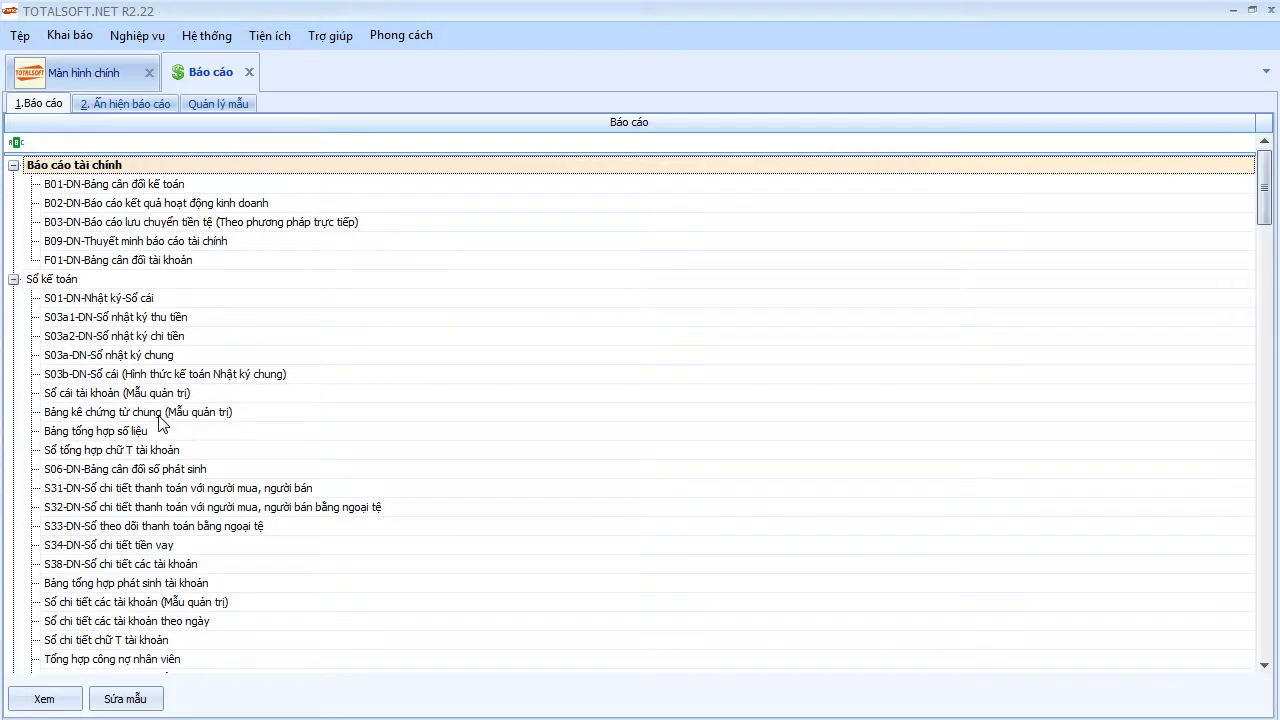
double_click(139, 450)
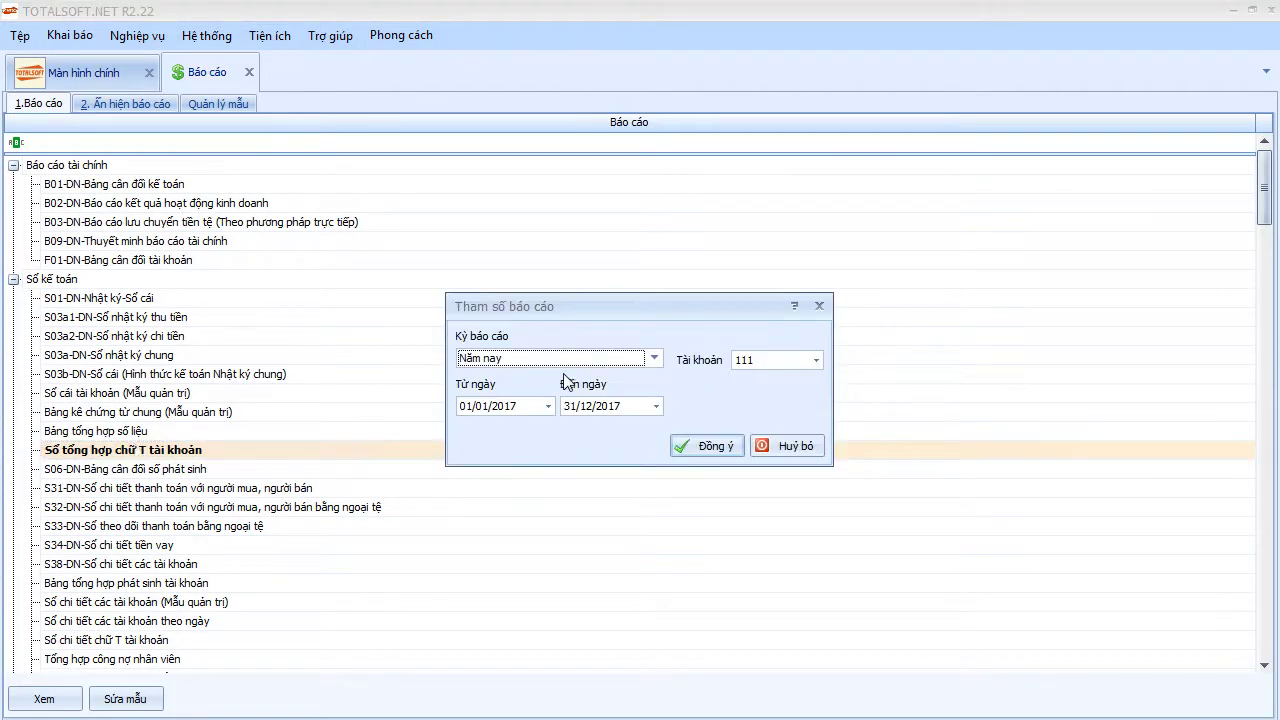
left_click(767, 361)
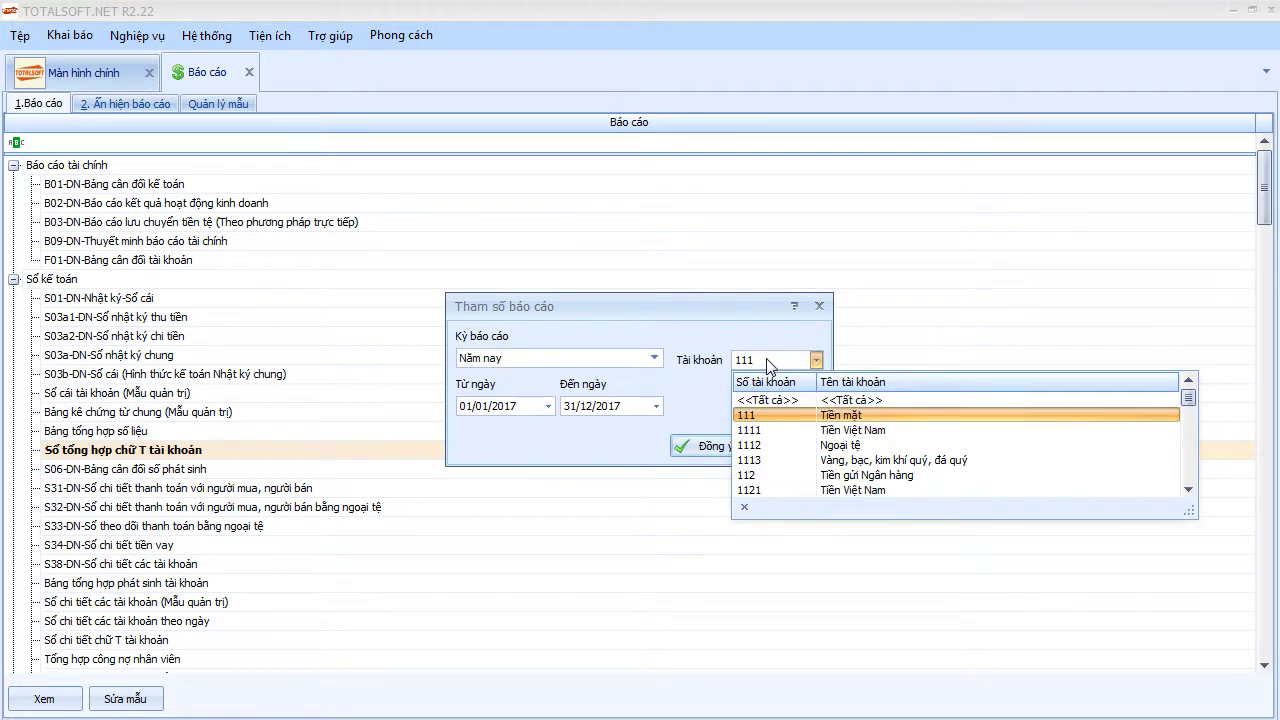
type("154")
left_click(708, 336)
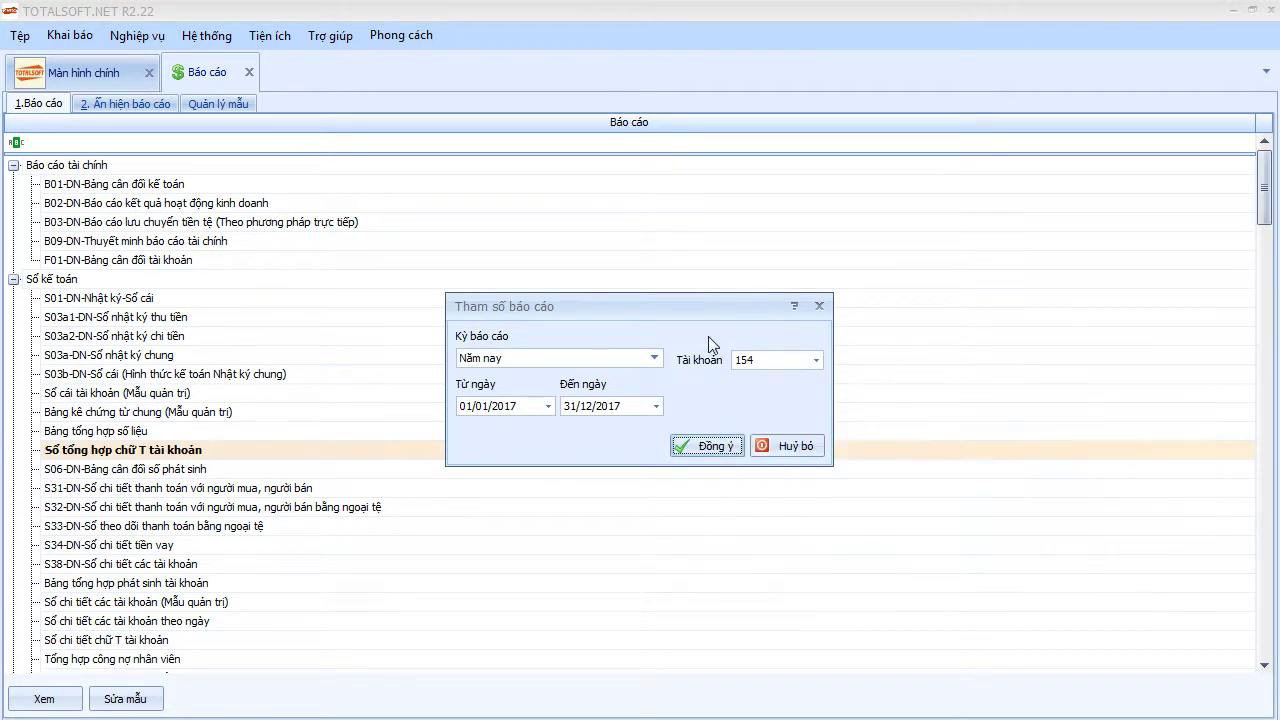
left_click(705, 446)
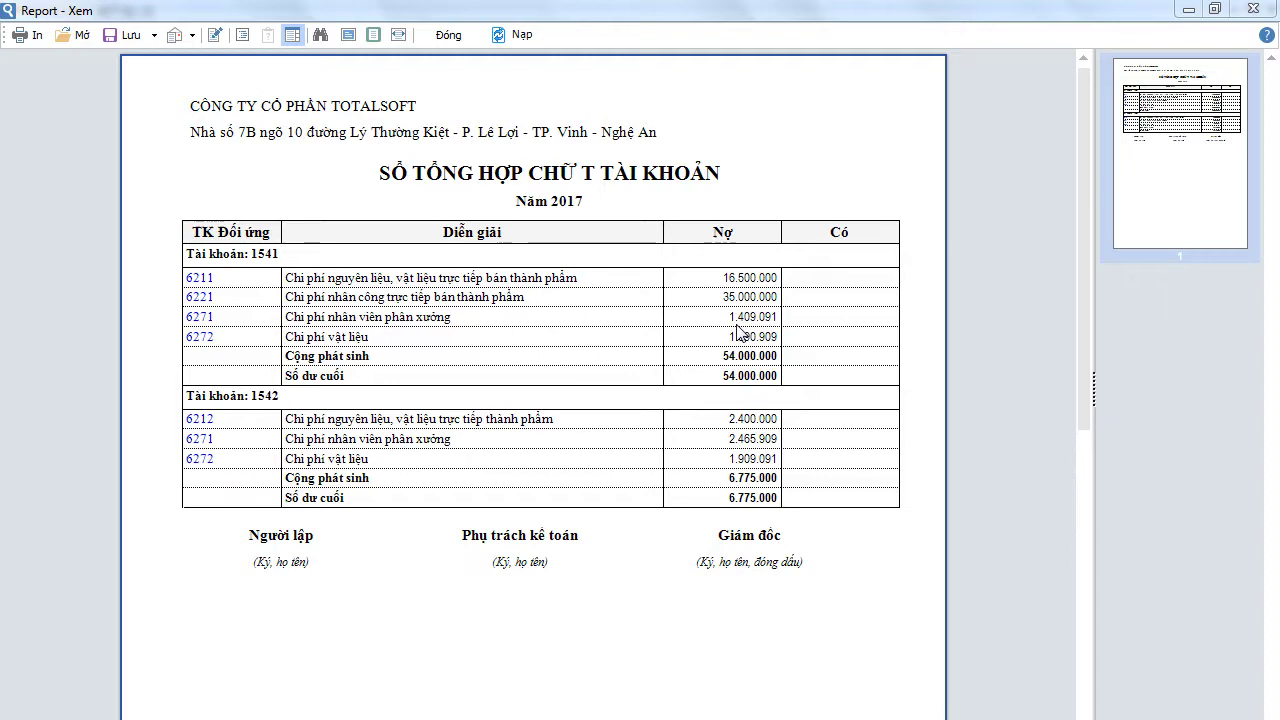
left_click(448, 35)
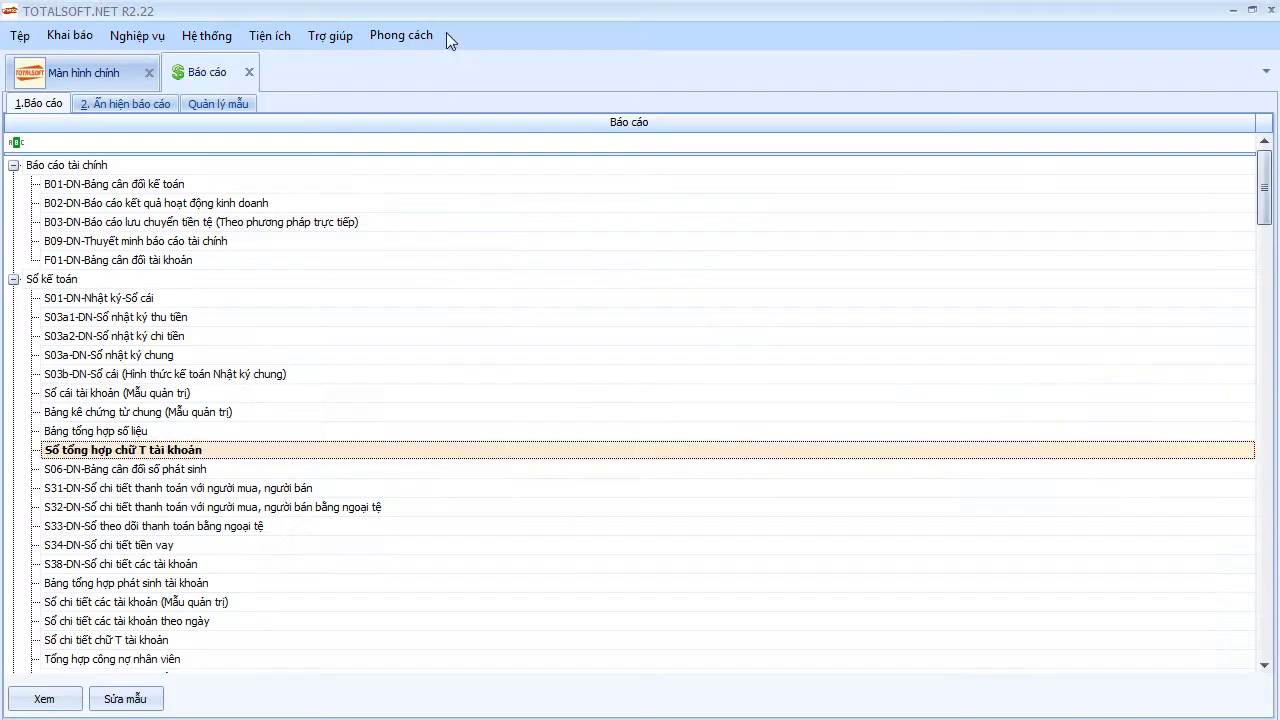
left_click(249, 72)
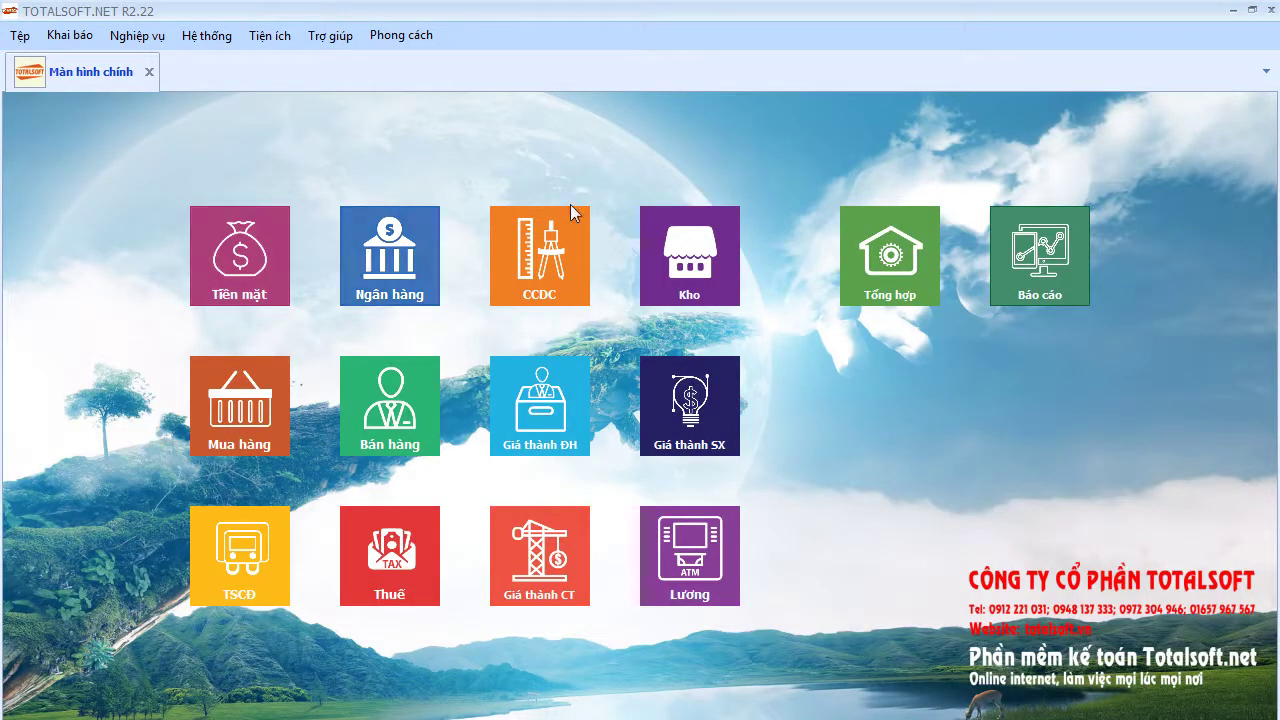
Open the list of warehouse issue vouchers (Xuất kho) and start a new voucher.
left_click(667, 298)
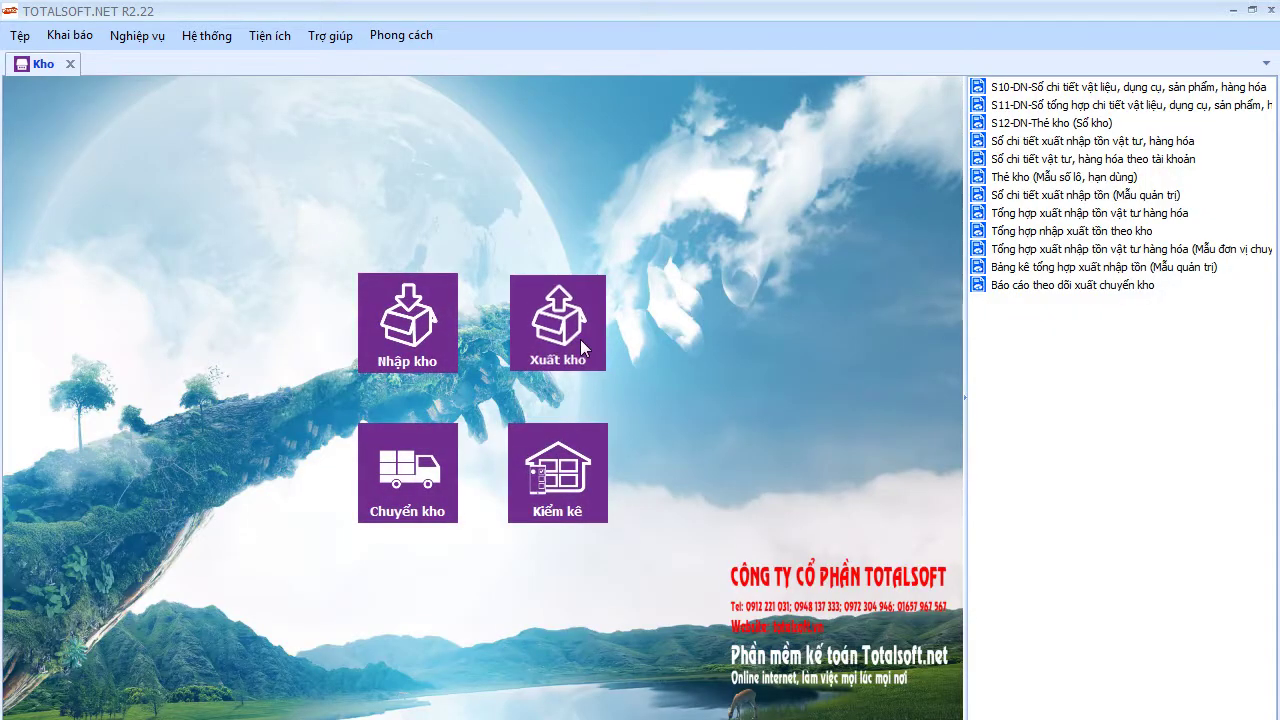
left_click(575, 335)
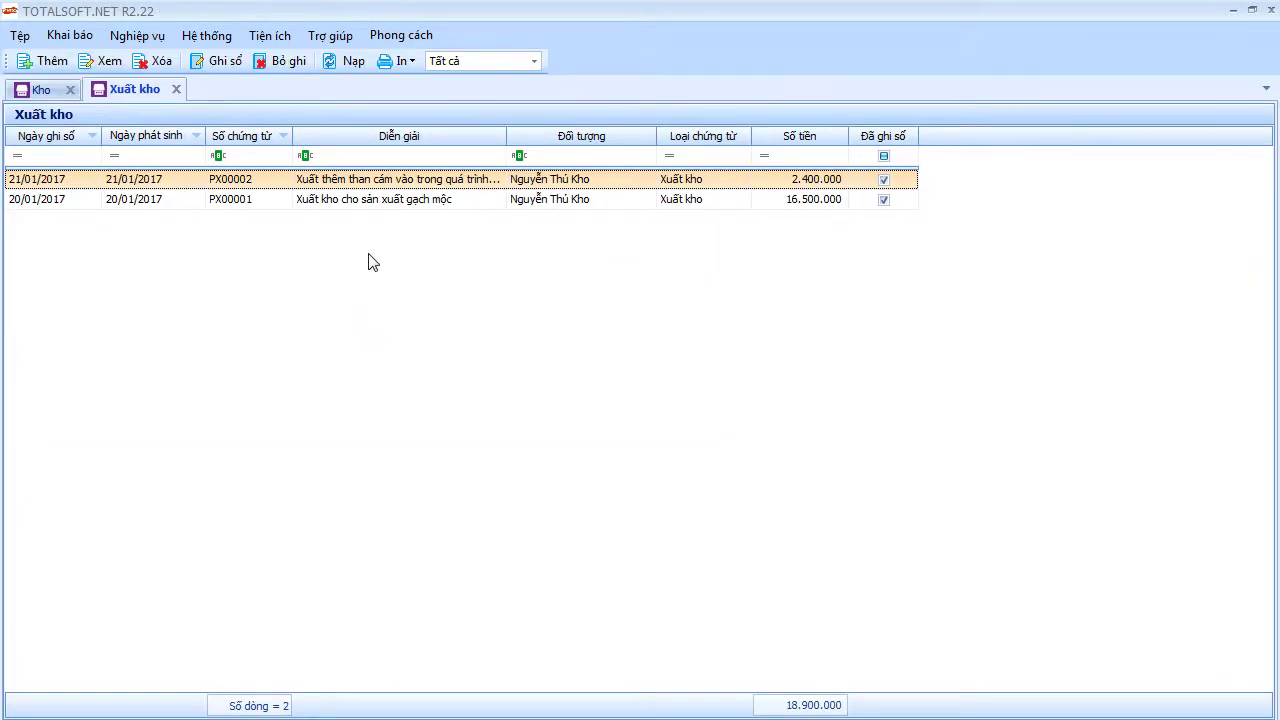
left_click(366, 202)
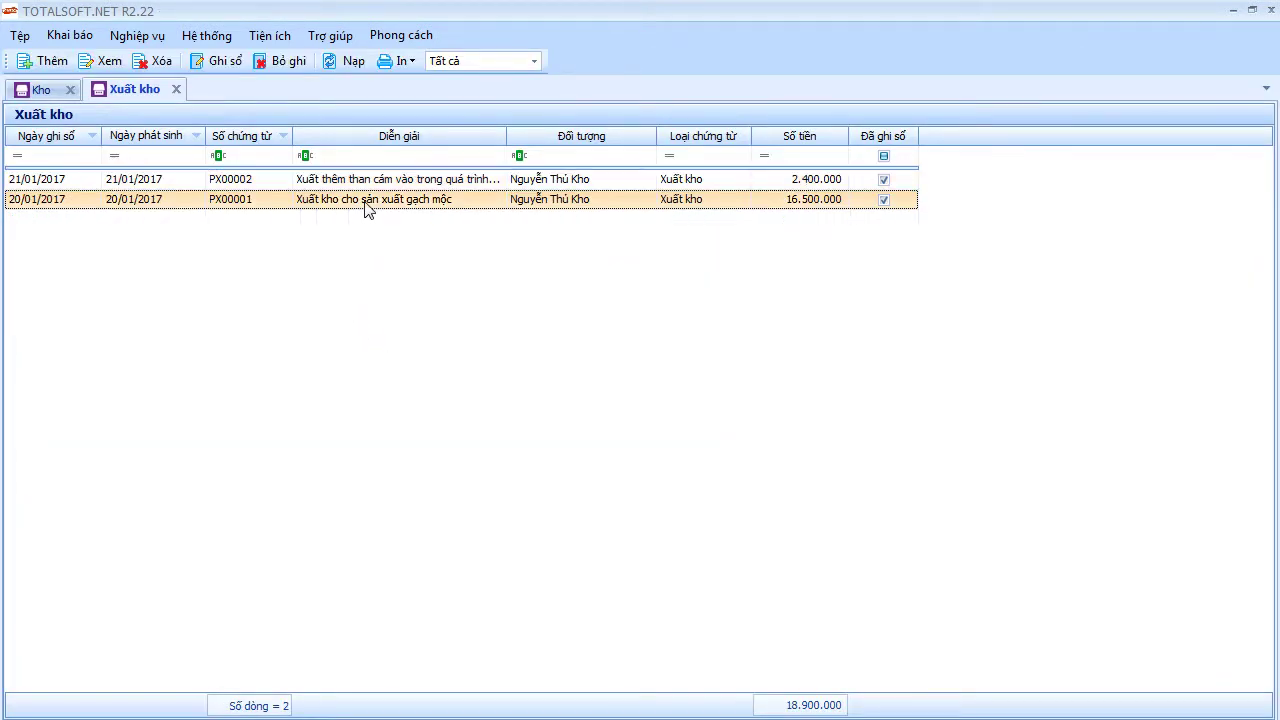
right_click(351, 233)
left_click(433, 452)
Switch to the Word document and add the line "Xuất bán thành phẩm đưa vào sản xuất công đoạn 2" at its end.
left_click(498, 613)
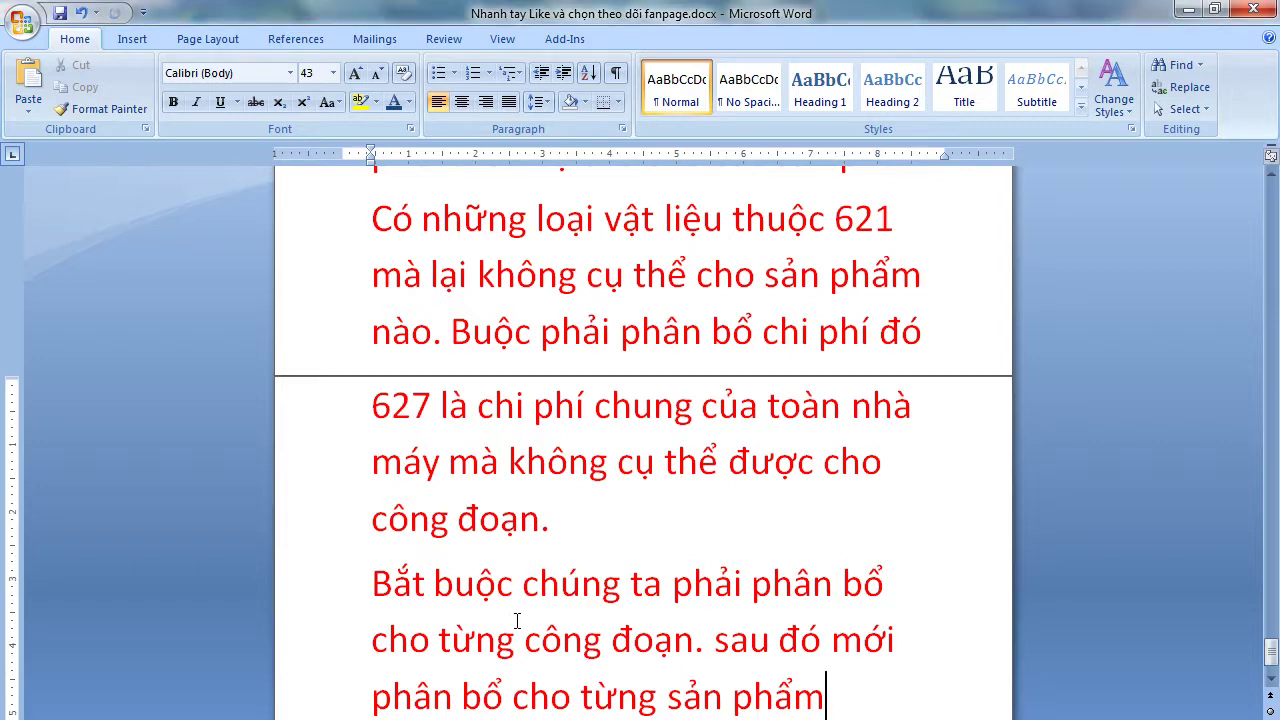
scroll(600, 620, "down", 1)
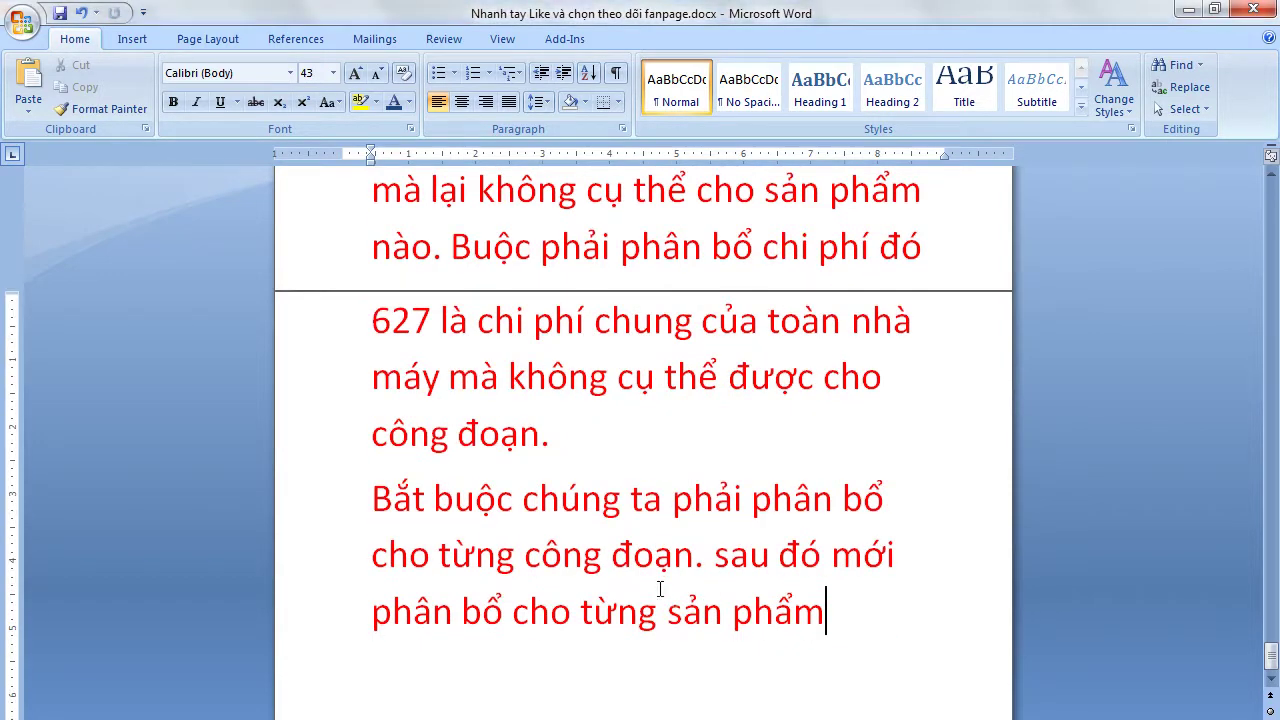
key("Return")
type("Xuất bán thàn")
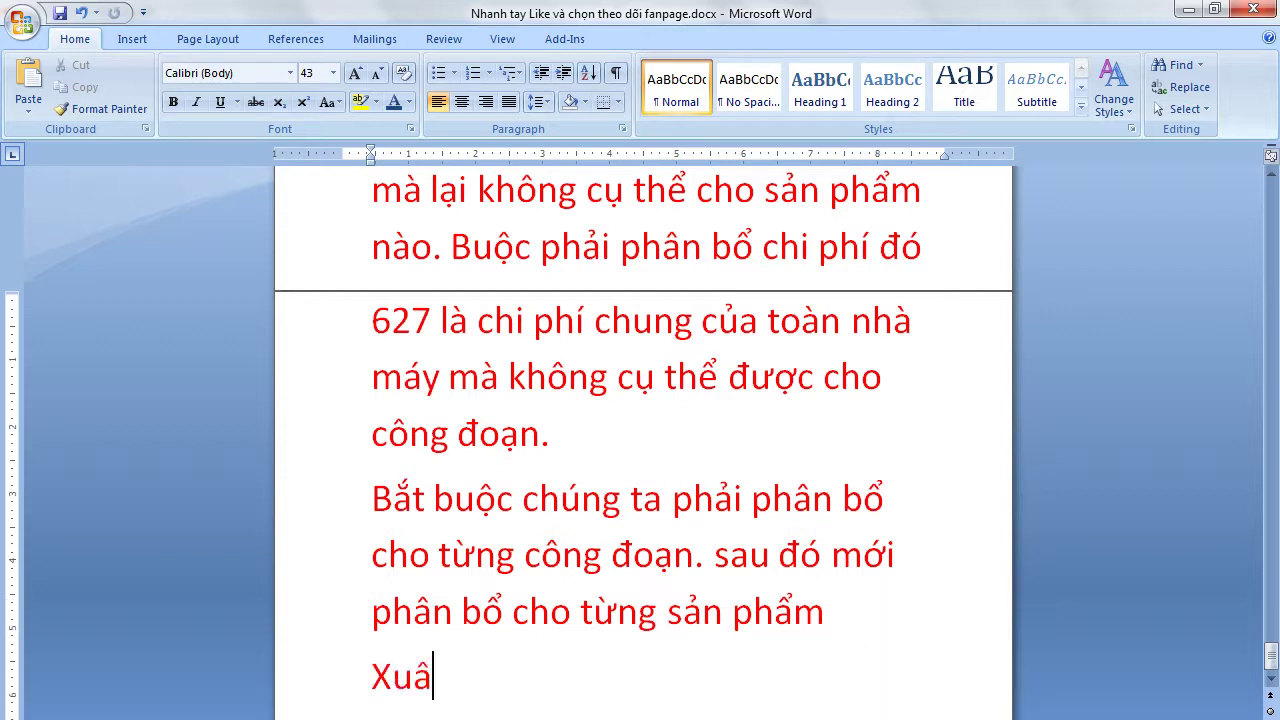
type("h phẩm")
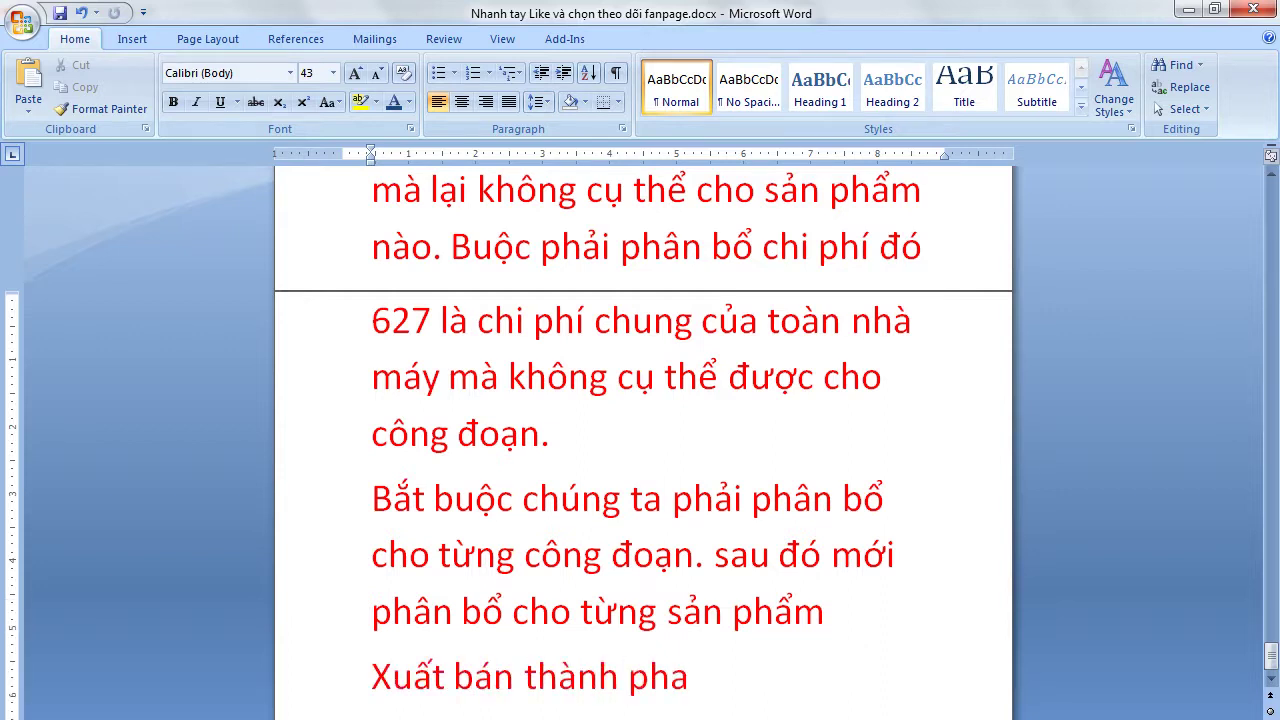
type(" đưa vào san")
type("r xuất công d")
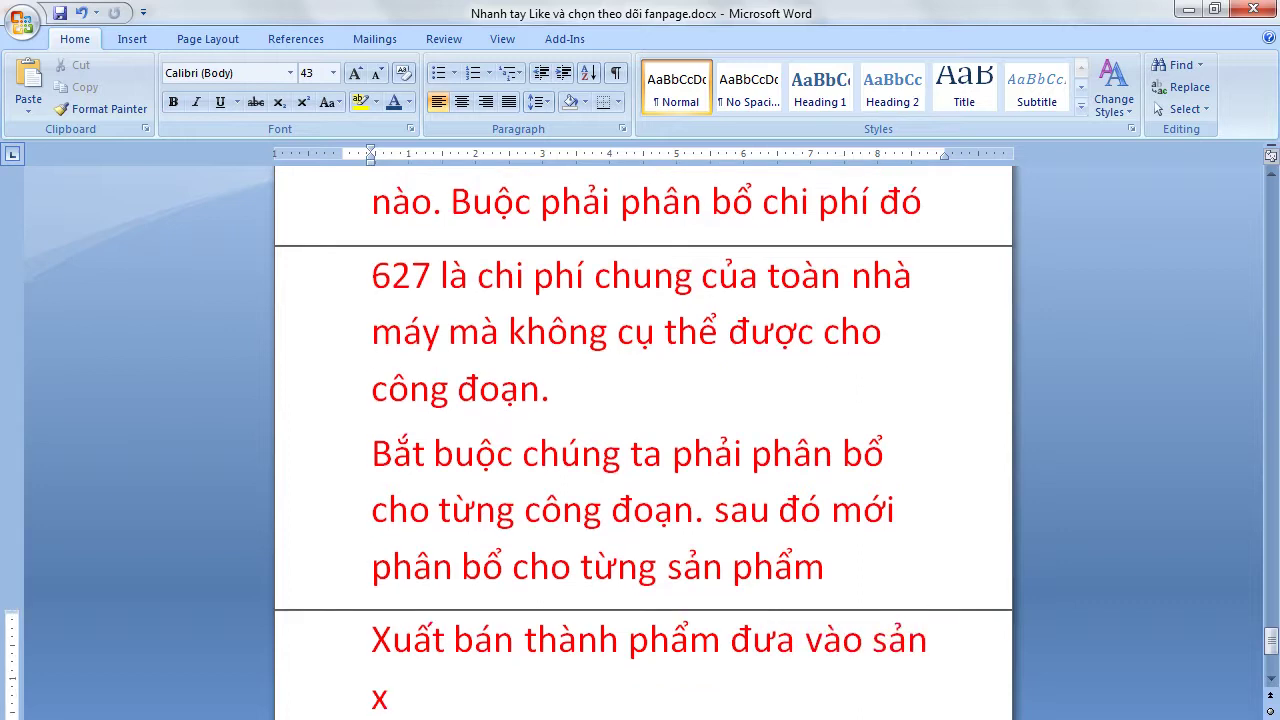
type("doanjh")
key("BackSpace")
type("2")
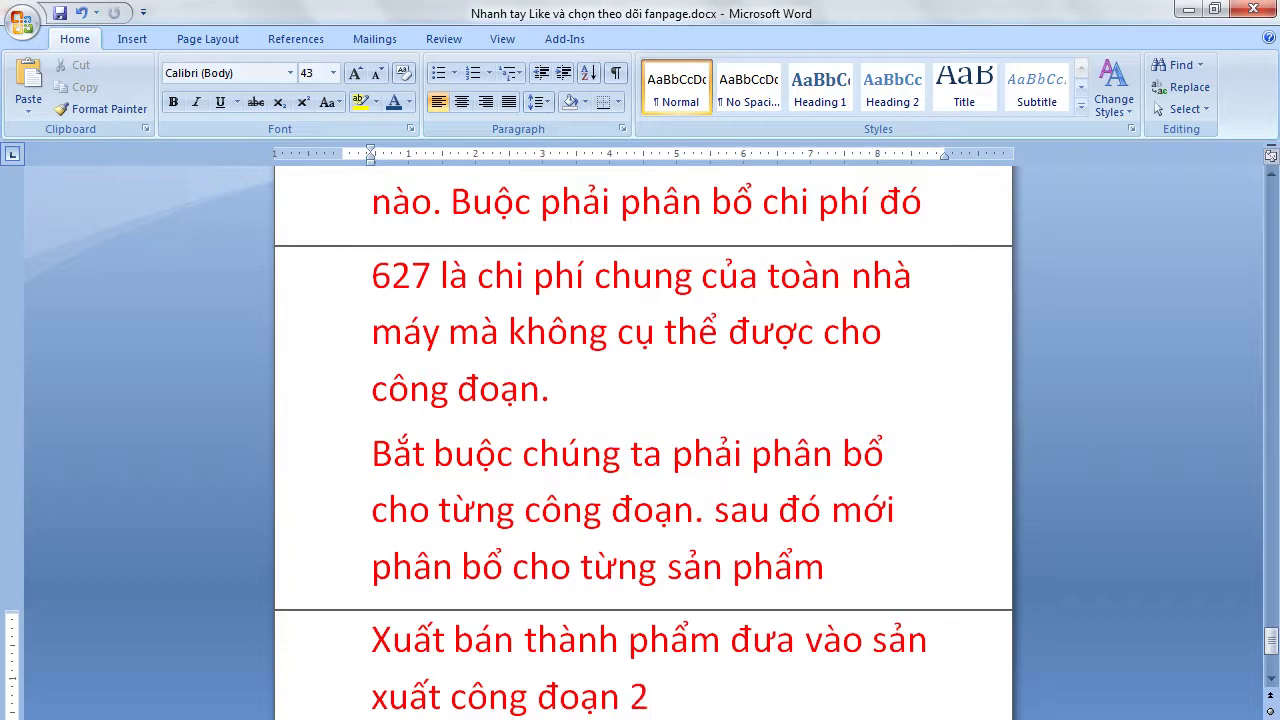
Switch back to TOTALSOFT.NET, choose the storekeeper as the voucher's Đối tượng and enter the description "Xuất kho bán thành phẩm để sản xuất".
key("alt+Tab")
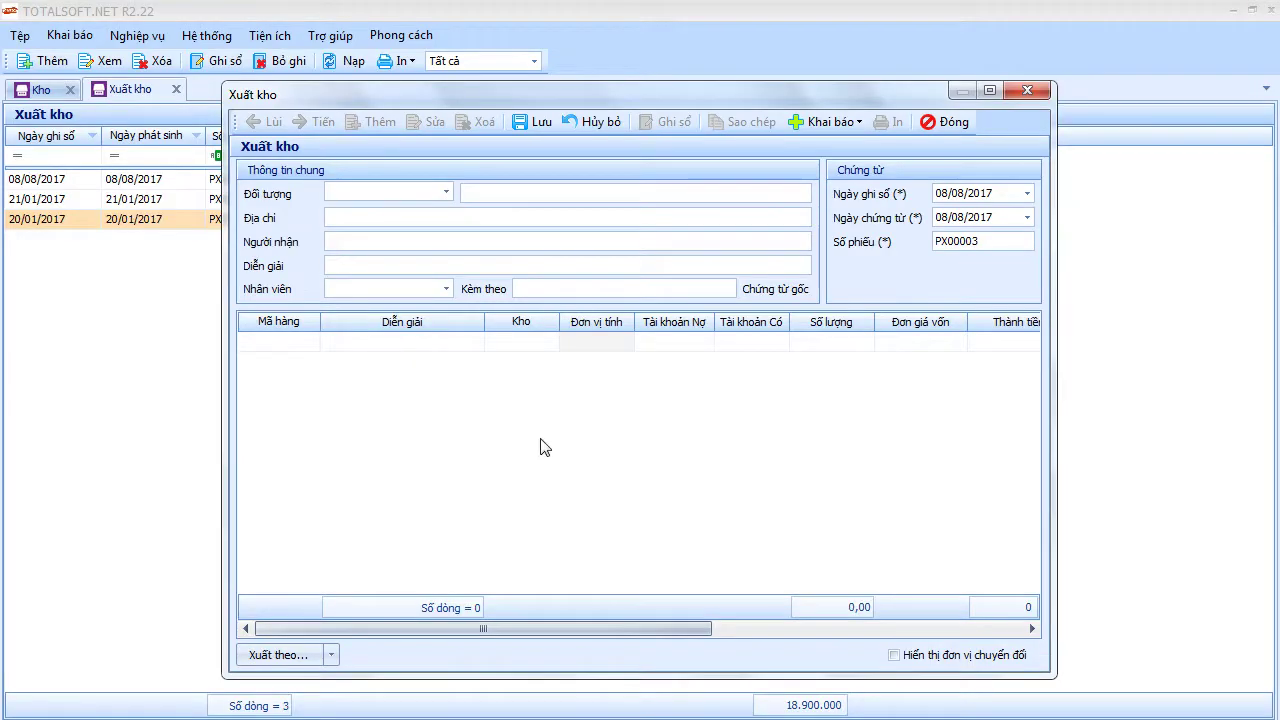
left_click(446, 191)
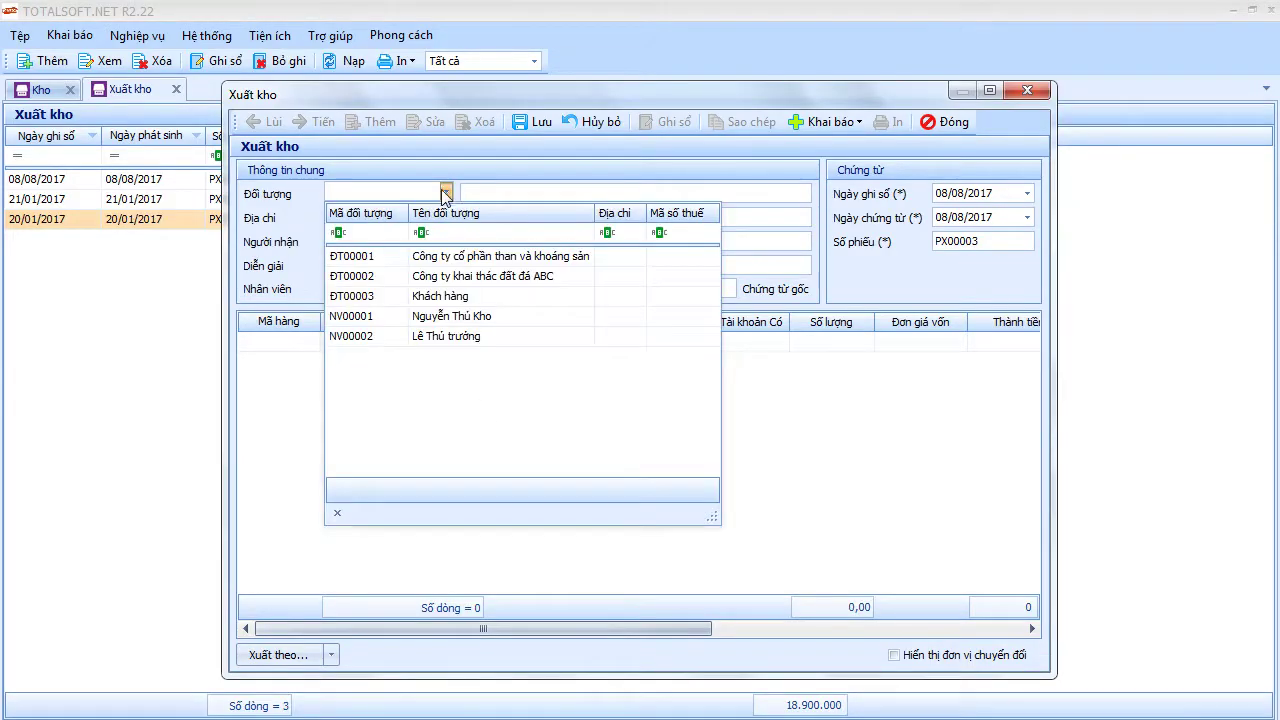
left_click(440, 318)
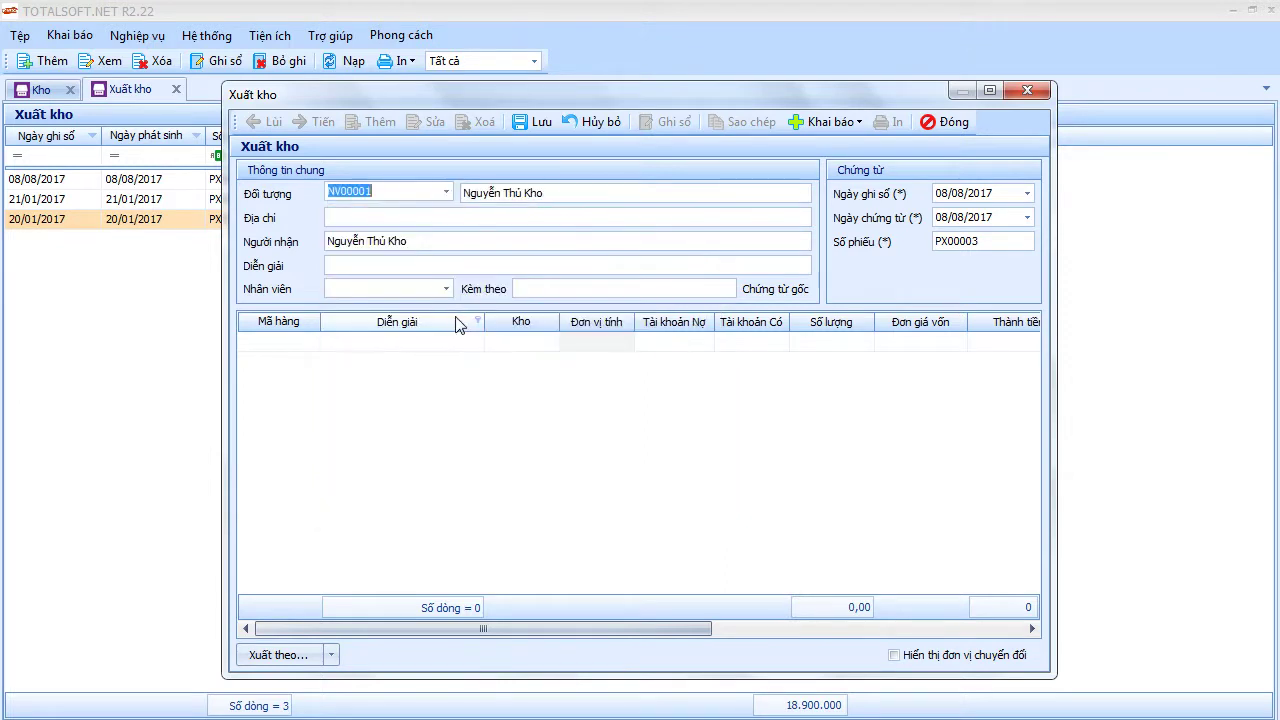
key("Tab")
key("Tab")
type("Xu")
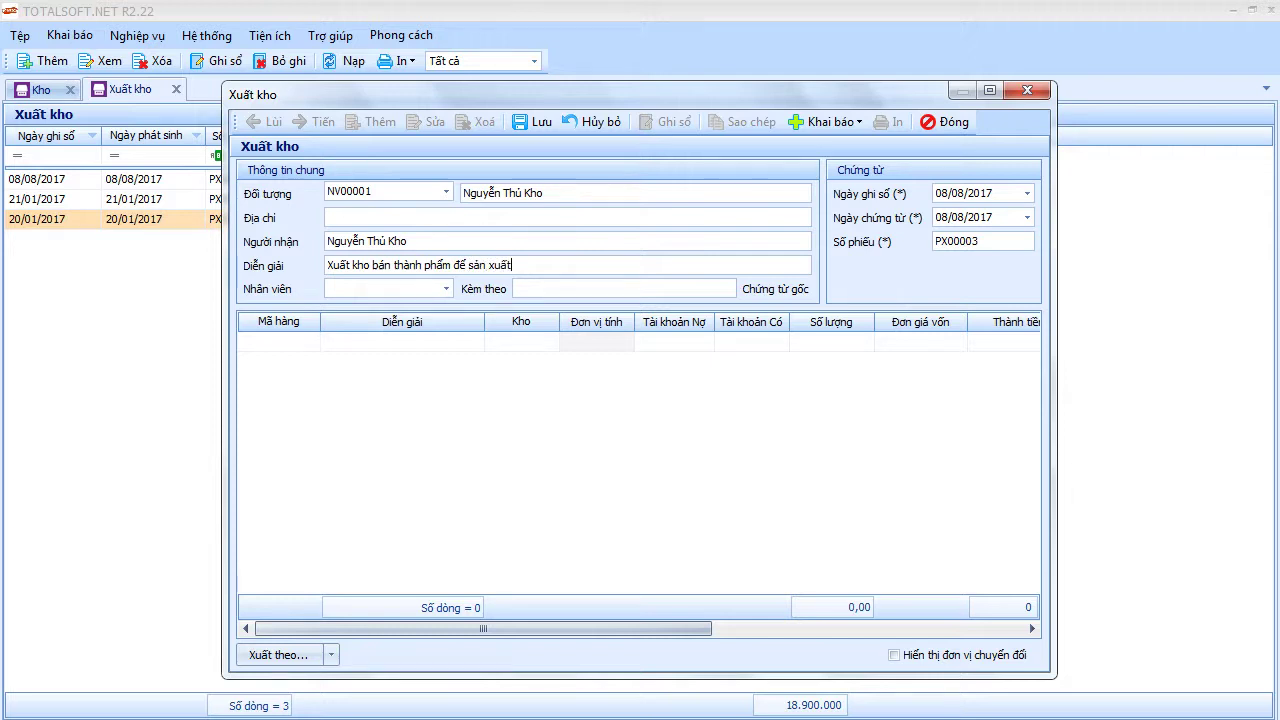
Set the issue voucher's posting date and document date to 22/02/2017.
left_click(970, 199)
type("22/02")
key("Tab")
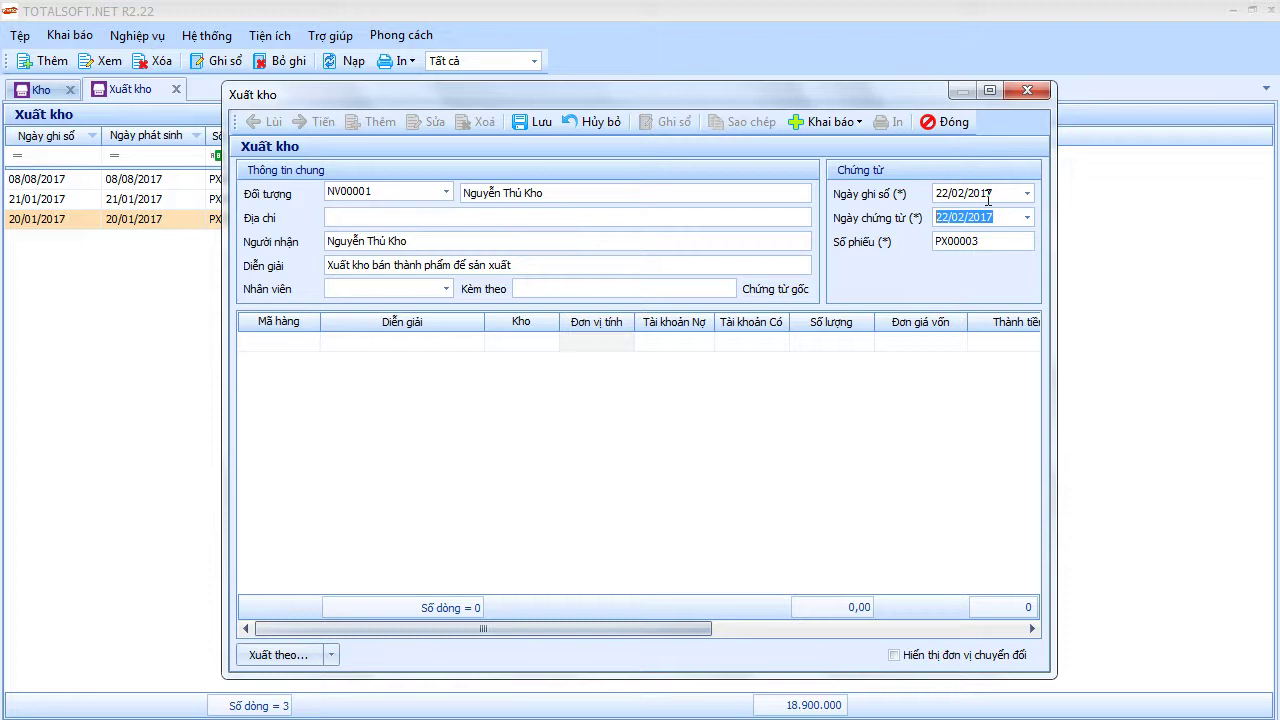
key("Tab")
Add item BTP01 Gạch mộc 2 lỗ to the voucher, issued from warehouse 154 Kho bán thành phẩm.
left_click(300, 342)
left_click(312, 341)
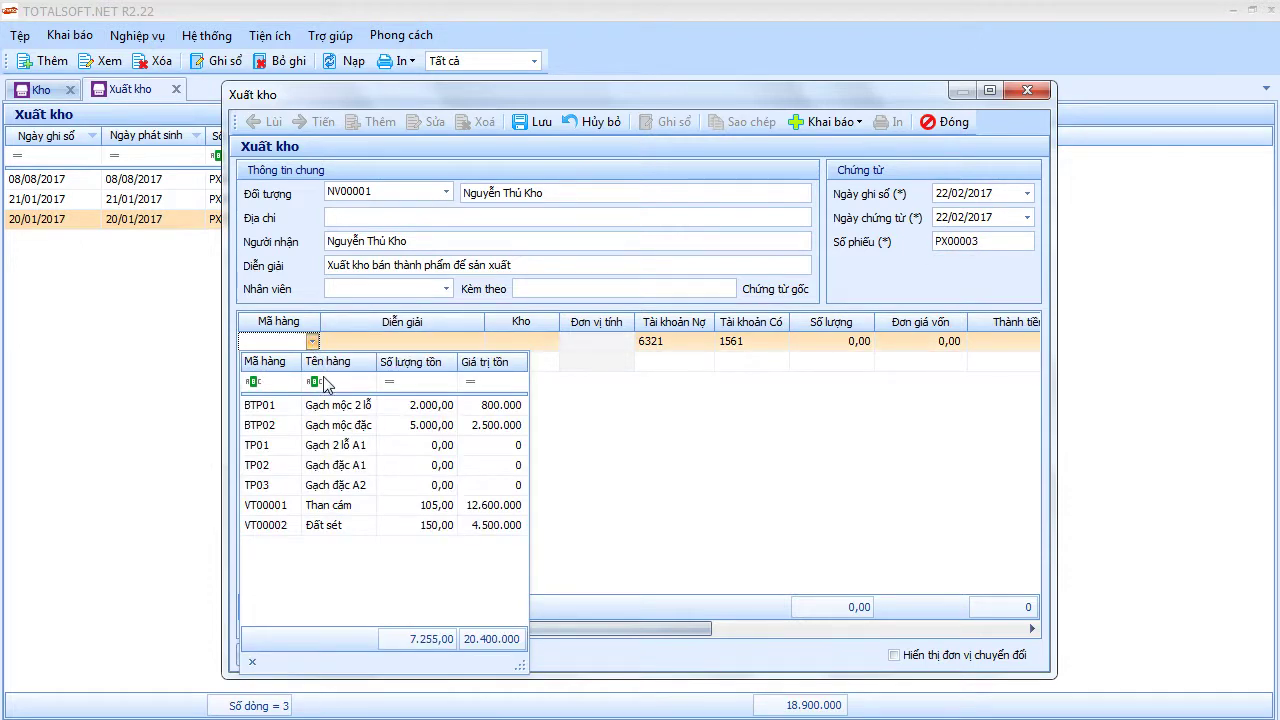
left_click(327, 411)
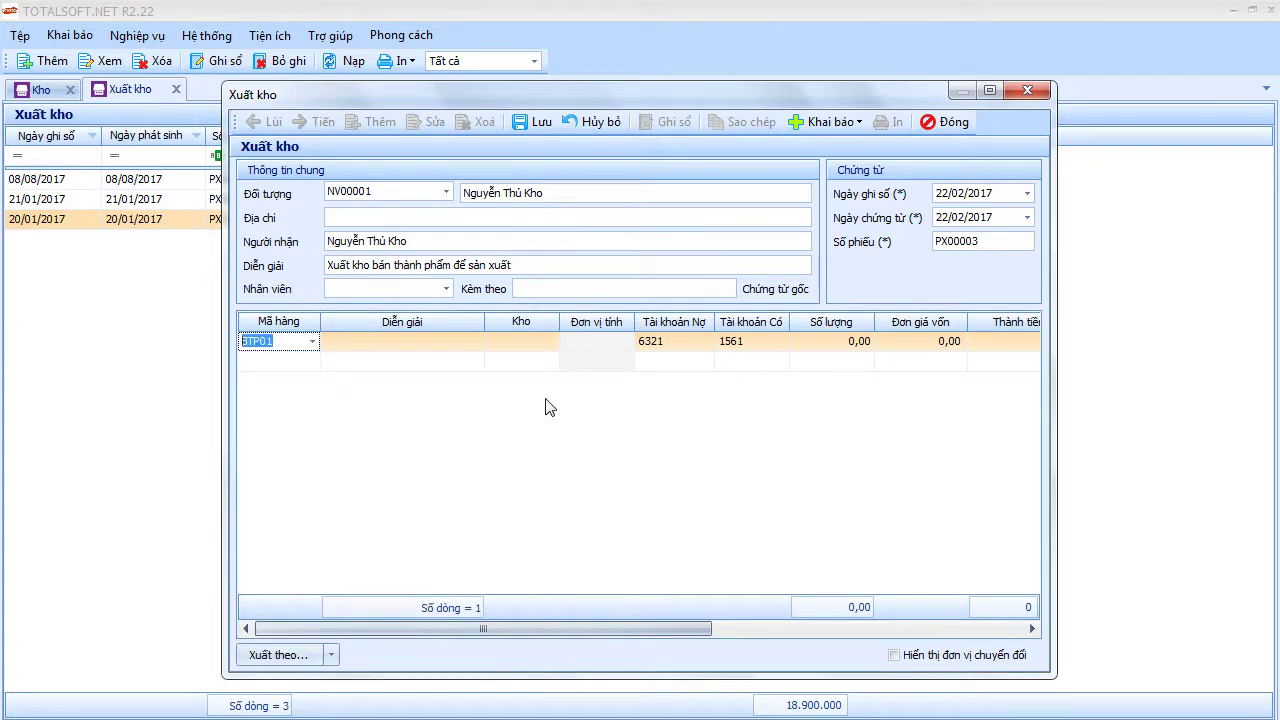
left_click(551, 344)
left_click(551, 343)
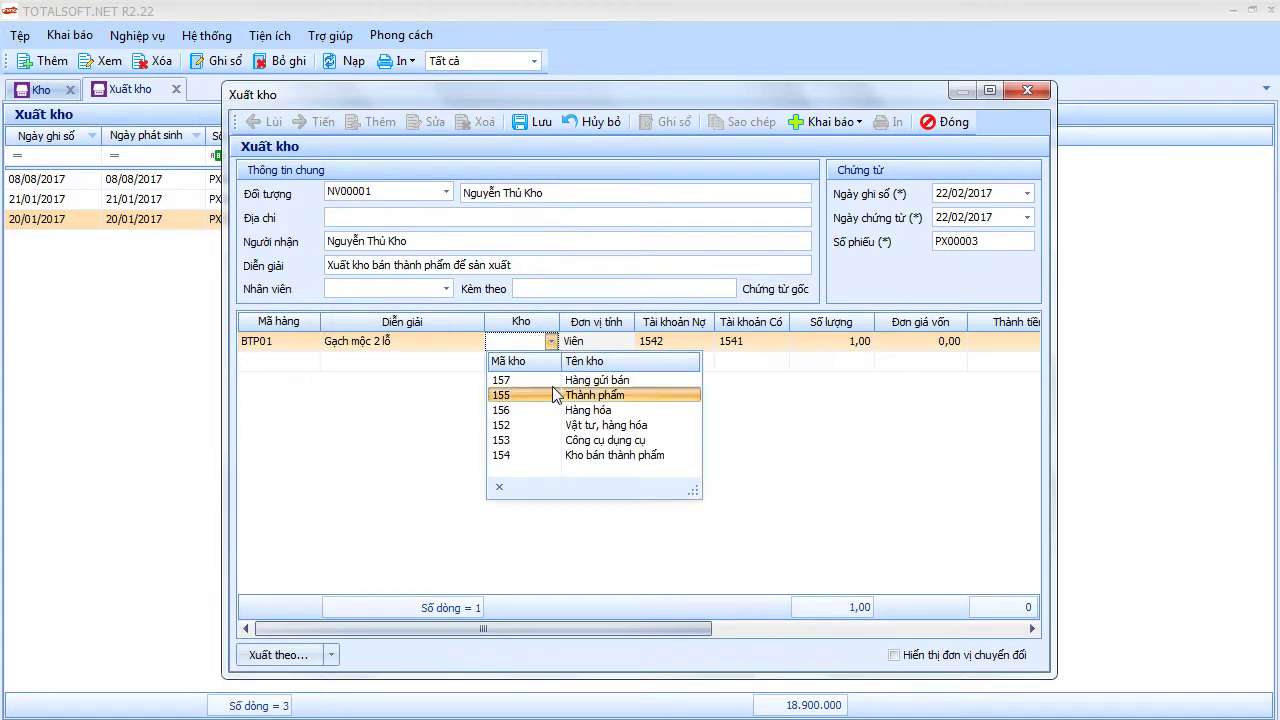
left_click(543, 458)
Go through the BTP01 line's warehouse and account entries and check its available stock in the item list.
key("Tab")
key("Tab")
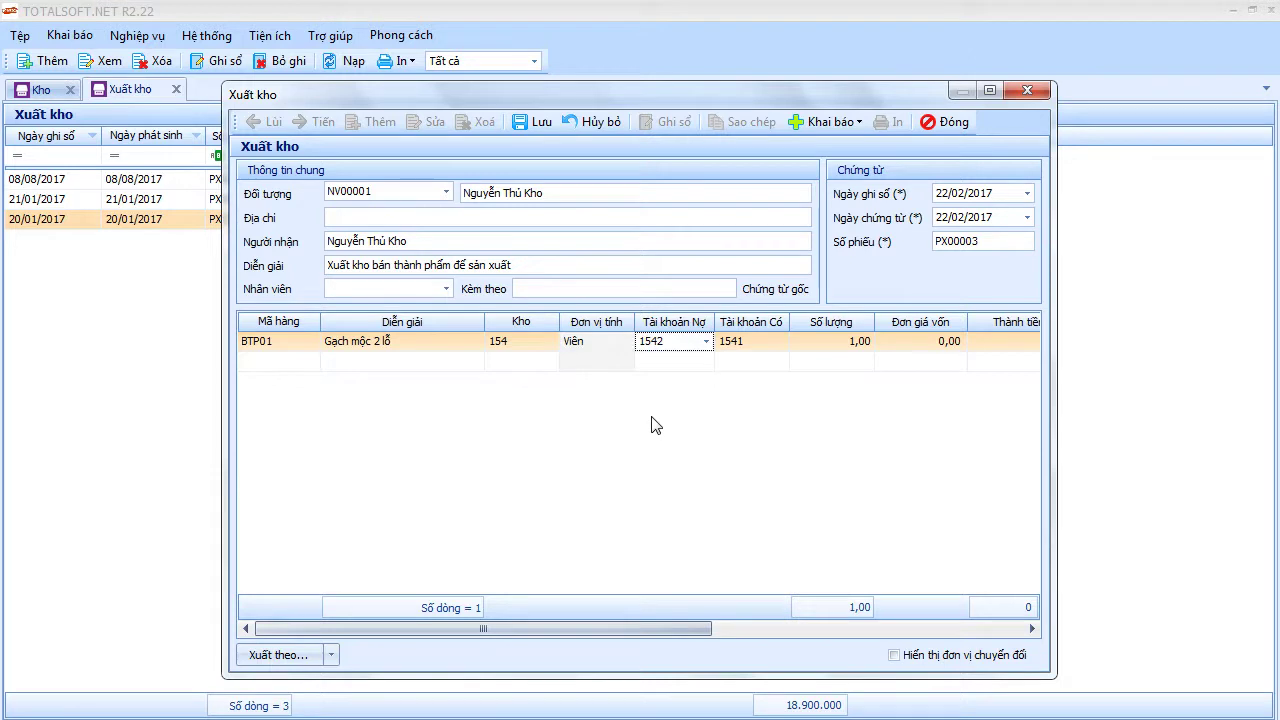
key("Tab")
key("Tab")
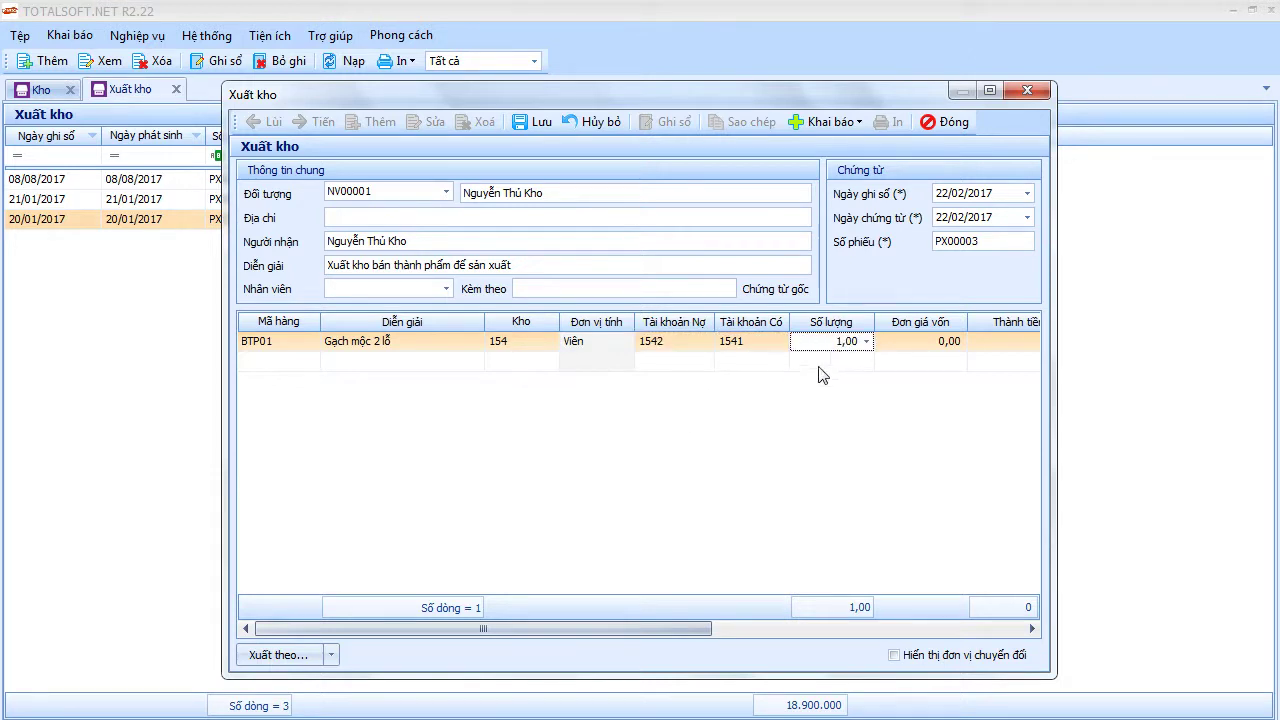
left_click(307, 347)
left_click(313, 343)
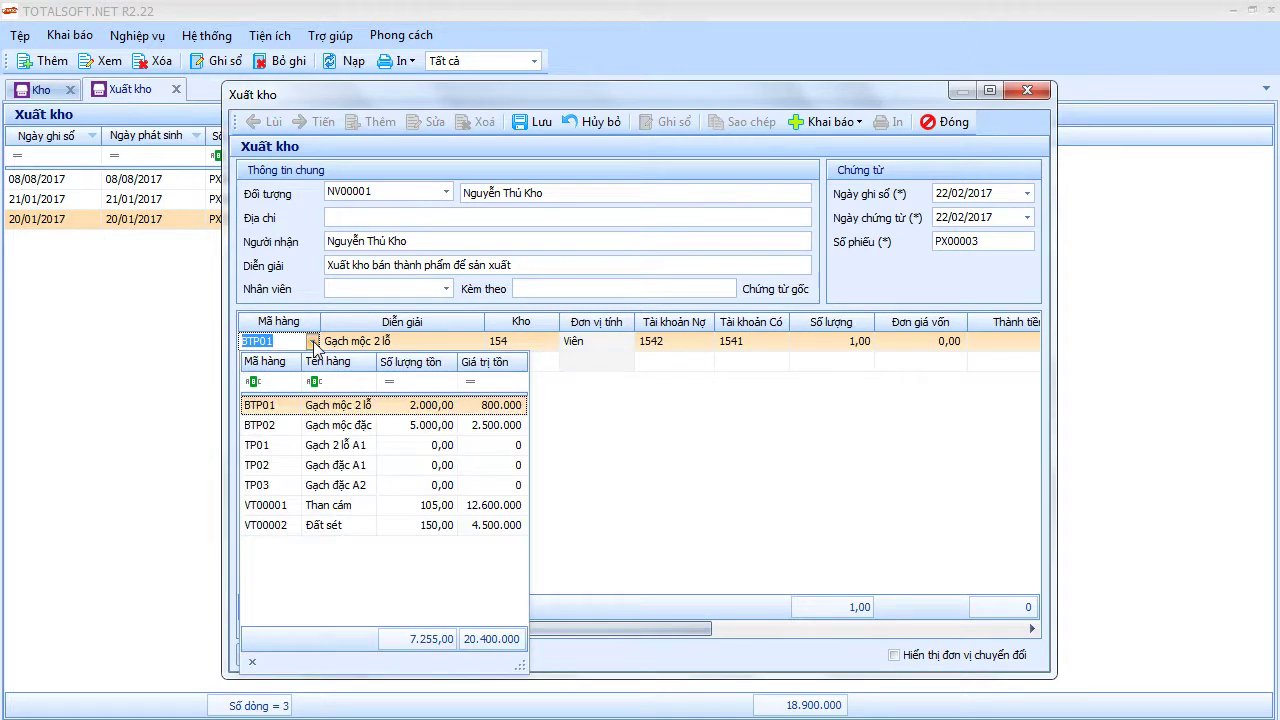
left_click(731, 414)
Set the BTP01 line's quantity to 1.200 and go to its Khoản mục CP entry.
key("Tab")
key("Tab")
key("Tab")
key("Tab")
key("Tab")
key("Tab")
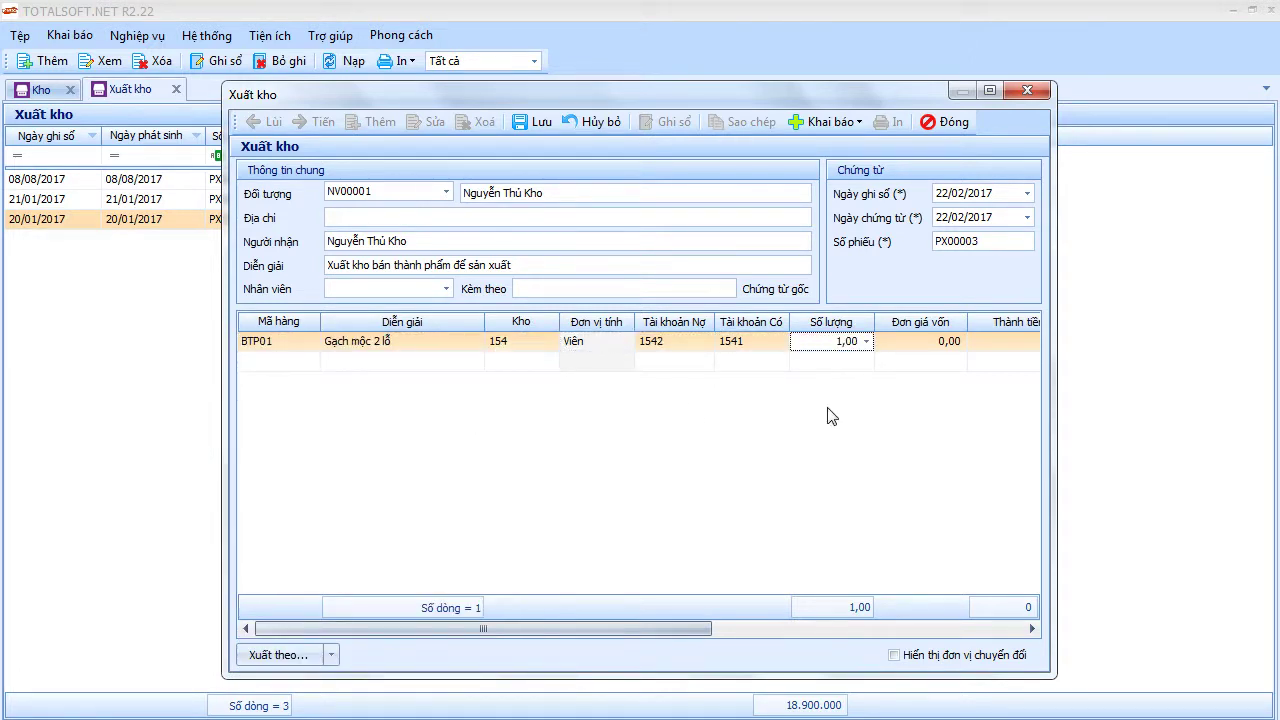
type("120")
key("Tab")
key("Tab")
key("Tab")
key("Tab")
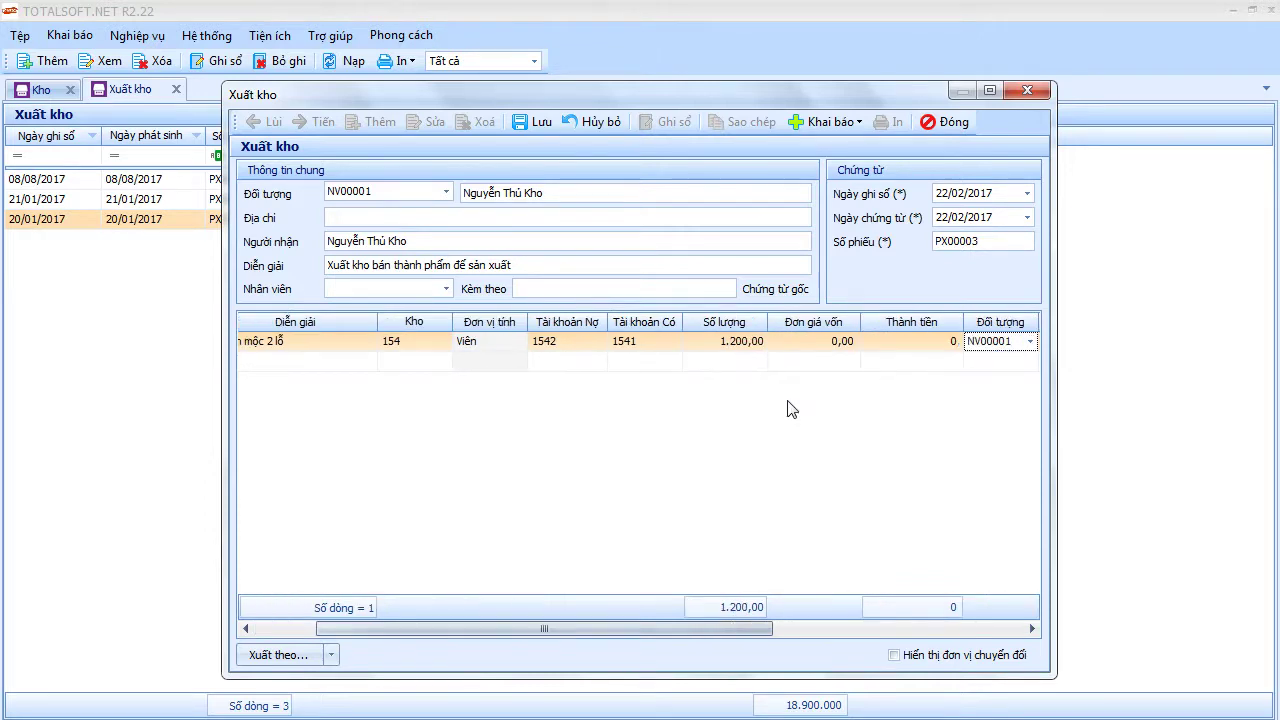
left_click_drag(740, 628, 930, 630)
left_click(703, 341)
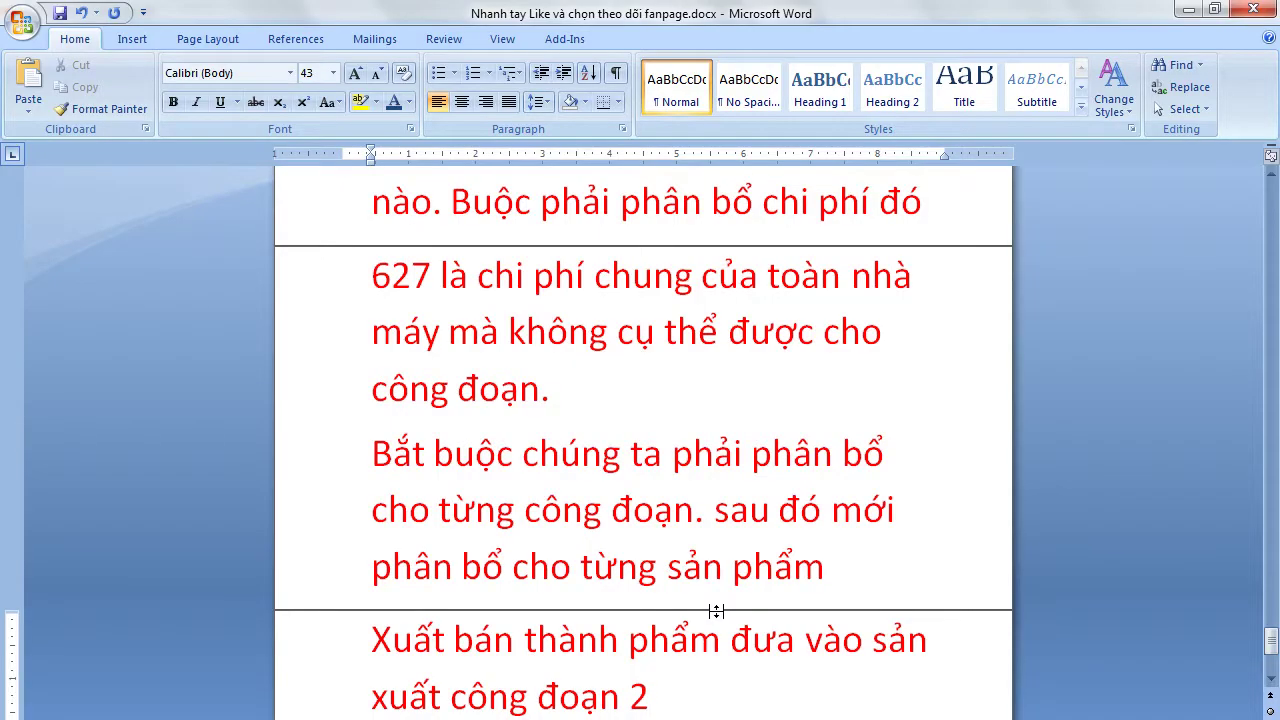
Switch to the Word document and add the line "Bản thân bán thành phẩm nó cấu thành cả về nvl, nc, cpc" at its end.
key("Return")
type("Bản thanh")
key("BackSpace")
key("BackSpace")
type("n")
key("BackSpace")
type("ân ")
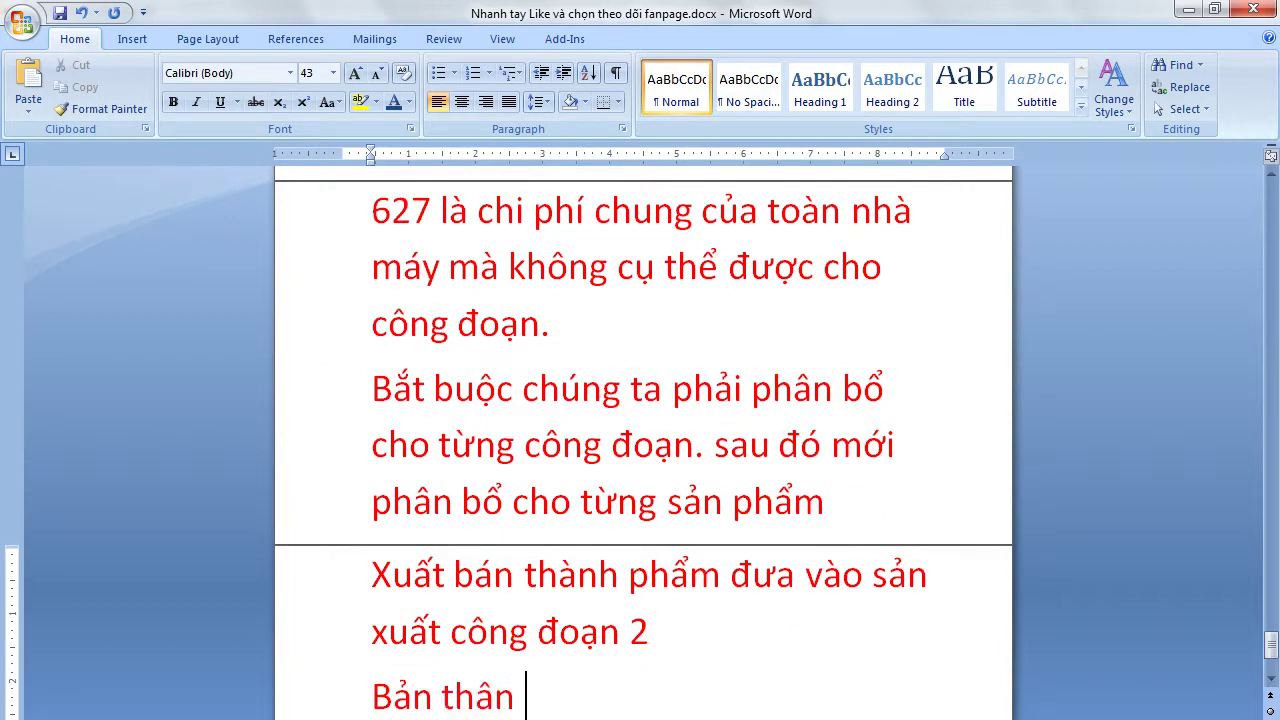
type("bán thành ph")
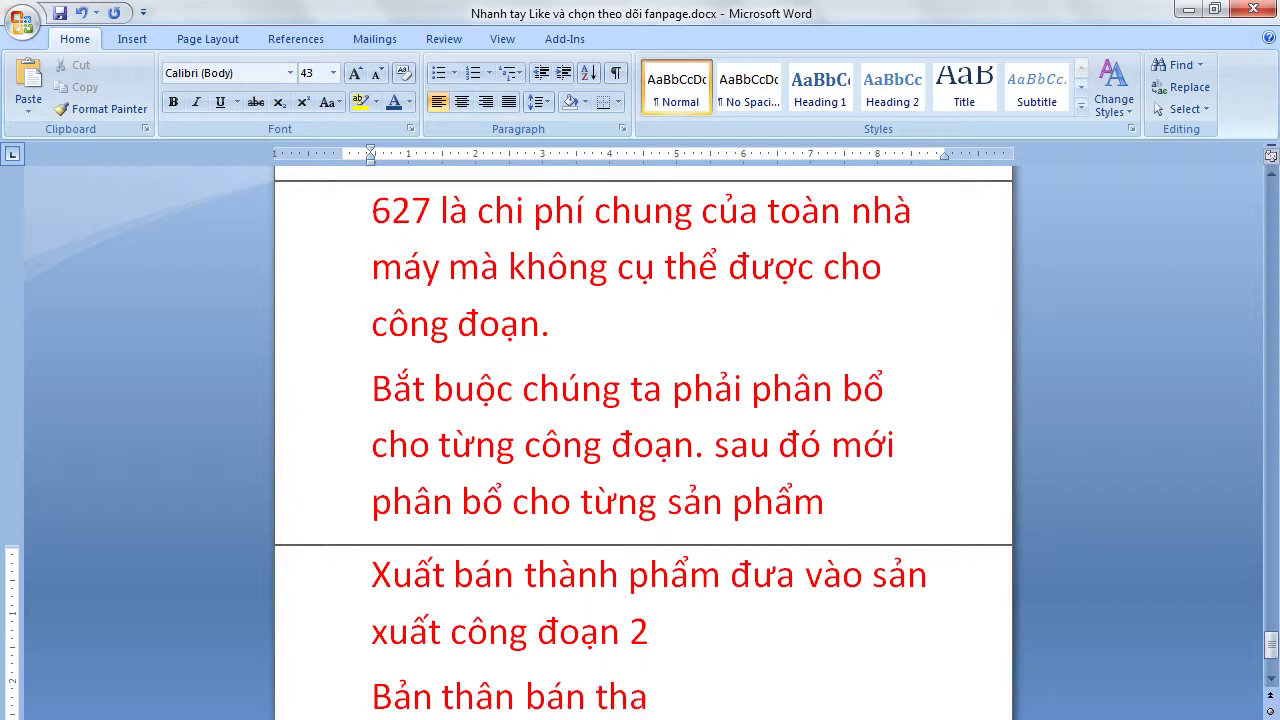
type("âm nó đ")
key("BackSpace")
type("ca")
type("u thành t")
key("BackSpace")
type("cả vê nvl,")
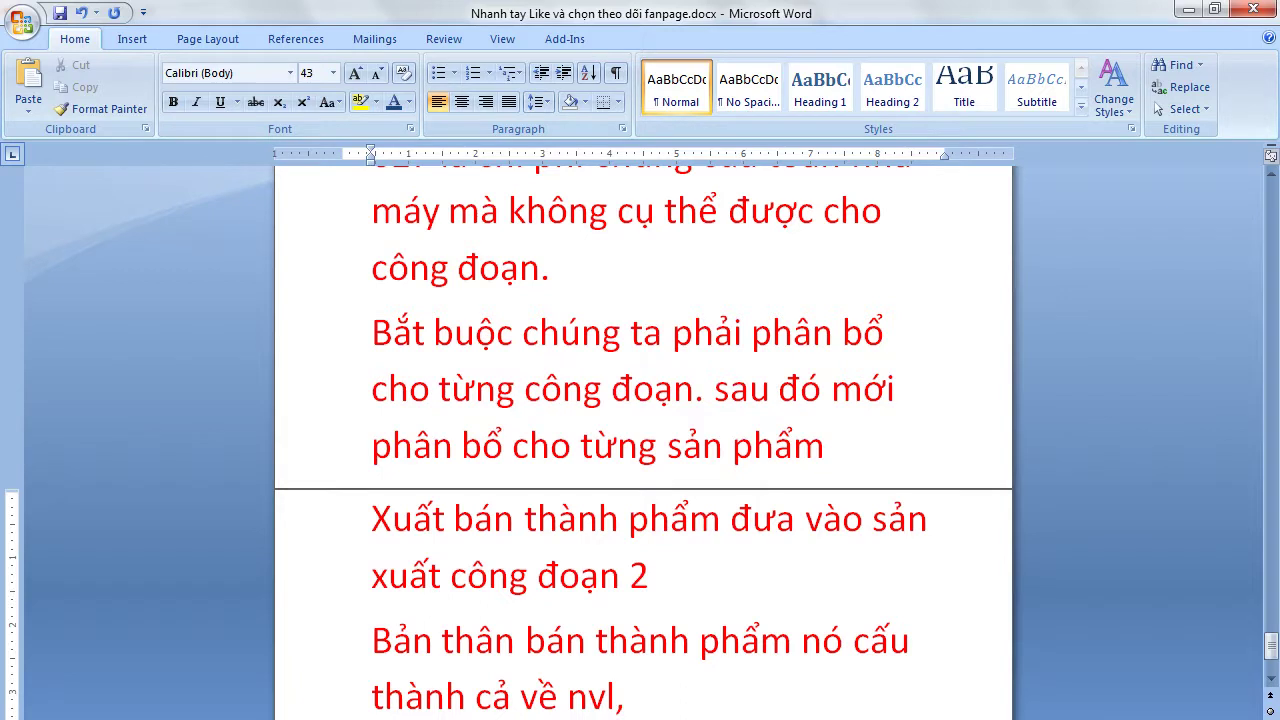
type(" nc, cpc")
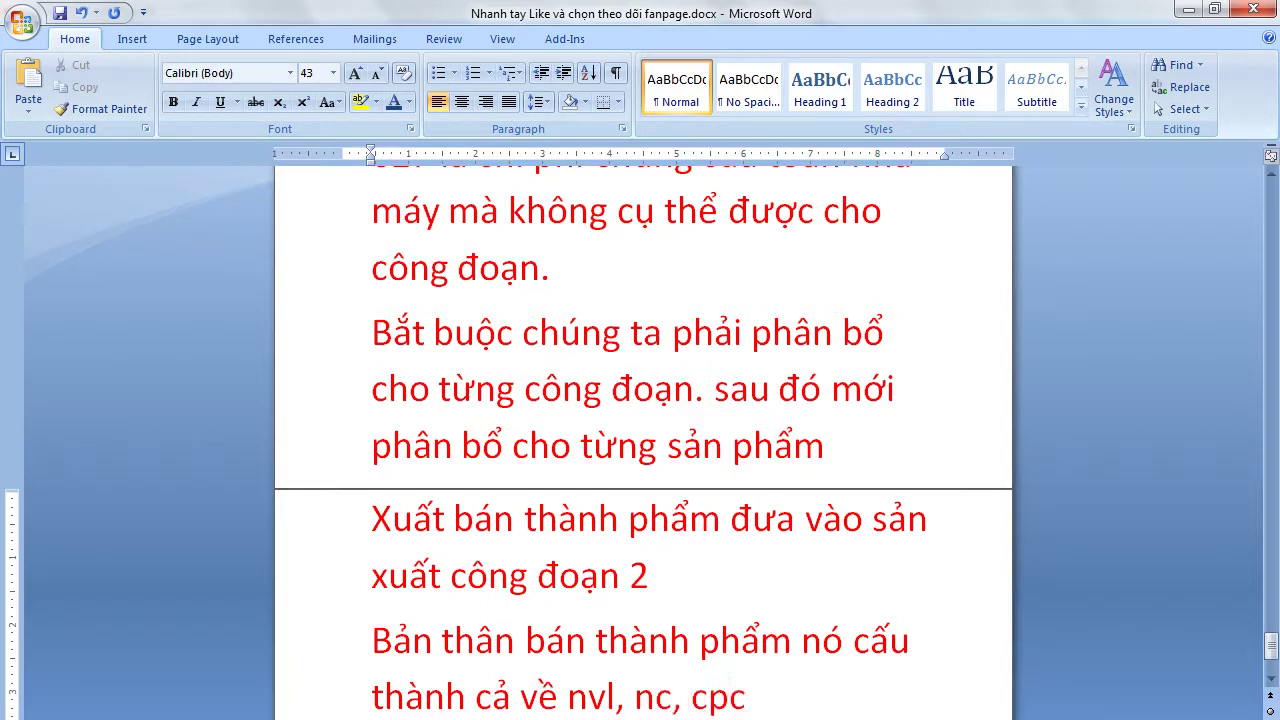
Switch back to TOTALSOFT.NET and set the BTP01 line's Khoản mục CP to CDT Công đoạn trước chuyển sang.
key("alt+Tab")
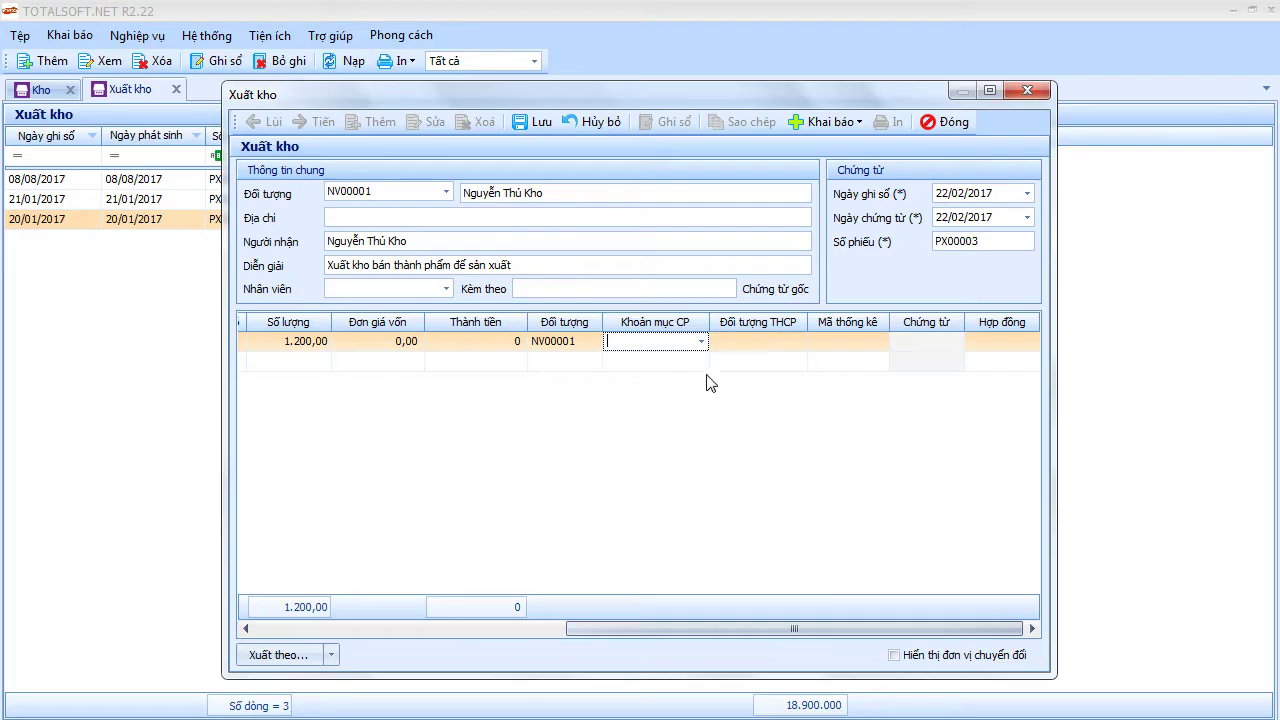
left_click(701, 341)
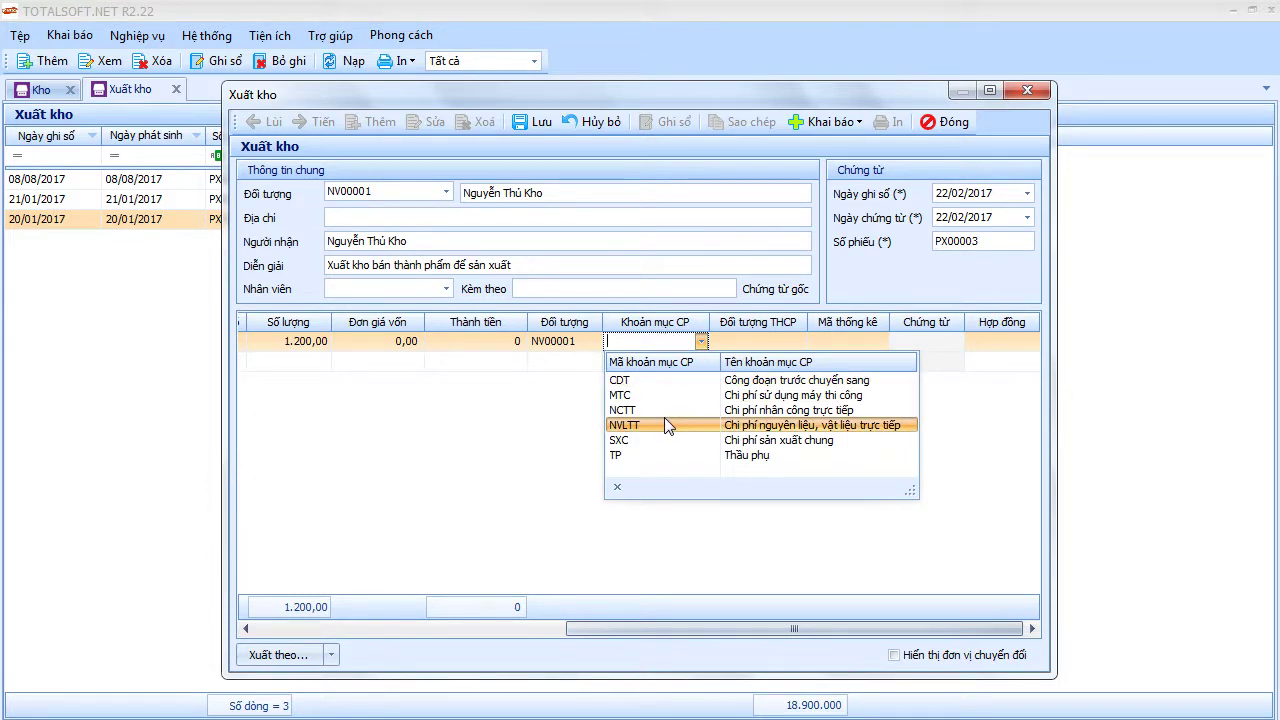
key("Up")
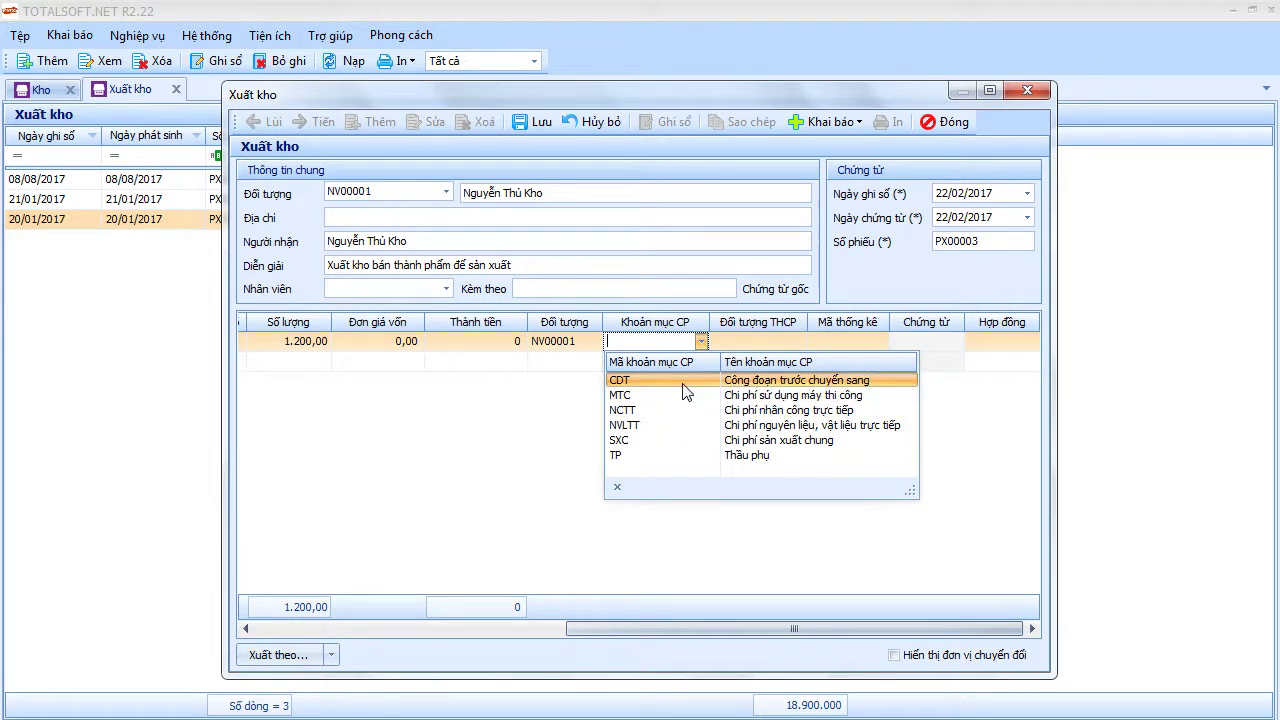
left_click(684, 382)
Assign TP01 Gạch 2 lỗ A1 as the BTP01 line's Đối tượng THCP.
left_click(759, 344)
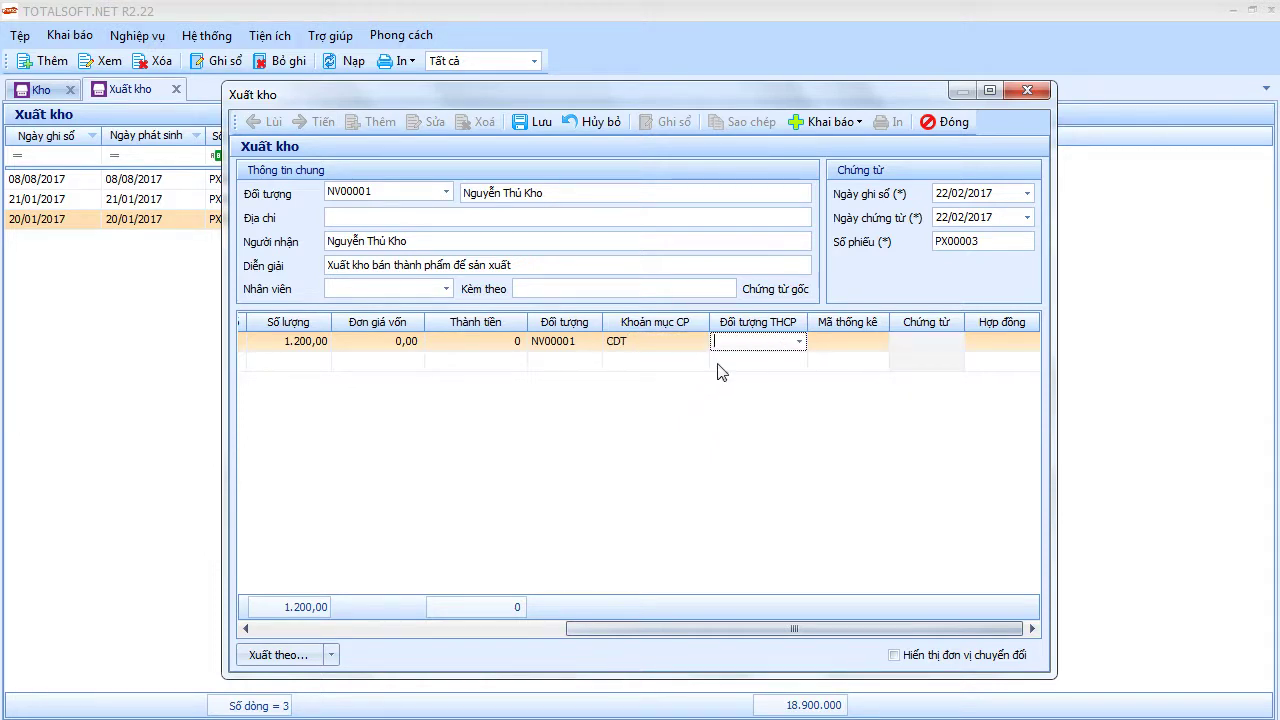
left_click_drag(670, 628, 372, 628)
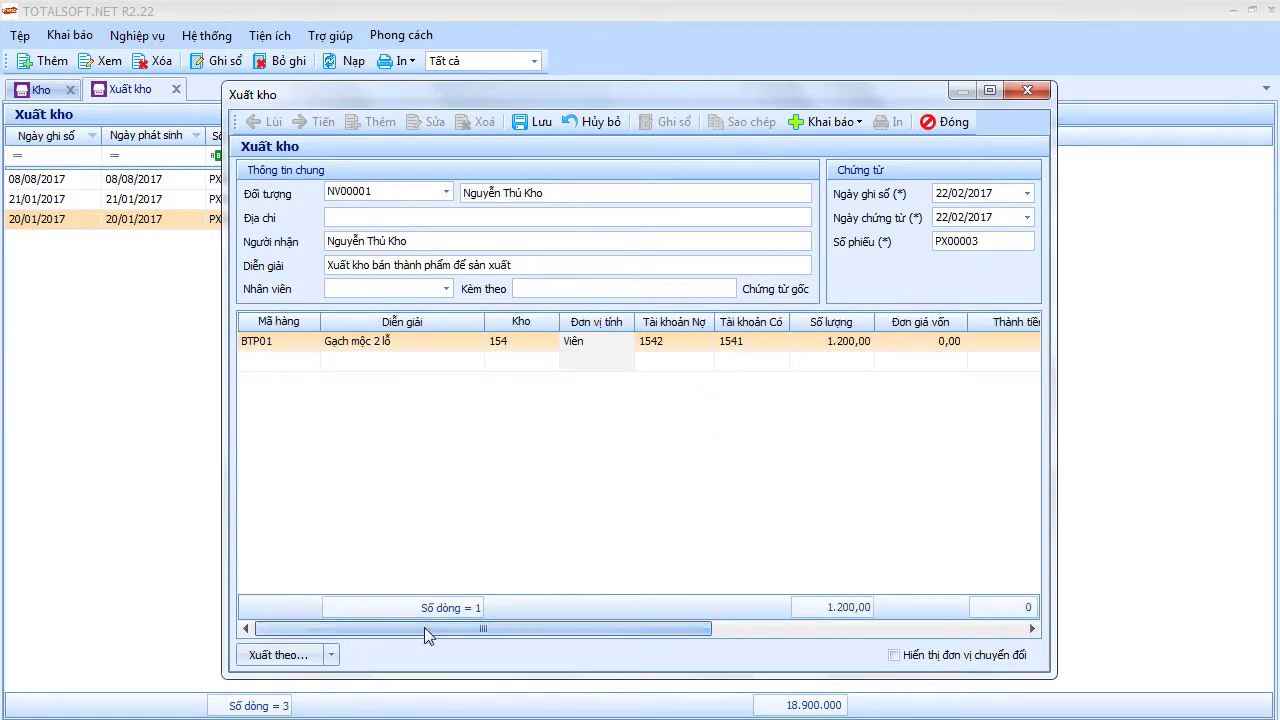
left_click_drag(480, 626, 795, 640)
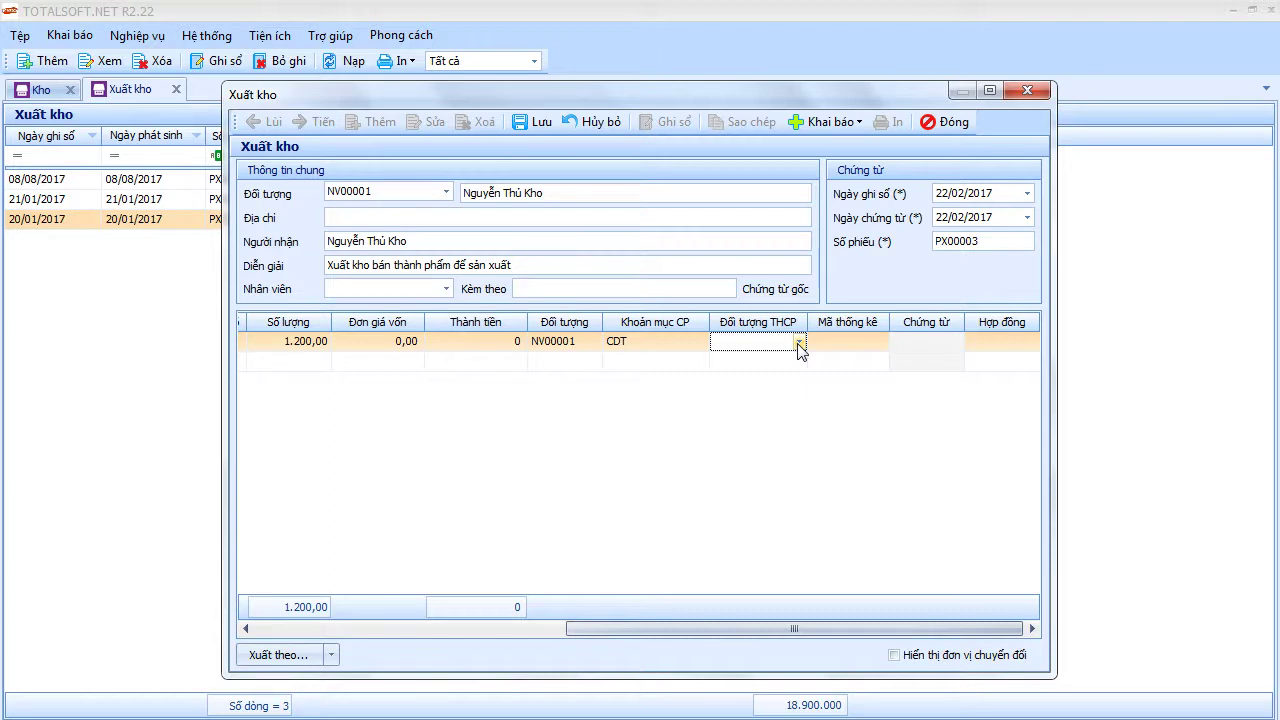
left_click_drag(581, 628, 270, 638)
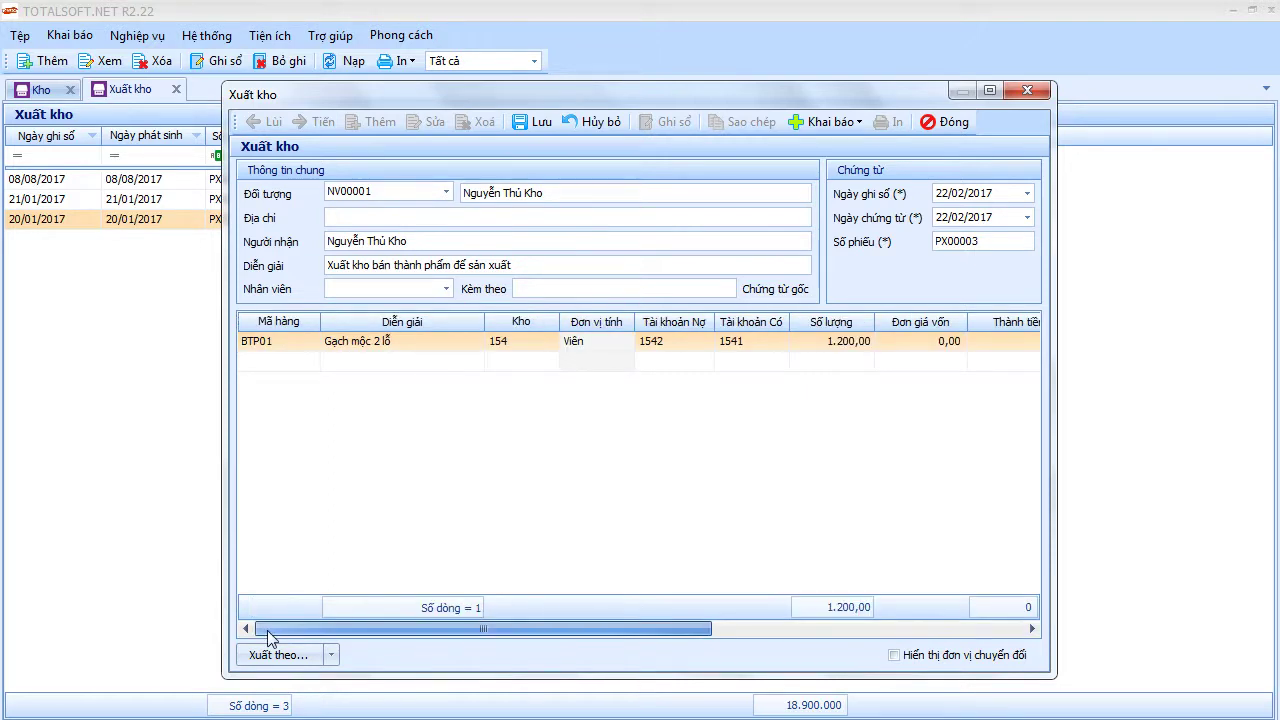
left_click_drag(480, 637, 790, 638)
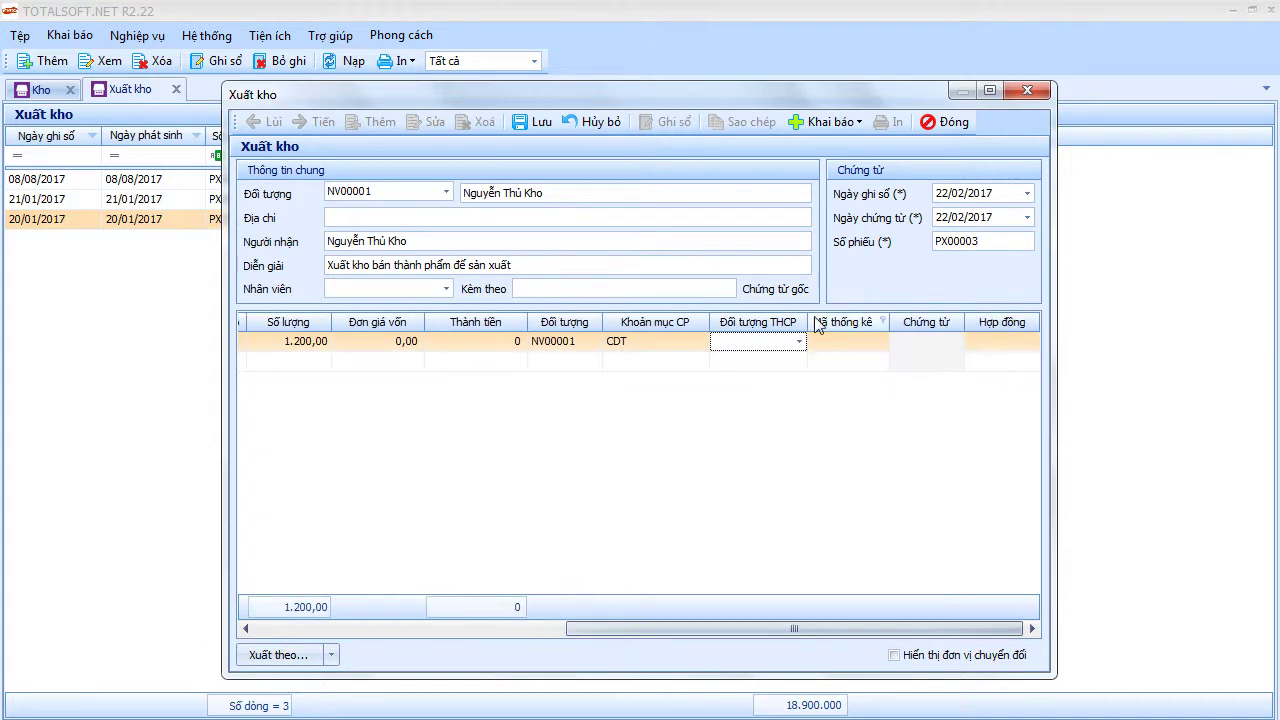
left_click(799, 341)
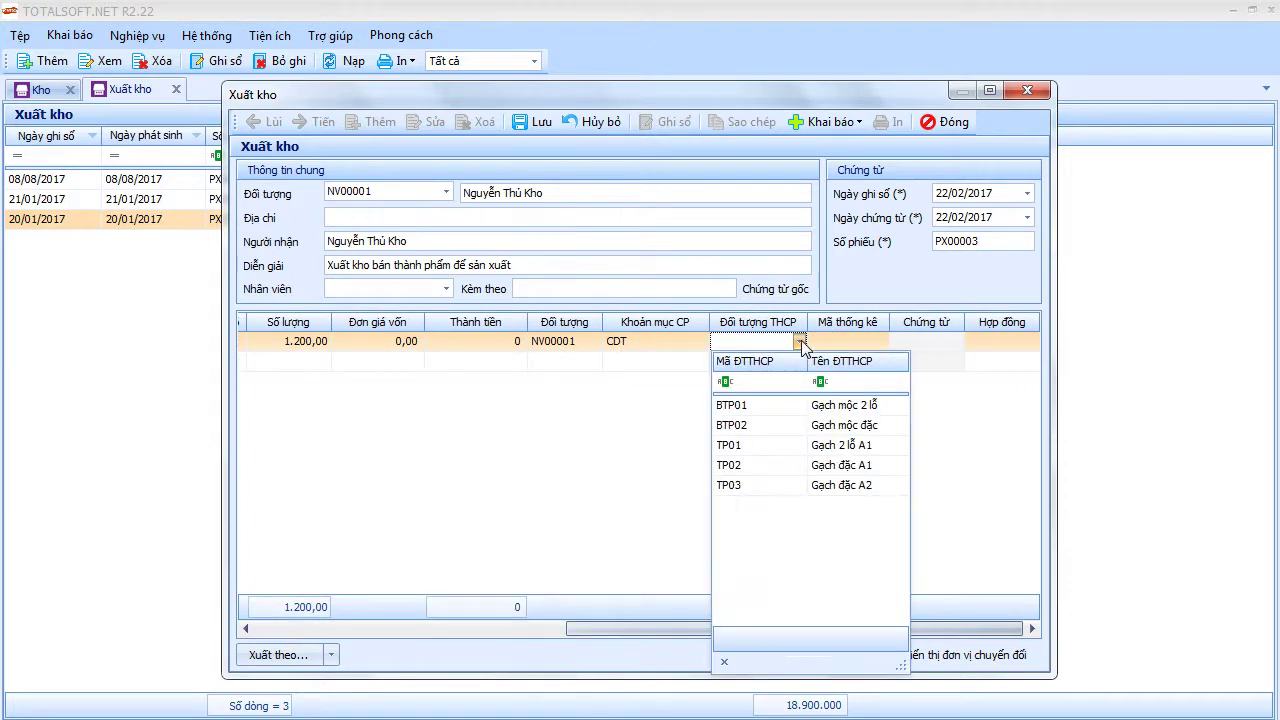
left_click(826, 446)
Add item BTP02 Gạch mộc đặc as a second voucher line with credit account 1541.
left_click_drag(667, 630, 360, 630)
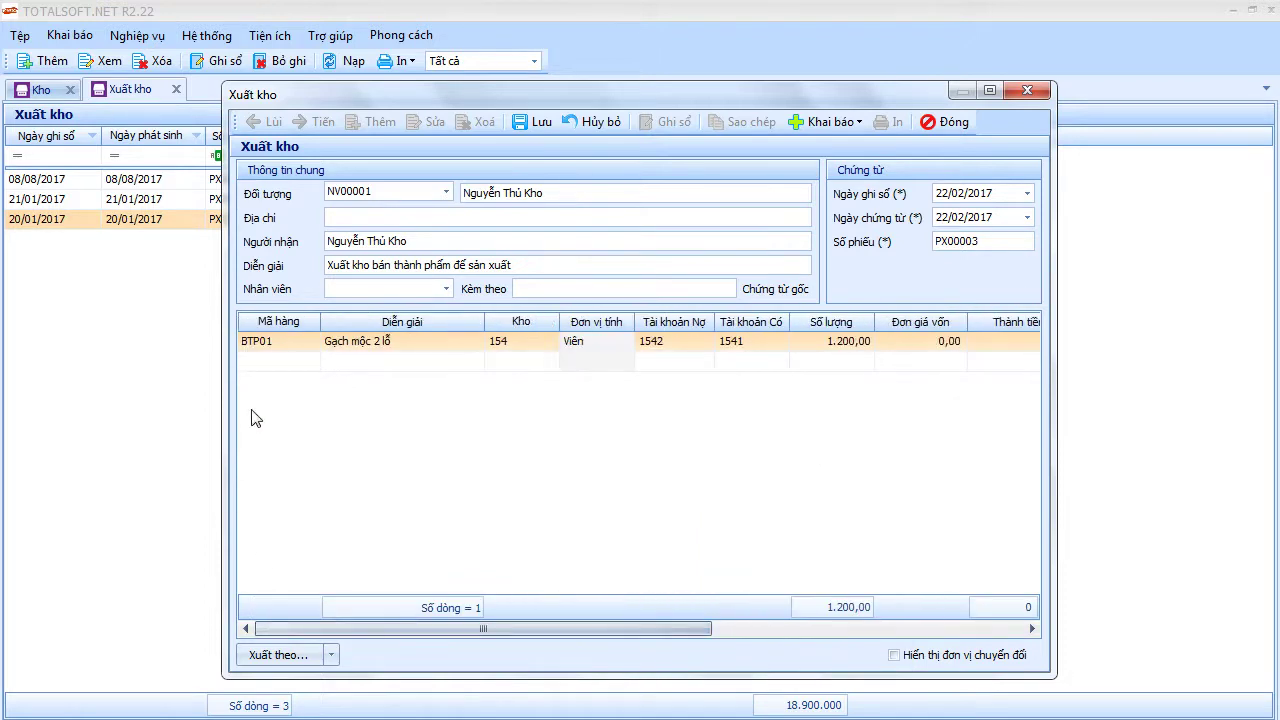
left_click(282, 361)
left_click(313, 360)
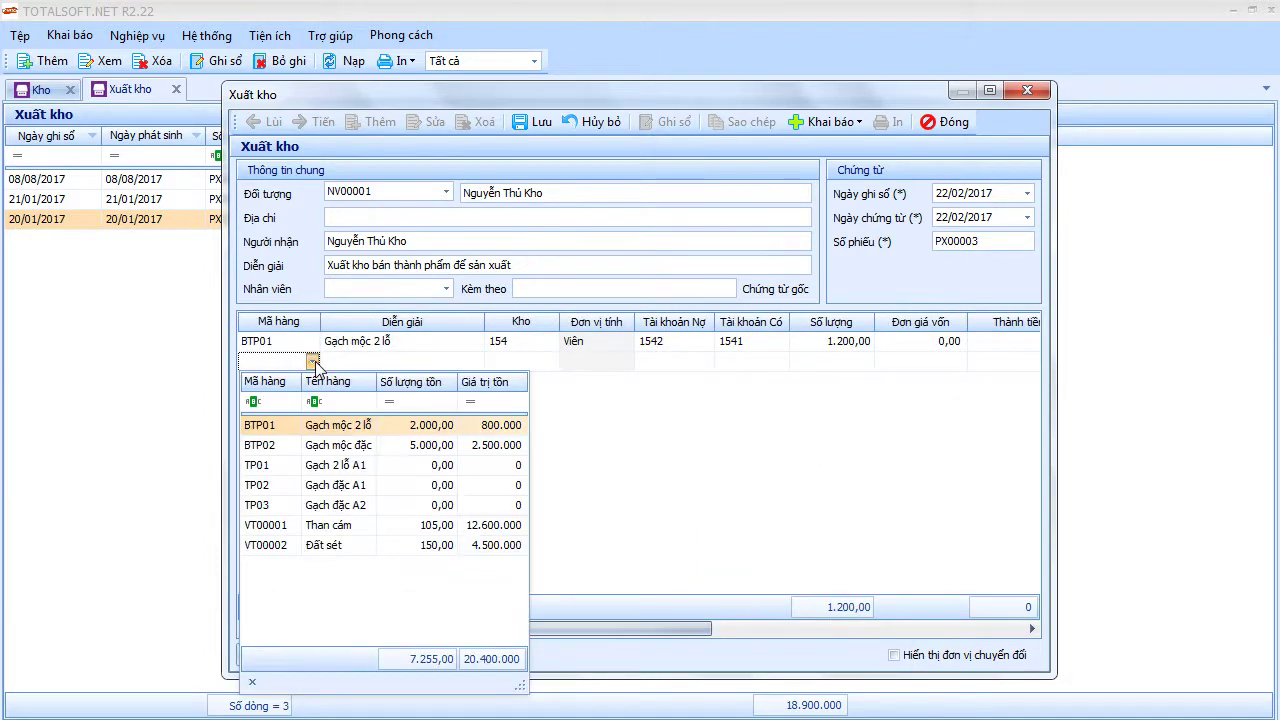
left_click(320, 446)
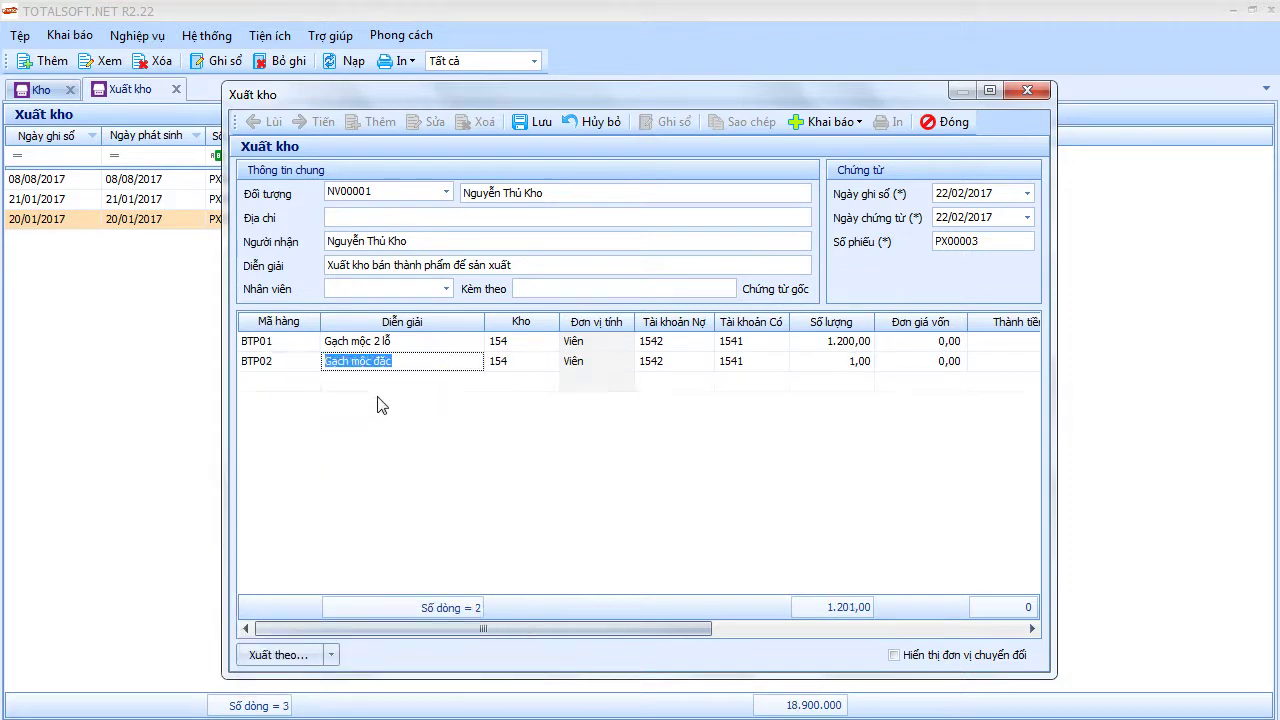
key("Tab")
key("Tab")
key("Tab")
type("15")
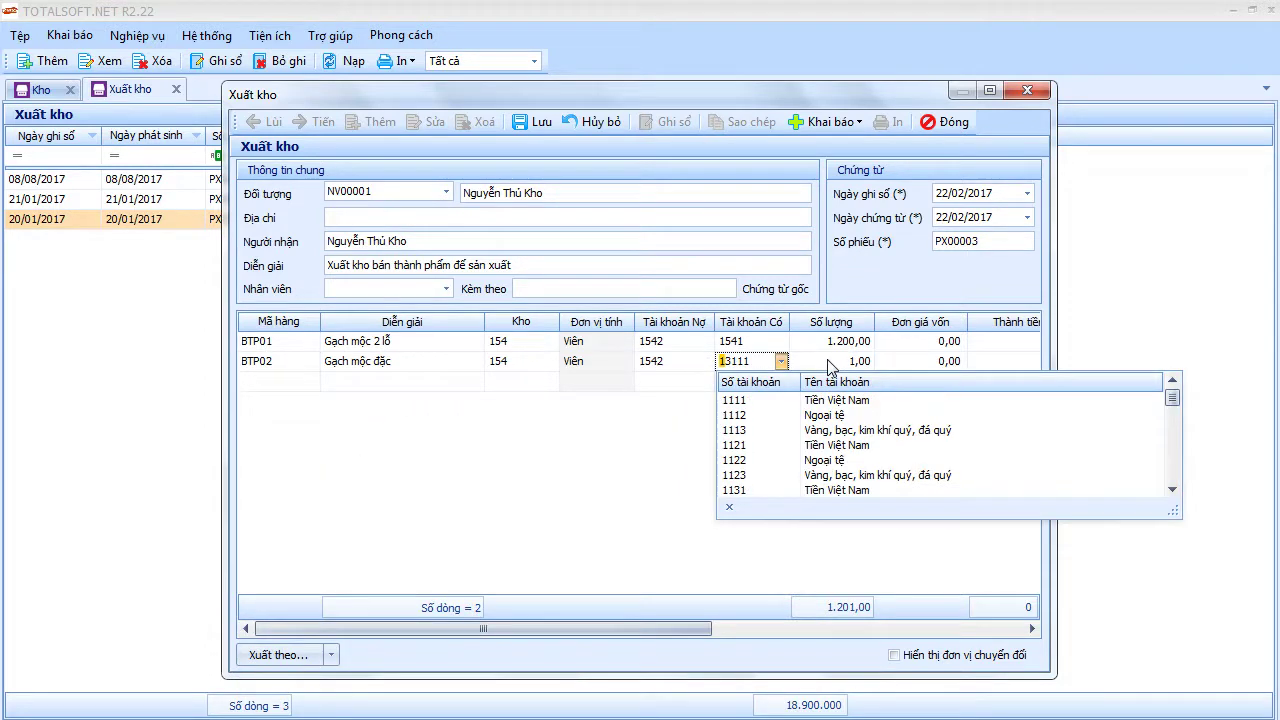
type("41")
key("Return")
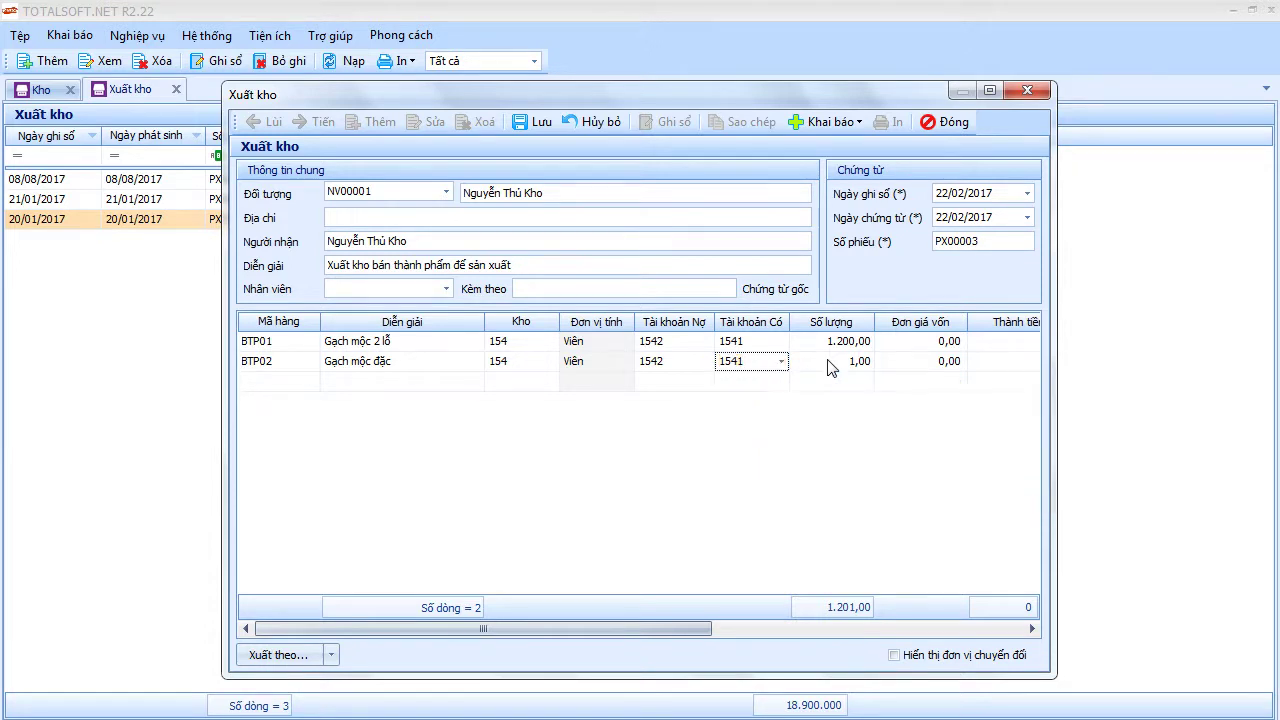
key("Tab")
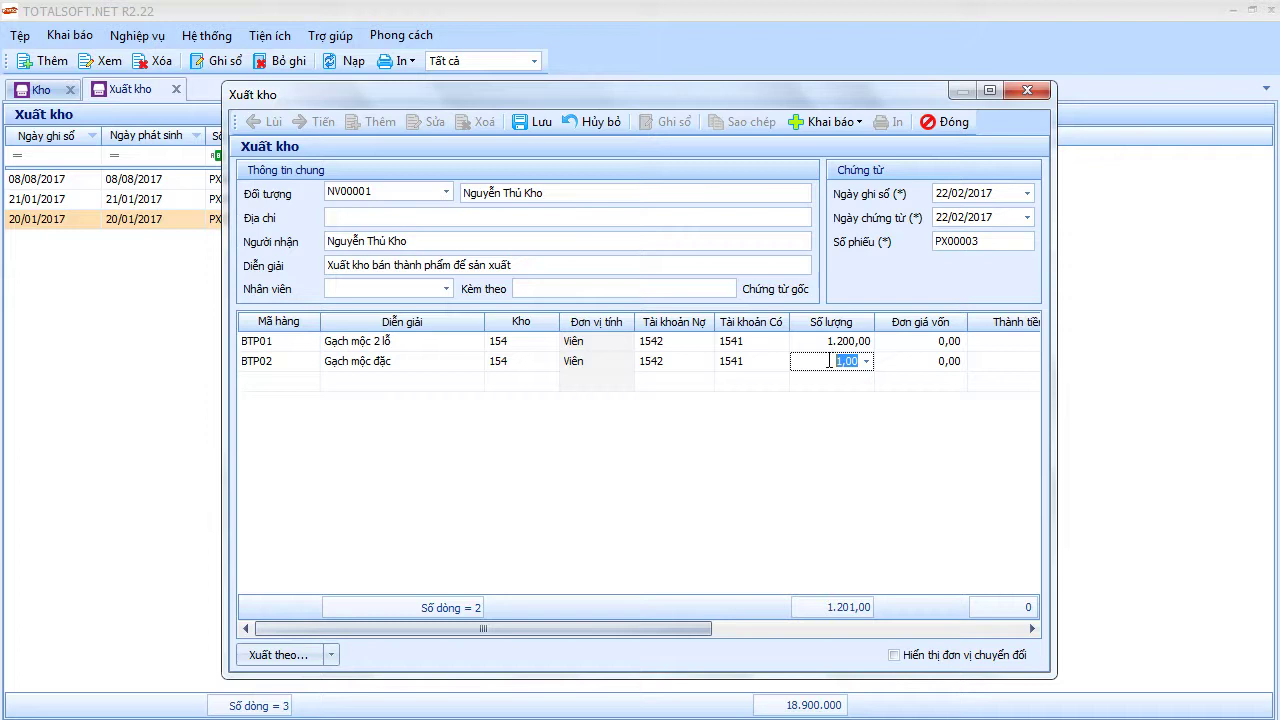
Clear the BTP02 line's Đối tượng THCP and open the list of available cost objects.
left_click_drag(479, 630, 652, 627)
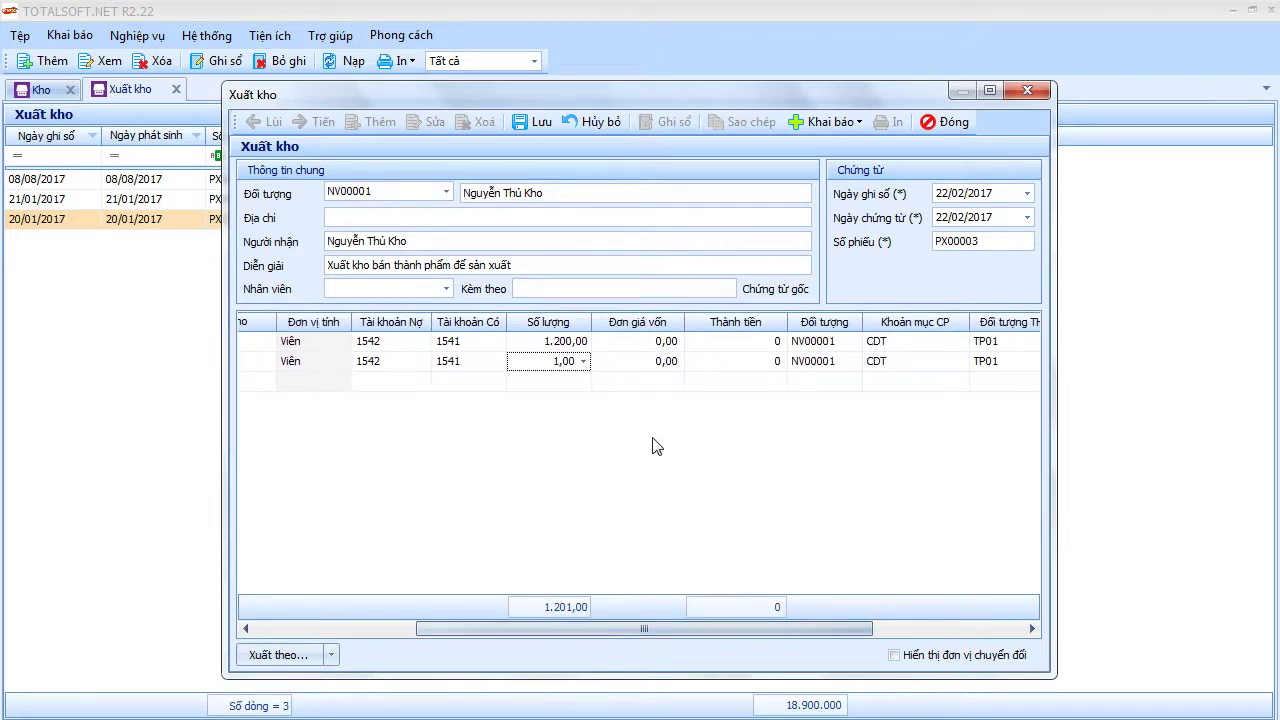
left_click_drag(628, 631, 823, 597)
left_click(779, 366)
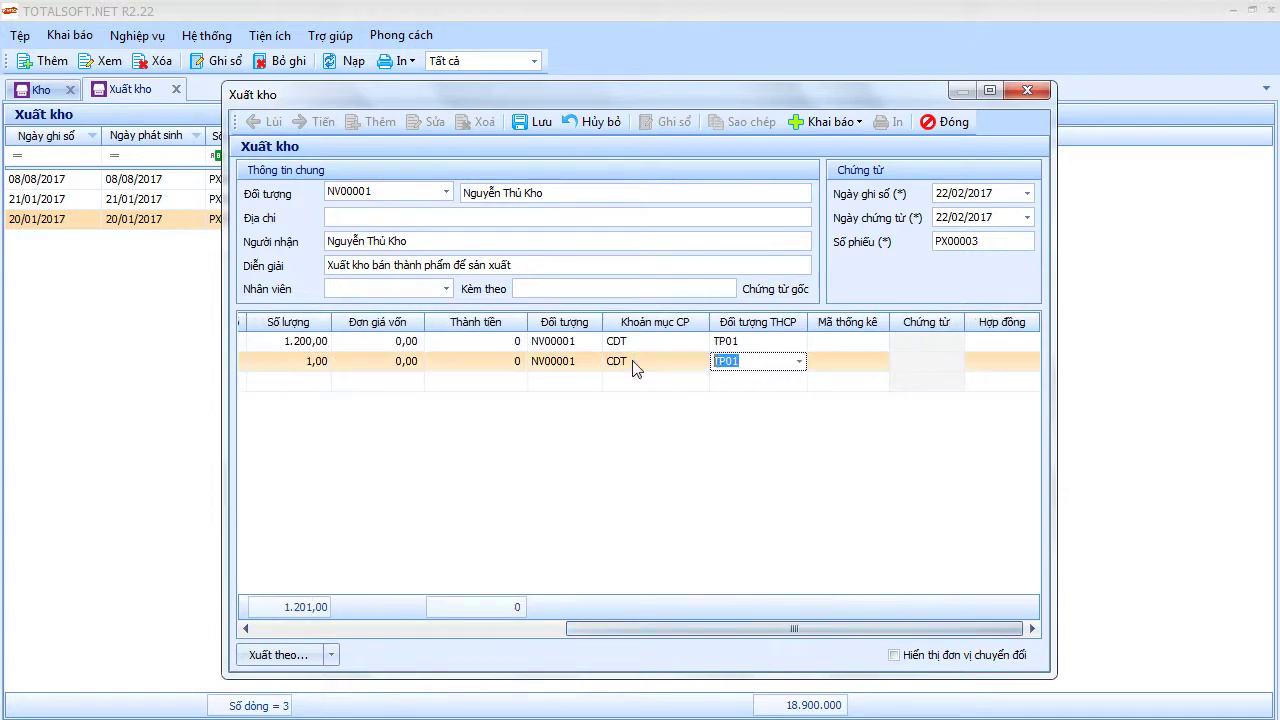
key("Delete")
left_click(798, 362)
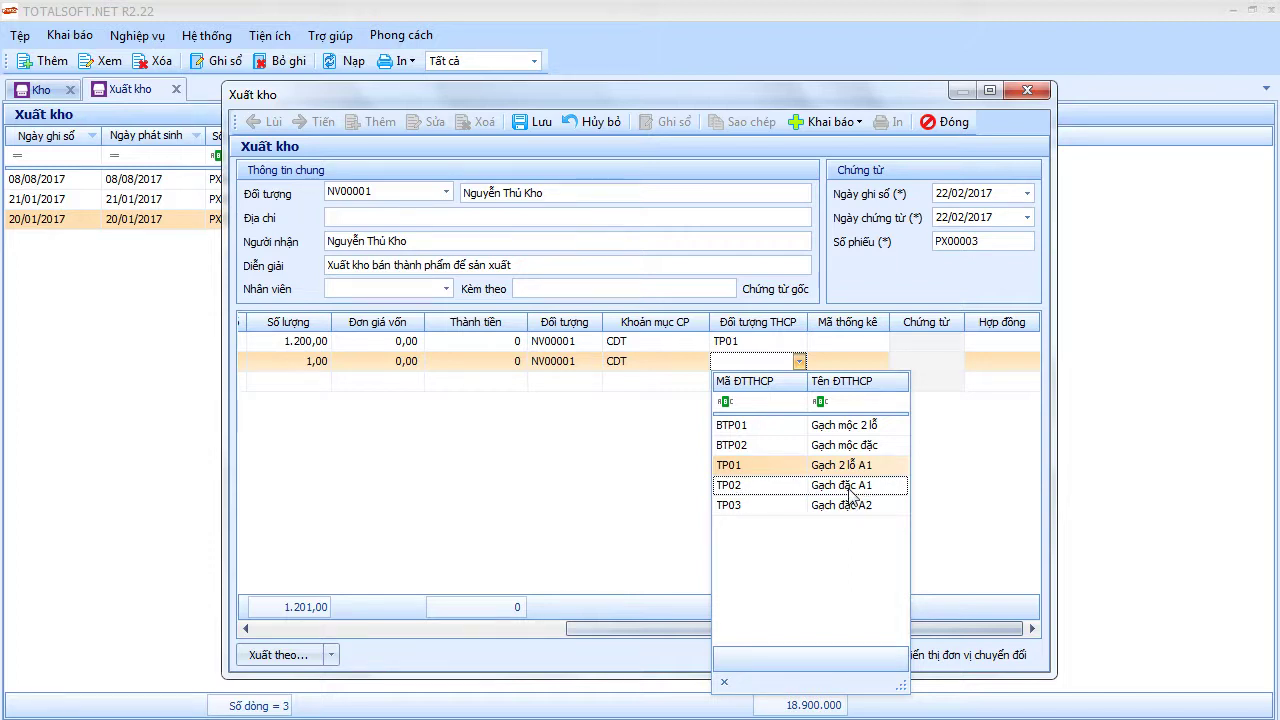
Check the available stock of BTP02 in the item list and set that line's quantity to 4.000.
left_click_drag(646, 630, 402, 622)
left_click(700, 361)
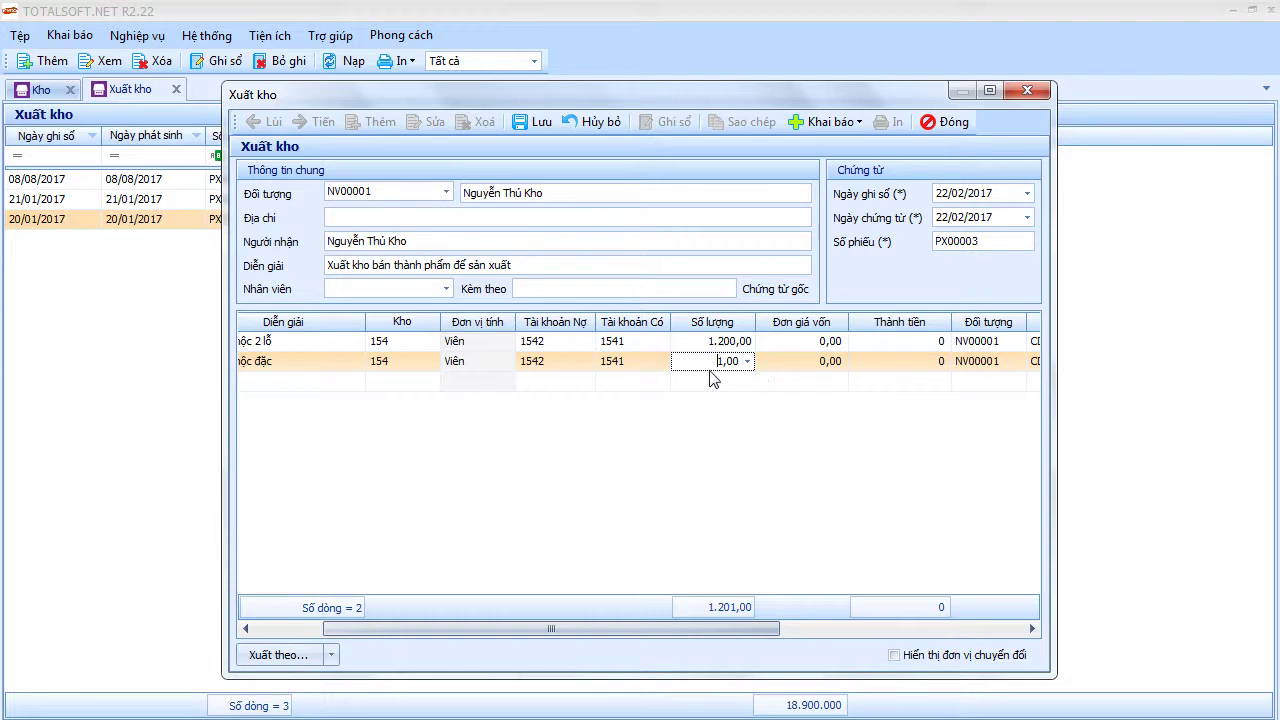
left_click_drag(688, 357, 826, 375)
left_click_drag(490, 629, 422, 629)
left_click(314, 366)
left_click(313, 363)
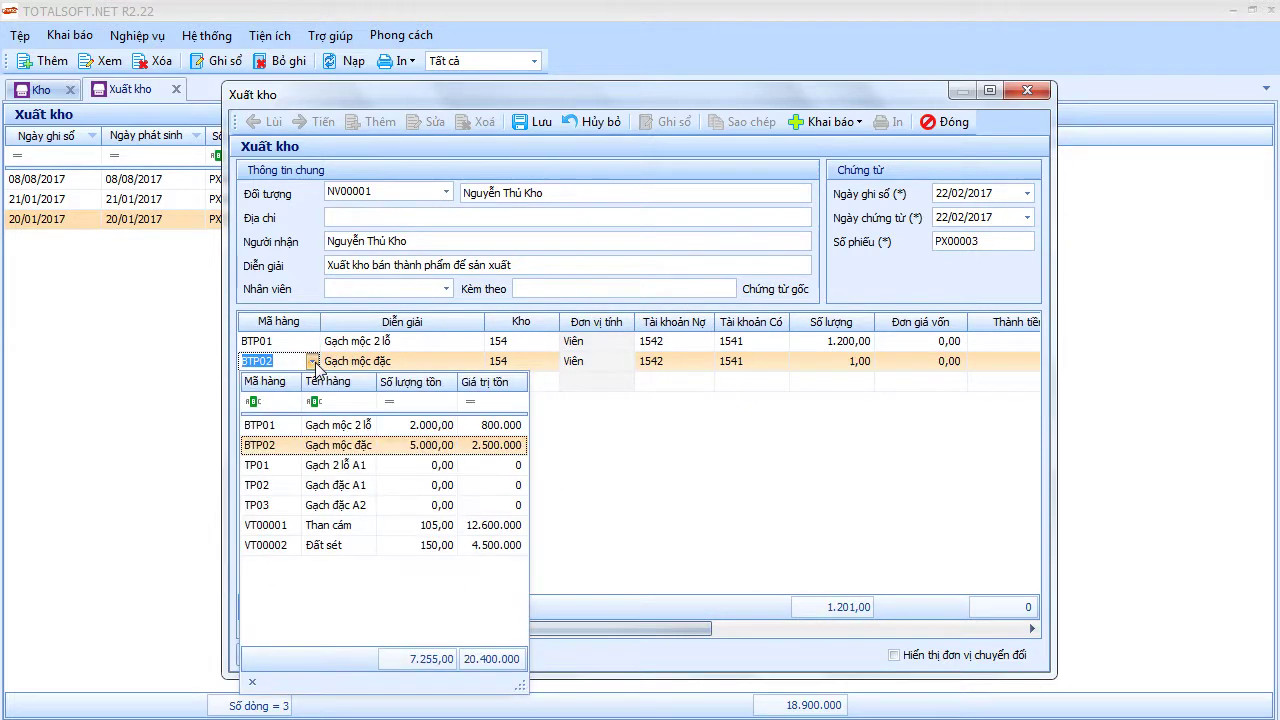
left_click(810, 385)
left_click(814, 361)
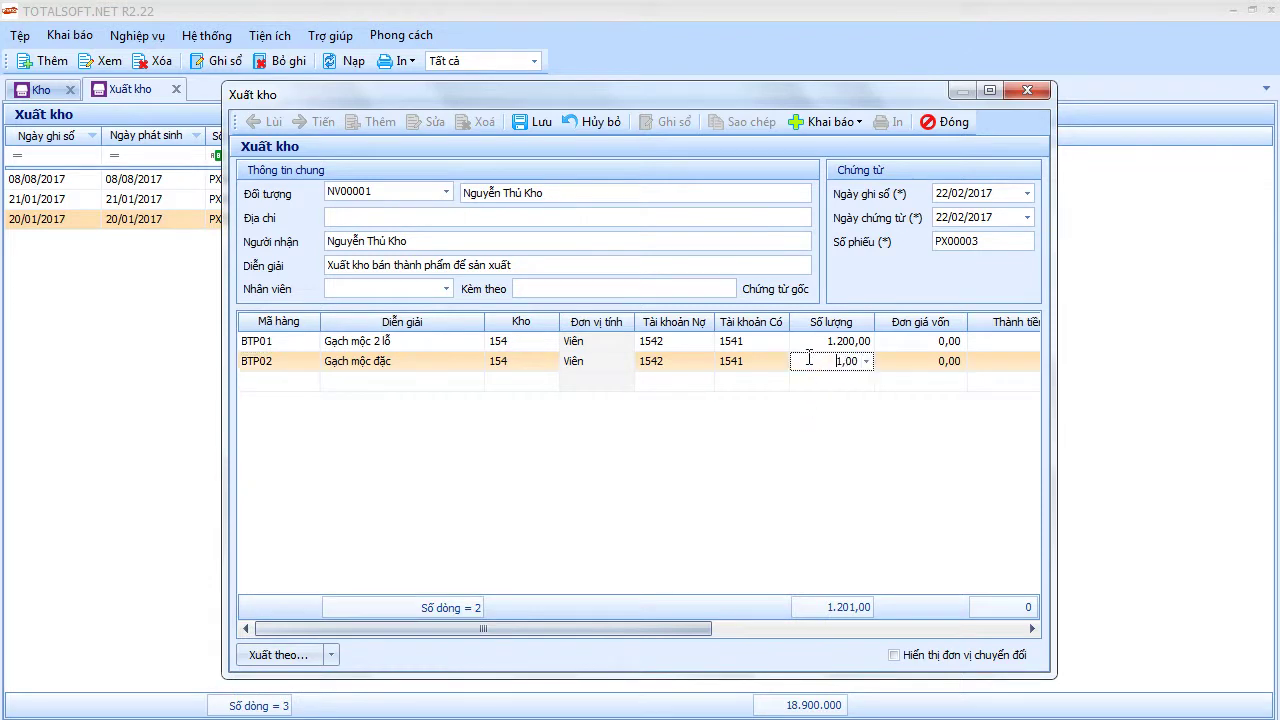
type("4")
key("Tab")
key("Tab")
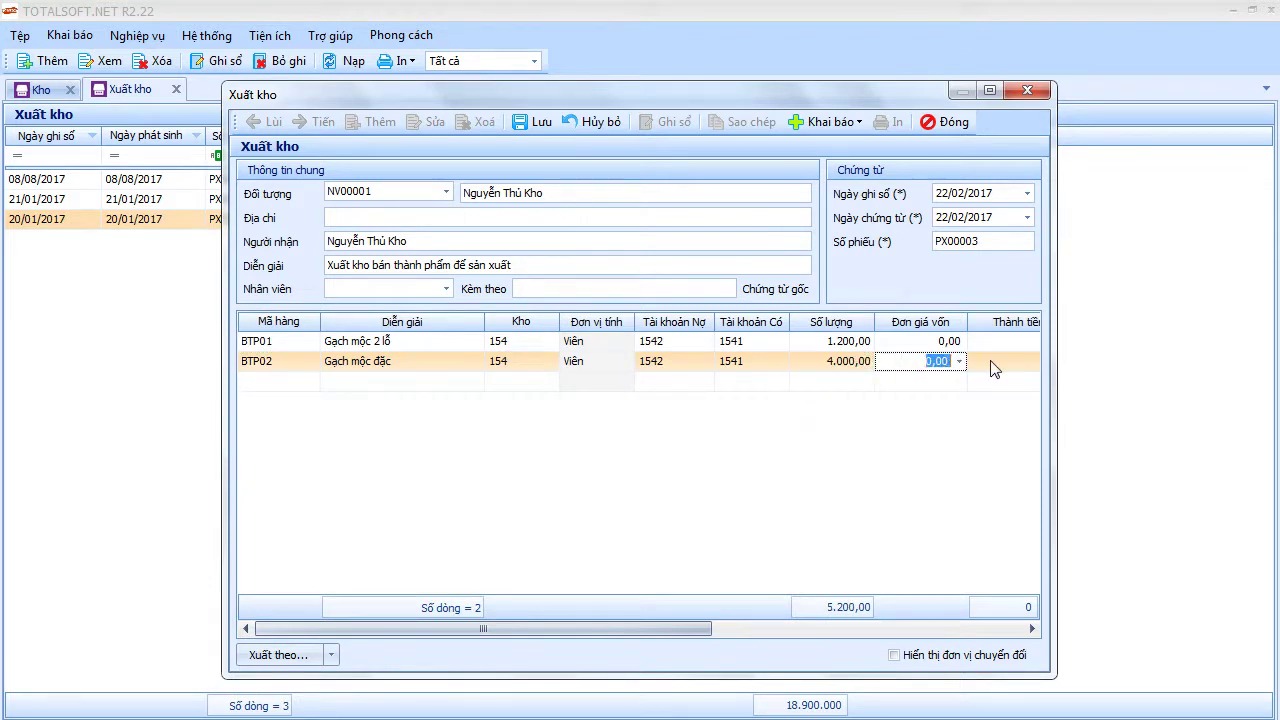
Save the issue voucher and review the Khoản mục CP and Đối tượng THCP entries of both lines.
left_click_drag(593, 628, 867, 628)
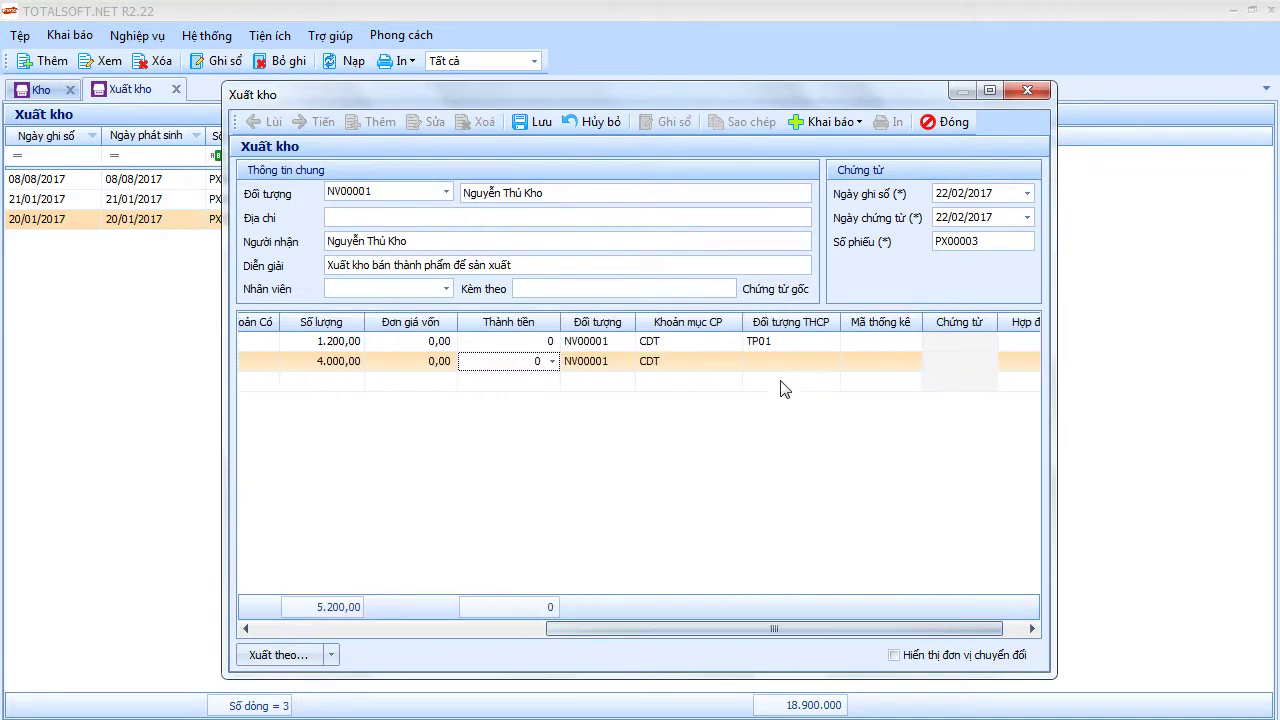
left_click_drag(775, 630, 394, 630)
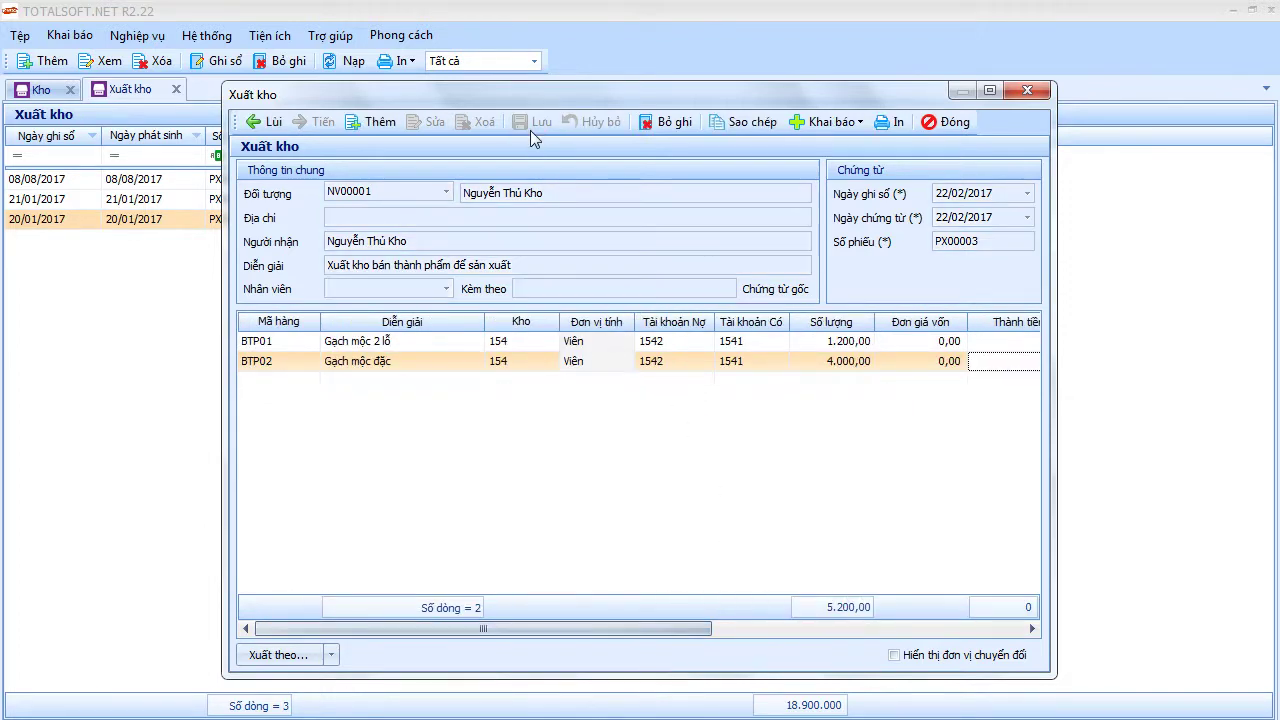
left_click_drag(640, 630, 935, 630)
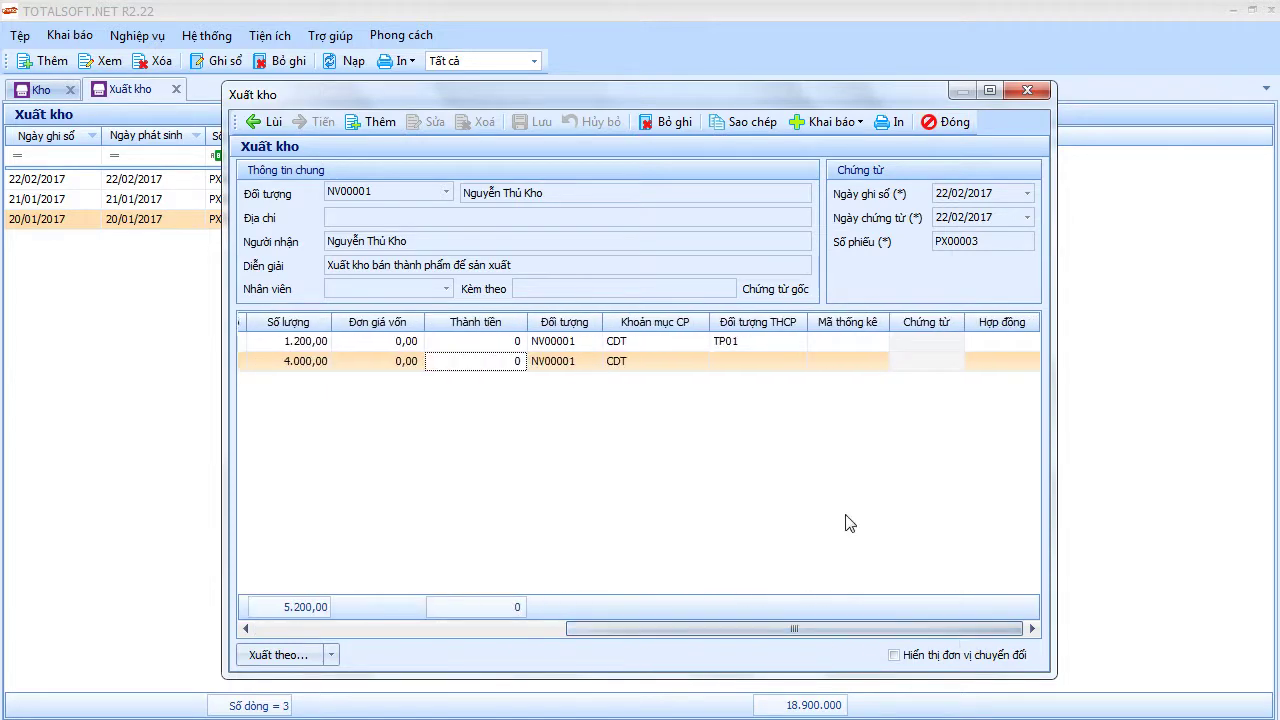
Close the issue voucher, the Xuất kho list and the Kho module, and open the Giá thành SX module.
left_click(946, 121)
left_click(176, 88)
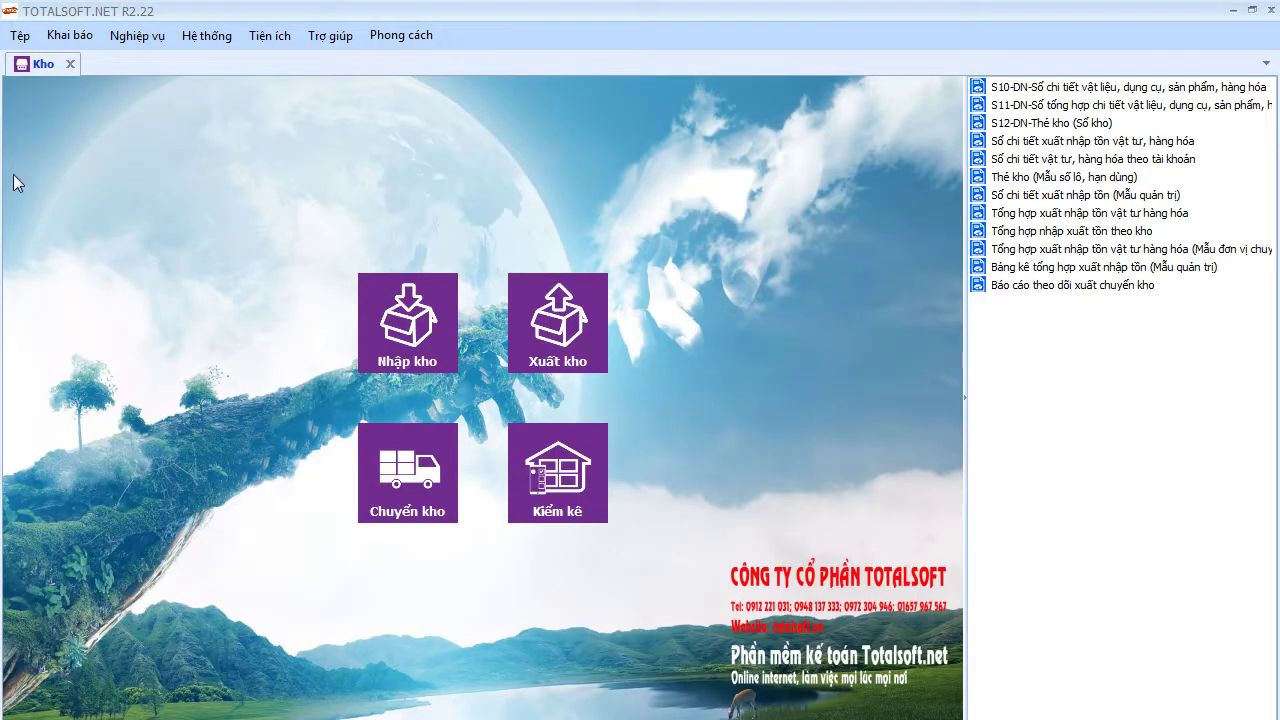
left_click(69, 64)
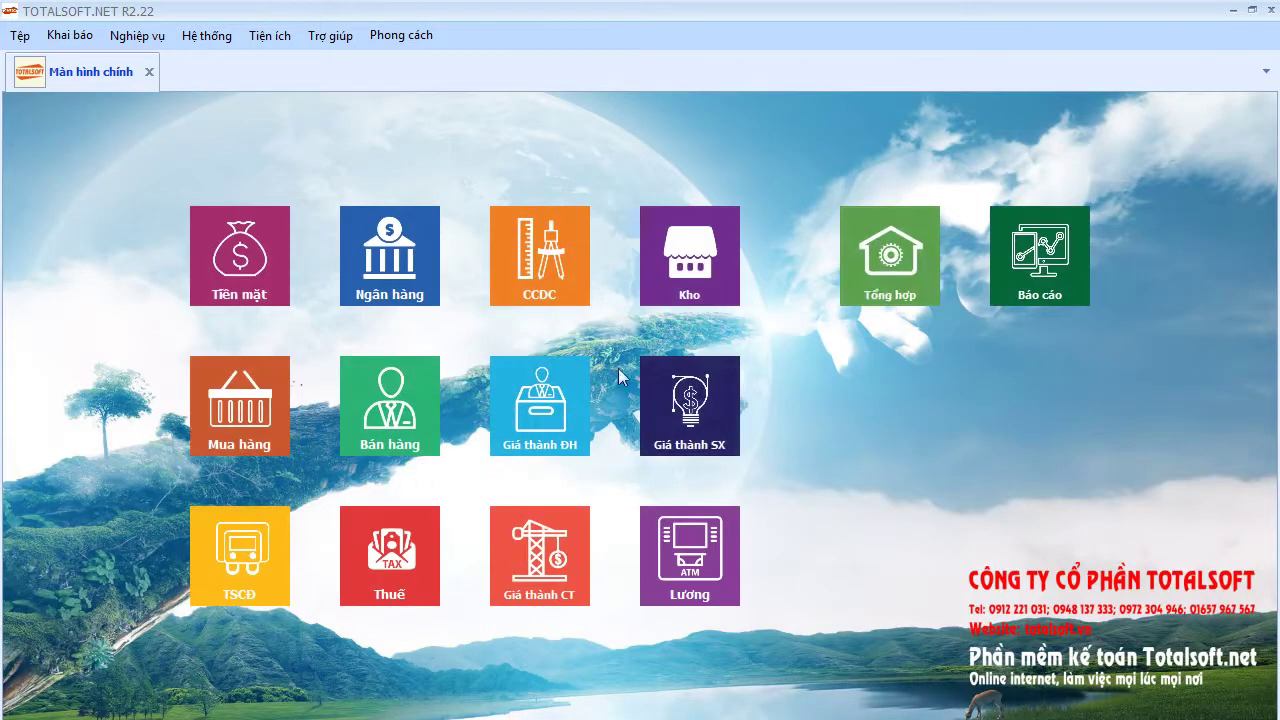
left_click(724, 414)
left_click(1016, 321)
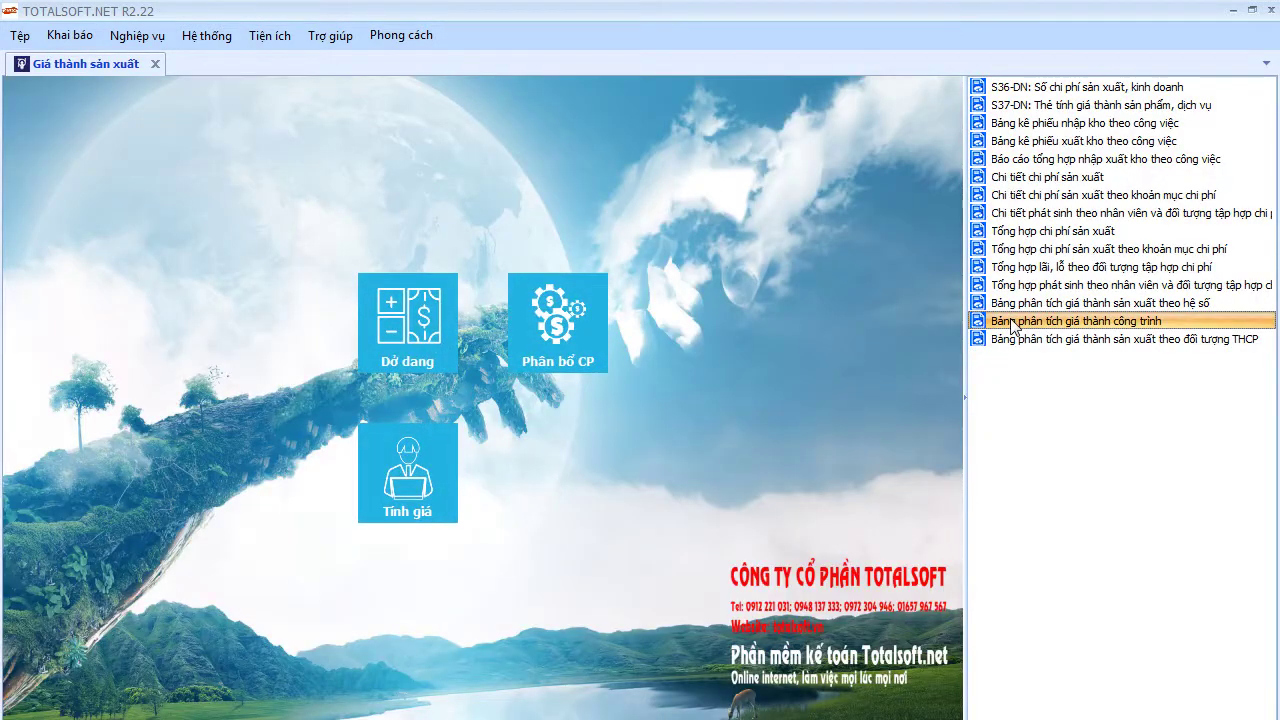
left_click(555, 273)
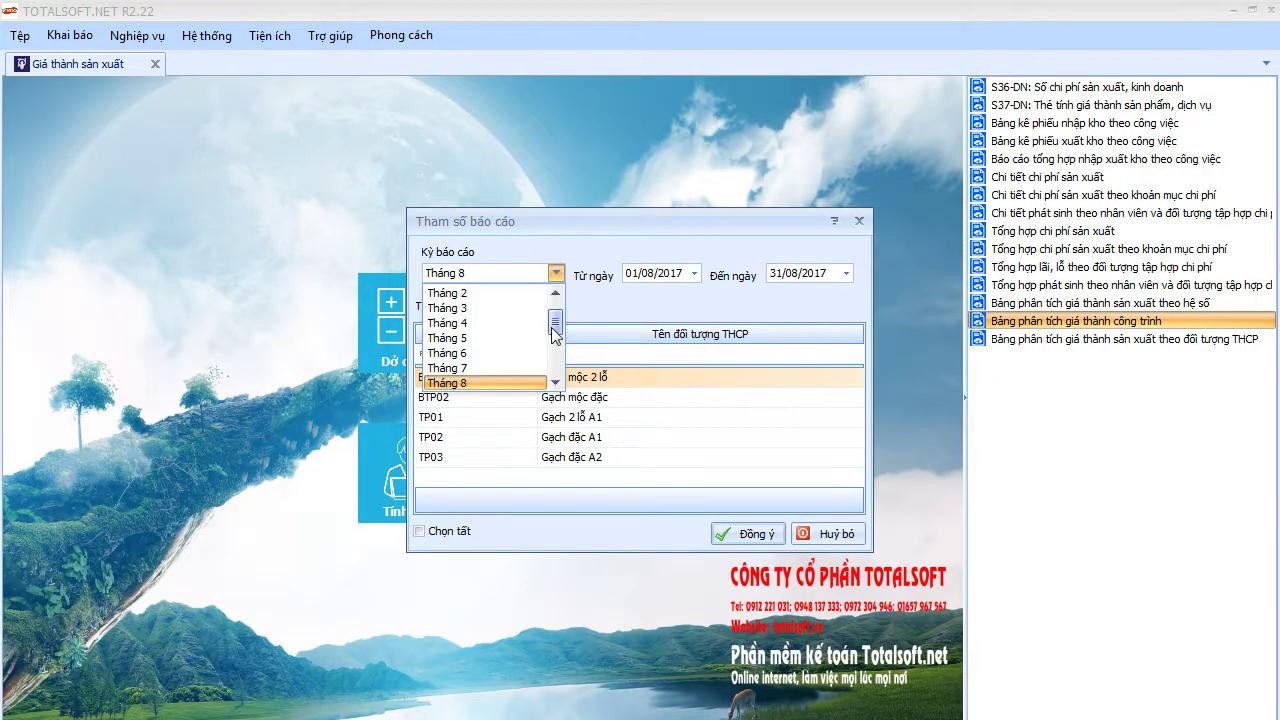
left_click_drag(556, 330, 556, 362)
left_click(452, 308)
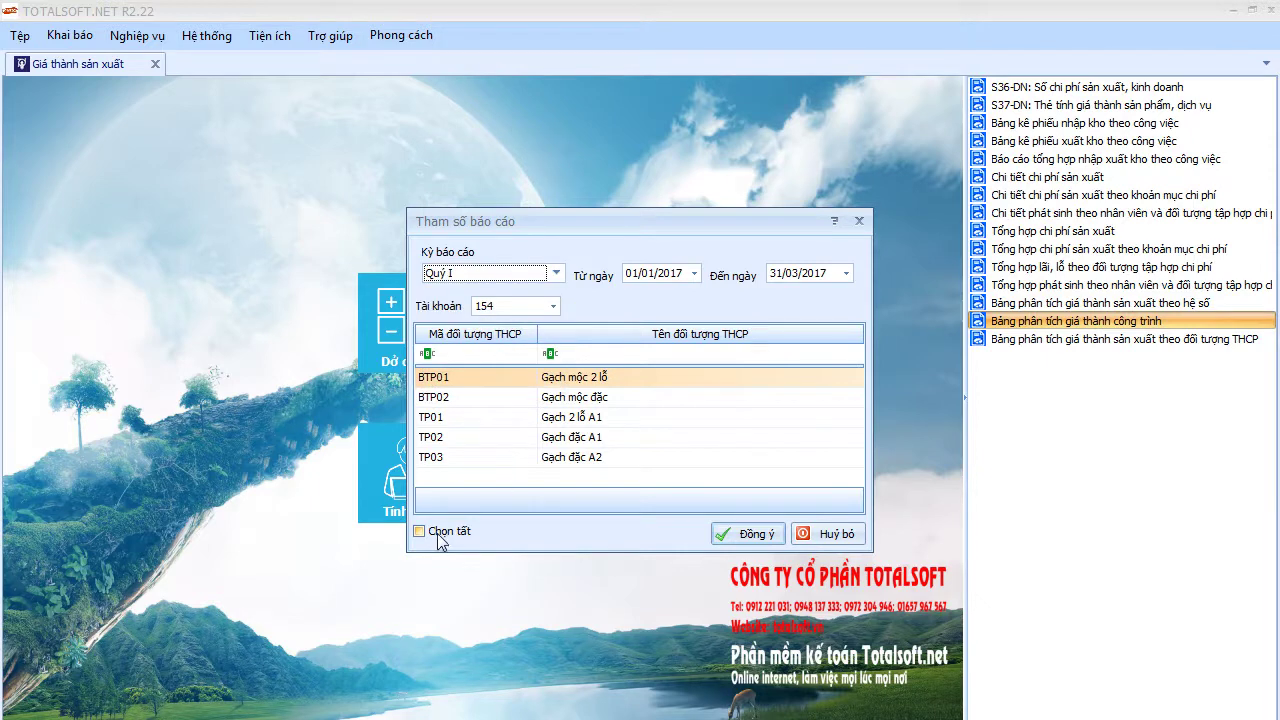
left_click(846, 535)
Run the Bảng phân tích giá thành sản xuất theo đối tượng THCP report for Quý I, account 154, and review the stage 1 costs.
left_click(1063, 339)
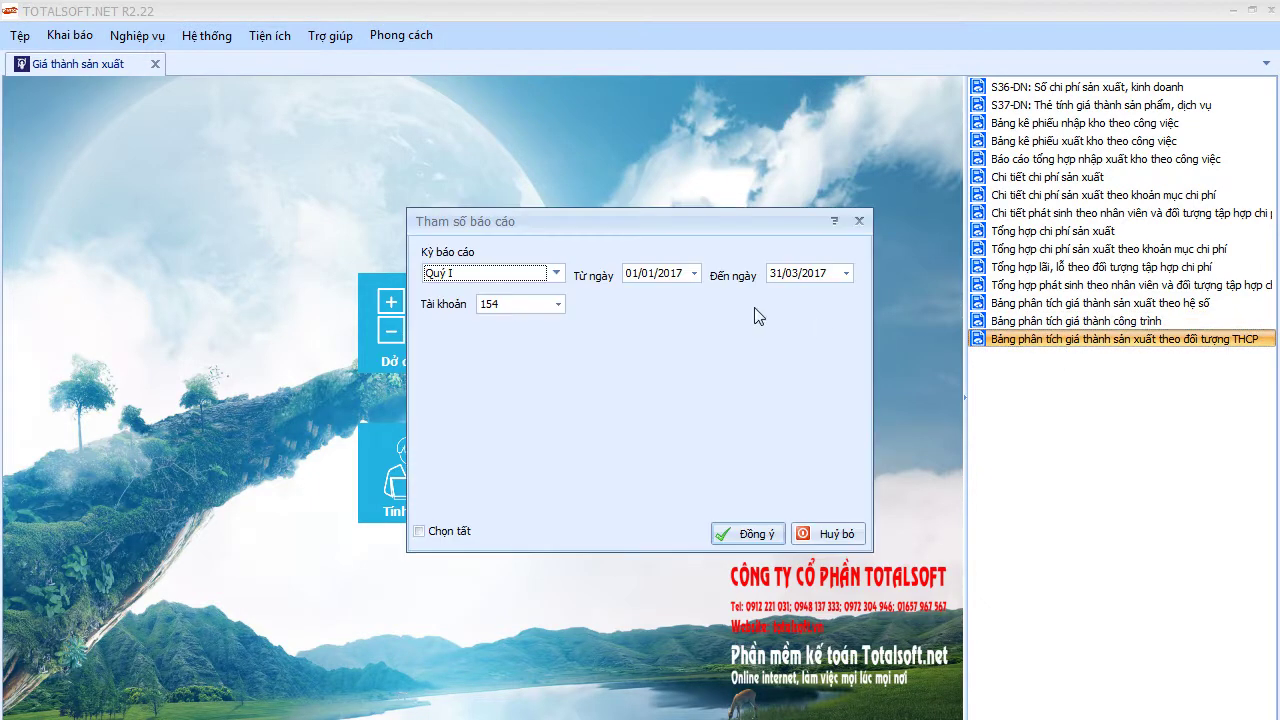
left_click(750, 533)
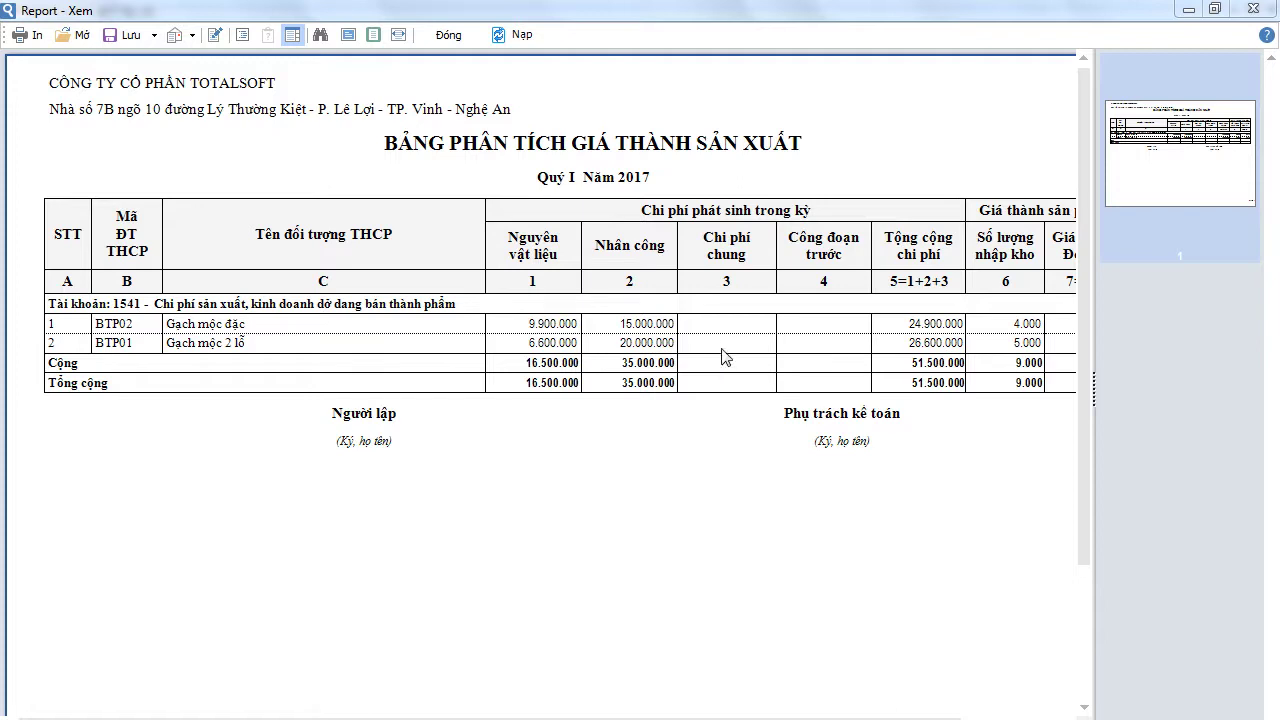
left_click(448, 36)
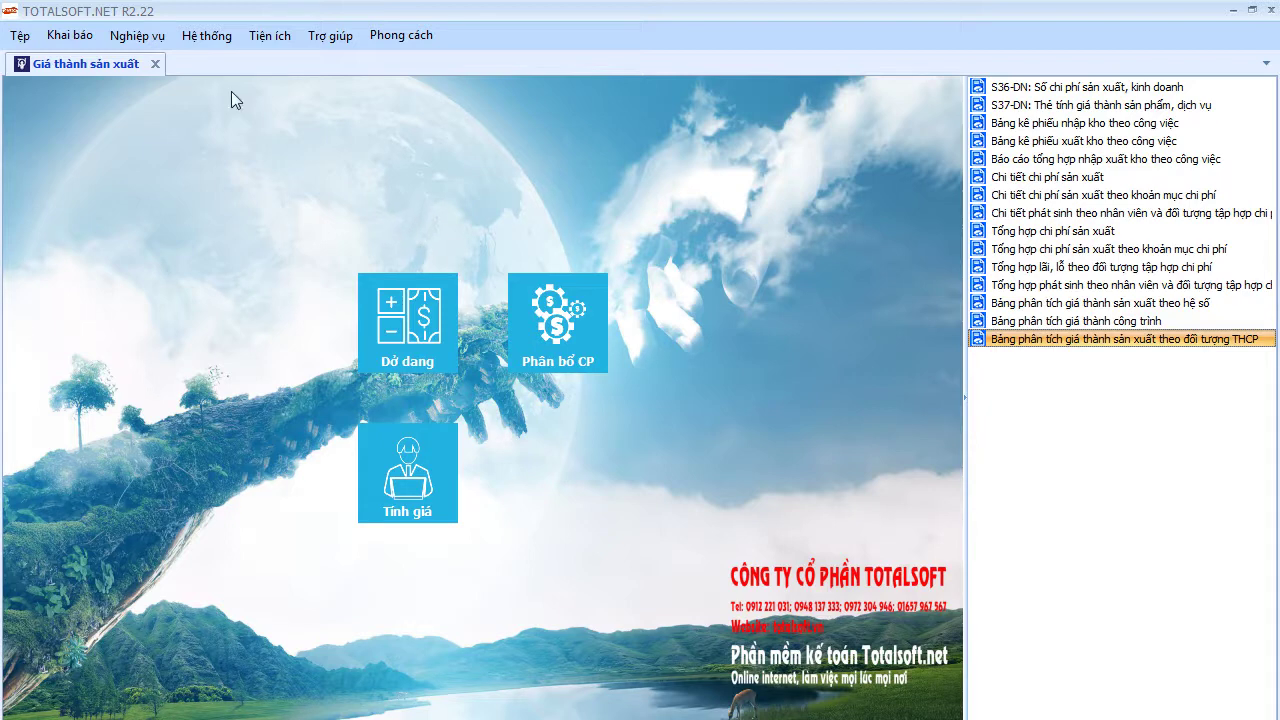
Create a new Phân bổ chi phí record for the costing period Quý I.
left_click(155, 63)
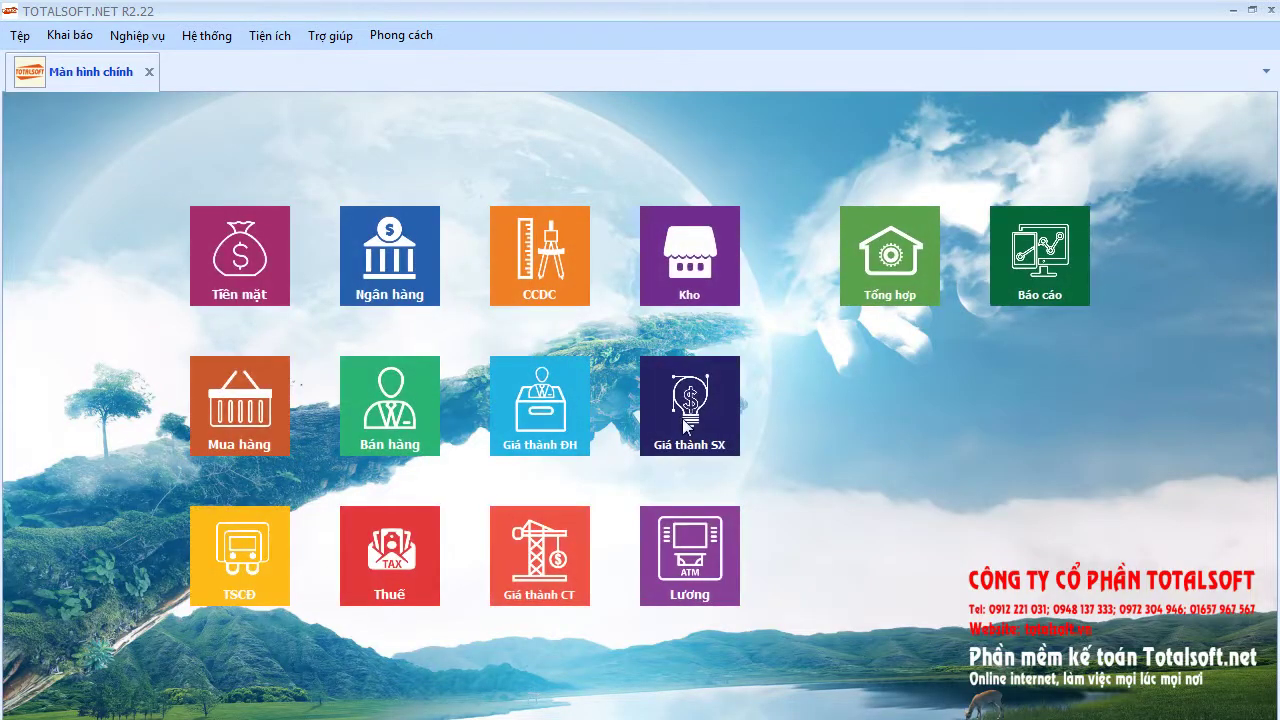
left_click(695, 415)
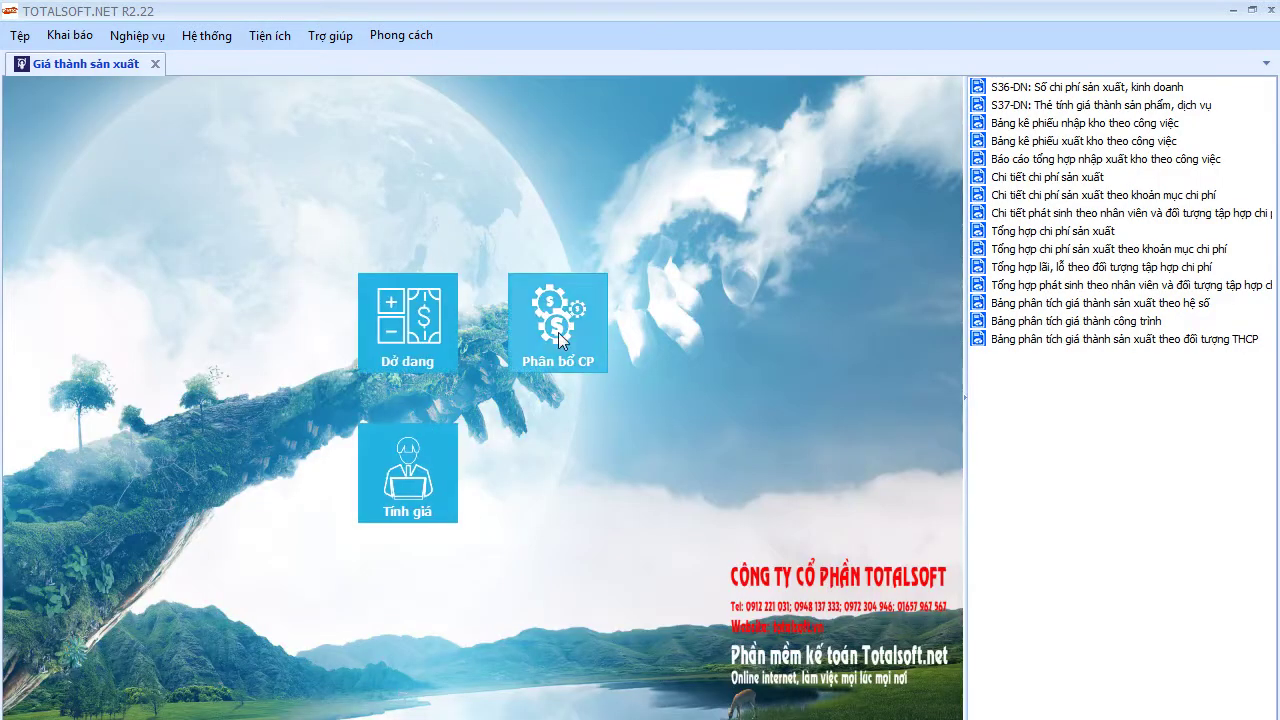
left_click(558, 338)
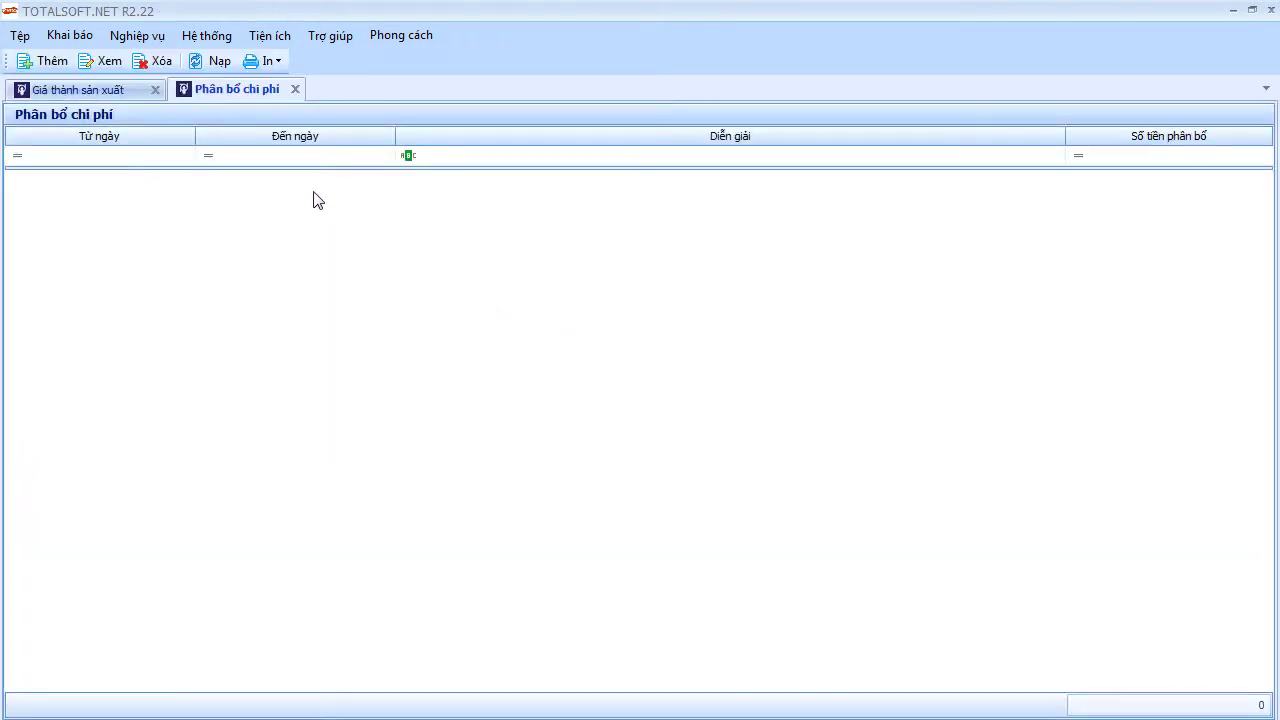
right_click(286, 208)
left_click(347, 218)
left_click(376, 227)
scroll(380, 325, "down", 2)
left_click(310, 306)
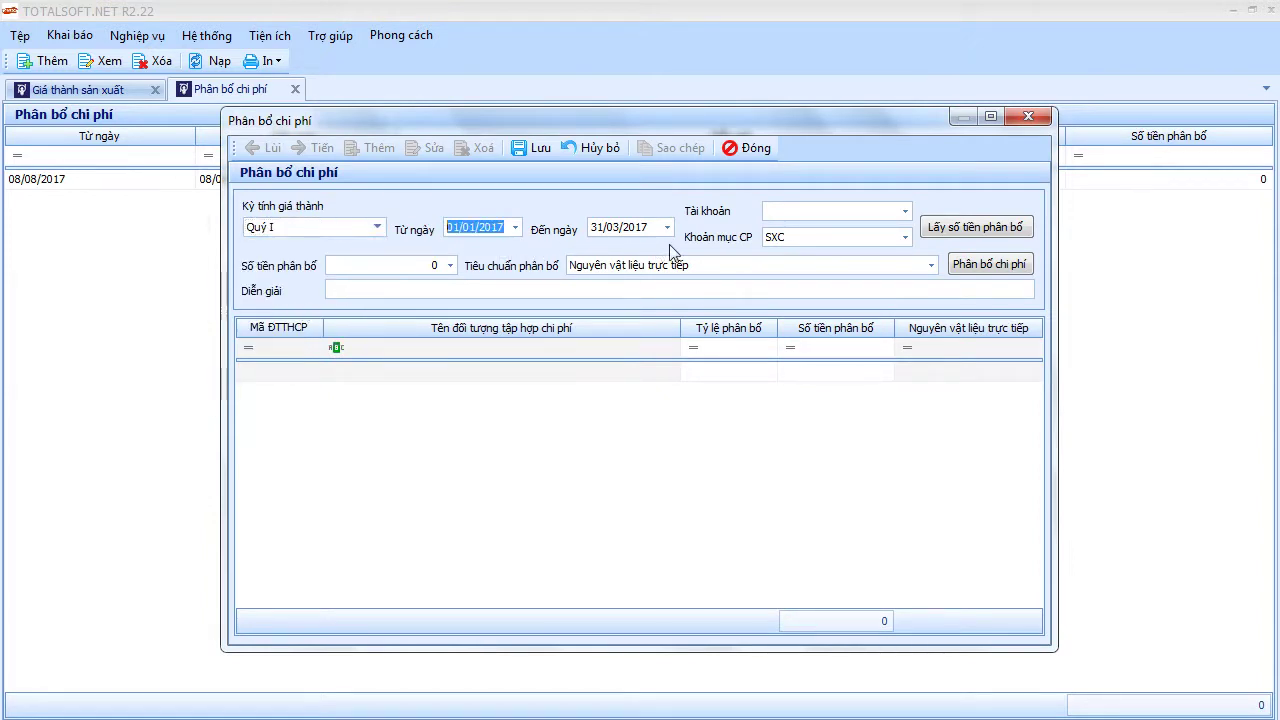
Set the allocation's account to 1541, keep cost item SXC, and retrieve the amount to allocate.
left_click(850, 212)
type("1541")
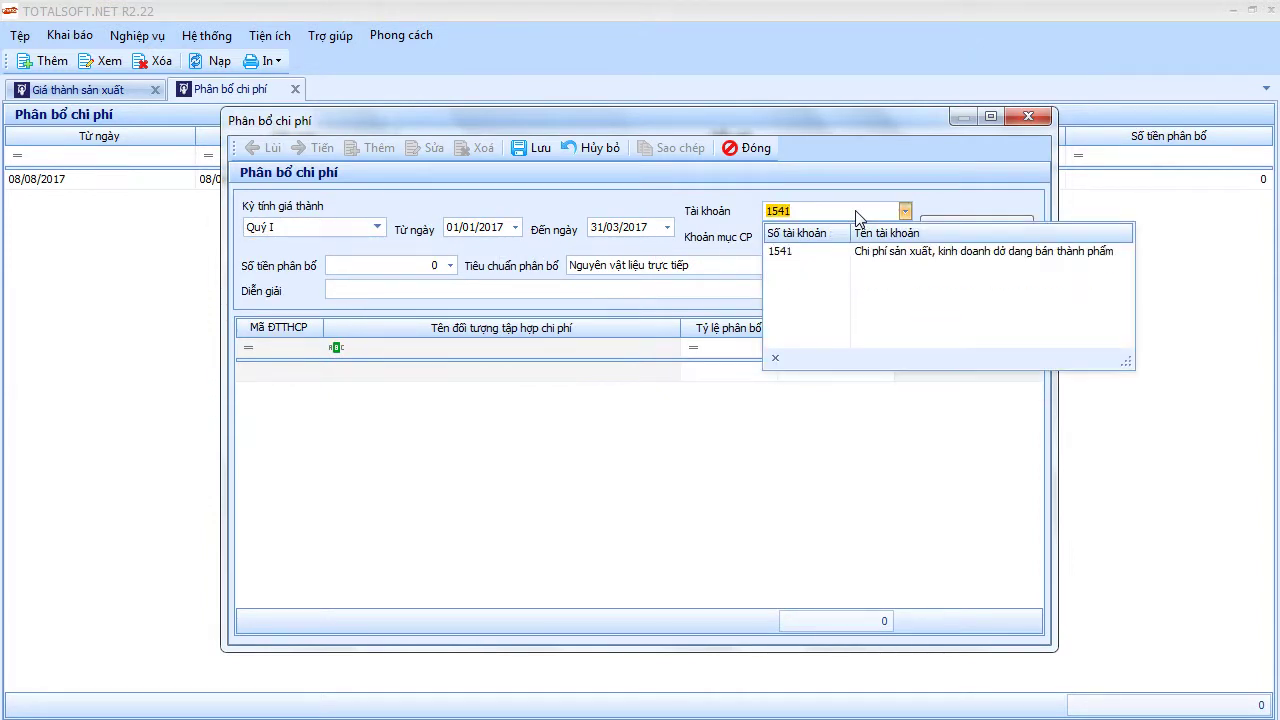
key("Return")
left_click(813, 242)
left_click(720, 237)
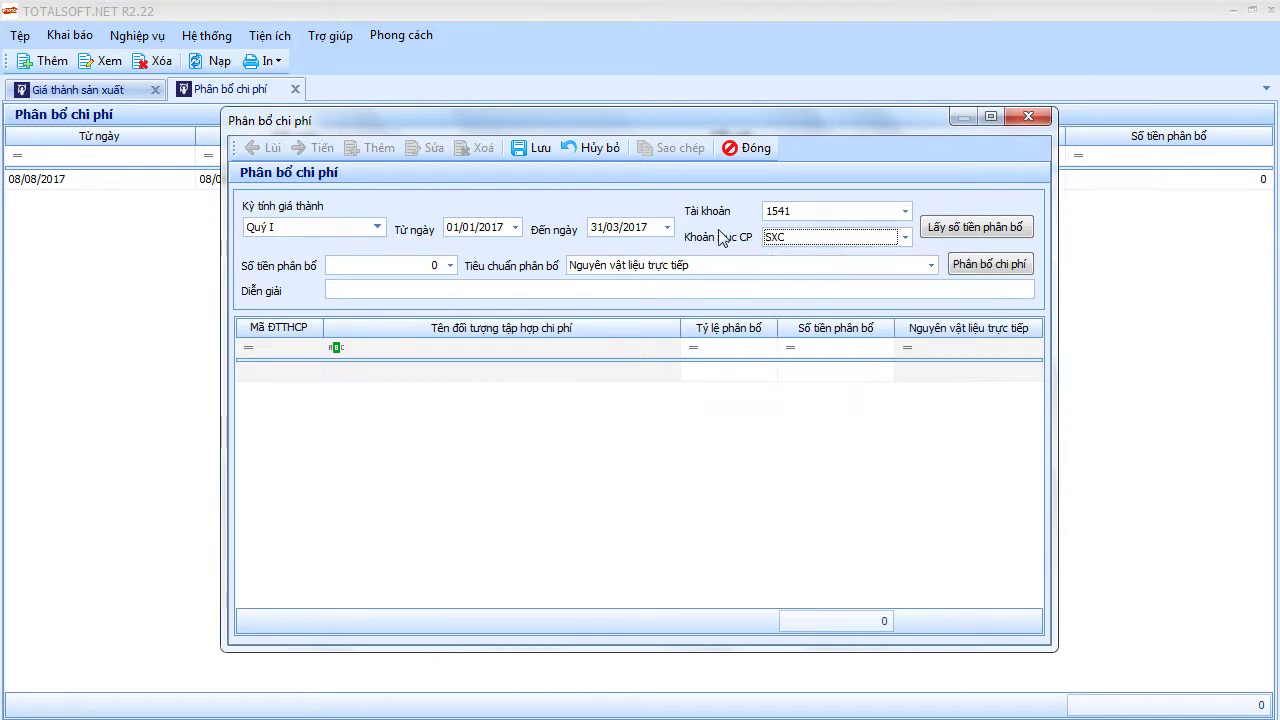
left_click(955, 235)
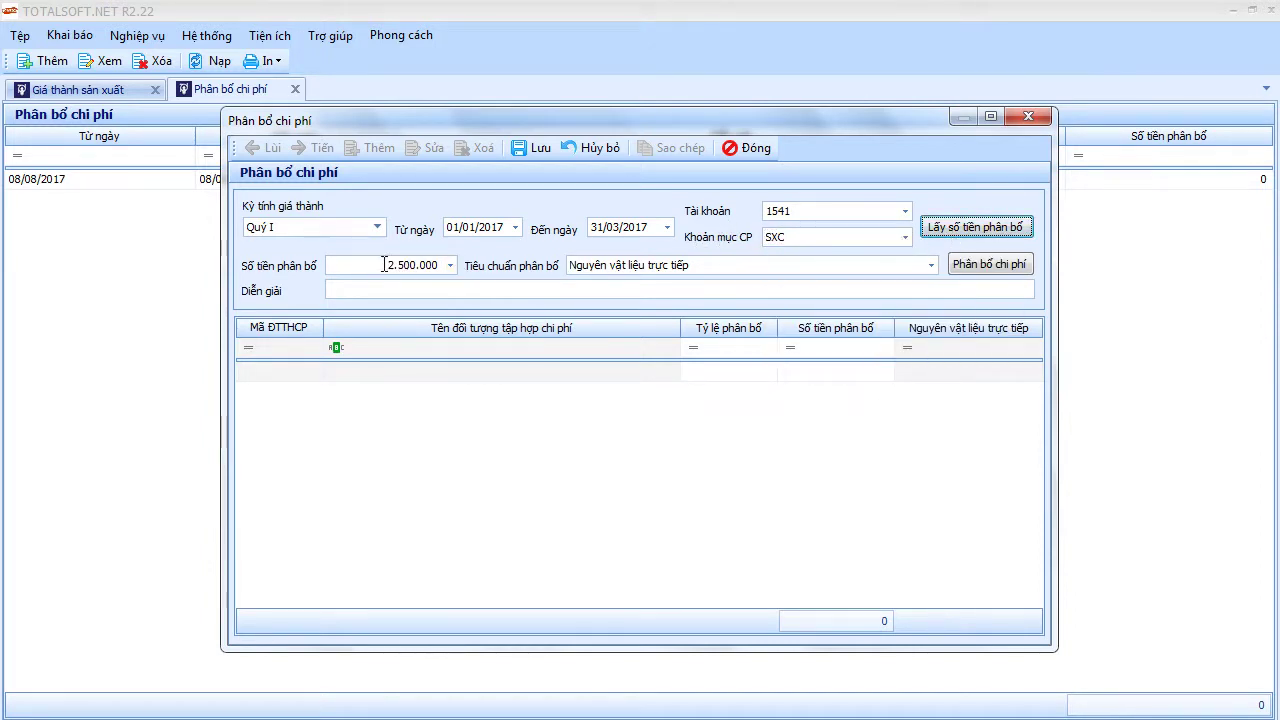
left_click(425, 265)
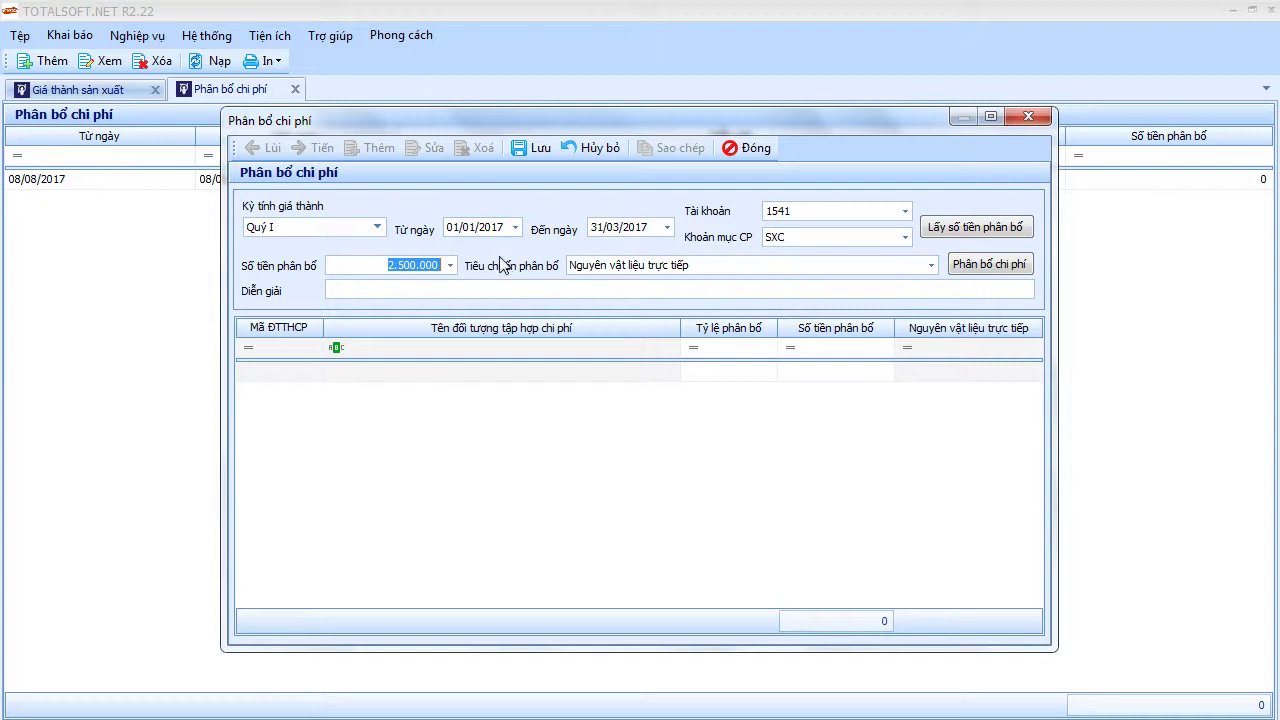
Allocate the overhead by Nguyên vật liệu trực tiếp, then save and close the allocation.
left_click(988, 264)
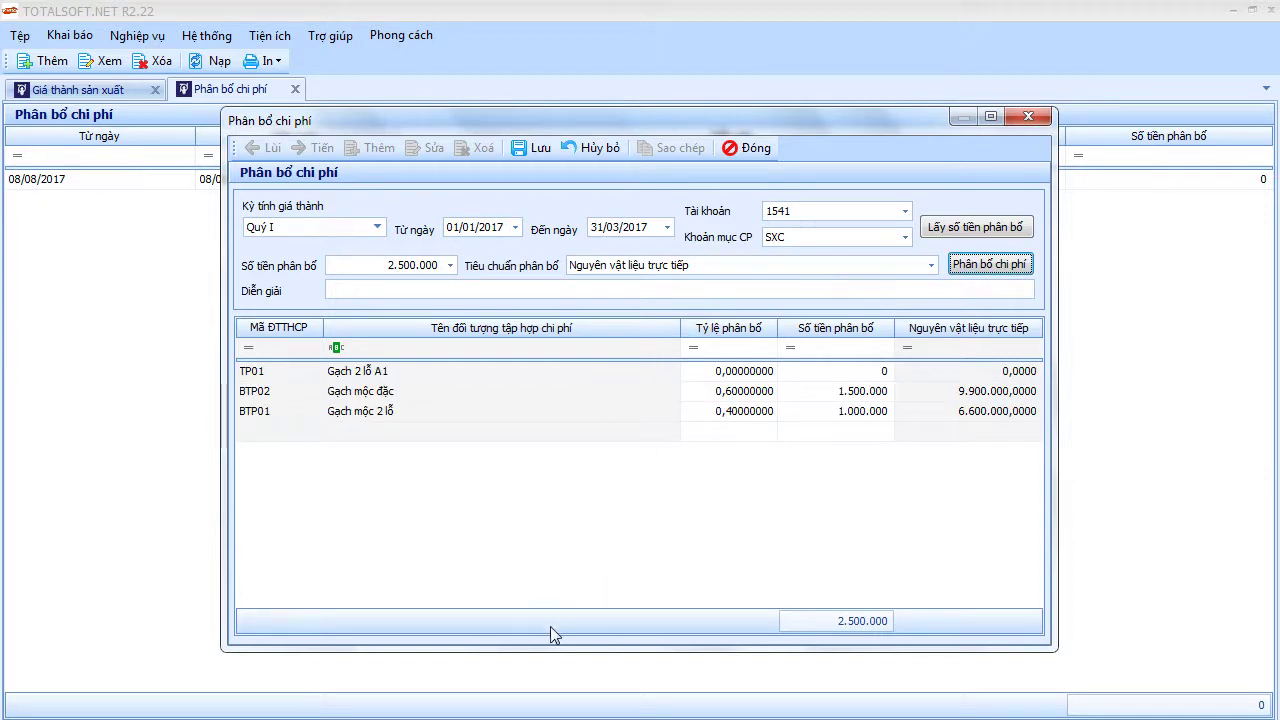
left_click(386, 393)
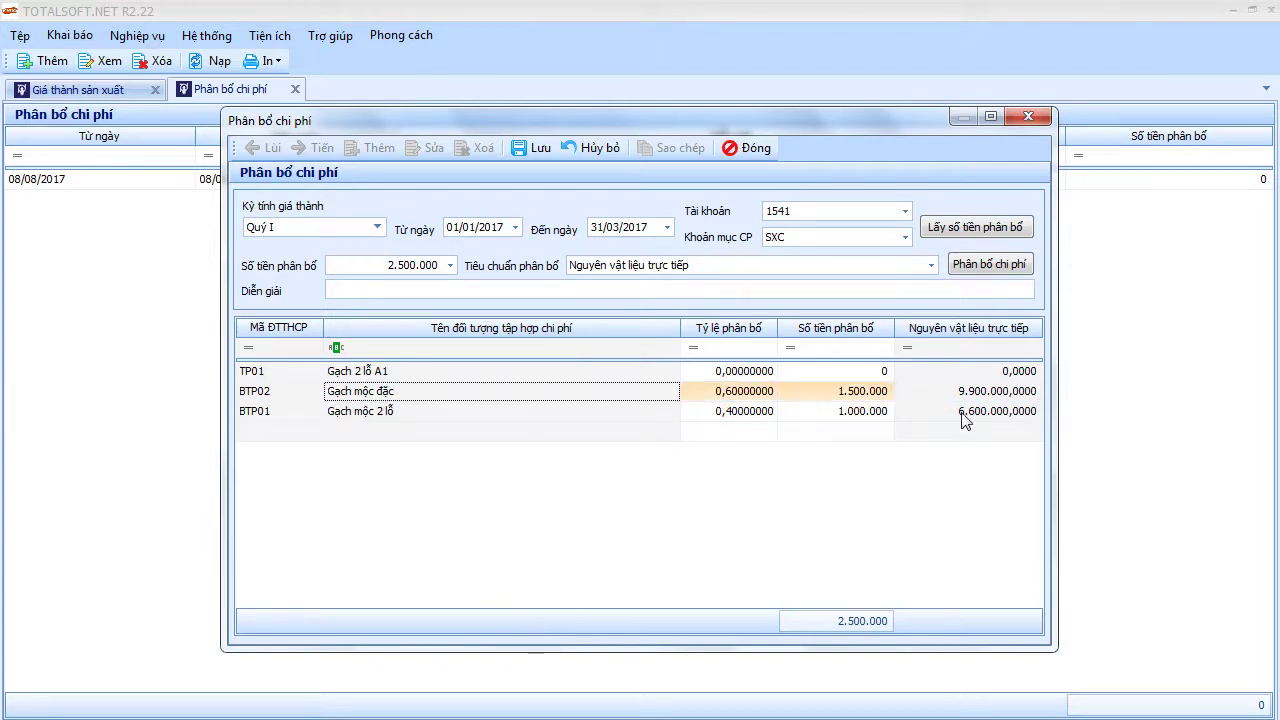
left_click(824, 394)
left_click(845, 413)
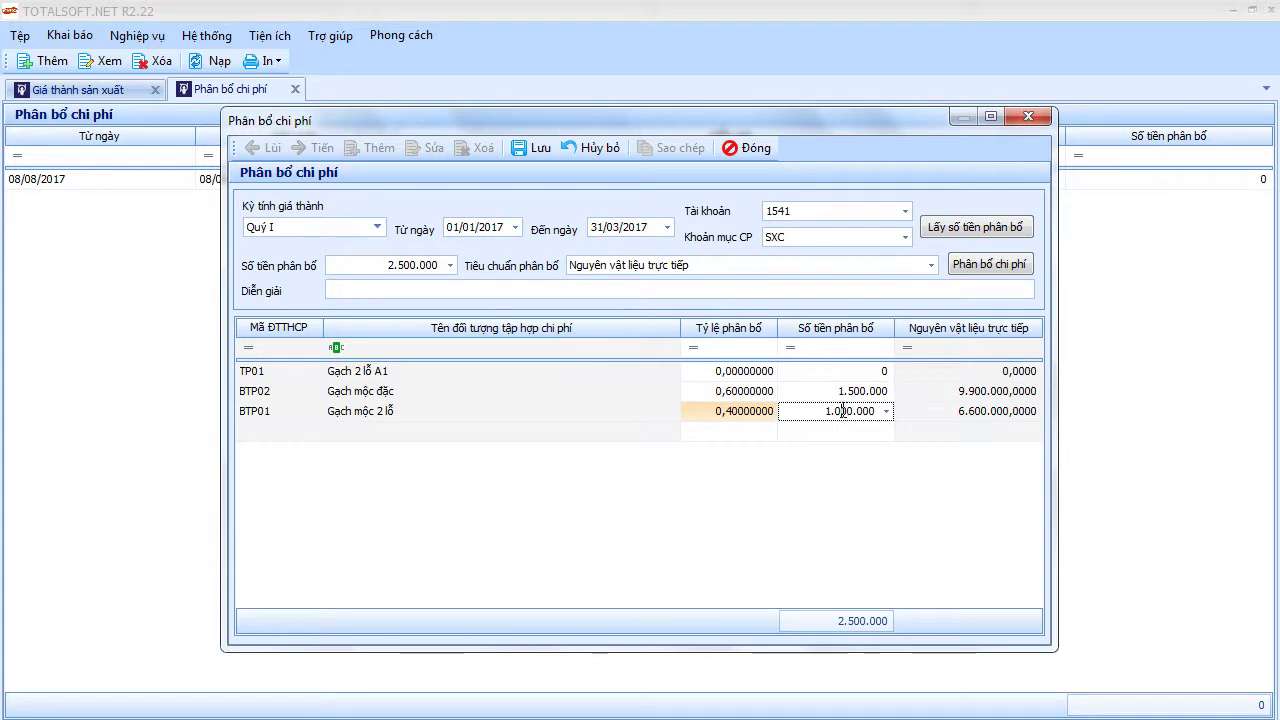
left_click(538, 147)
left_click(745, 147)
left_click(296, 89)
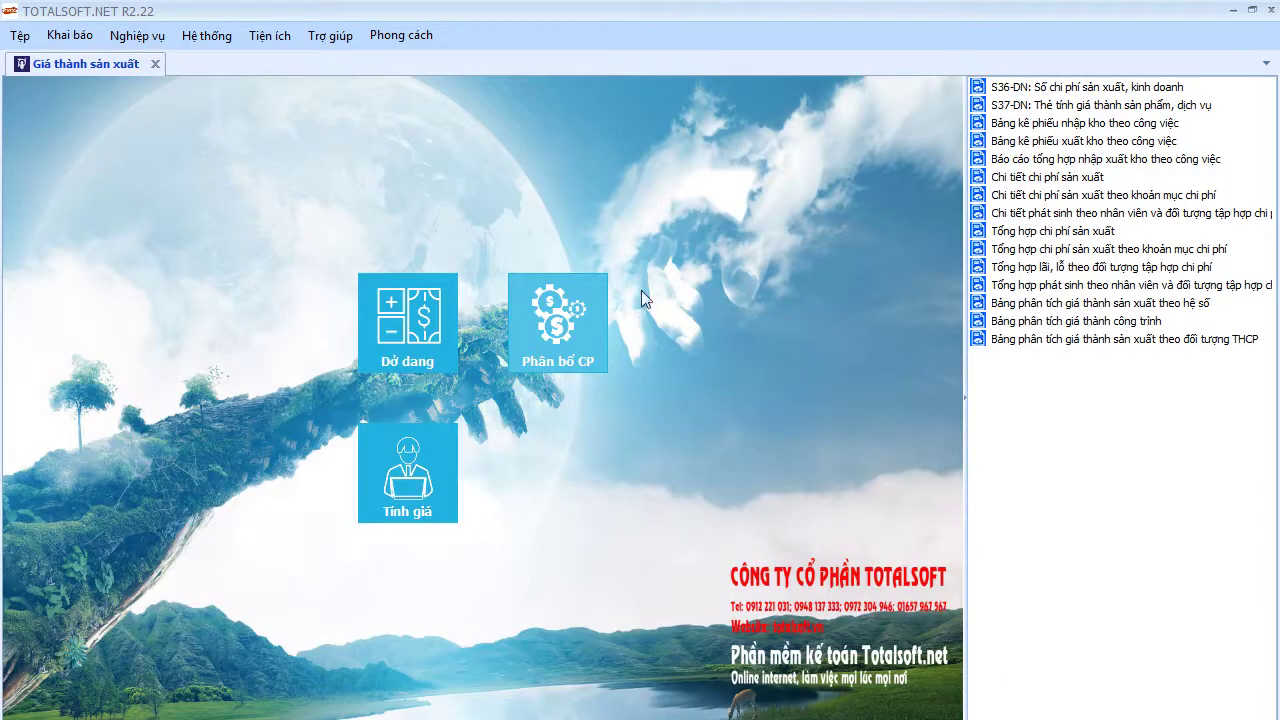
Rerun the production cost analysis report by THCP object for Quý I, account 154, and examine the overhead and unit cost columns.
left_click(1062, 339)
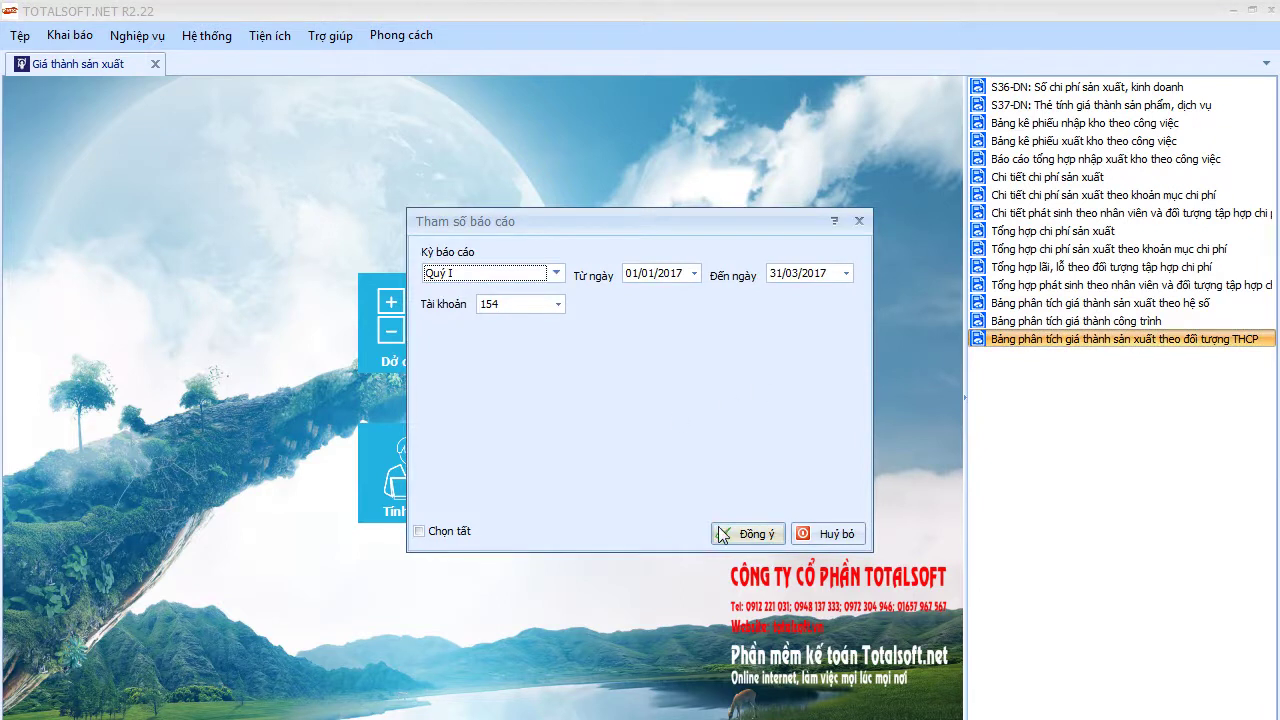
left_click(745, 535)
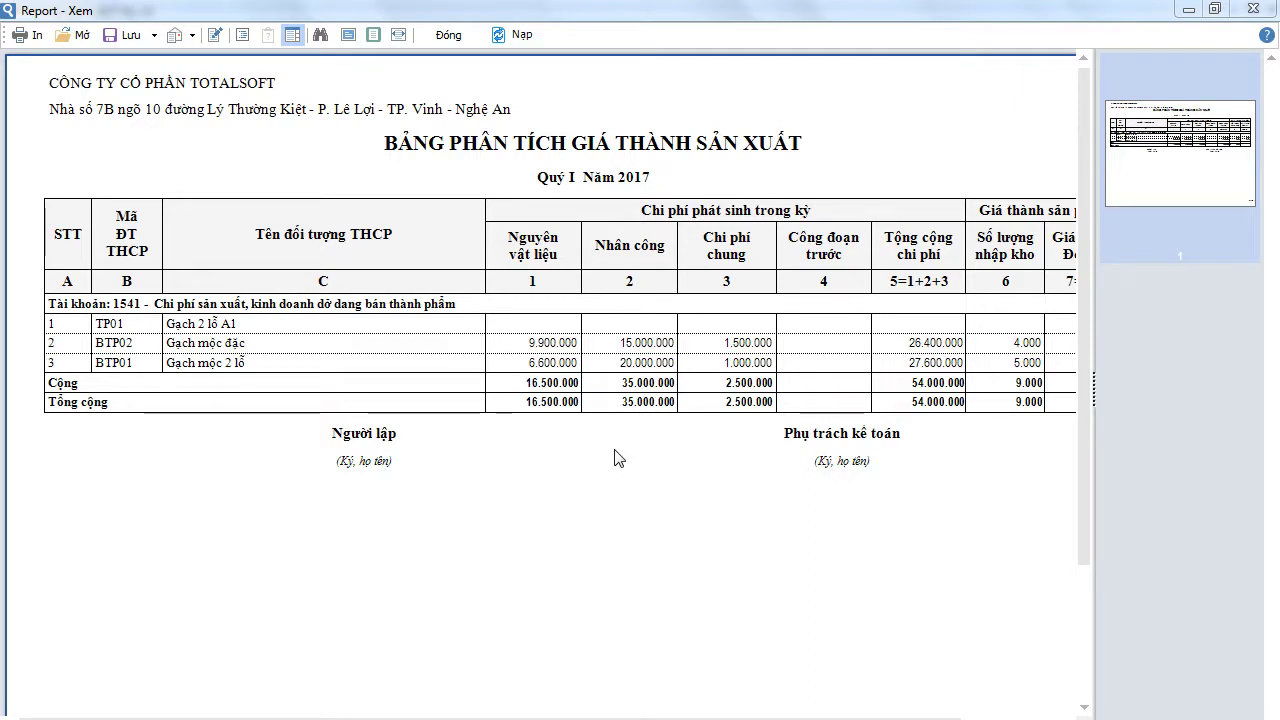
left_click_drag(491, 717, 586, 717)
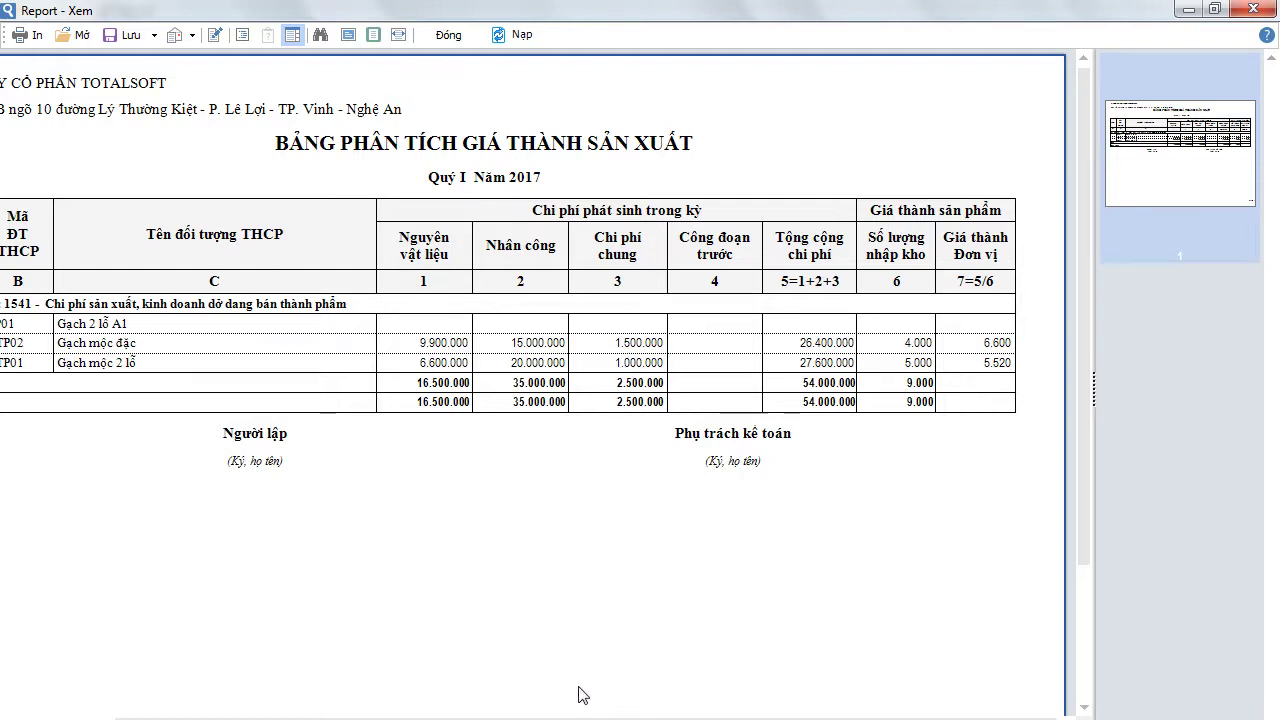
left_click_drag(584, 717, 488, 717)
left_click(446, 35)
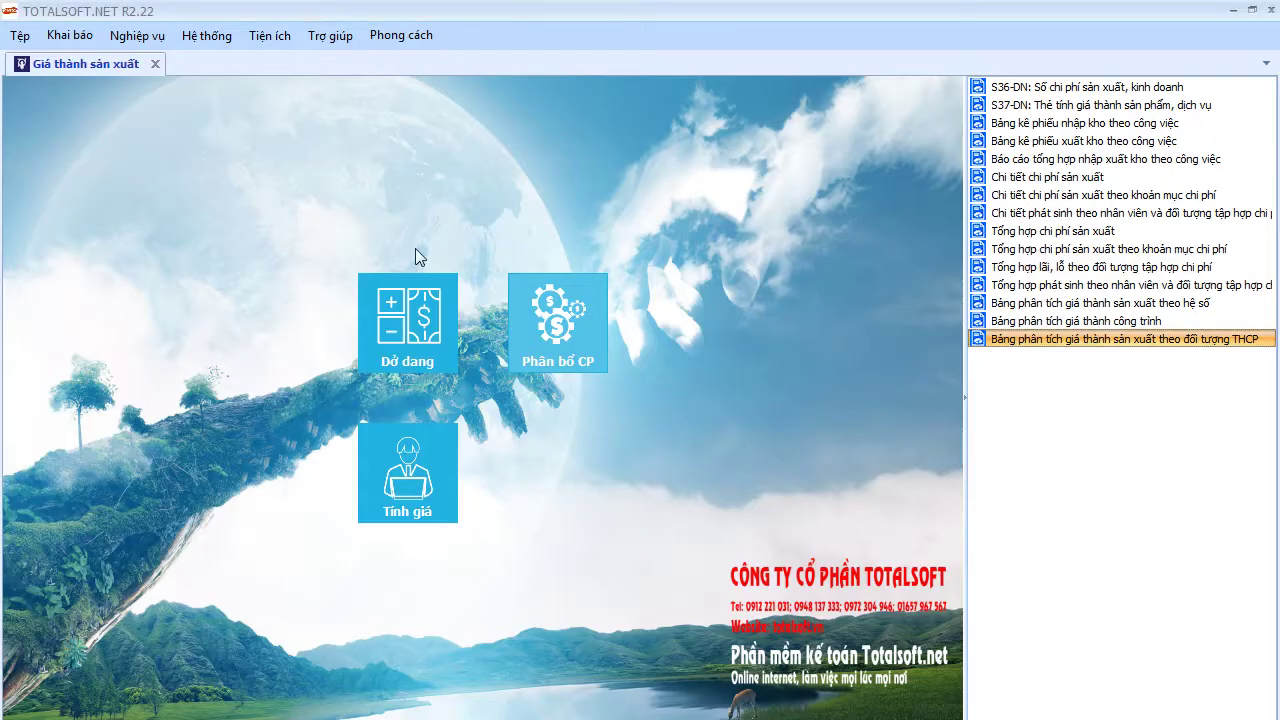
Leave the costing module and create a new Nhập kho voucher in the Kho module.
left_click(155, 63)
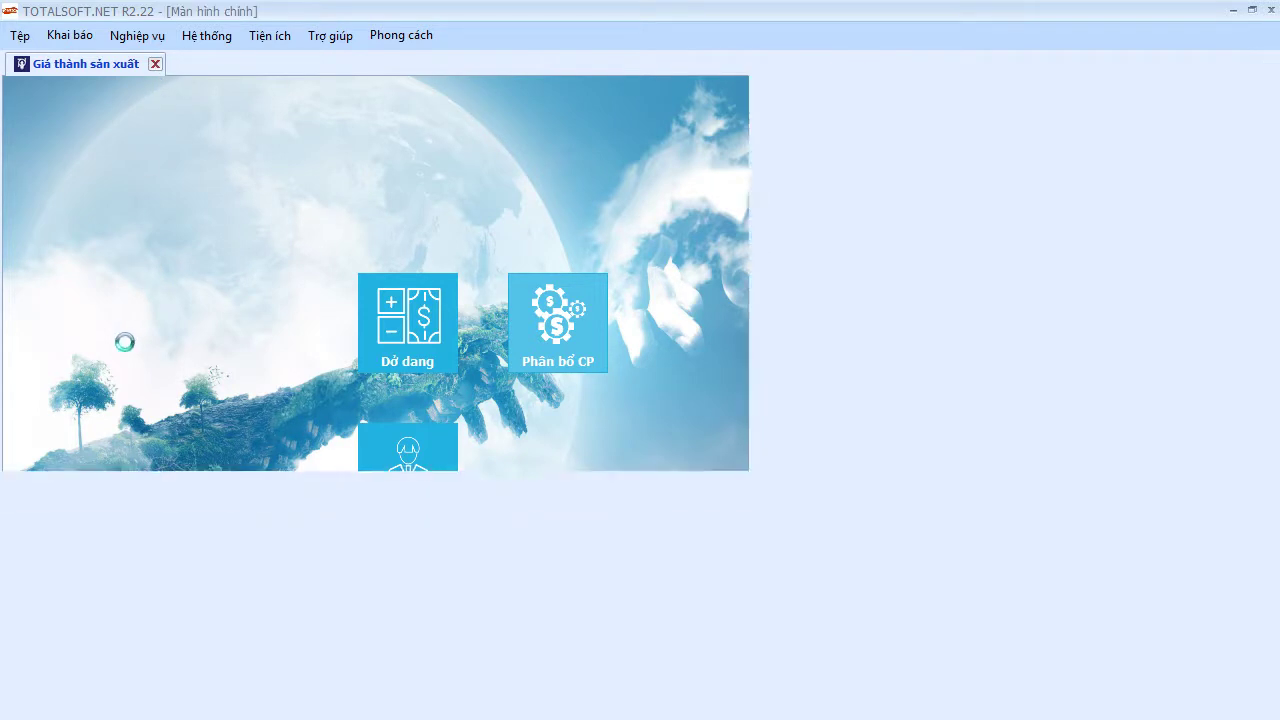
left_click(694, 276)
left_click(405, 315)
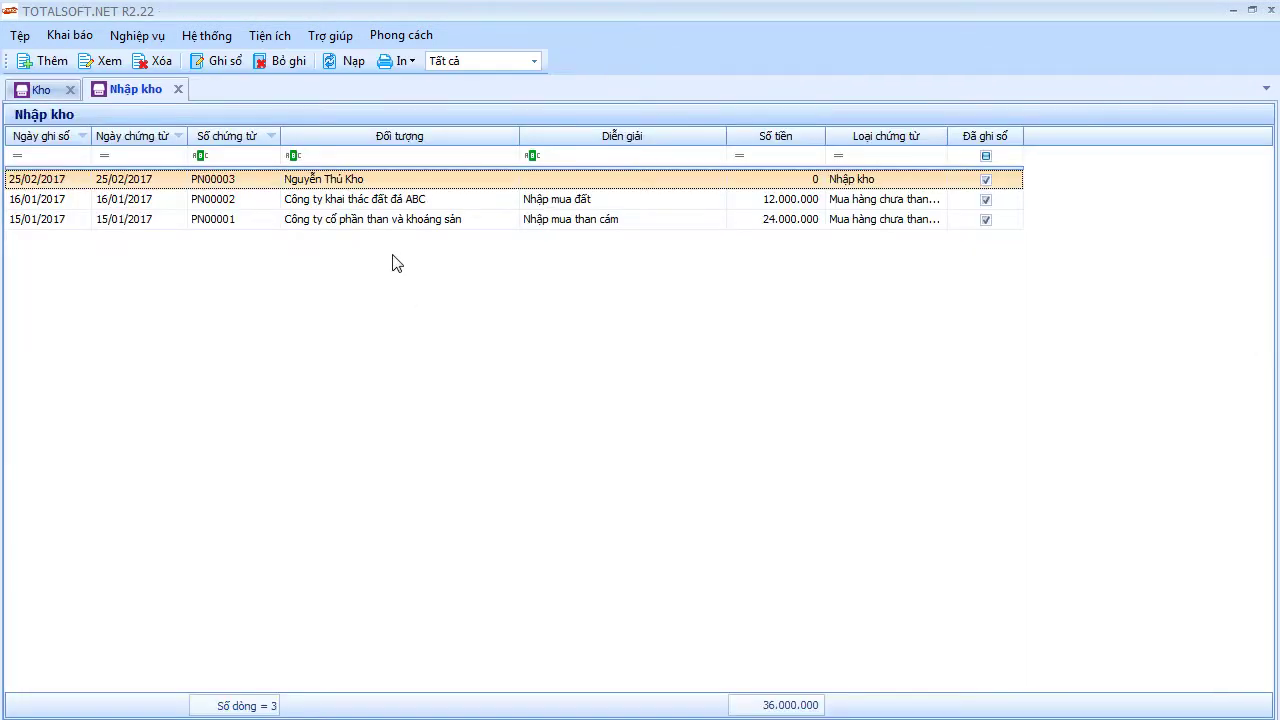
right_click(393, 256)
left_click(440, 263)
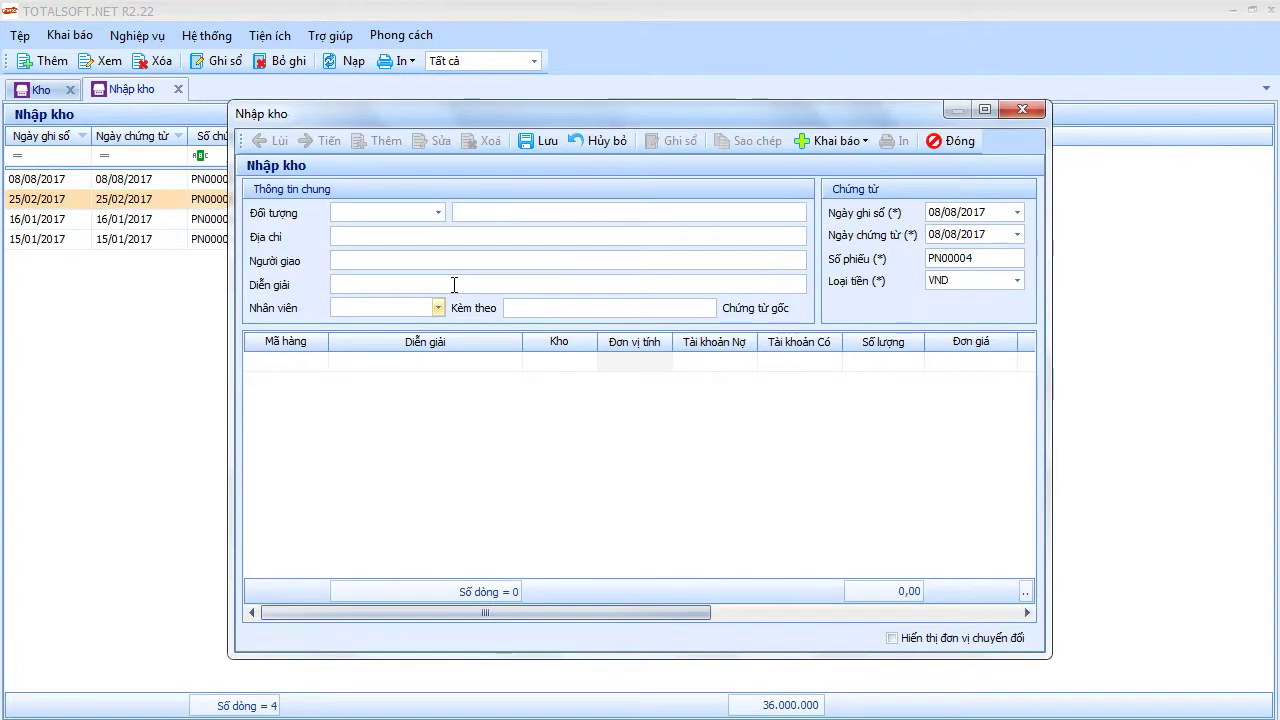
Select the storekeeper employee as the party (Đối tượng) on the new warehouse receipt.
left_click(438, 212)
left_click(425, 334)
key("Tab")
key("Tab")
key("Tab")
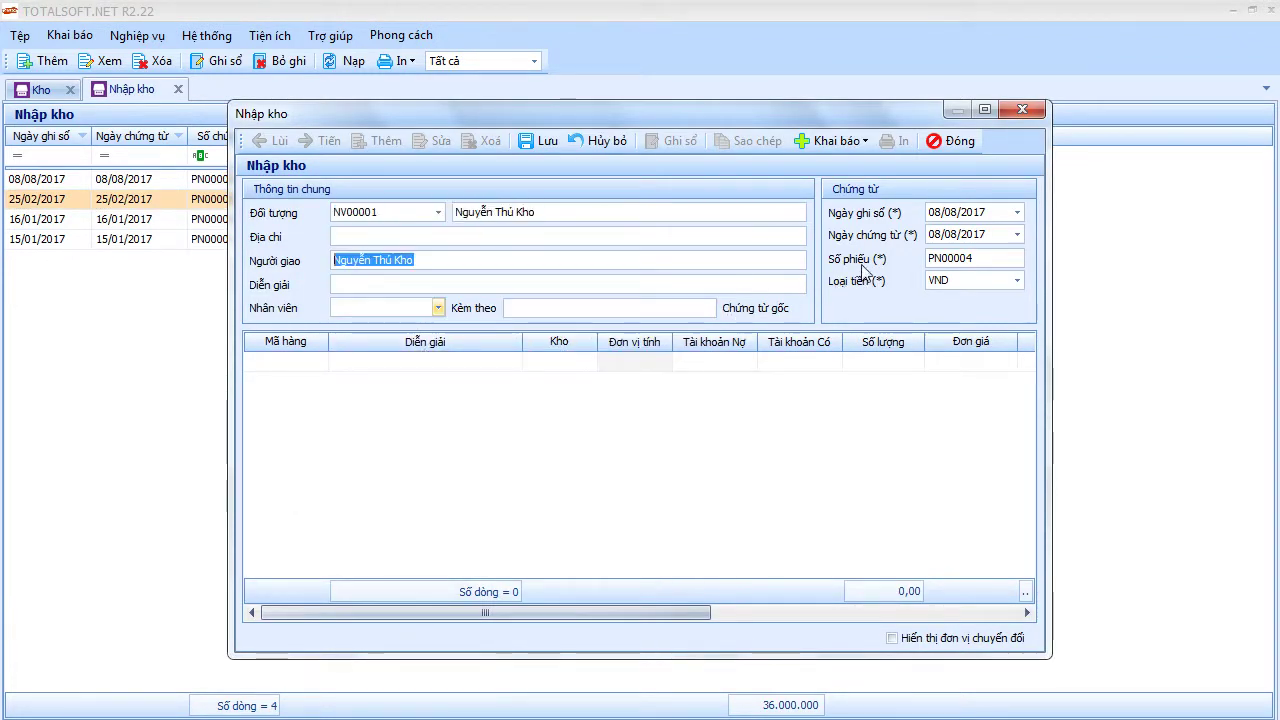
Set both the posting date and the document date of the receipt to 24/02/2017.
key("Tab")
type("24/02")
key("Tab")
key("Tab")
key("Tab")
key("Tab")
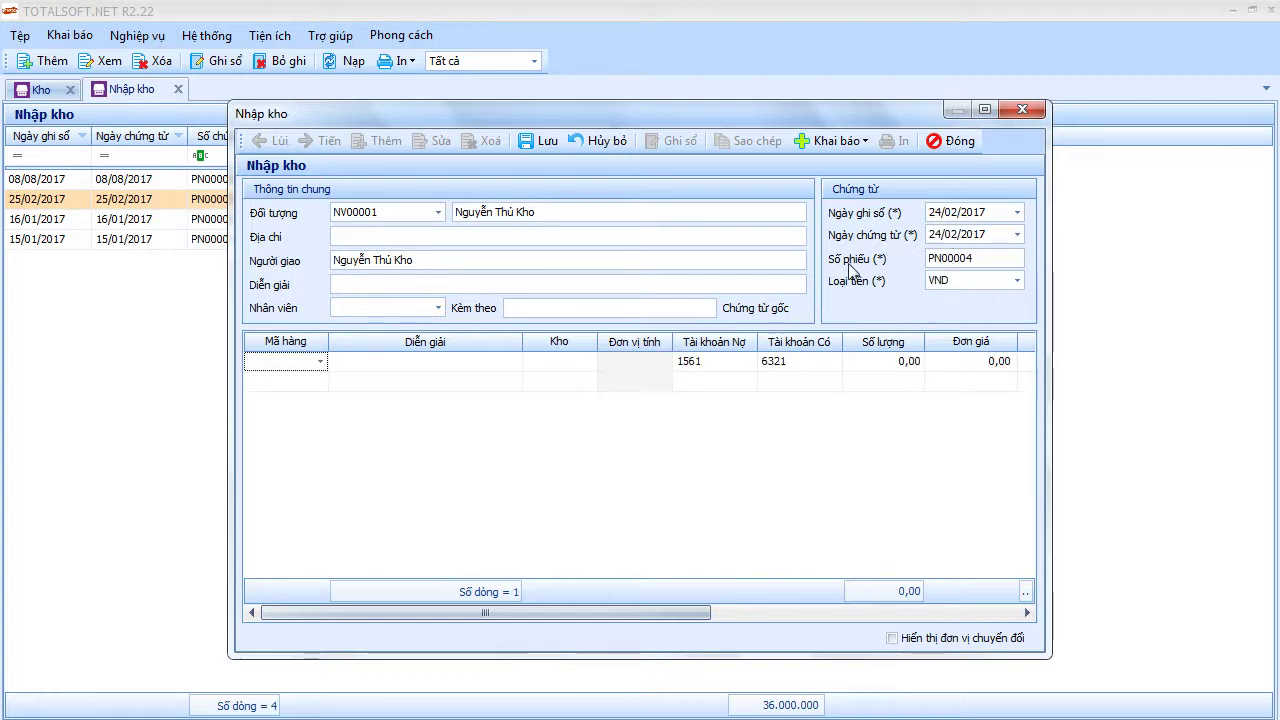
Add item TP01 (Gạch 2 lỗ A1) as the first receipt line, stored in warehouse 155 Thành phẩm.
left_click(320, 361)
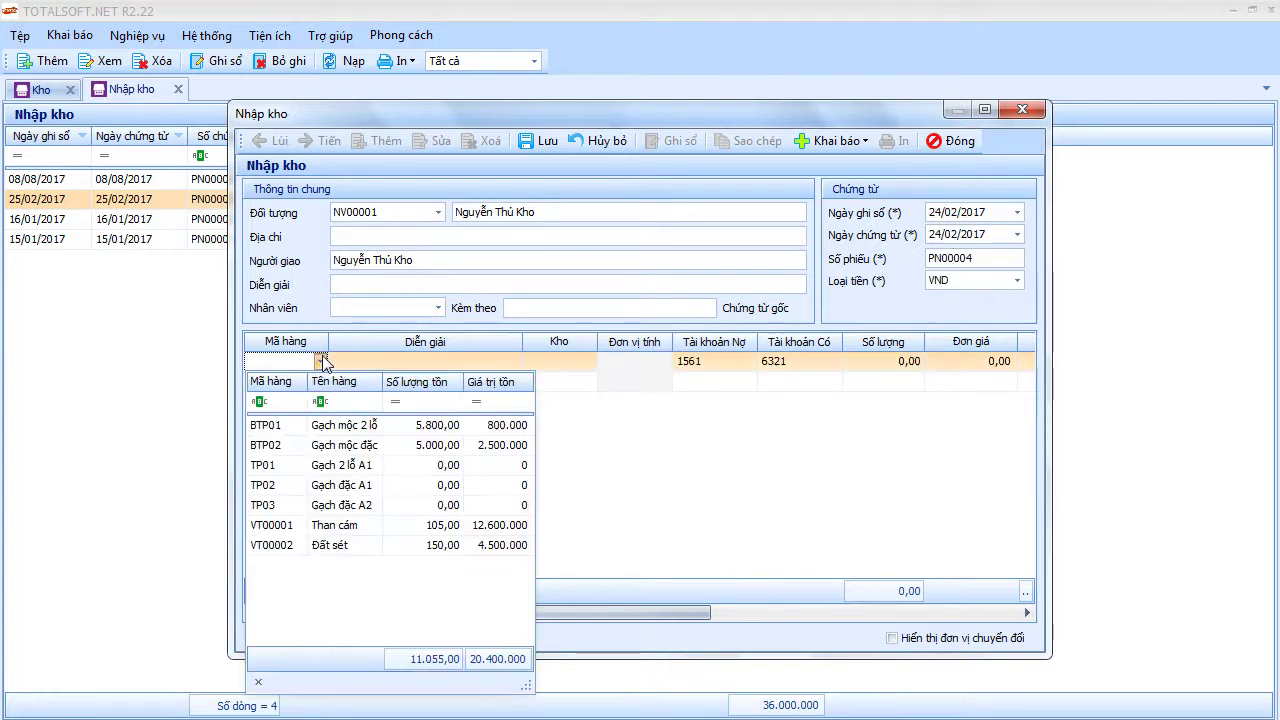
left_click(342, 467)
key("Tab")
key("Tab")
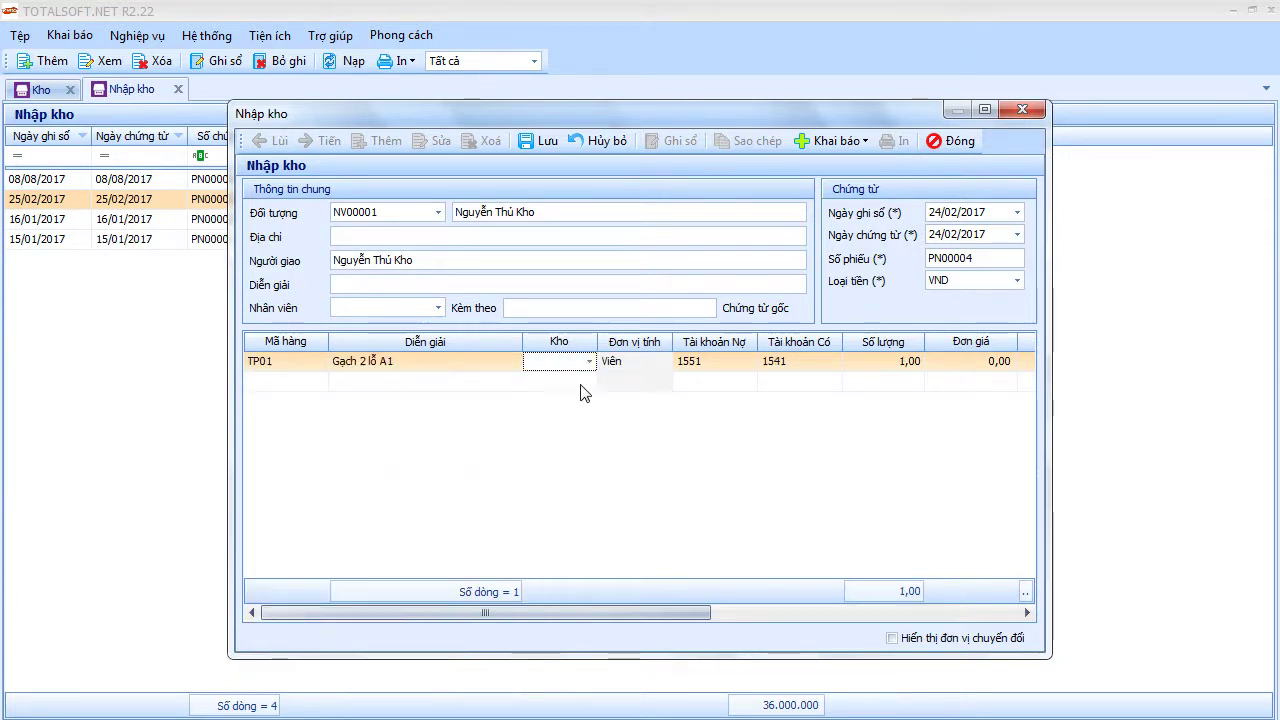
left_click(589, 361)
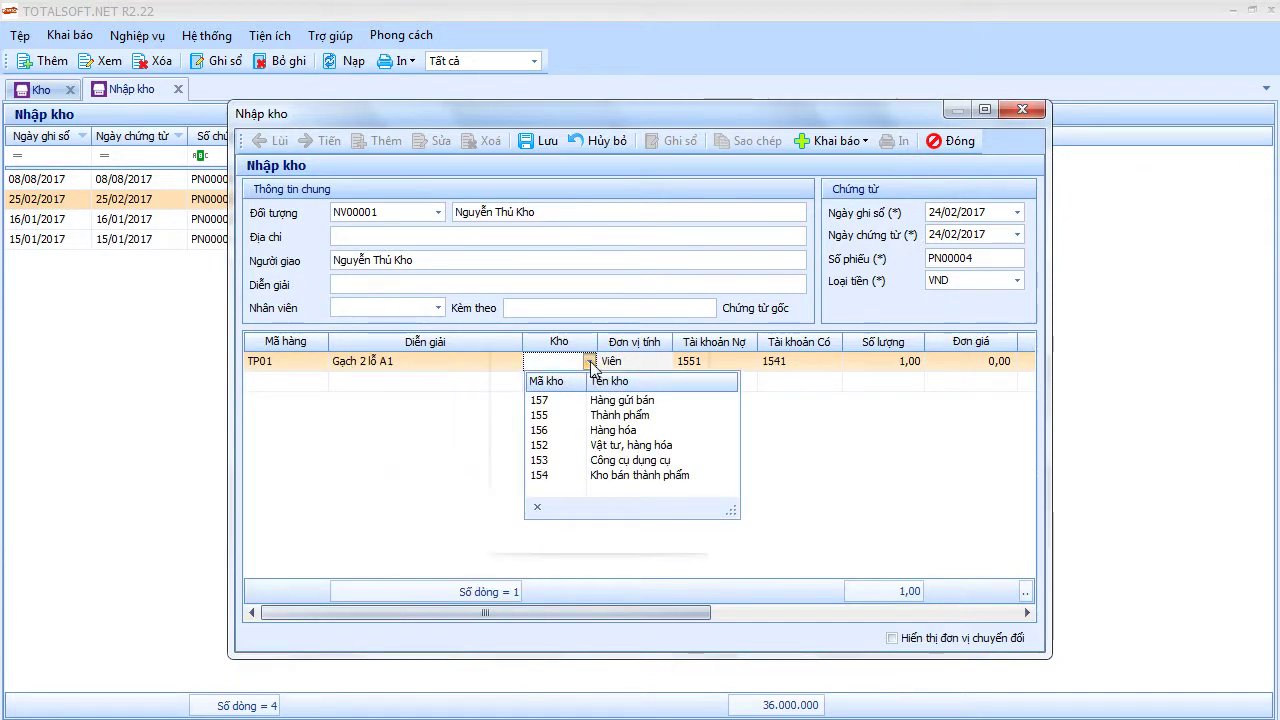
left_click(576, 415)
Set the credit account (Tài khoản Có) of the TP01 line to 1542 and dismiss the notification popup.
key("Tab")
key("Tab")
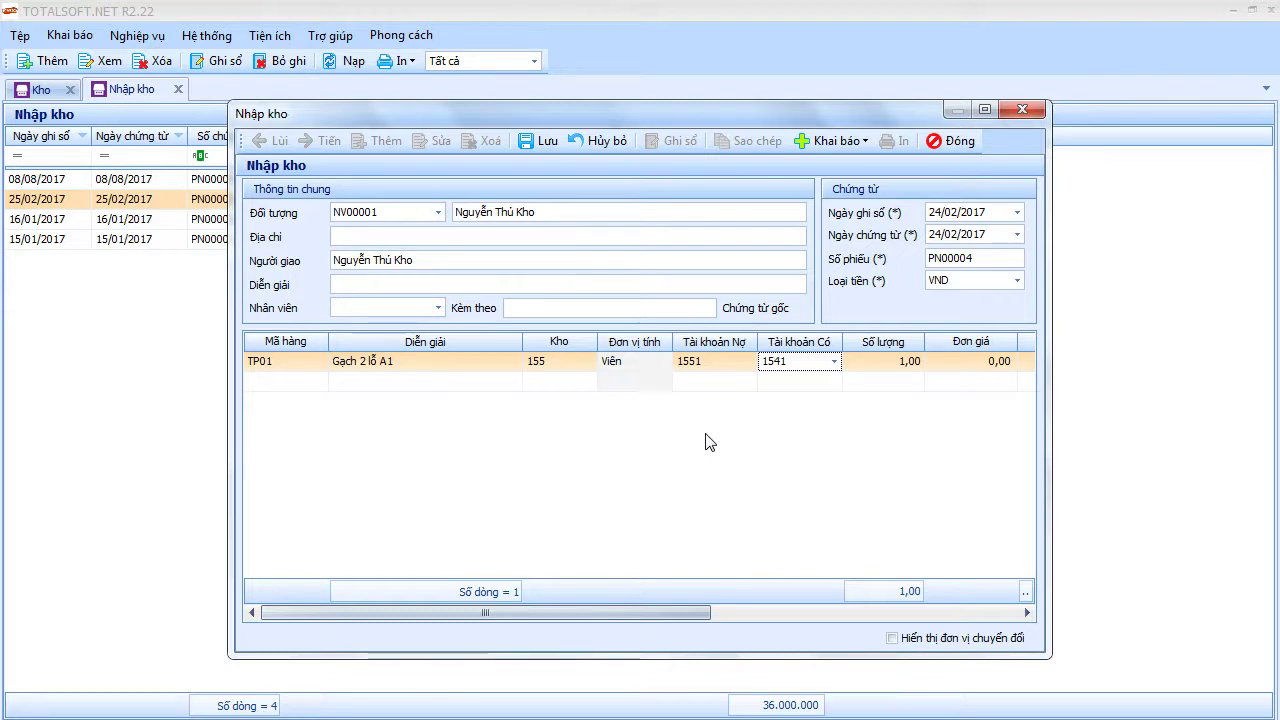
left_click(833, 361)
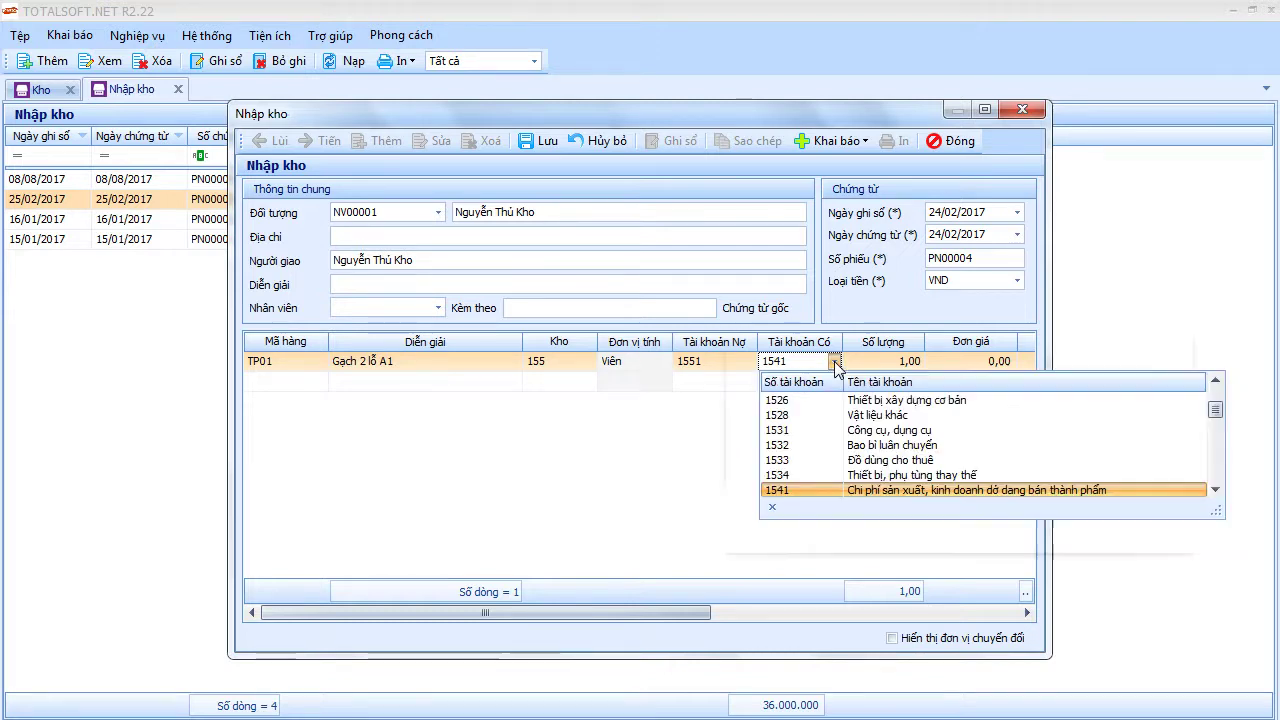
left_click(1216, 490)
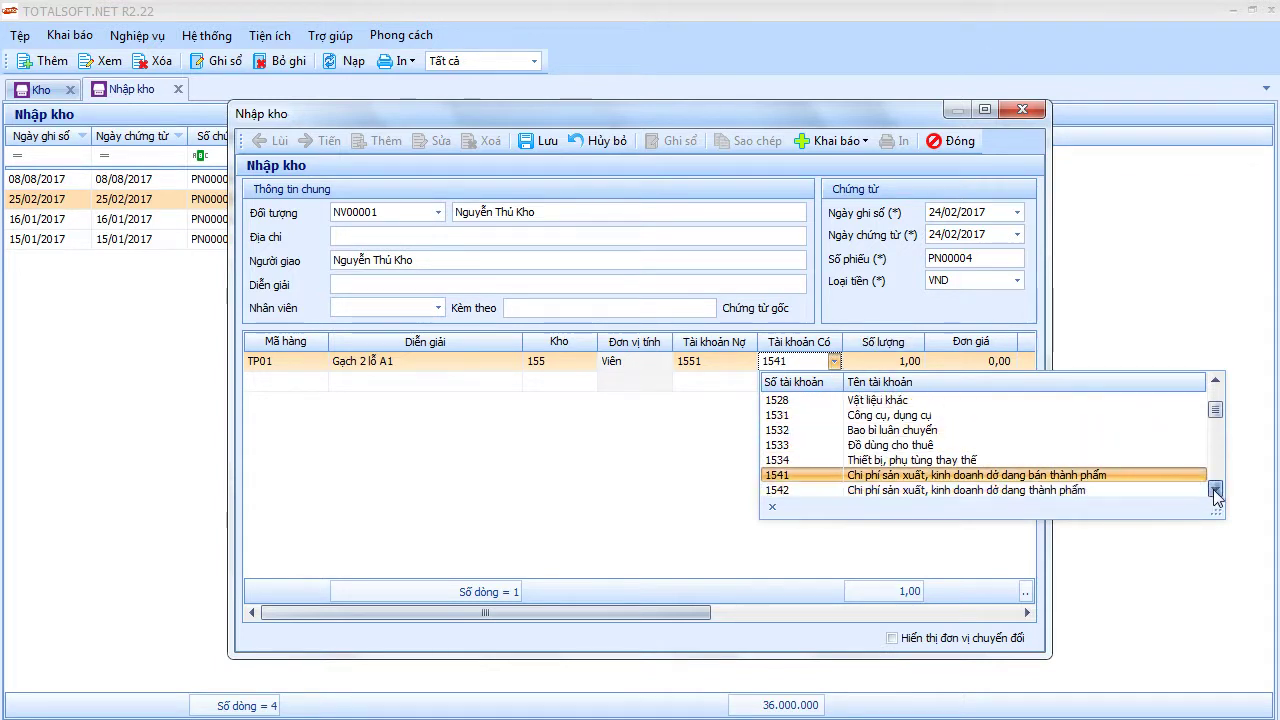
left_click(1216, 490)
left_click(1216, 490)
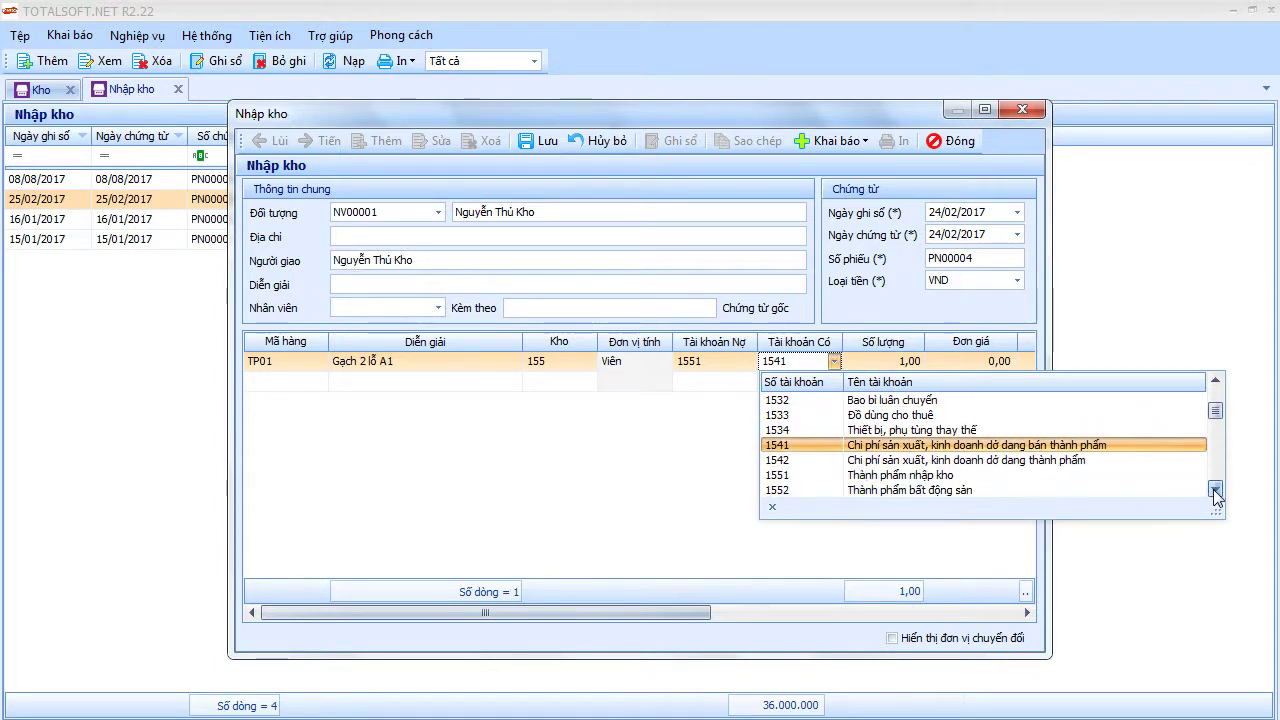
left_click(793, 461)
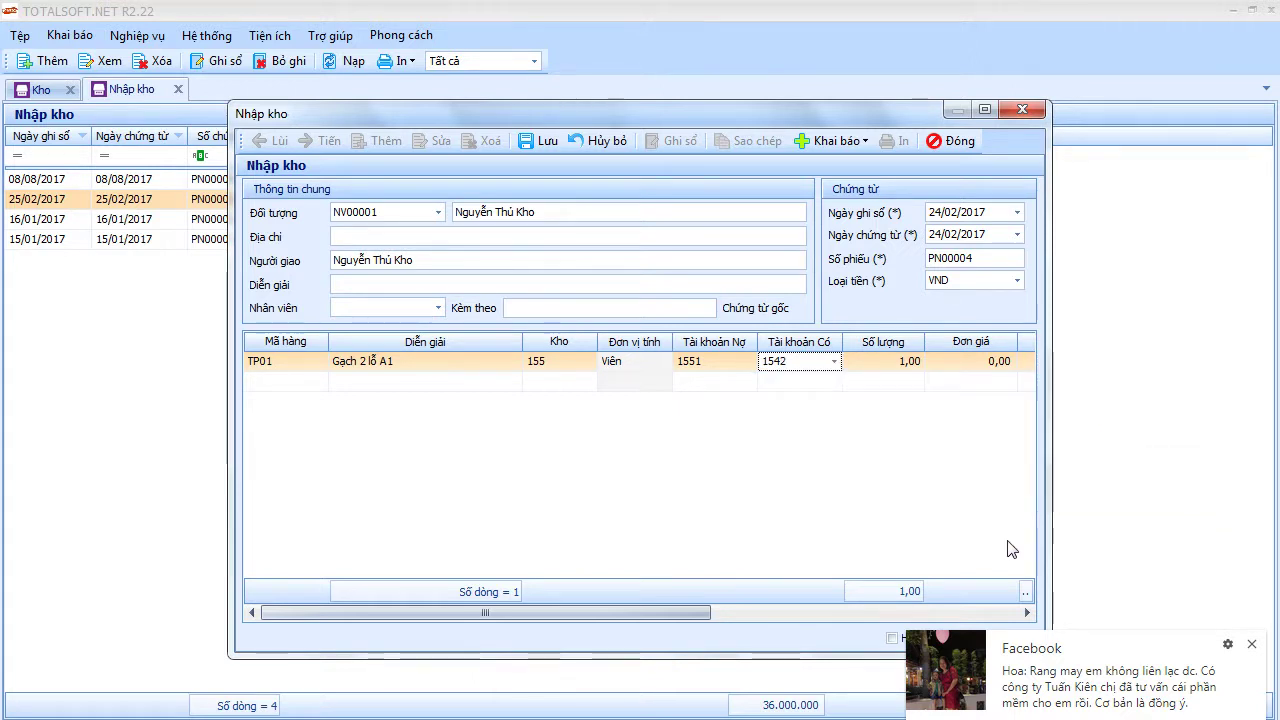
left_click(1253, 648)
key("Tab")
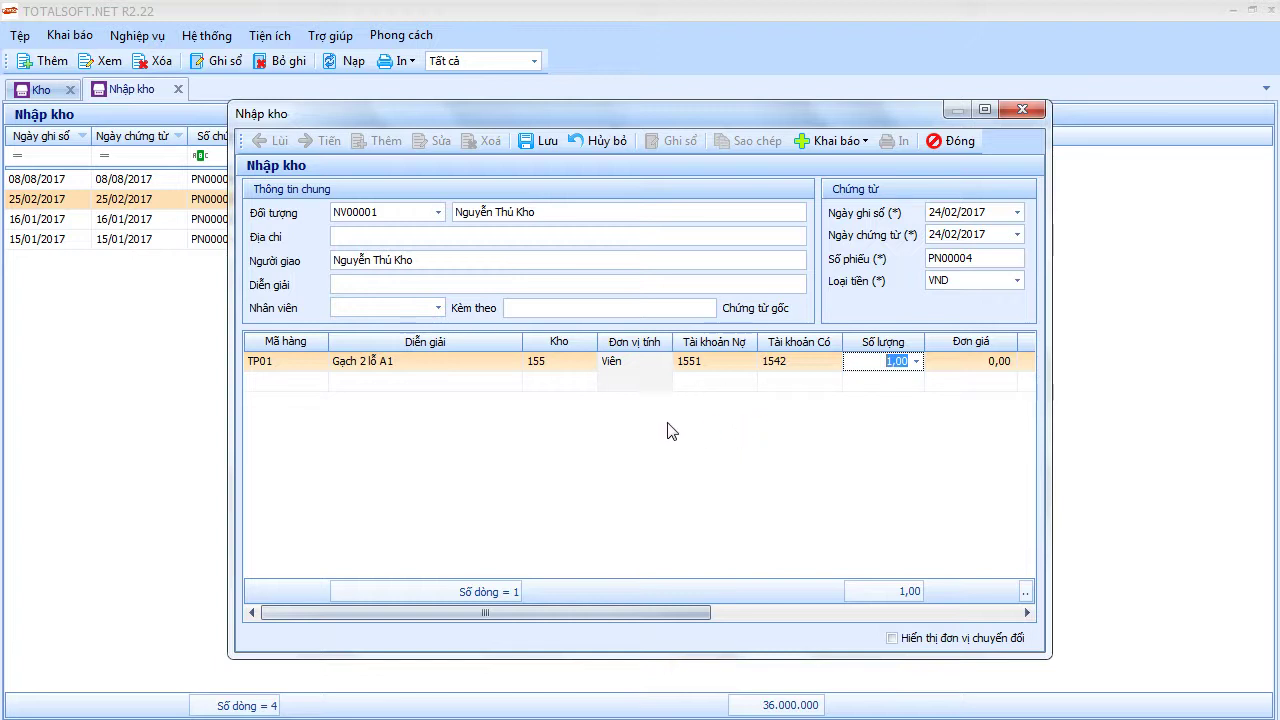
left_click(324, 367)
left_click(321, 363)
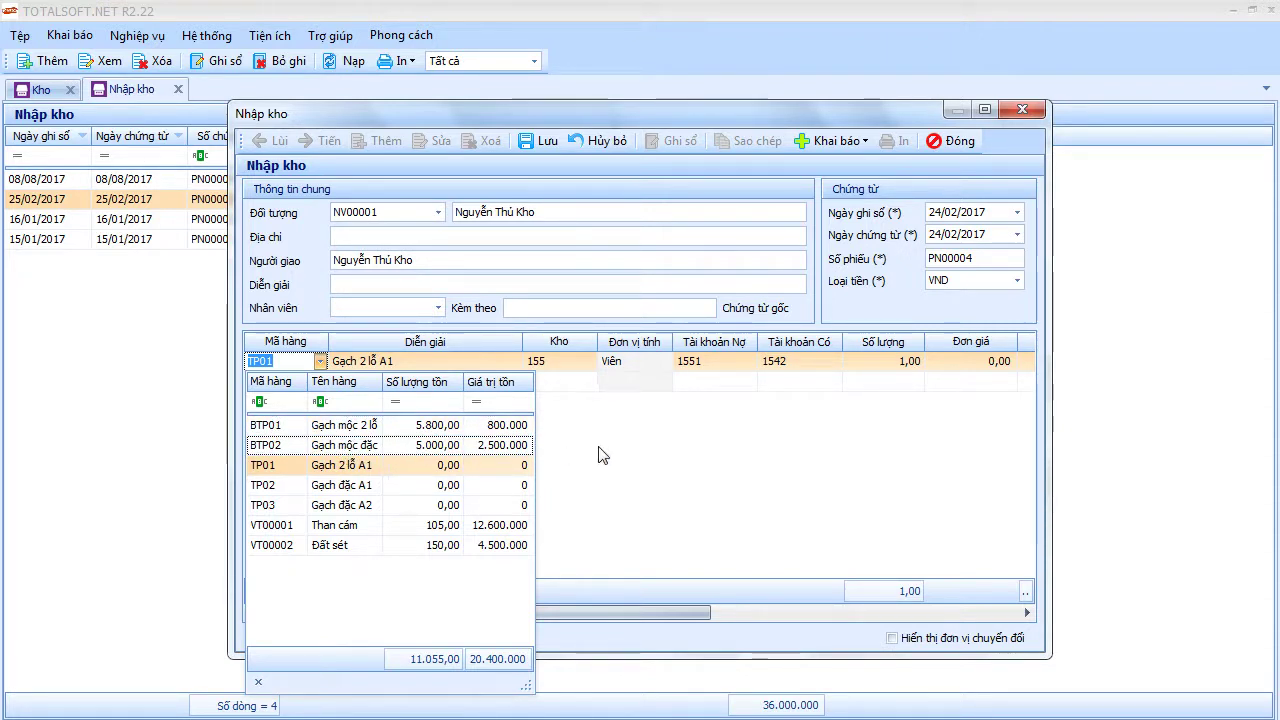
key("Return")
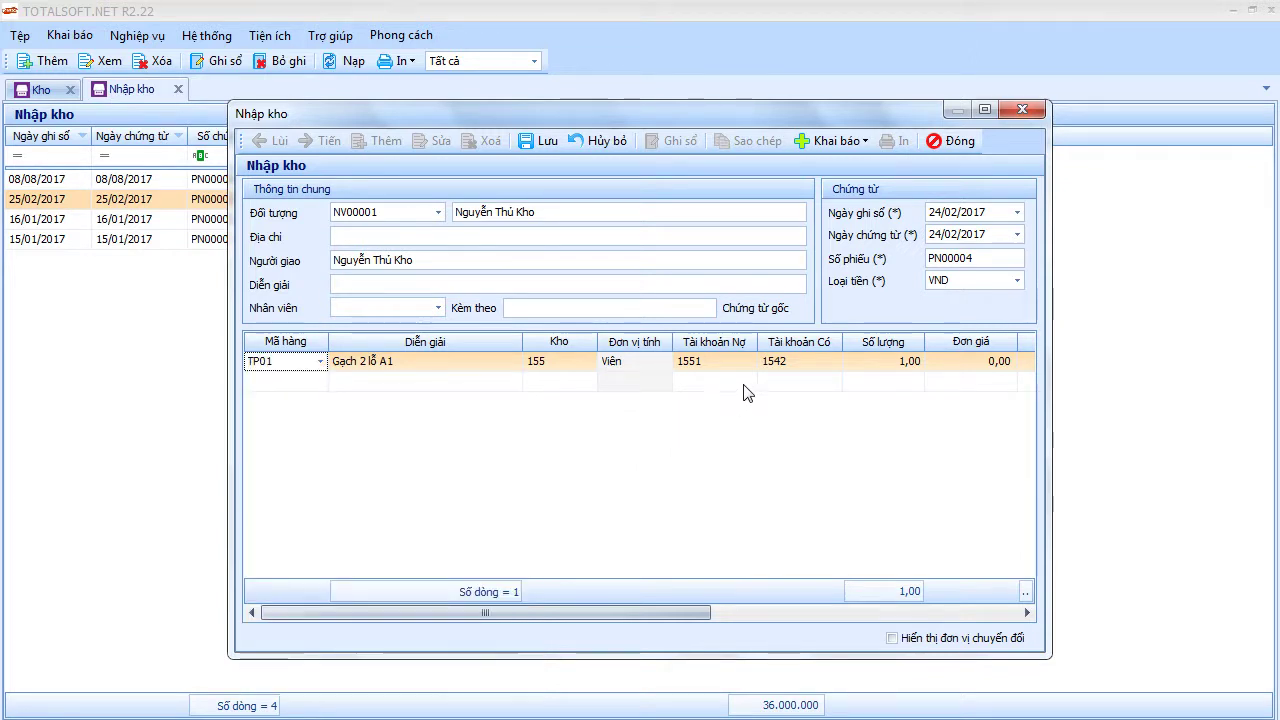
key("Tab")
key("Tab")
key("Tab")
key("Tab")
key("Tab")
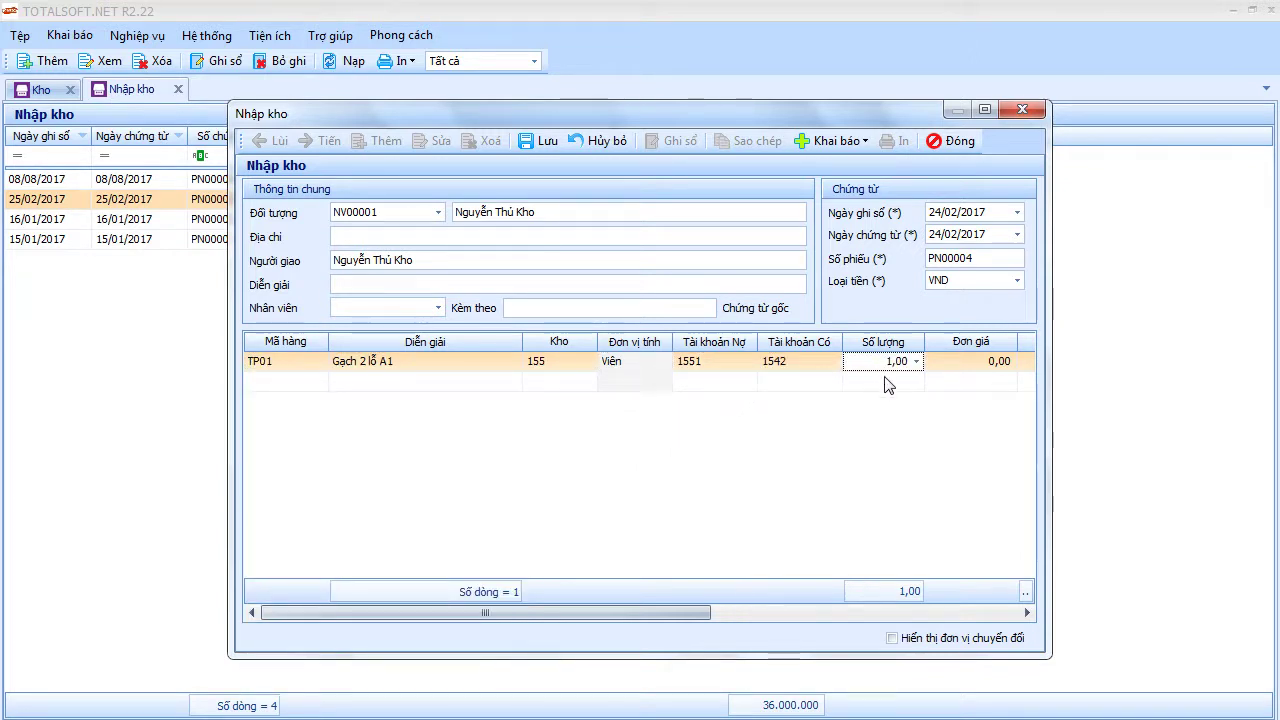
Set the TP01 quantity to 2.000 and move through its remaining fields up to the costing object (Đối tượng THCP).
type("2.00")
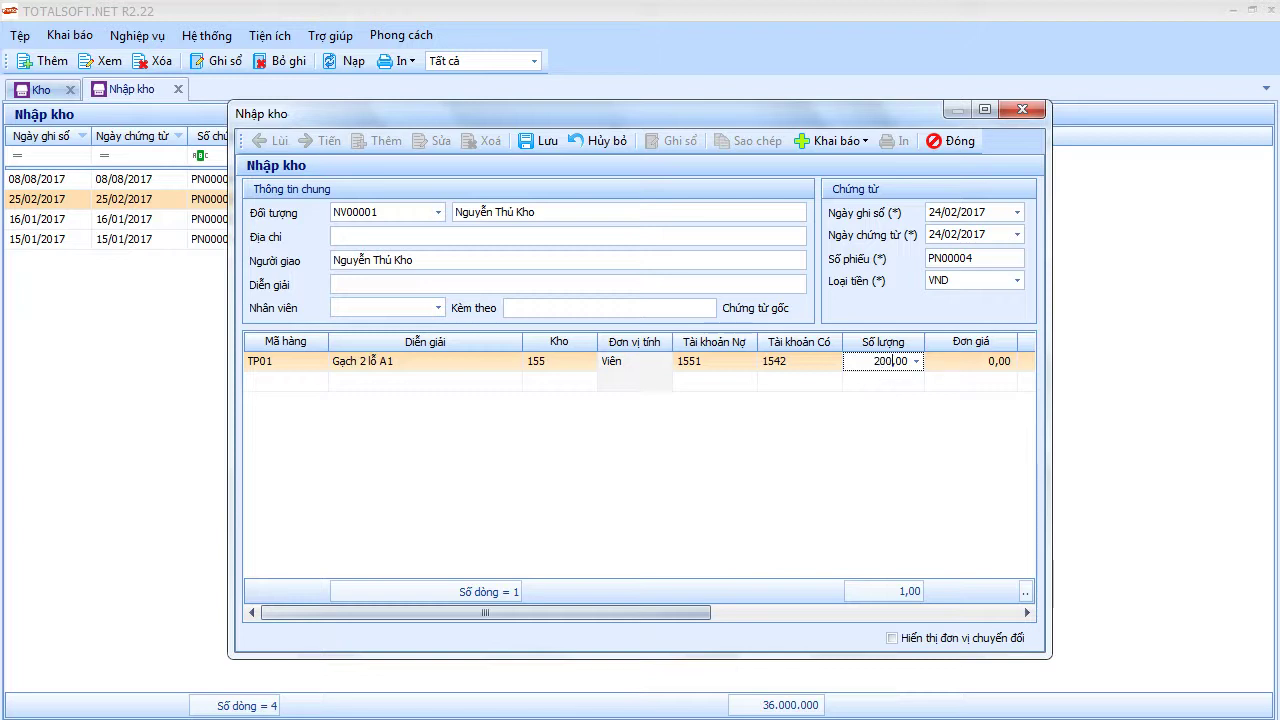
type("0")
key("Tab")
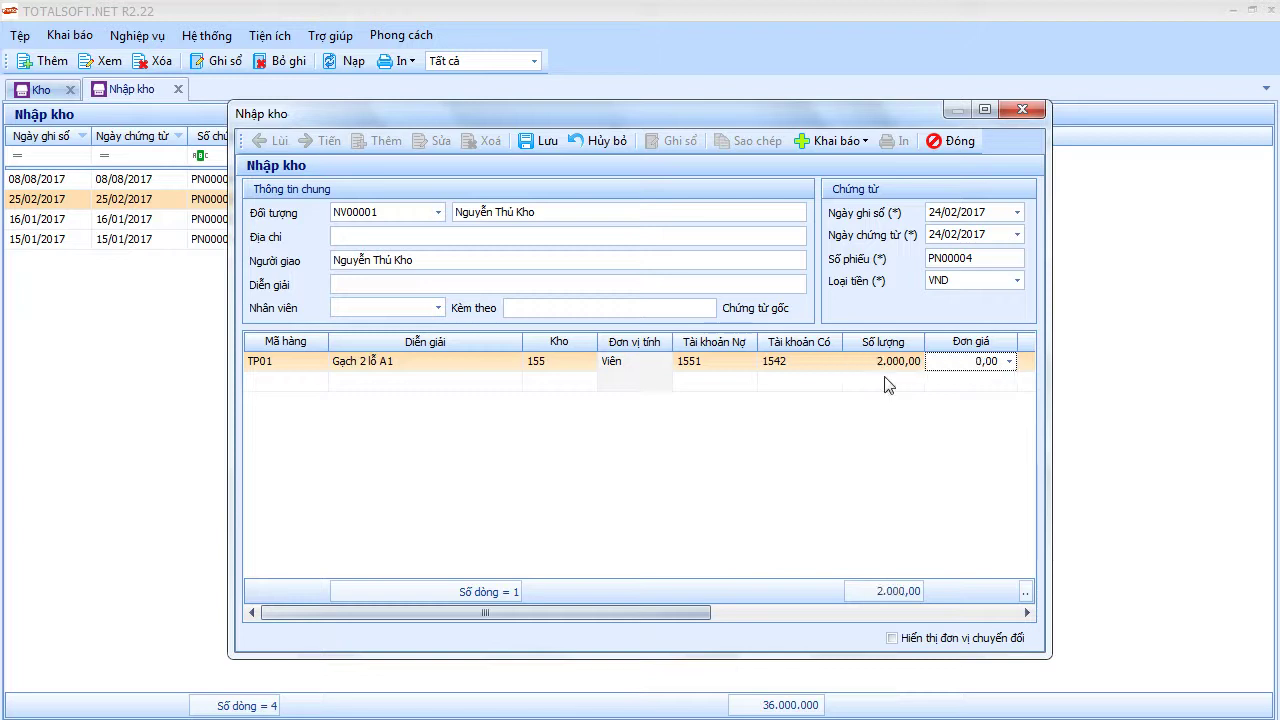
key("Tab")
key("Tab")
key("Tab")
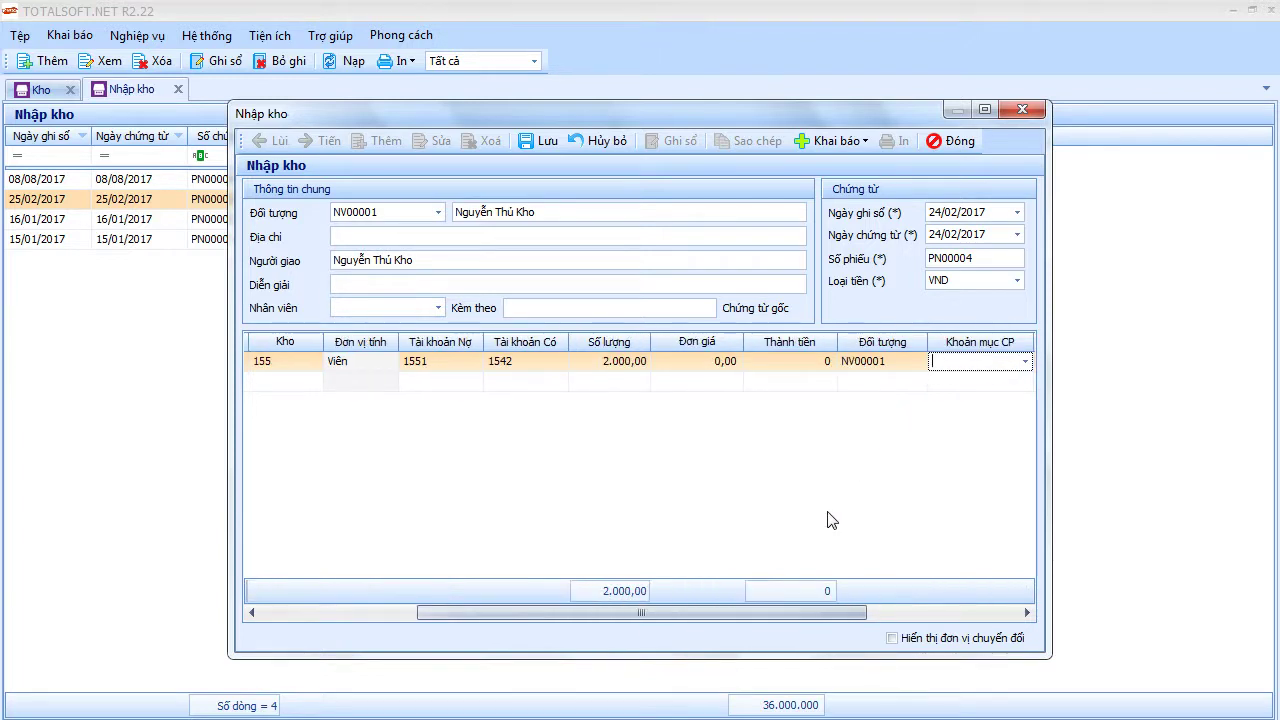
key("Tab")
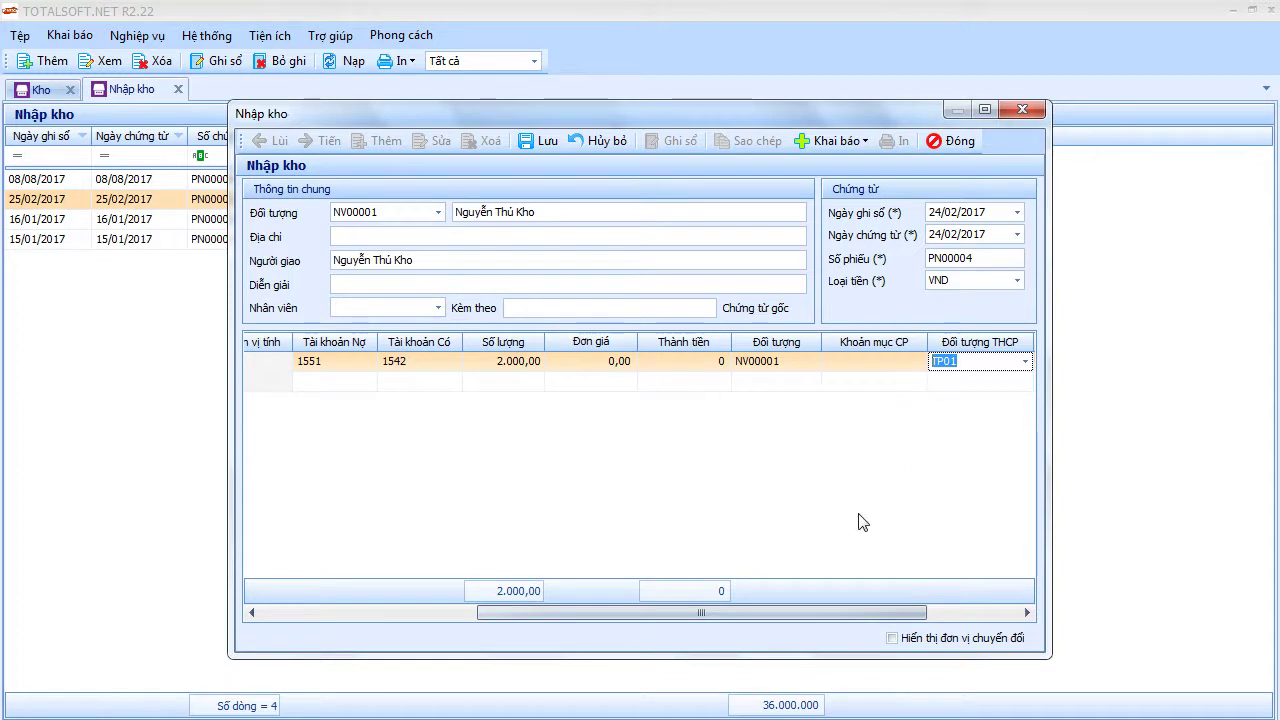
Add a second receipt line for item TP02 (Gạch đặc A1).
left_click_drag(702, 612, 480, 615)
left_click(320, 384)
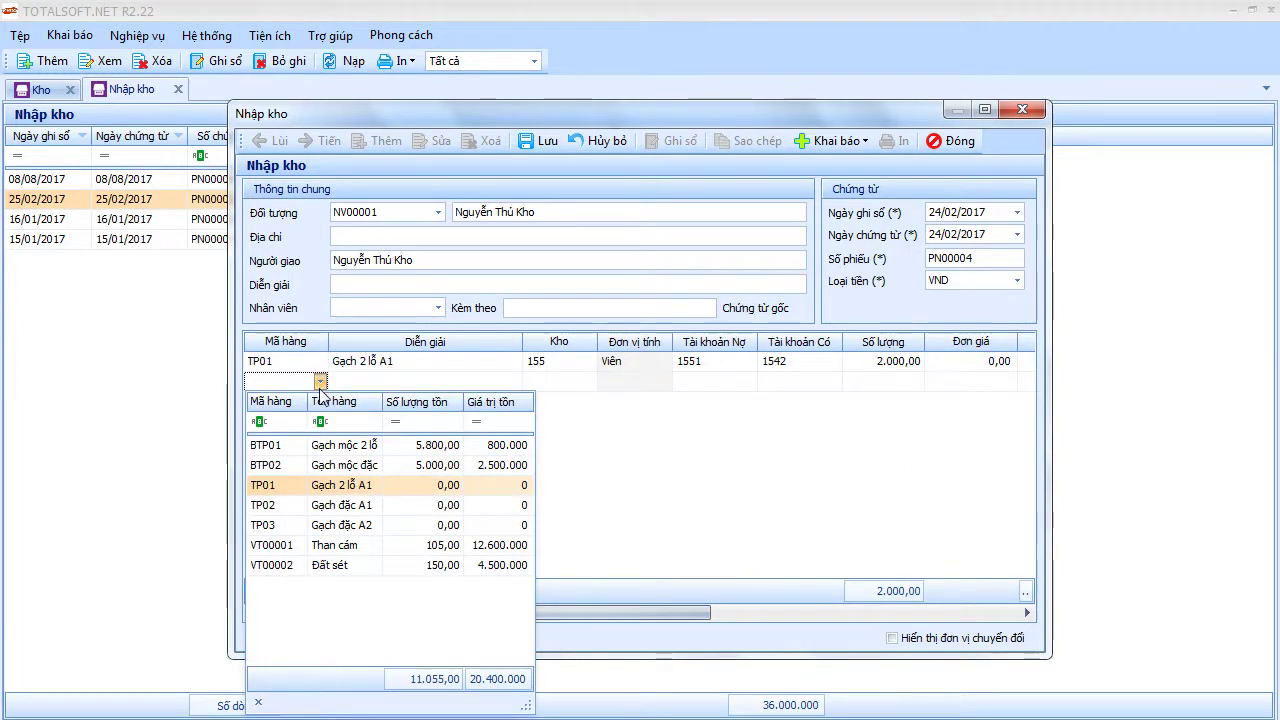
left_click(329, 503)
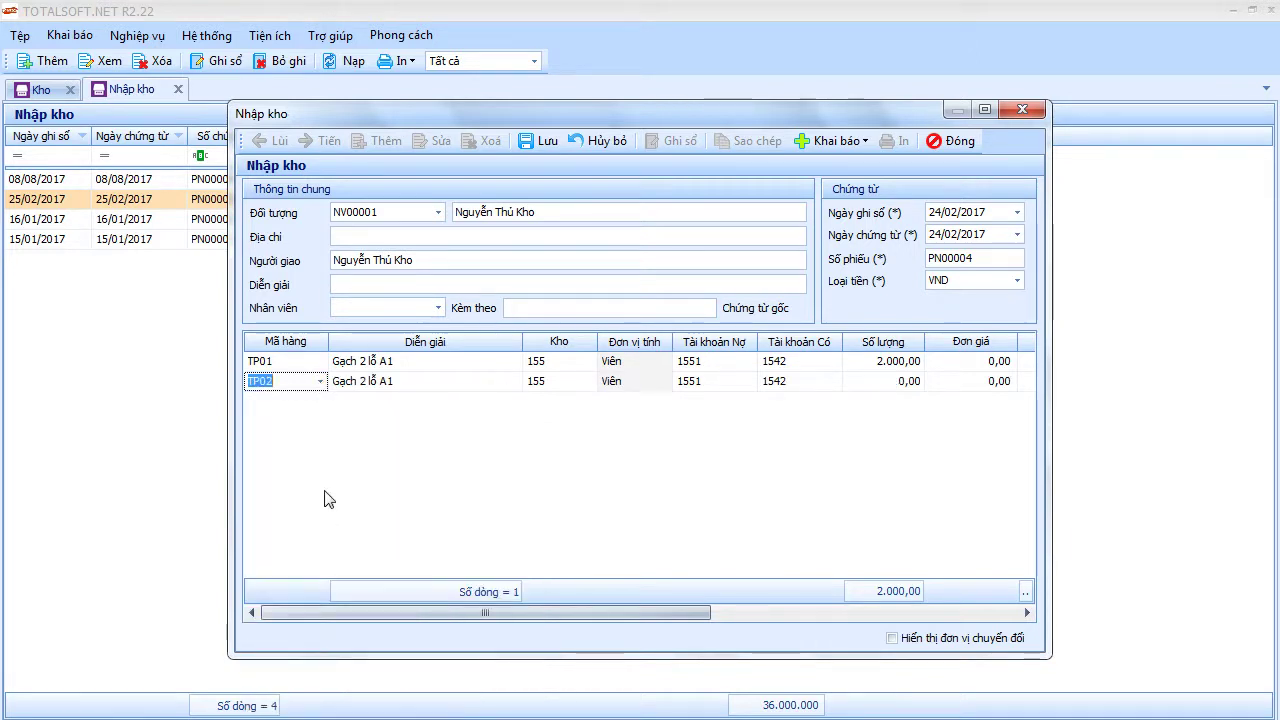
left_click(320, 381)
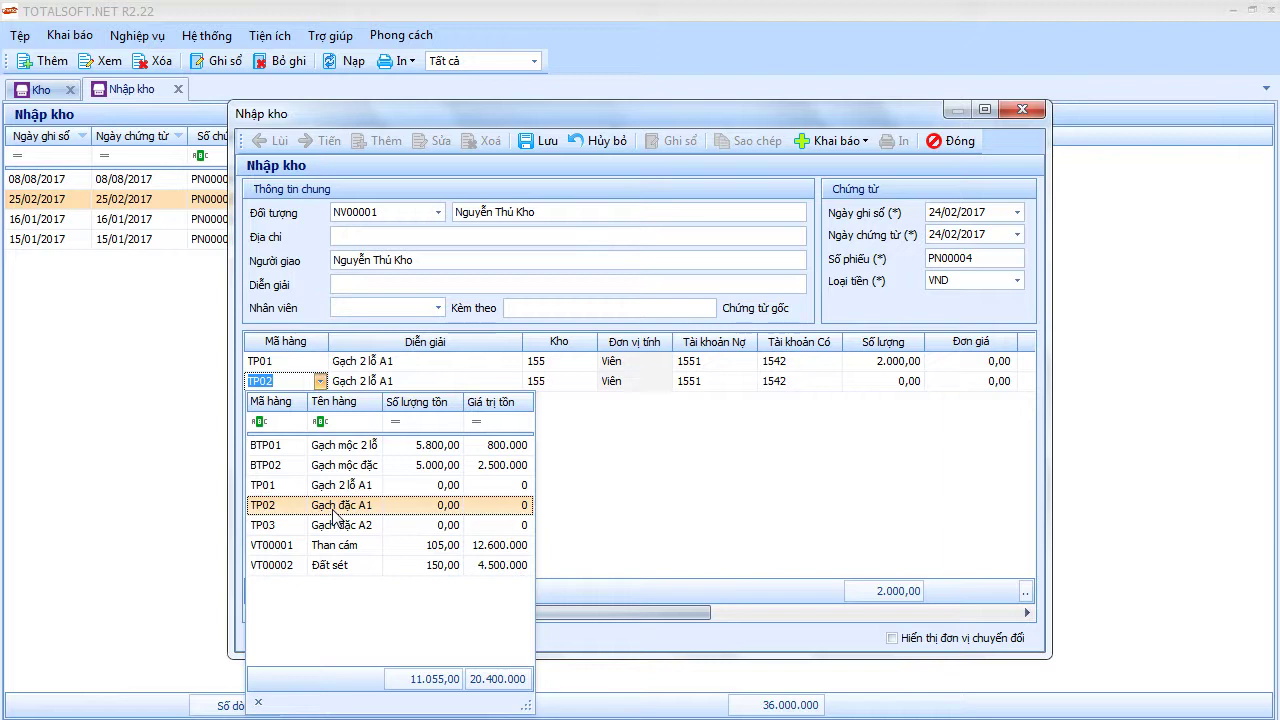
left_click(334, 505)
Set the credit account of the TP02 line to 1542.
key("Tab")
key("Tab")
key("Tab")
key("Tab")
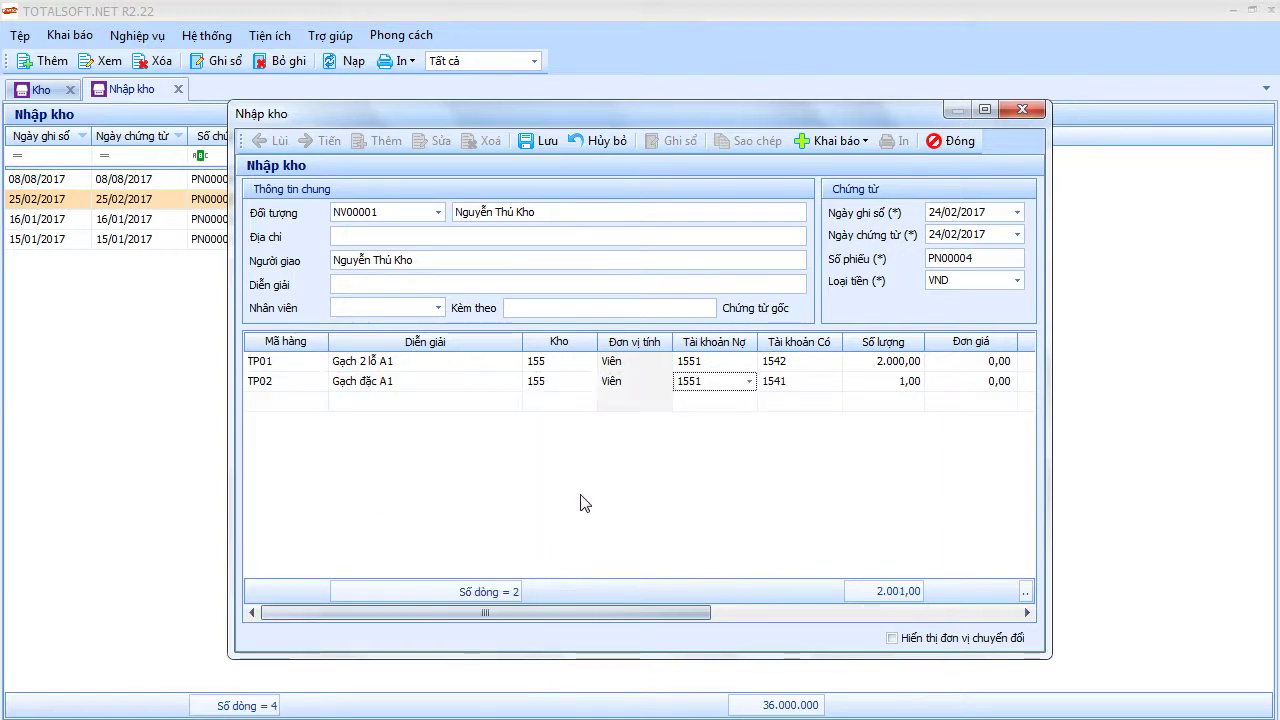
type("1542")
key("Tab")
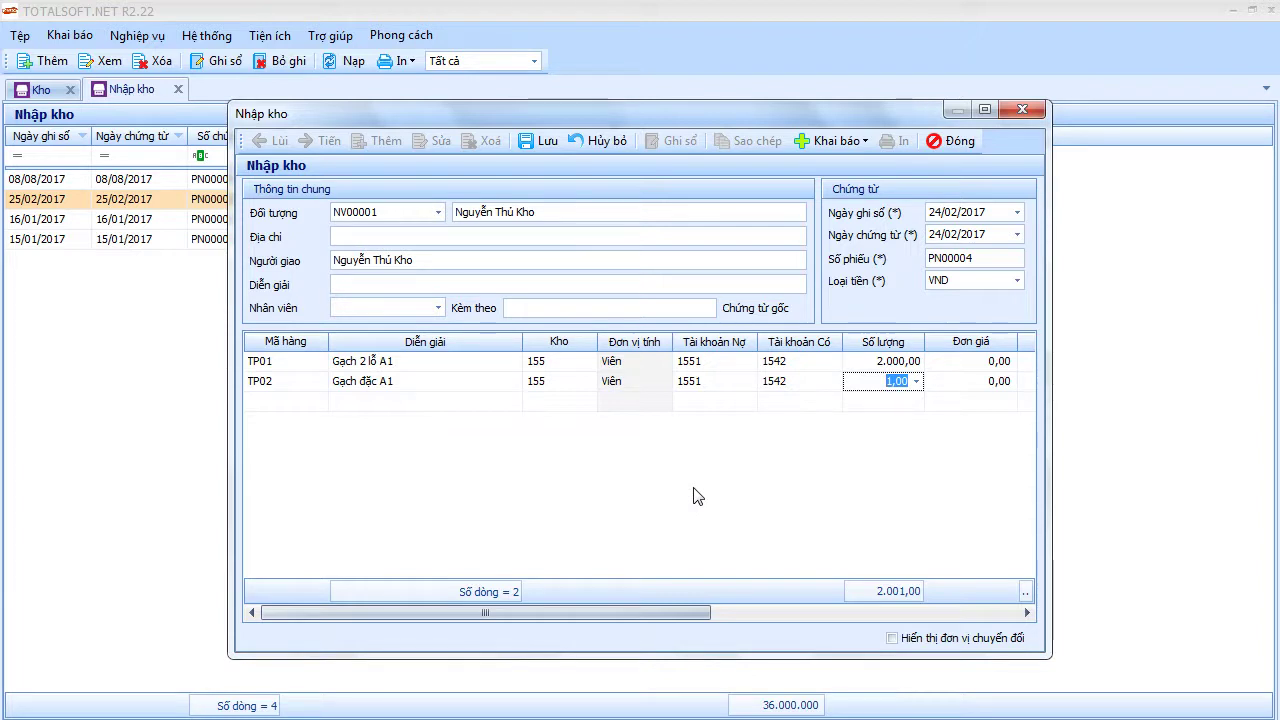
Set the quantity of the TP02 line to 2.000, leaving its unit price unfilled.
type("2.000")
key("Tab")
key("Tab")
key("Tab")
key("Tab")
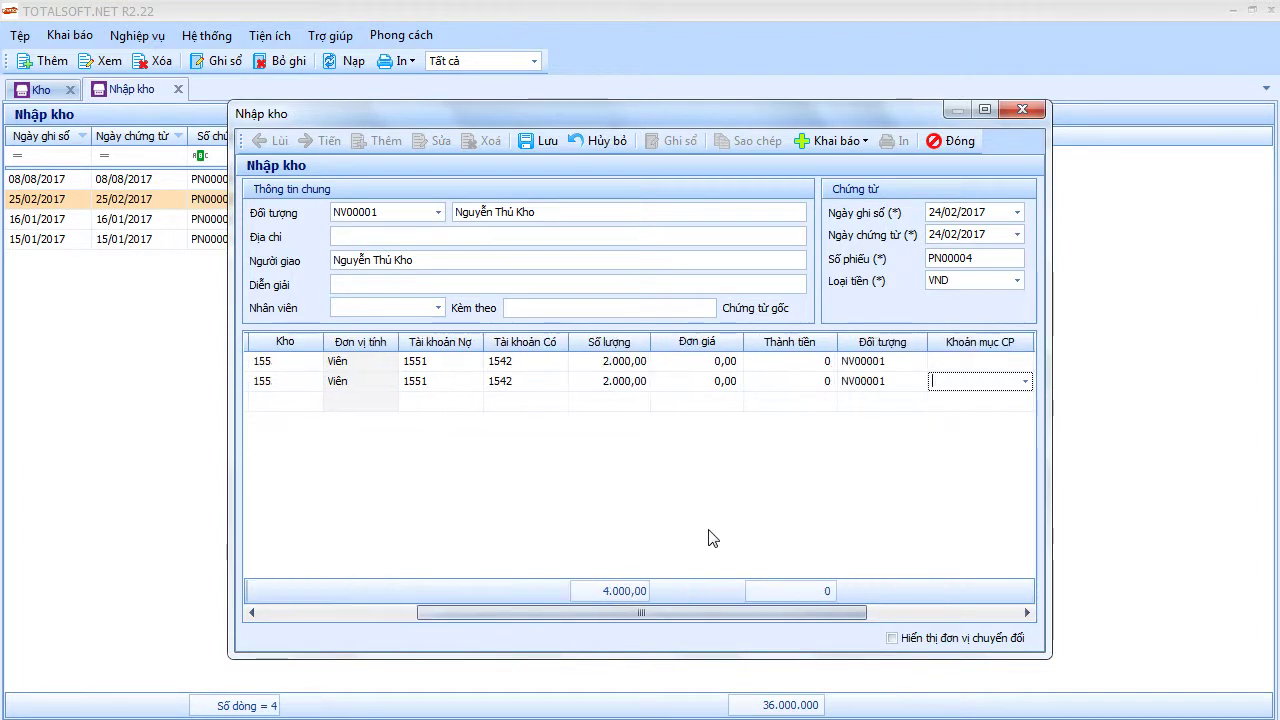
Add a third receipt line for item TP03 (Gạch đặc A2).
left_click_drag(666, 612, 509, 612)
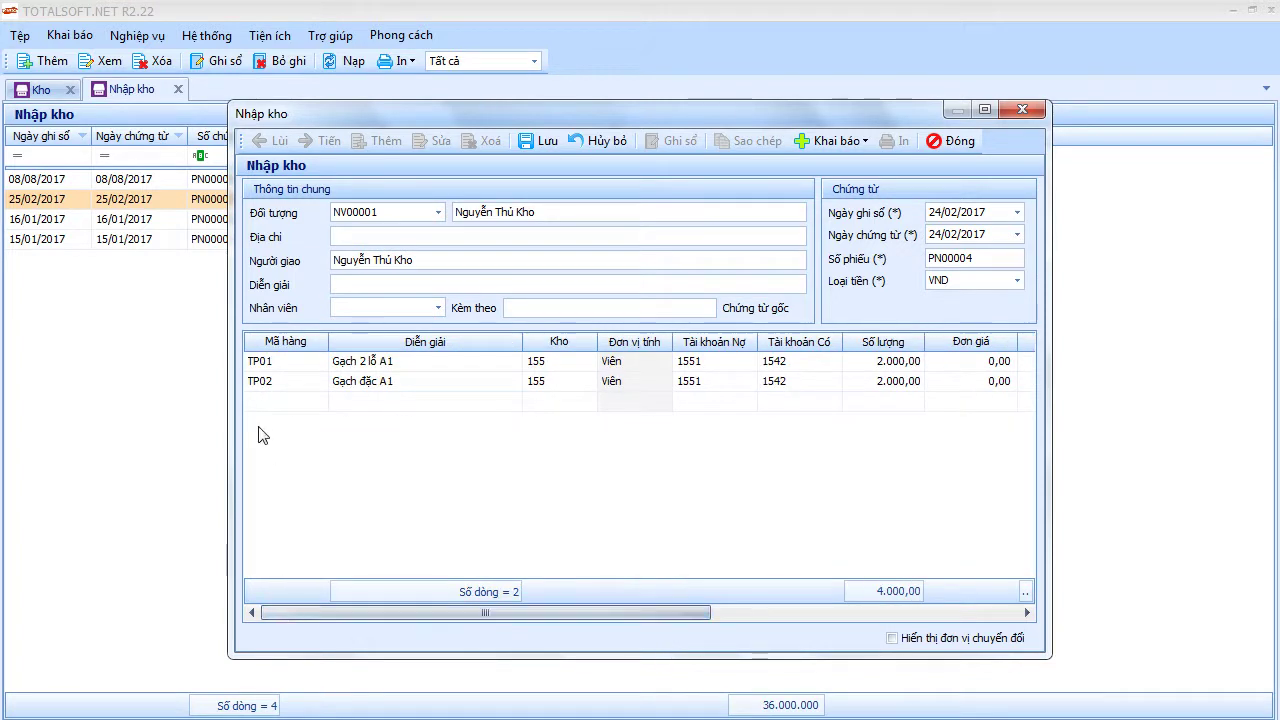
left_click(323, 404)
left_click(320, 401)
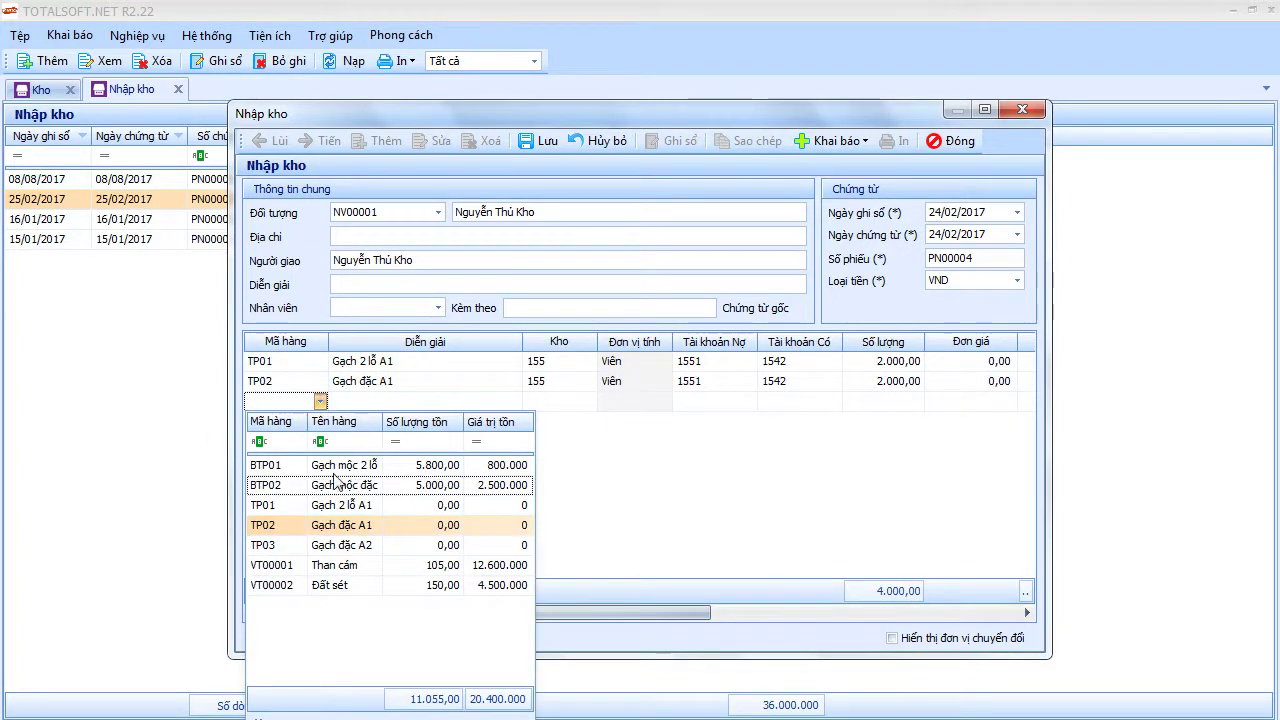
left_click(341, 548)
Set the credit account of the TP03 line to 1542.
key("Tab")
key("Tab")
key("Tab")
key("Tab")
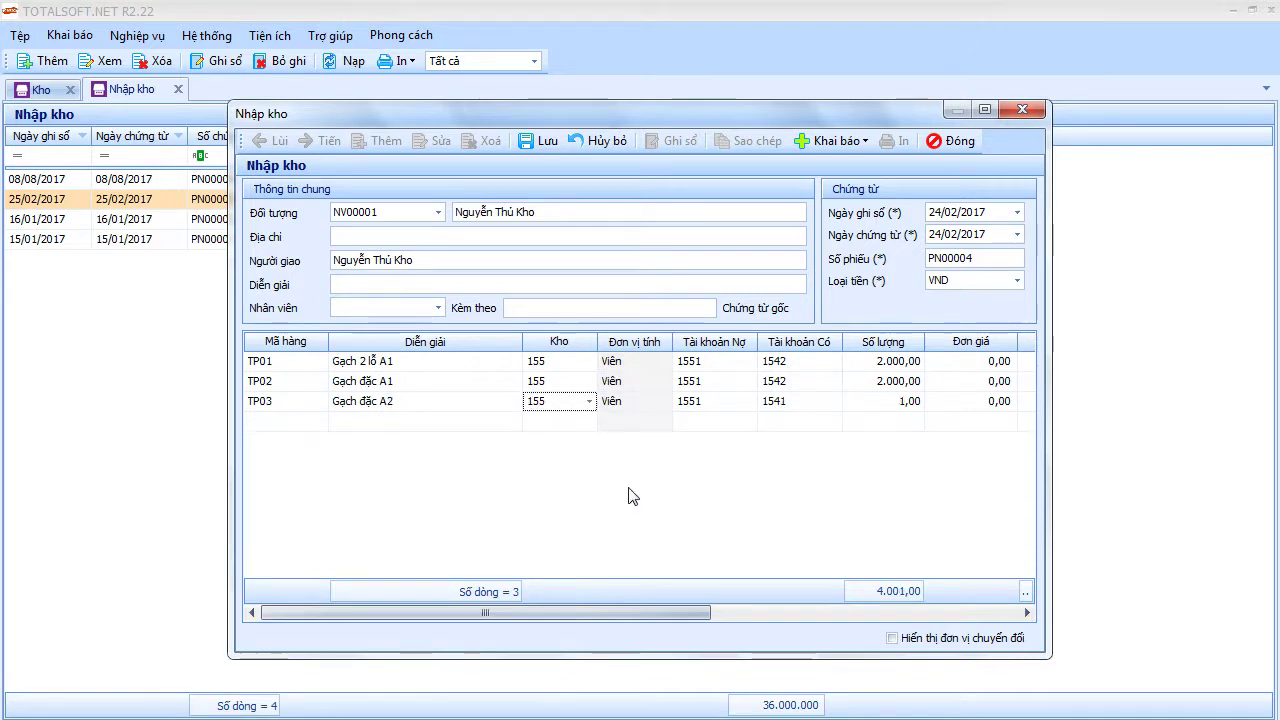
type("1542")
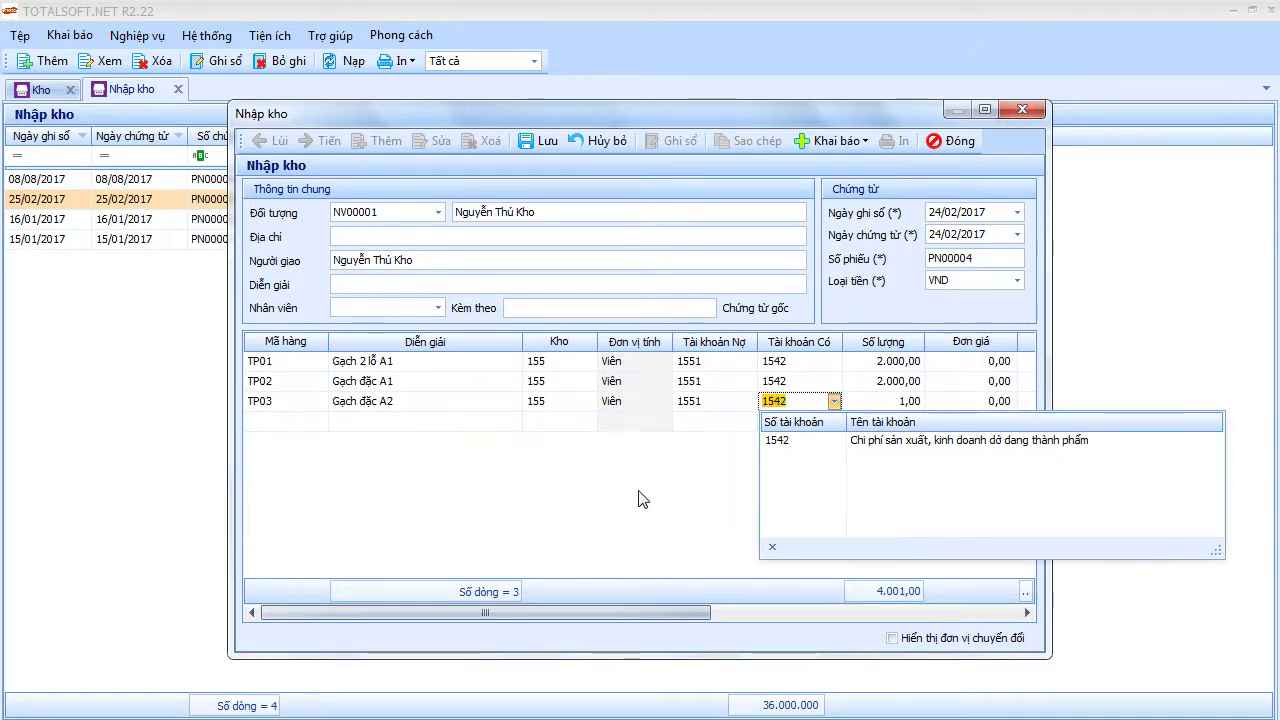
key("Tab")
Set the TP03 quantity to 1.500 and move through its remaining fields up to the costing object.
type("15")
key("Tab")
key("Tab")
key("Tab")
key("Tab")
key("Tab")
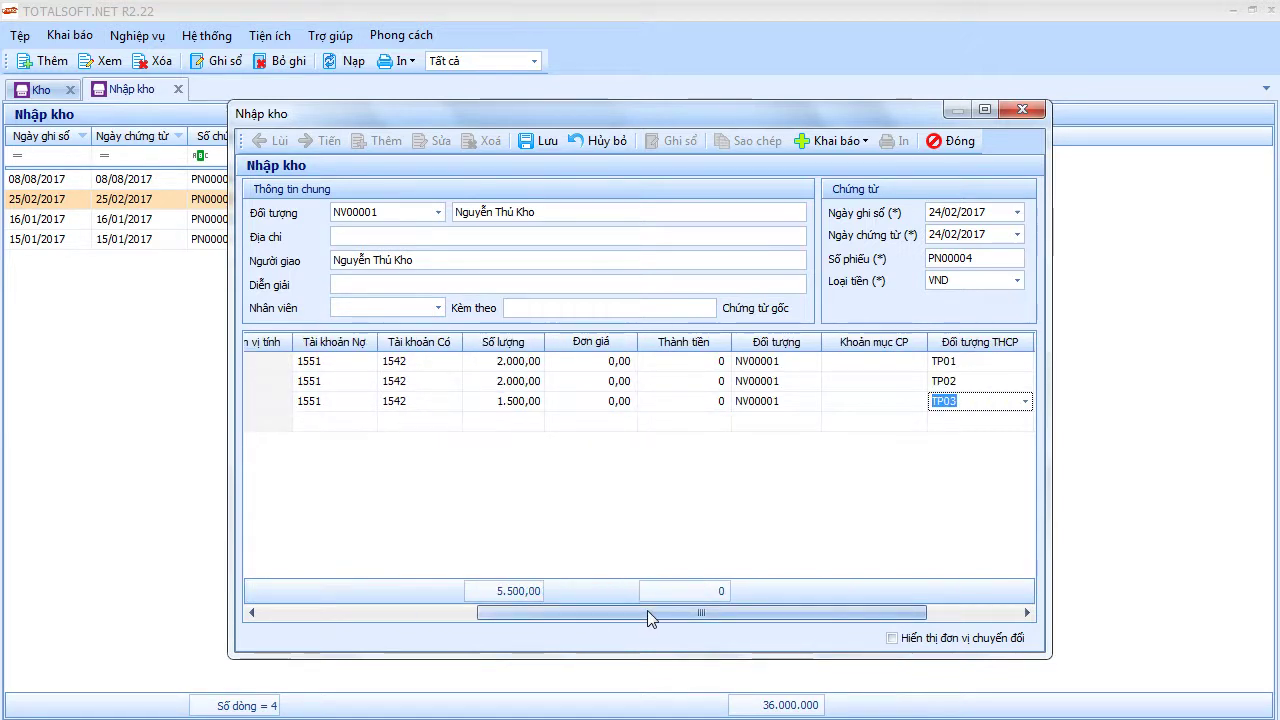
Save the warehouse receipt and close its form.
left_click_drag(647, 616, 334, 612)
left_click(537, 140)
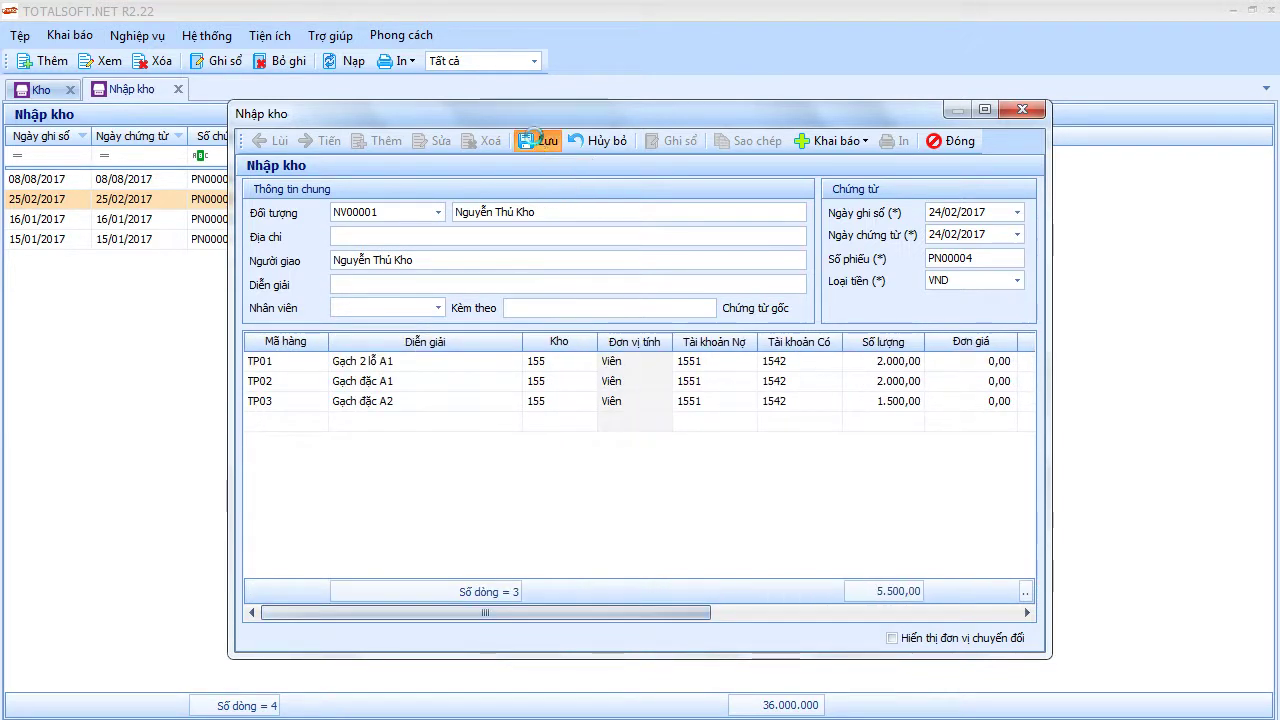
left_click(950, 142)
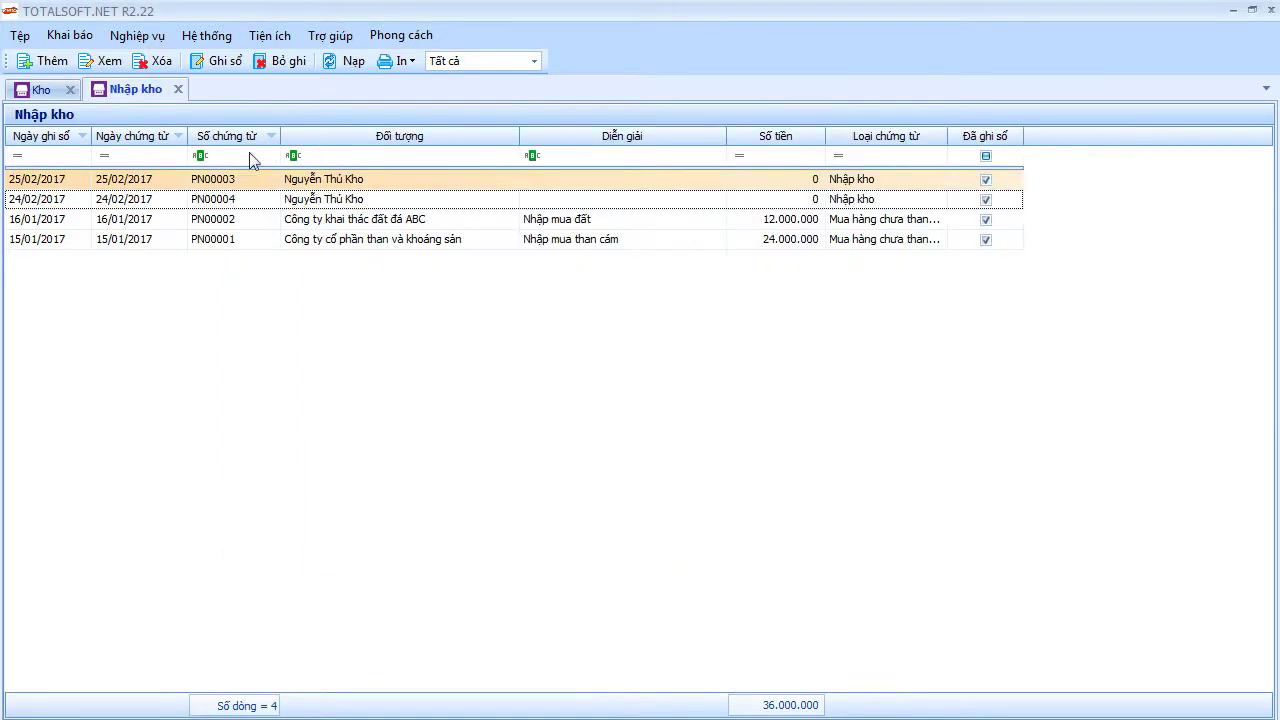
Leave the warehouse module and run the Giá thành SX report "Bảng phân tích giá thành sản xuất theo đối tượng THCP".
left_click(178, 89)
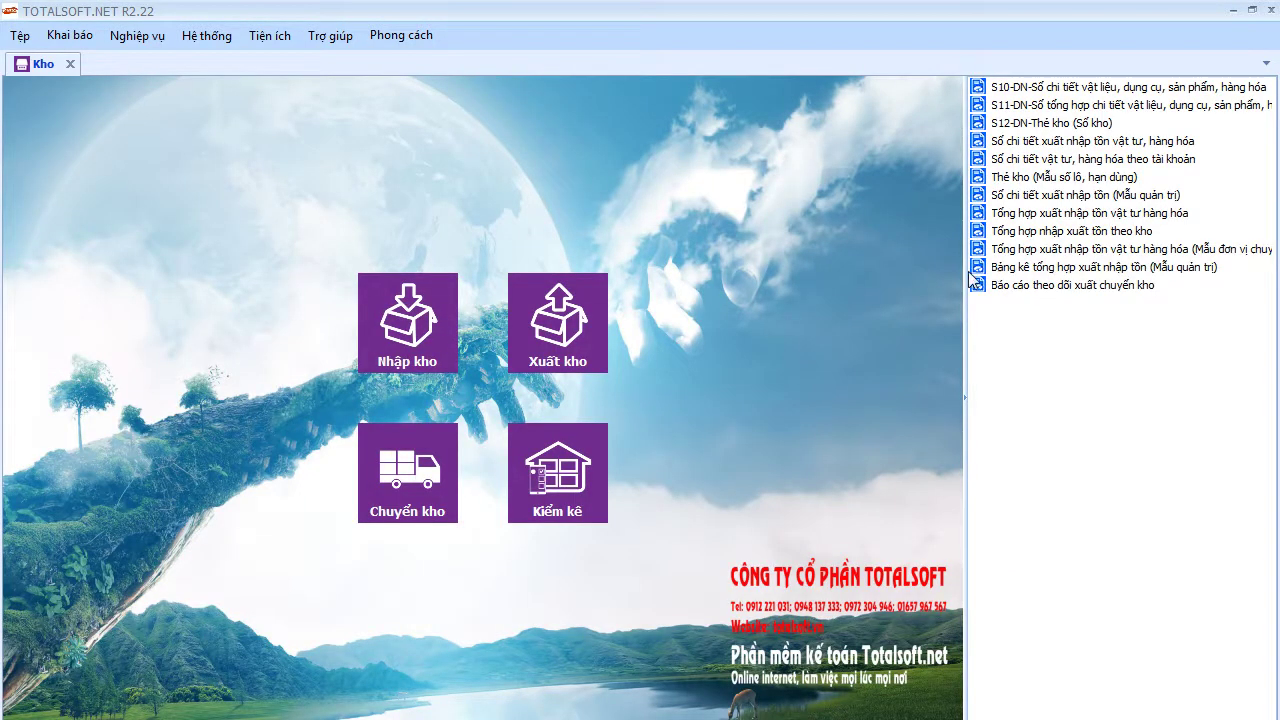
left_click(70, 63)
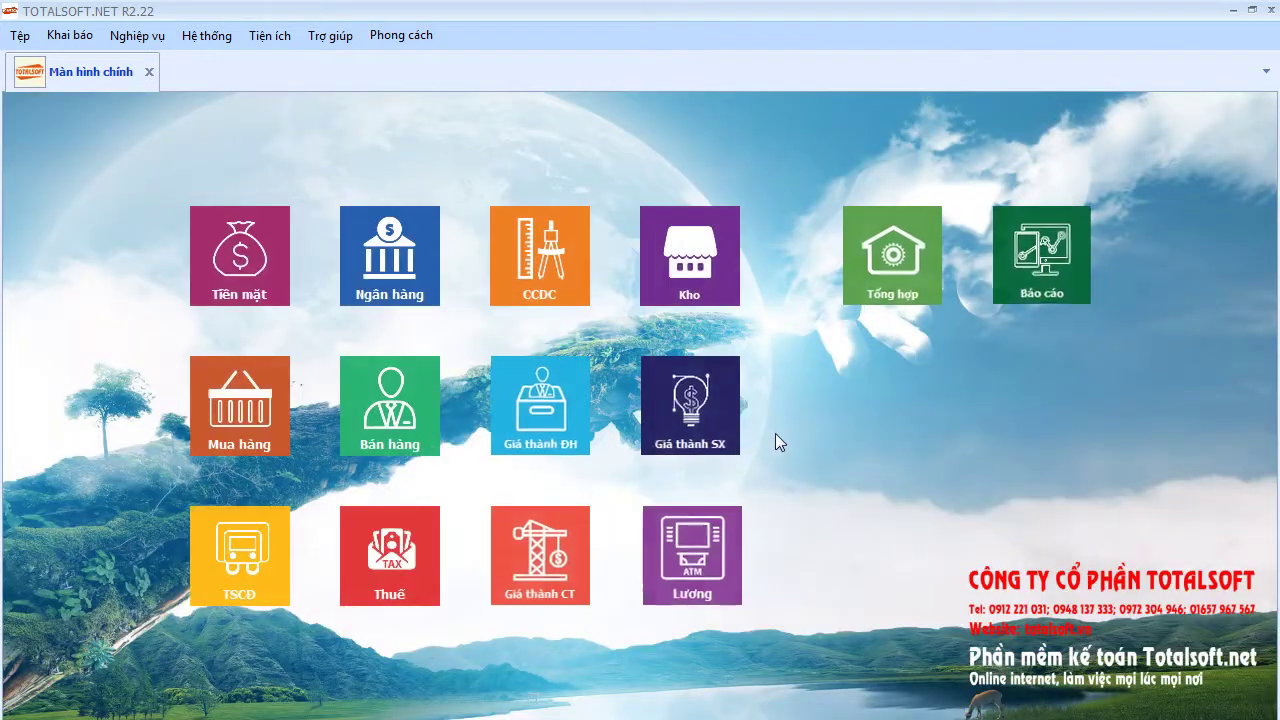
left_click(684, 418)
left_click(1015, 340)
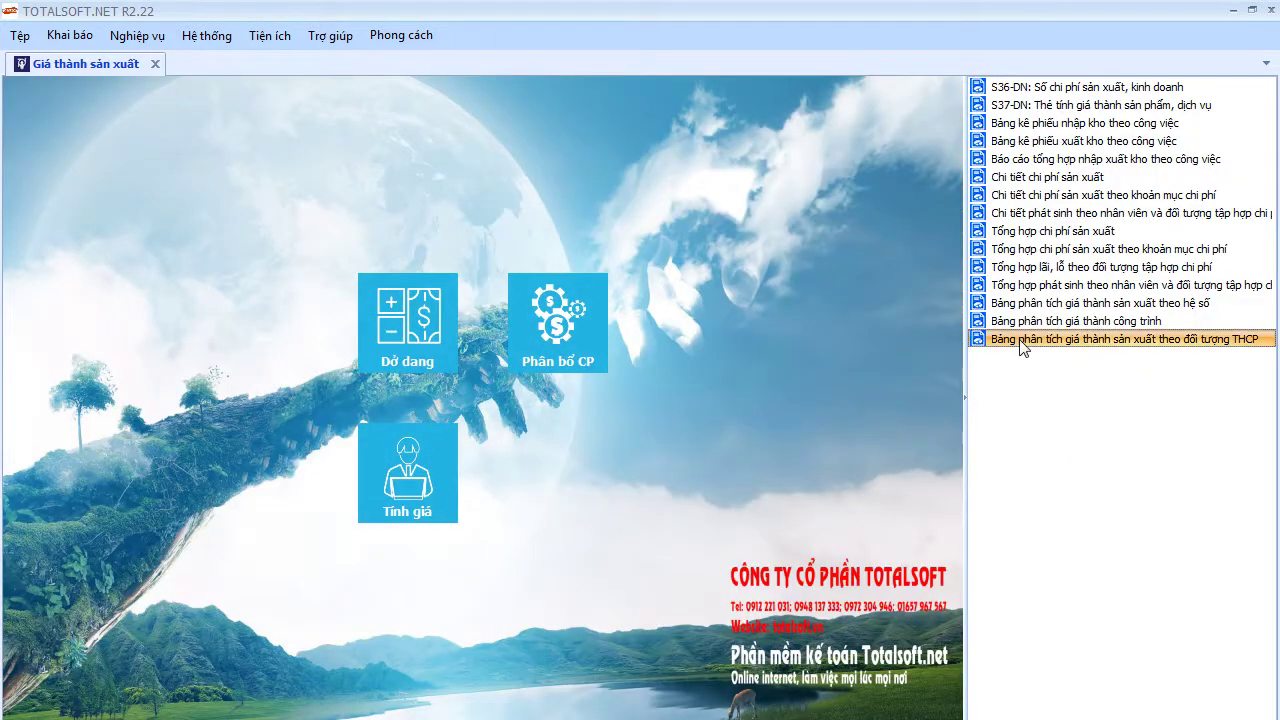
left_click(748, 533)
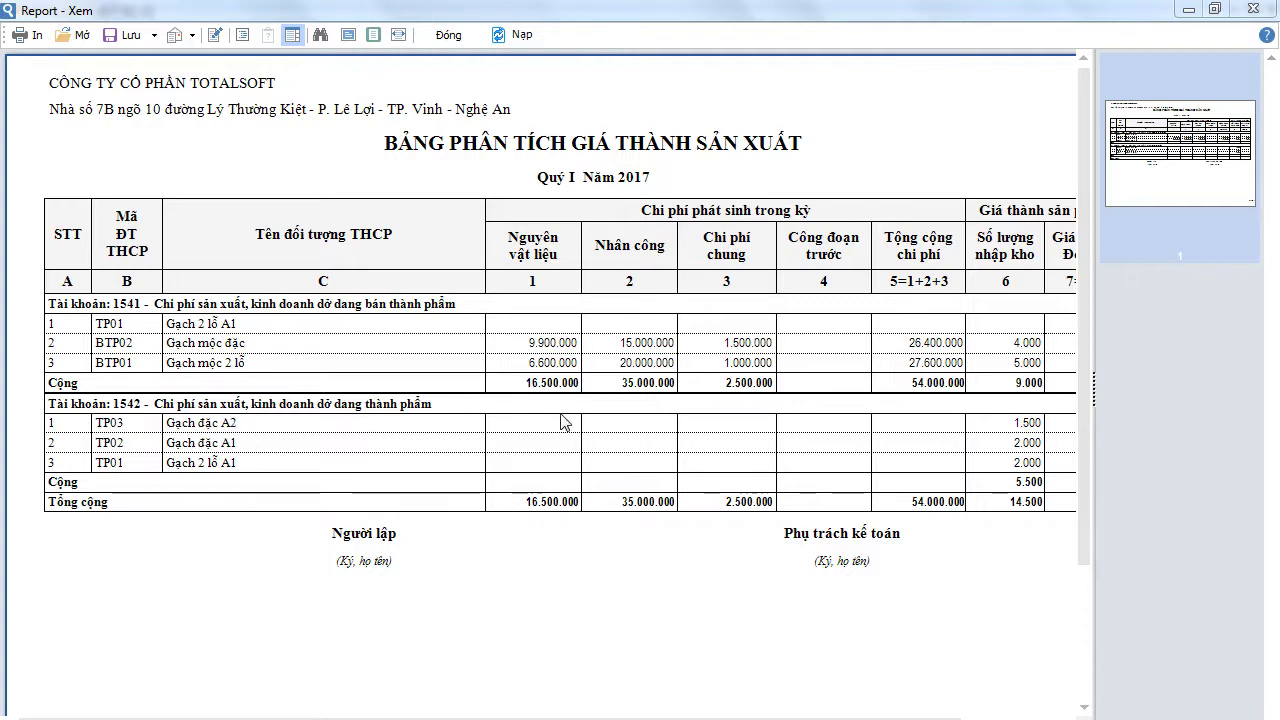
Close and rerun the Giá thành SX report "Bảng phân tích giá thành sản xuất theo đối tượng THCP" to examine the costs of accounts 1541 and 1542.
left_click(448, 36)
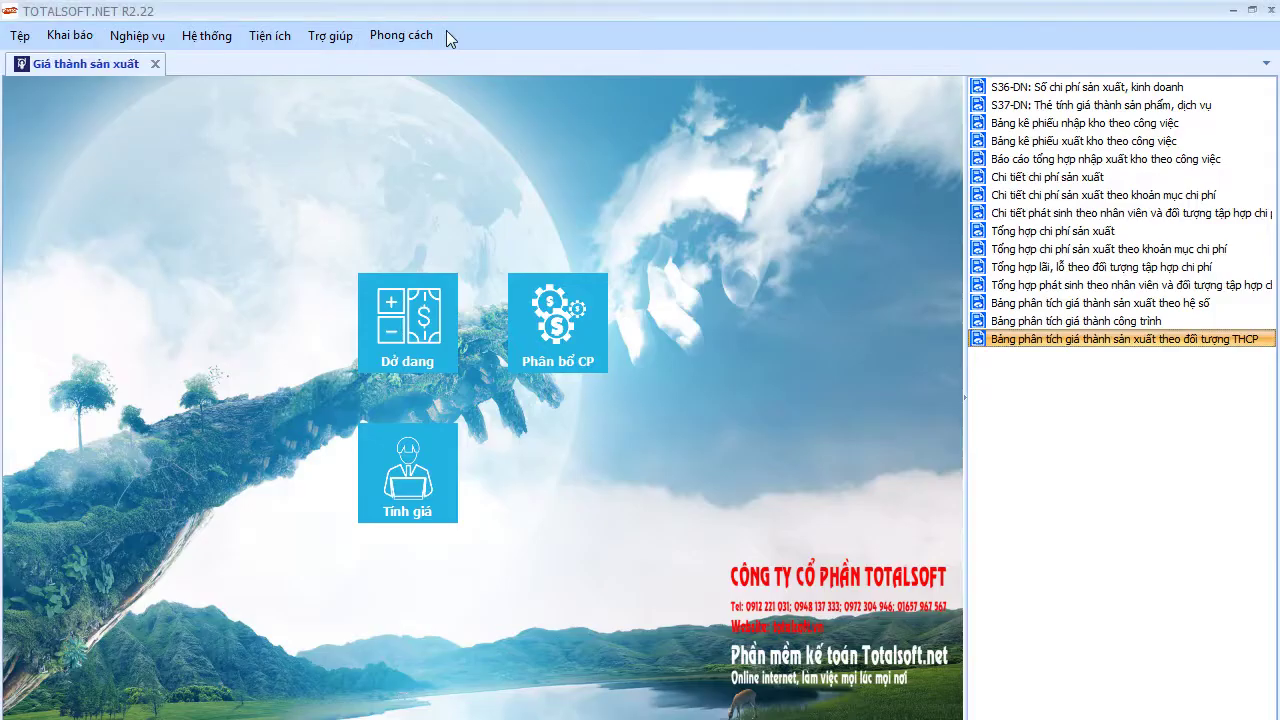
left_click(152, 63)
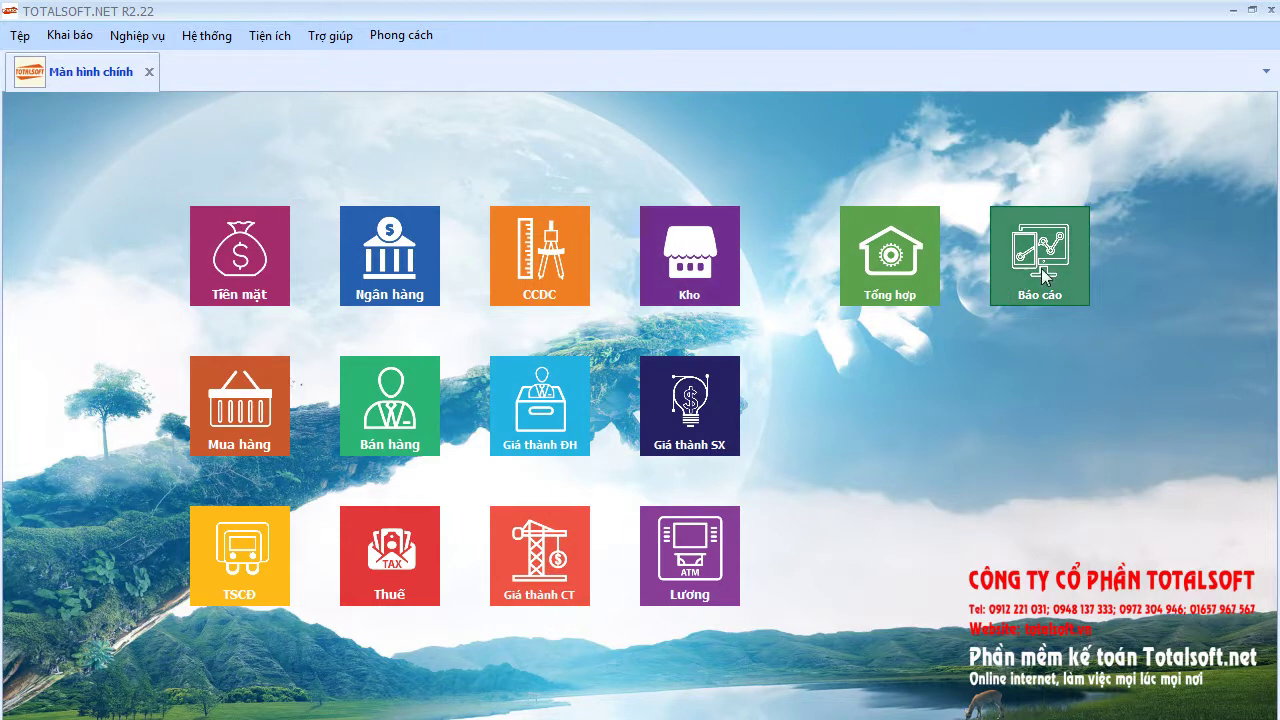
left_click(690, 405)
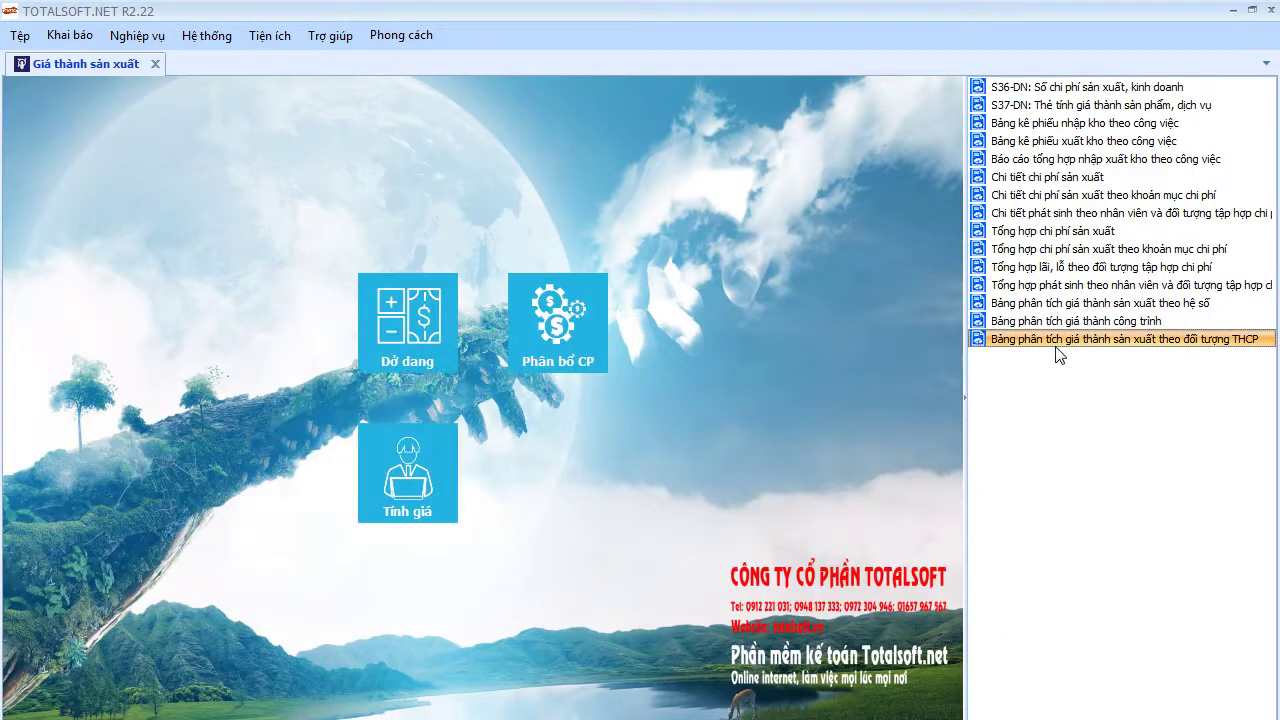
double_click(1058, 348)
left_click(755, 534)
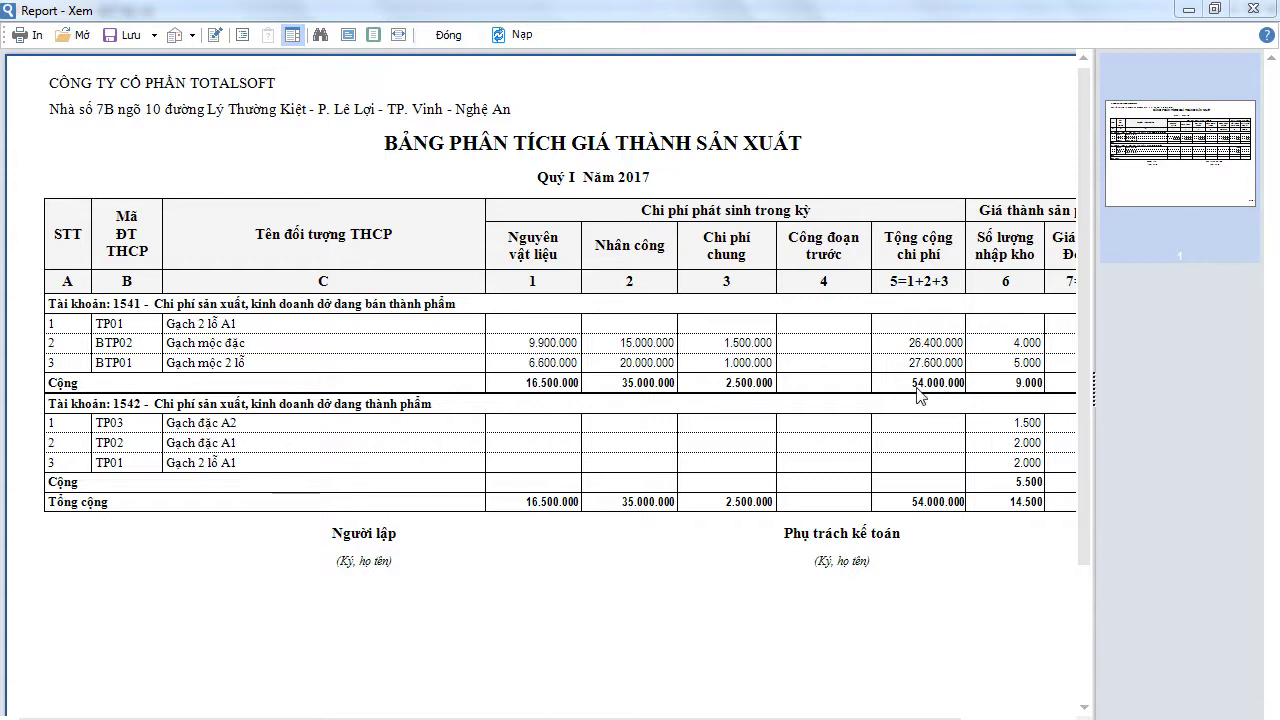
left_click(447, 34)
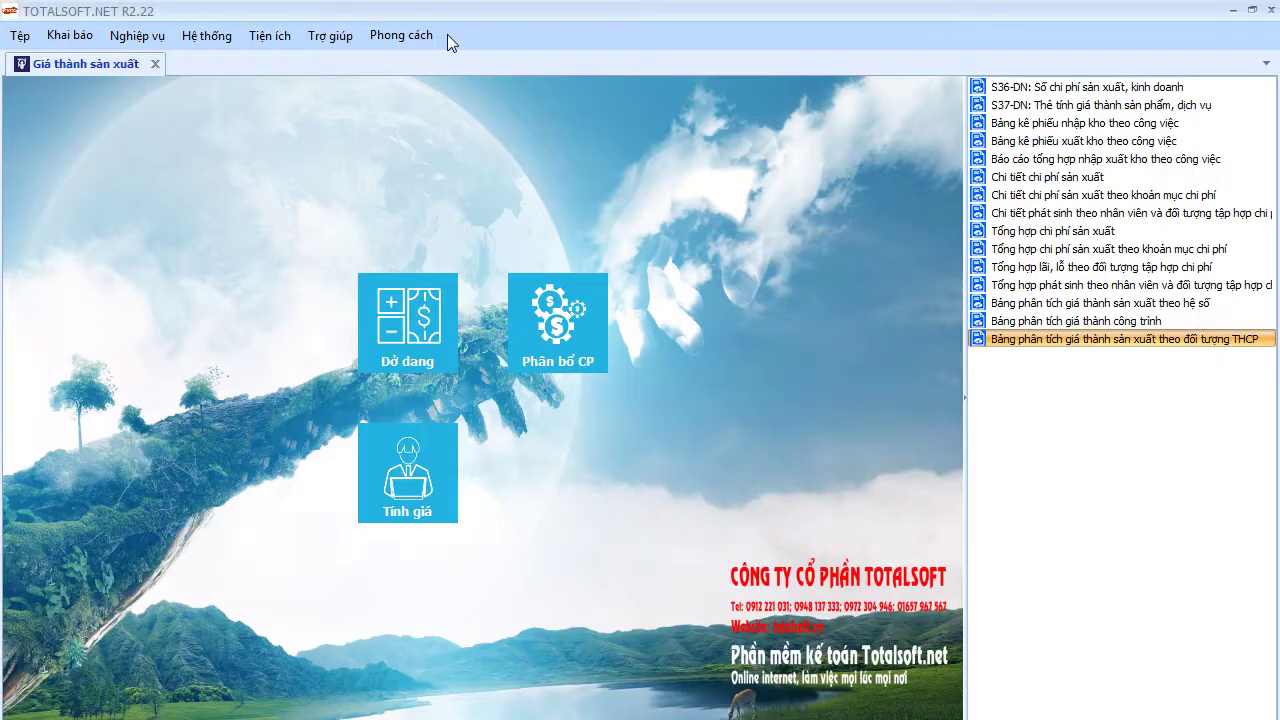
Run the F01-DN "Bảng cân đối tài khoản" report and examine the balances of accounts 154, 1541 and 1542.
left_click(155, 63)
left_click(1021, 269)
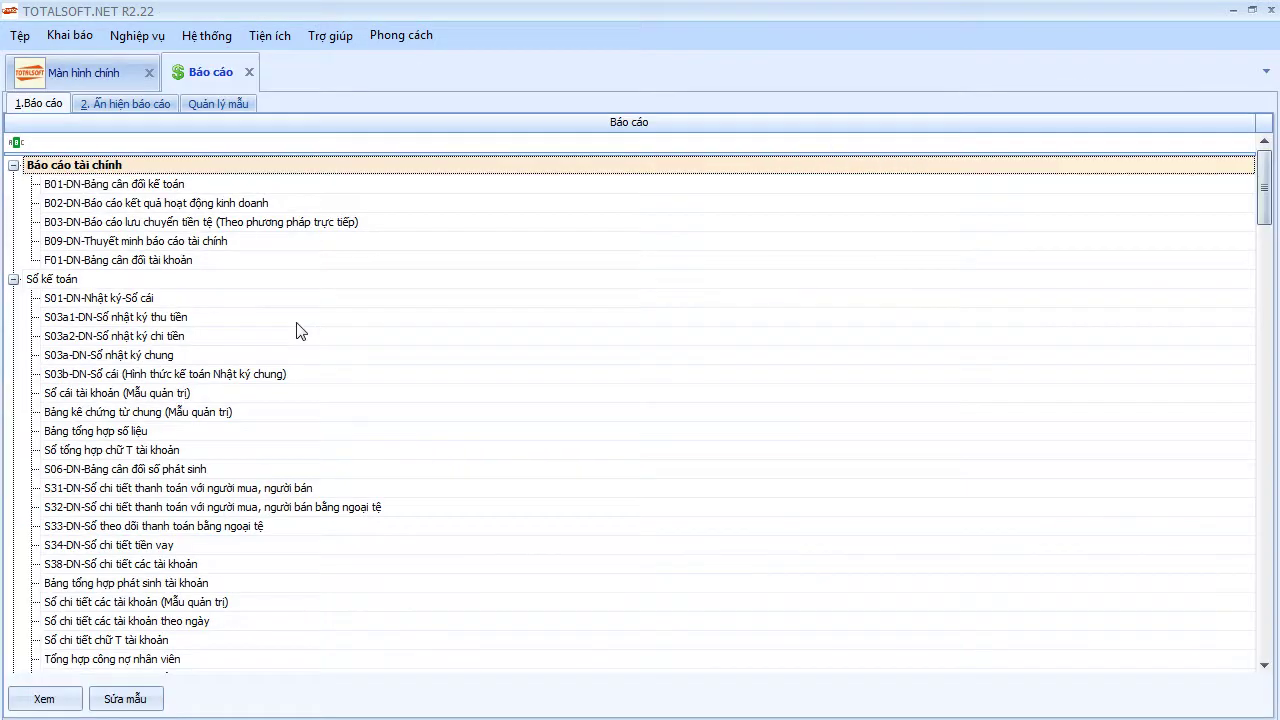
double_click(178, 260)
left_click(702, 448)
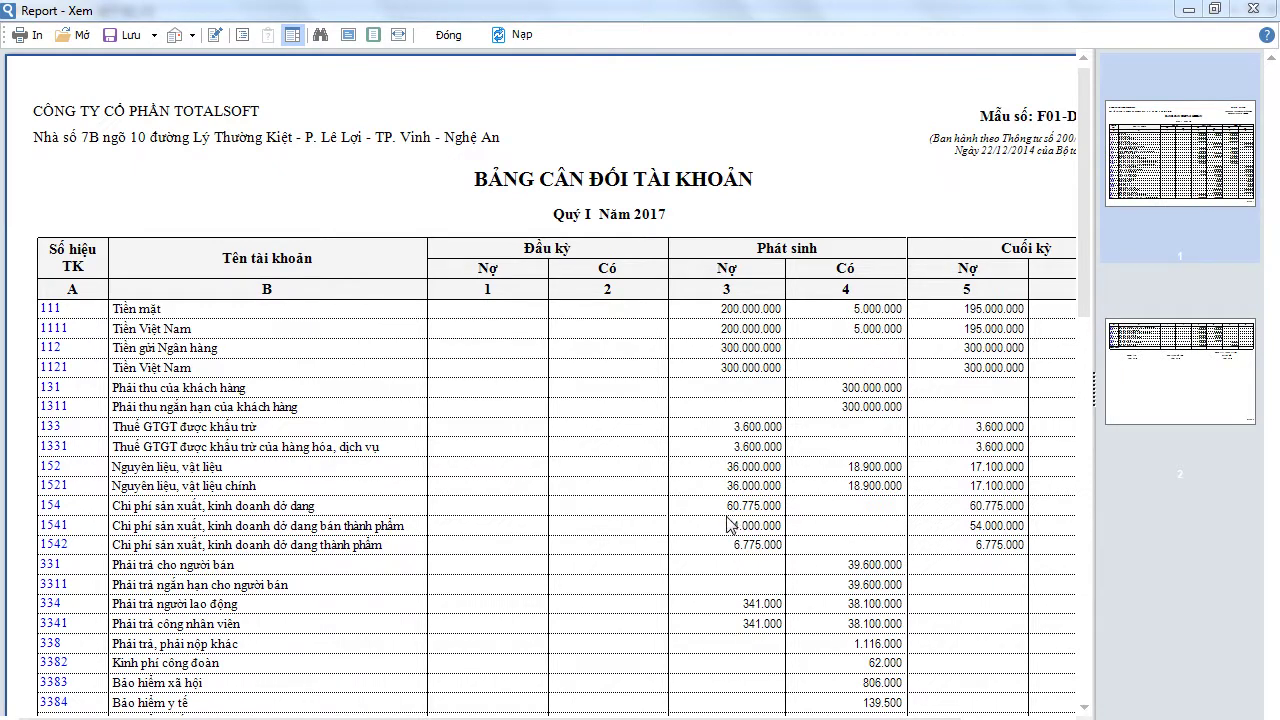
scroll(734, 537, "down", 4)
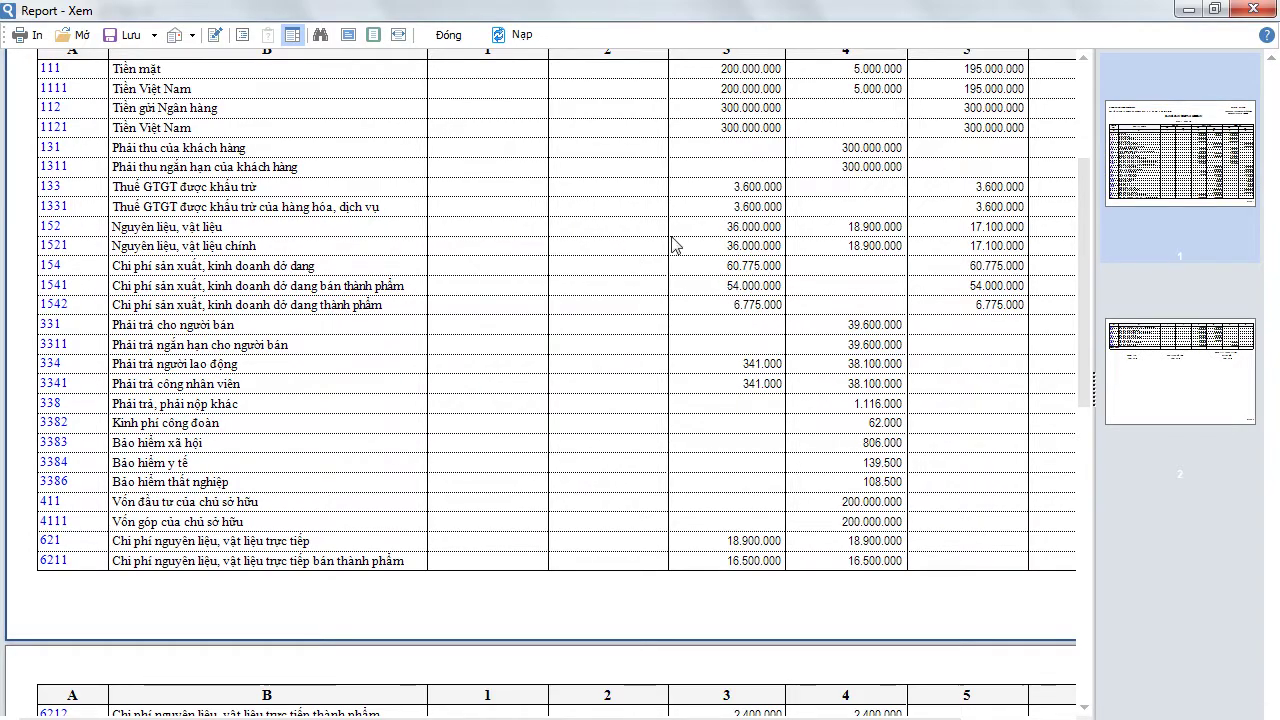
left_click(448, 35)
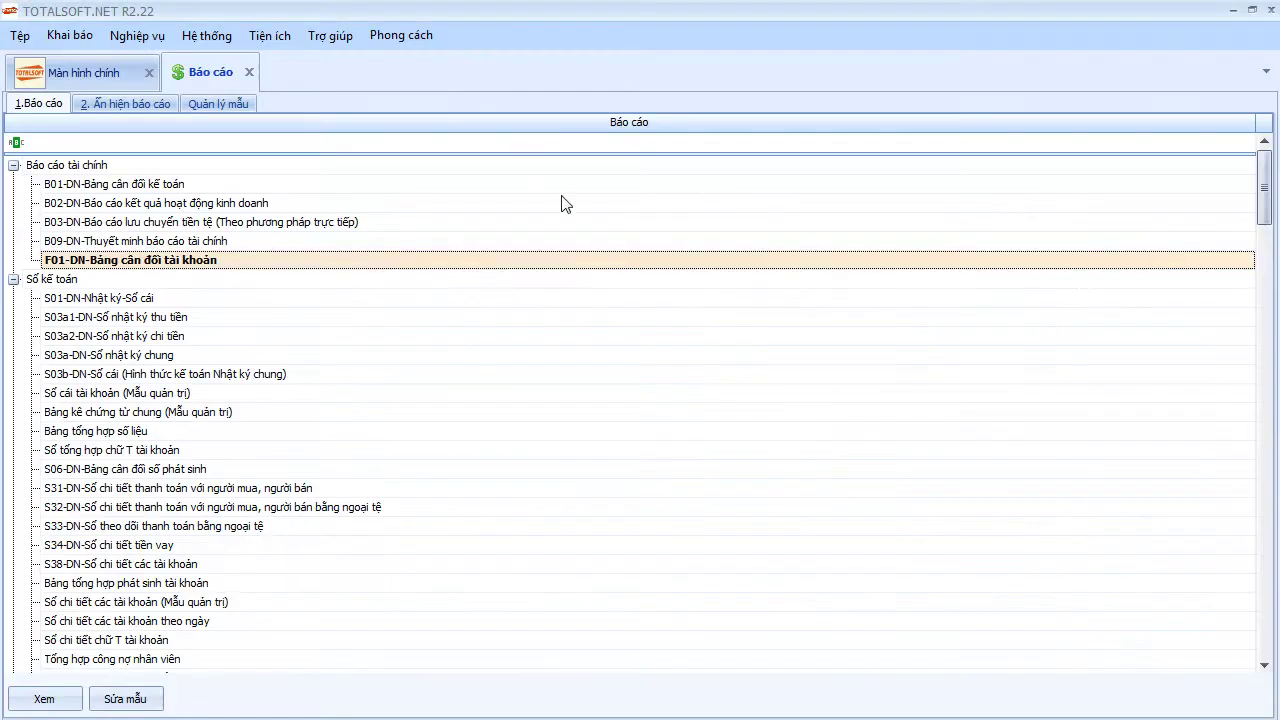
Leave the report list and open the Tính giá form in the Giá thành SX module.
left_click(249, 73)
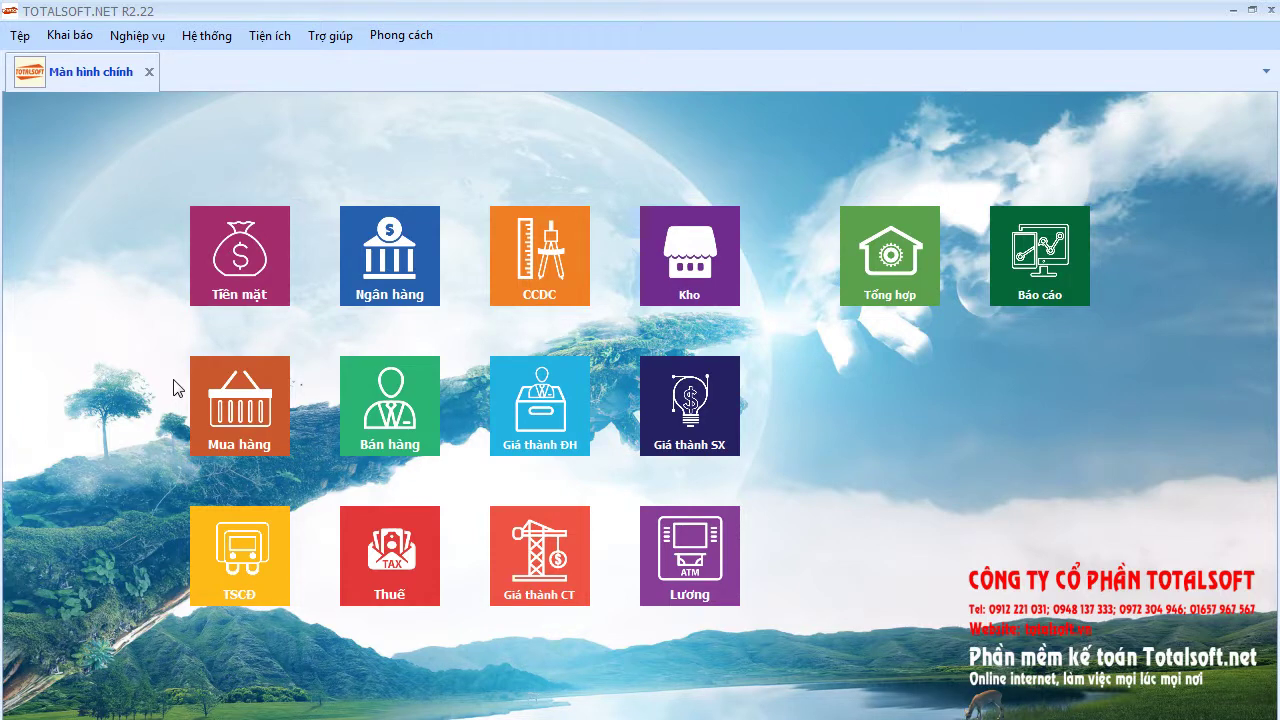
left_click(704, 401)
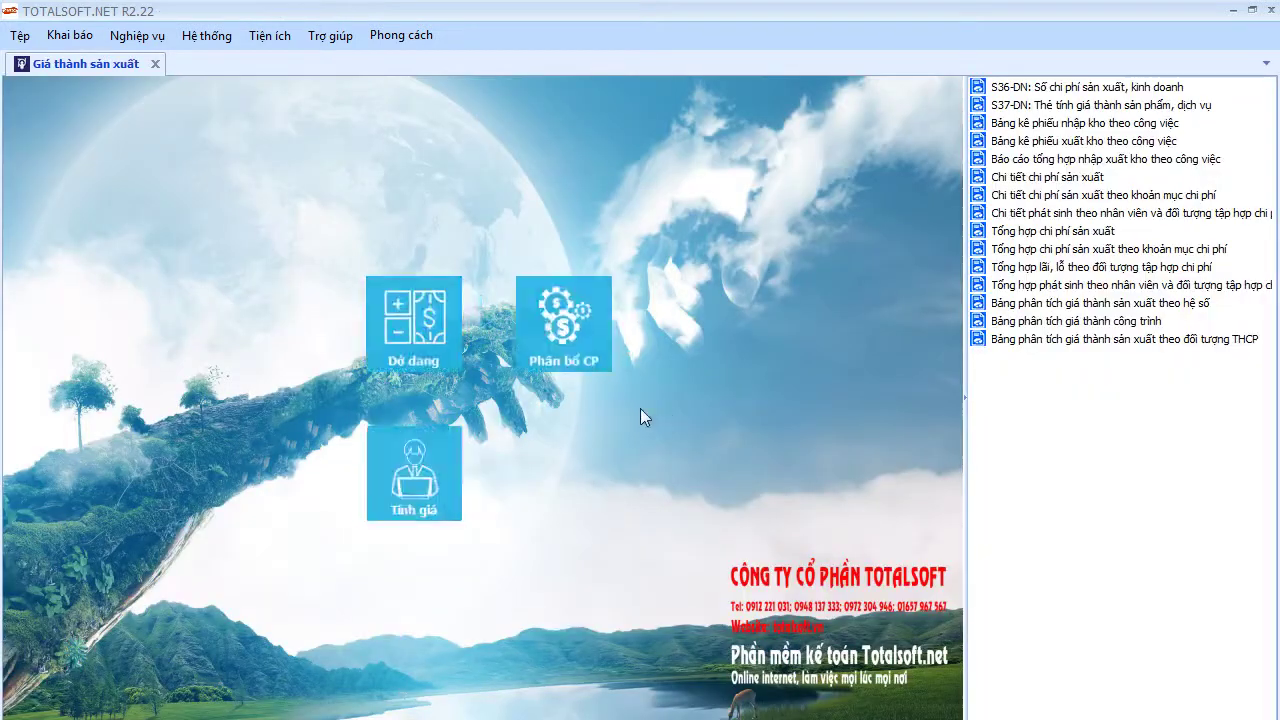
left_click(414, 480)
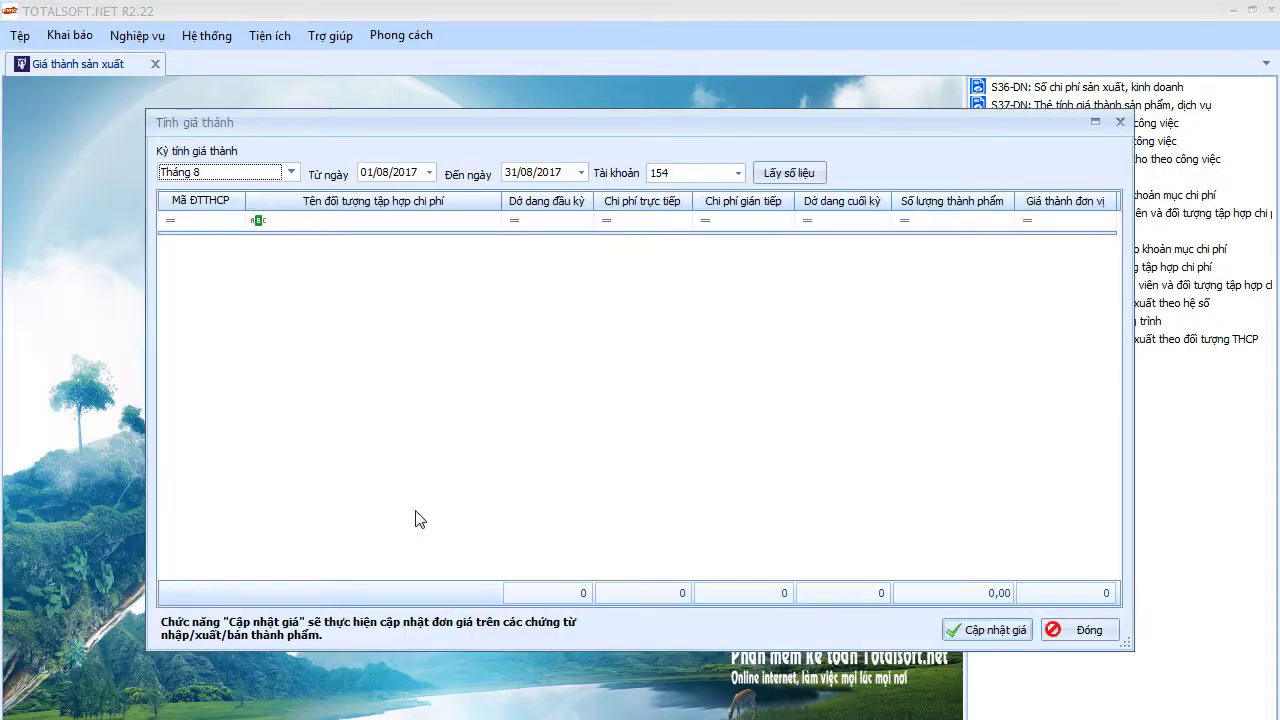
Switch to the Word document and add the line "TÍnh giá thành là tính cho từng công đoạn" at its end.
key("alt+Tab")
scroll(766, 630, "down", 2)
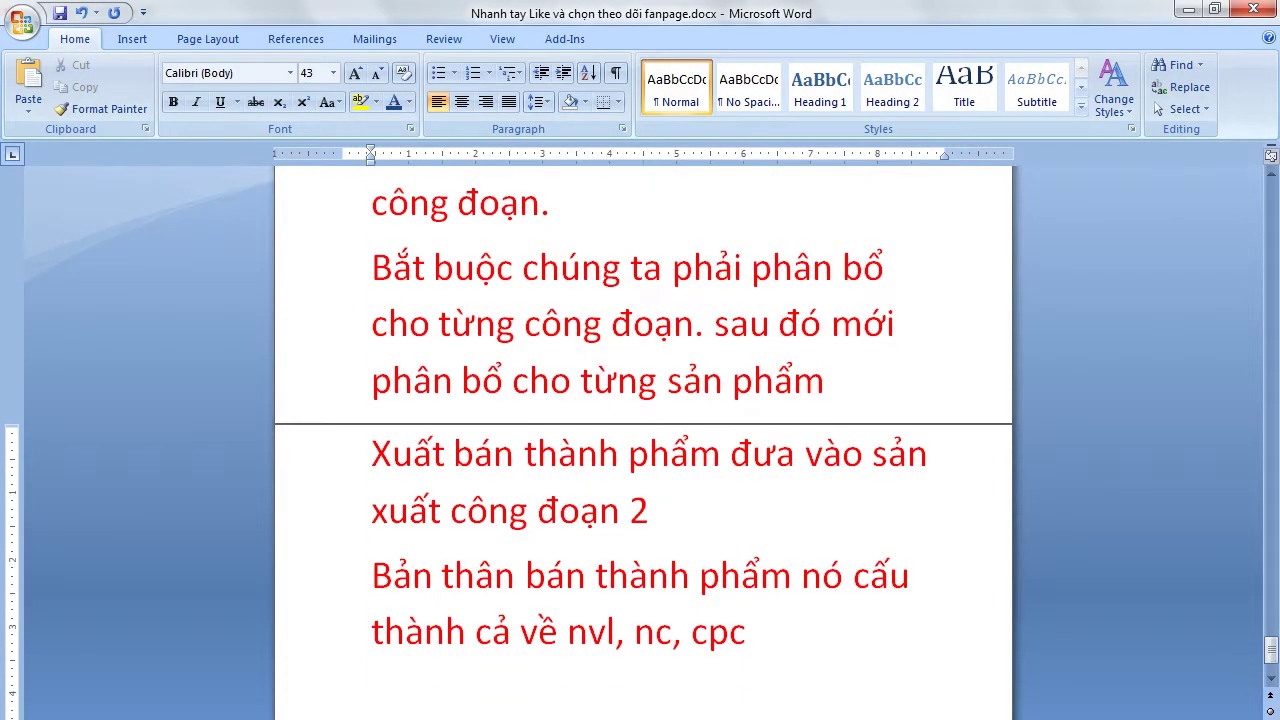
type("TÍnh giá thành là tính")
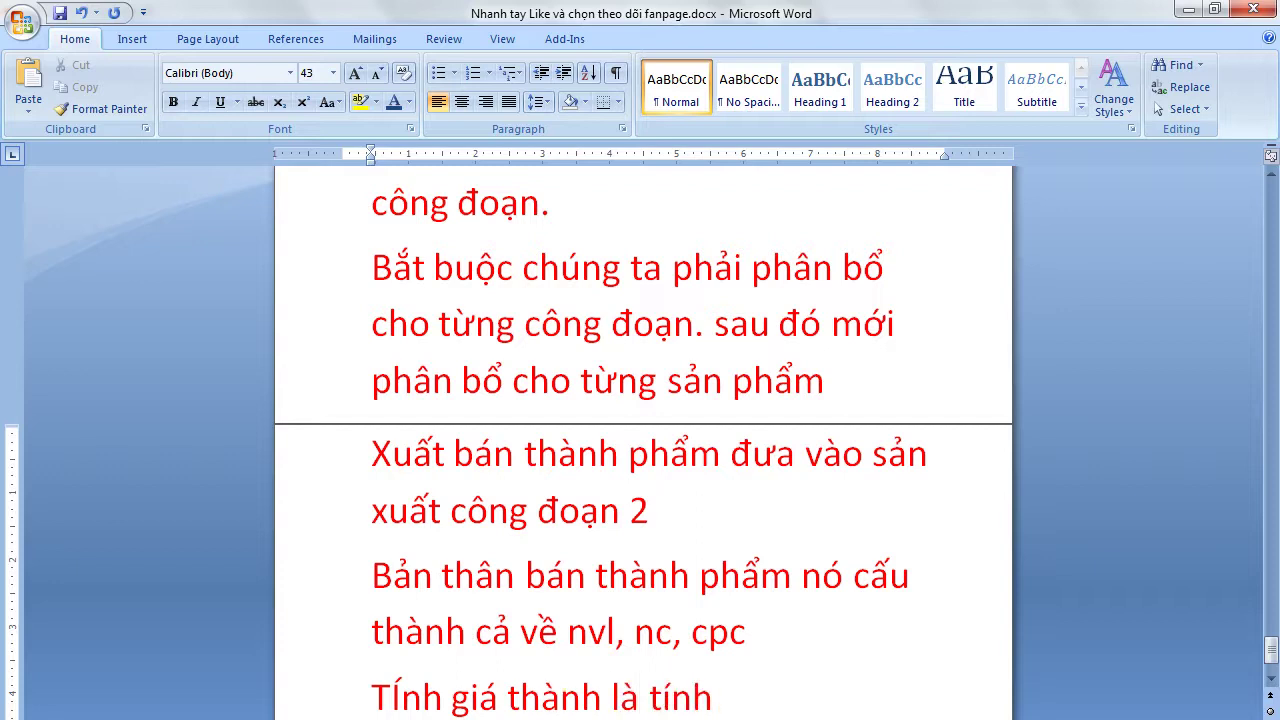
type(" cho từng công")
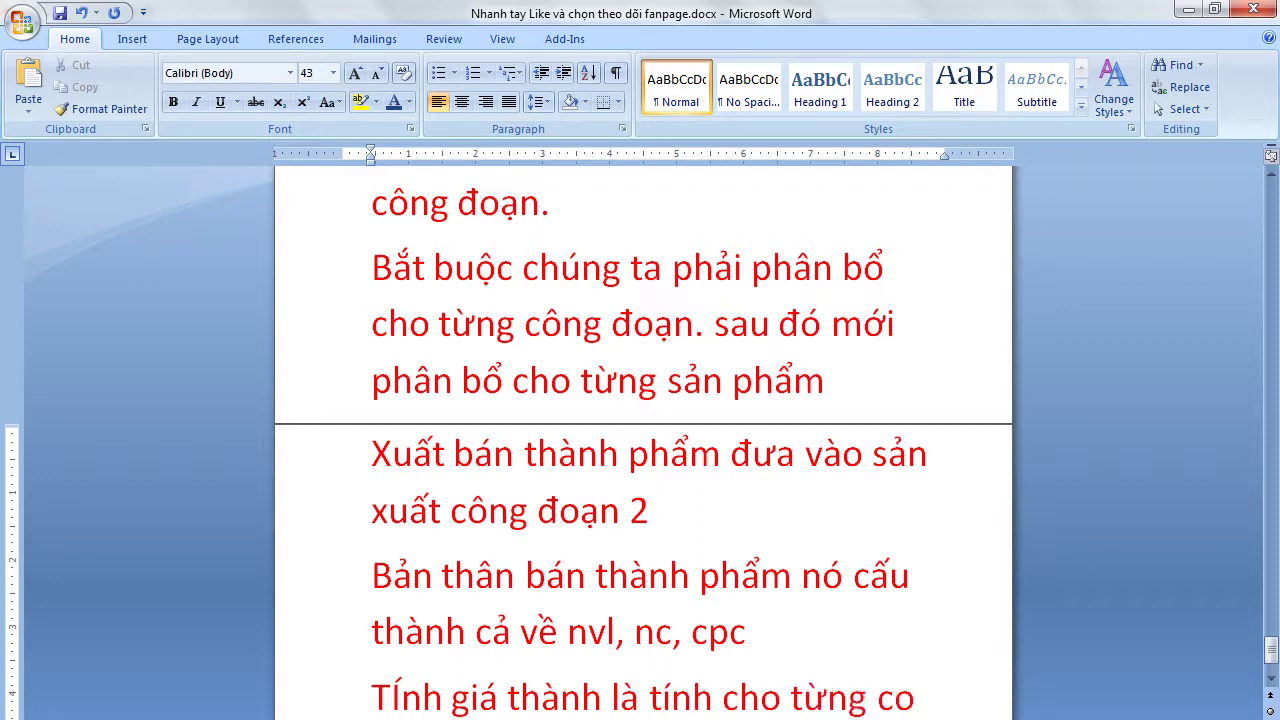
type(" đoạn")
key("Return")
Add the line "Khi có giá thành công đoạn 1 thì mới có được chi phí cho công đoạn 2" to the notes.
type("khi có giá thanh")
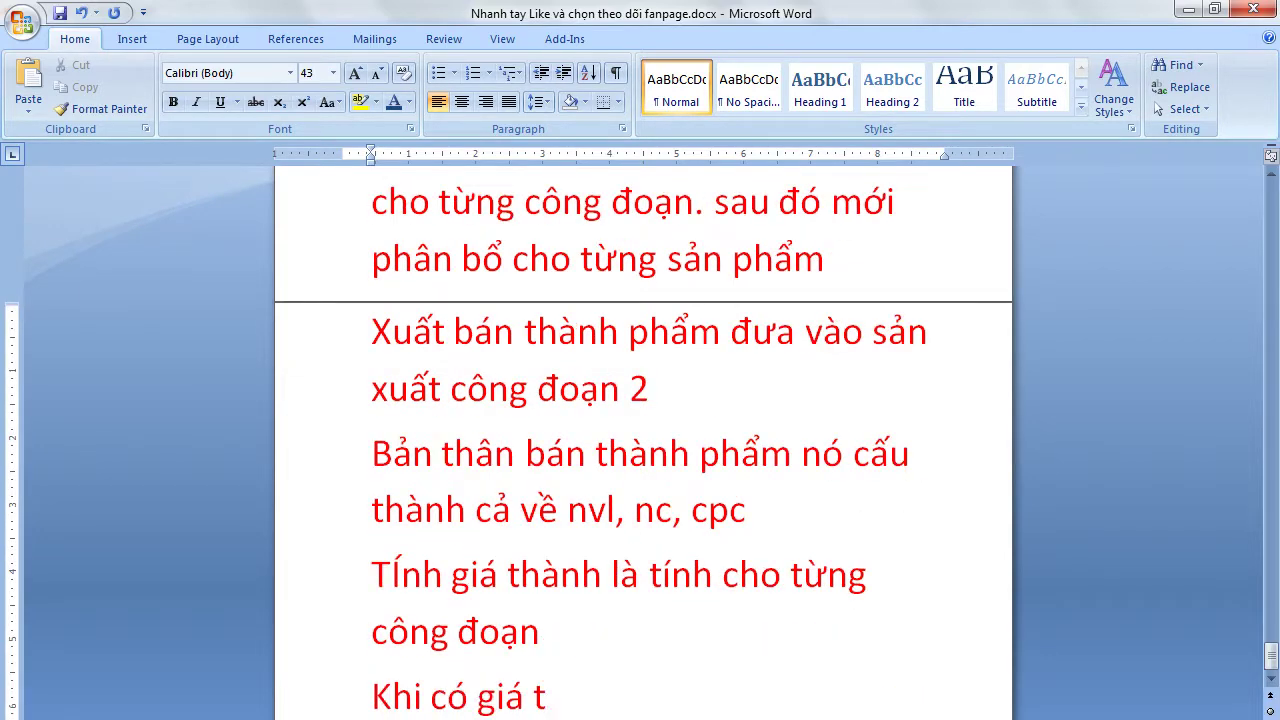
type("f công đoan")
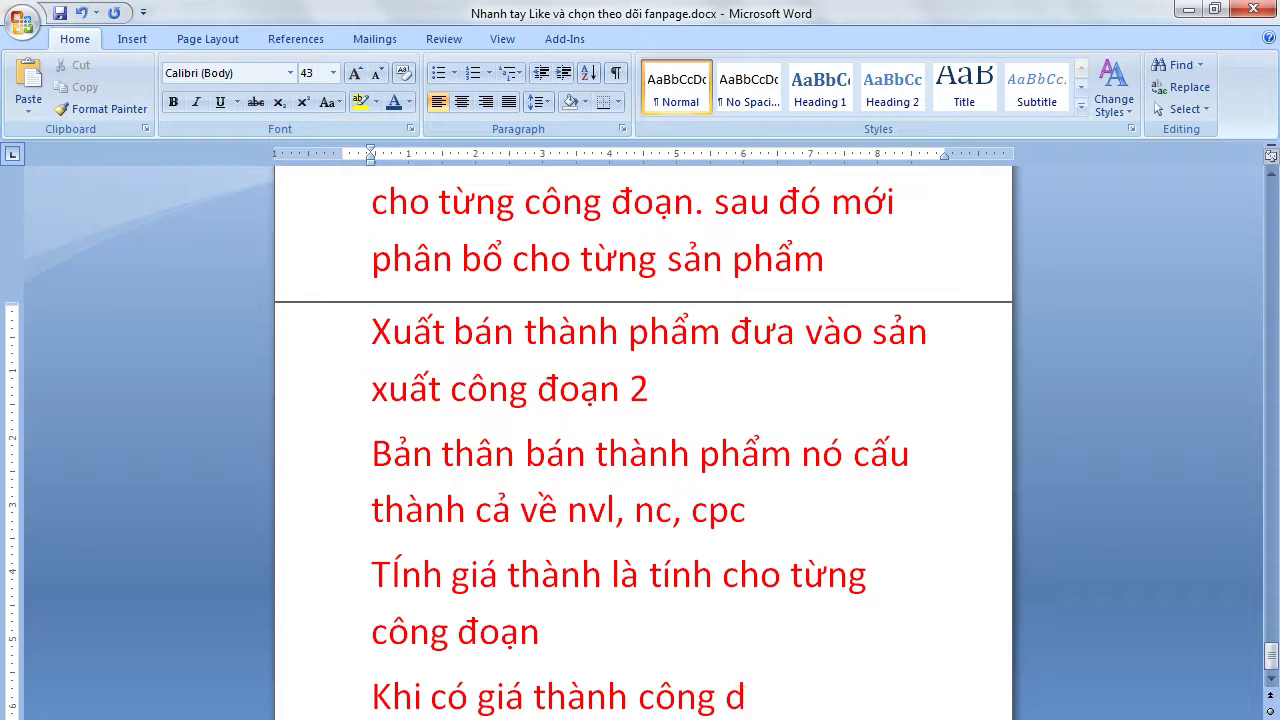
type(" 1 thì")
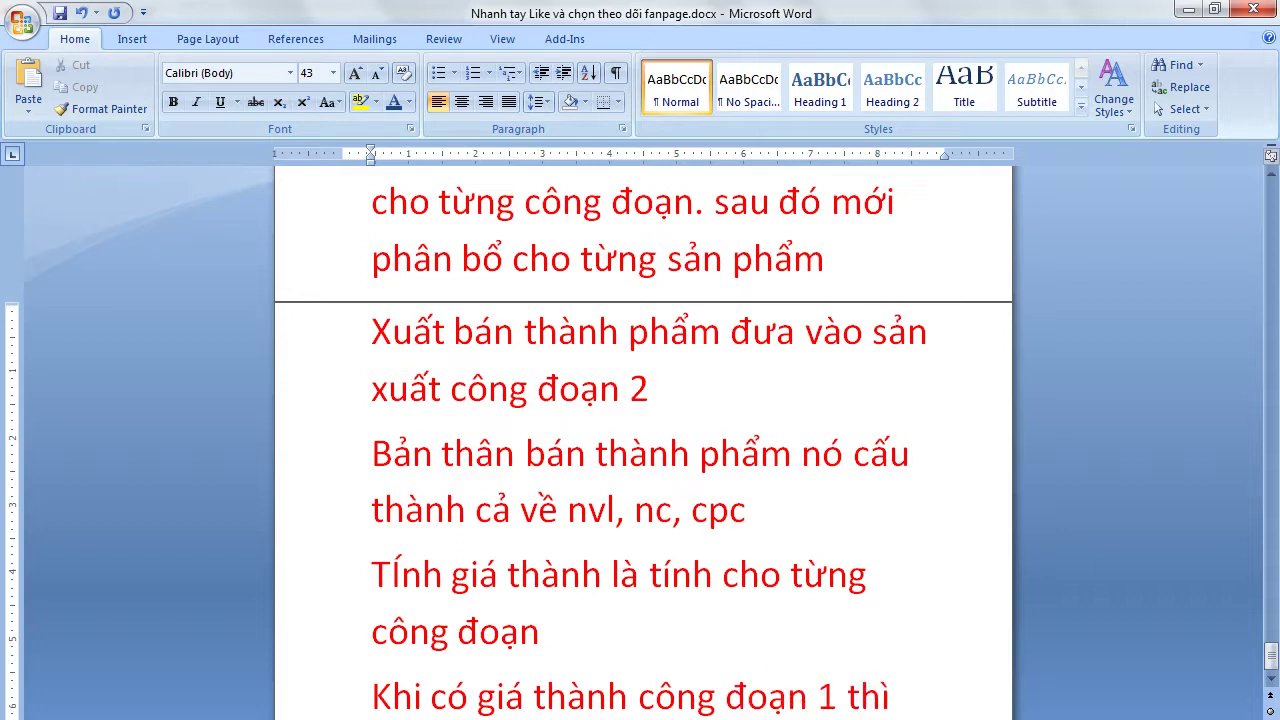
type(" mới có được hi p")
key("BackSpace")
type("ch")
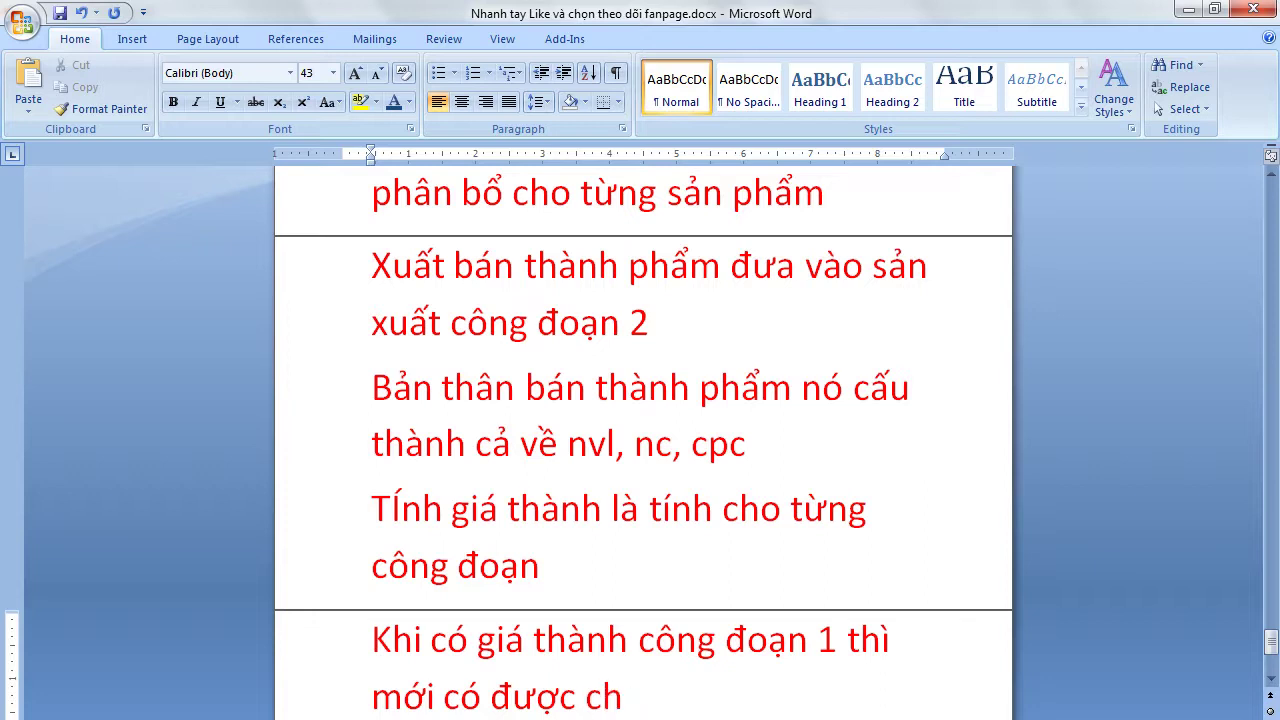
type("i phí cho công đoanh")
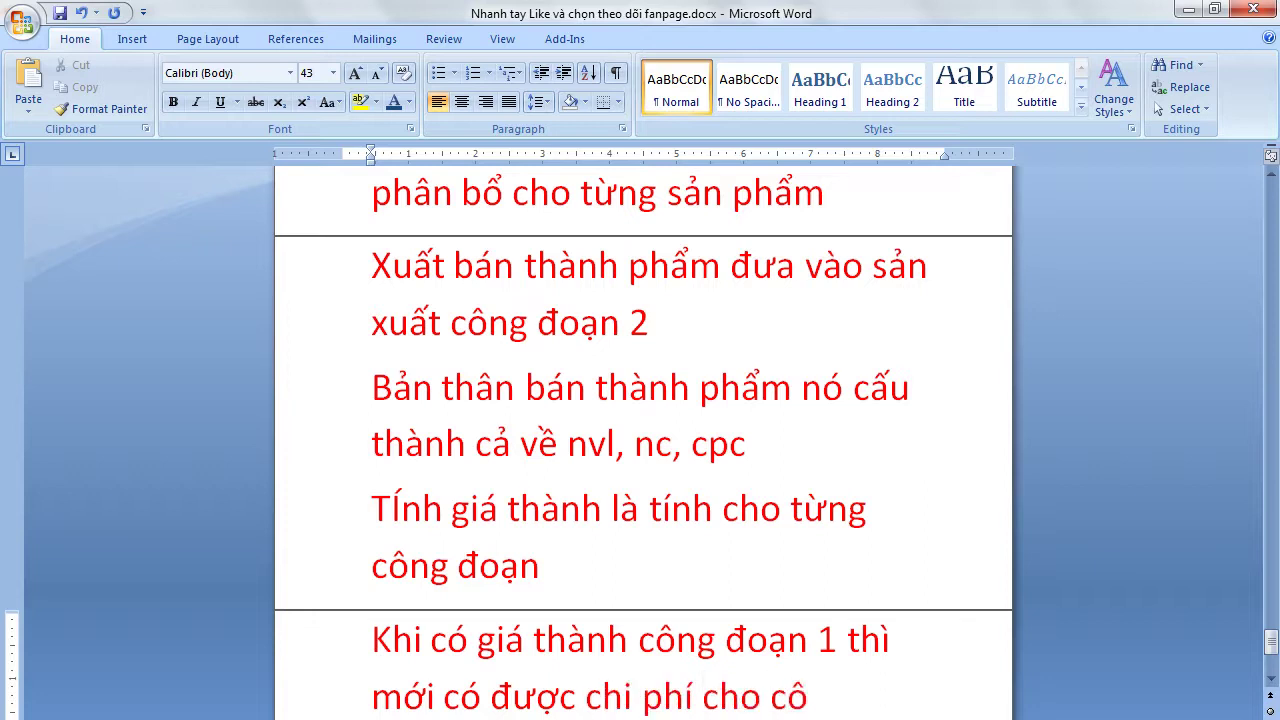
key("BackSpace")
key("BackSpace")
key("BackSpace")
type("ạn 2")
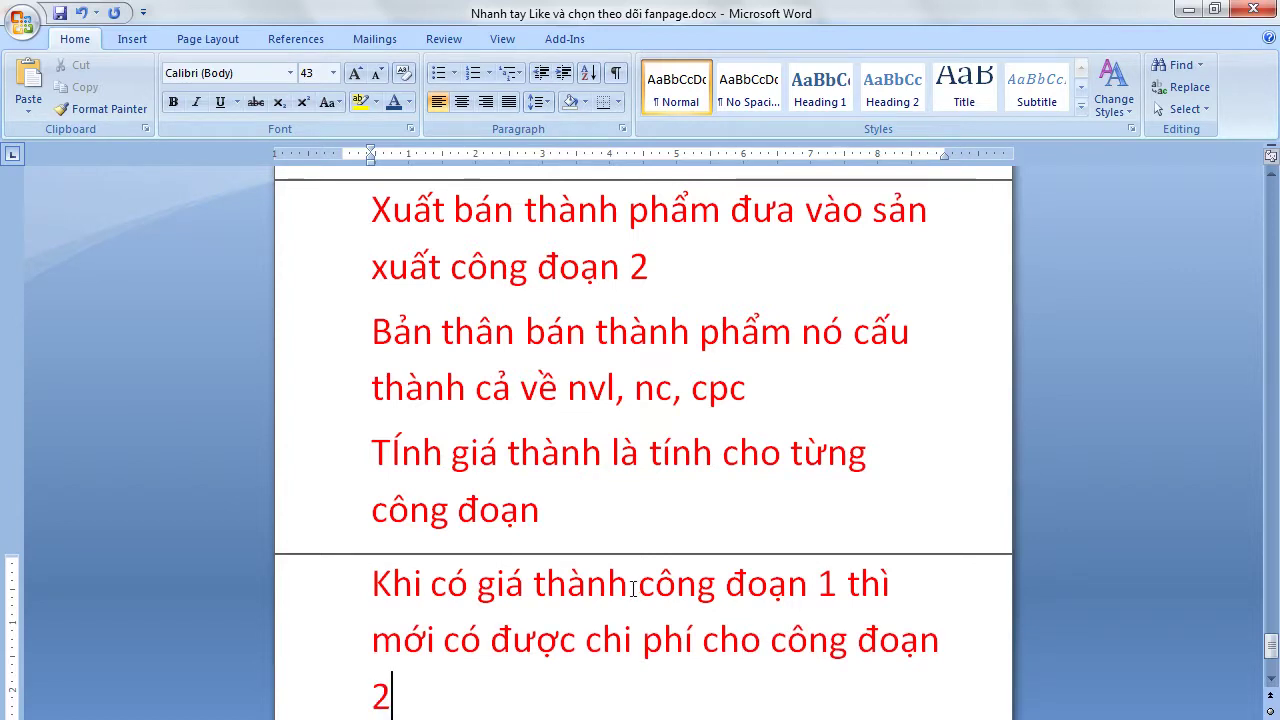
Switch back to the TOTALSOFT.NET Tính giá thành form and set the costing period to Quý I.
left_click_drag(376, 588, 392, 696)
mouse_move(522, 719)
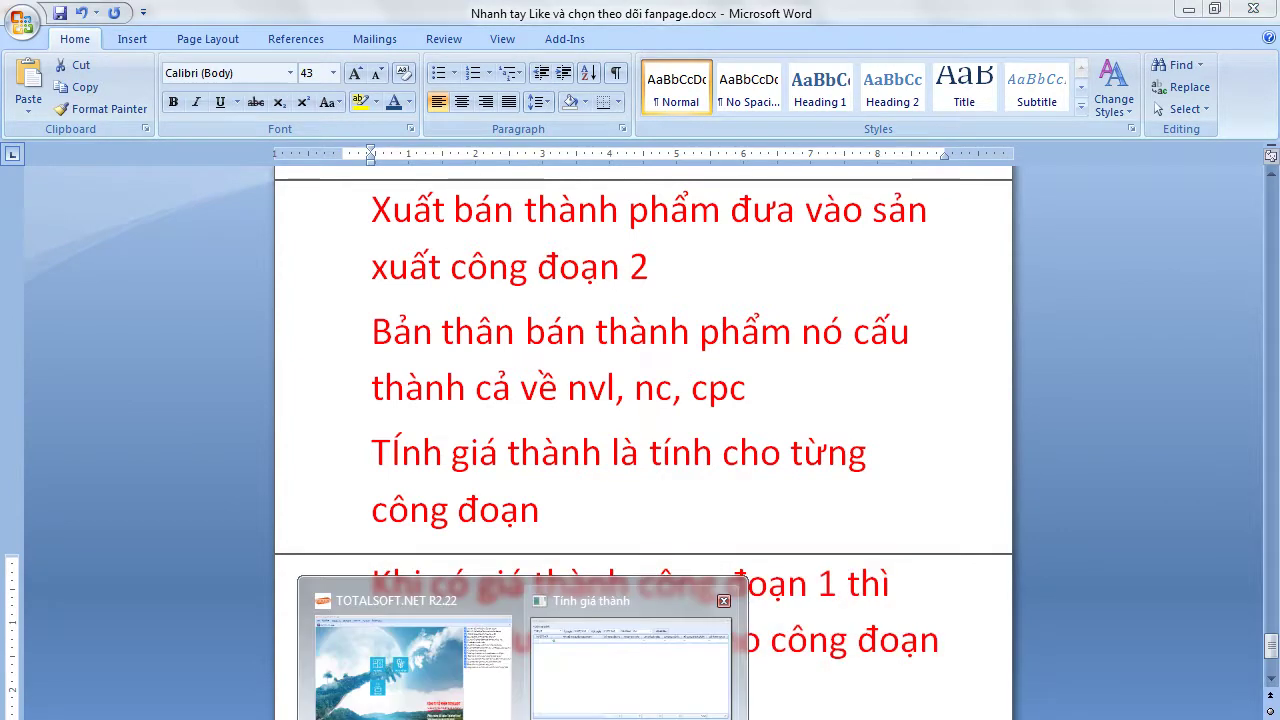
left_click(597, 657)
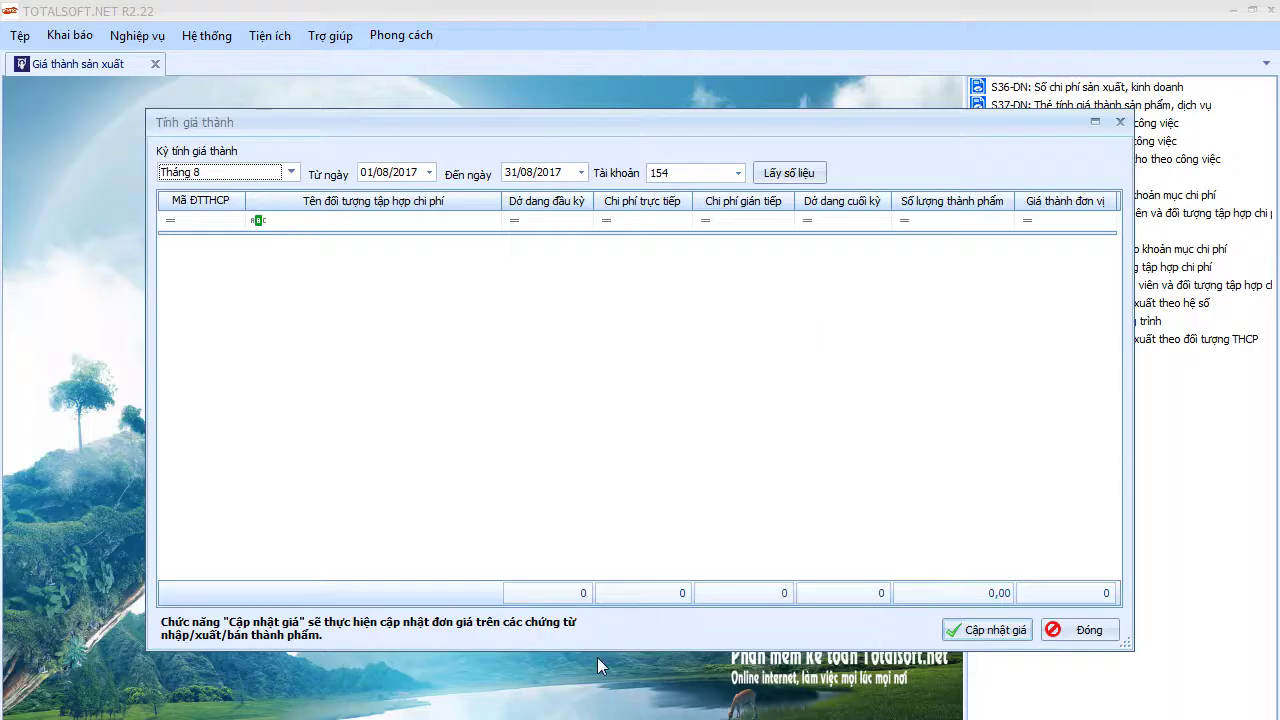
left_click(290, 172)
left_click_drag(288, 222, 287, 258)
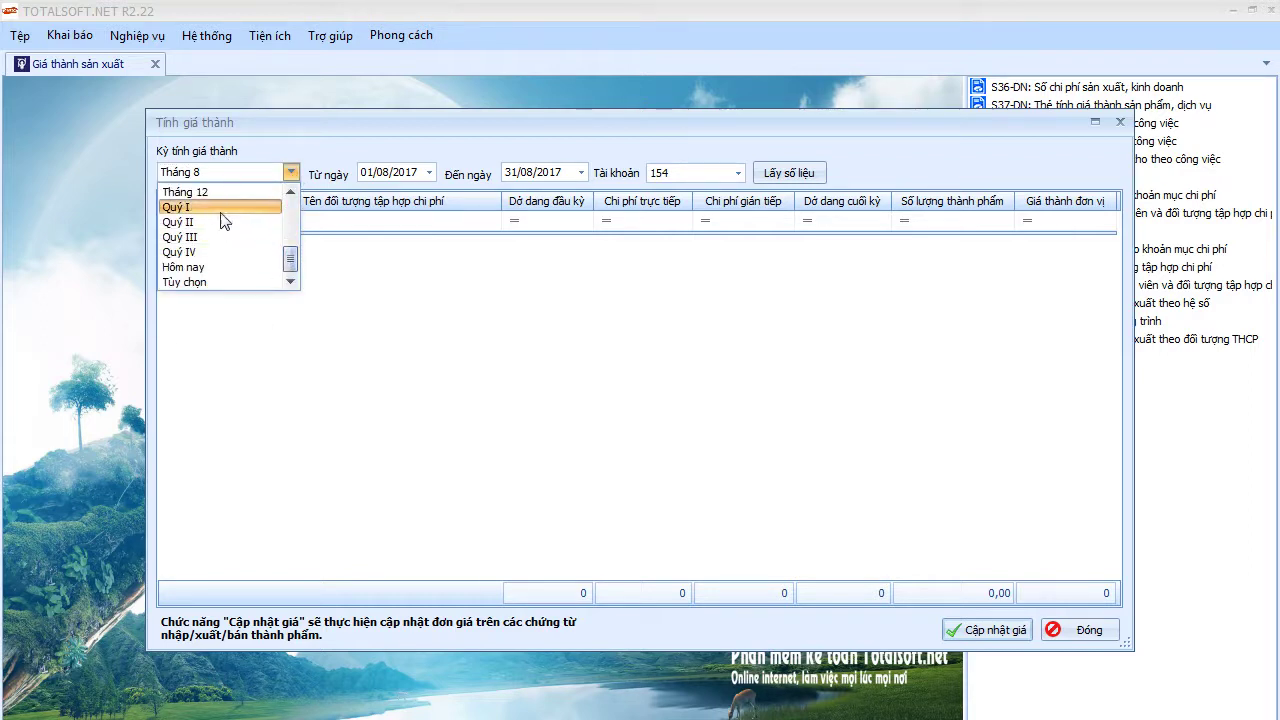
left_click(180, 206)
Set the costing account to 1541 and load its cost data.
left_click(738, 173)
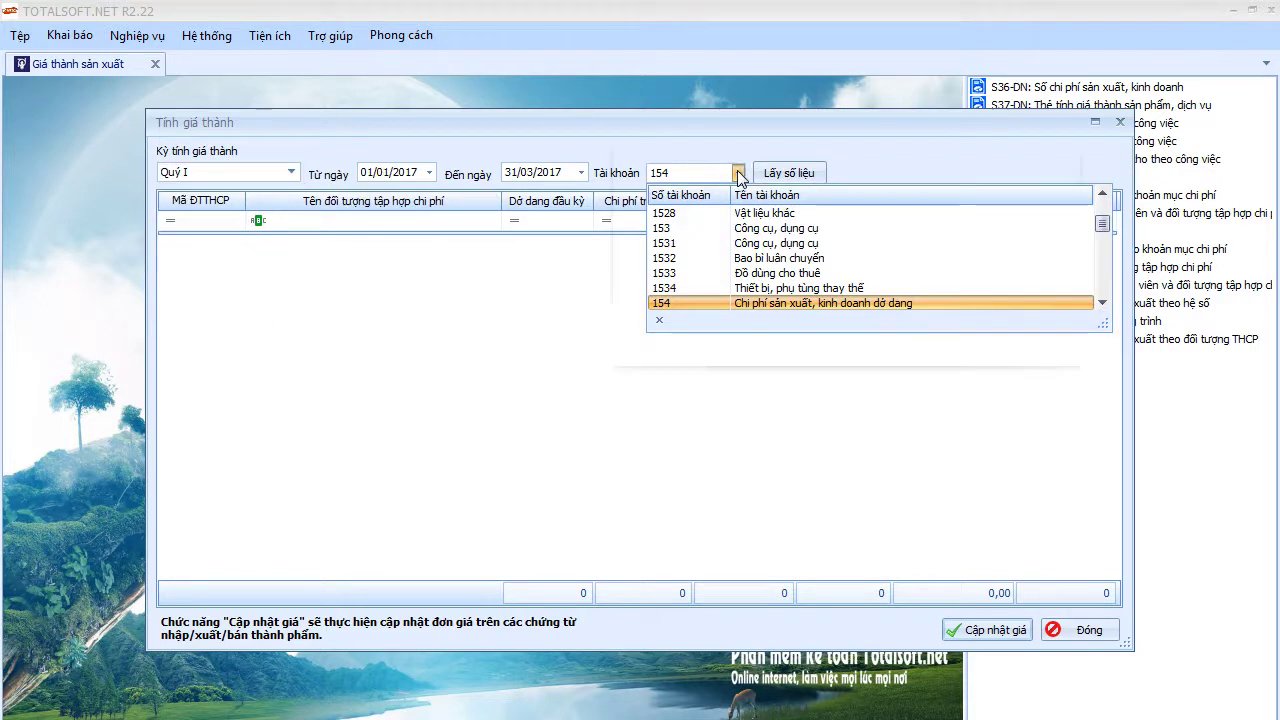
scroll(694, 295, "down", 1)
left_click(694, 273)
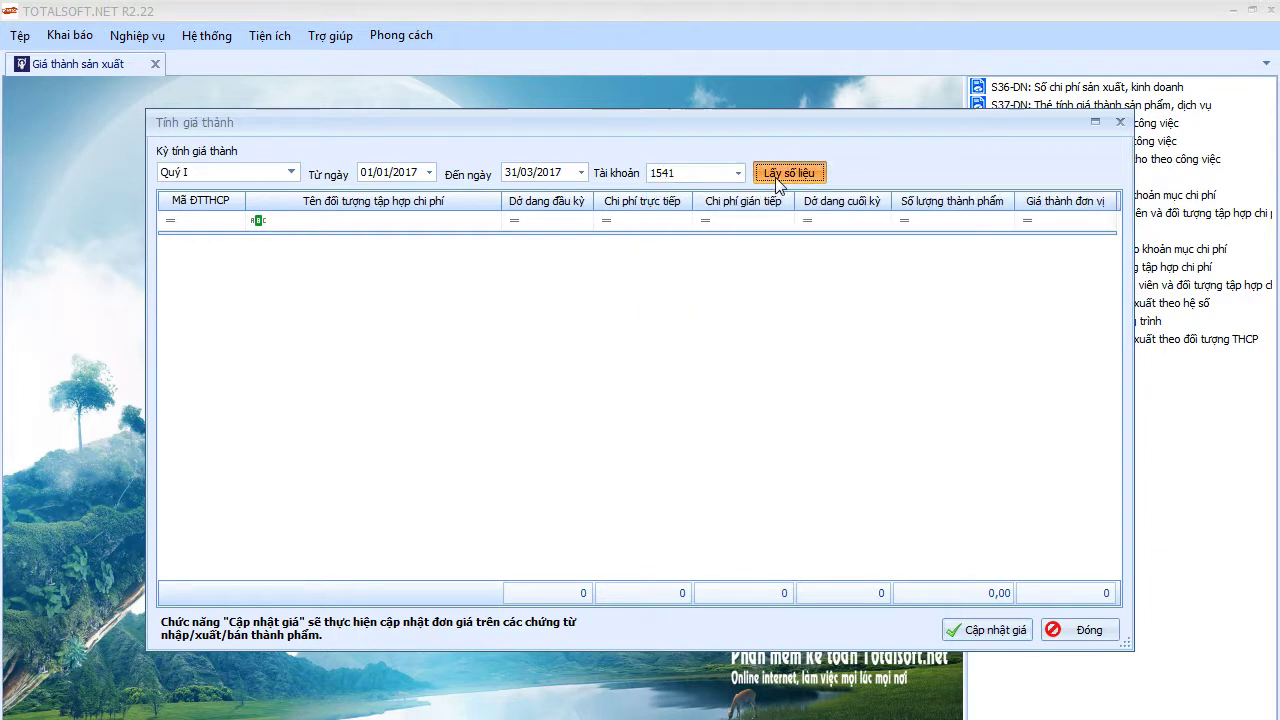
left_click(789, 173)
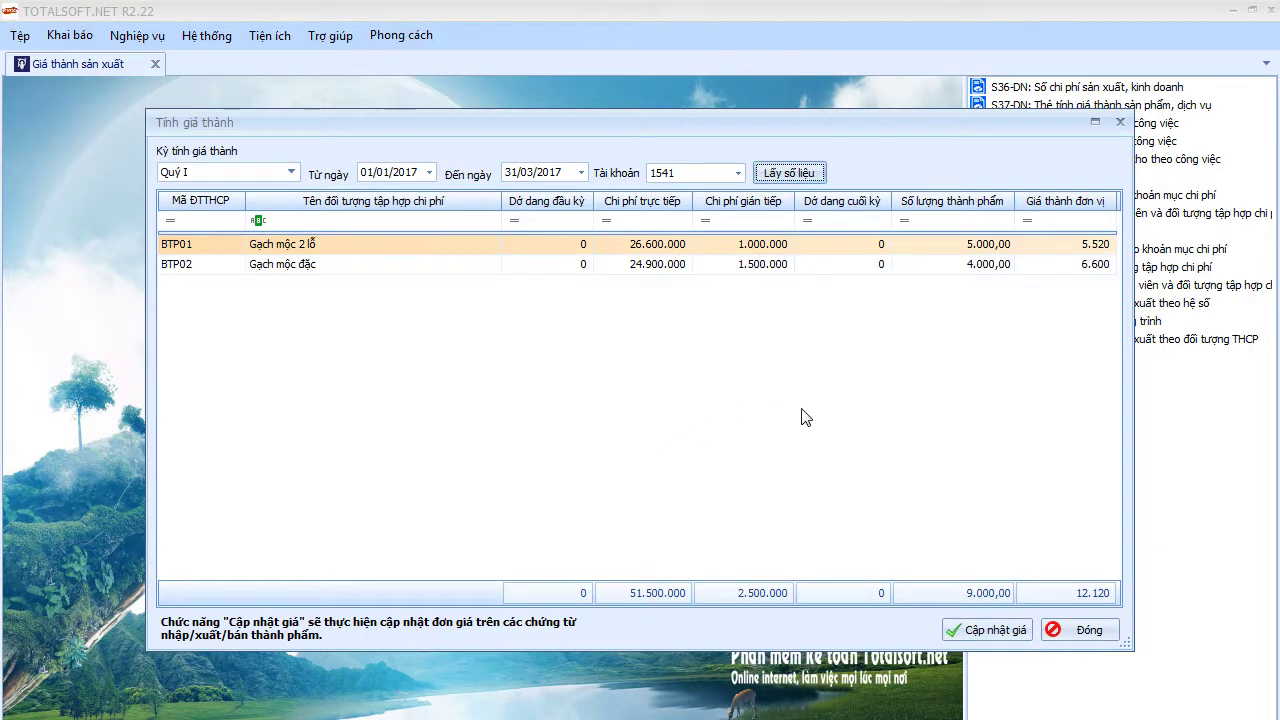
Update the unit costs of BTP01 and BTP02 on the stock vouchers and finish the cost calculation.
left_click(1090, 246)
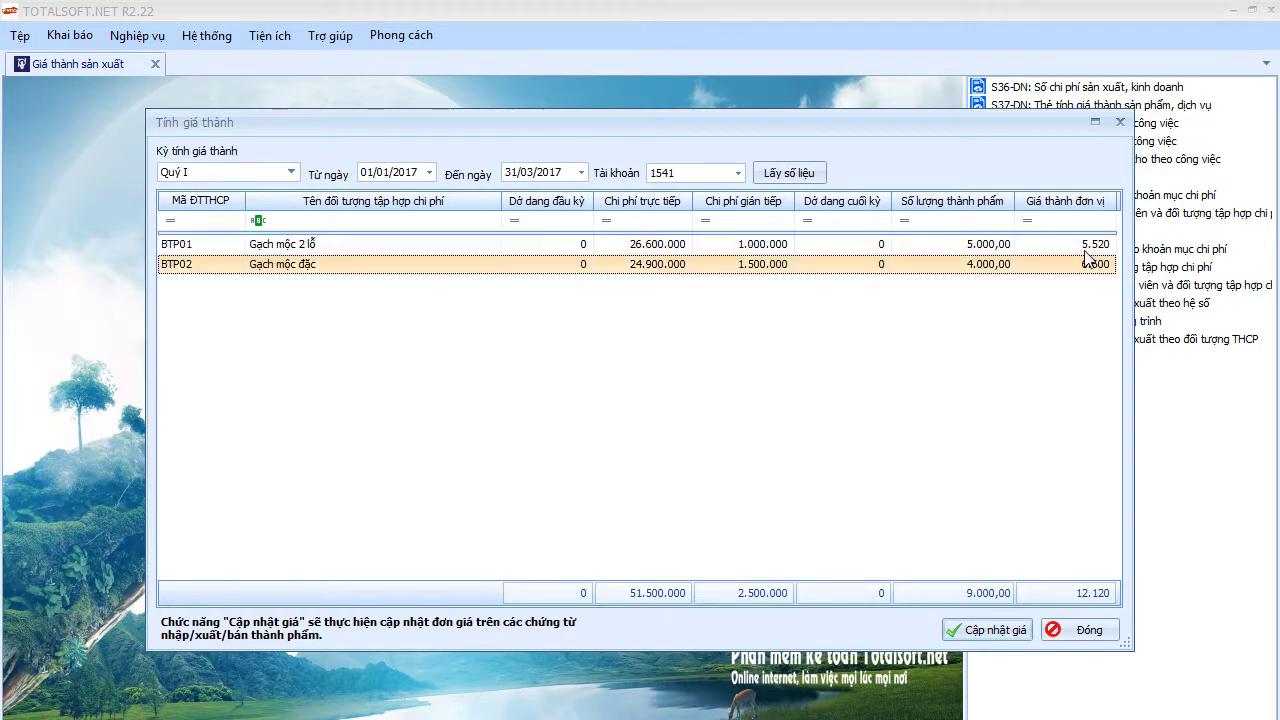
left_click(986, 632)
left_click(750, 460)
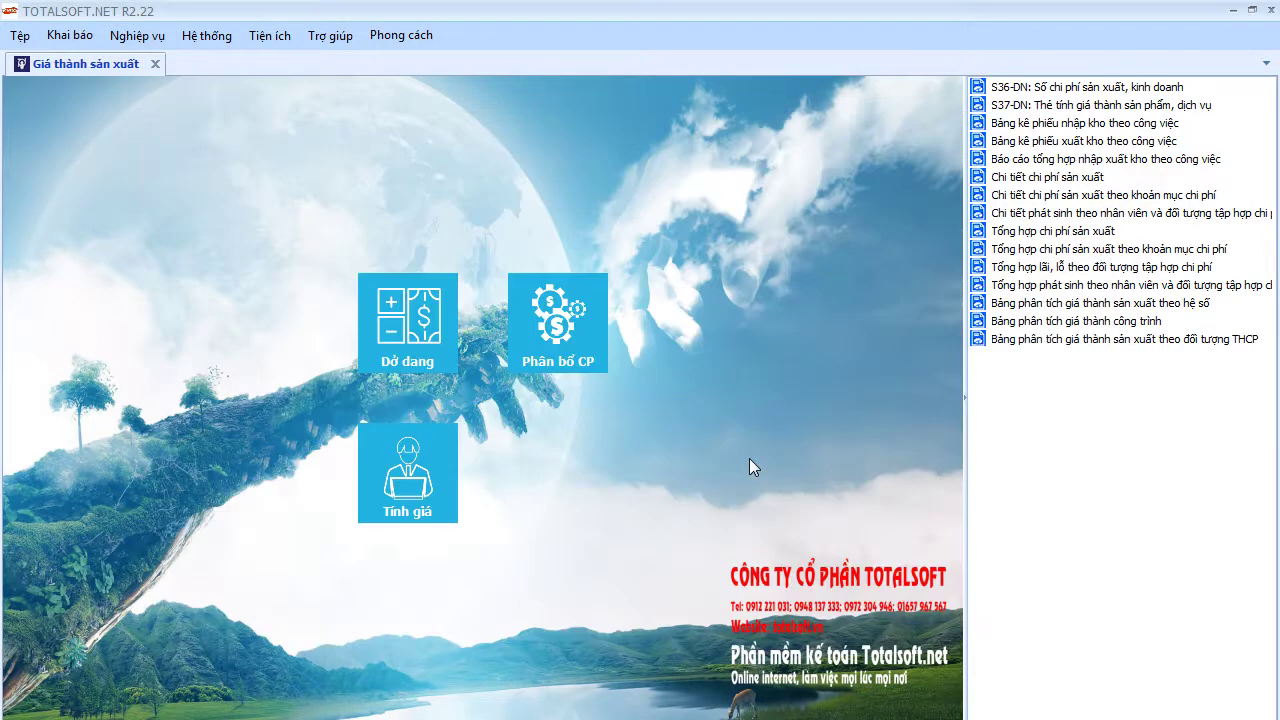
Open the warehouse receipt dated 25/02/2017 from the Kho module's Nhập kho list.
left_click(152, 65)
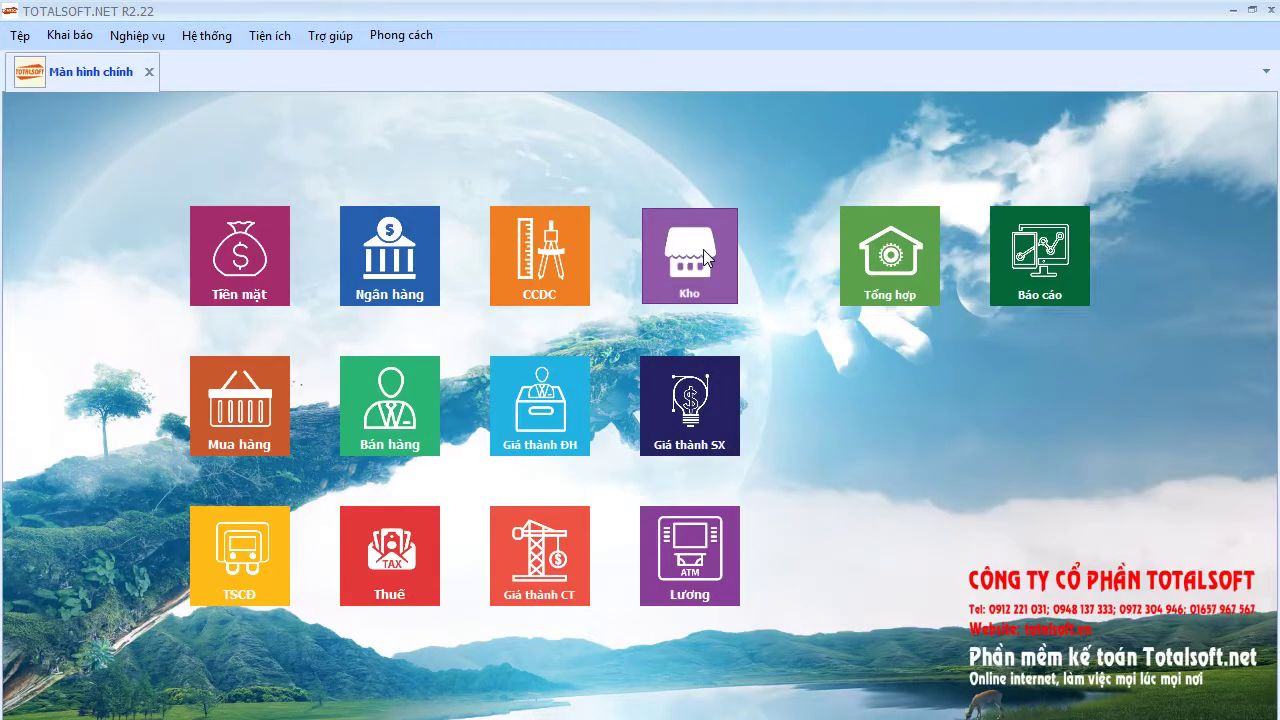
left_click(706, 258)
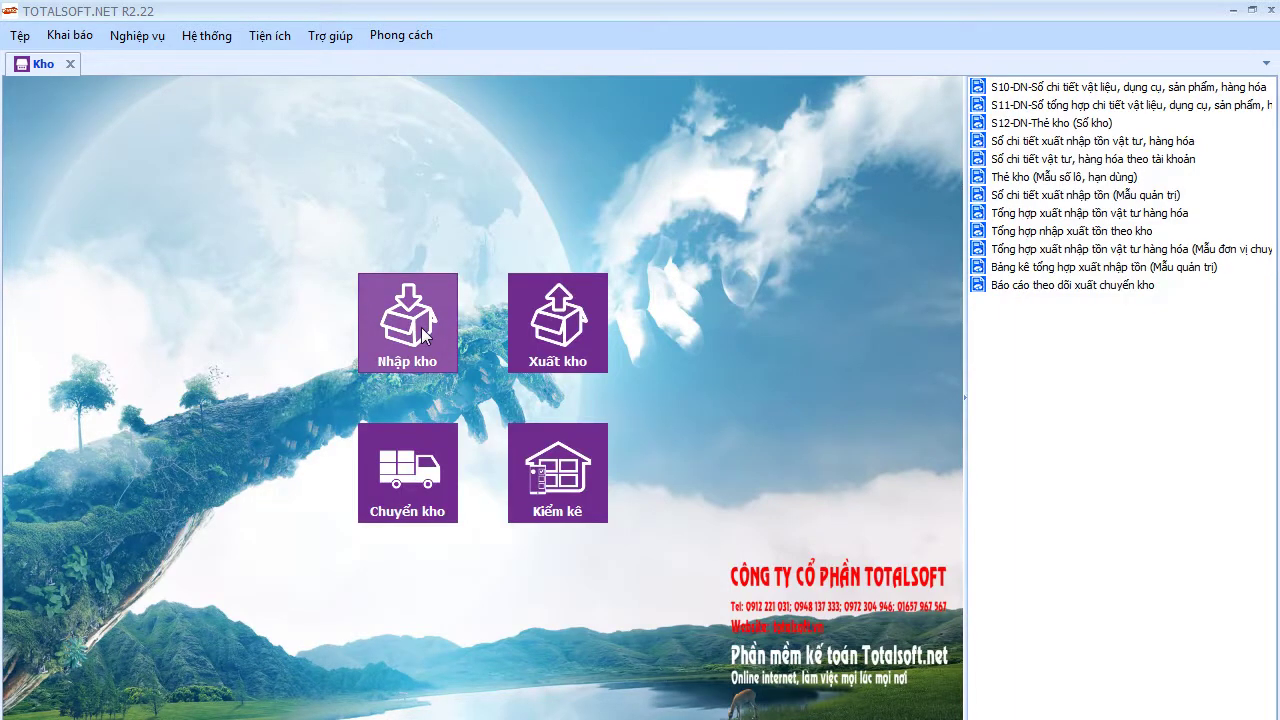
left_click(421, 327)
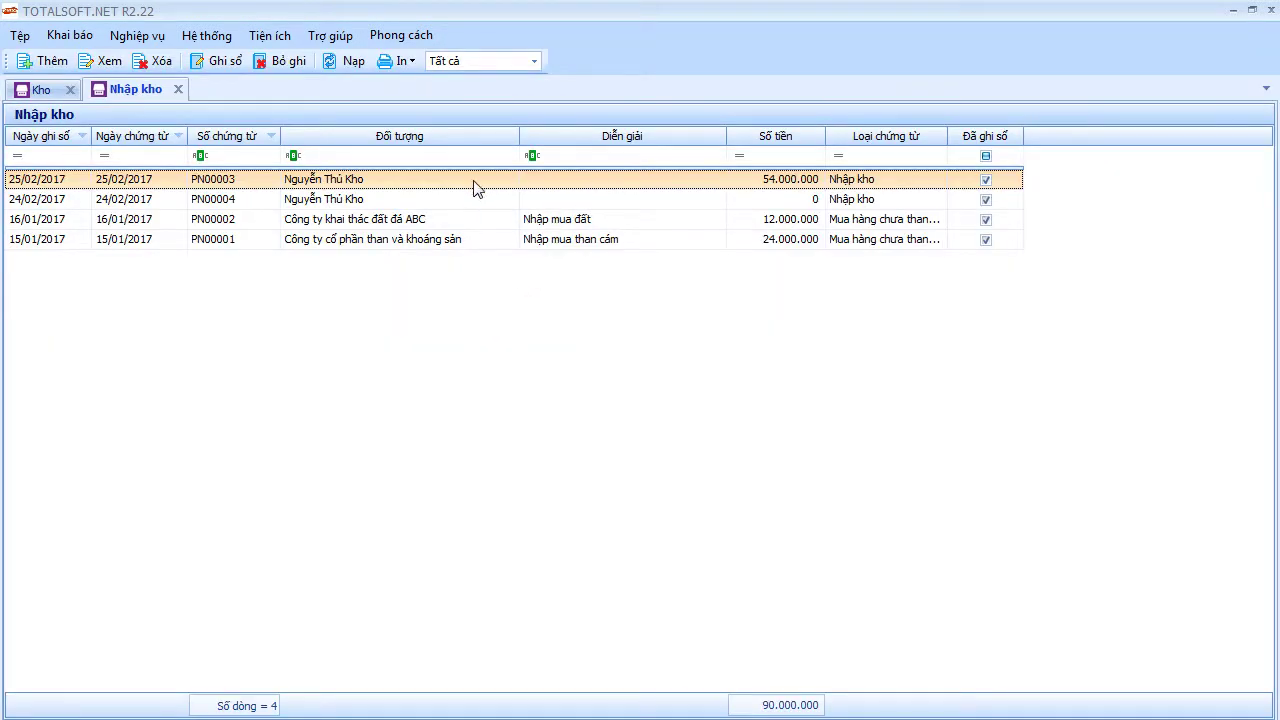
double_click(375, 180)
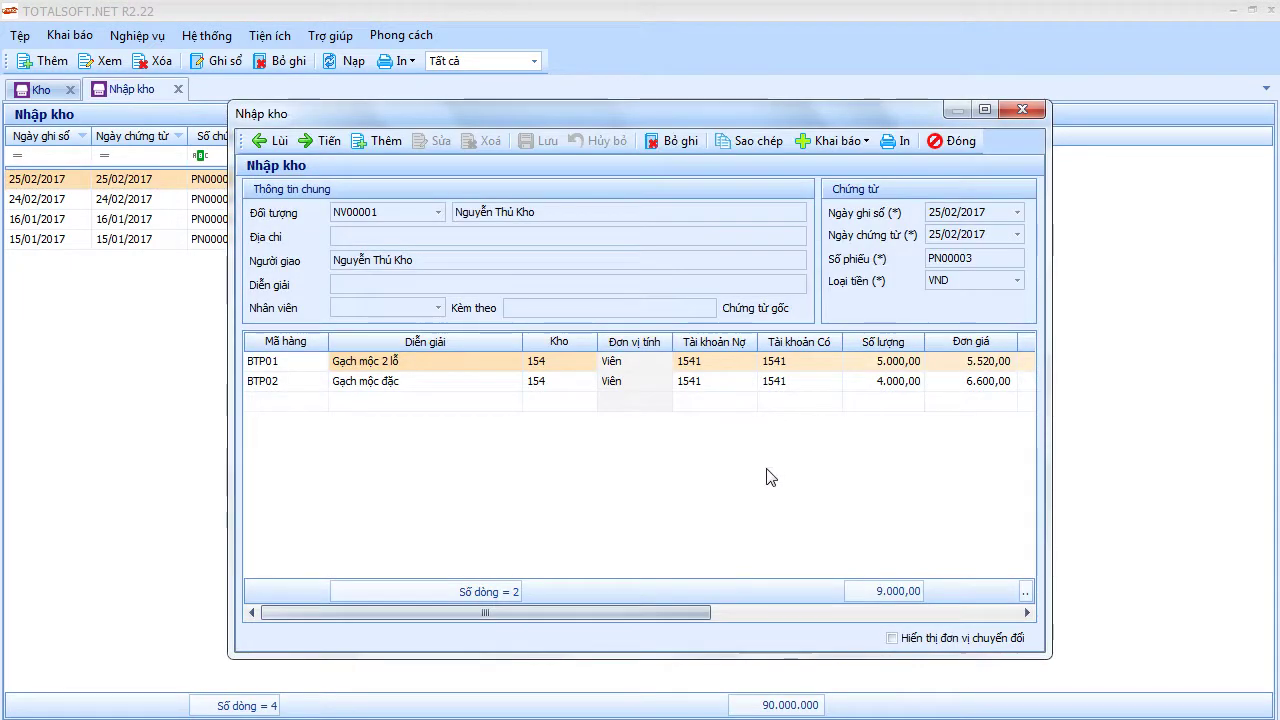
Examine the unit prices and remaining columns of the BTP01 and BTP02 lines, then close the receipt and the receipt list.
left_click_drag(656, 609, 964, 616)
left_click_drag(851, 612, 488, 613)
left_click(940, 142)
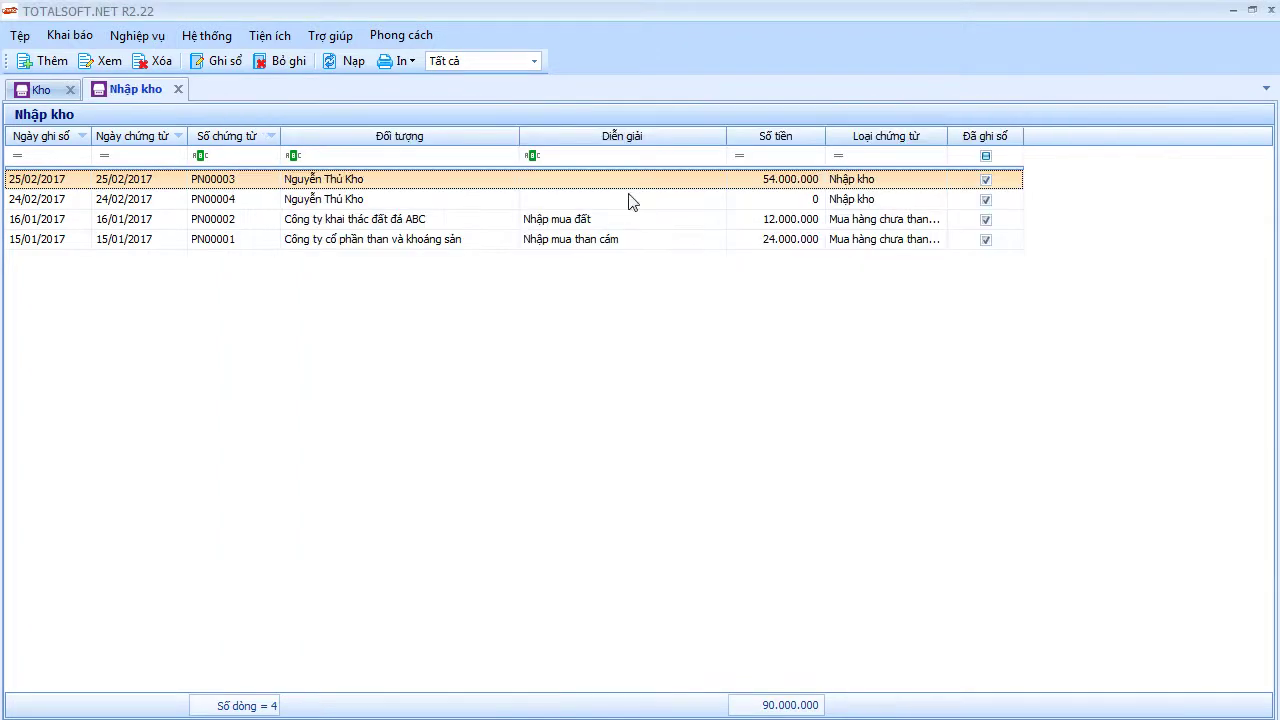
left_click(178, 90)
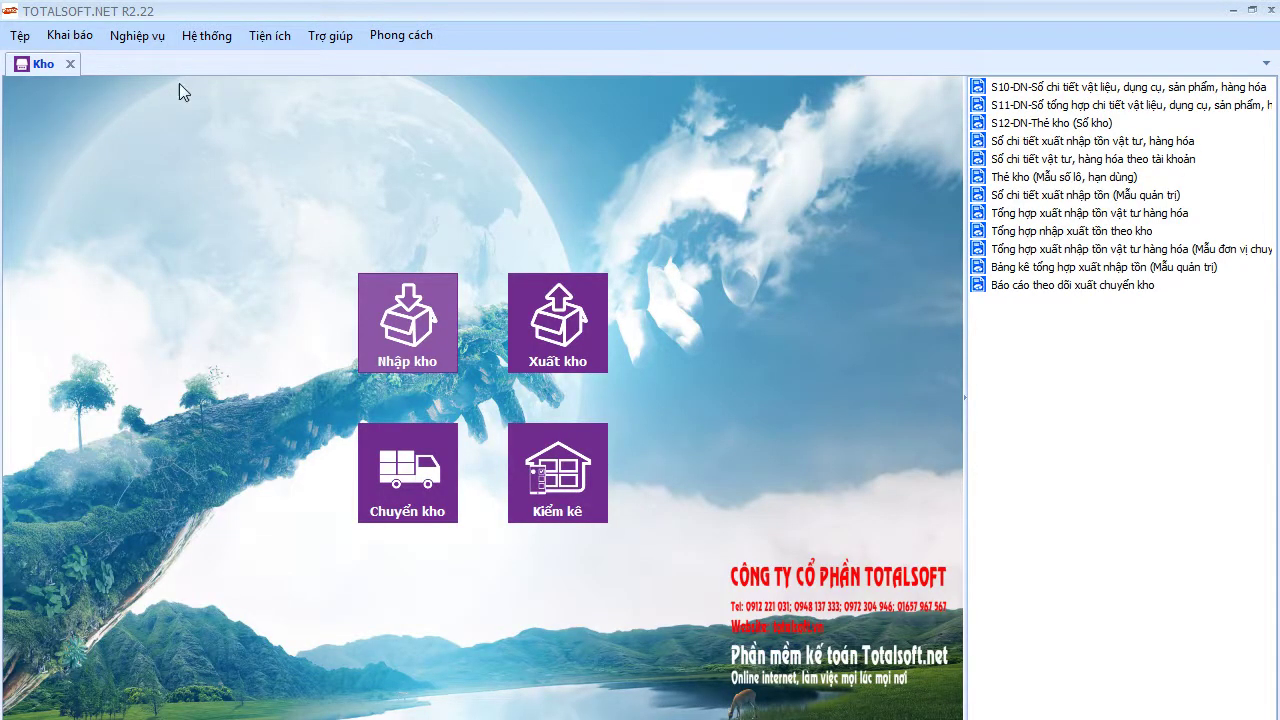
left_click(137, 35)
mouse_move(178, 156)
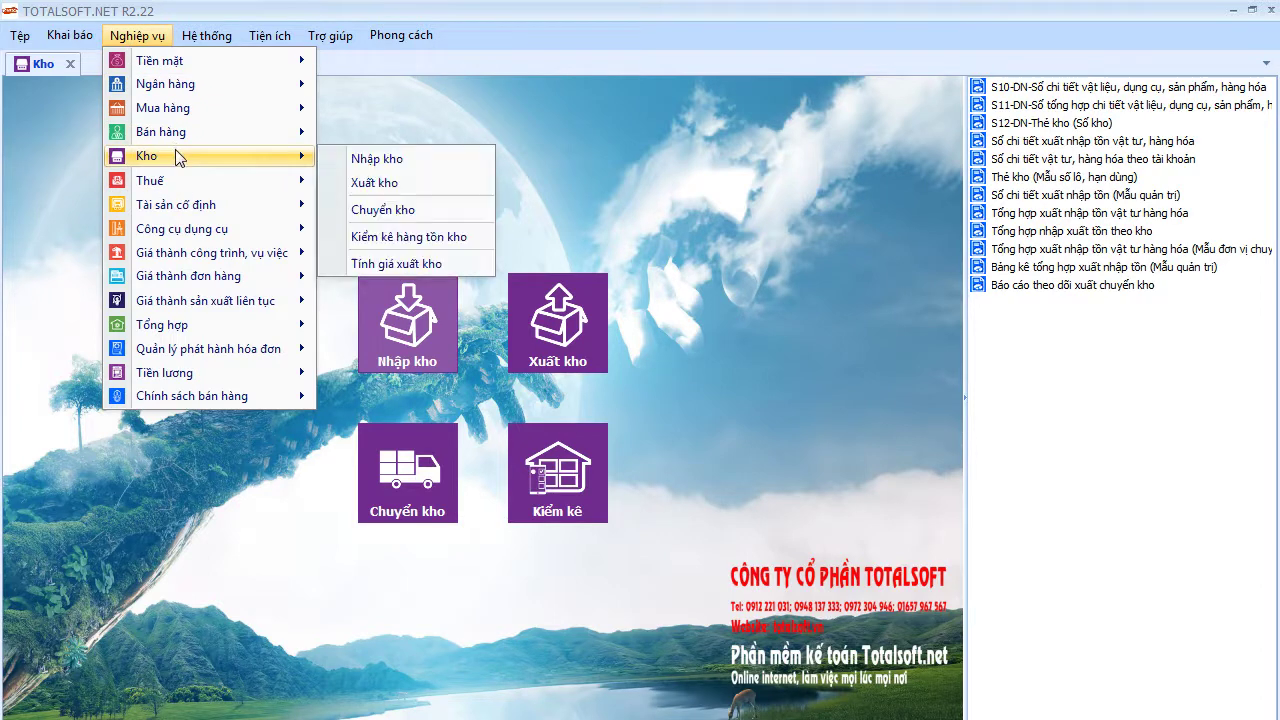
left_click(422, 263)
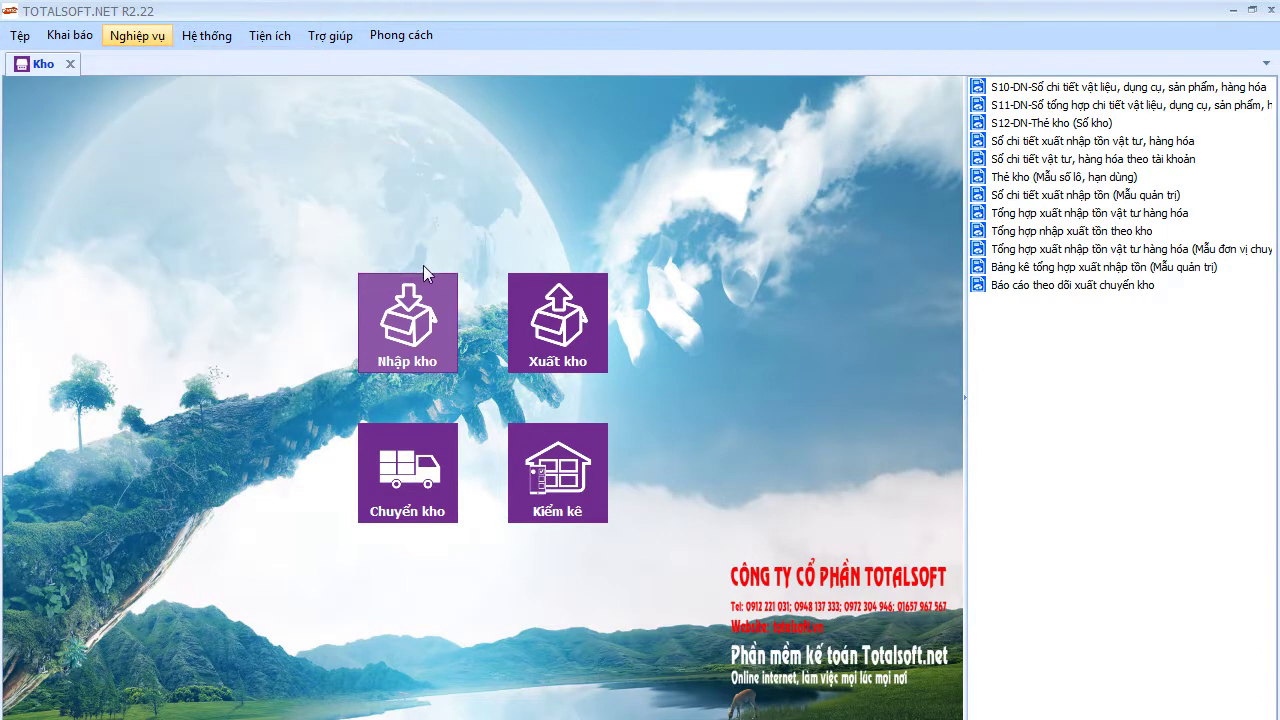
left_click(786, 477)
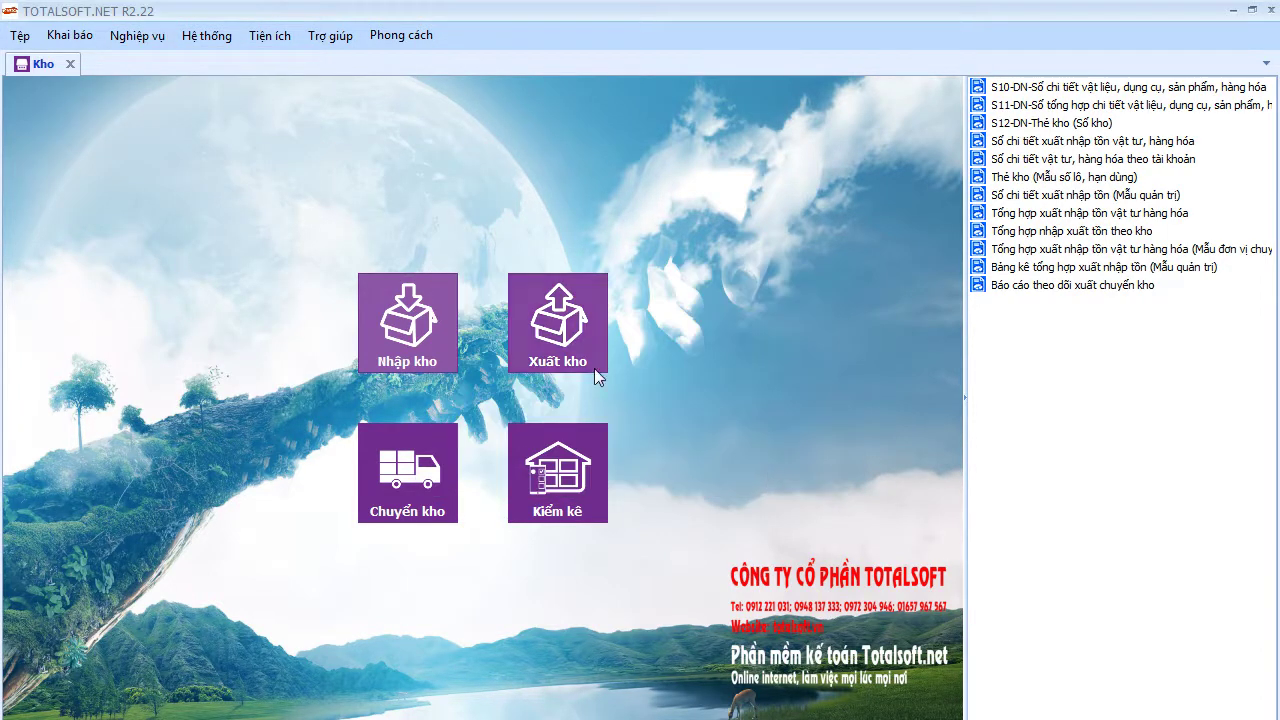
Open the stock issue voucher dated 22/02/2017 from Xuất kho, examine the unit costs and amounts of BTP01 and BTP02, and close it.
left_click(580, 362)
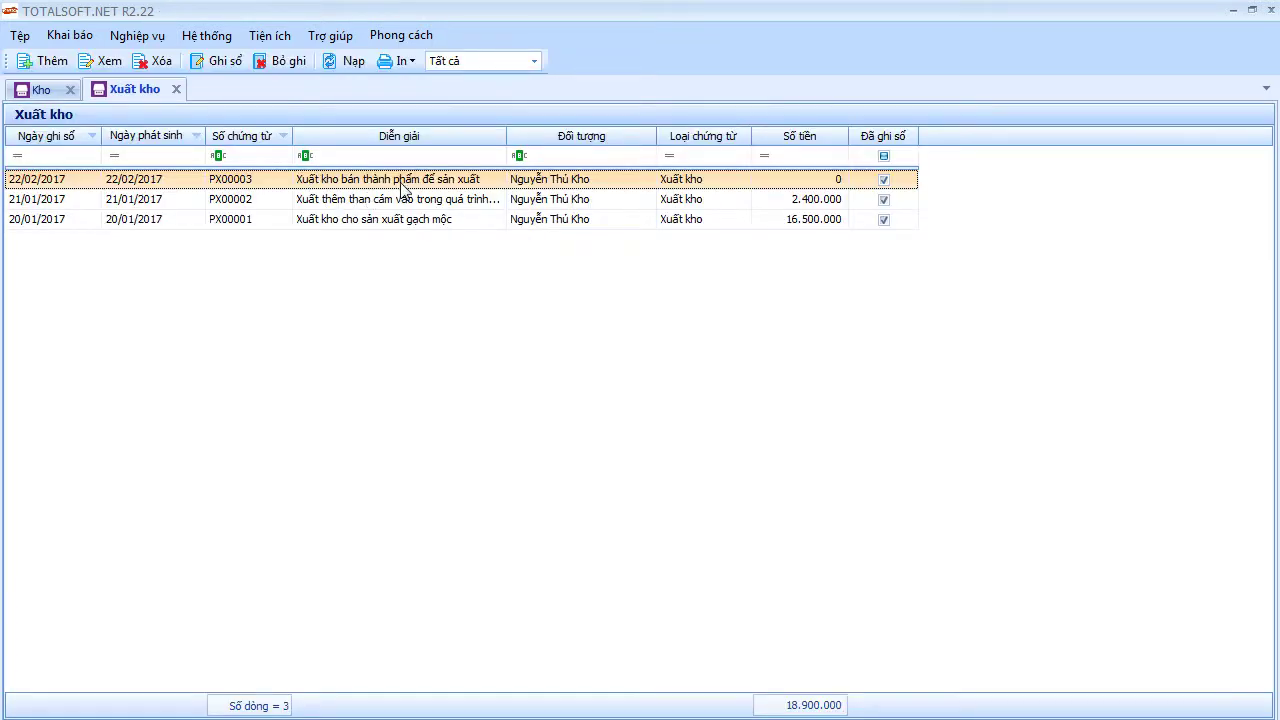
double_click(400, 185)
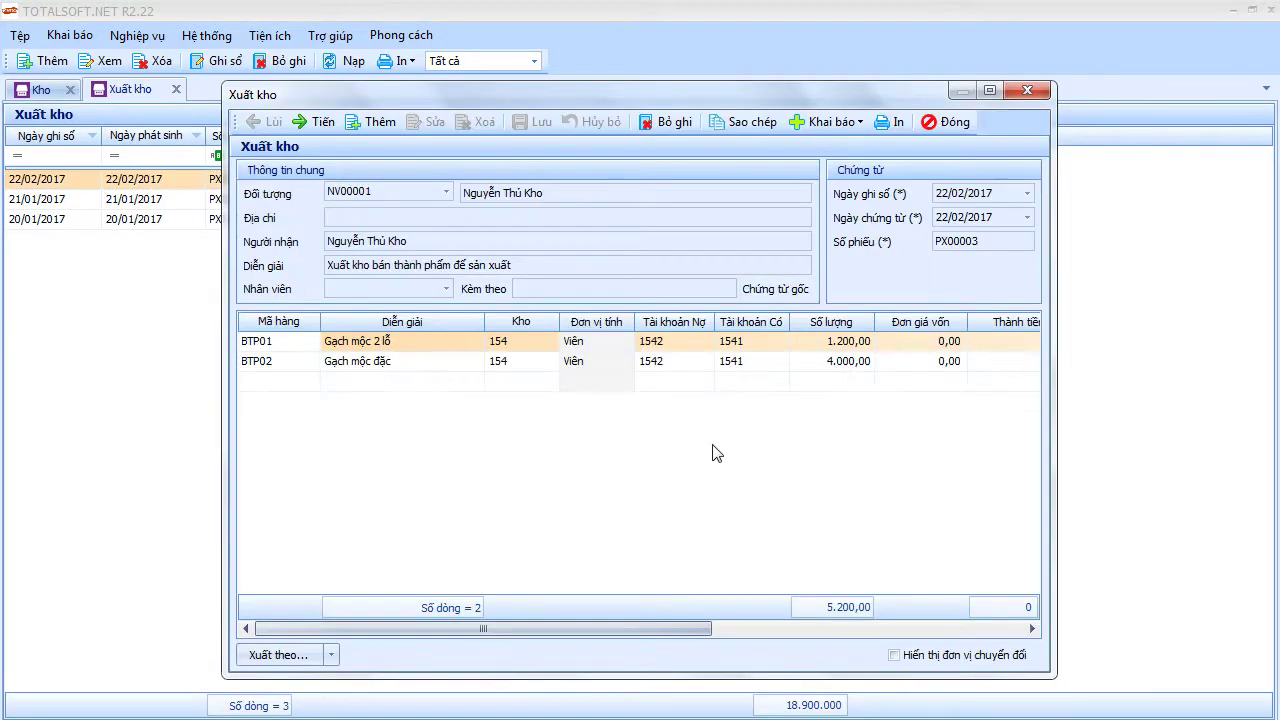
mouse_move(642, 625)
left_mouse_down()
mouse_move(867, 628)
mouse_move(645, 627)
left_mouse_up()
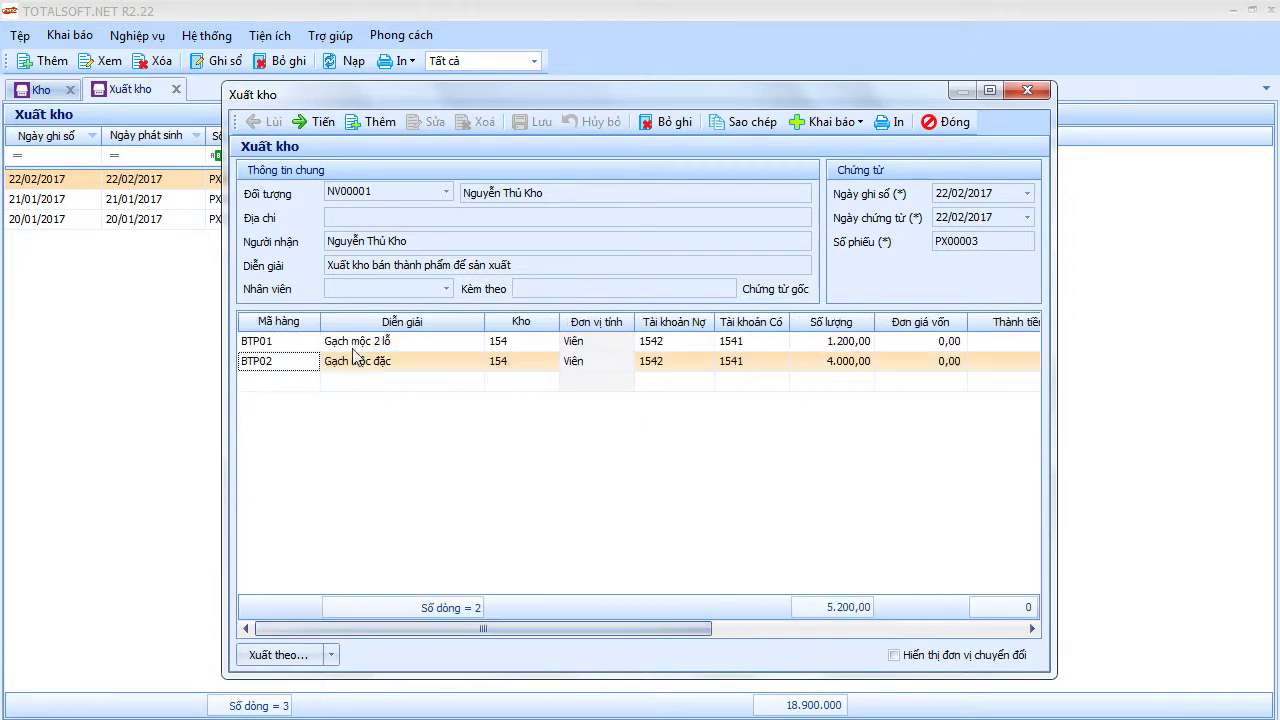
left_click_drag(496, 624, 663, 628)
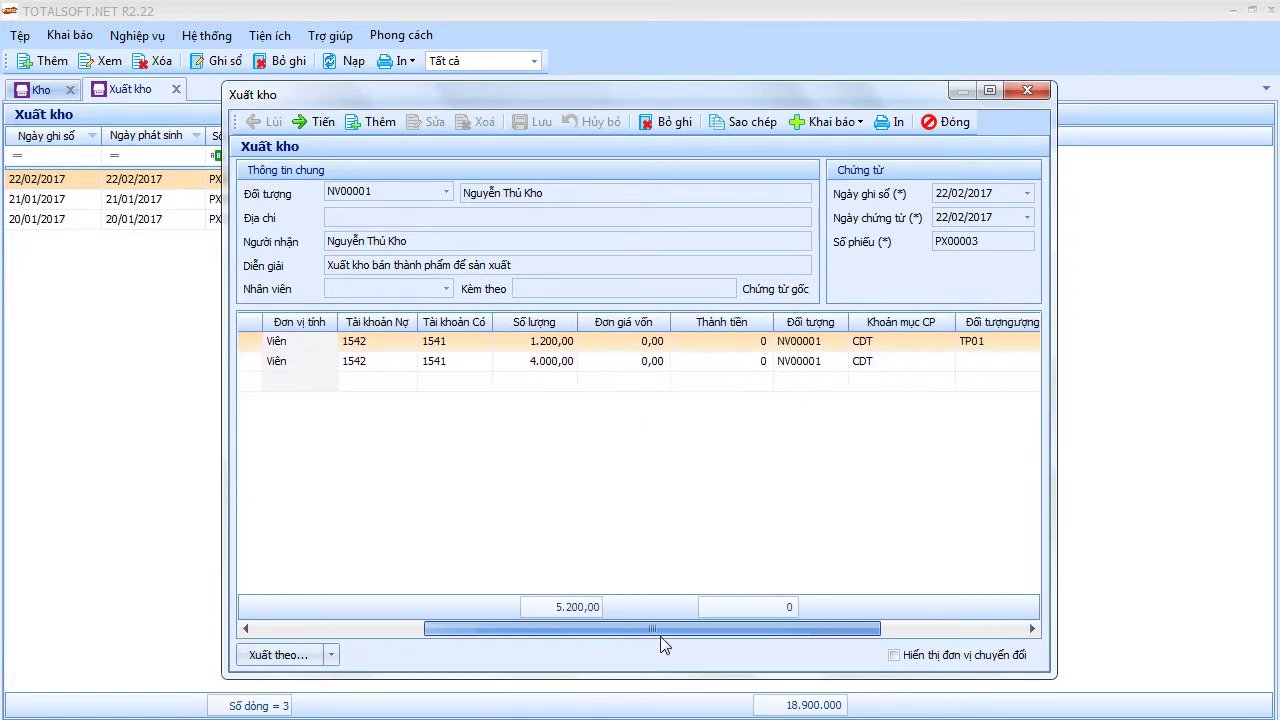
left_click(612, 341)
left_click(616, 362)
left_click(690, 364)
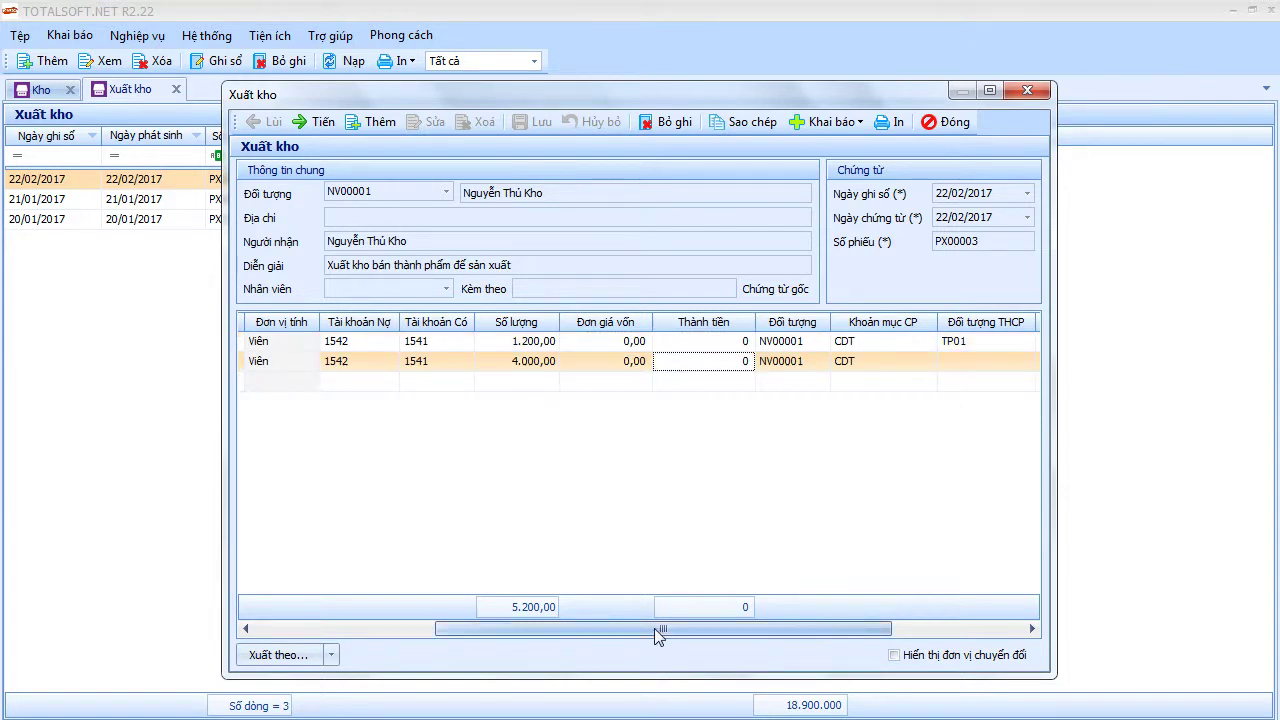
left_click_drag(654, 628, 474, 628)
left_click(945, 122)
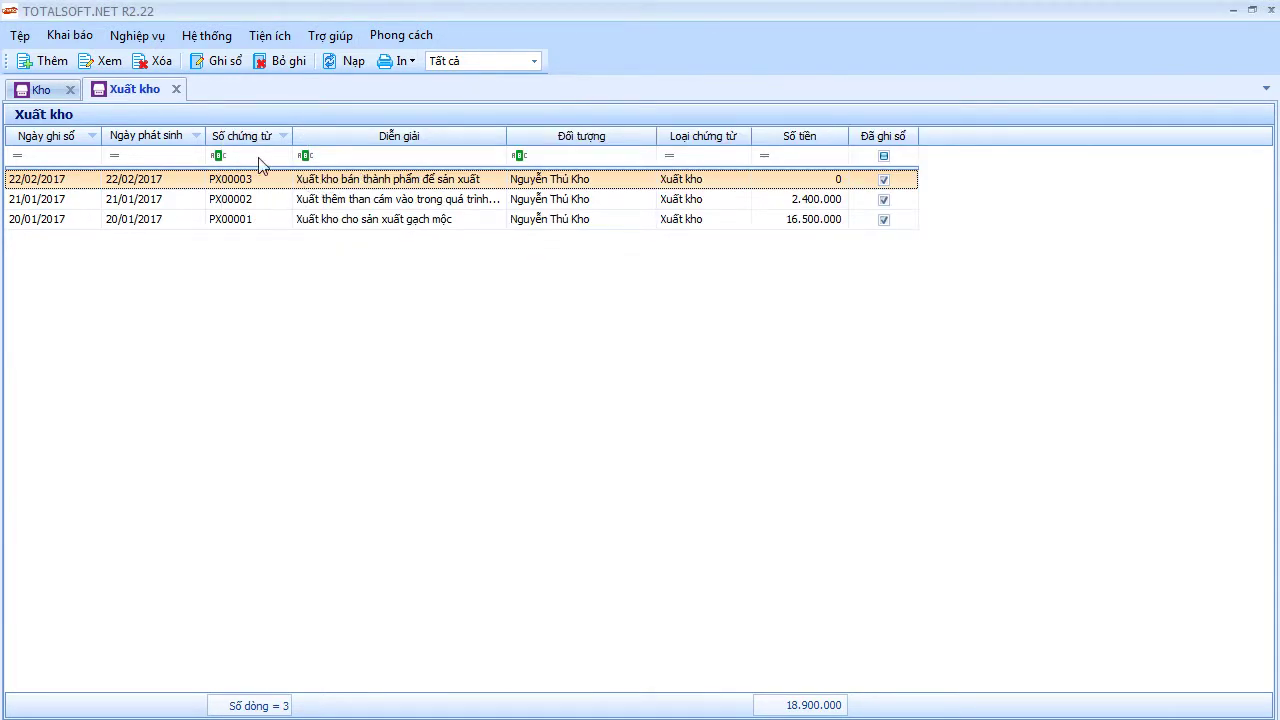
Calculate the stock issue prices of all items for Quý I, and close the issue list and the Kho module.
left_click(153, 40)
mouse_move(194, 160)
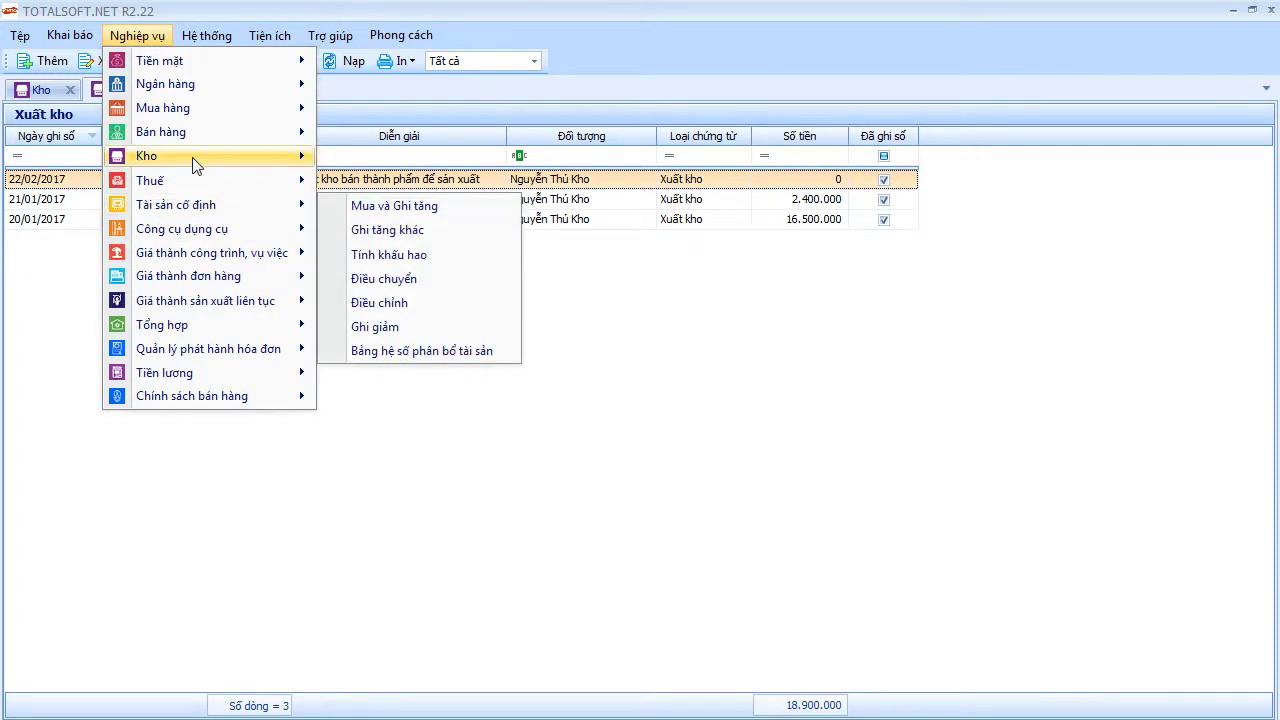
left_click(410, 264)
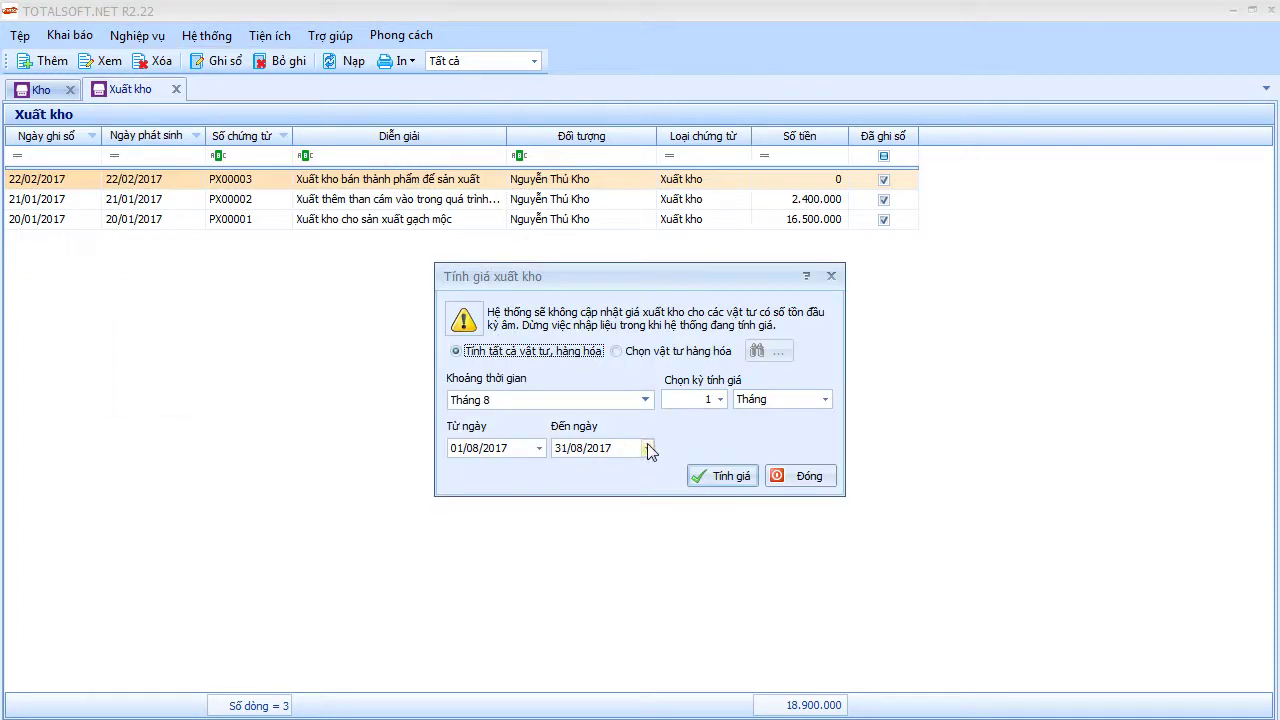
left_click(645, 400)
scroll(560, 460, "down", 4)
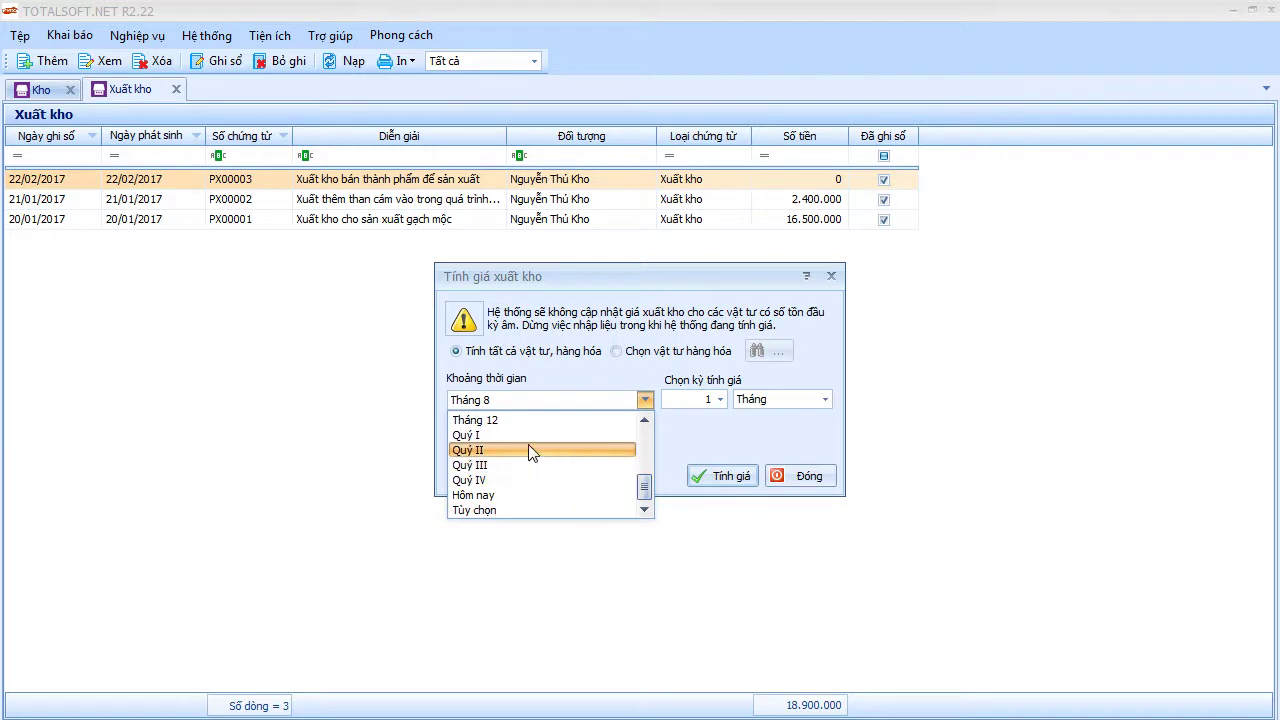
left_click(560, 433)
left_click(700, 476)
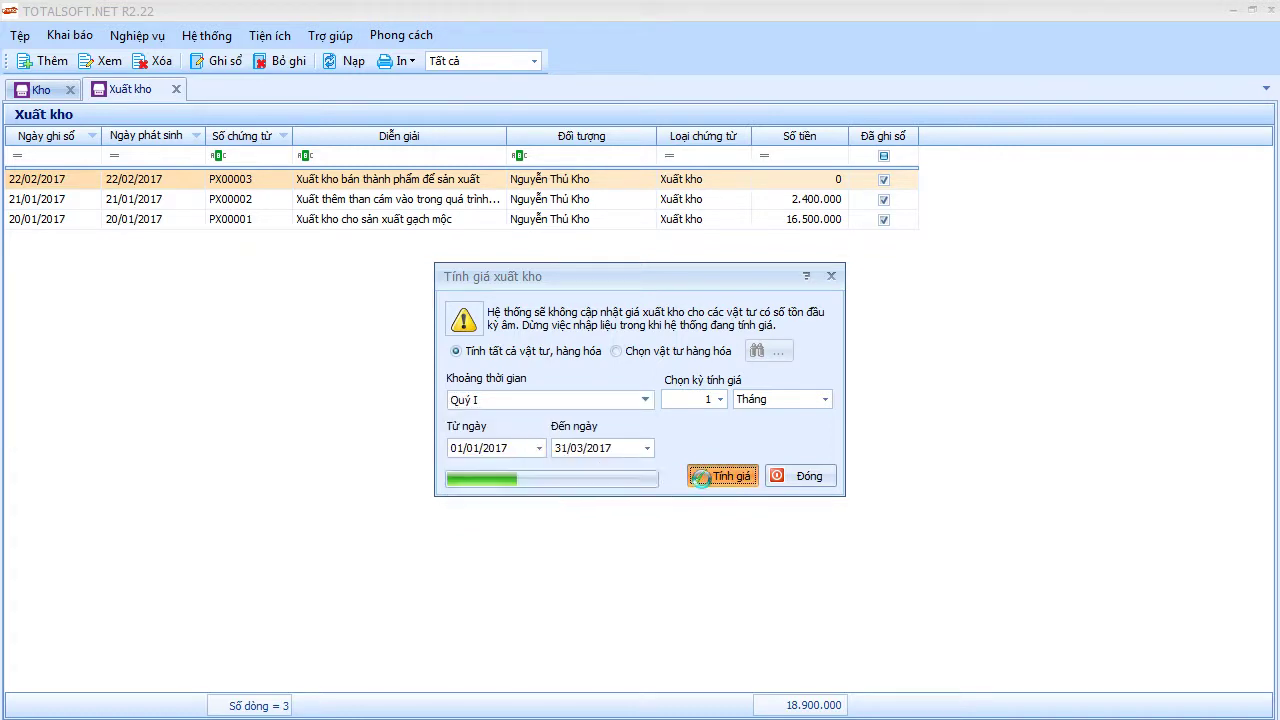
left_click(720, 457)
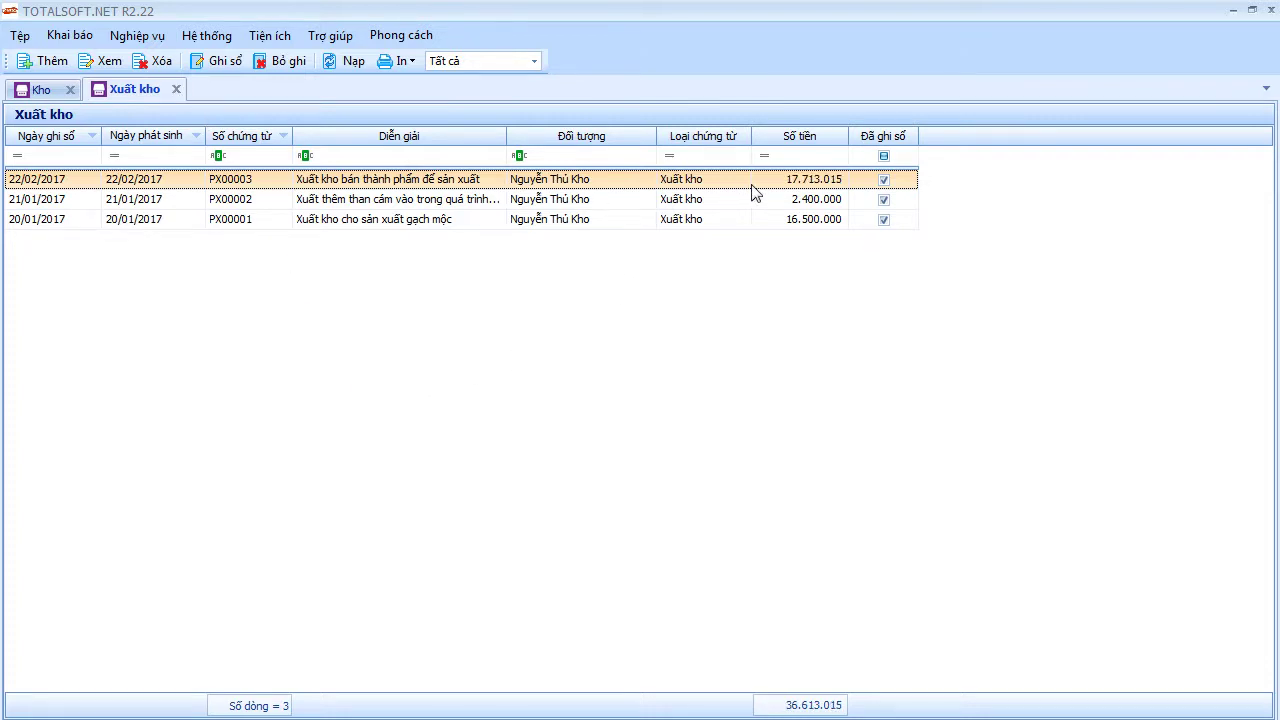
left_click(176, 89)
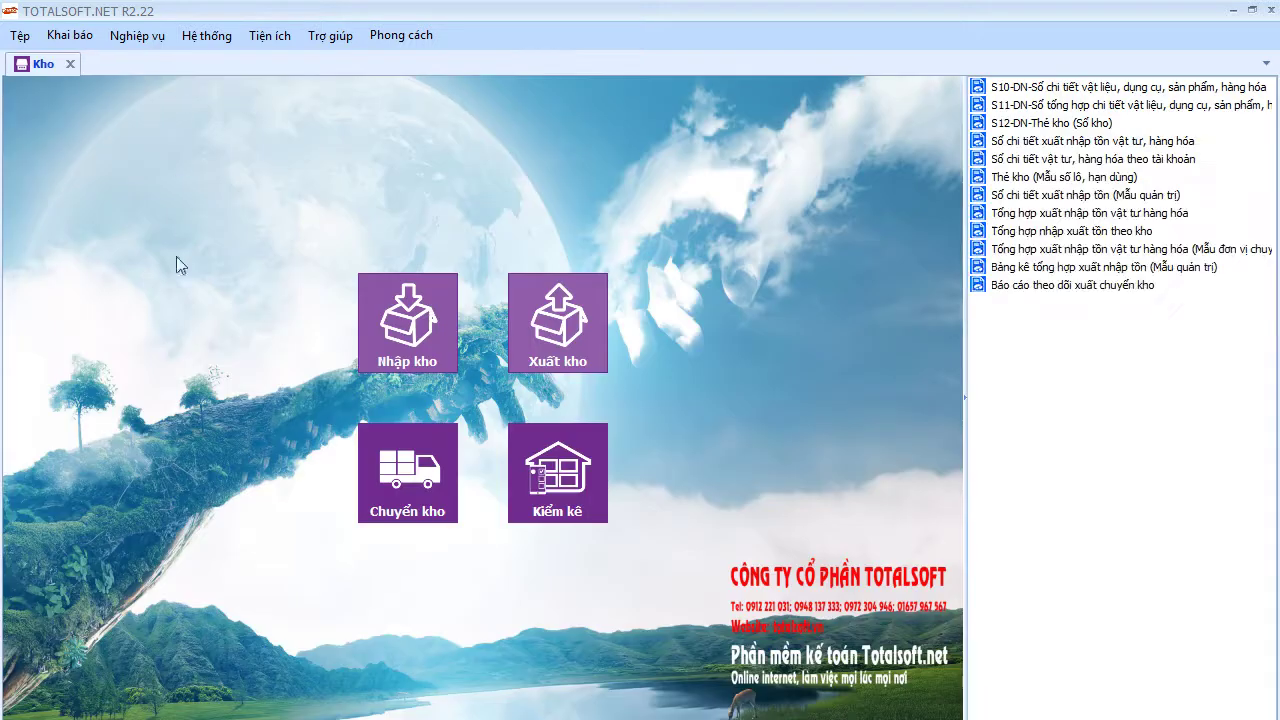
left_click(69, 65)
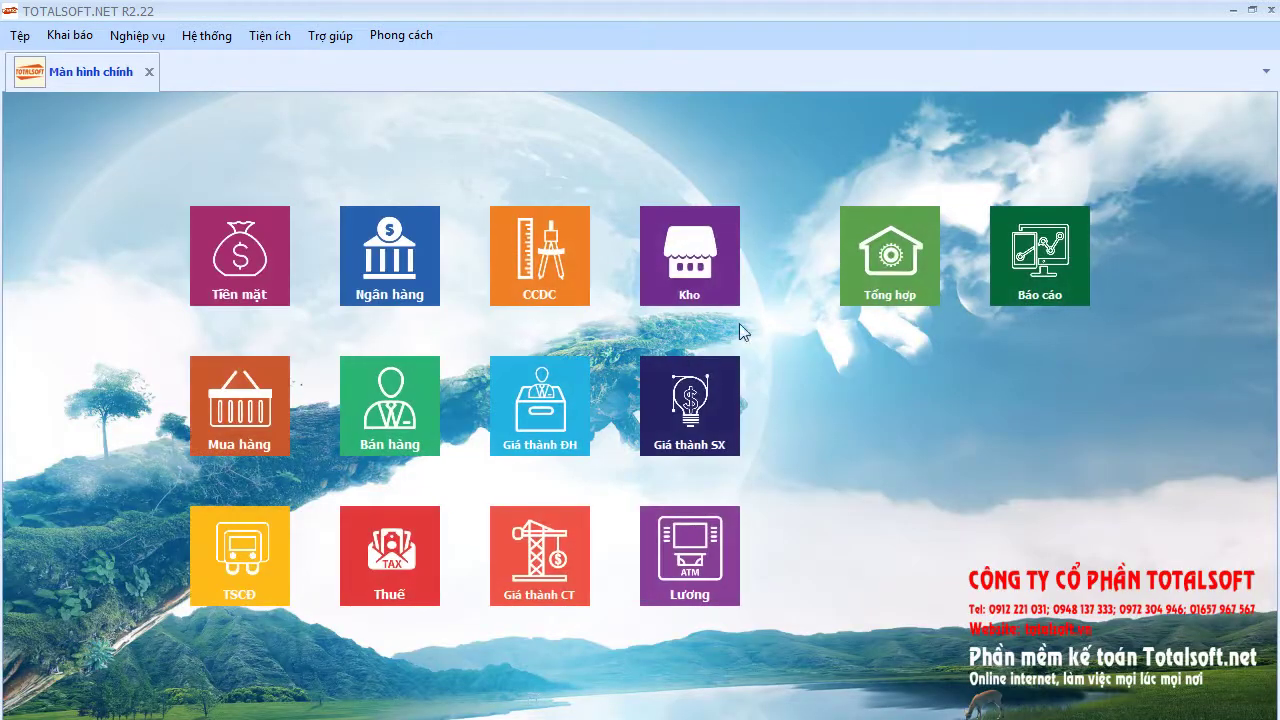
View the Giá thành SX report Bảng phân tích giá thành sản xuất theo đối tượng THCP for Quý I and account 154, and close it.
left_click(726, 440)
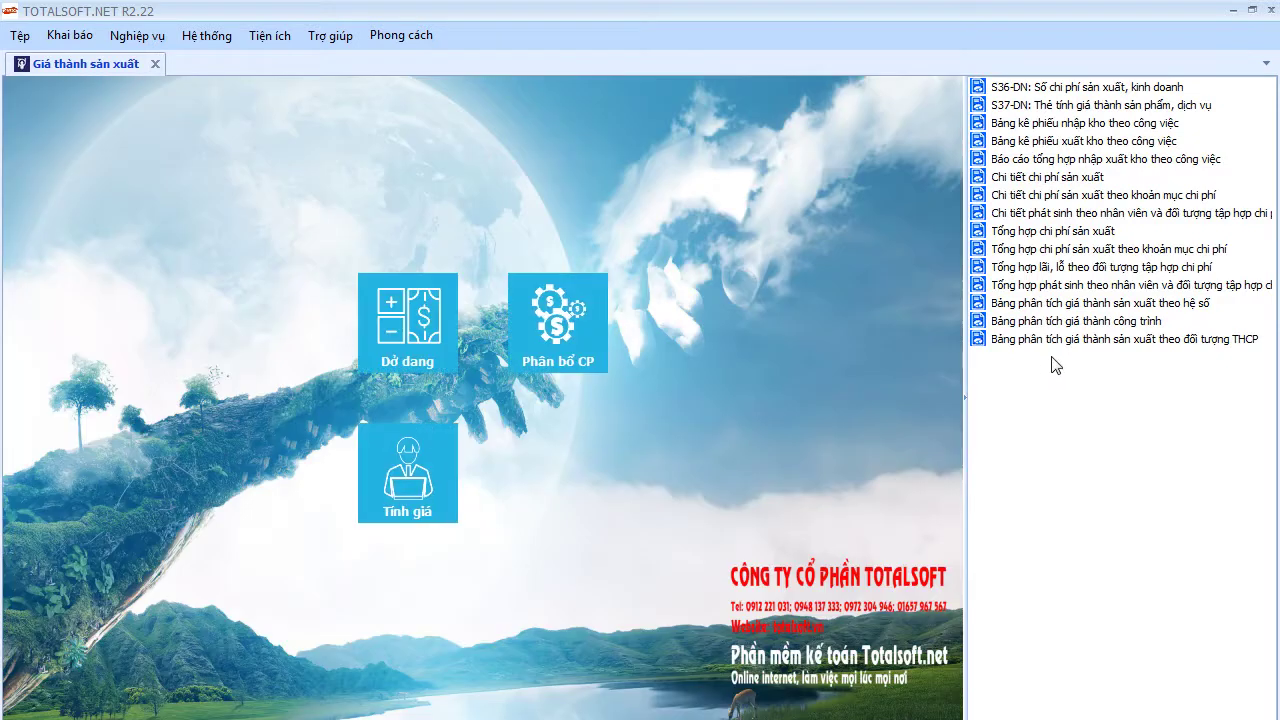
double_click(1060, 340)
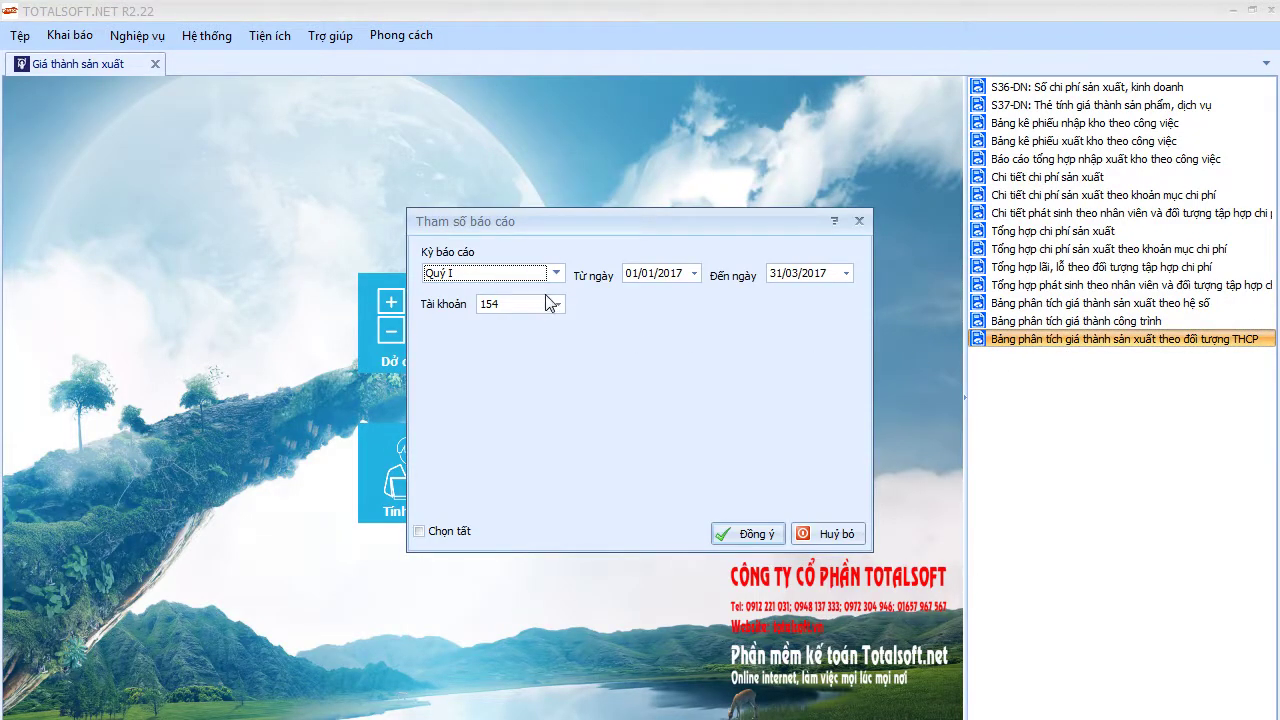
left_click(738, 534)
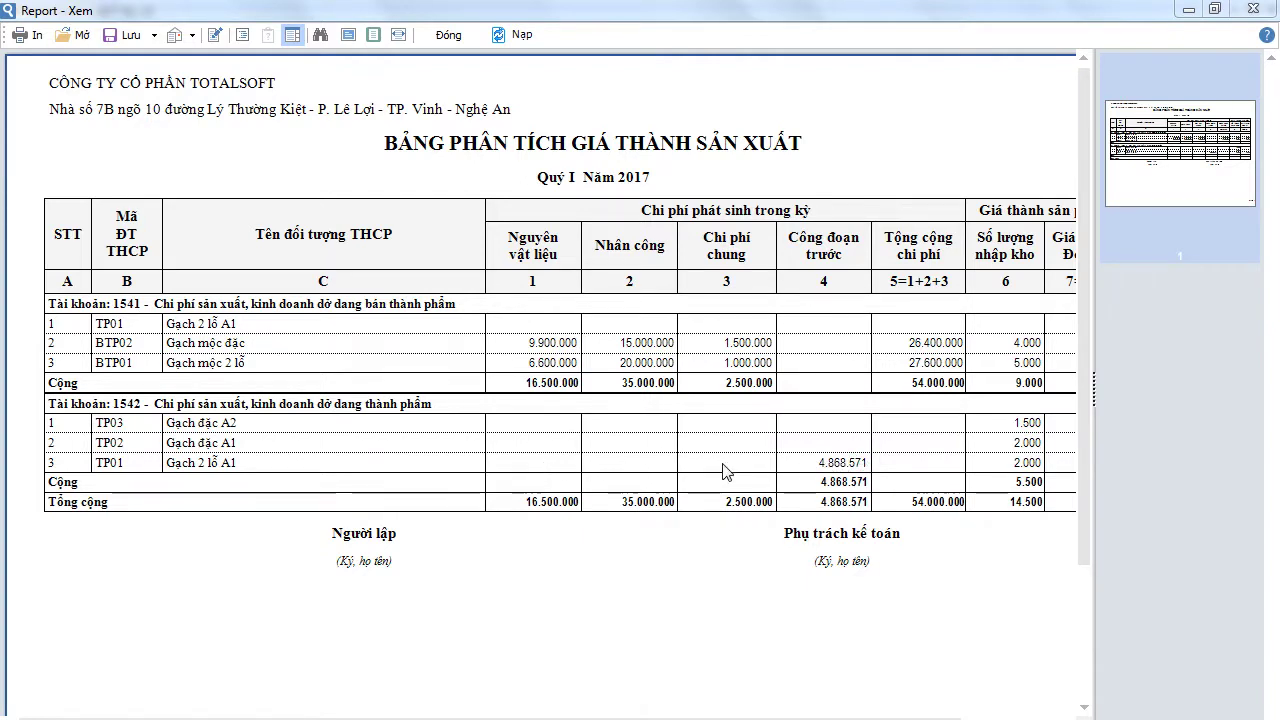
left_click(448, 34)
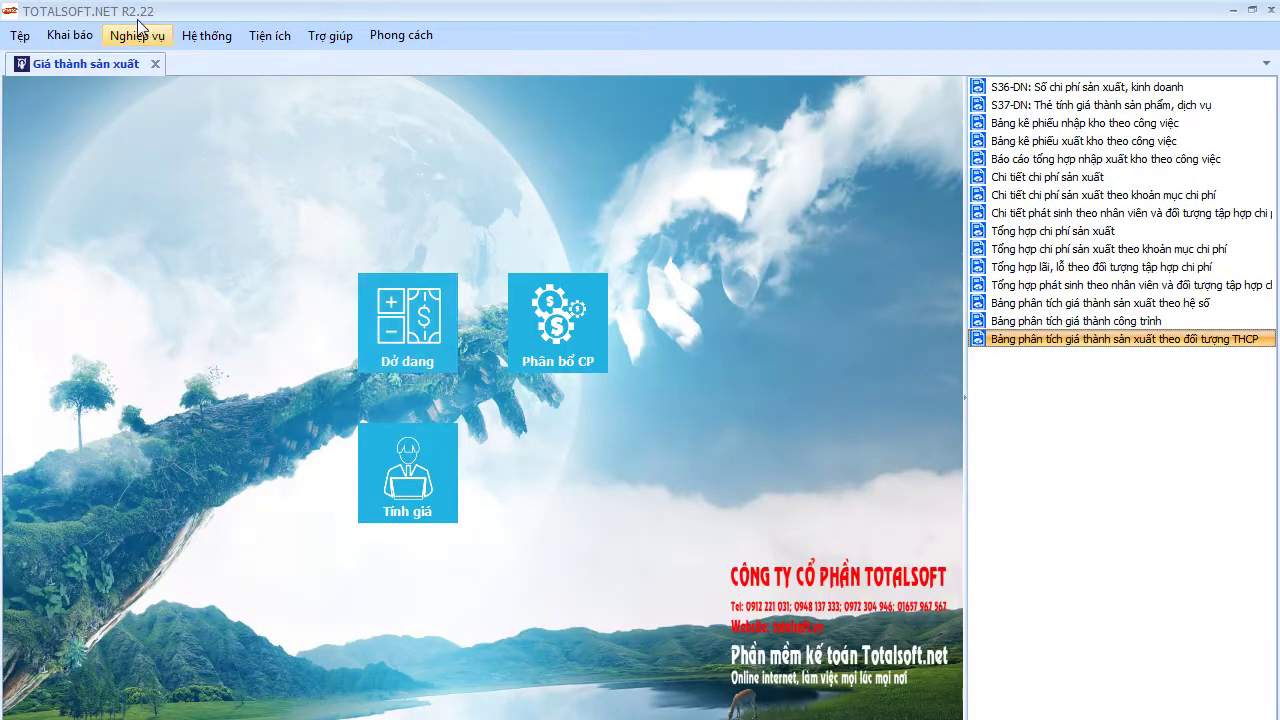
left_click(155, 64)
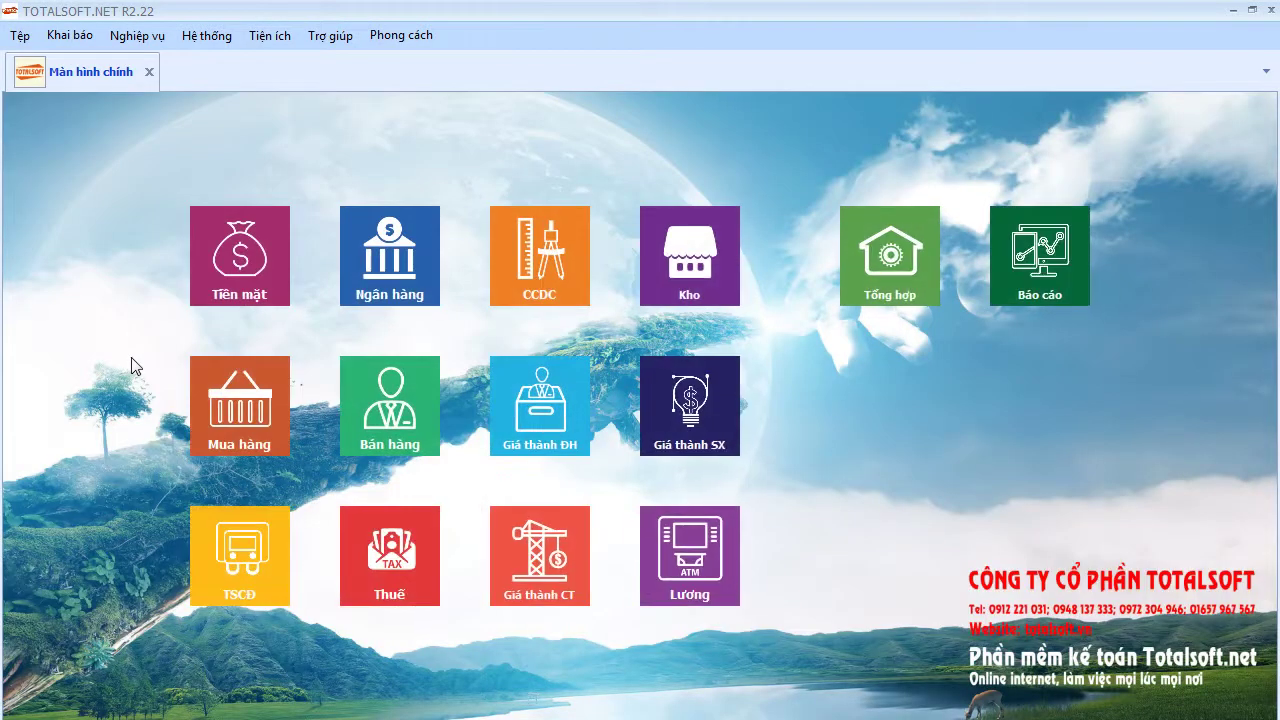
left_click(690, 256)
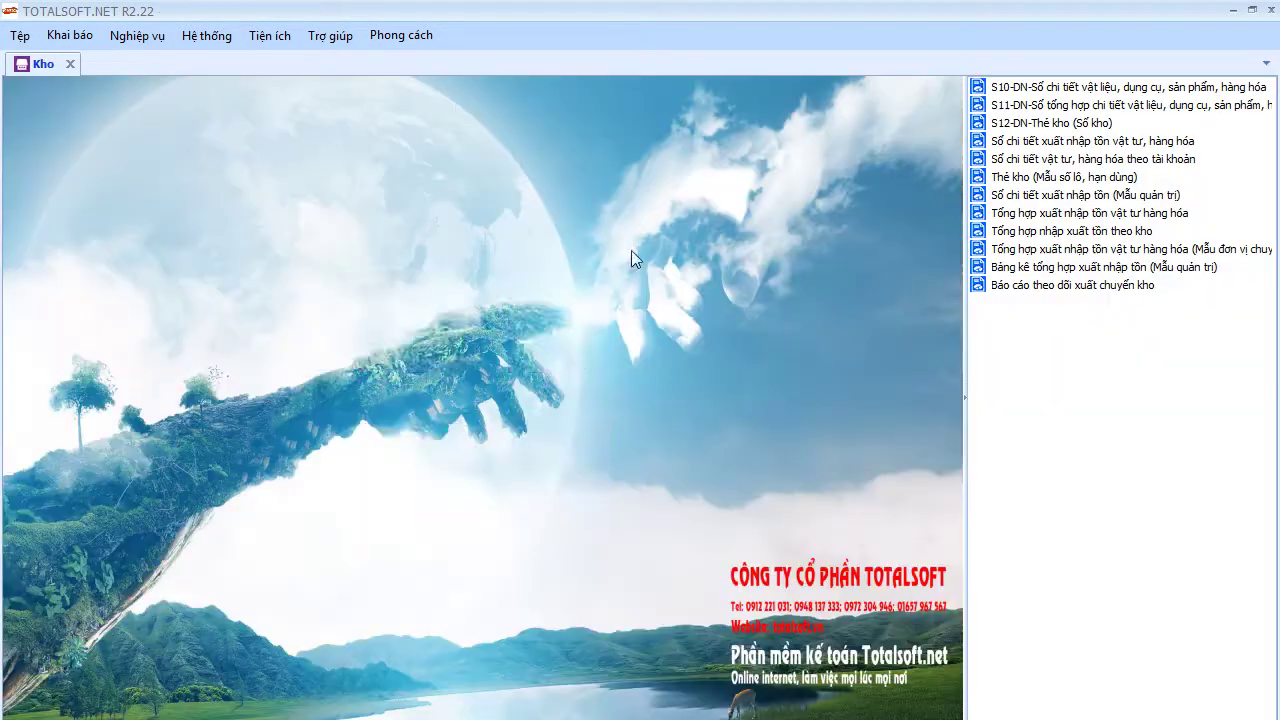
left_click(70, 64)
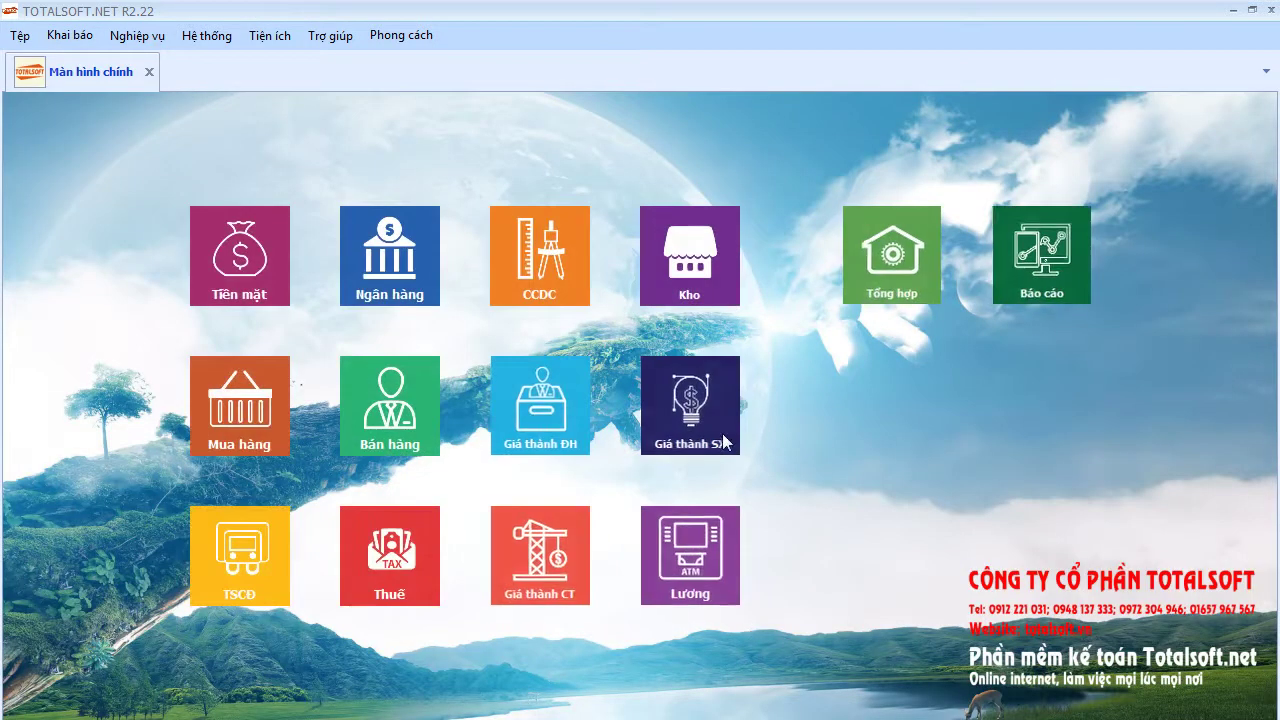
Examine the accounts in the F01-DN-Bảng cân đối tài khoản report for Quý I at account level 2, and close the reports.
left_click(1072, 258)
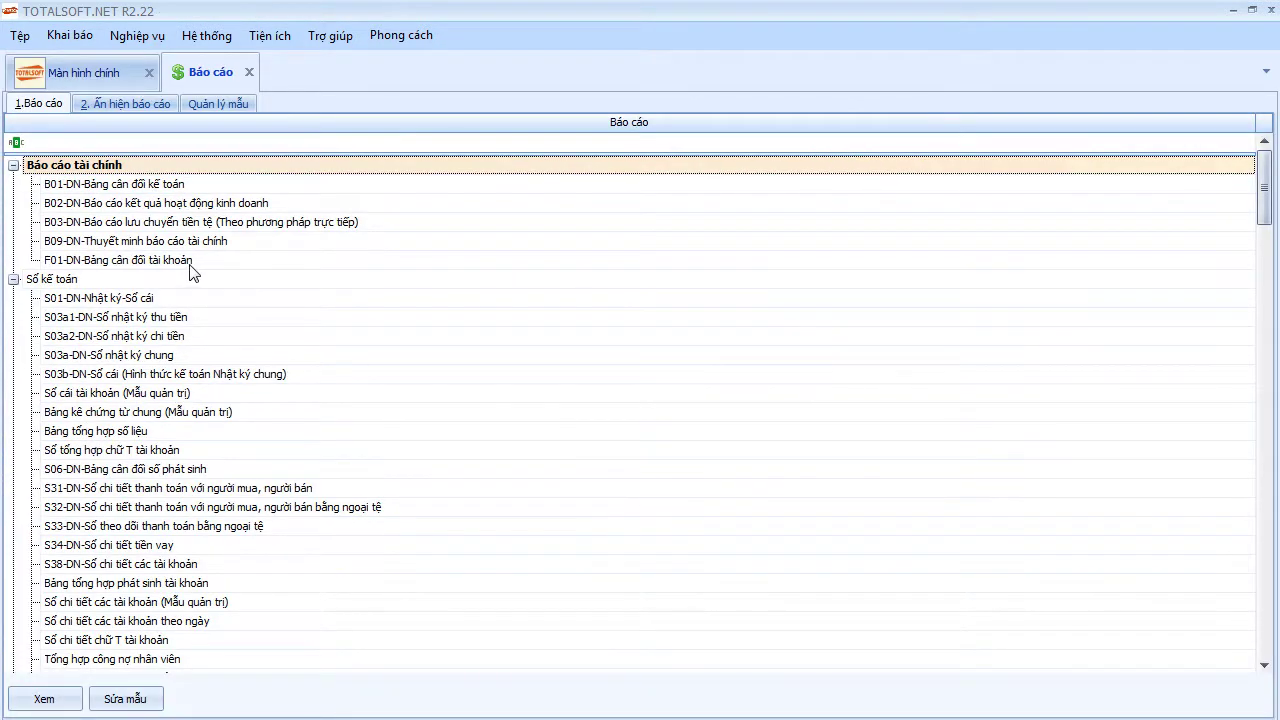
double_click(190, 262)
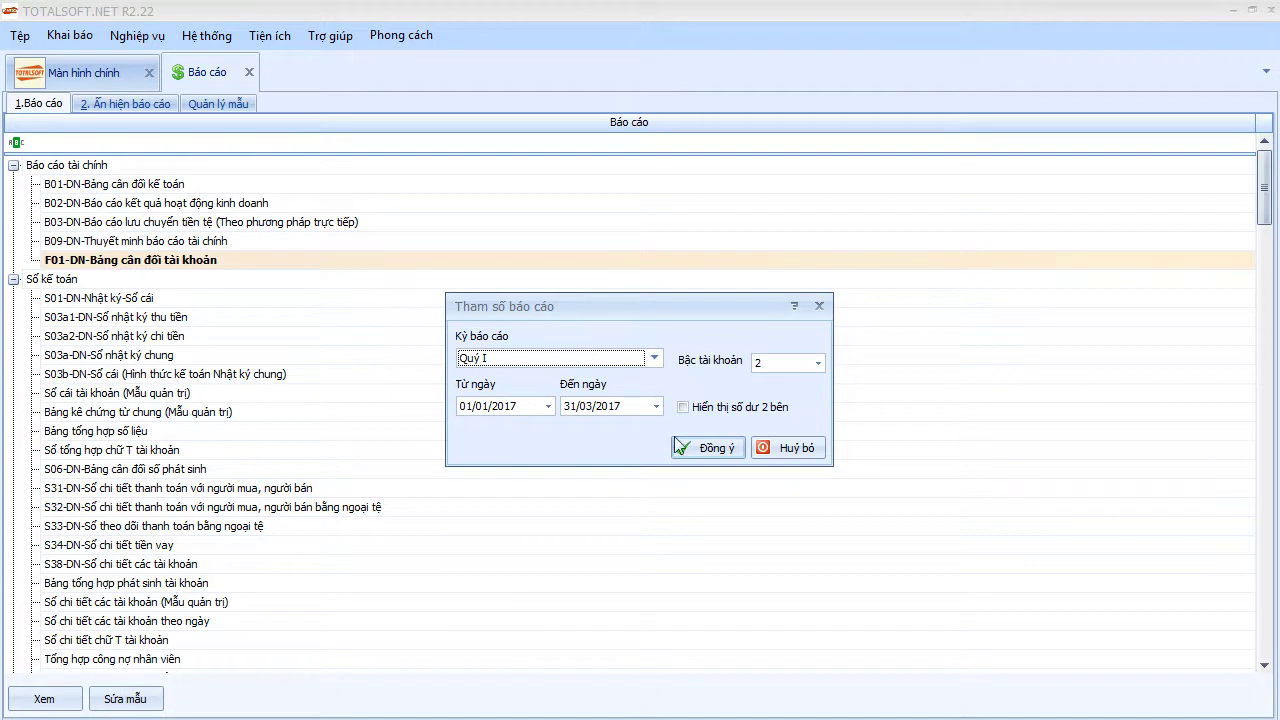
left_click(707, 448)
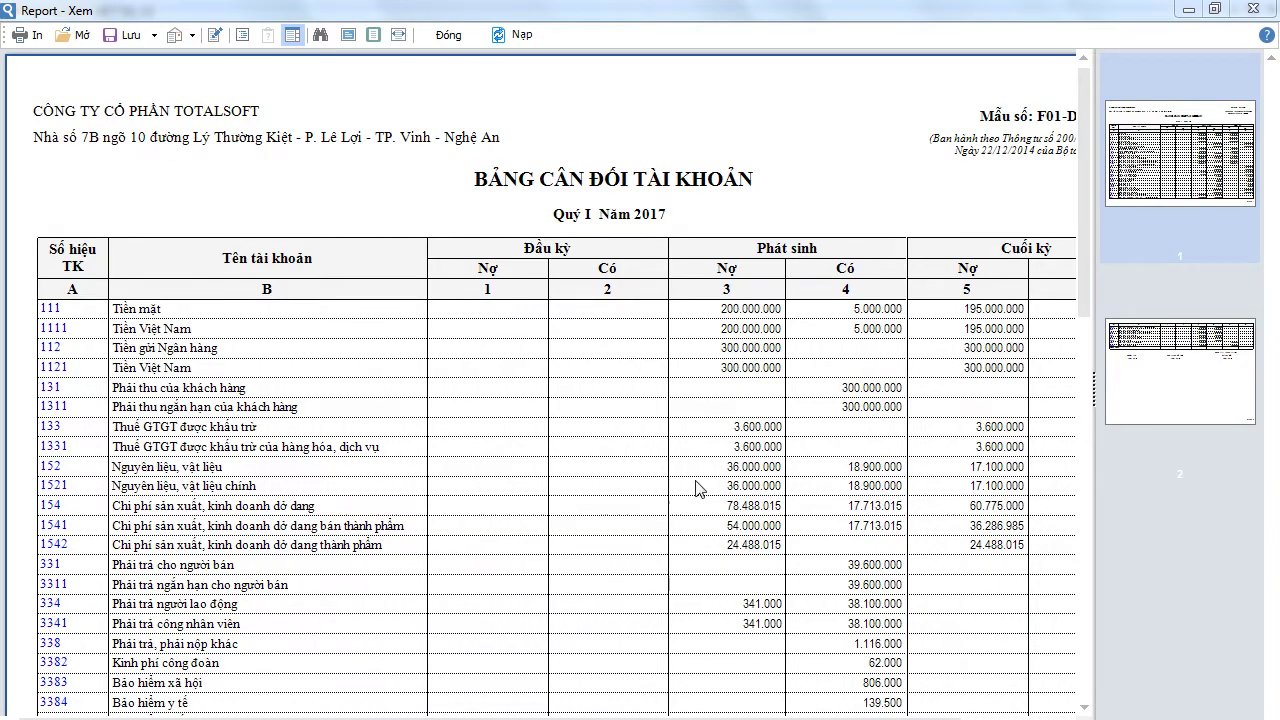
scroll(697, 488, "down", 6)
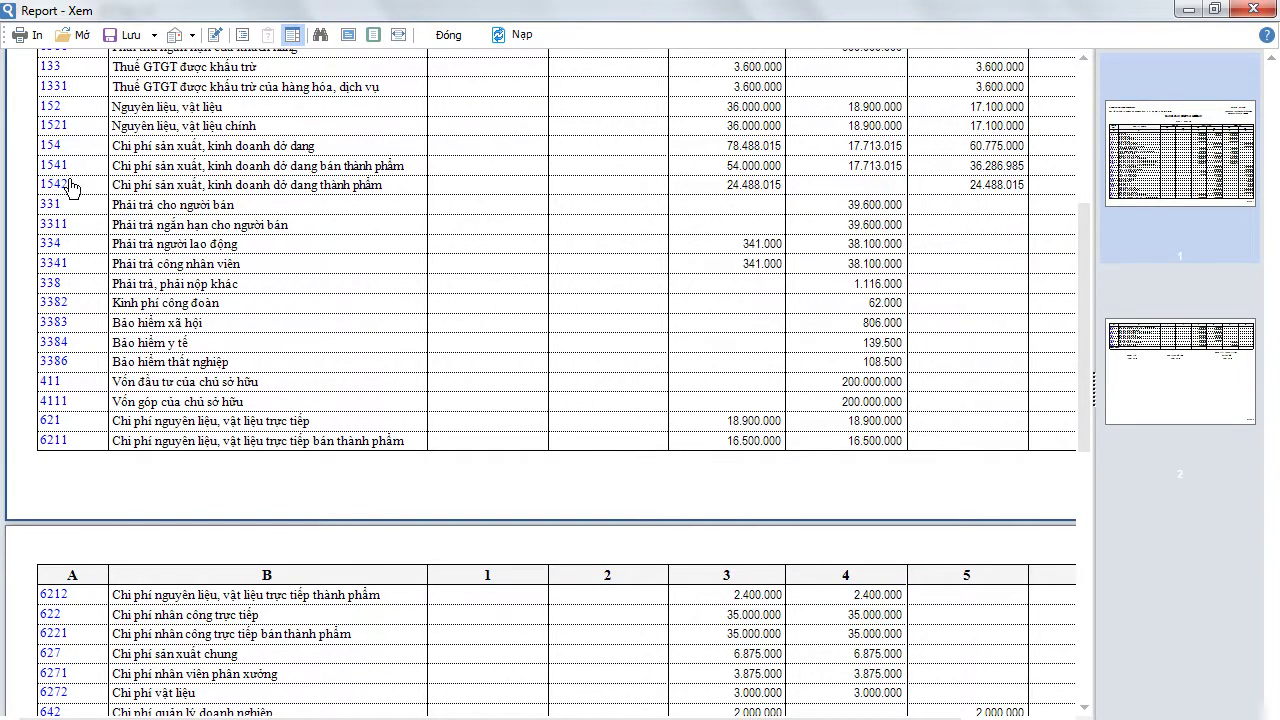
left_click(63, 190)
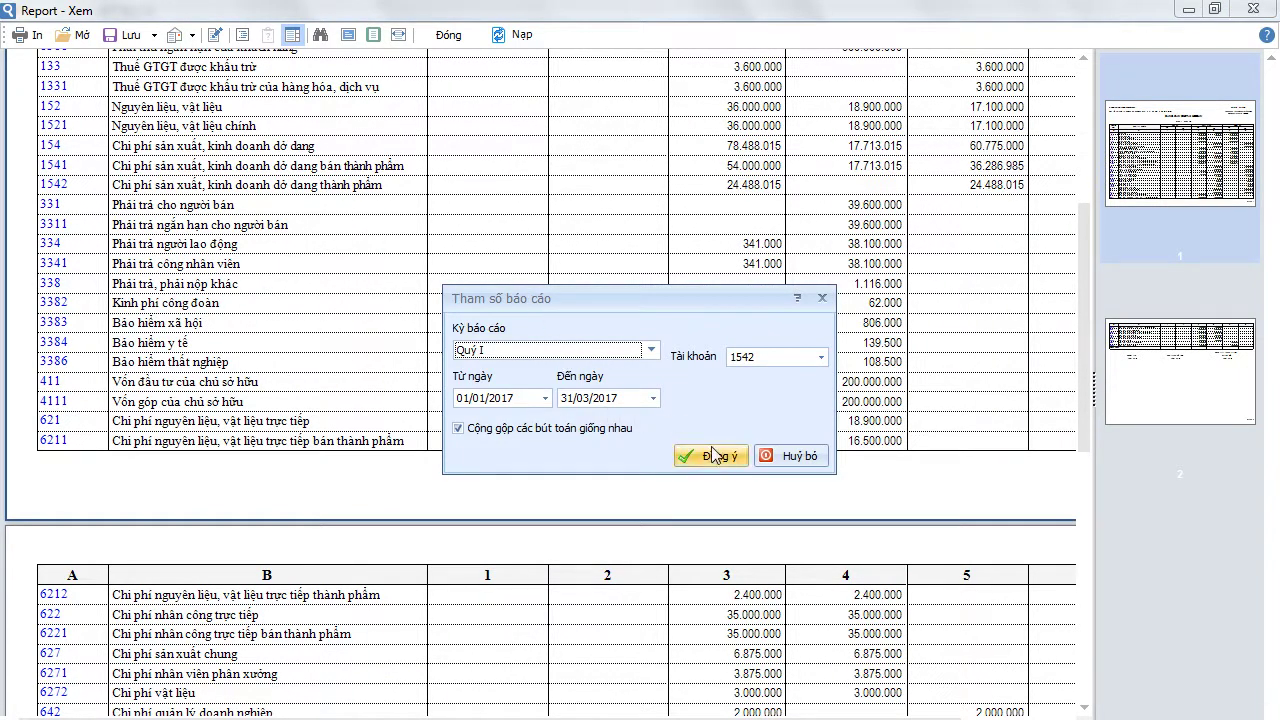
left_click(779, 462)
scroll(751, 566, "down", 6)
scroll(751, 480, "up", 4)
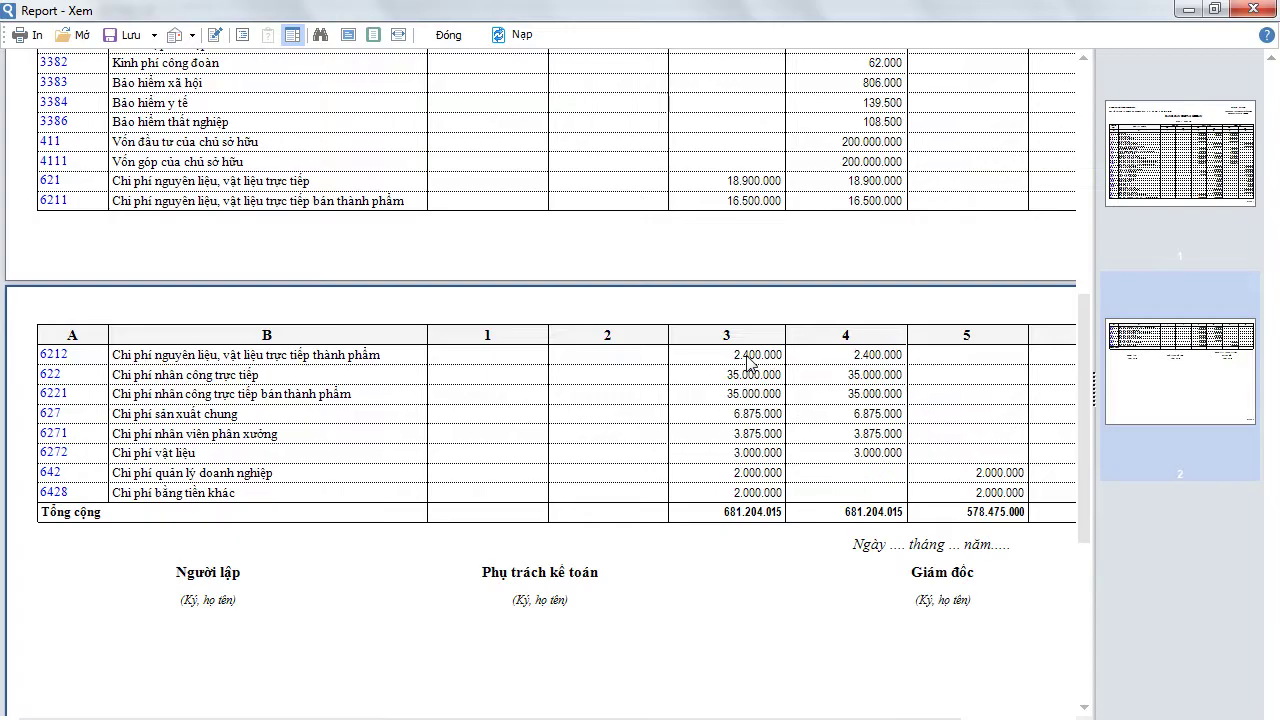
left_click(448, 34)
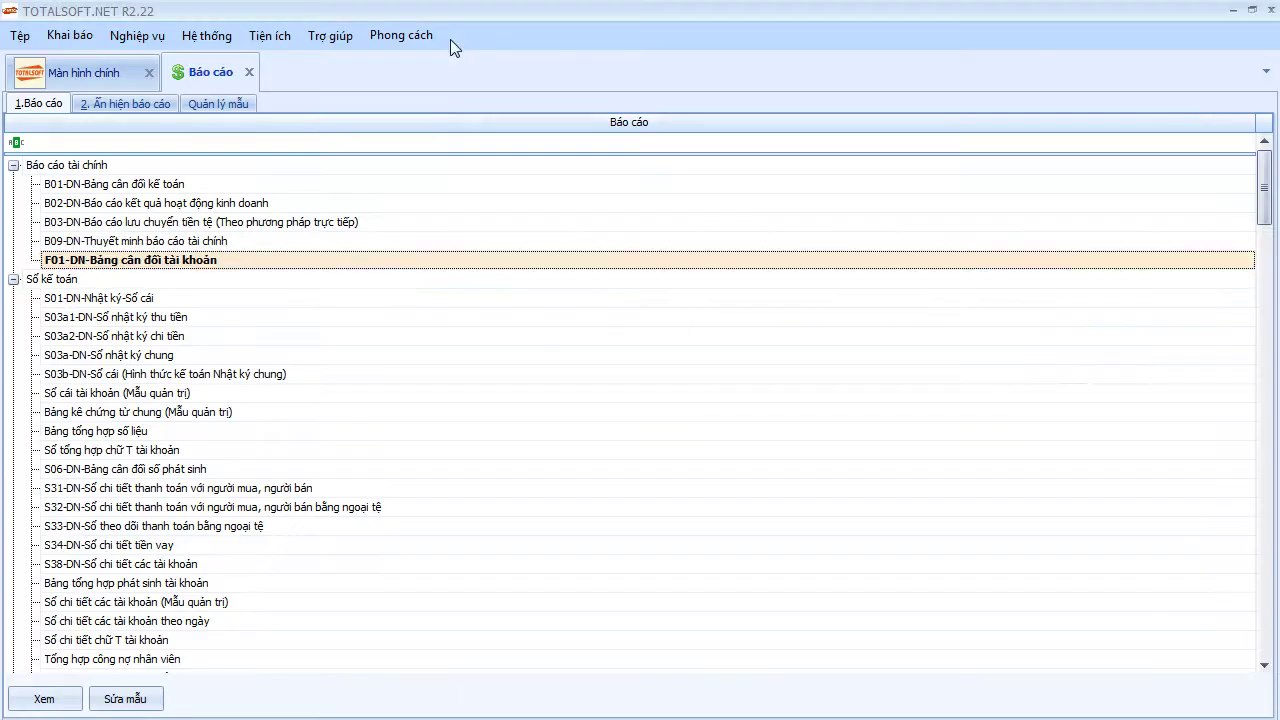
left_click(247, 72)
Add a new cost allocation in the Giá thành SX module's Phân bổ chi phí list and set its costing period to Quý I.
left_click(689, 430)
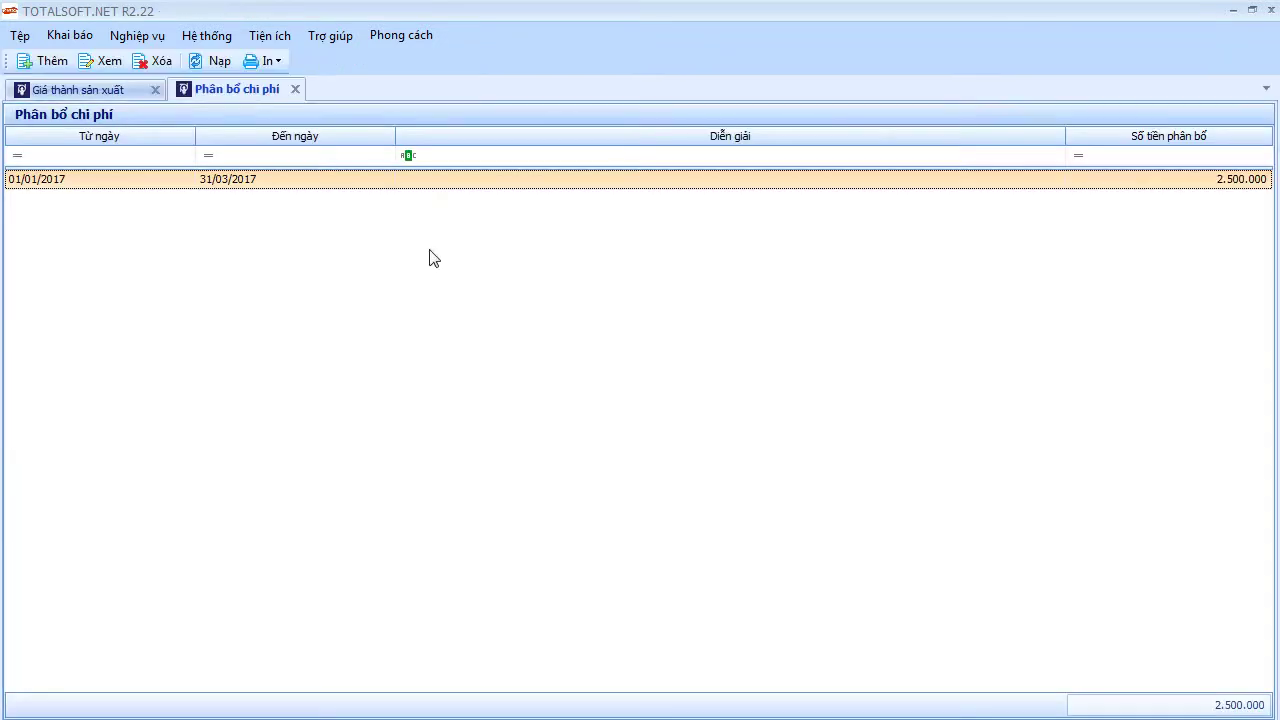
right_click(289, 225)
left_click(305, 238)
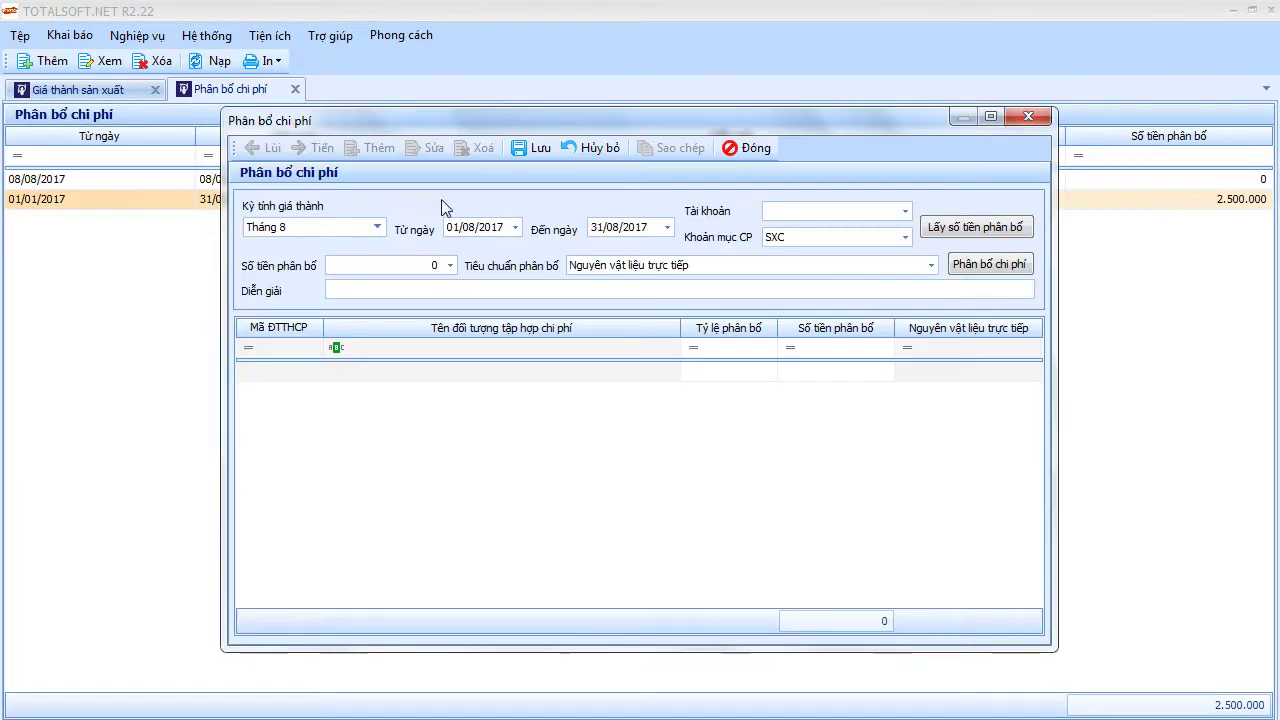
left_click(377, 227)
scroll(331, 330, "down", 4)
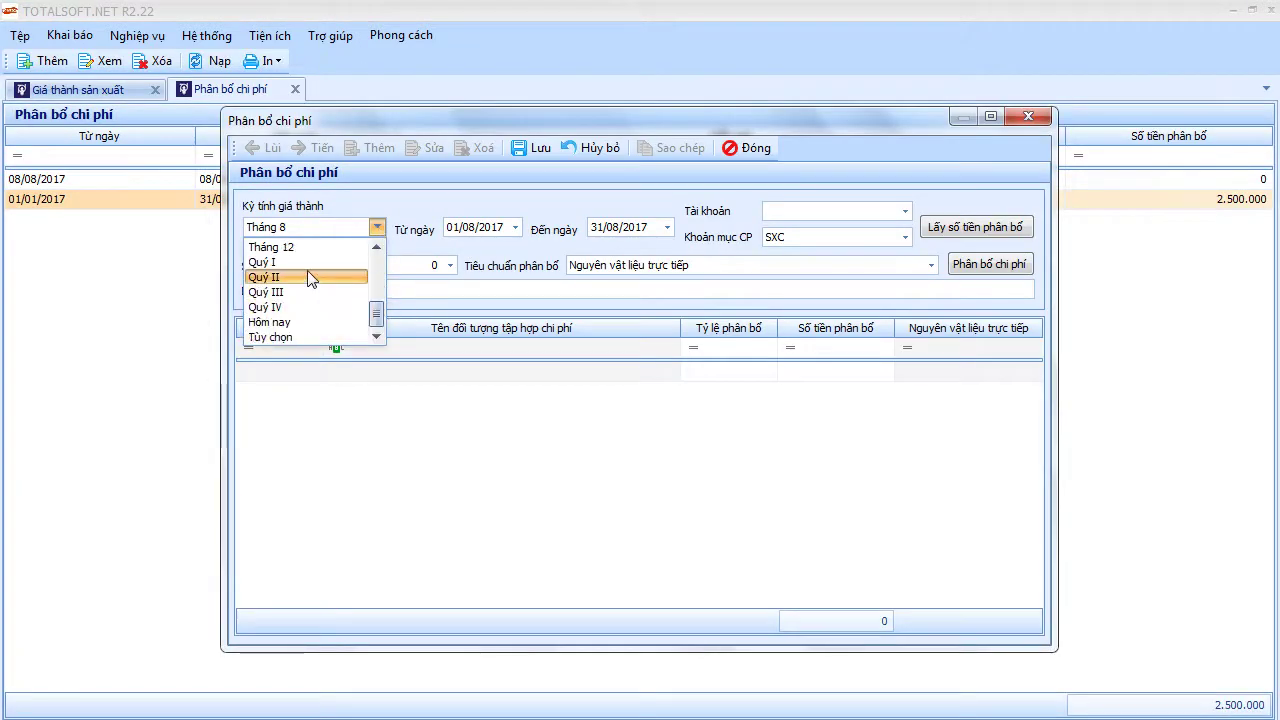
left_click(310, 272)
Set the account of the new cost allocation to 1542.
key("Tab")
key("Tab")
key("Tab")
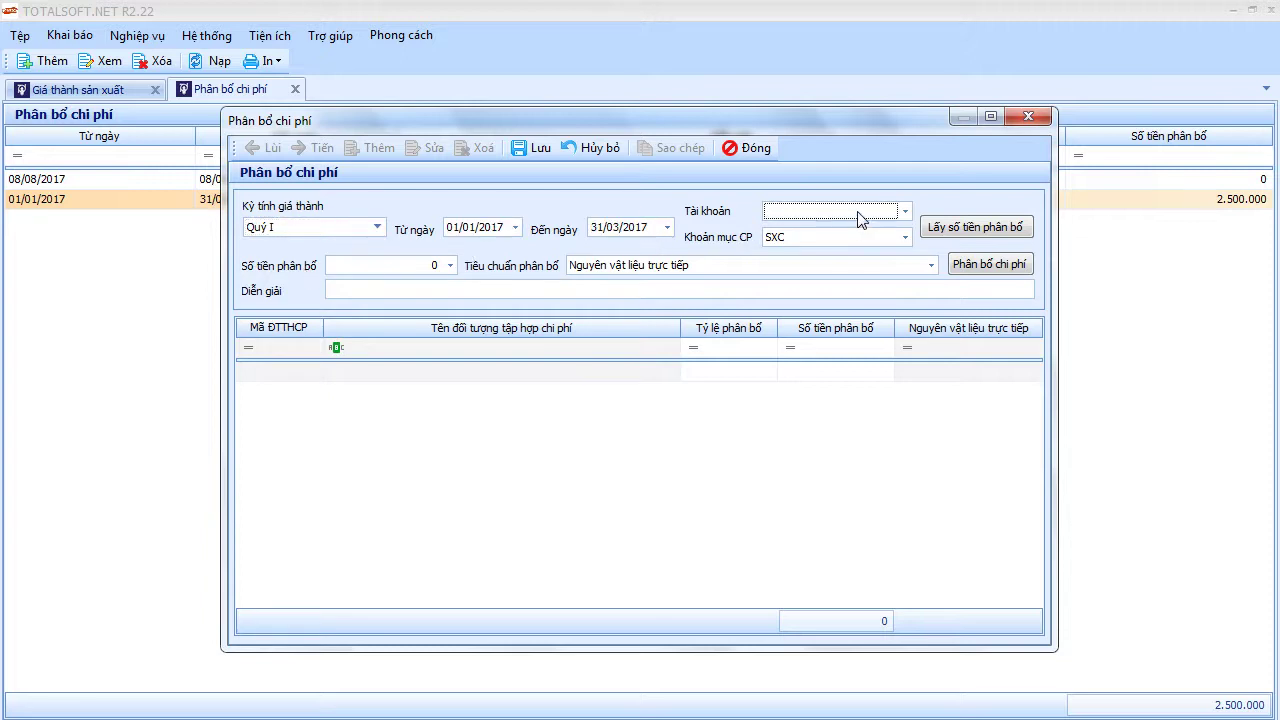
left_click(905, 211)
type("1542")
key("Return")
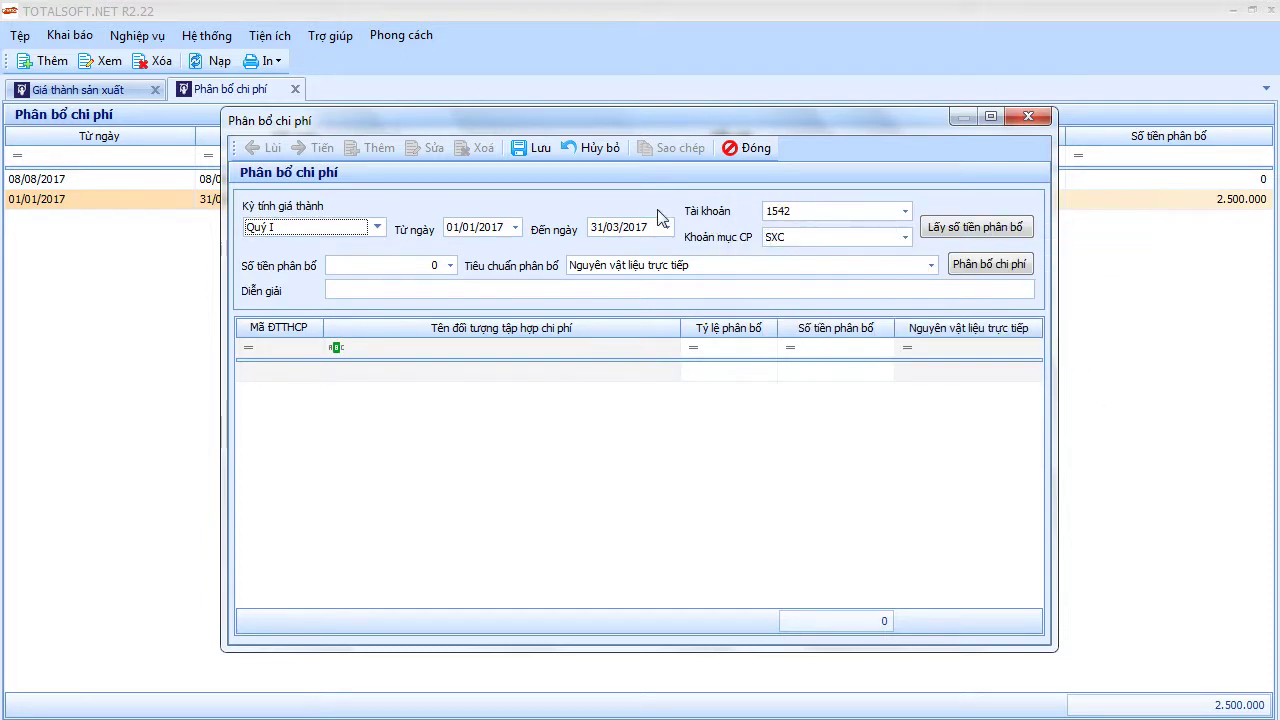
Set the new allocation's Khoản mục CP to NVLTT and retrieve the amount to allocate.
left_click(800, 238)
left_click(826, 292)
left_click(955, 230)
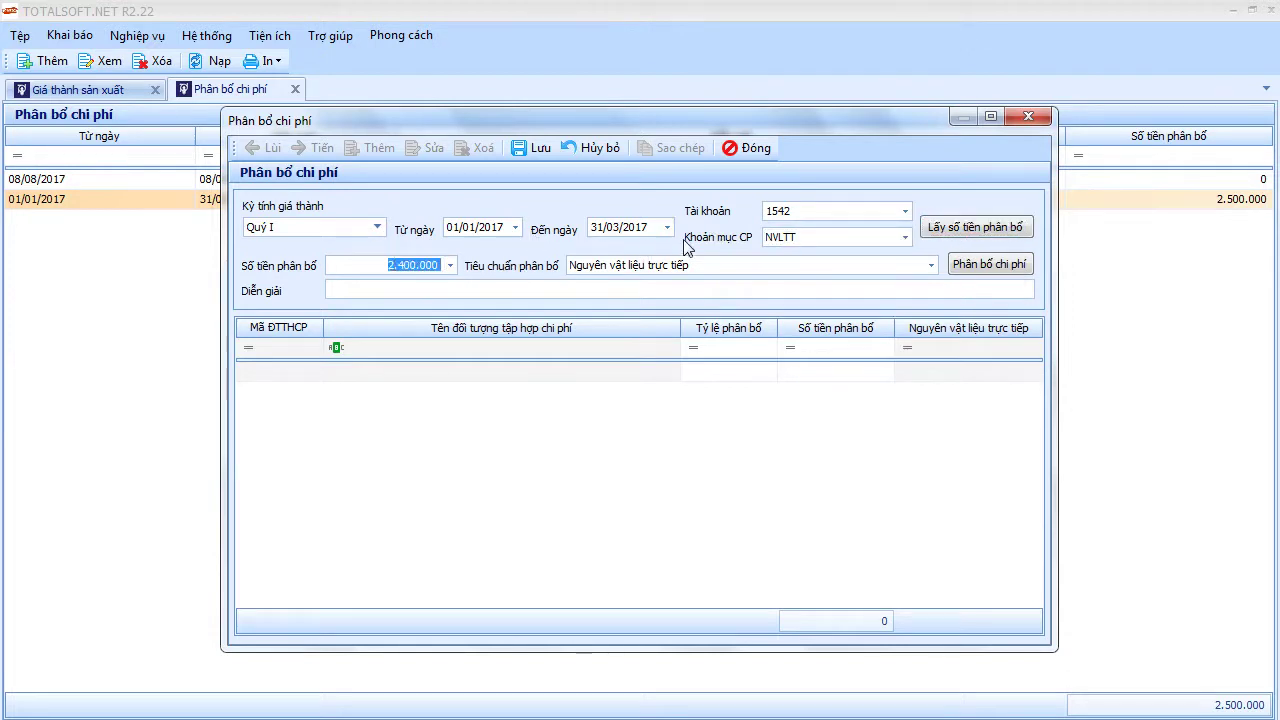
Examine the Tiêu chuẩn phân bổ options, discard the new cost allocation, and close the allocation list.
left_click(700, 268)
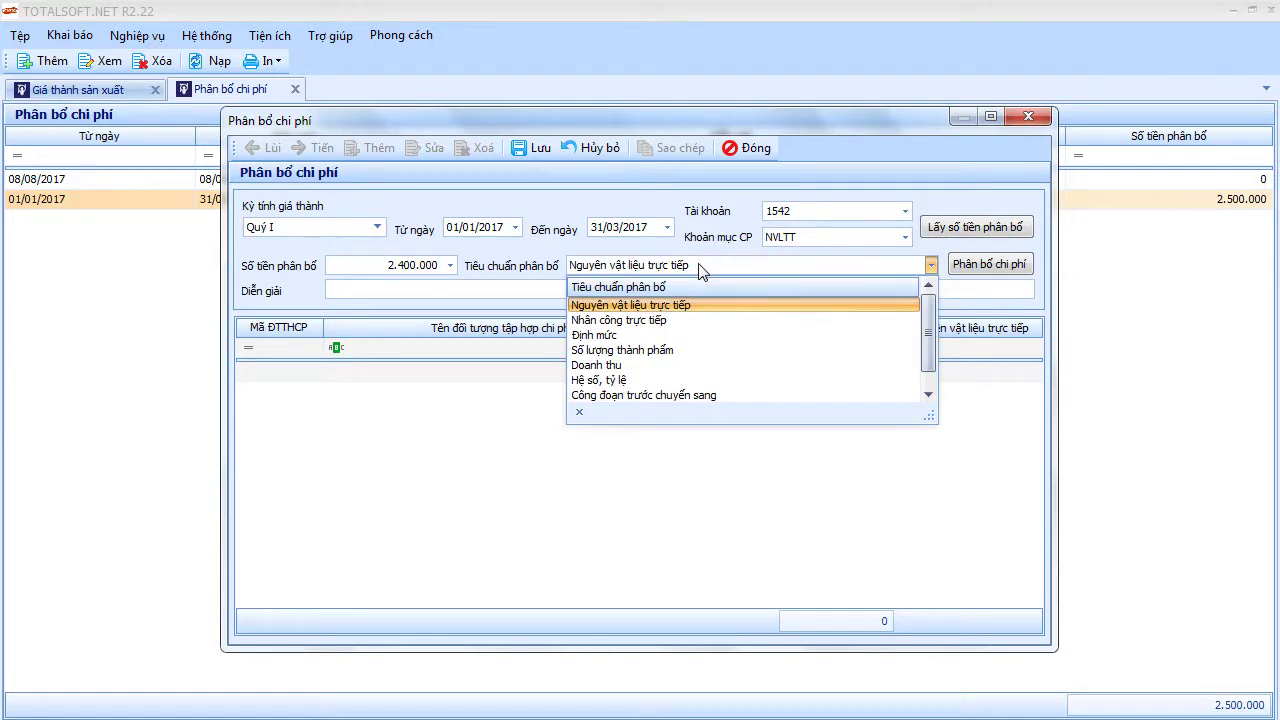
scroll(660, 345, "down", 1)
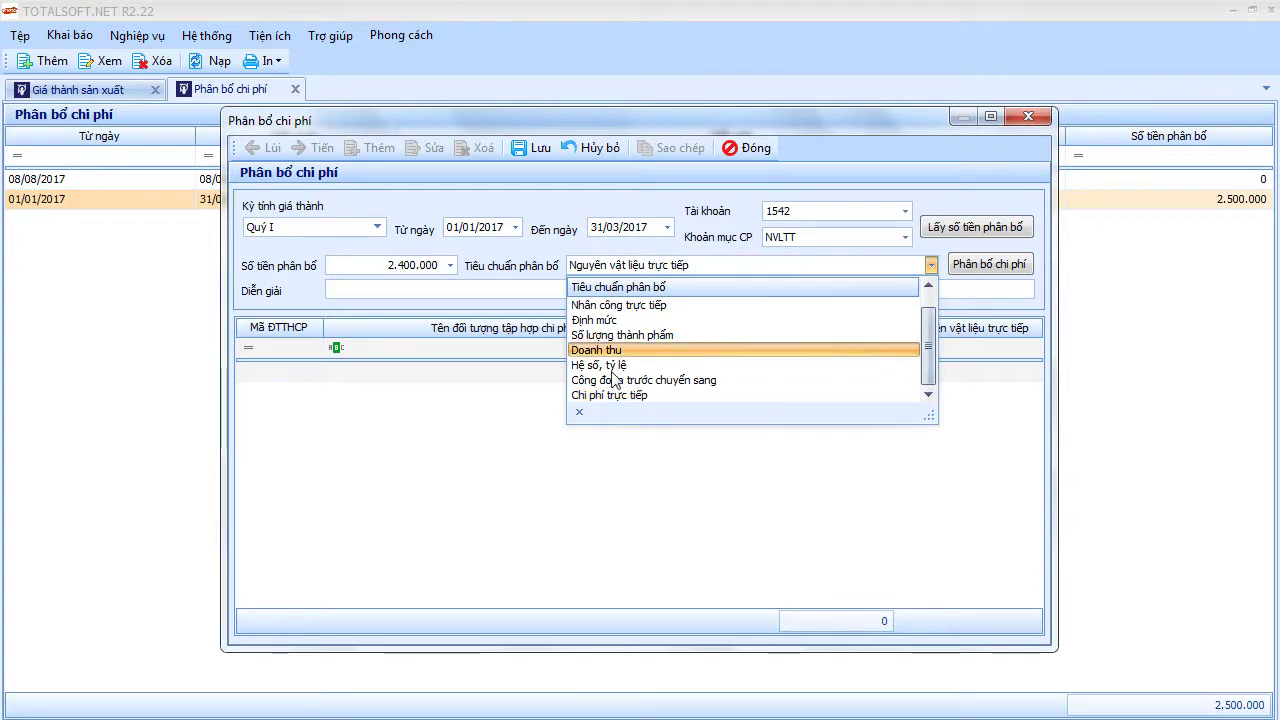
left_click(565, 225)
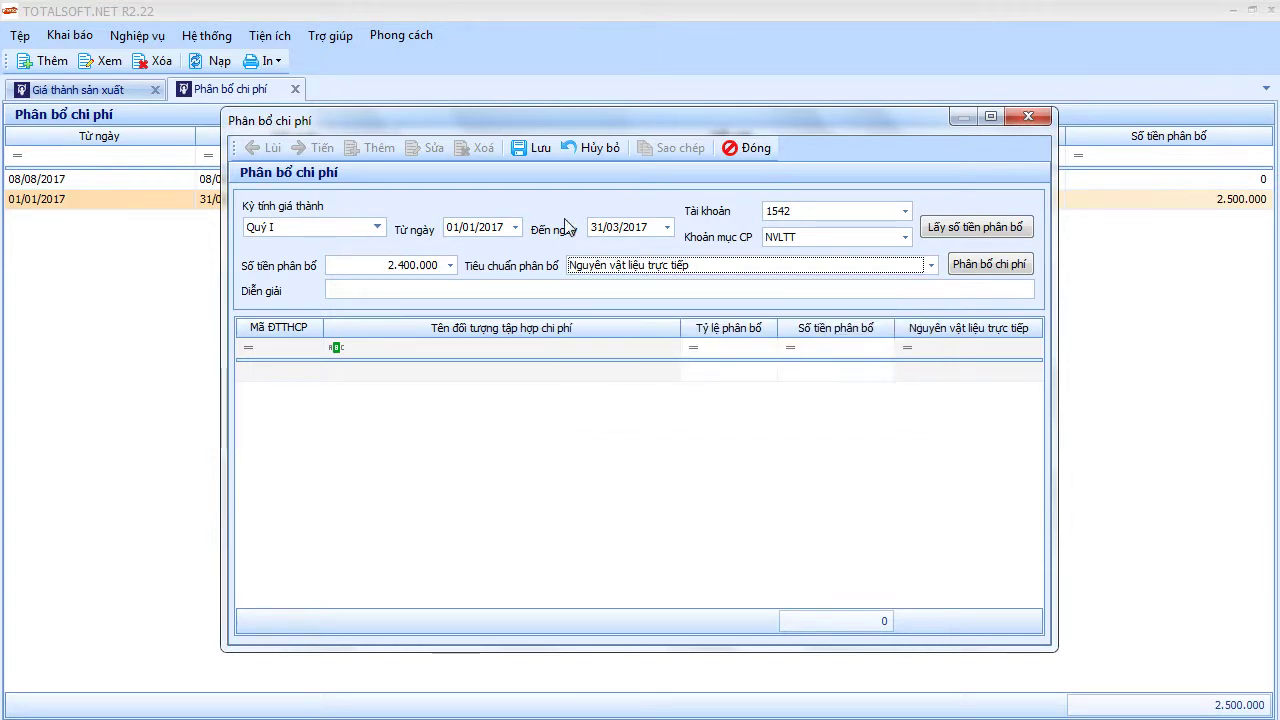
left_click(643, 266)
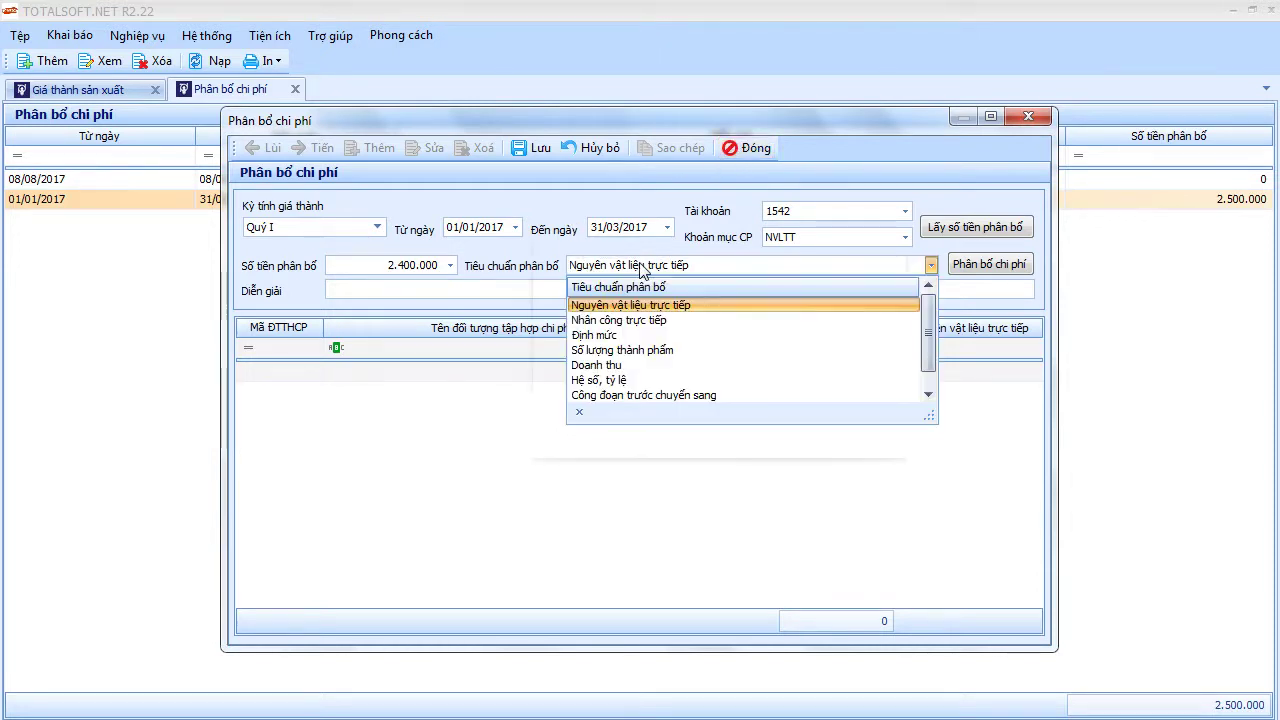
left_click(737, 147)
left_click(663, 456)
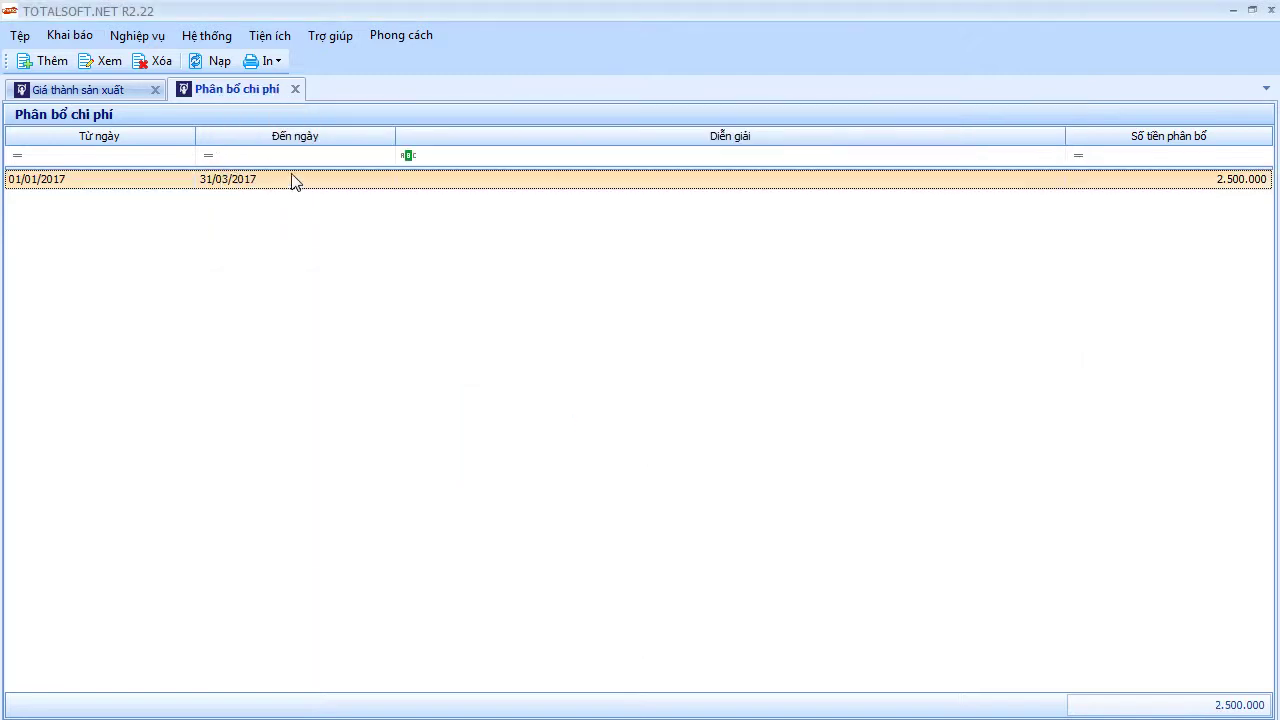
left_click(295, 89)
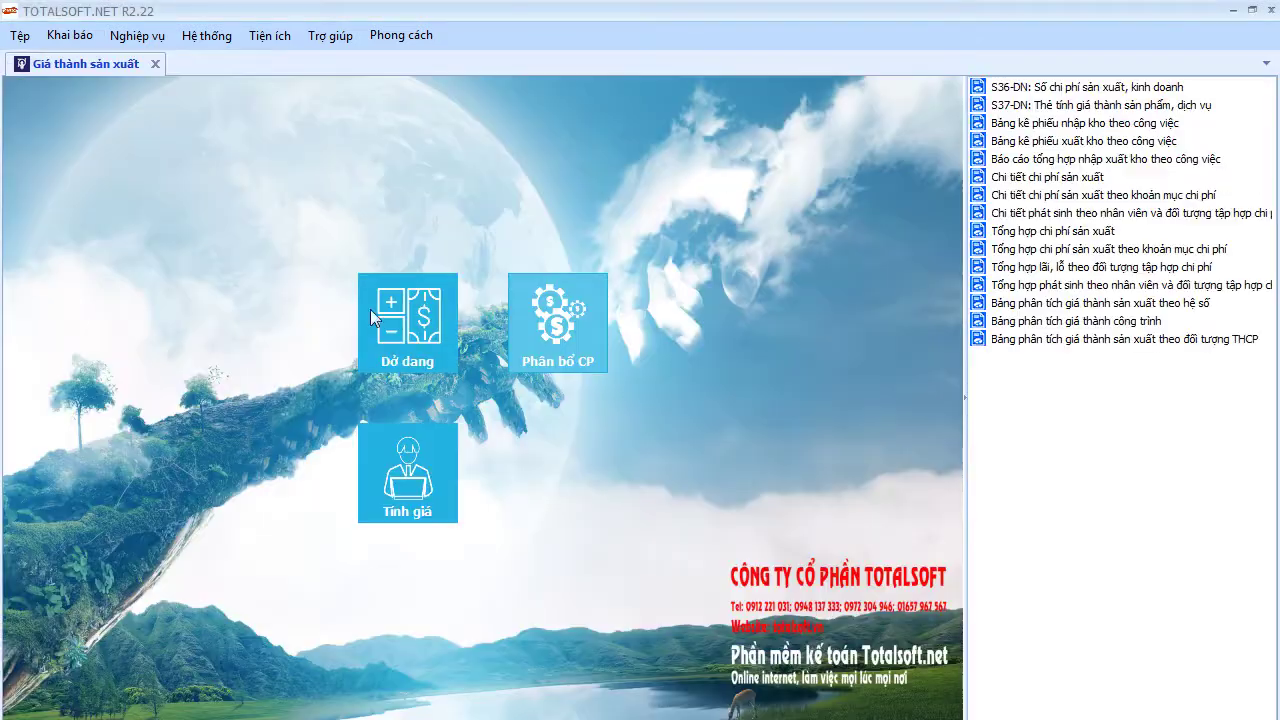
left_click(156, 64)
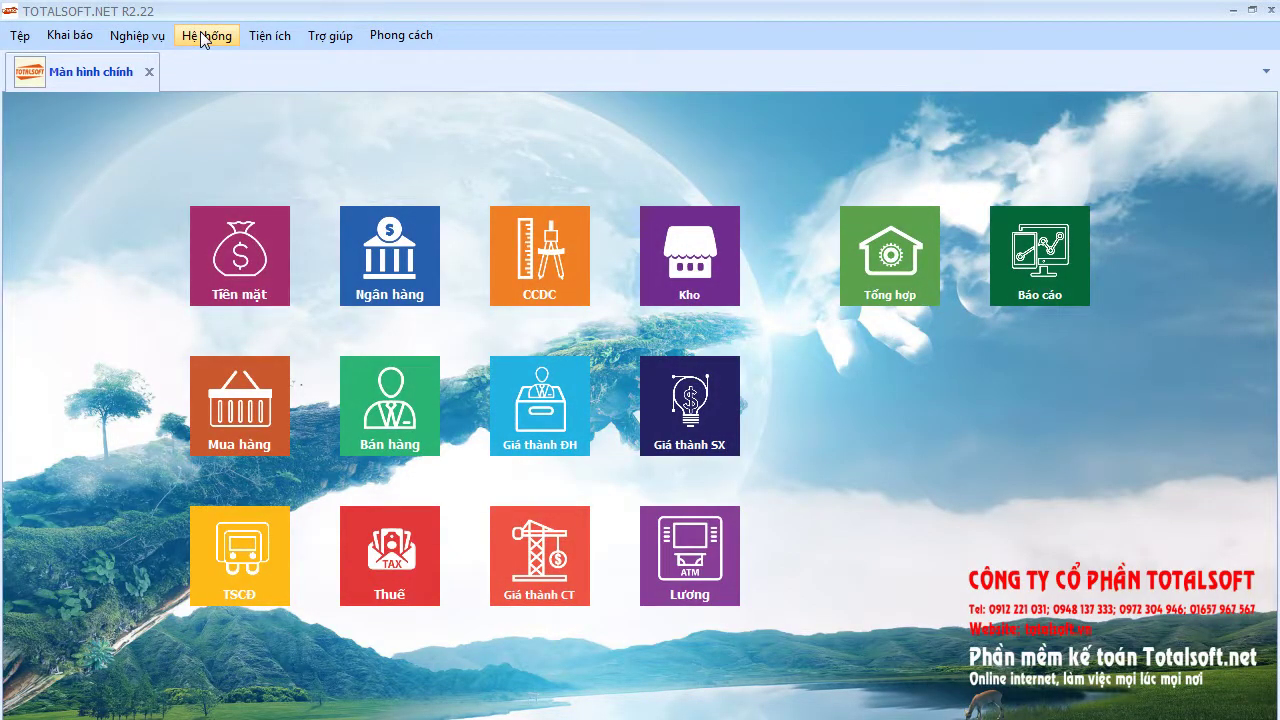
left_click(648, 435)
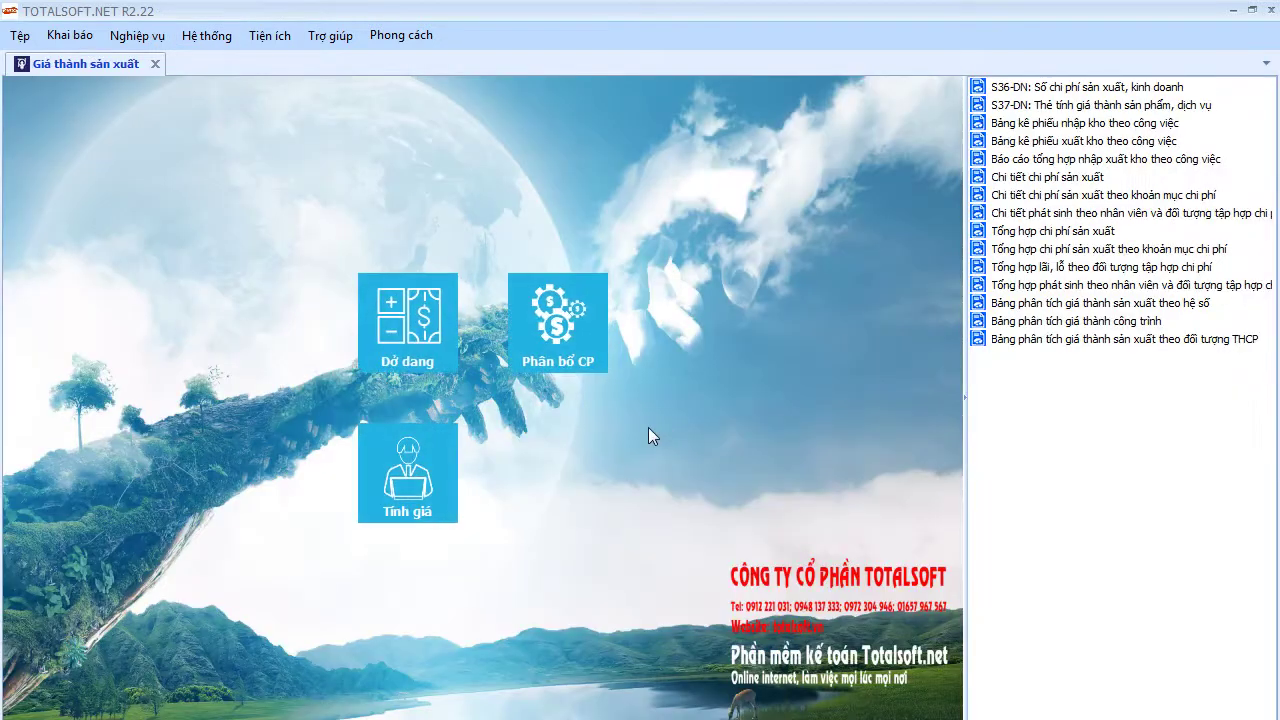
double_click(1140, 340)
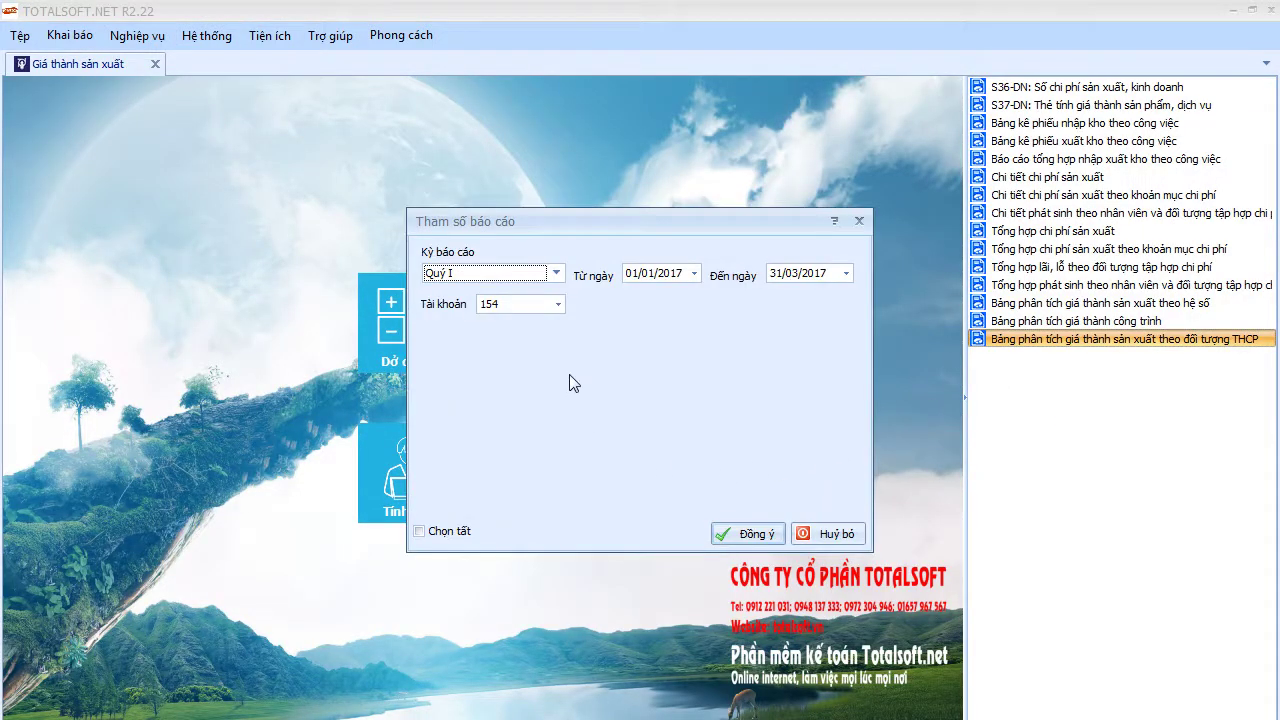
left_click(826, 536)
Add a new record to the Bảng hệ số, tỷ lệ list under Giá thành sản xuất liên tục.
left_click(137, 35)
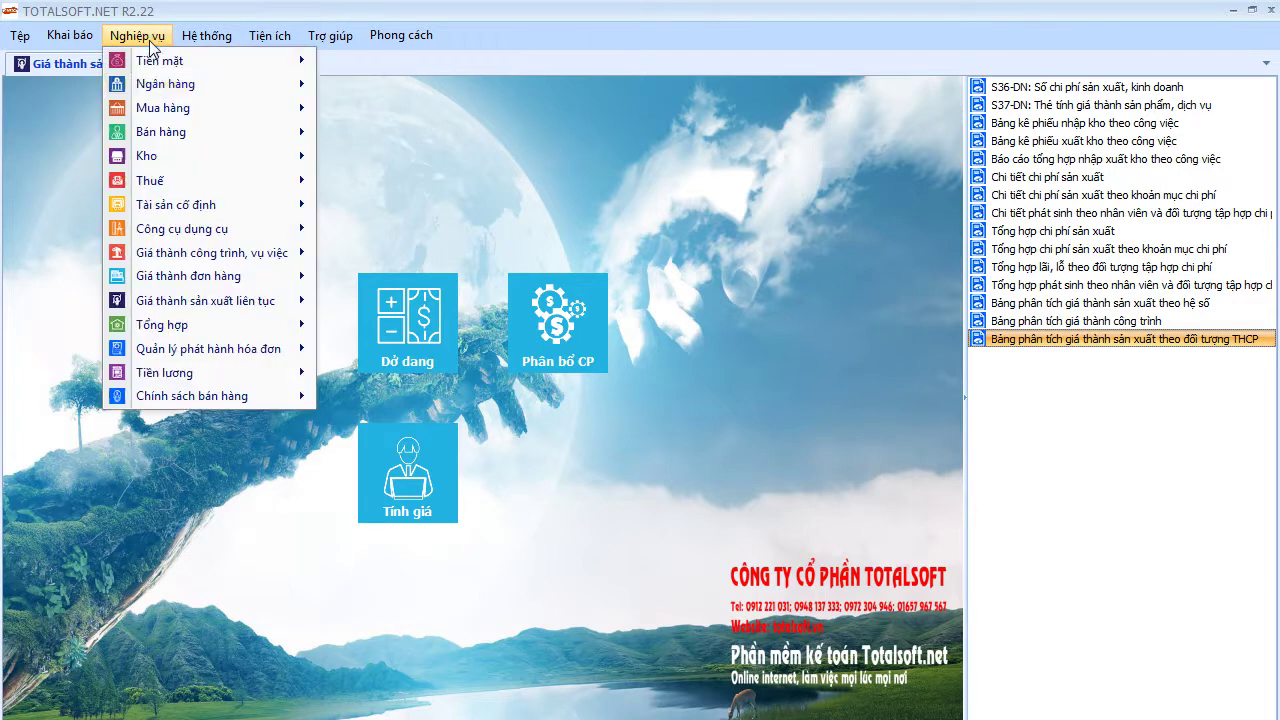
mouse_move(206, 302)
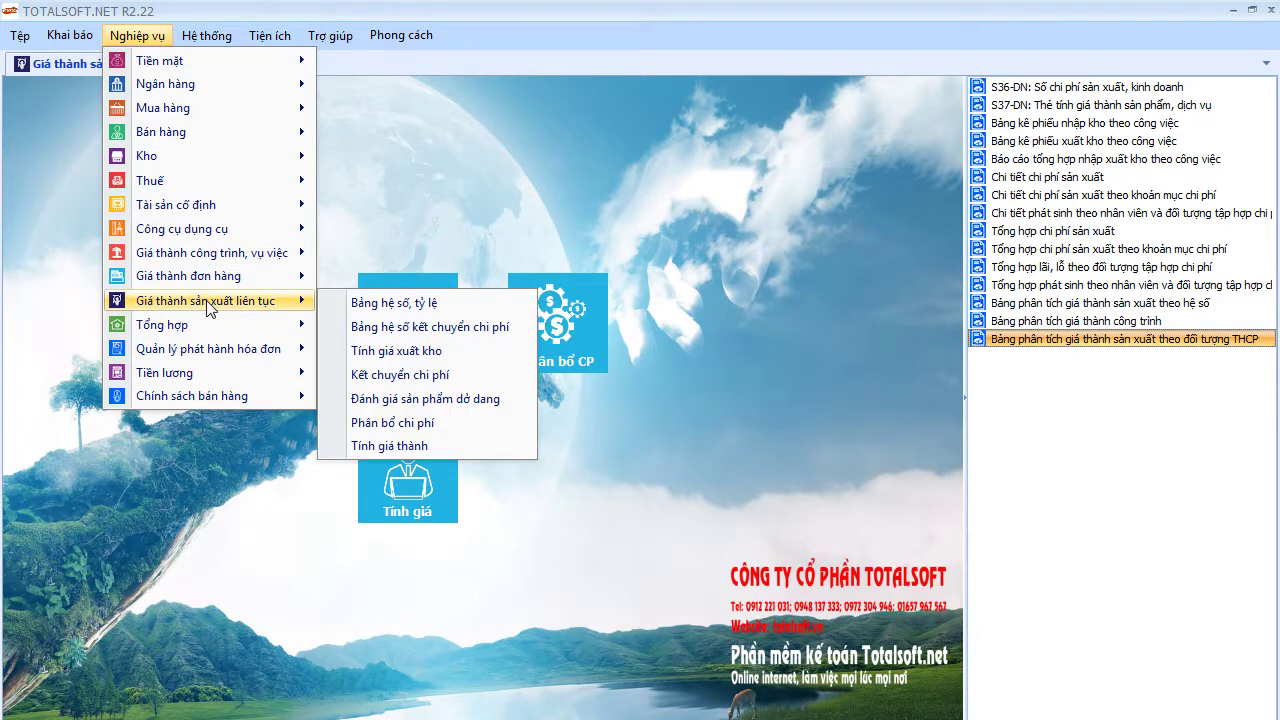
left_click(418, 303)
right_click(309, 197)
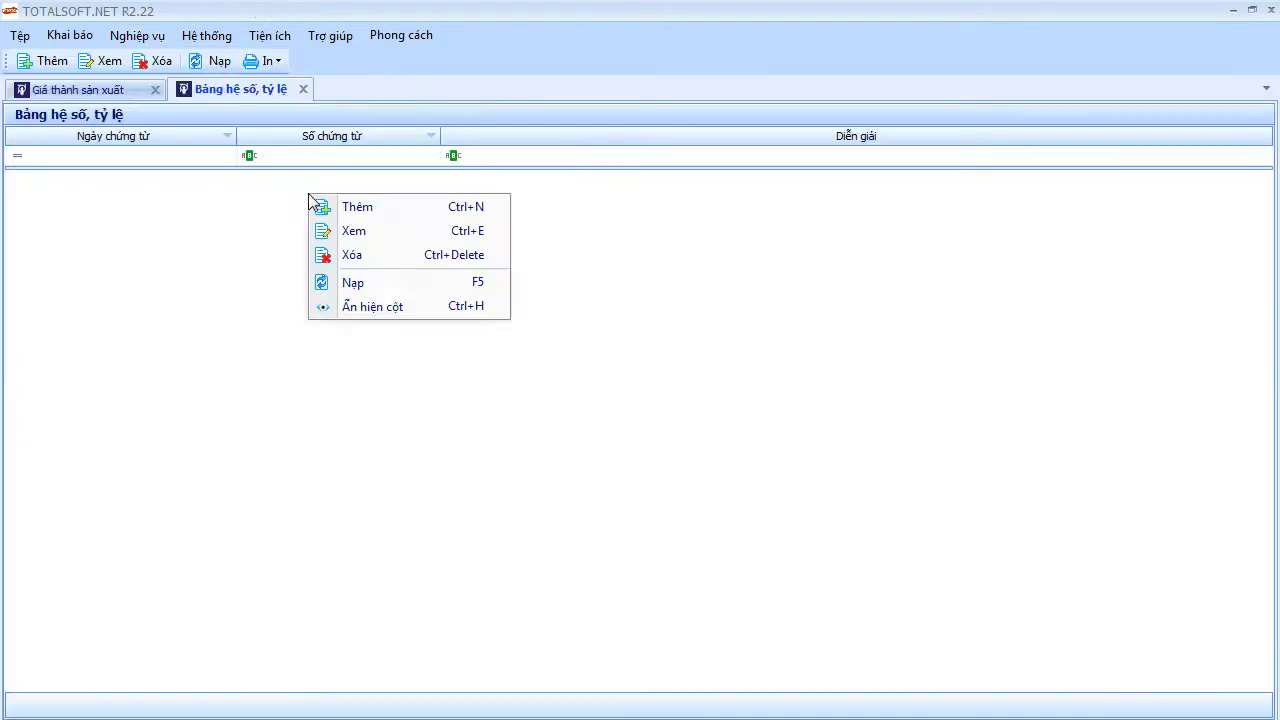
left_click(343, 206)
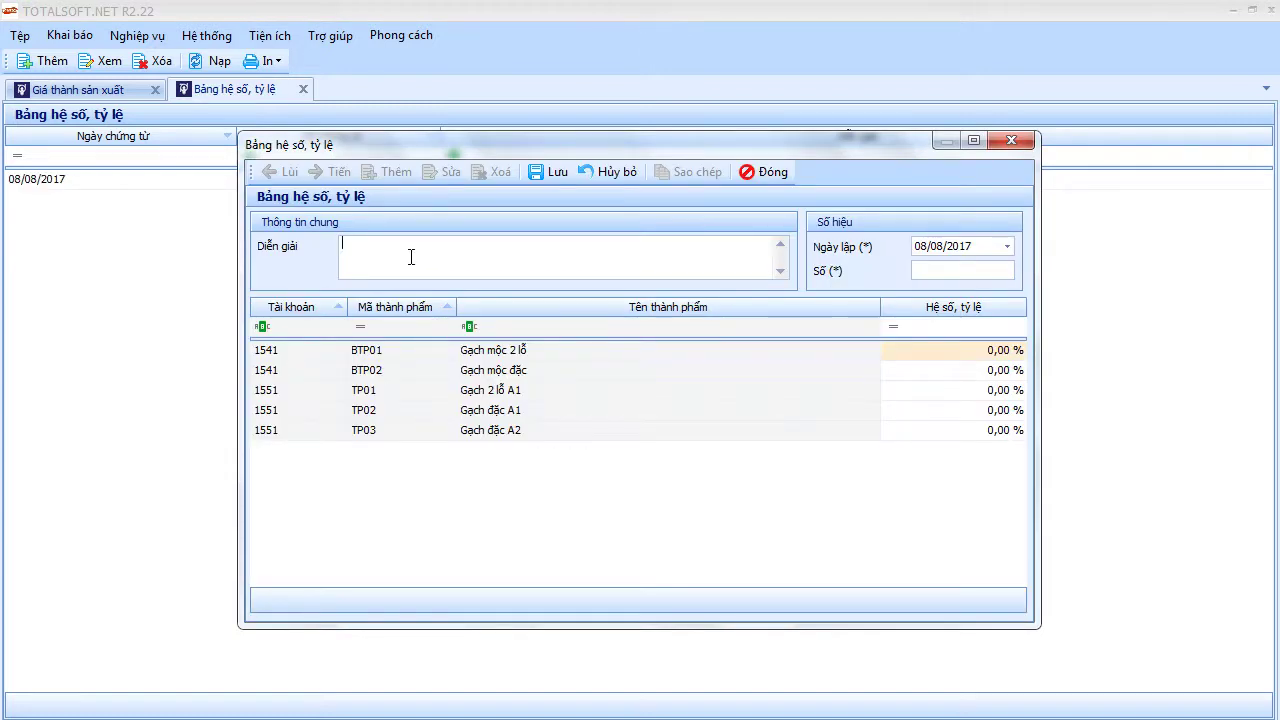
left_click(378, 378)
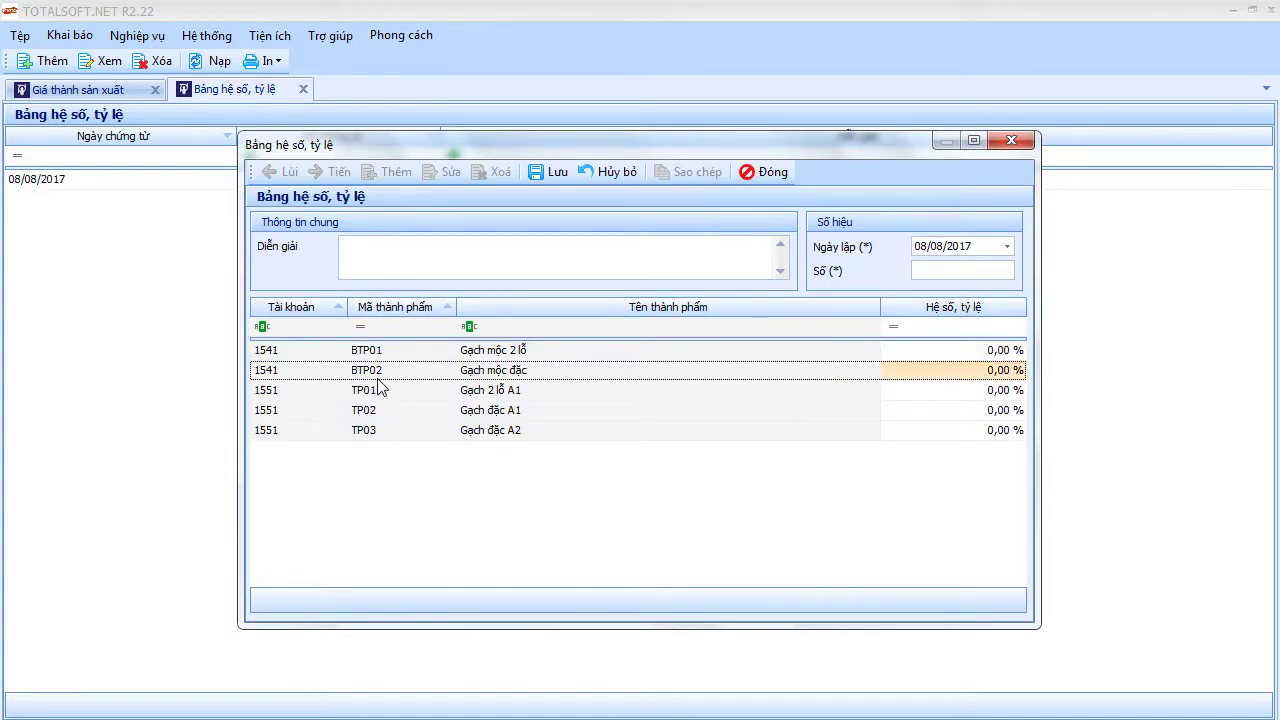
left_click(440, 396)
left_click(438, 413)
left_click(436, 431)
left_click(462, 411)
left_click(968, 412)
Set the coefficient table's Ngày lập to 01/01/2017 and its Số to 01.
left_click(980, 247)
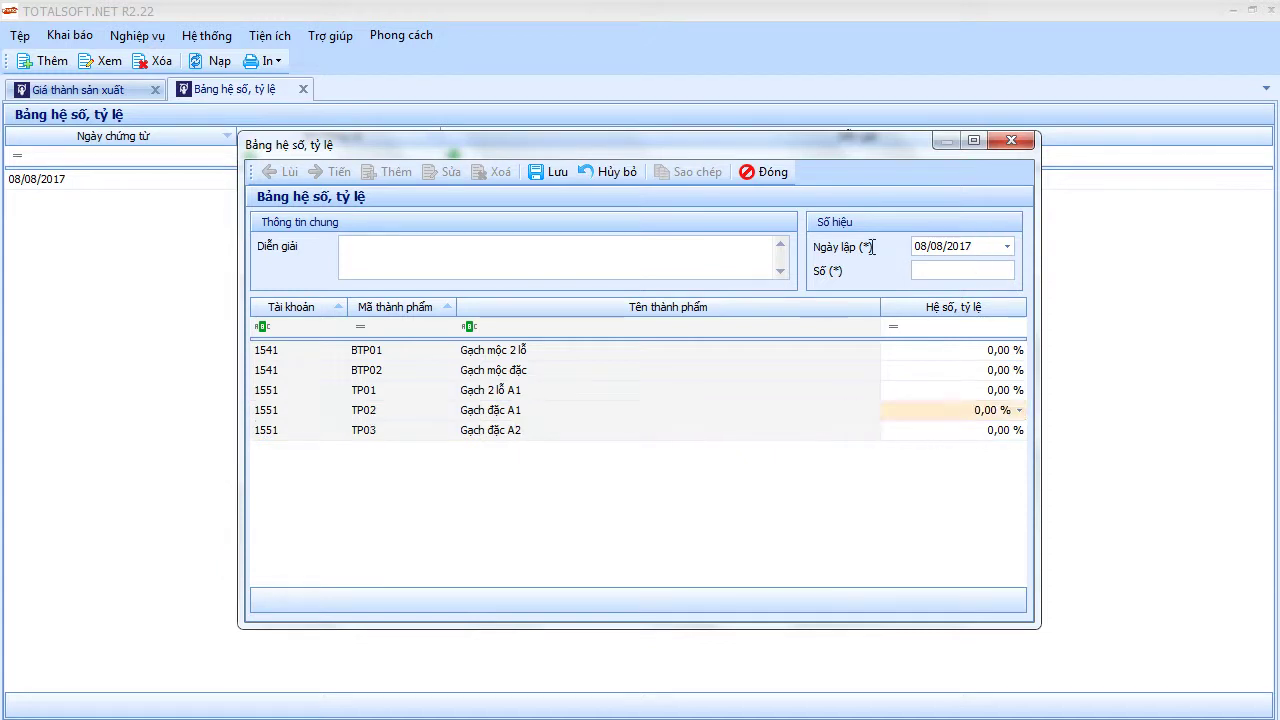
type("0101")
key("Tab")
key("Tab")
Set the Hệ số, tỷ lệ of both TP02 Gạch đặc A1 and TP03 Gạch đặc A2 to 1,00 %.
left_click(1000, 411)
double_click(1006, 411)
type("1")
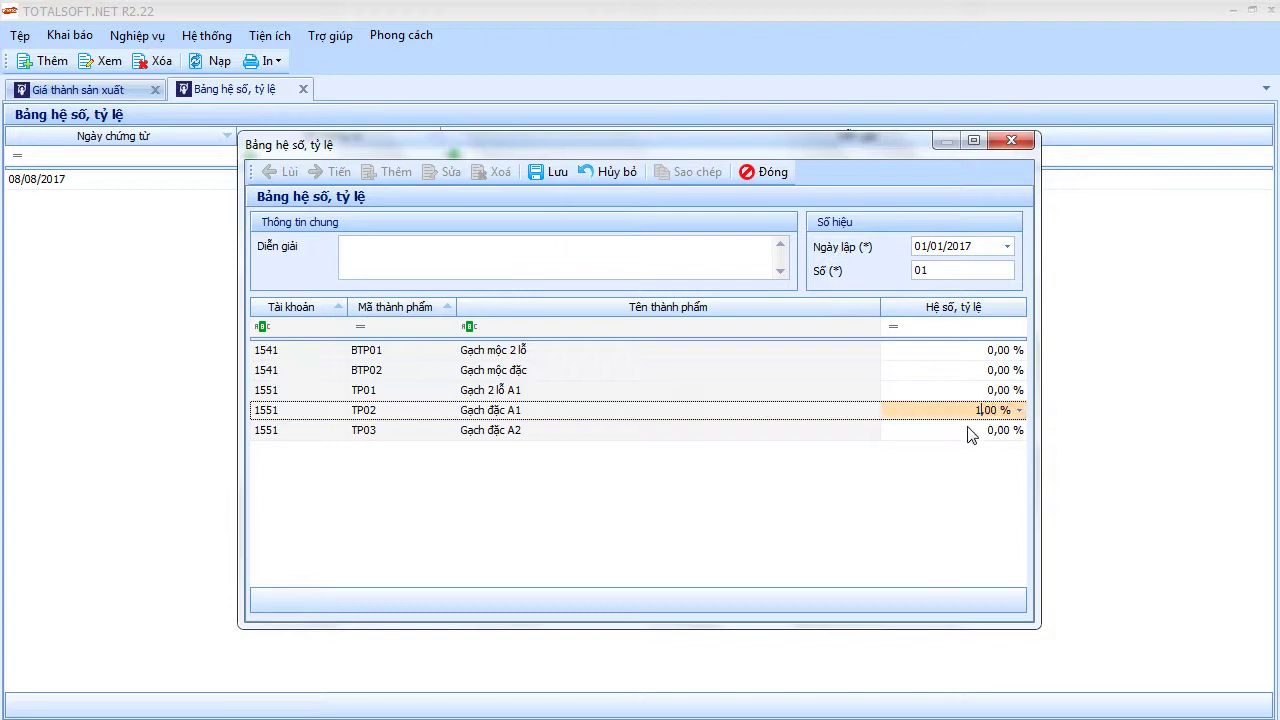
double_click(1000, 430)
type("1")
Remove the TP01, BTP01 and BTP02 rows from the coefficient table, save it, and close the list.
left_click(556, 174)
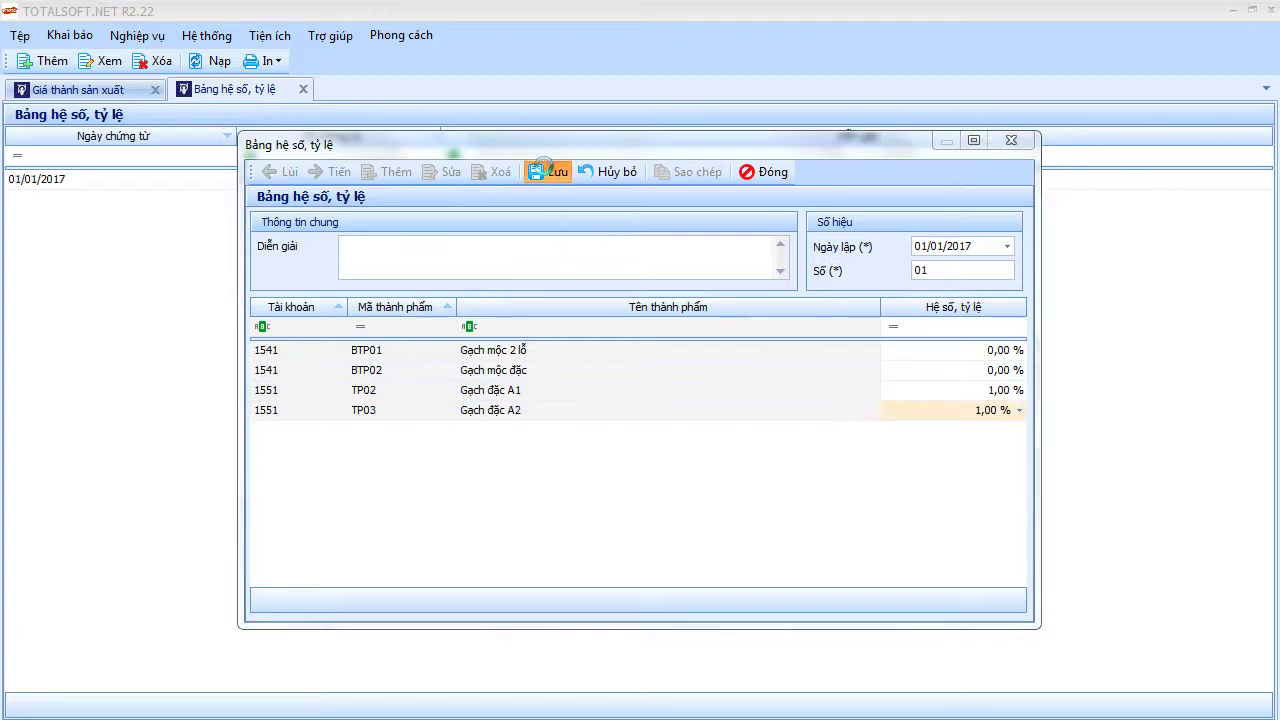
left_click(903, 458)
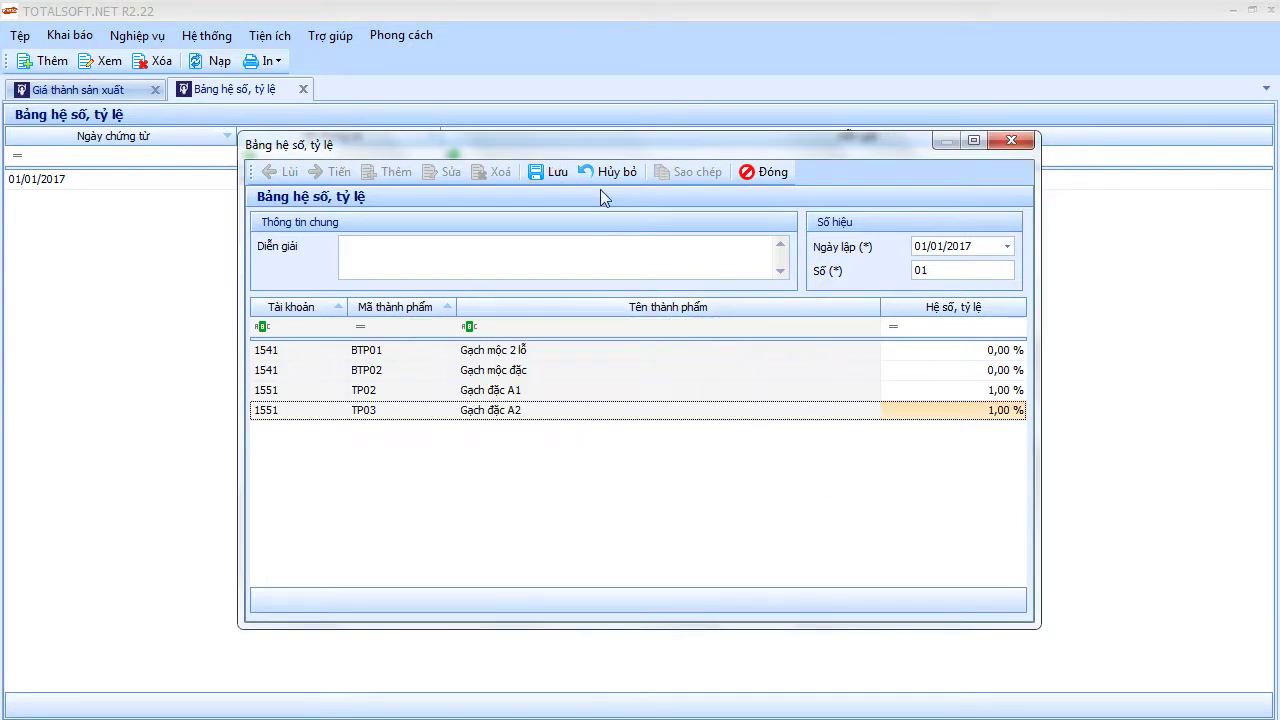
left_click(550, 172)
left_click(822, 459)
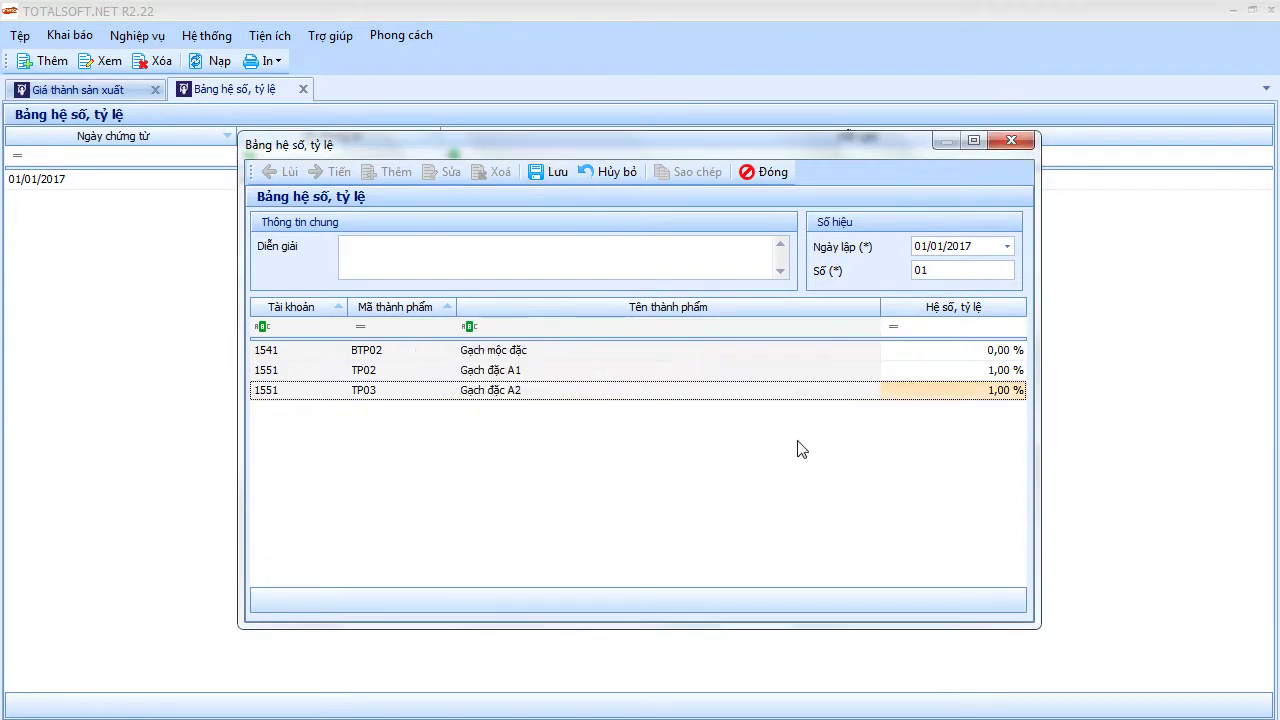
left_click(427, 356)
right_click(425, 358)
left_click(462, 364)
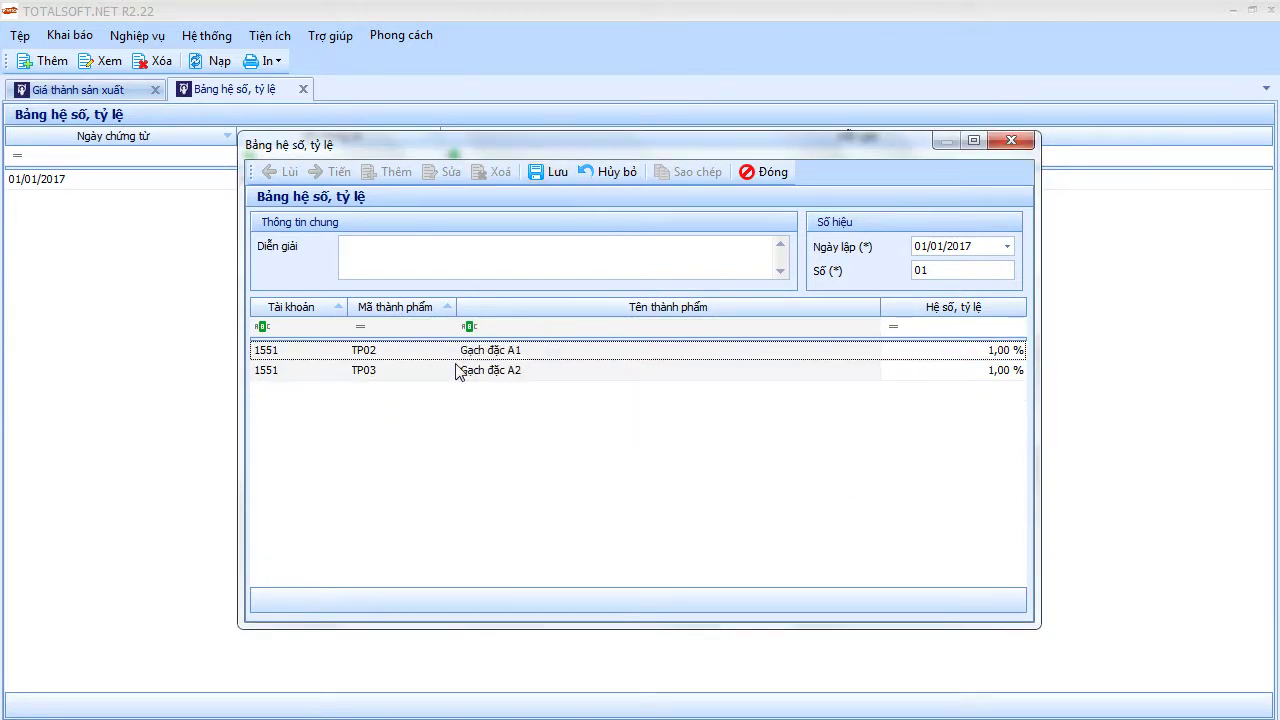
left_click(555, 174)
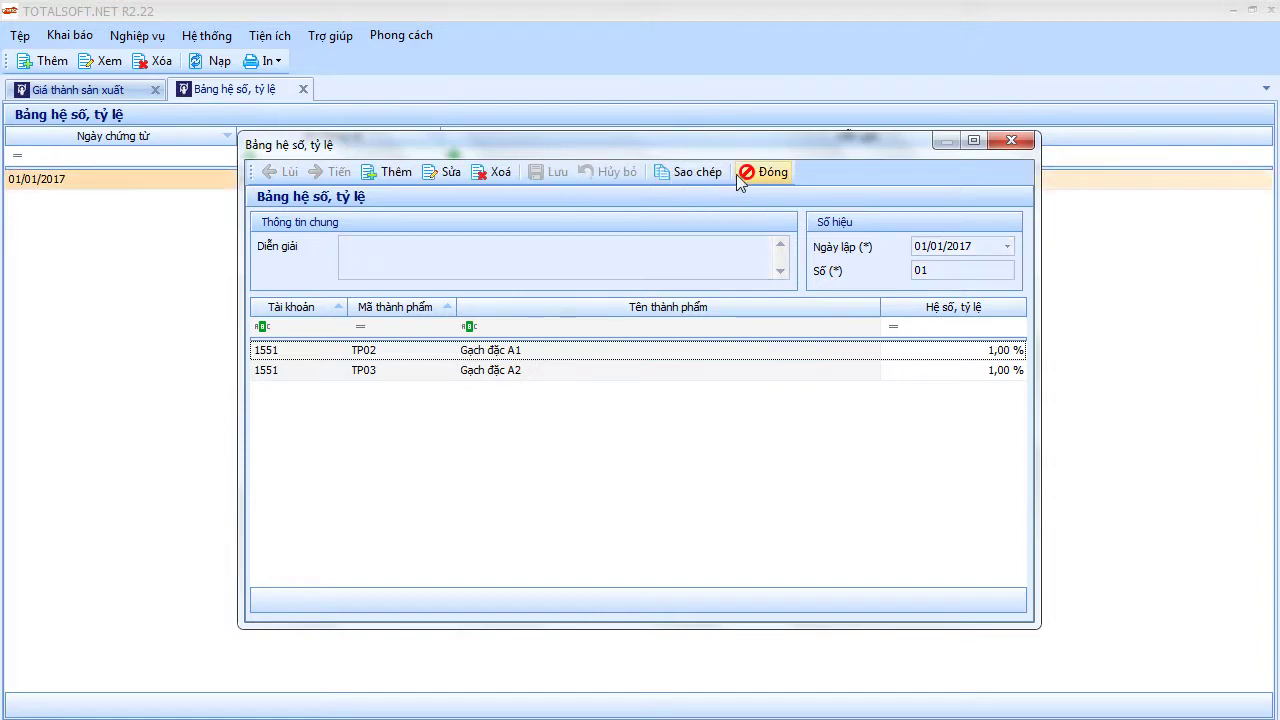
left_click(772, 174)
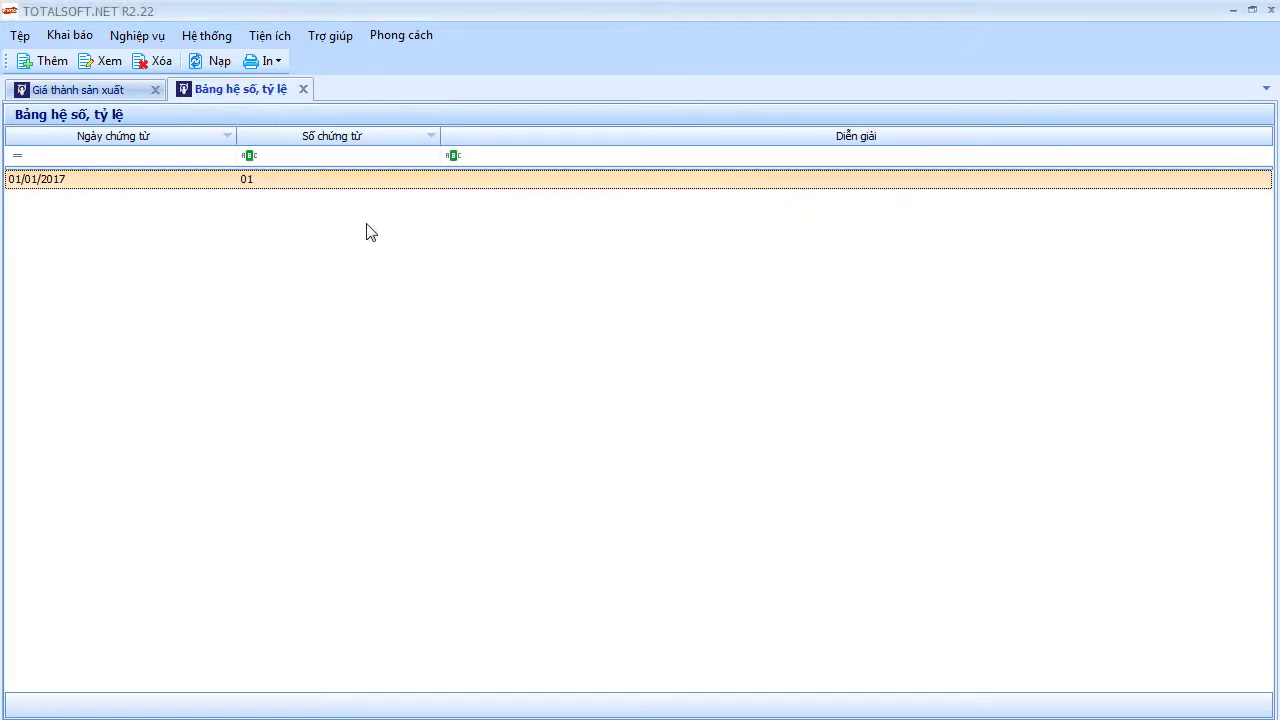
left_click(303, 89)
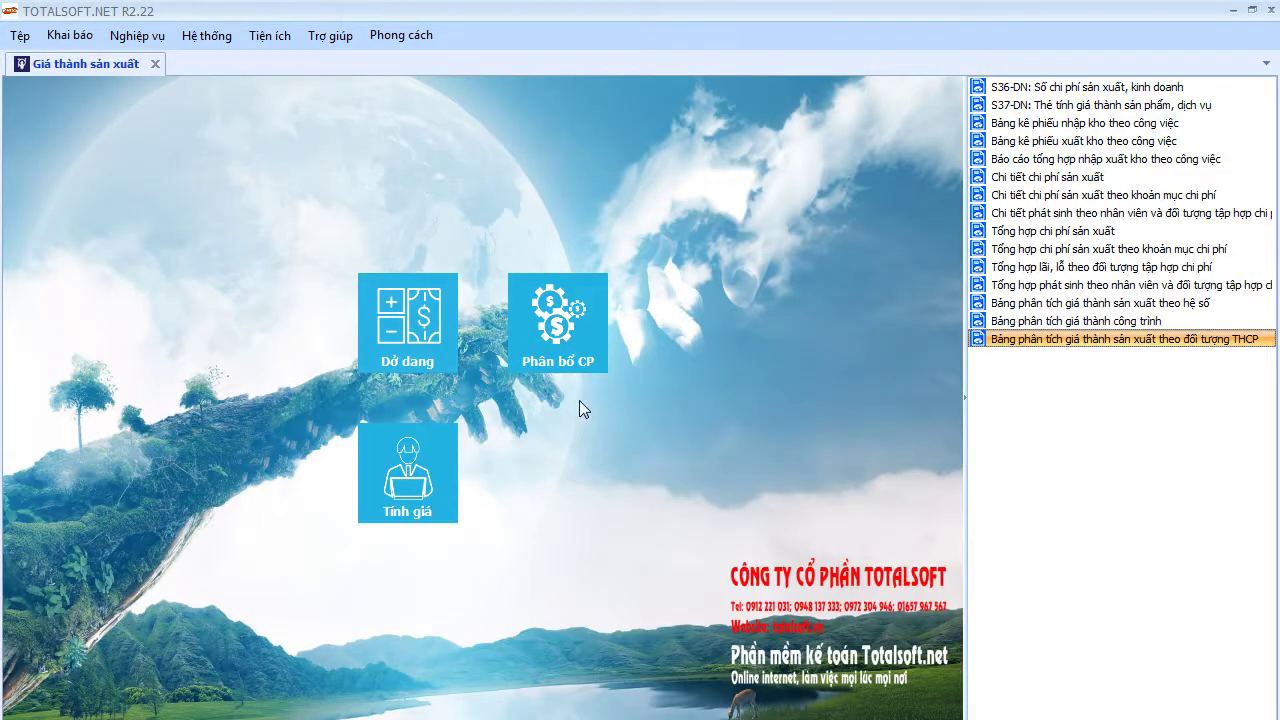
View the report Bảng phân tích giá thành sản xuất theo đối tượng THCP for Quý I and account 154, and close it with its module.
double_click(1025, 341)
left_click(758, 533)
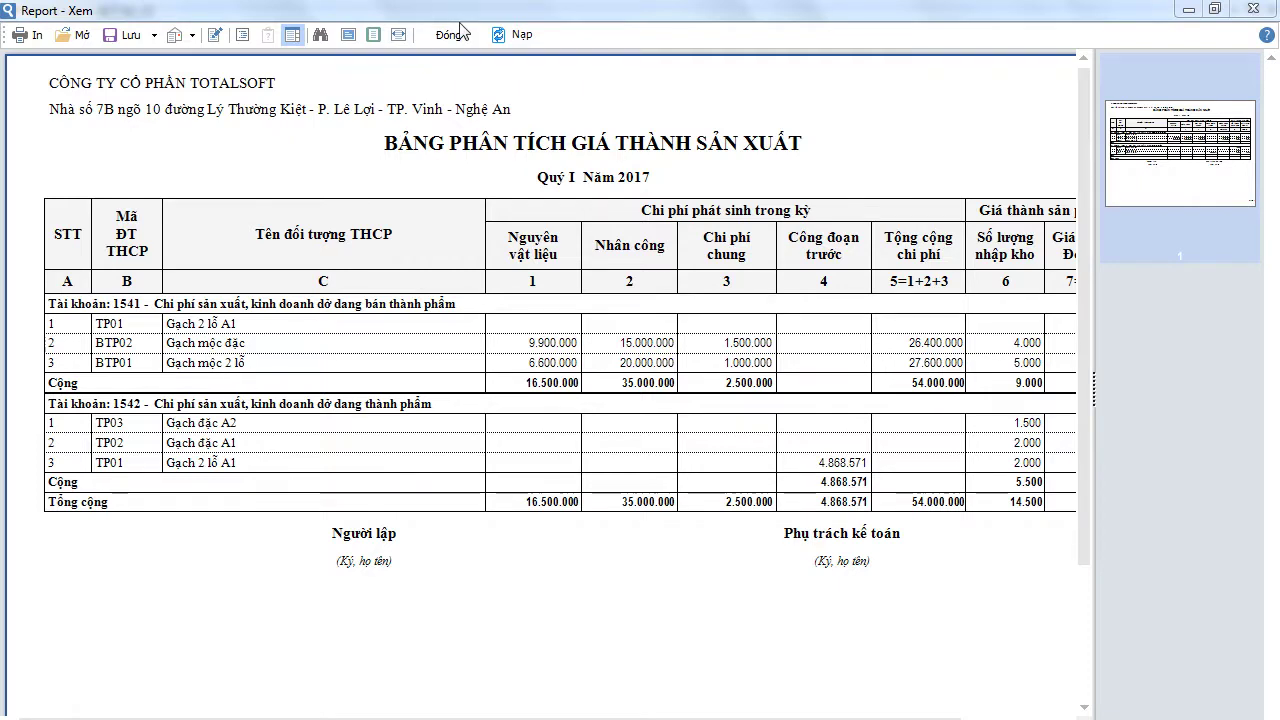
left_click(450, 36)
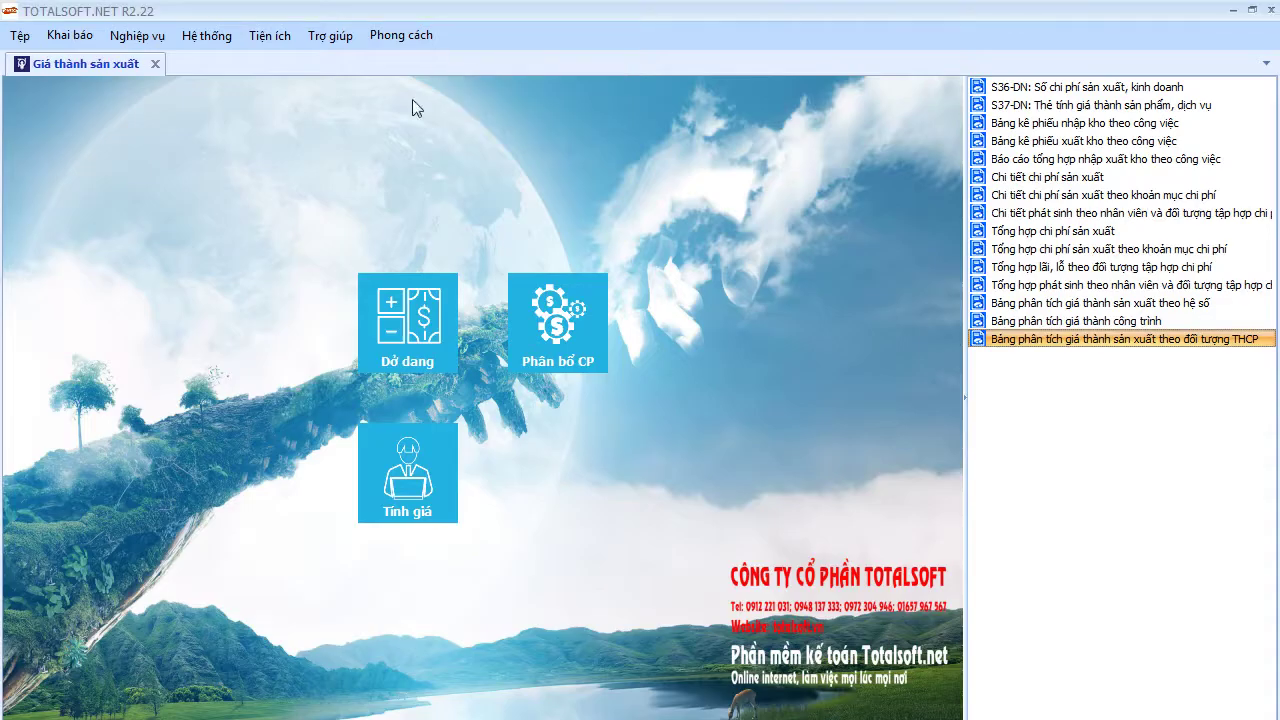
left_click(157, 65)
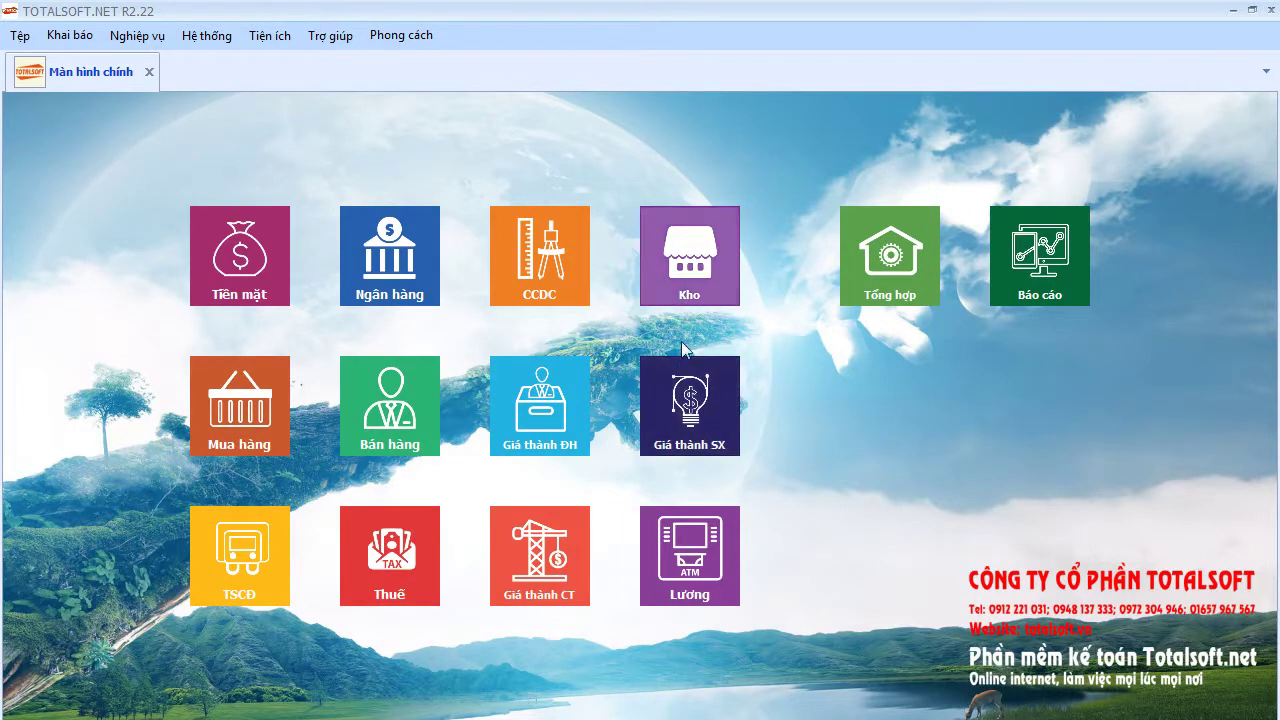
left_click(686, 420)
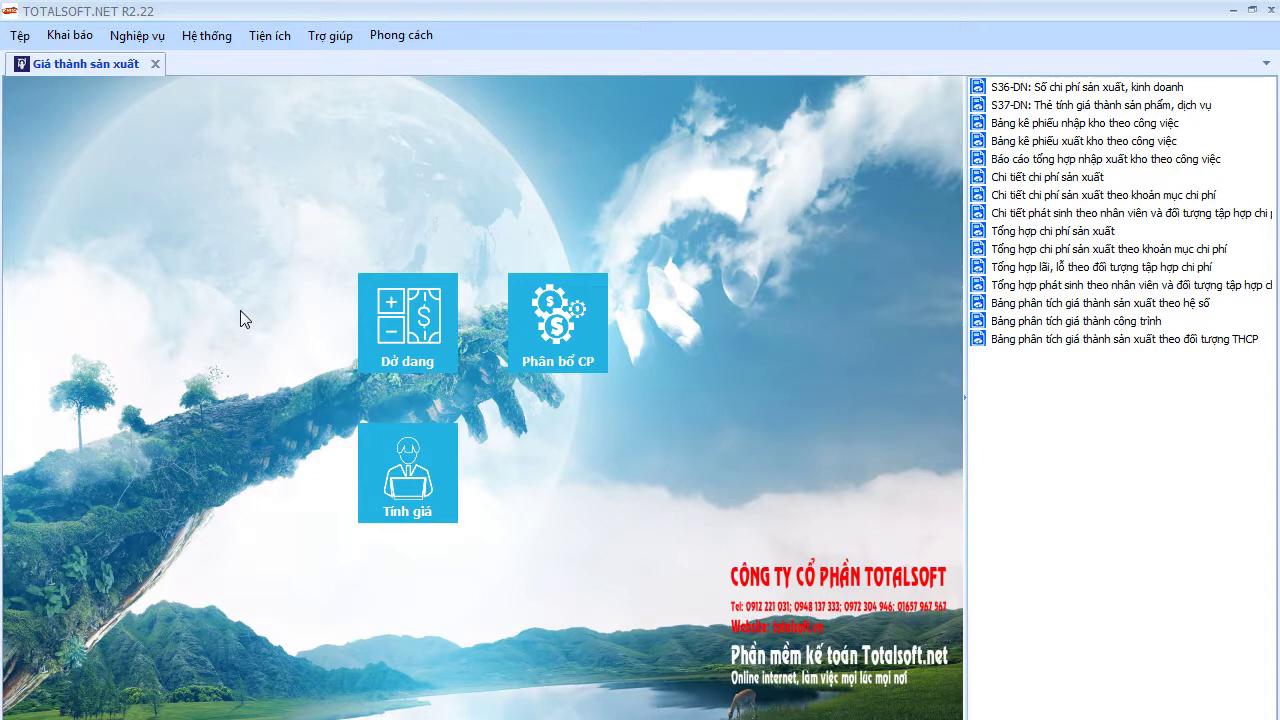
left_click(155, 64)
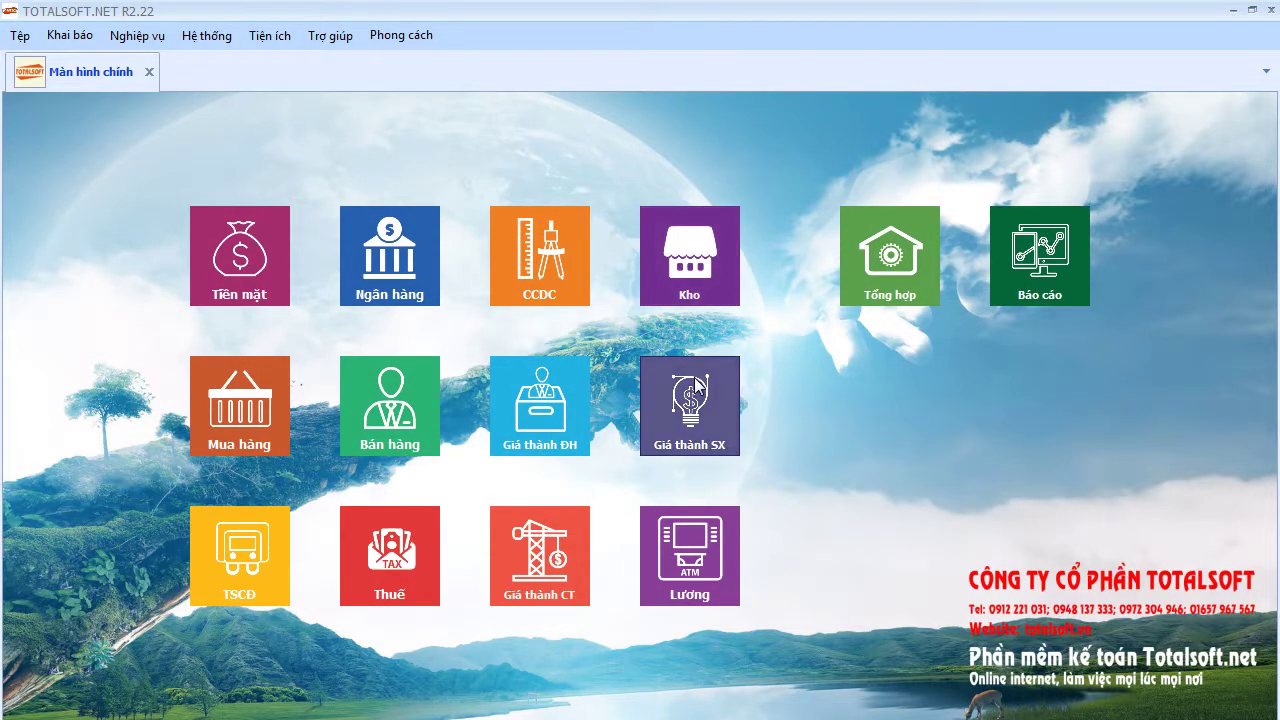
In the Kho module's Xuất kho list, open the issue Xuất kho bán thành phẩm để sản xuất, unpost it, and switch it to editing.
left_click(697, 264)
left_click(545, 320)
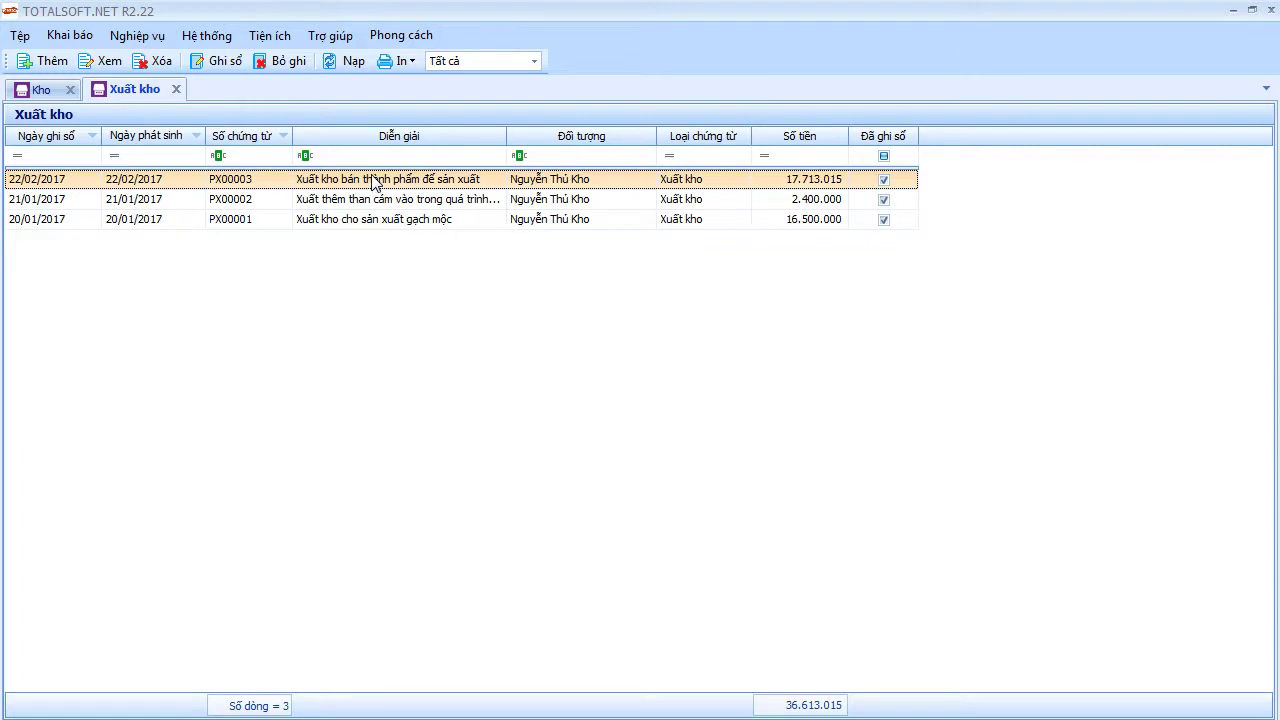
double_click(373, 182)
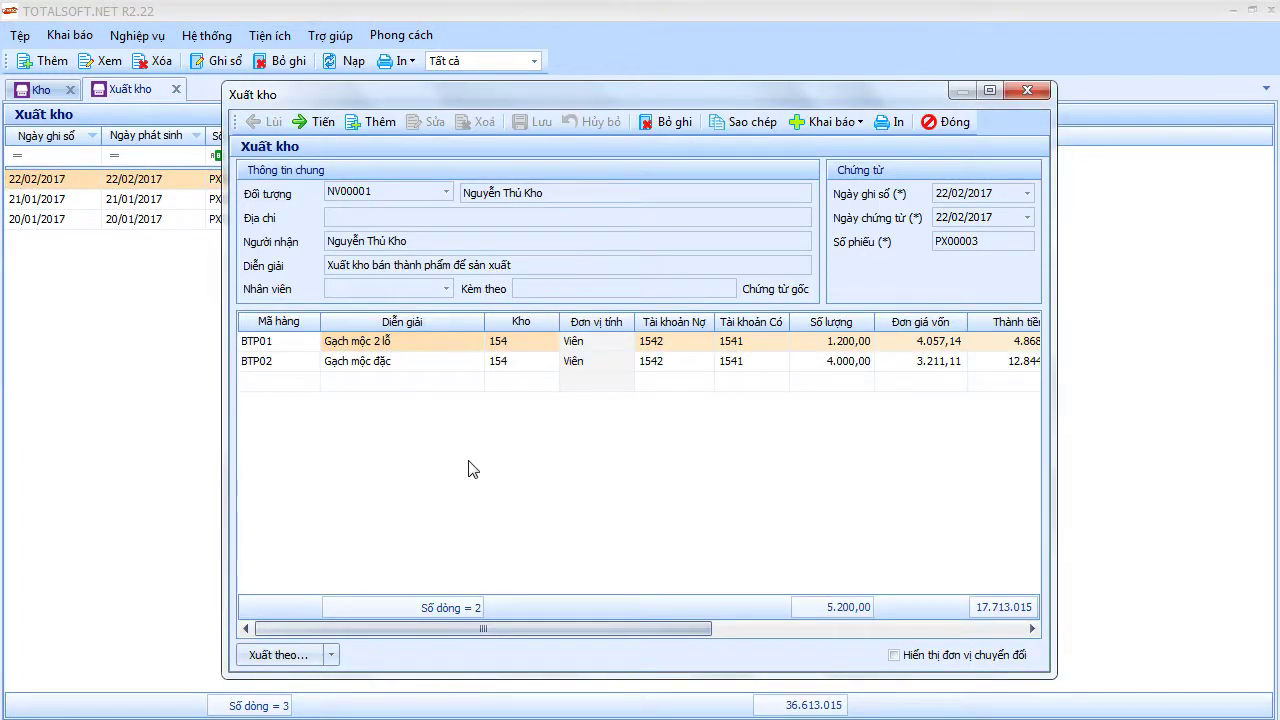
left_click(656, 122)
left_click(428, 121)
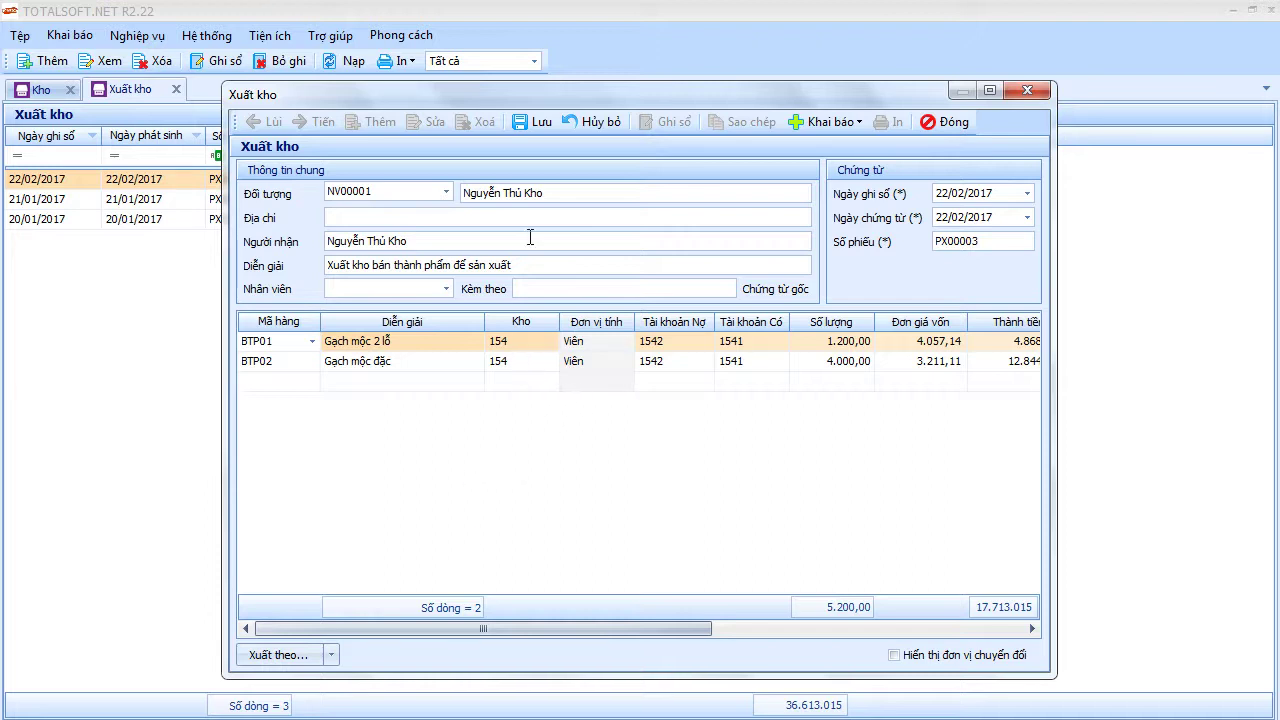
Assign TP02 Gạch đặc A1 as the Đối tượng THCP of the BTP02 Gạch mộc đặc line in the issue.
left_click(310, 369)
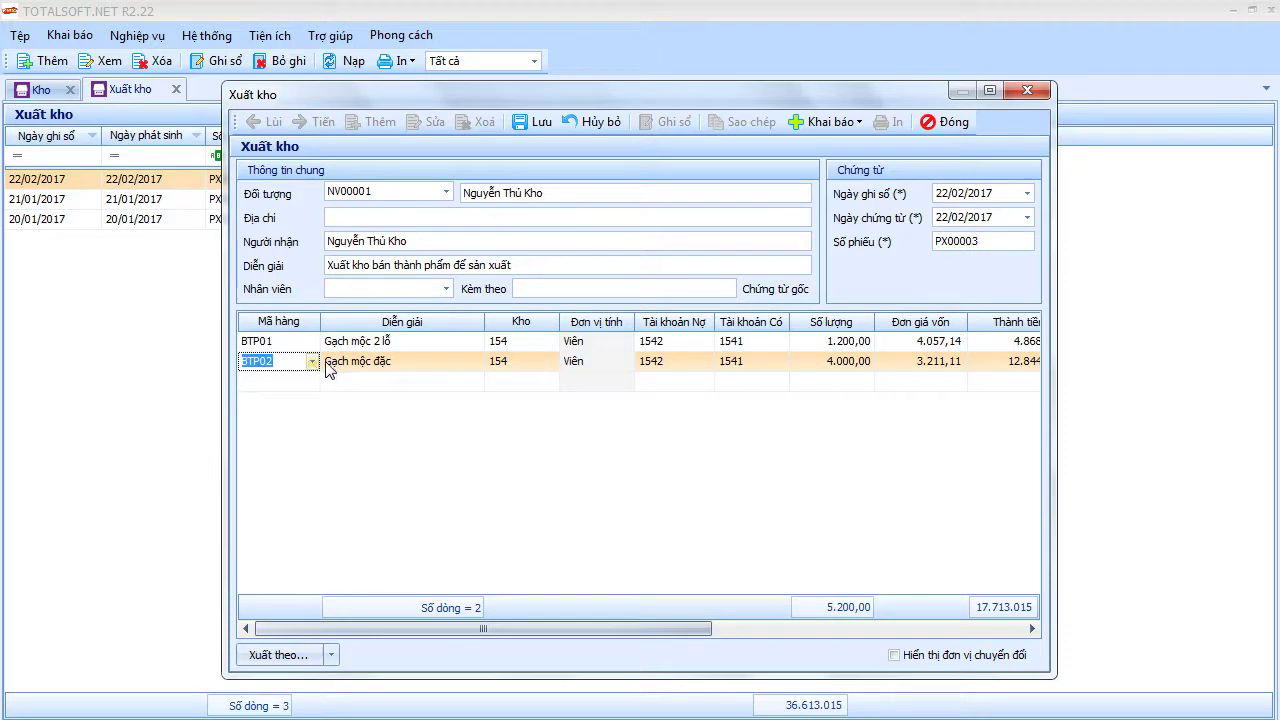
left_click_drag(588, 630, 563, 604)
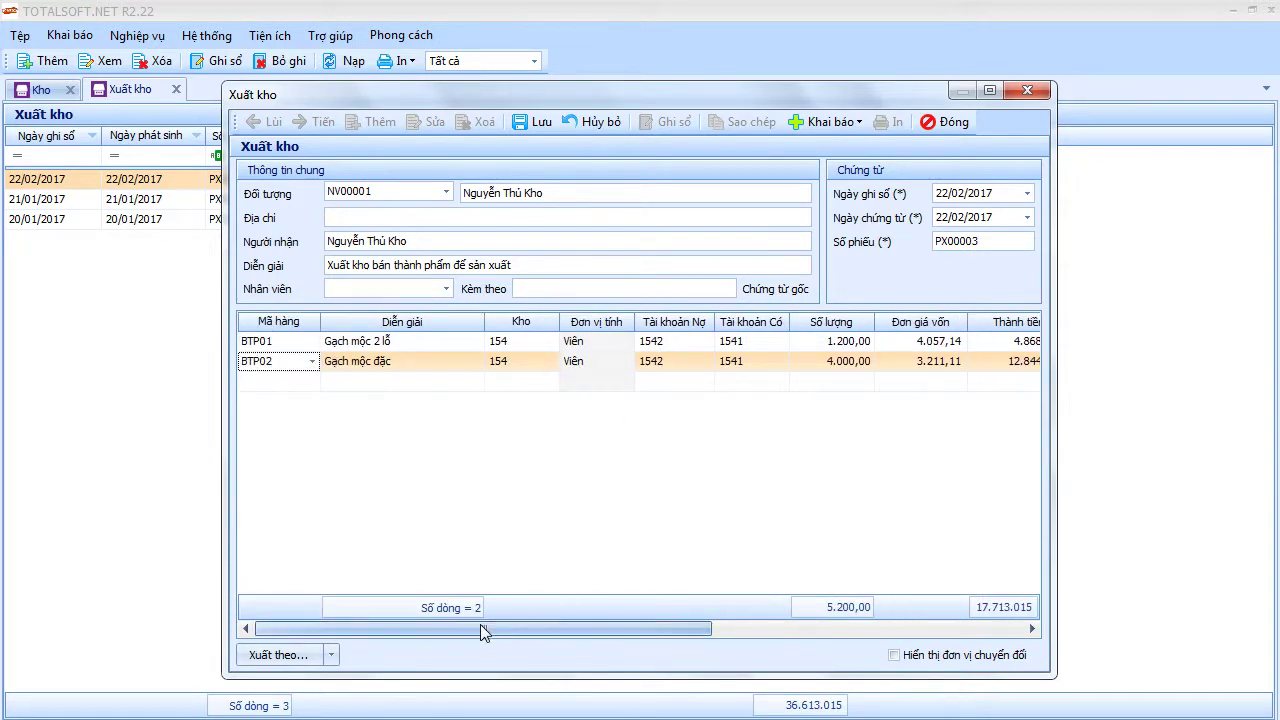
left_click_drag(480, 624, 505, 625)
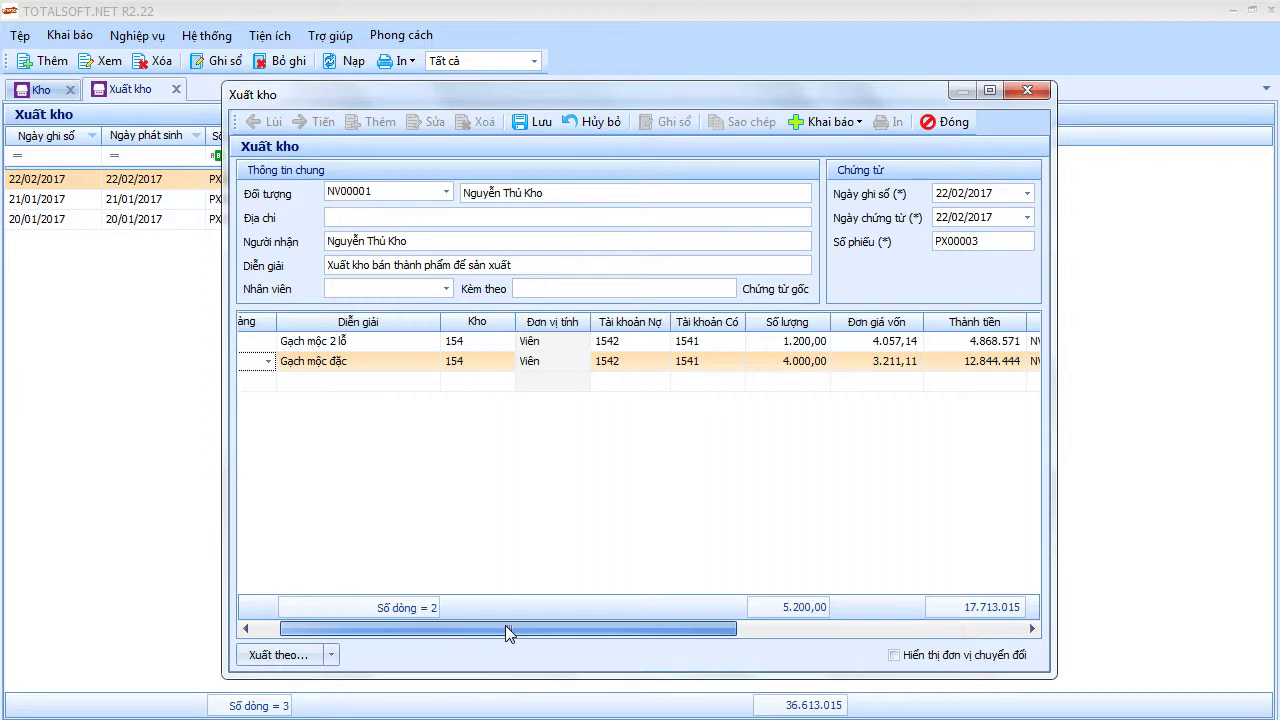
left_click_drag(508, 632, 795, 638)
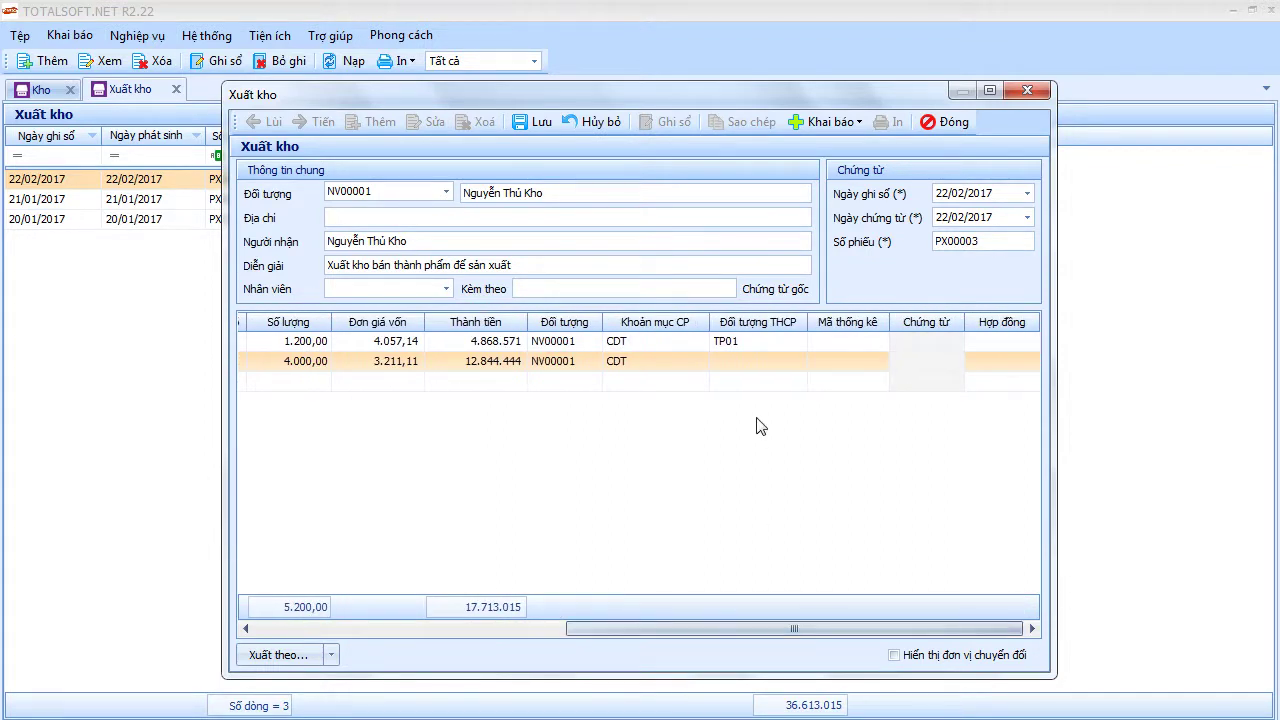
left_click(775, 362)
left_click(800, 362)
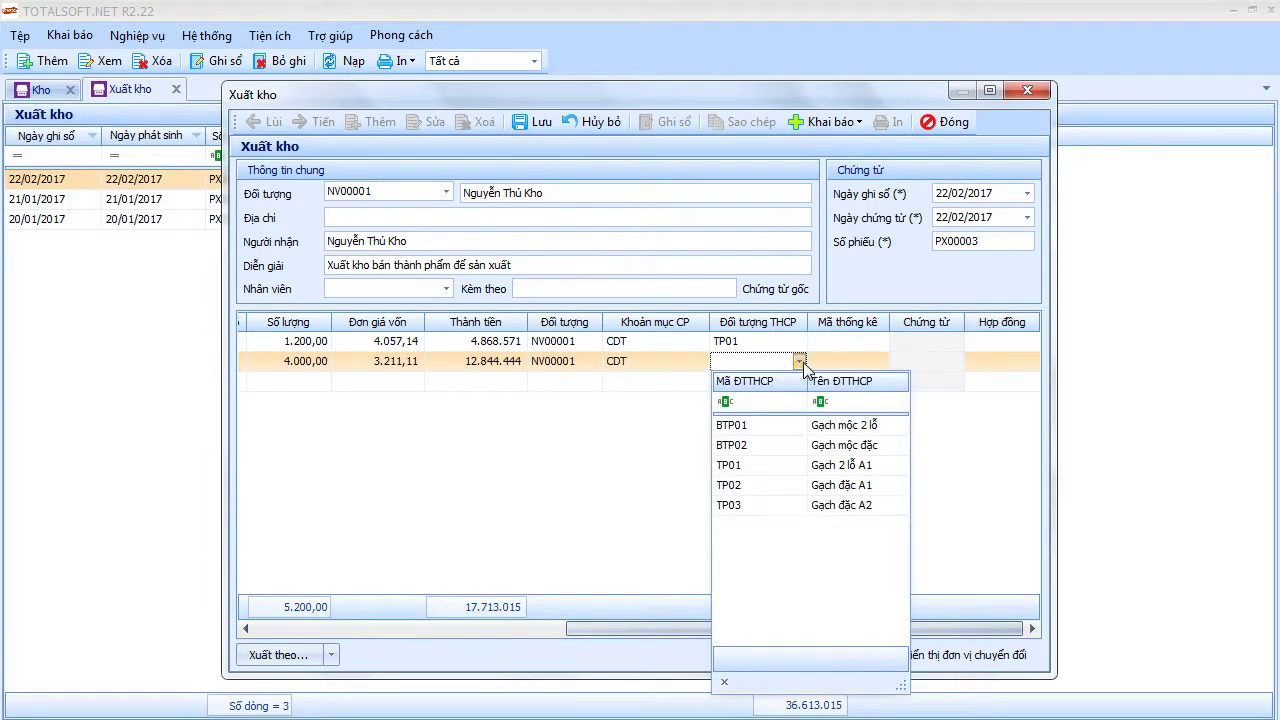
left_click(766, 497)
Add a second BTP02 Gạch mộc đặc line to the issue.
left_click_drag(702, 623, 390, 626)
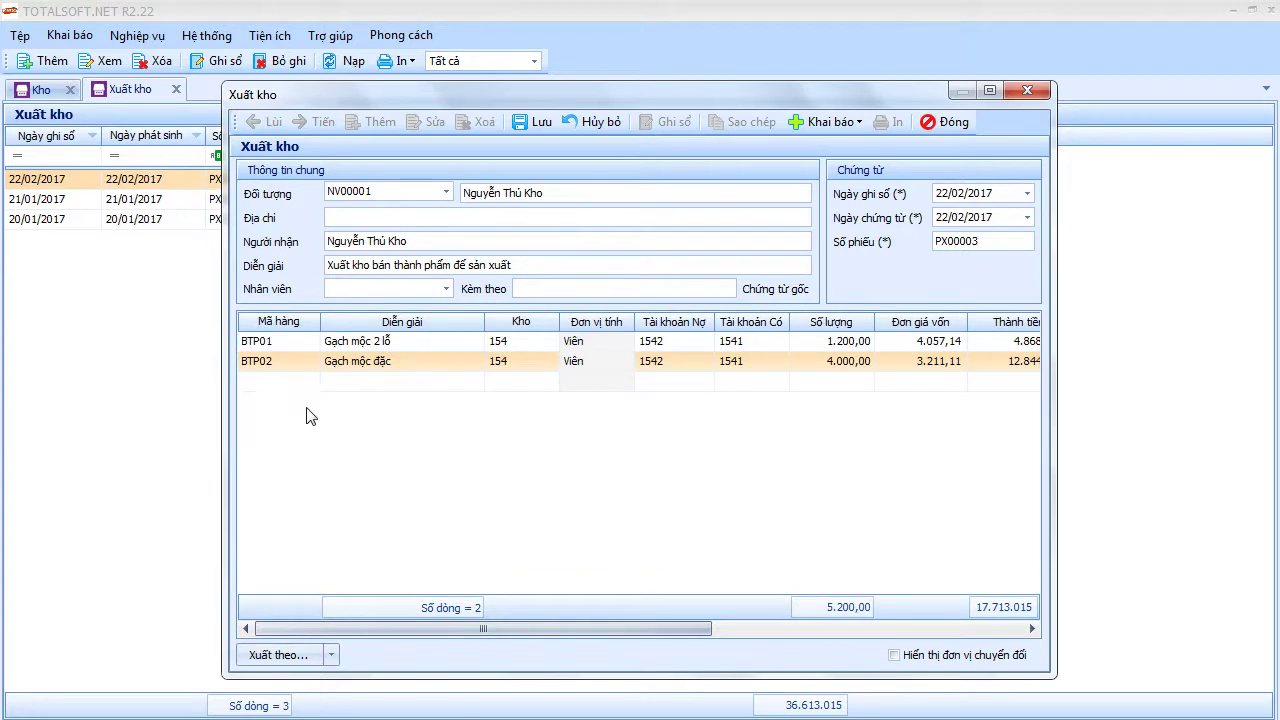
left_click(308, 381)
left_click(312, 381)
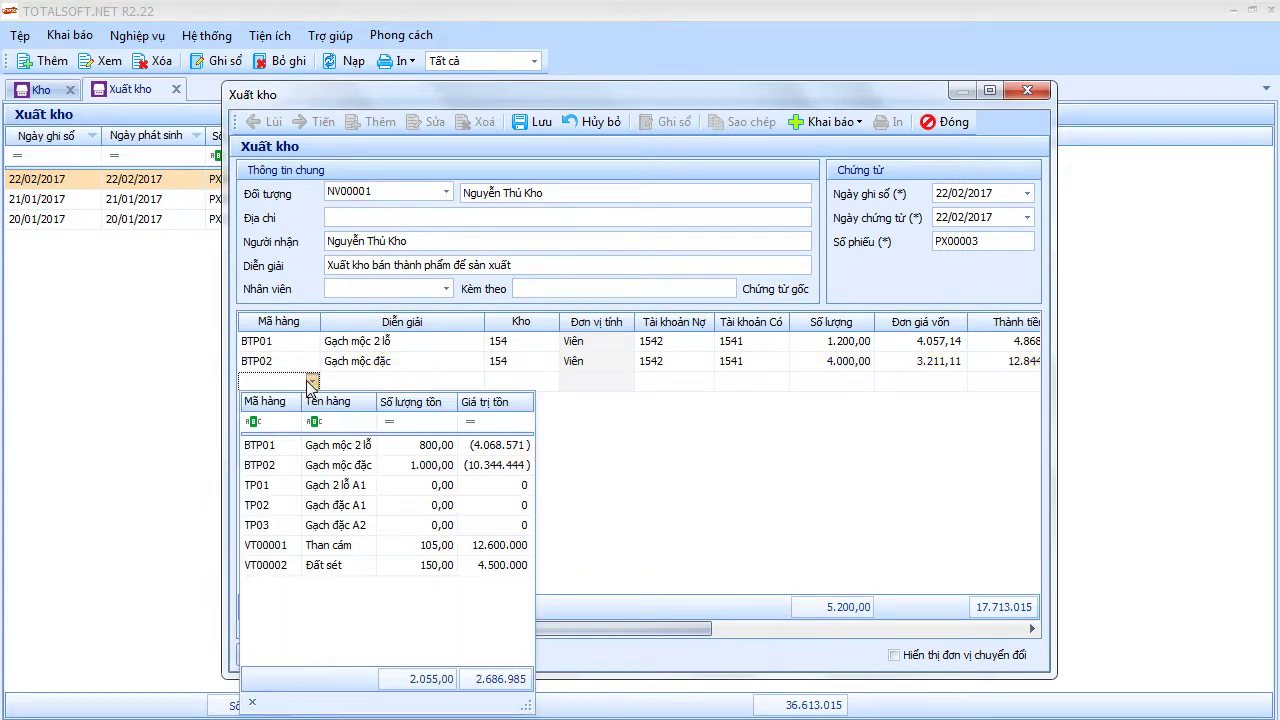
left_click(316, 466)
Set the Số lượng of the first BTP02 line to 2.500 and of the added BTP02 line to 1.500.
left_click_drag(487, 624, 596, 624)
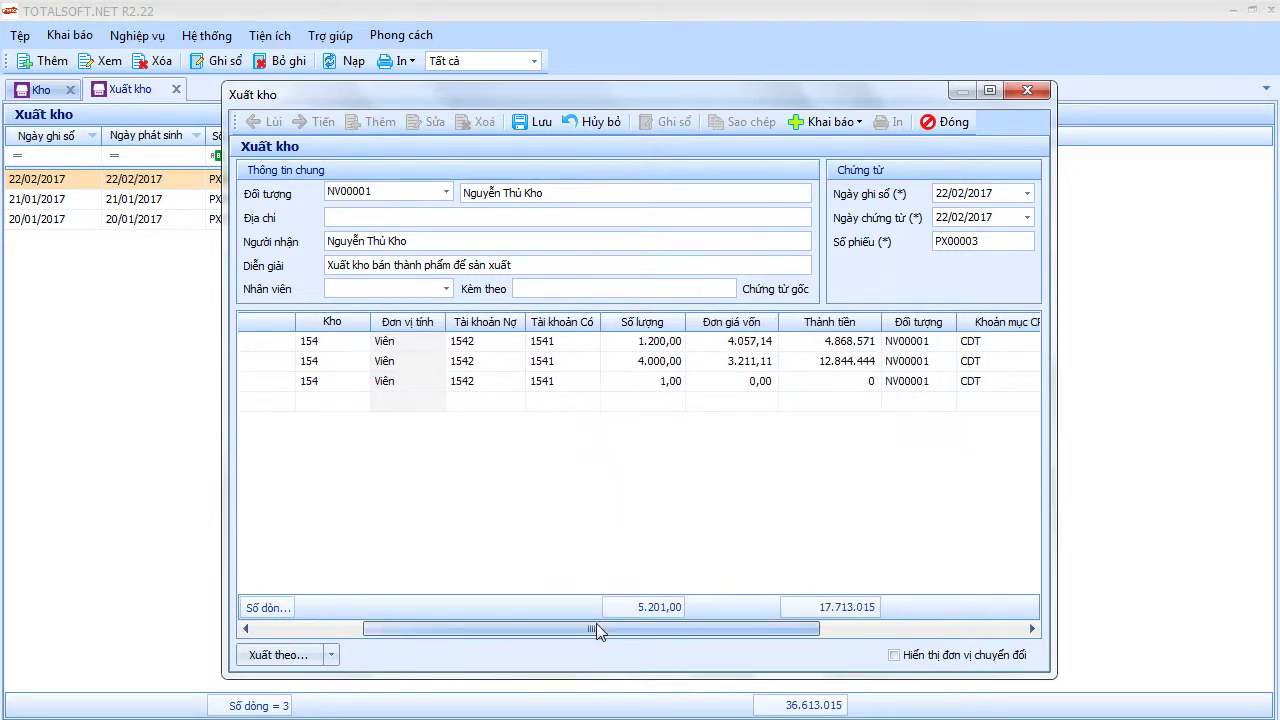
left_click(628, 381)
left_click(632, 361)
type("25")
key("Down")
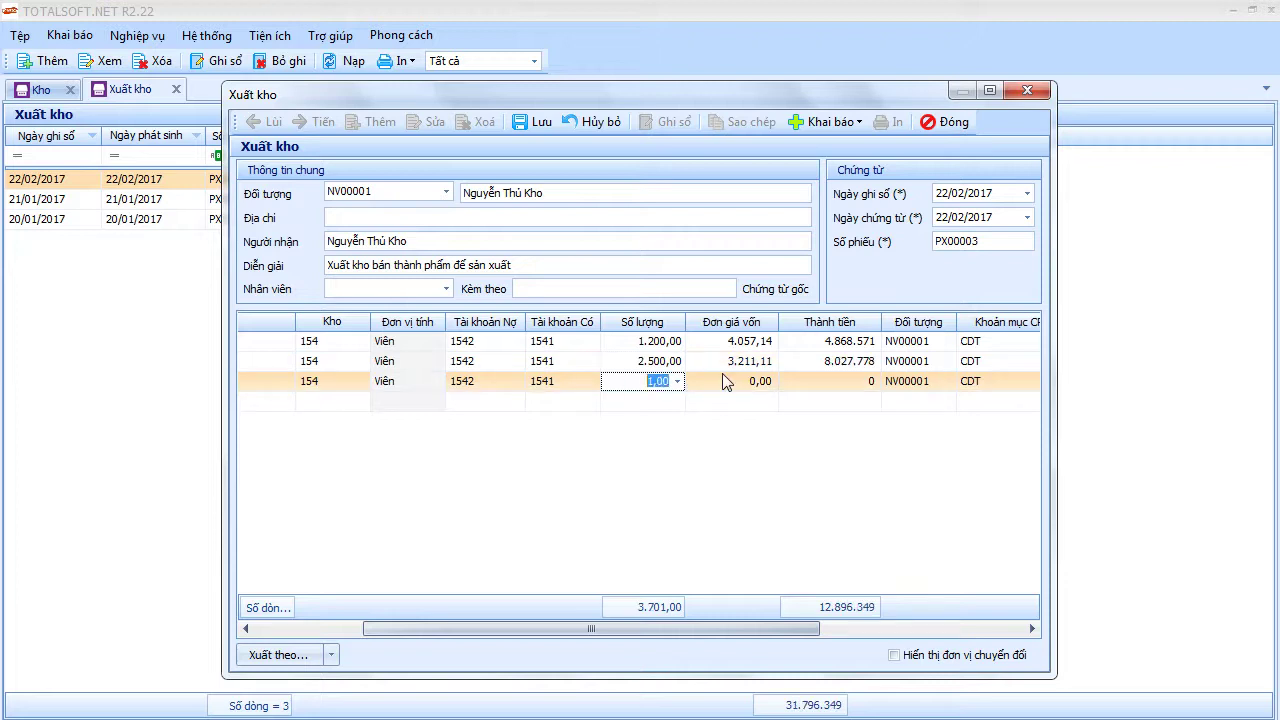
key("Tab")
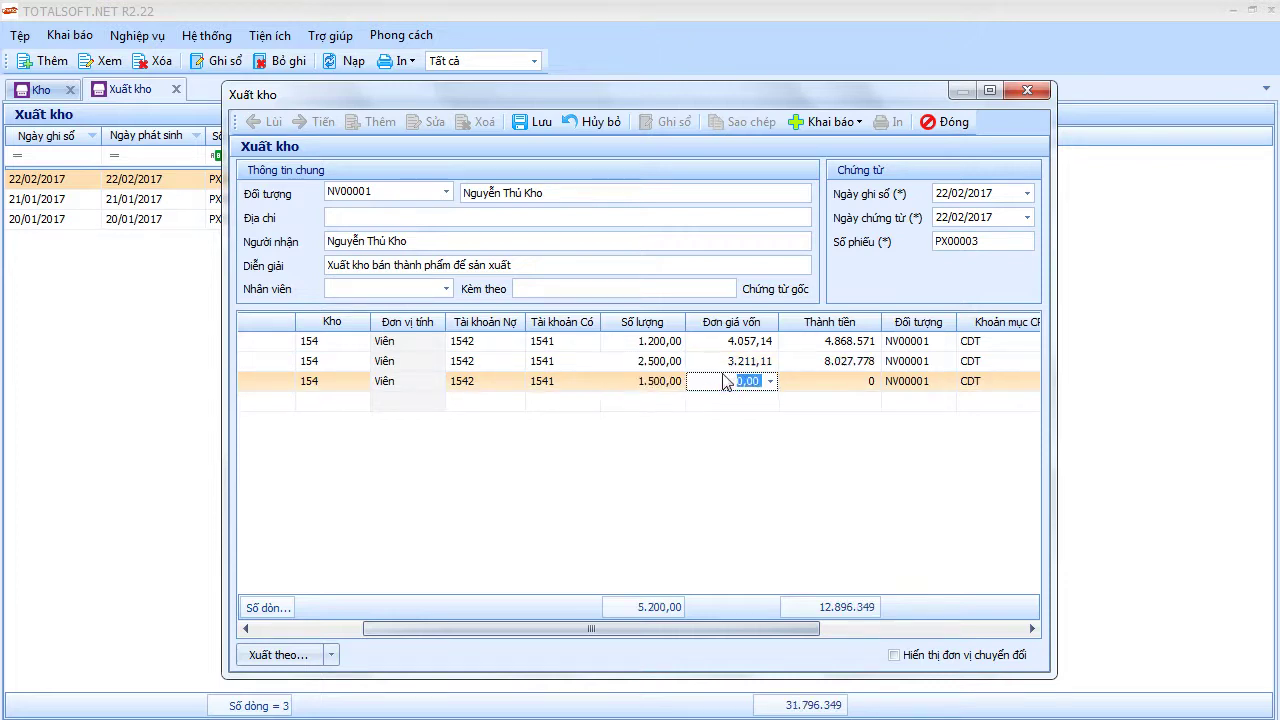
key("Tab")
Change the Đối tượng THCP of the added 1.500-unit BTP02 line to TP03.
left_click(996, 384)
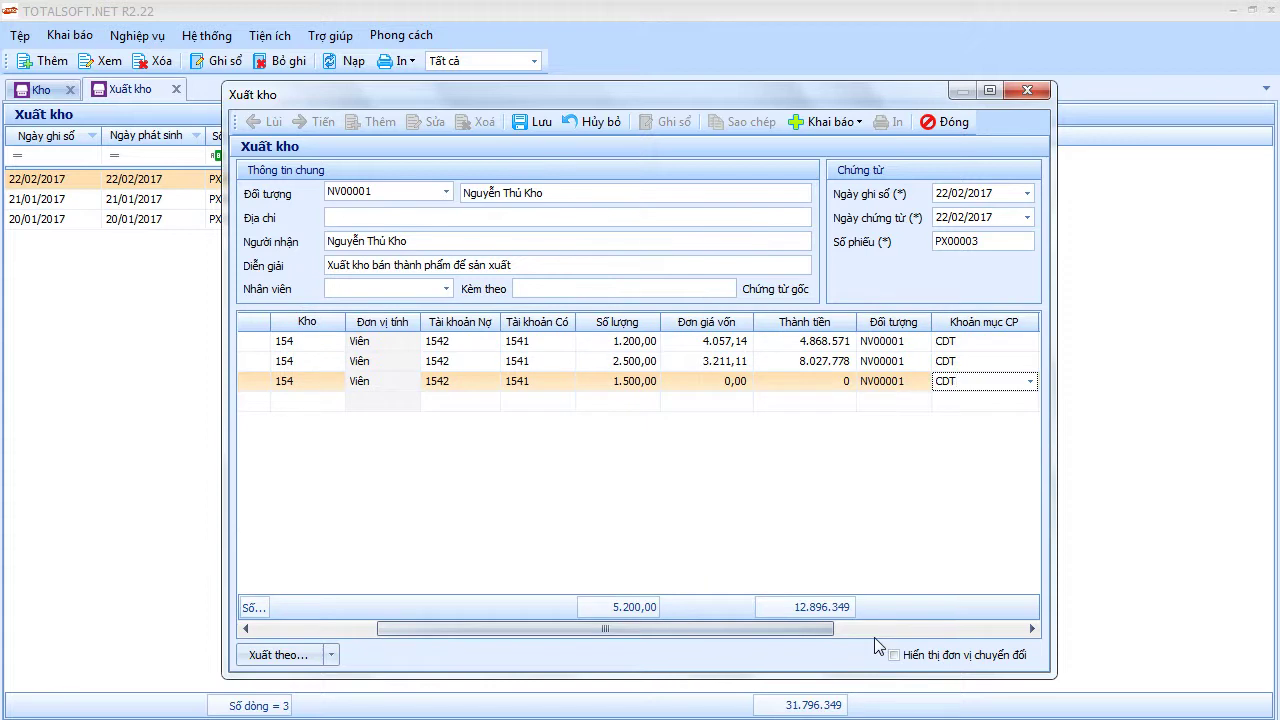
left_click_drag(833, 630, 996, 630)
left_click(786, 382)
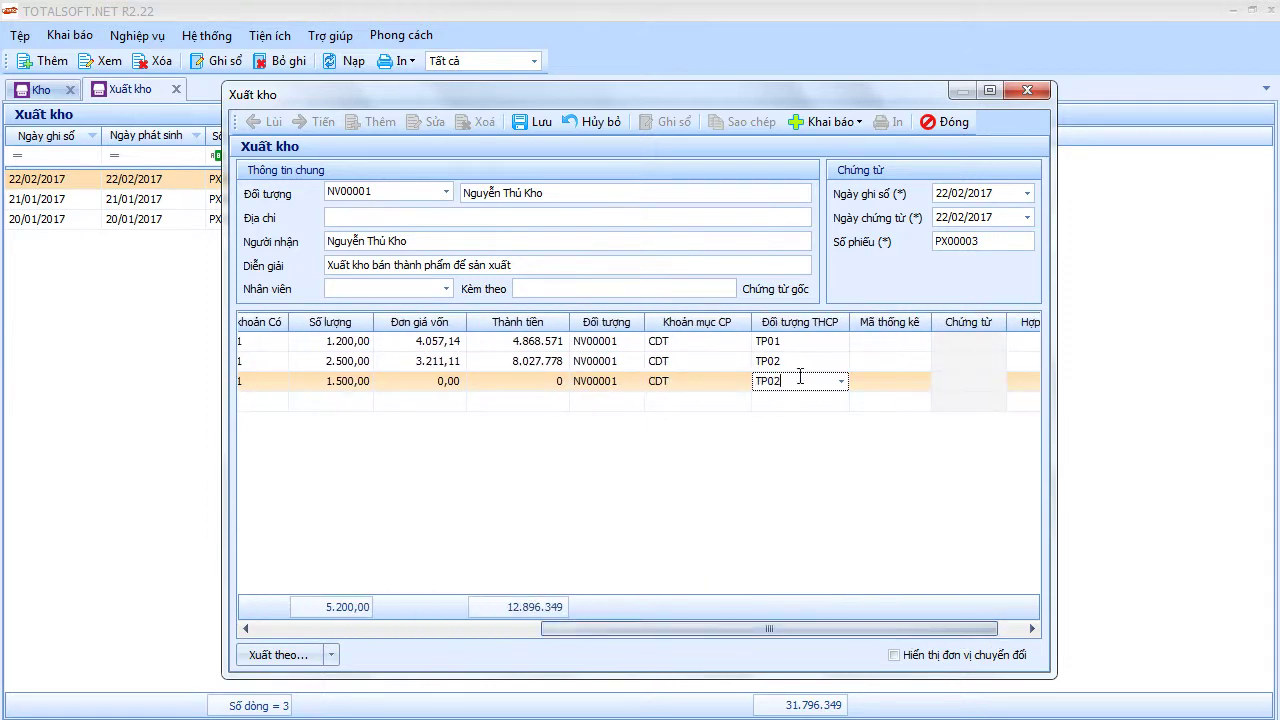
left_click(842, 381)
left_click(855, 536)
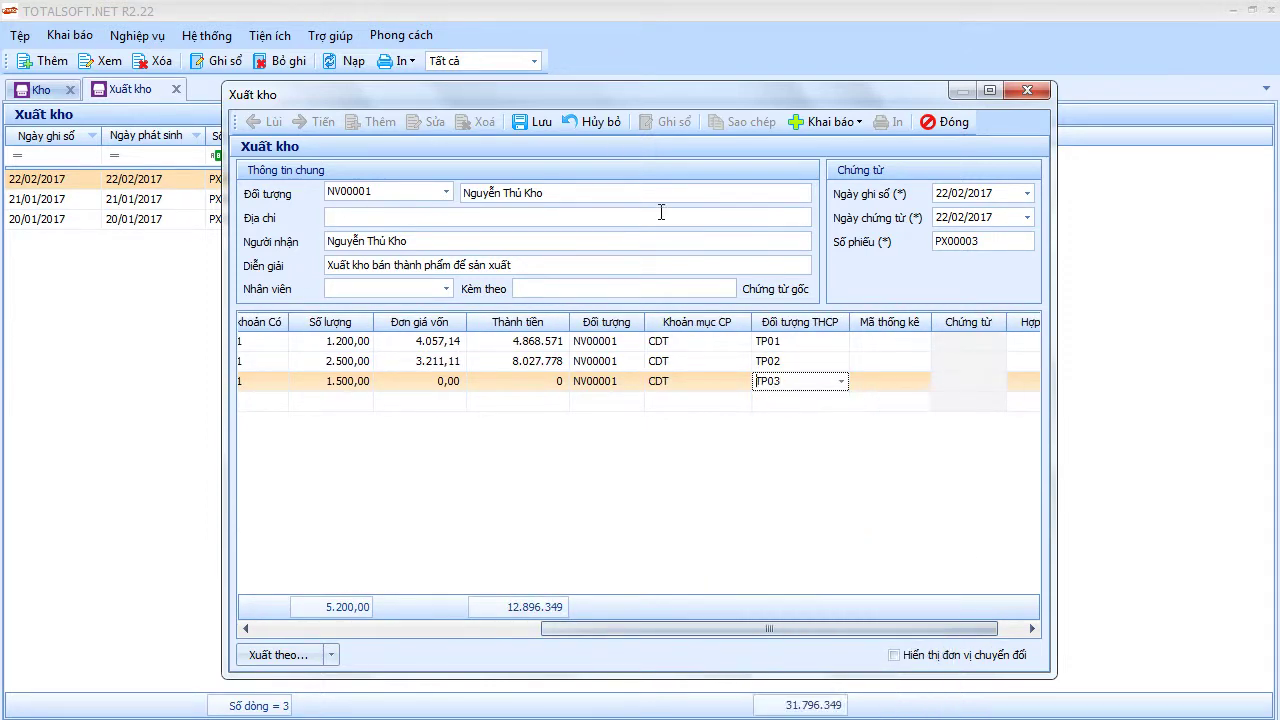
Save the corrected semi-finished goods issue, and close it together with the Xuất kho list.
left_click(517, 123)
left_click(931, 125)
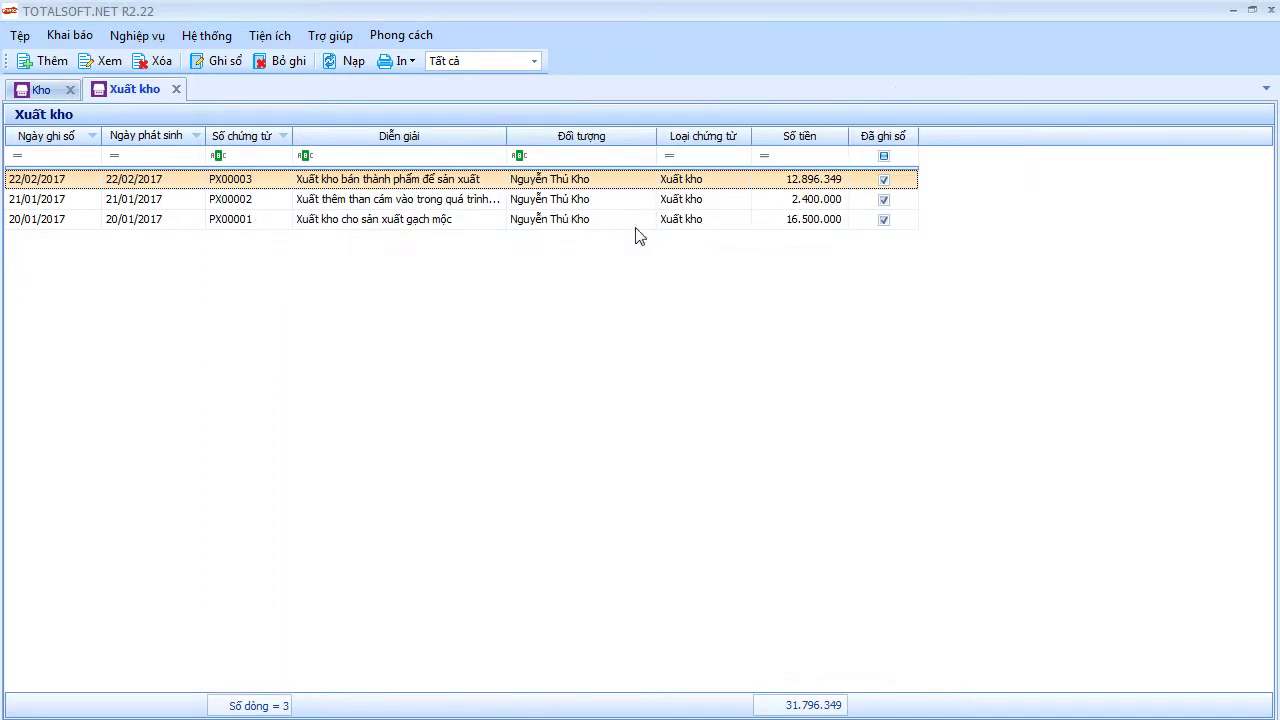
left_click(176, 90)
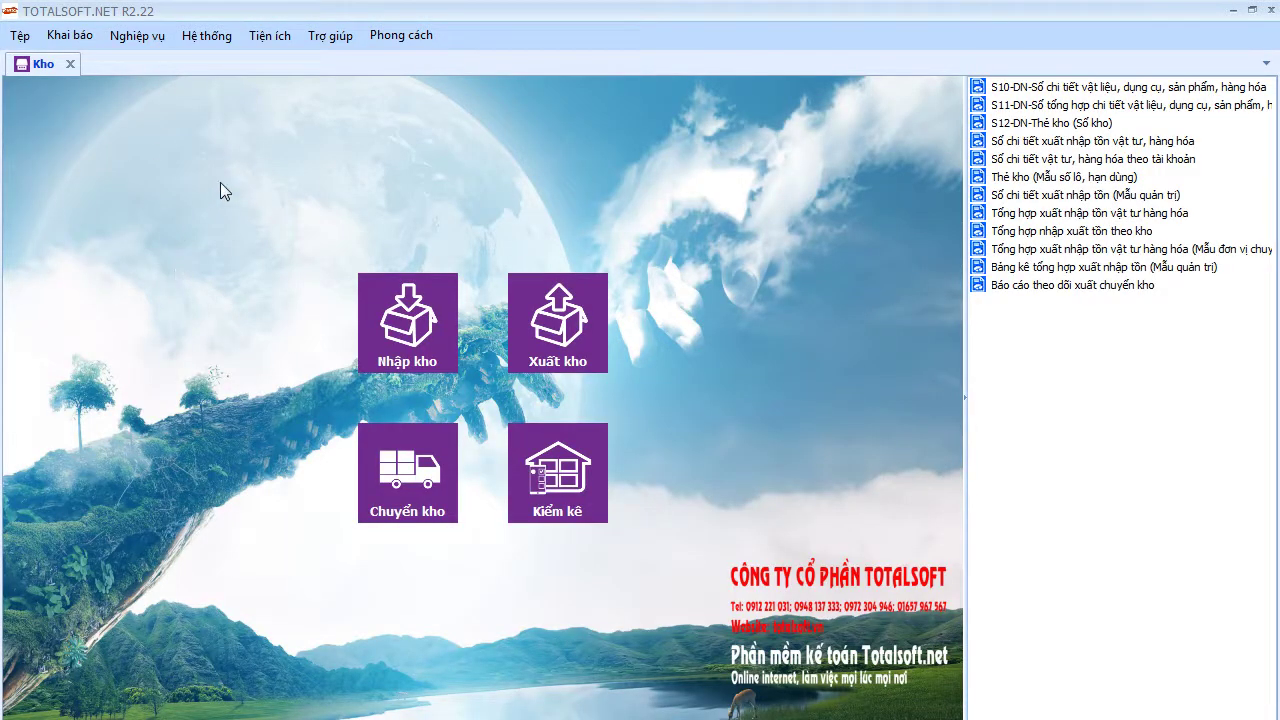
Run Tính giá xuất kho for all materials and goods, and close the Kho module.
left_click(138, 40)
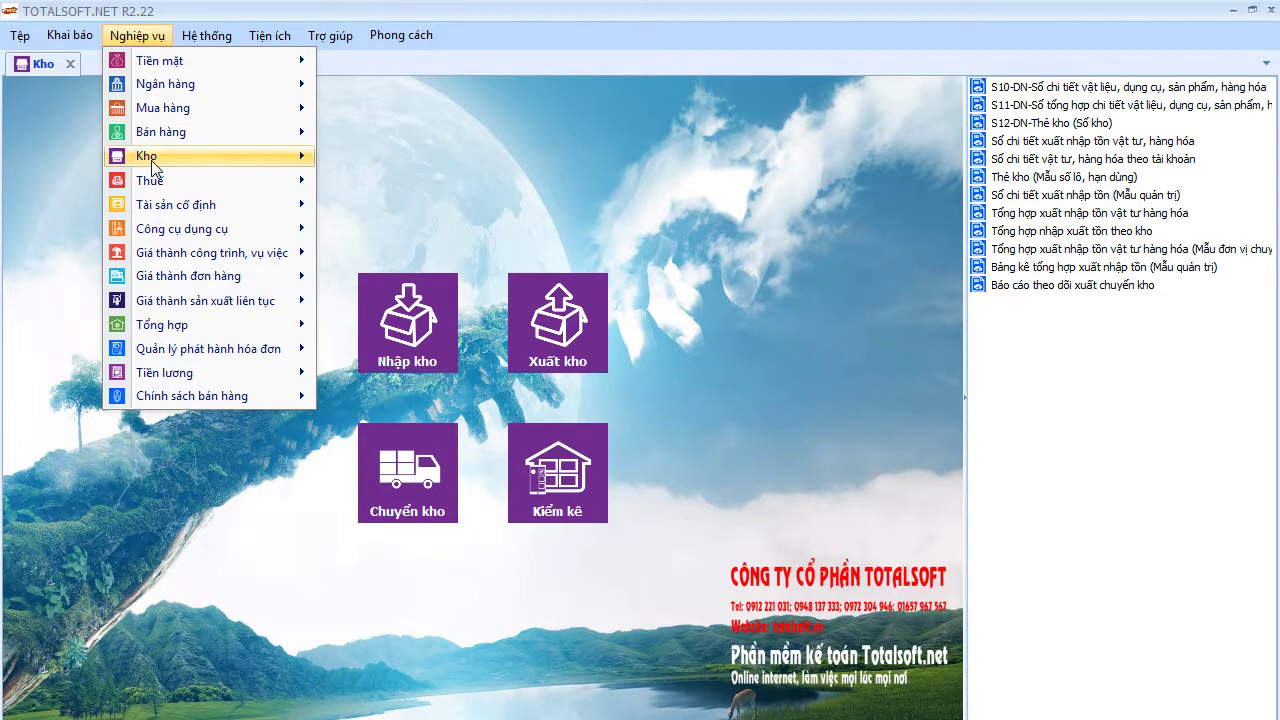
mouse_move(155, 158)
left_click(392, 263)
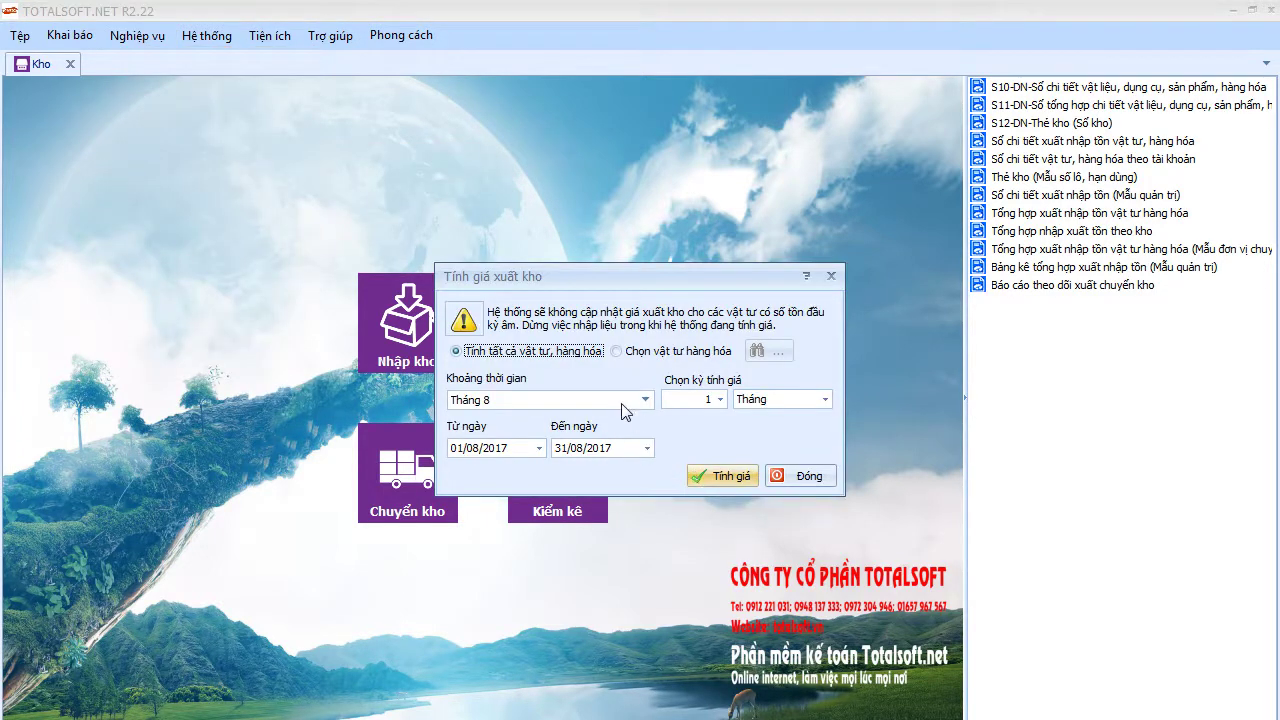
left_click(645, 400)
scroll(645, 470, "down", 4)
left_click(542, 443)
left_click(704, 473)
left_click(699, 456)
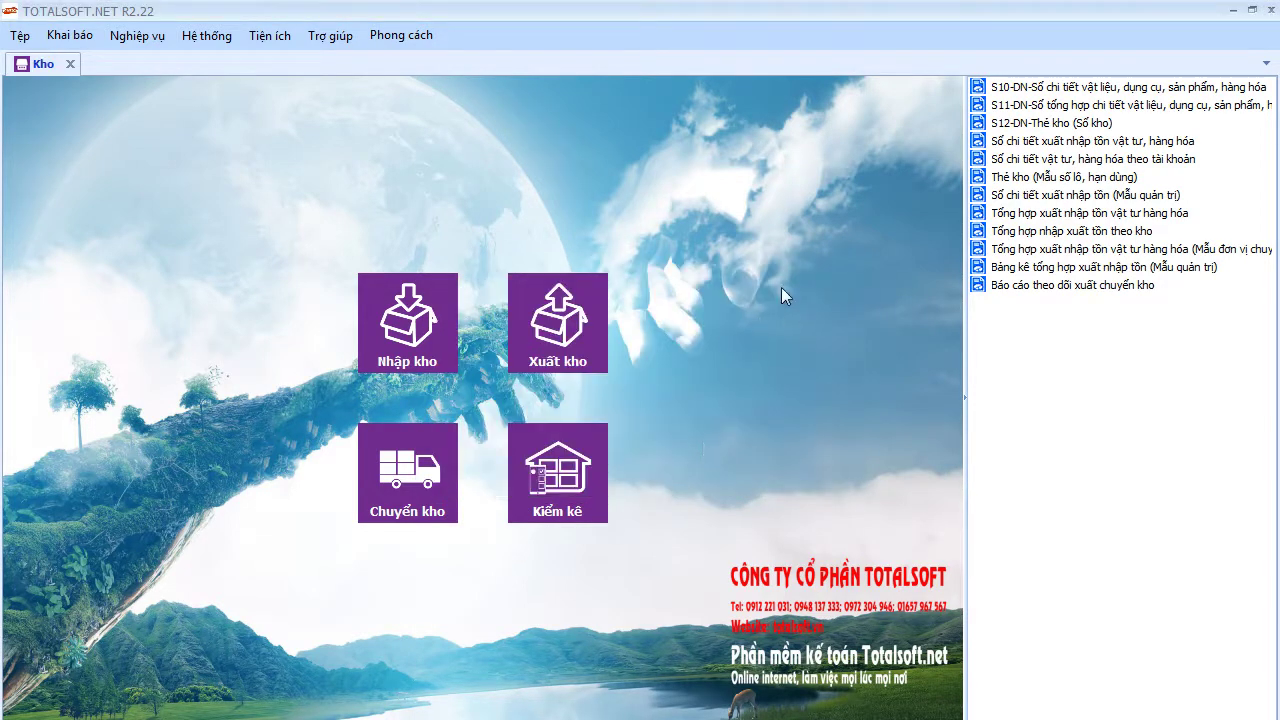
left_click(71, 64)
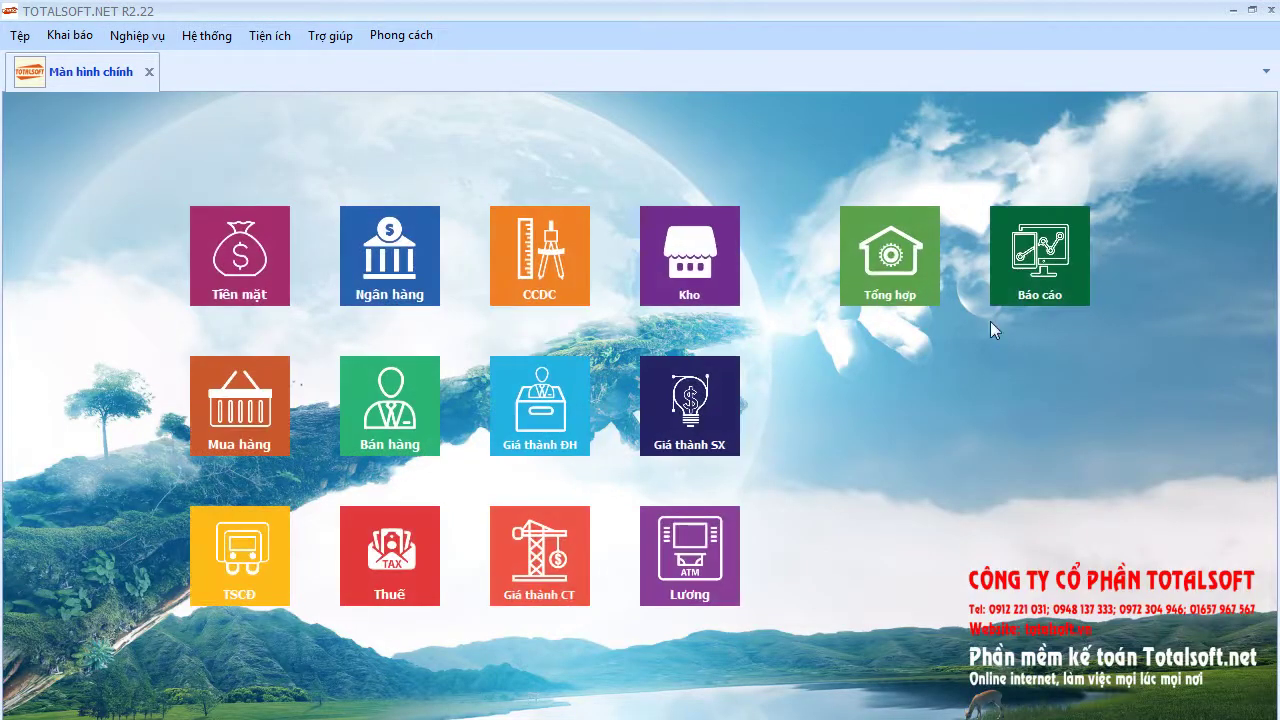
View the Bảng phân tích giá thành sản xuất theo đối tượng THCP for Quý I and account 154 to check the previous-stage costs, and close its module.
left_click(707, 429)
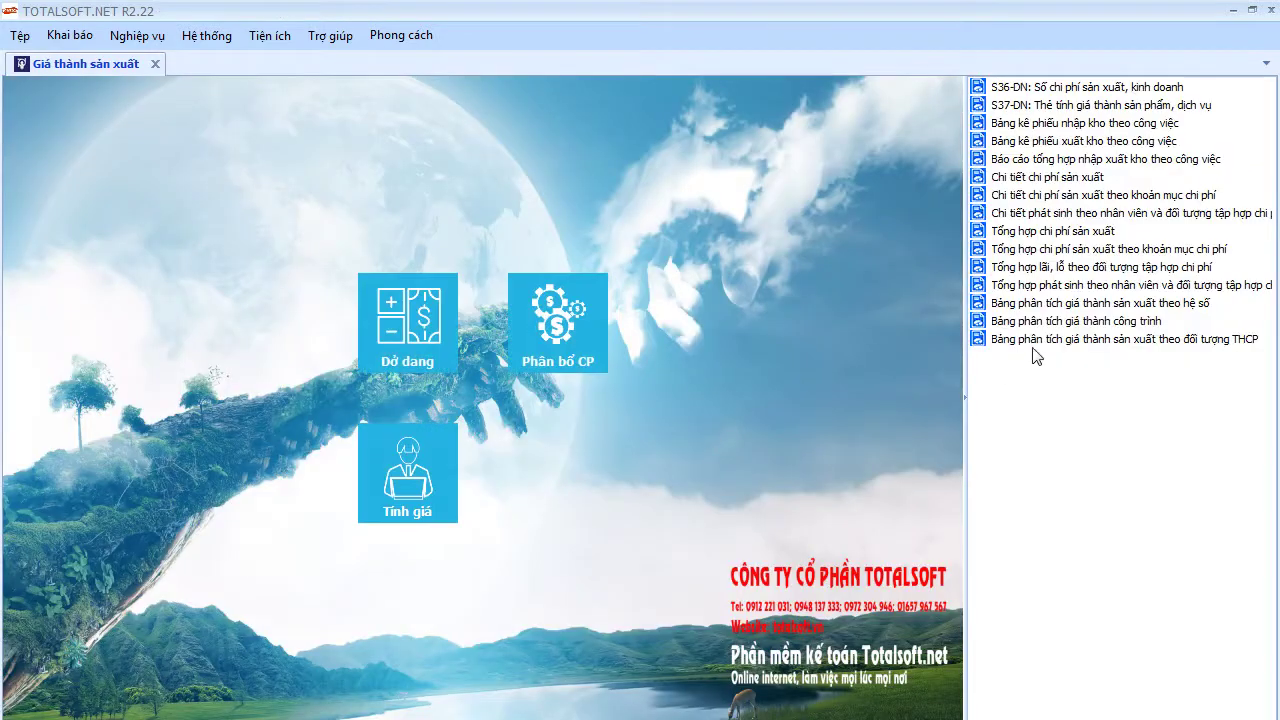
left_click(1120, 339)
left_click(749, 533)
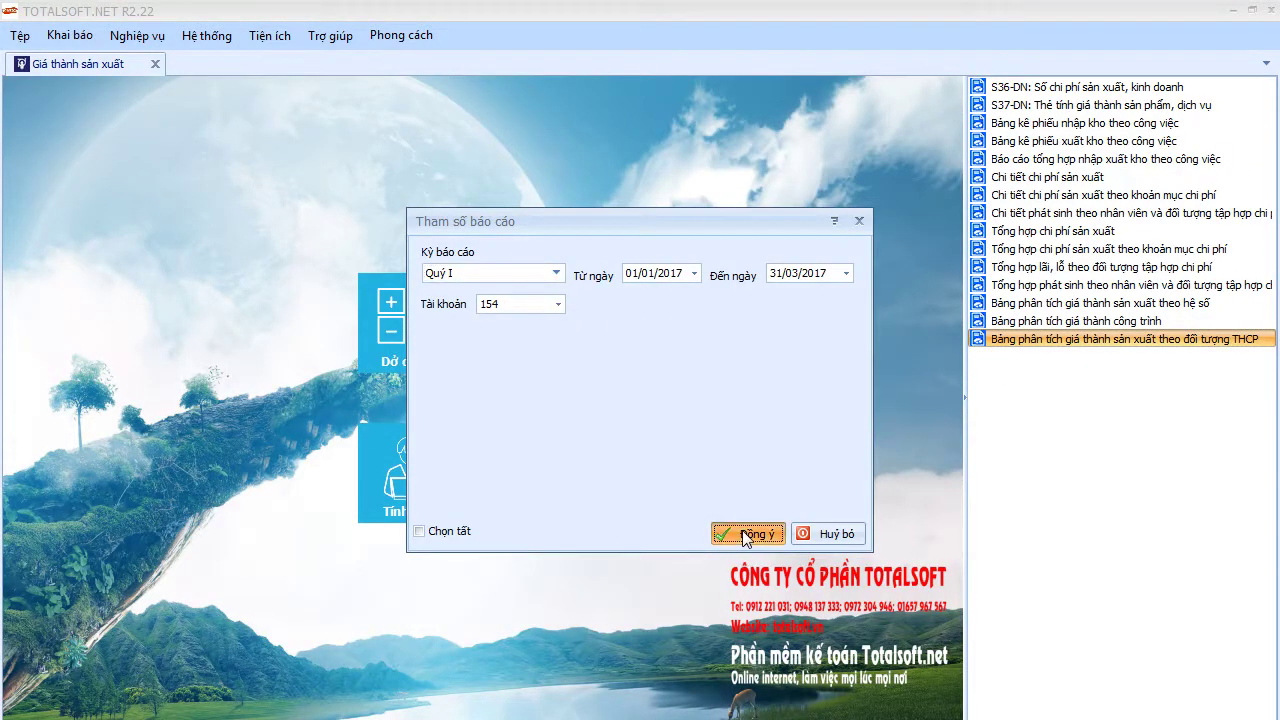
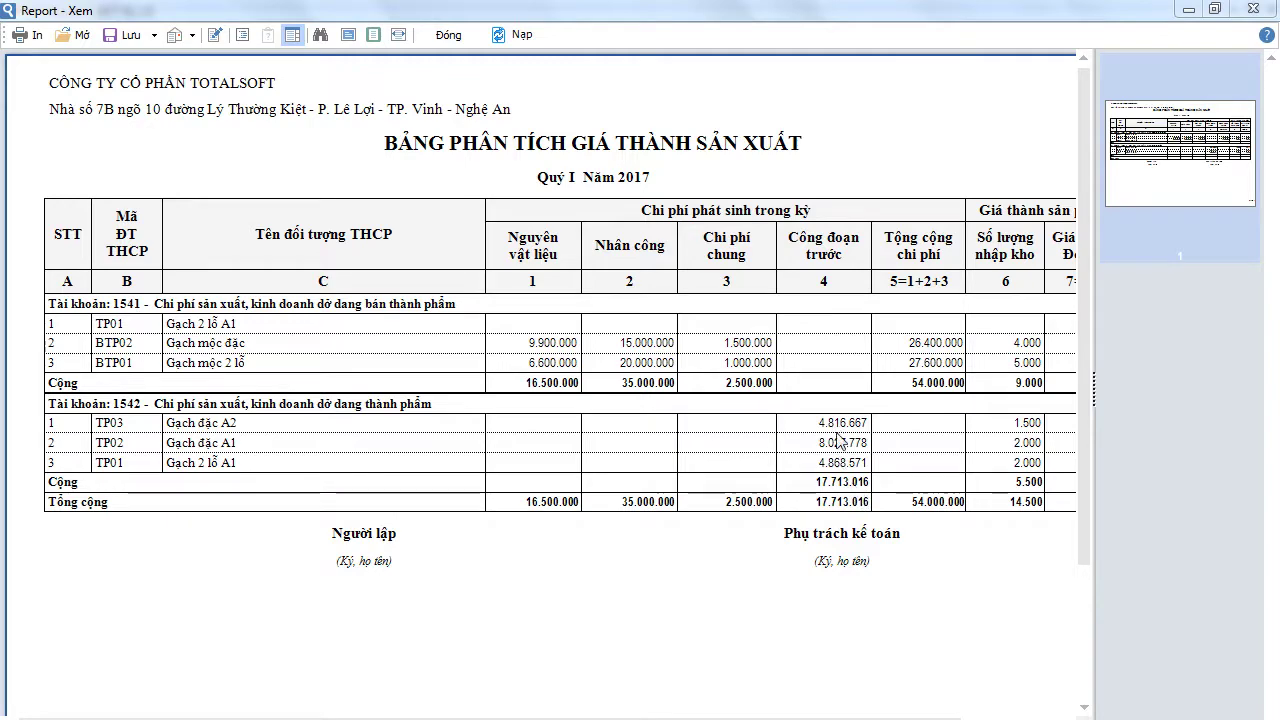
left_click(450, 34)
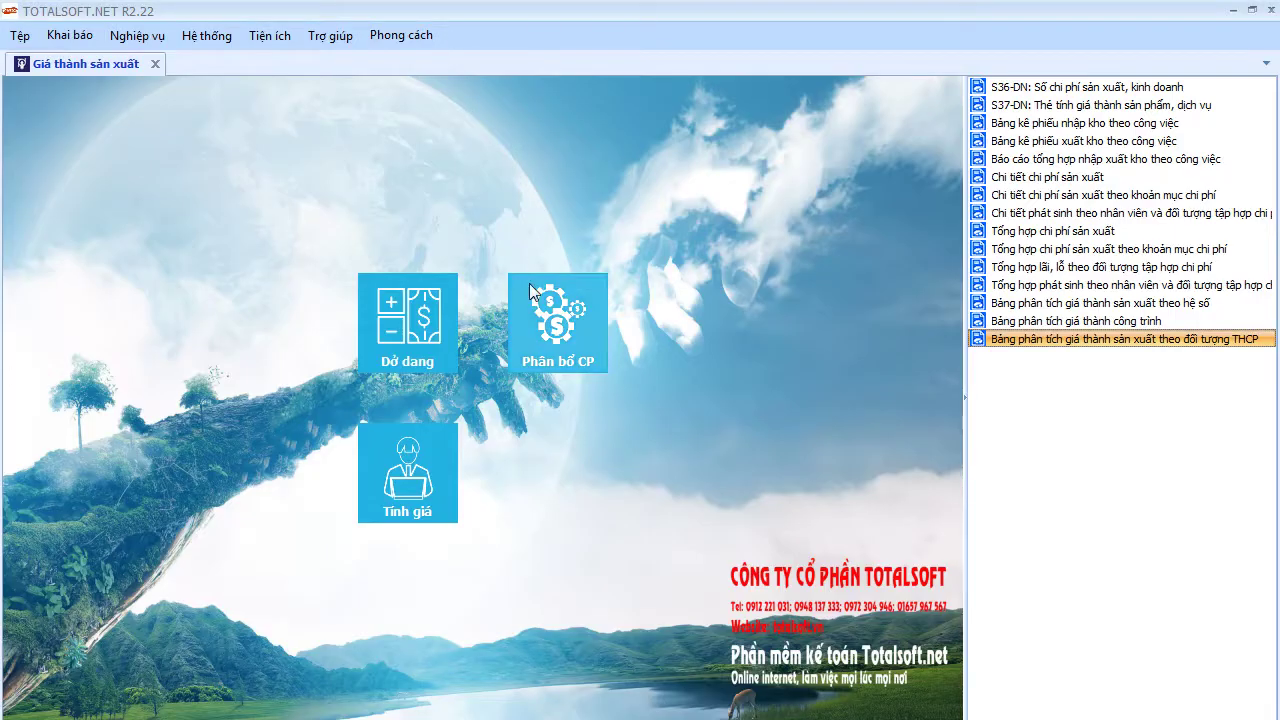
left_click(155, 64)
View the F01-DN-Bảng cân đối tài khoản report to examine account 1542, and close it.
left_click(1040, 262)
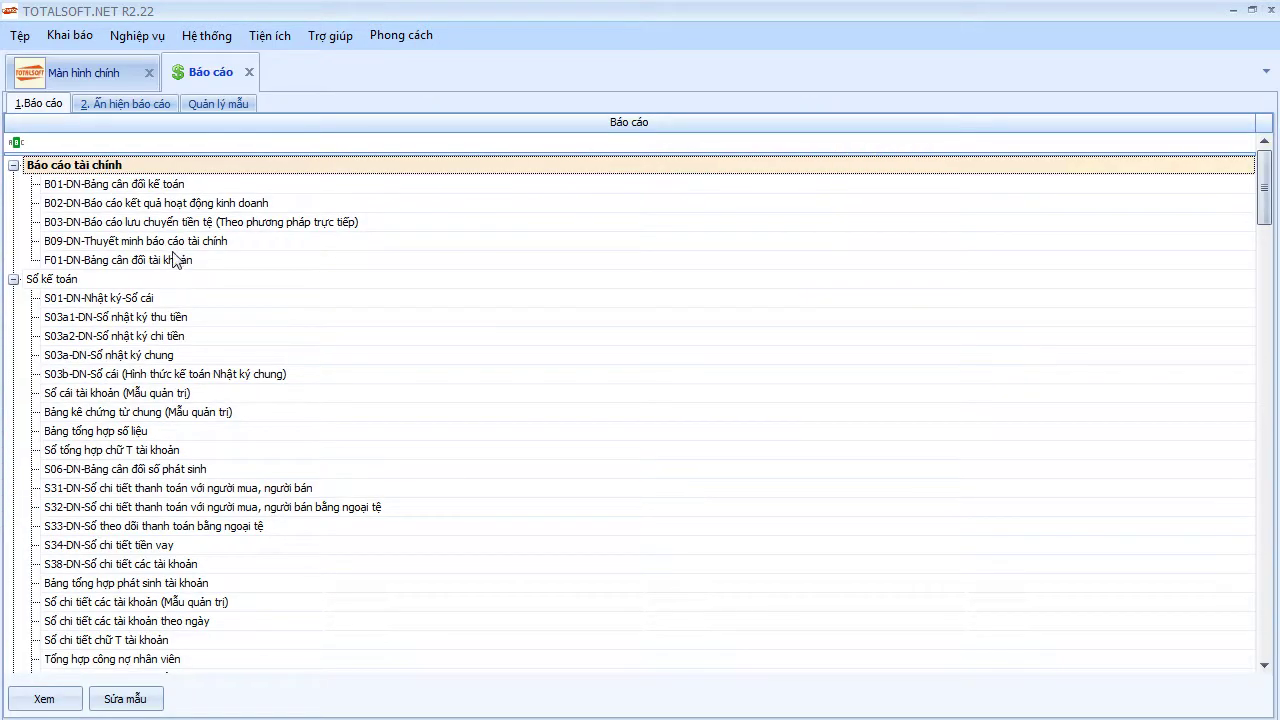
left_click(170, 263)
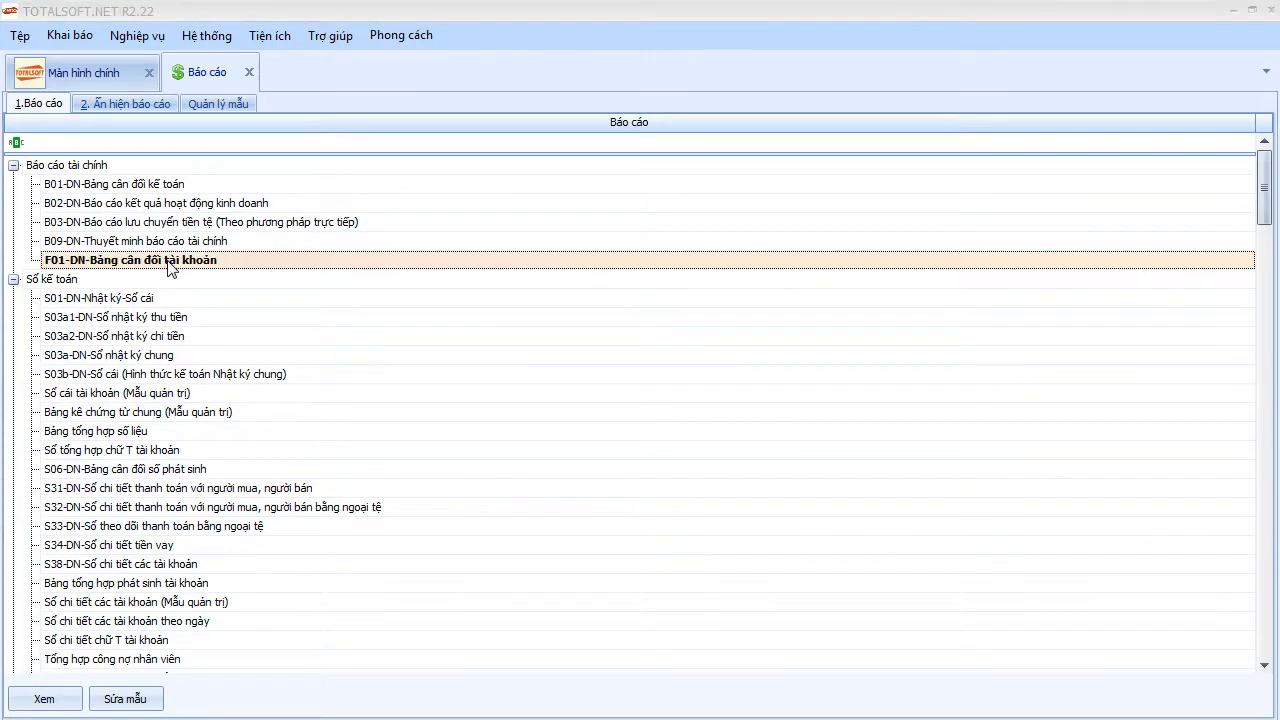
double_click(170, 263)
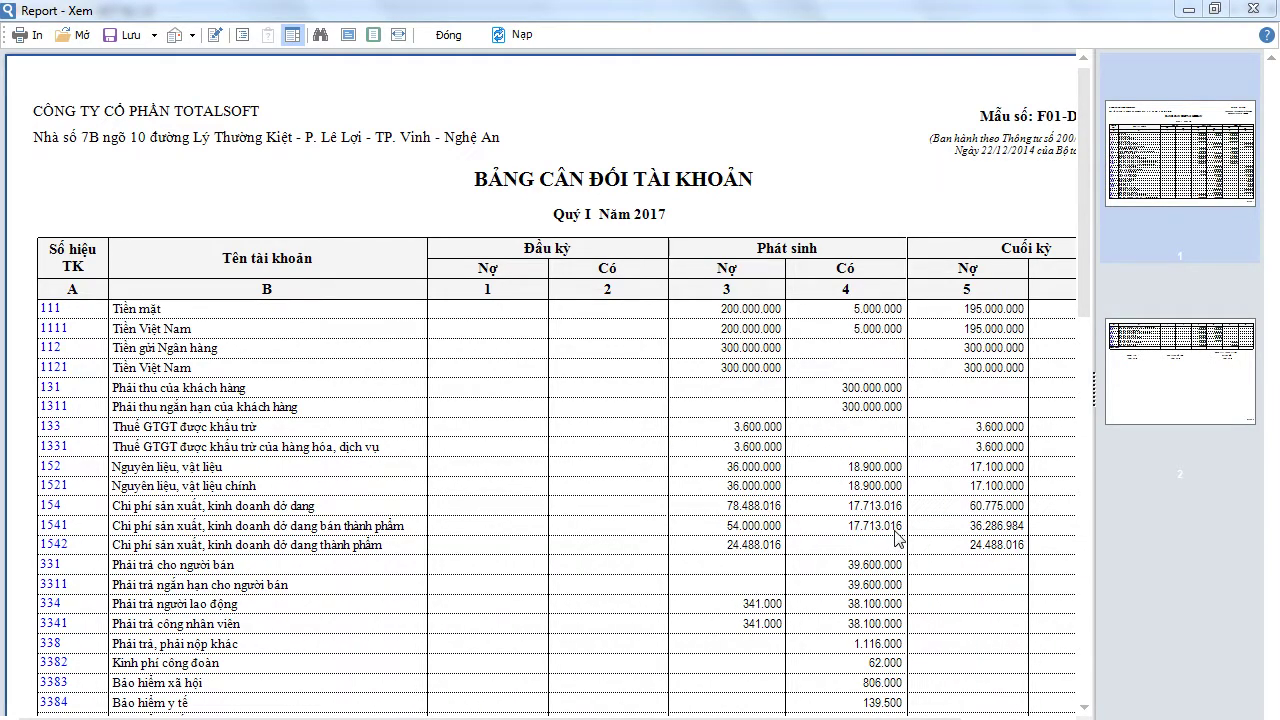
scroll(895, 535, "down", 3)
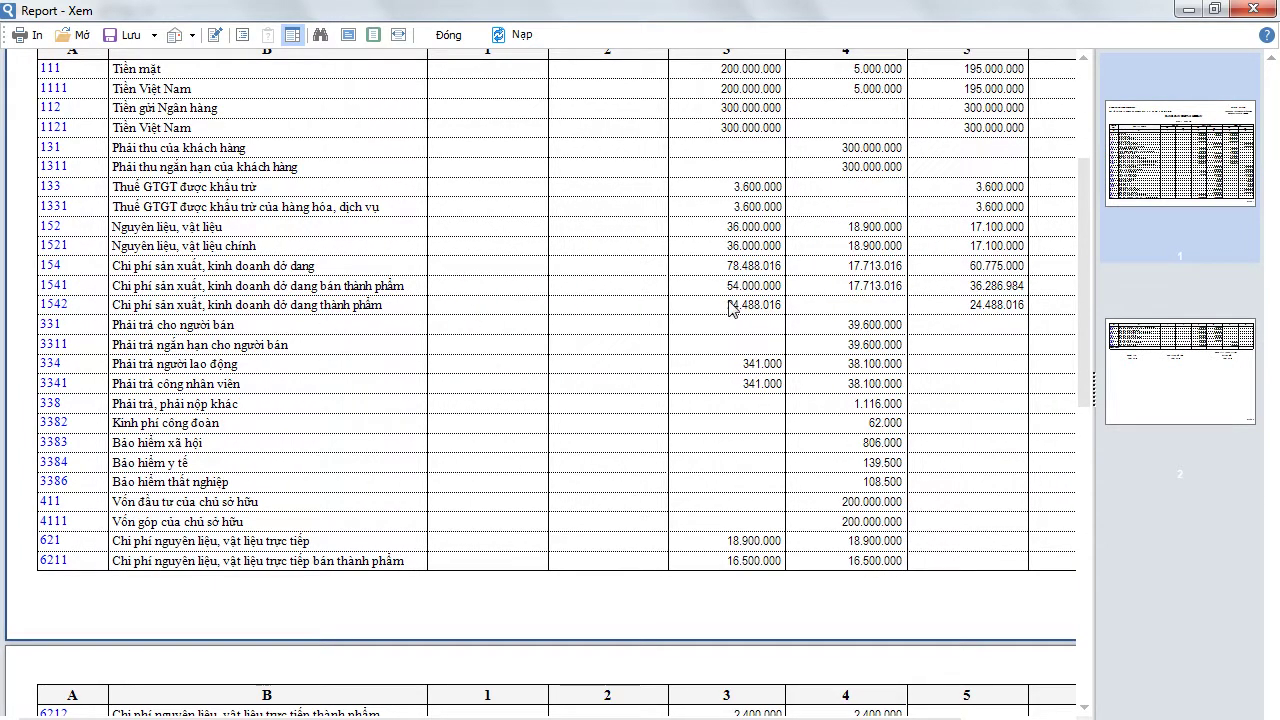
double_click(55, 310)
left_click(768, 455)
left_click(449, 38)
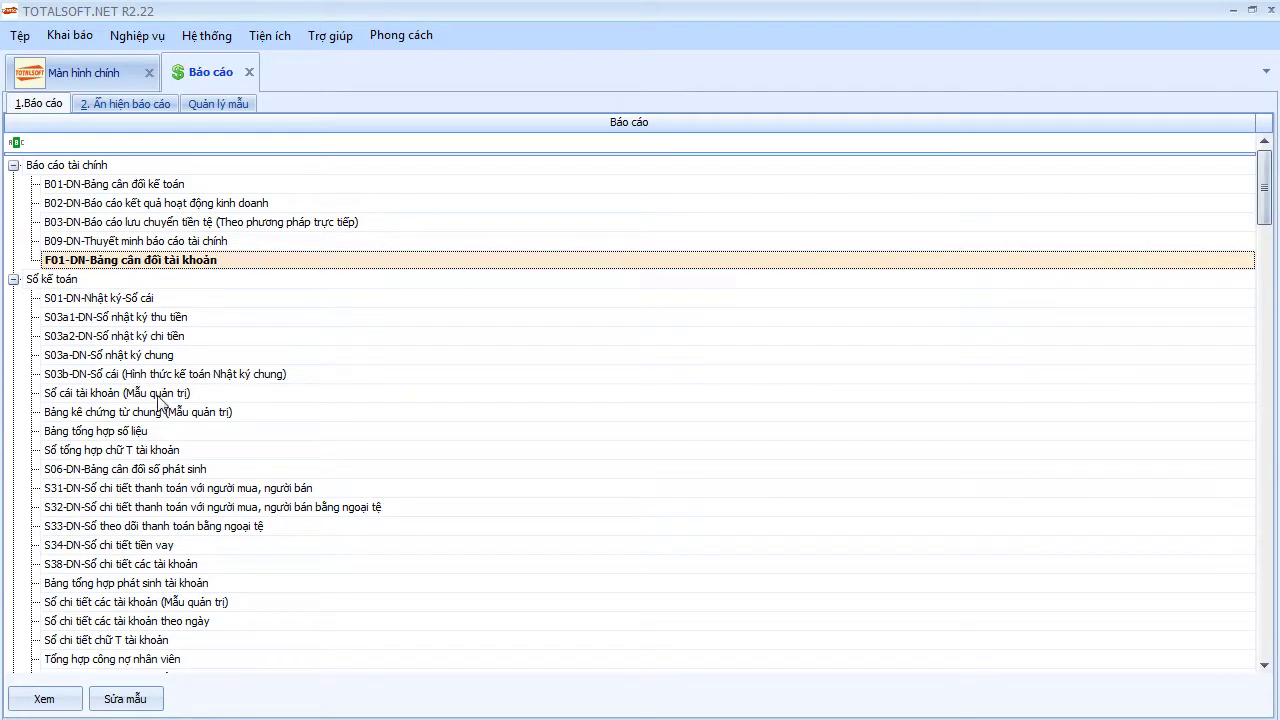
View the Sổ tổng hợp chữ T tài khoản of account 1542 for Quý I, and close it with the report list.
double_click(135, 452)
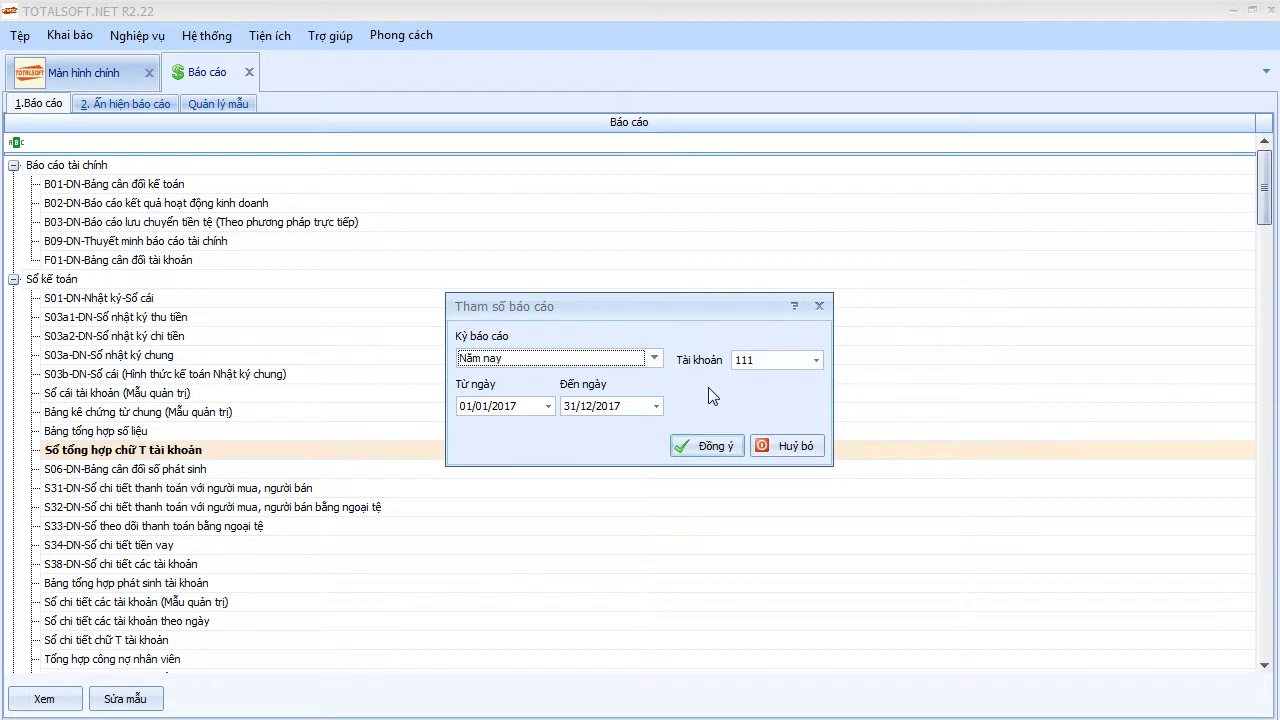
left_click(776, 362)
type("1542")
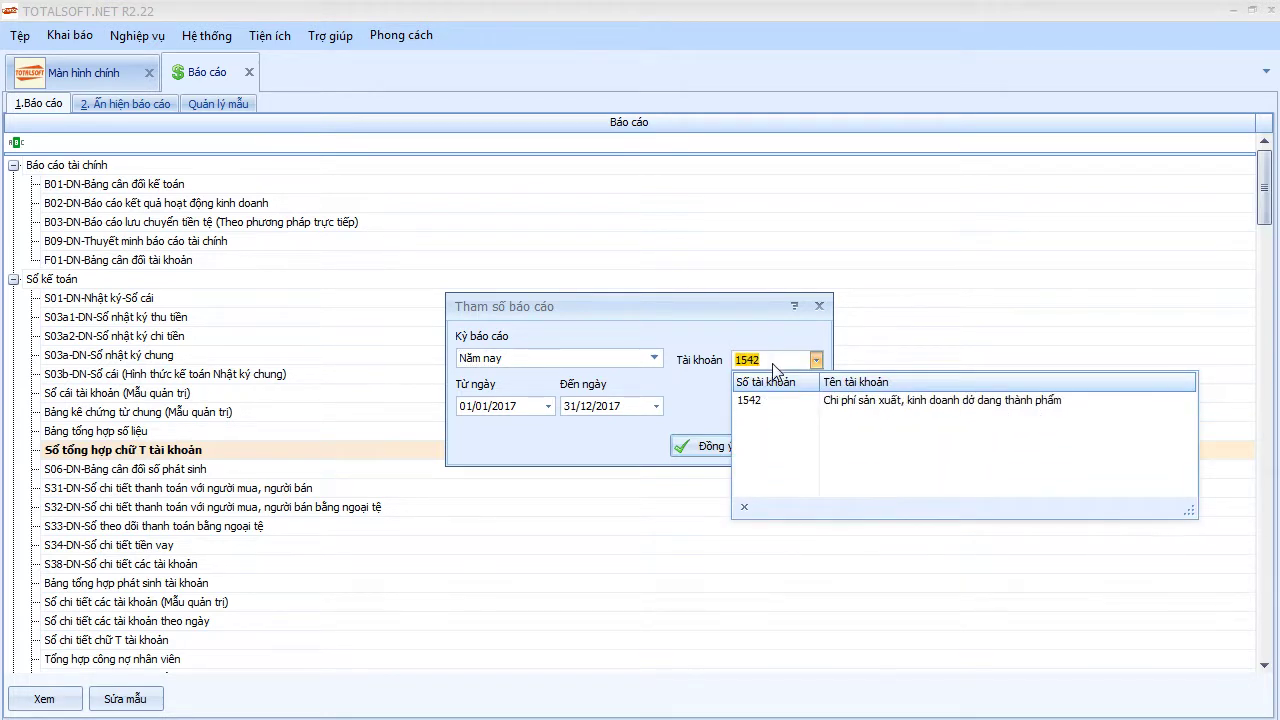
key("Return")
left_click(705, 446)
left_click(603, 361)
left_click_drag(654, 388, 654, 445)
left_click(528, 394)
left_click(694, 446)
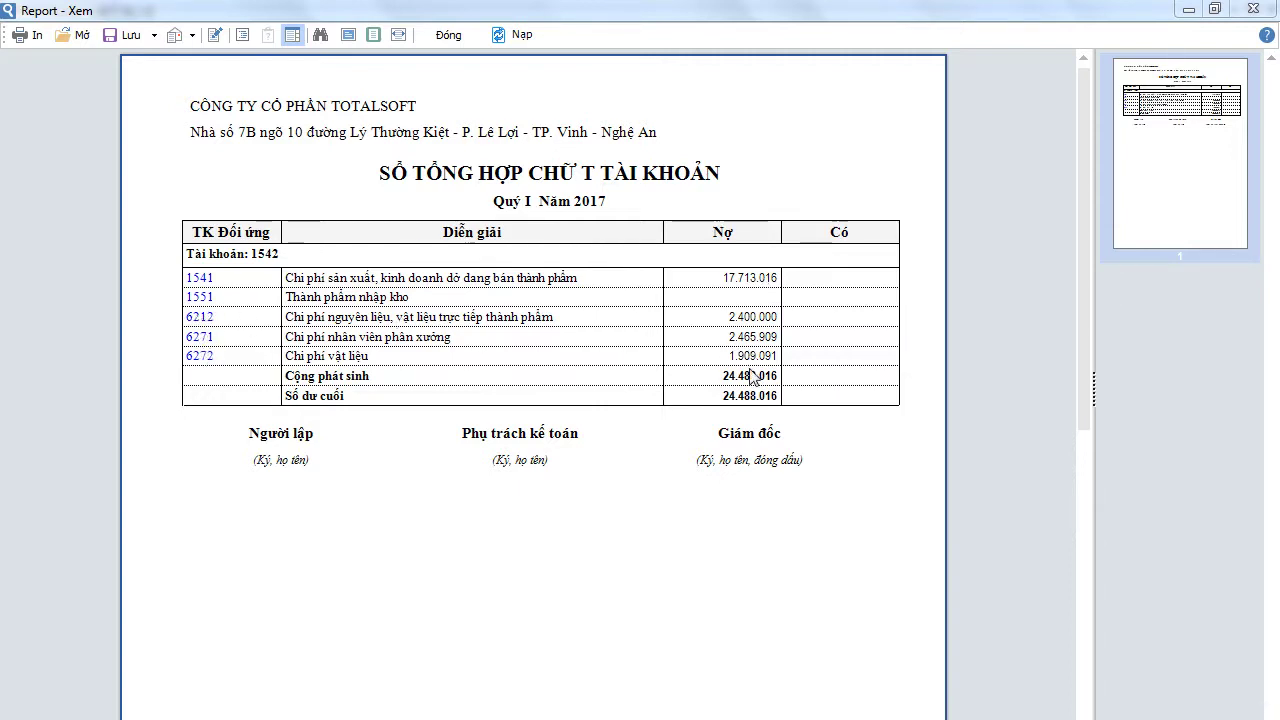
left_click(448, 36)
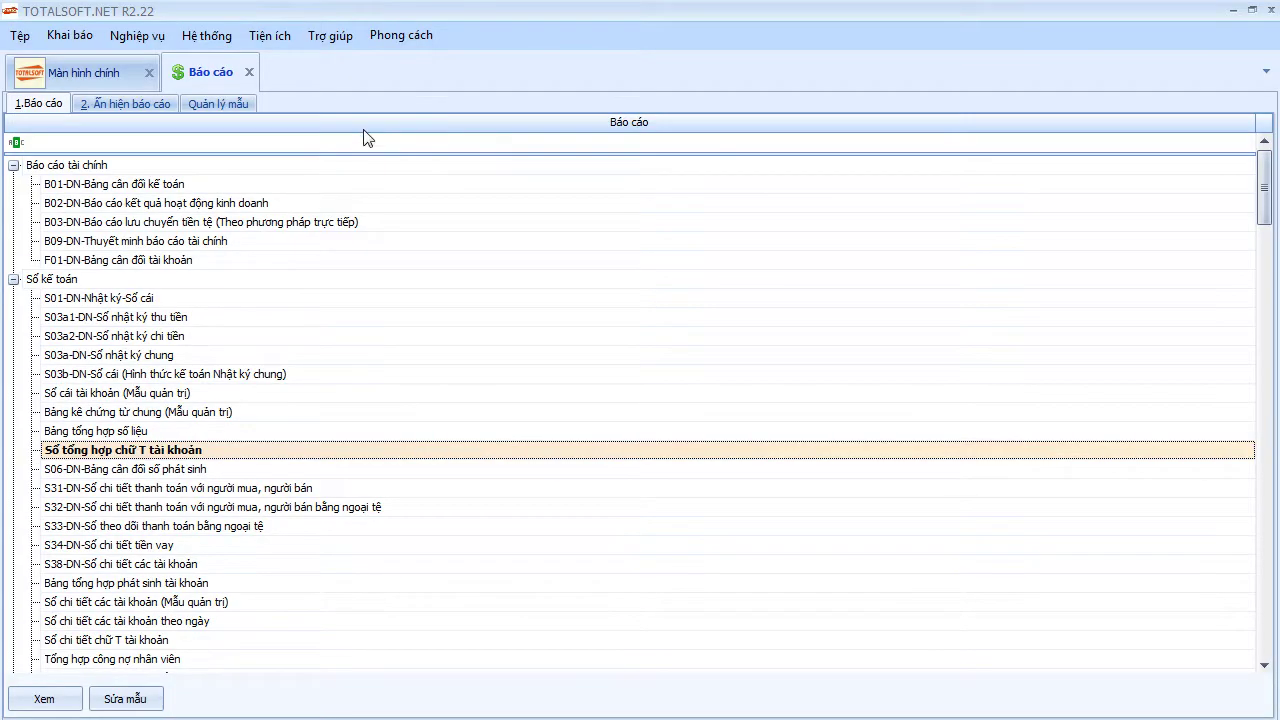
left_click(249, 72)
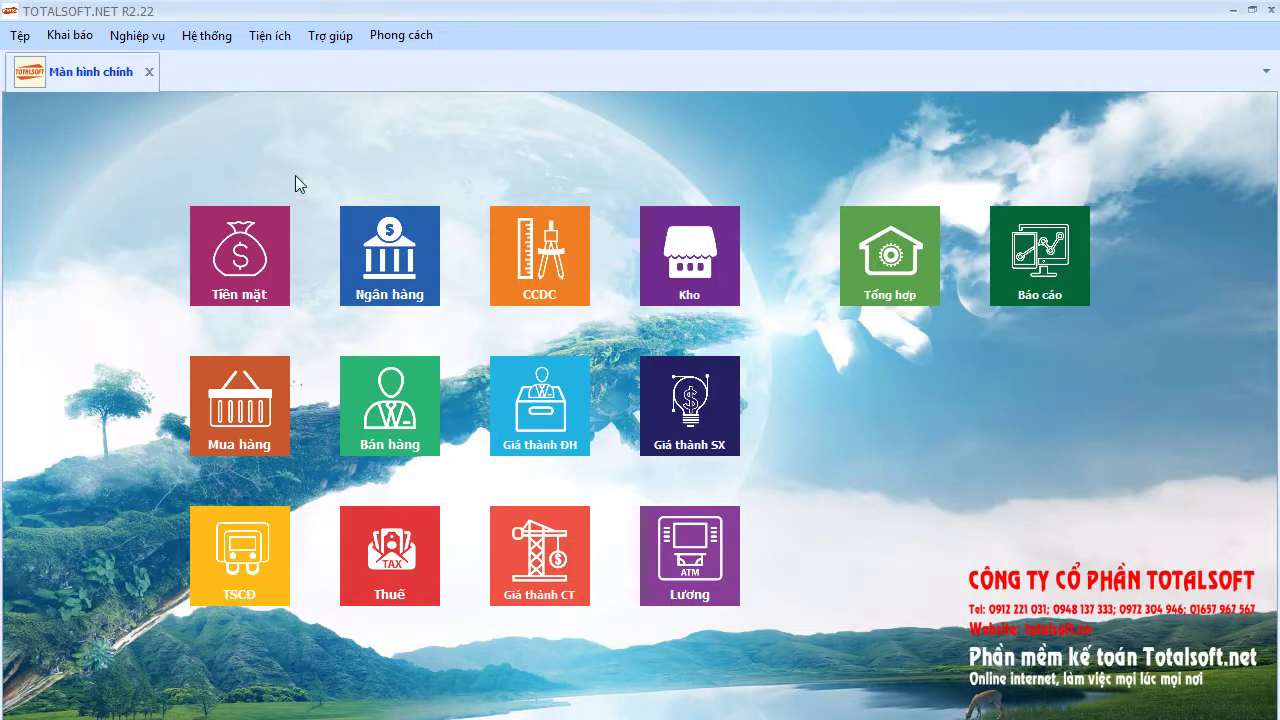
View the Bảng phân tích giá thành sản xuất theo đối tượng THCP for Quý I and account 154 across its full width, and close it.
left_click(705, 418)
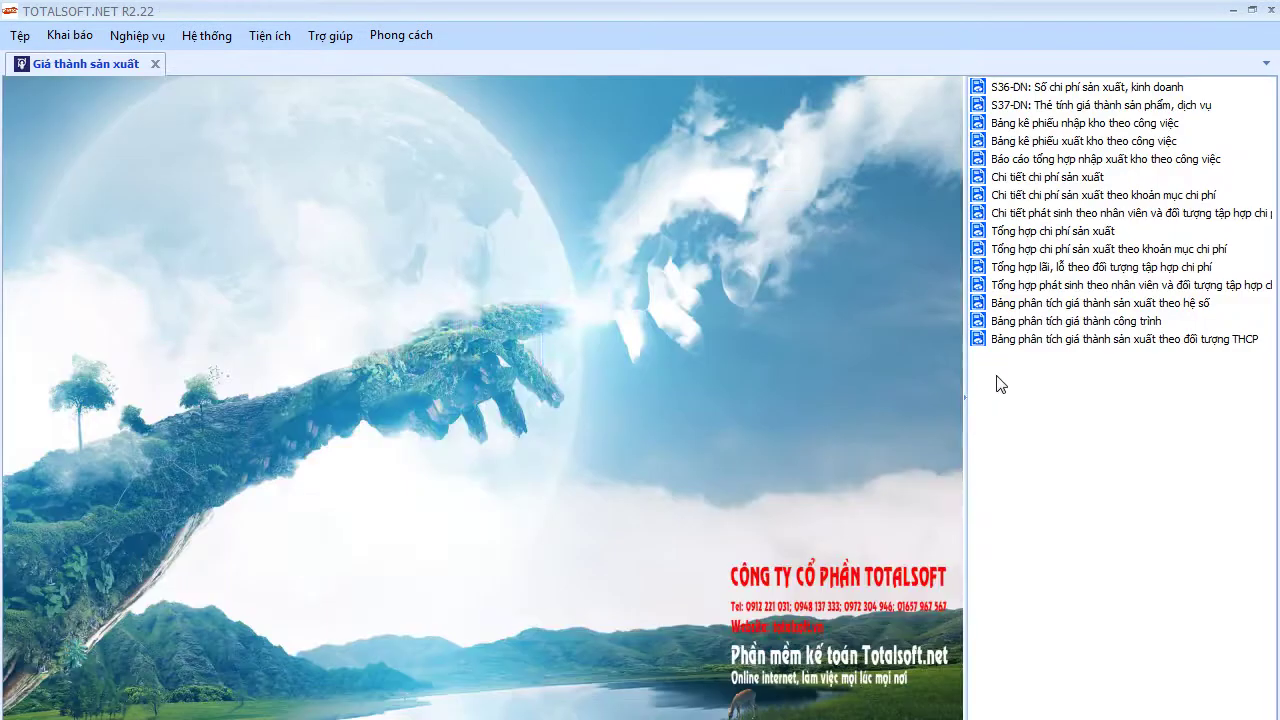
double_click(1070, 342)
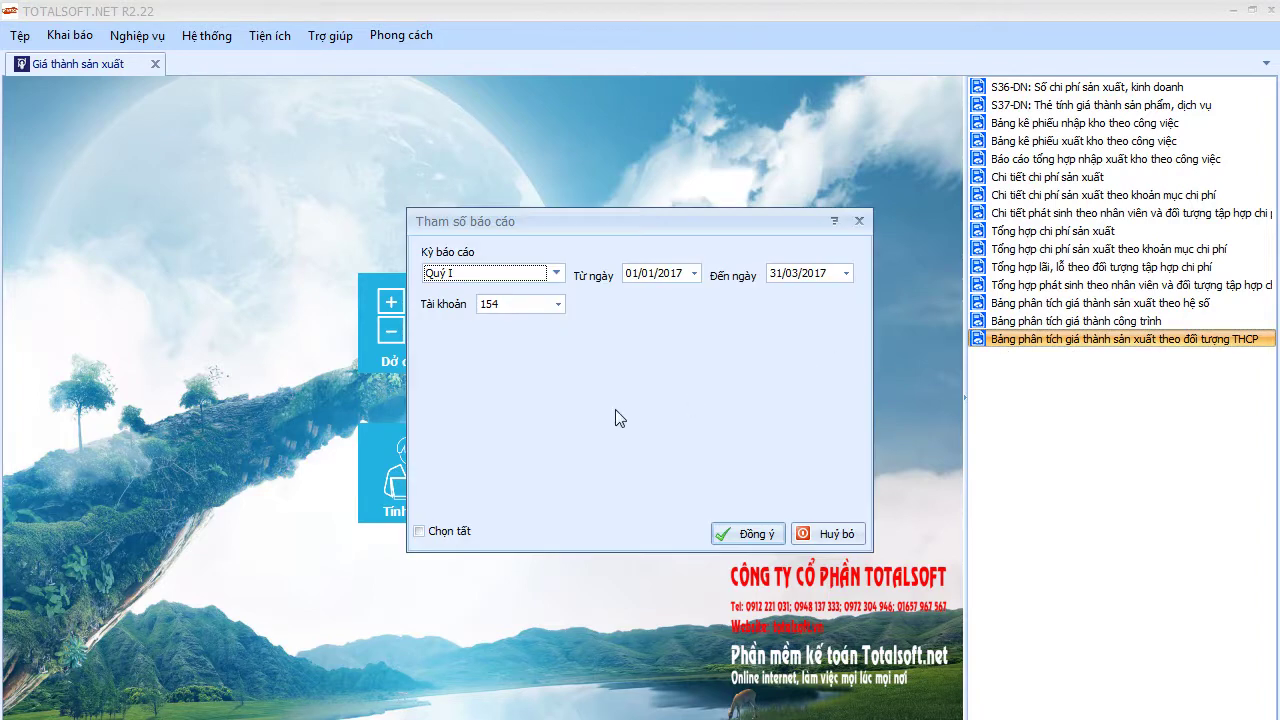
left_click(737, 537)
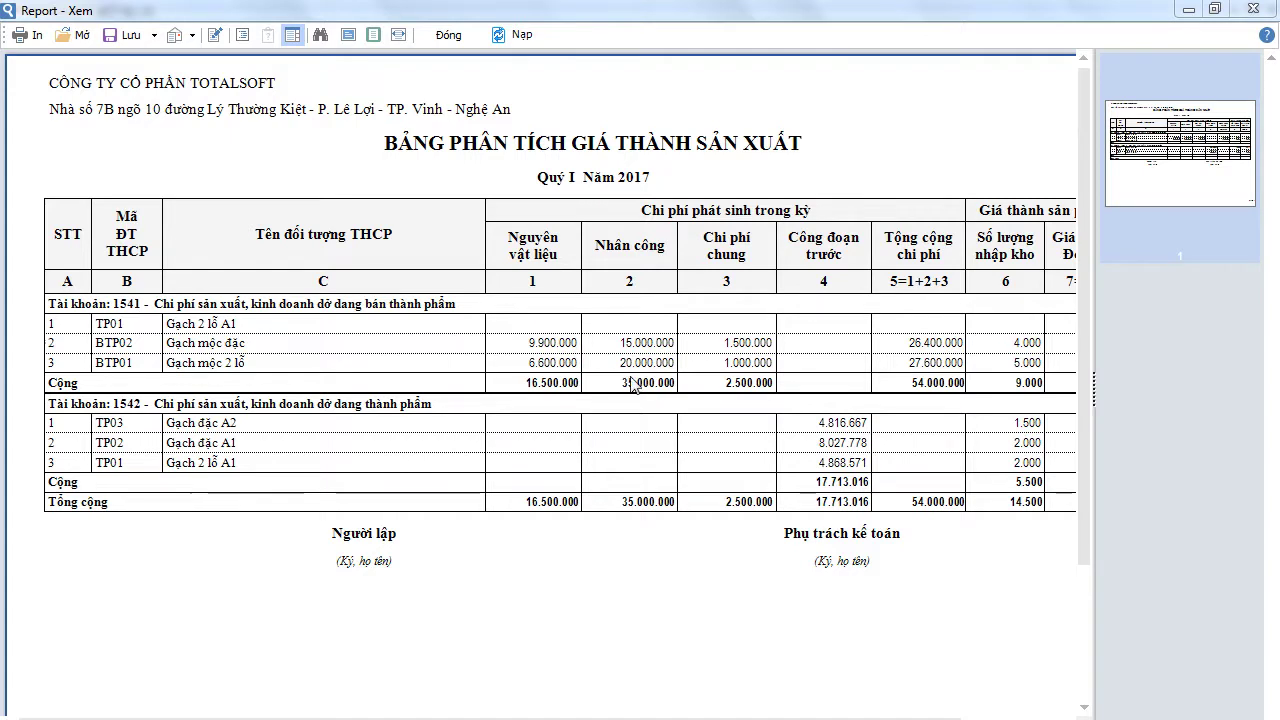
mouse_move(571, 710)
left_mouse_down()
mouse_move(680, 710)
mouse_move(571, 710)
left_mouse_up()
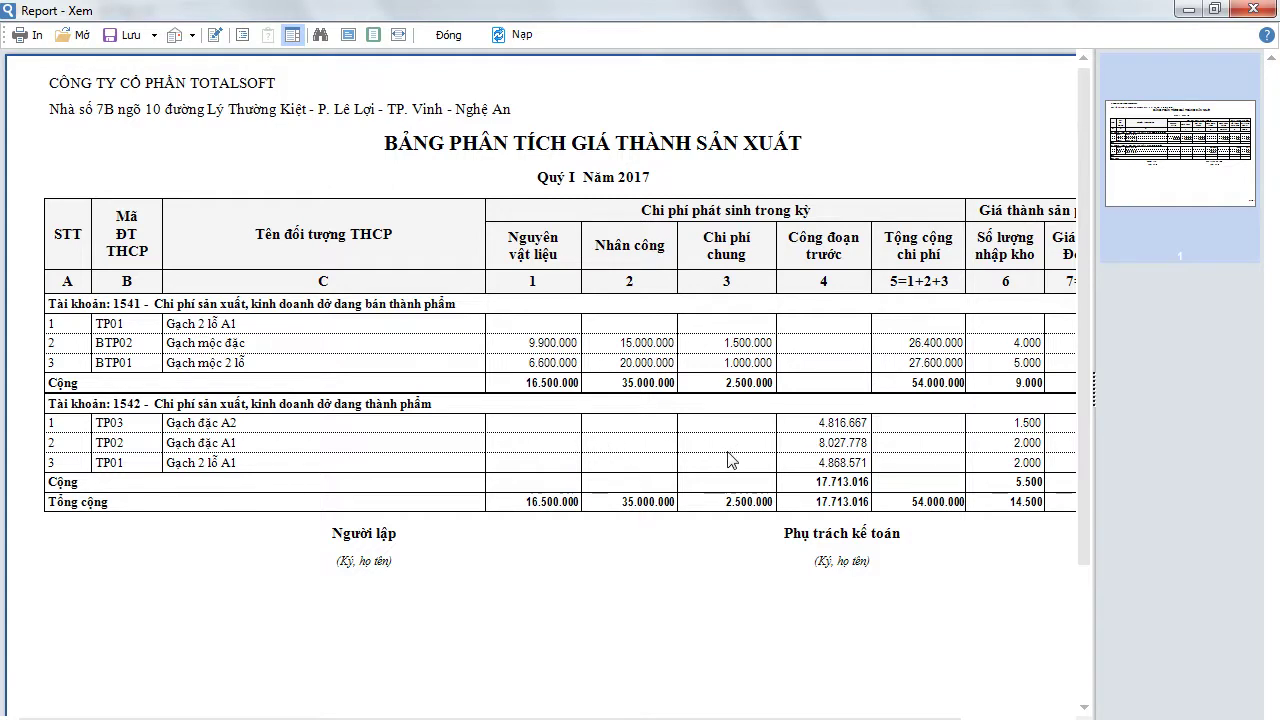
left_click_drag(565, 718, 665, 718)
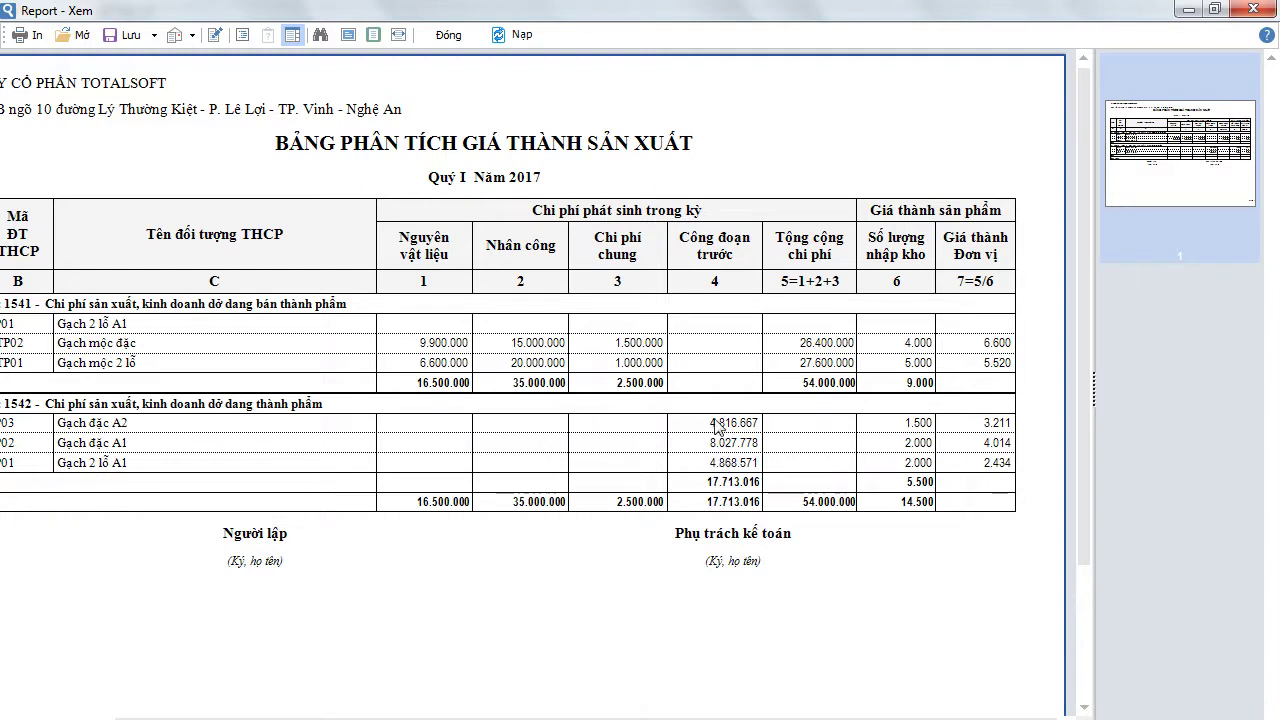
left_click(448, 34)
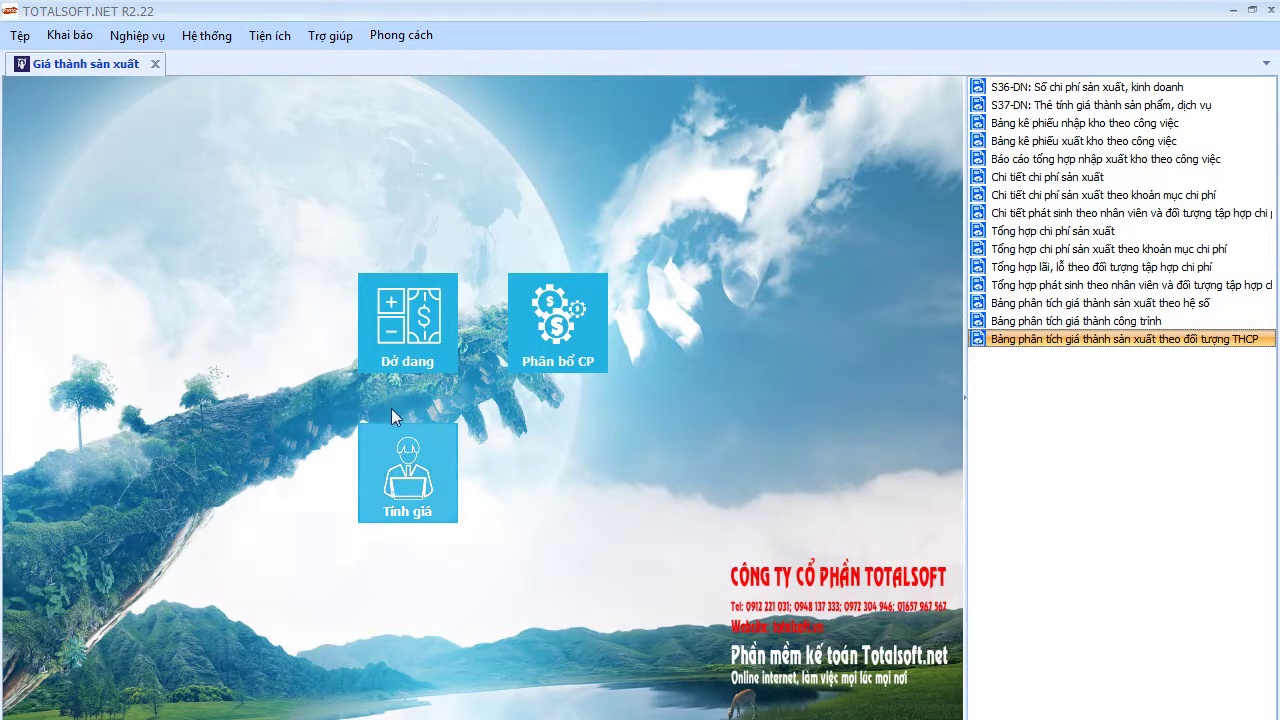
left_click(563, 362)
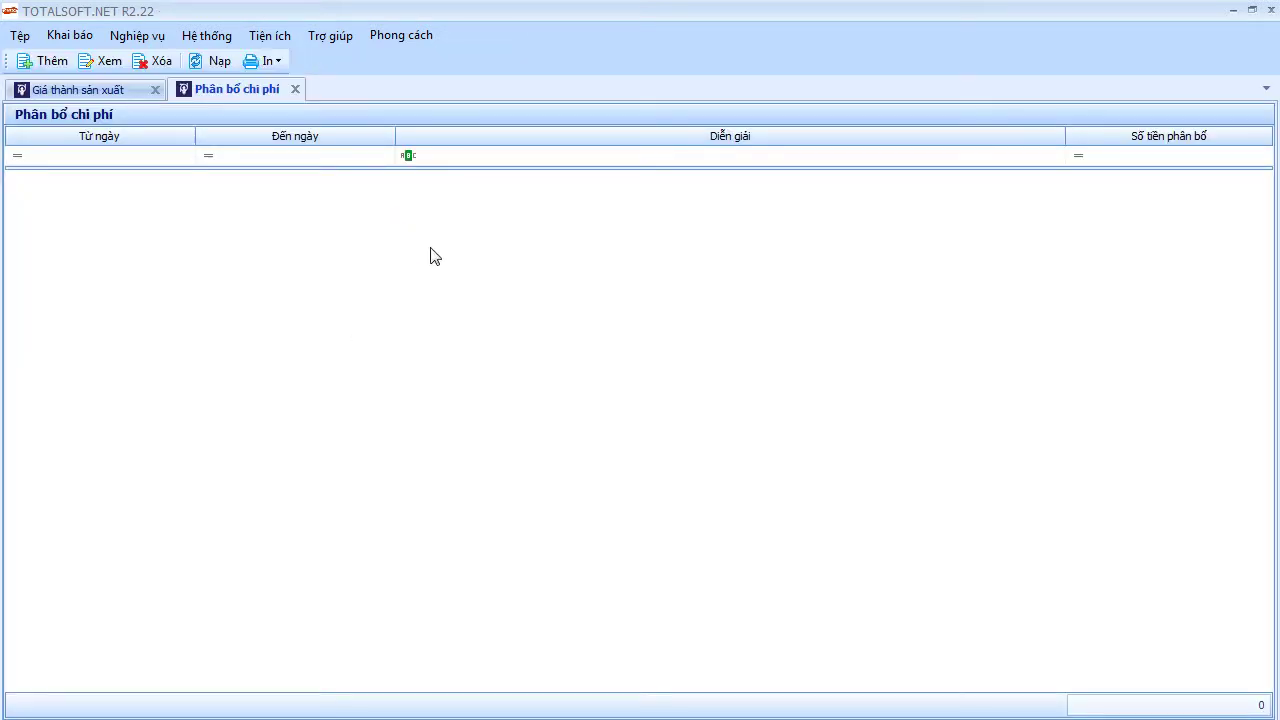
left_click(381, 214)
left_click_drag(383, 270, 380, 330)
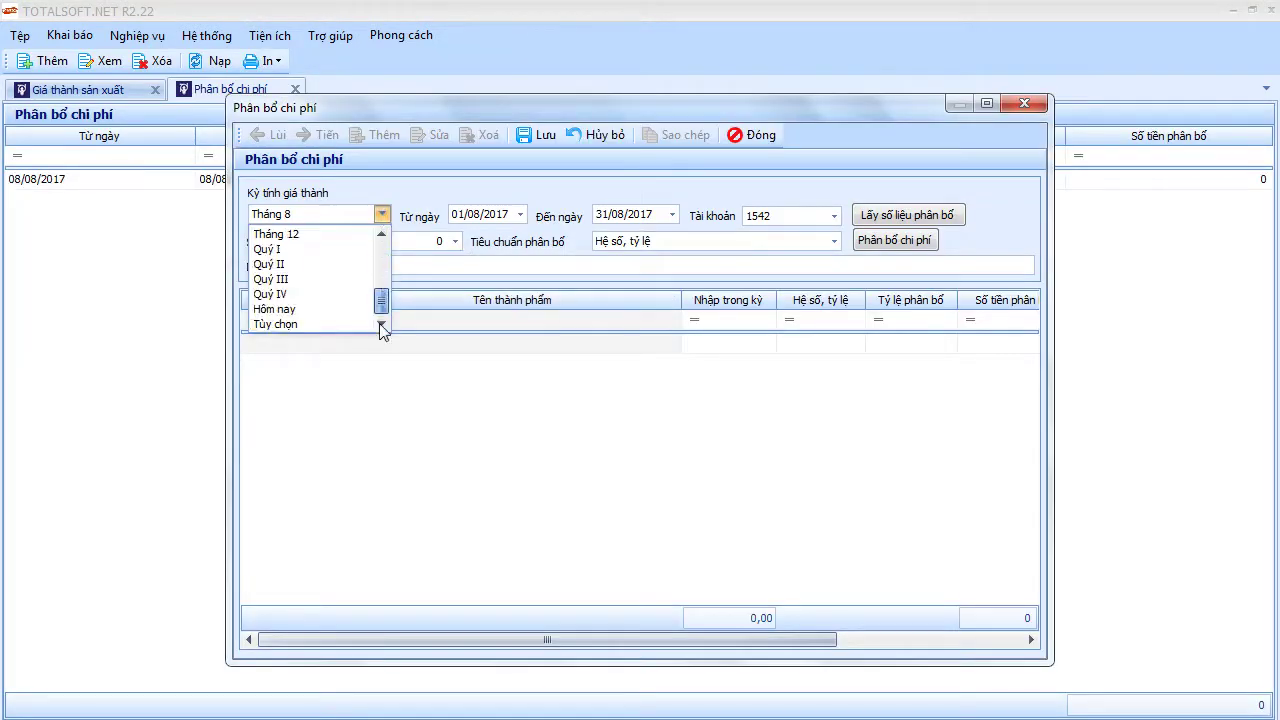
left_click(320, 250)
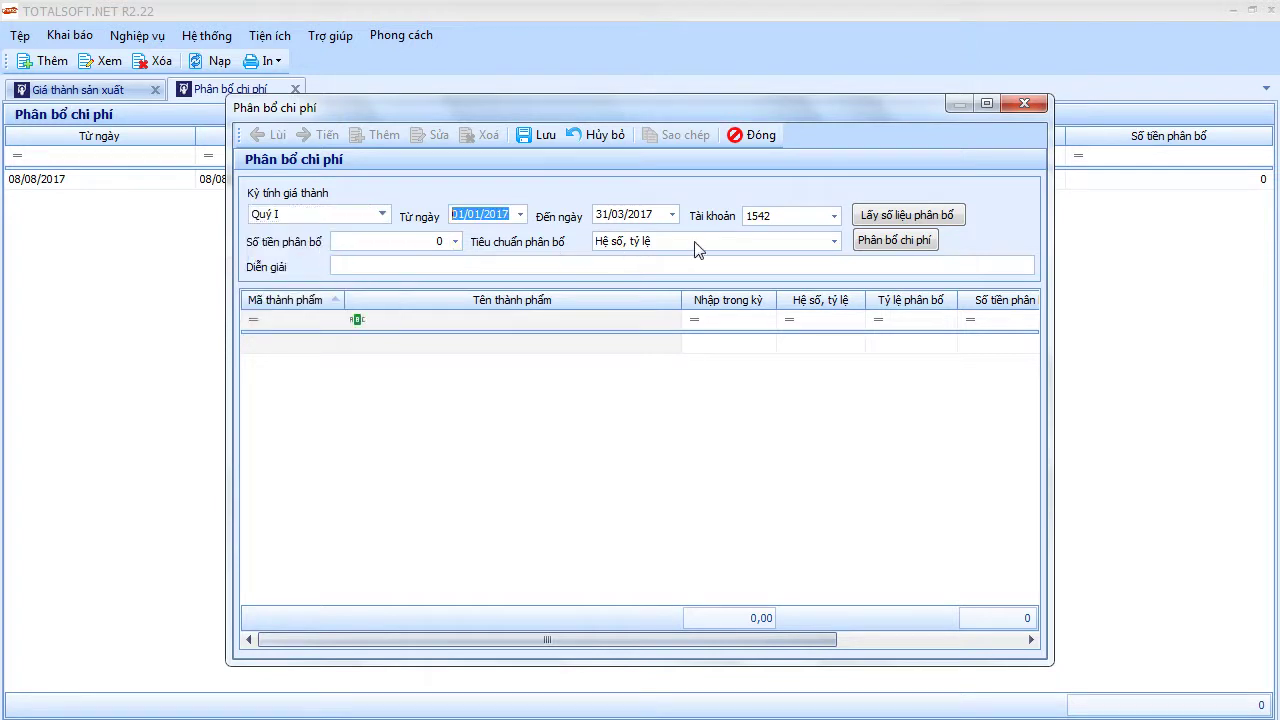
left_click(783, 220)
left_click(783, 220)
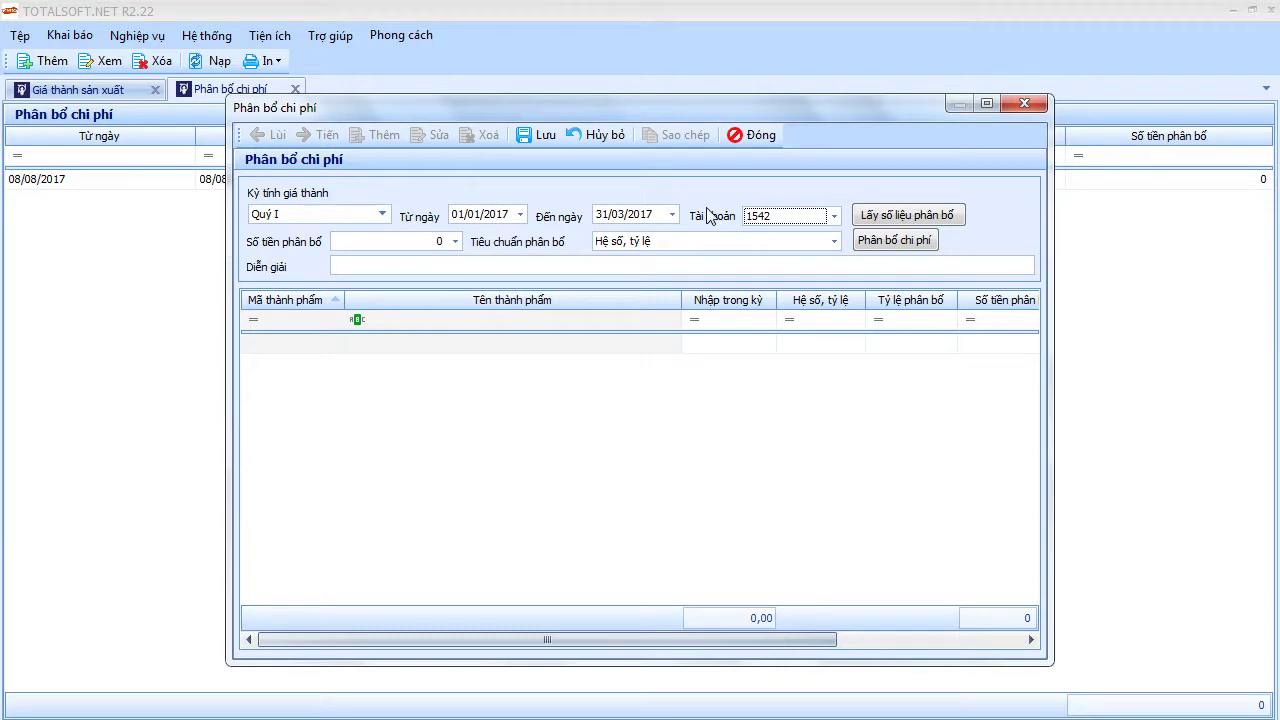
left_click(739, 141)
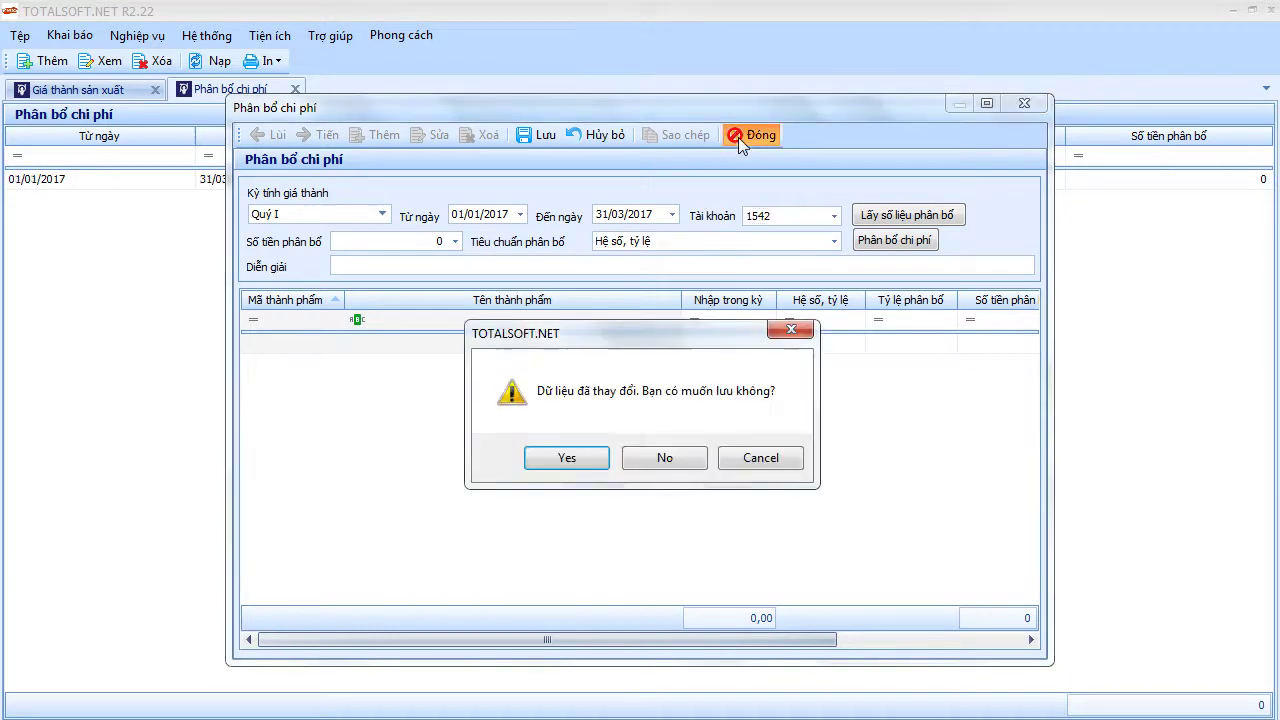
left_click(664, 456)
left_click(295, 89)
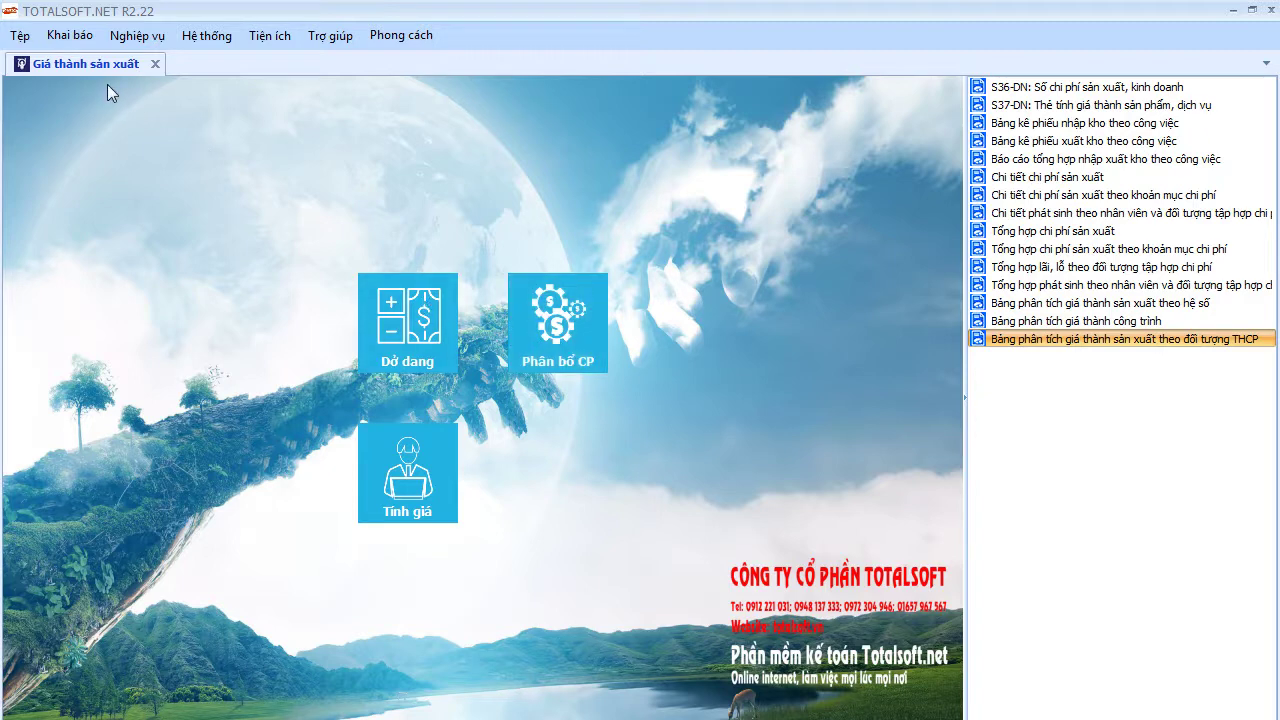
left_click(156, 64)
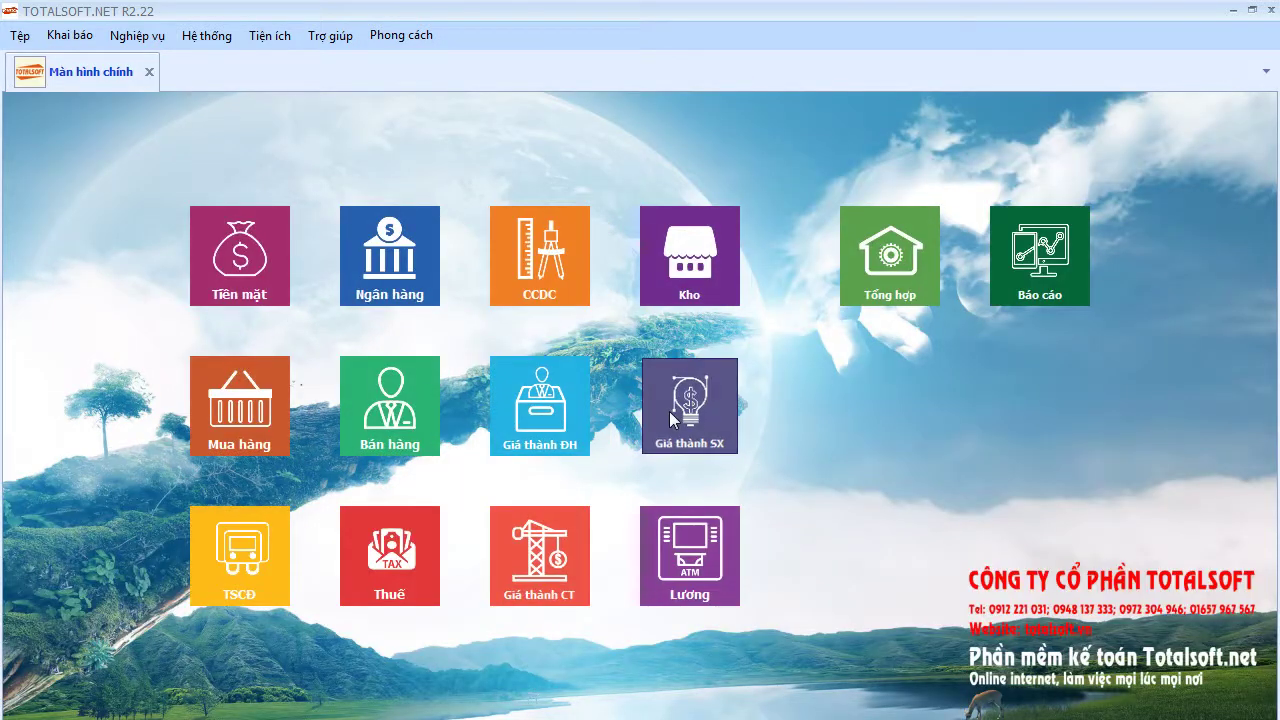
left_click(670, 418)
left_click(580, 305)
right_click(381, 231)
left_click(397, 243)
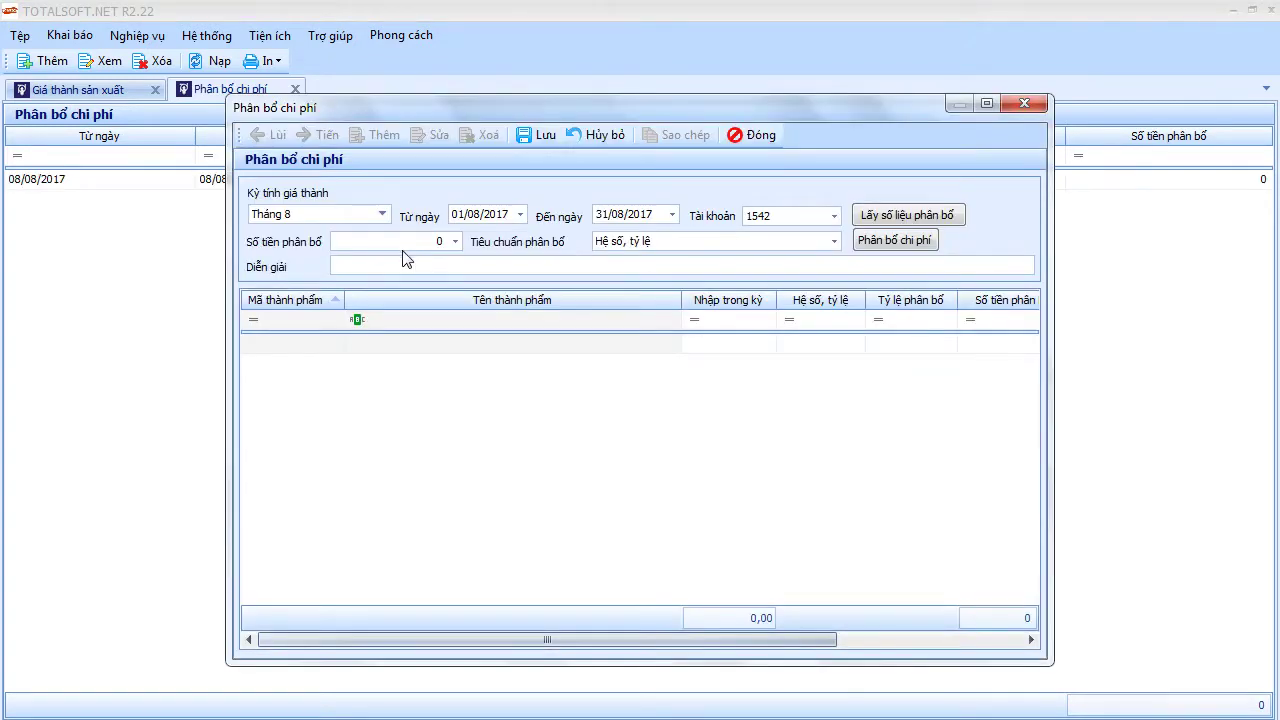
left_click(741, 142)
left_click(662, 458)
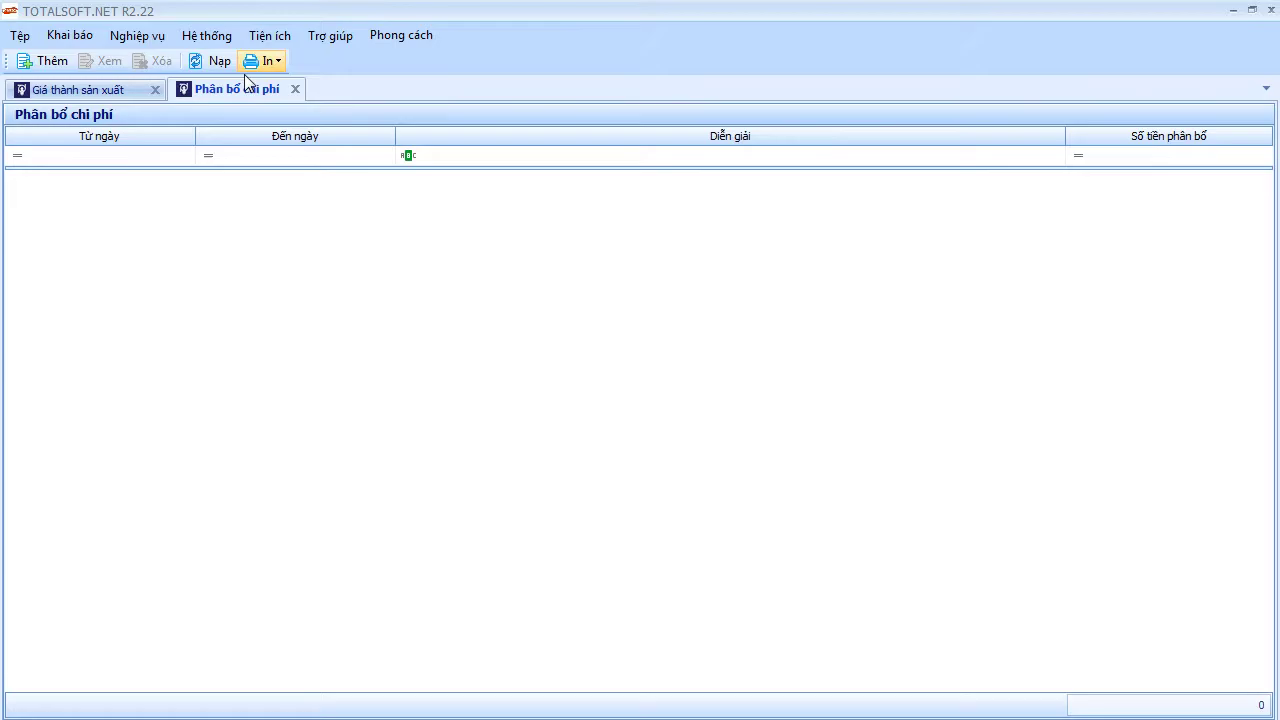
left_click(296, 89)
Delete the Bảng hệ số, tỷ lệ record number 01 dated 01/01/2017 under Giá thành sản xuất liên tục, and close the list.
left_click(206, 35)
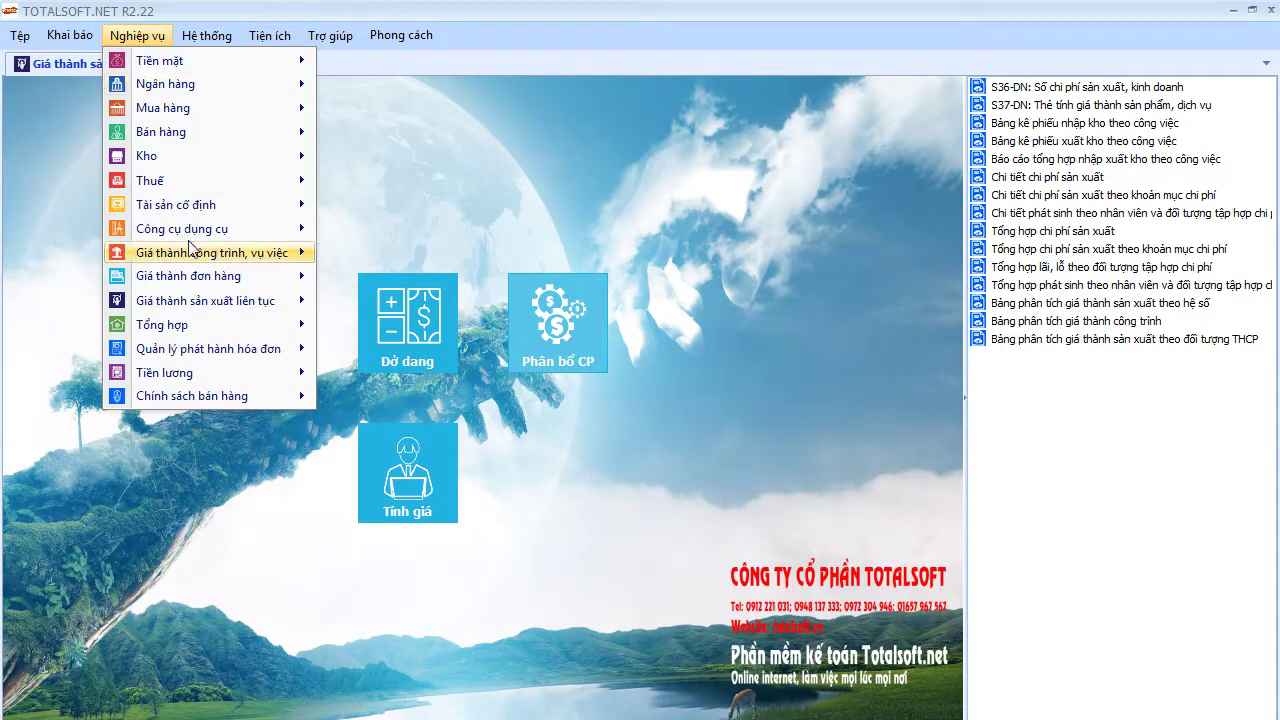
mouse_move(283, 308)
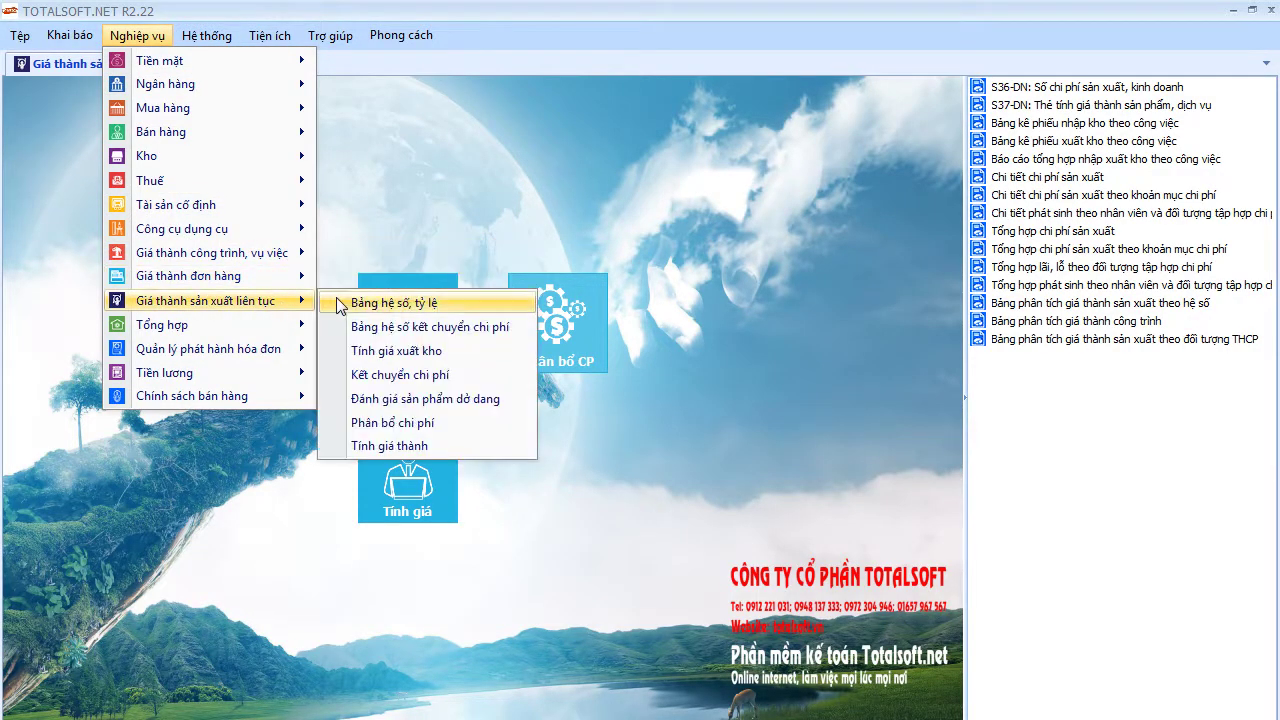
left_click(394, 302)
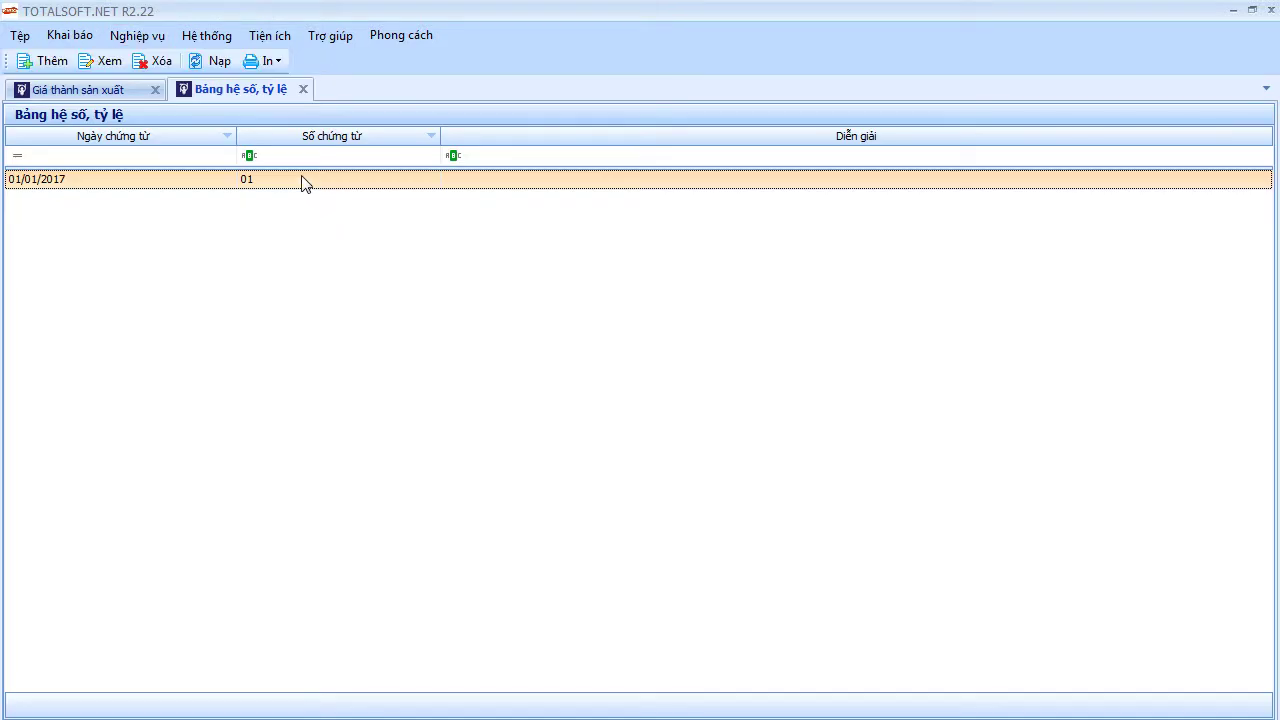
left_click(155, 61)
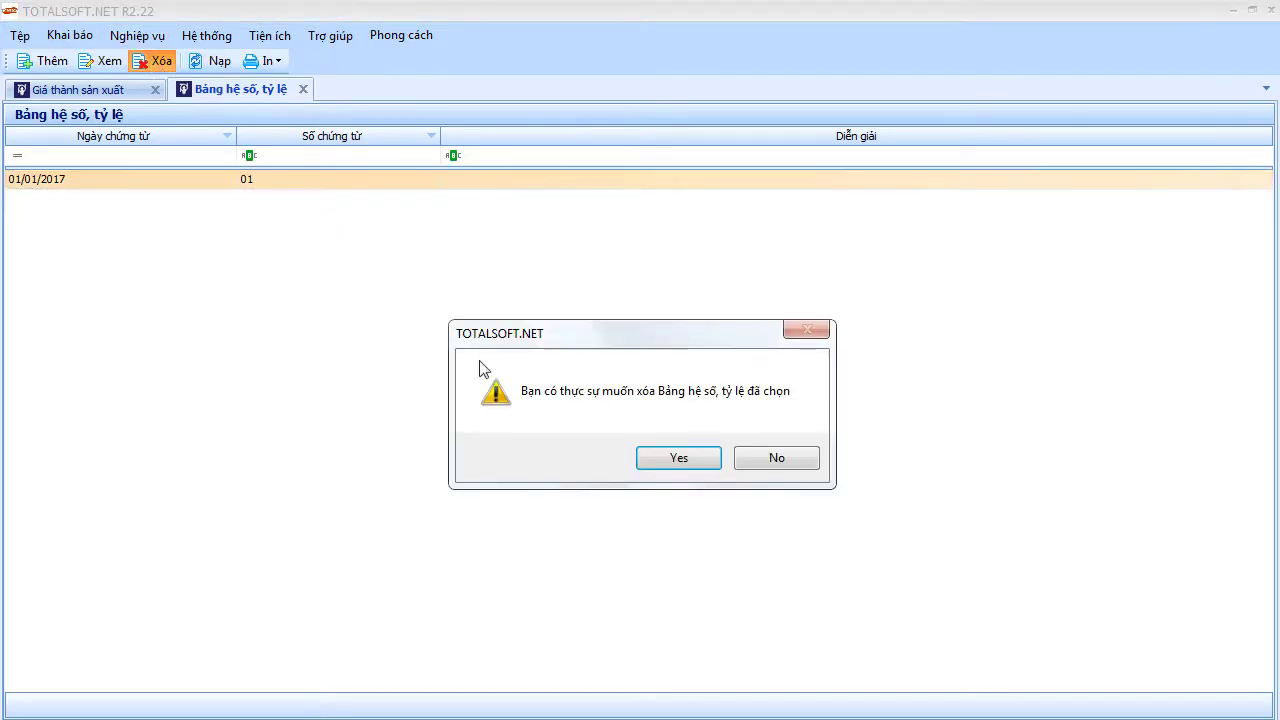
left_click(662, 460)
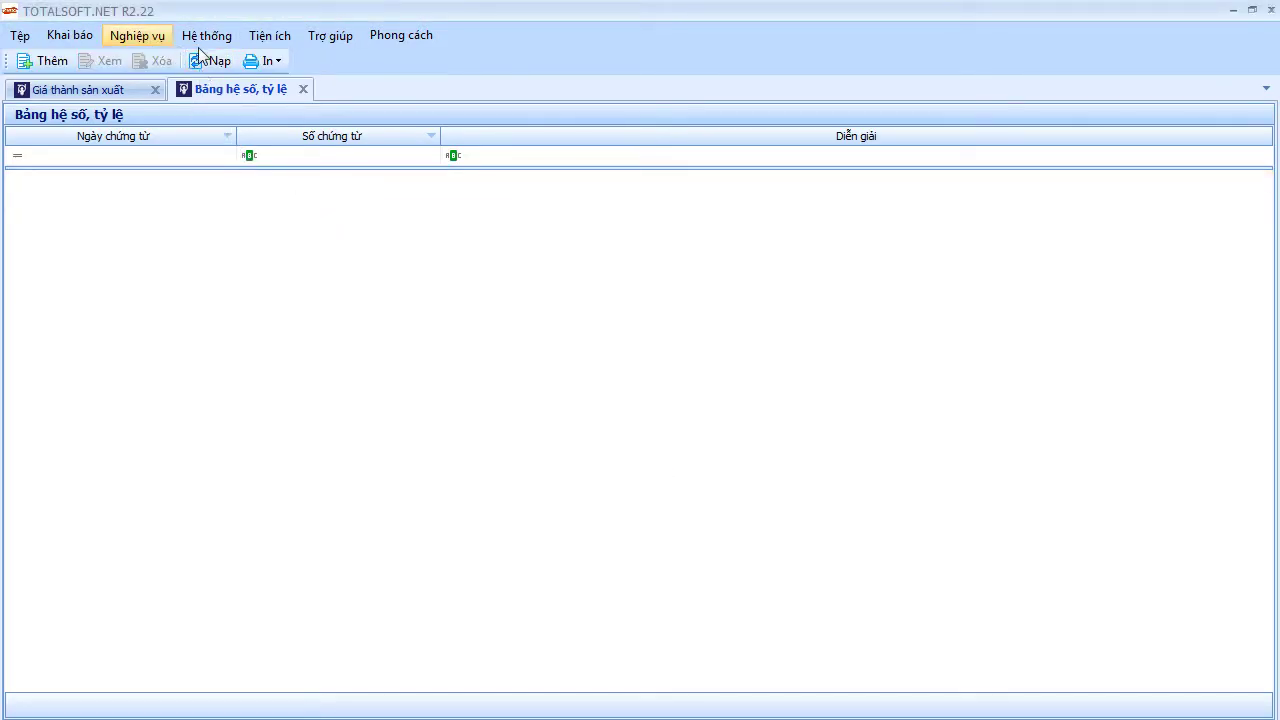
left_click(308, 92)
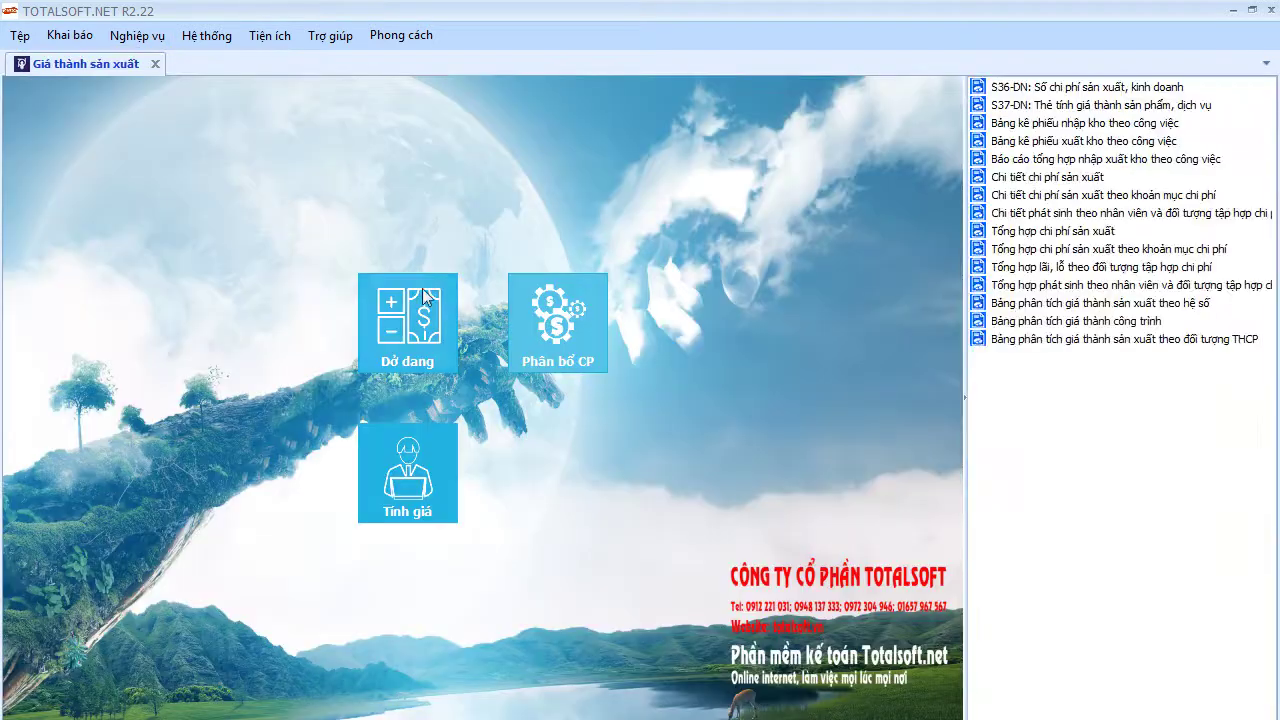
Add a new Phân bổ chi phí record for costing period Quý I and account 1542.
left_click(545, 300)
right_click(428, 246)
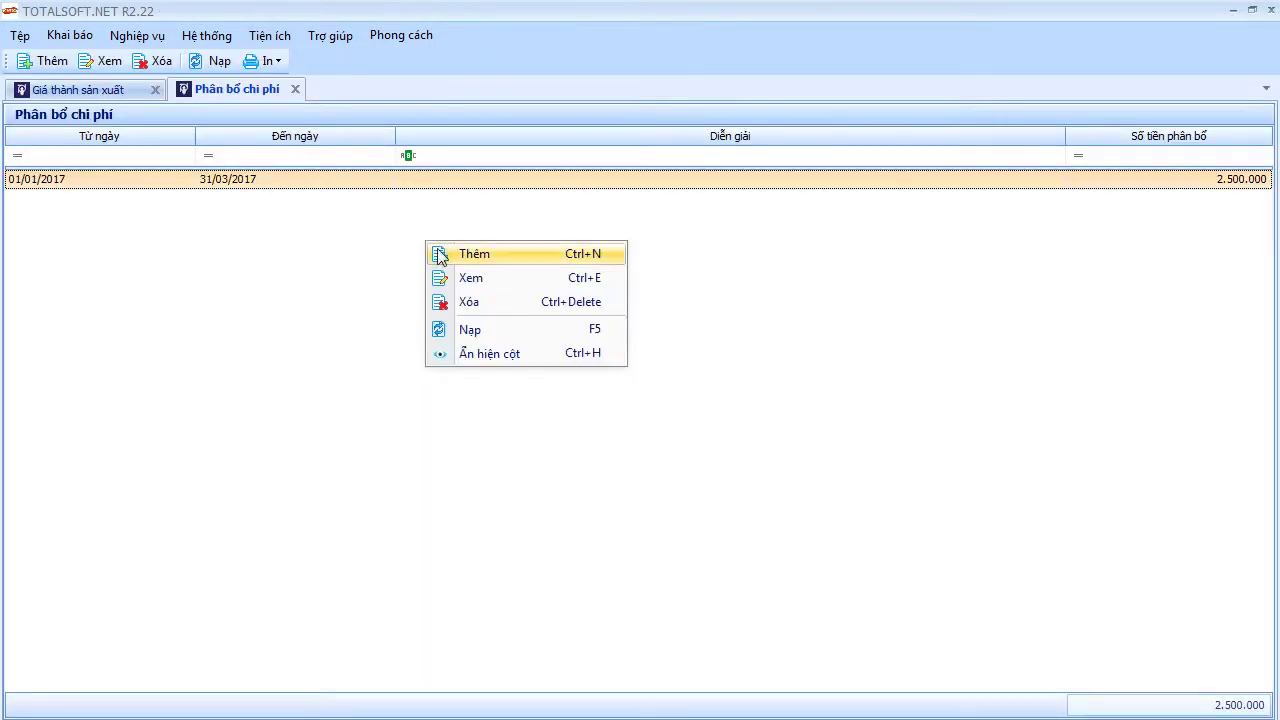
left_click(437, 254)
left_click(795, 247)
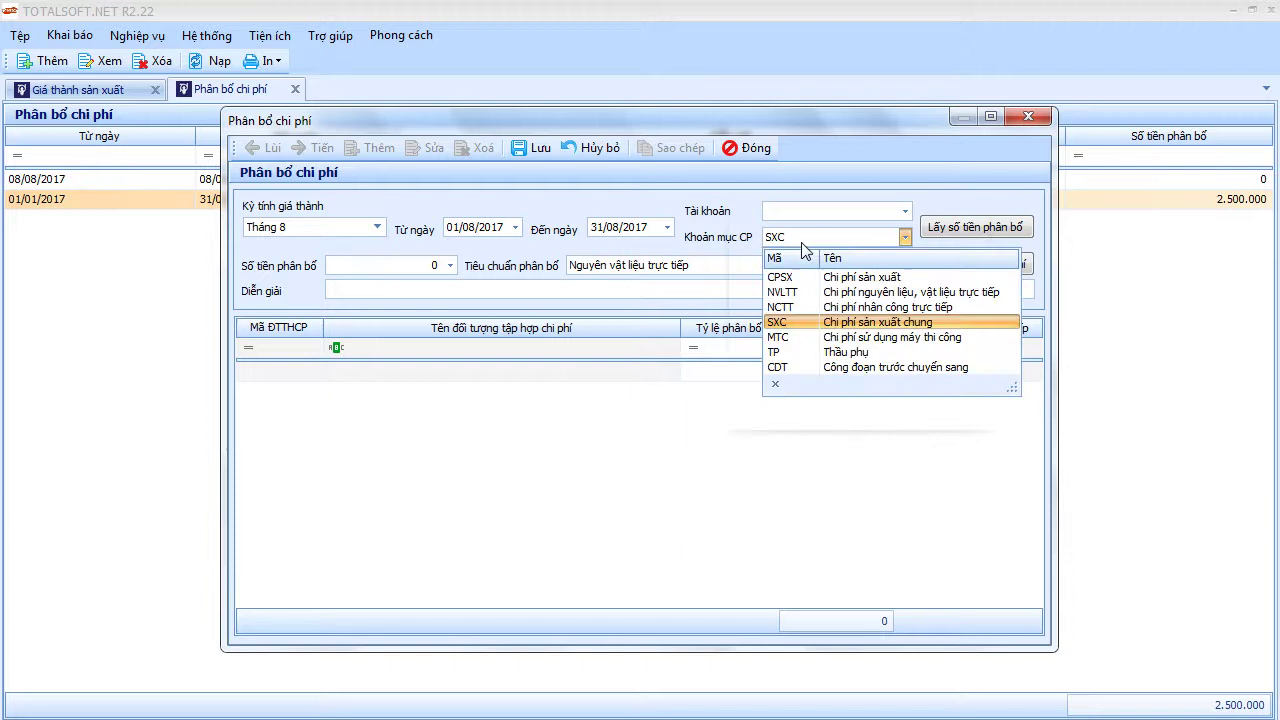
left_click(802, 244)
left_click(372, 230)
scroll(335, 288, "down", 4)
left_click(305, 262)
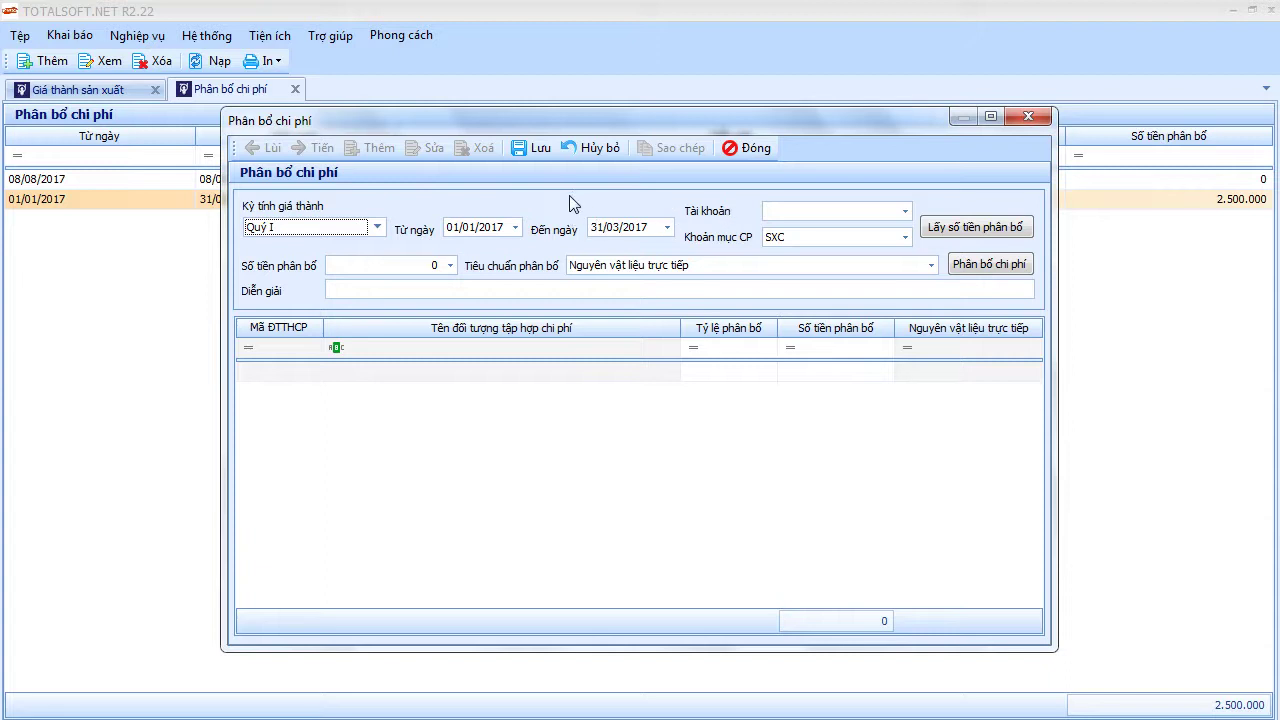
left_click(786, 212)
type("1542")
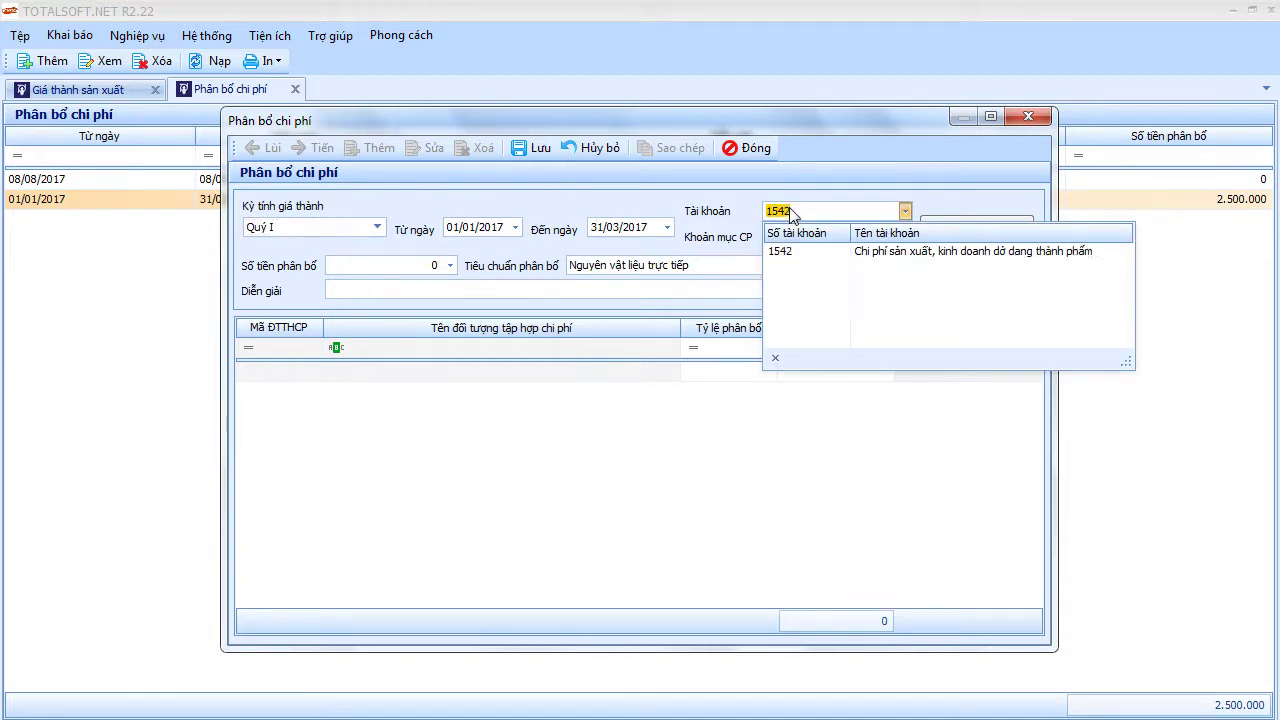
key("Return")
Set the allocation's Khoản mục CP to NVLTT and retrieve the amount to allocate.
left_click(826, 240)
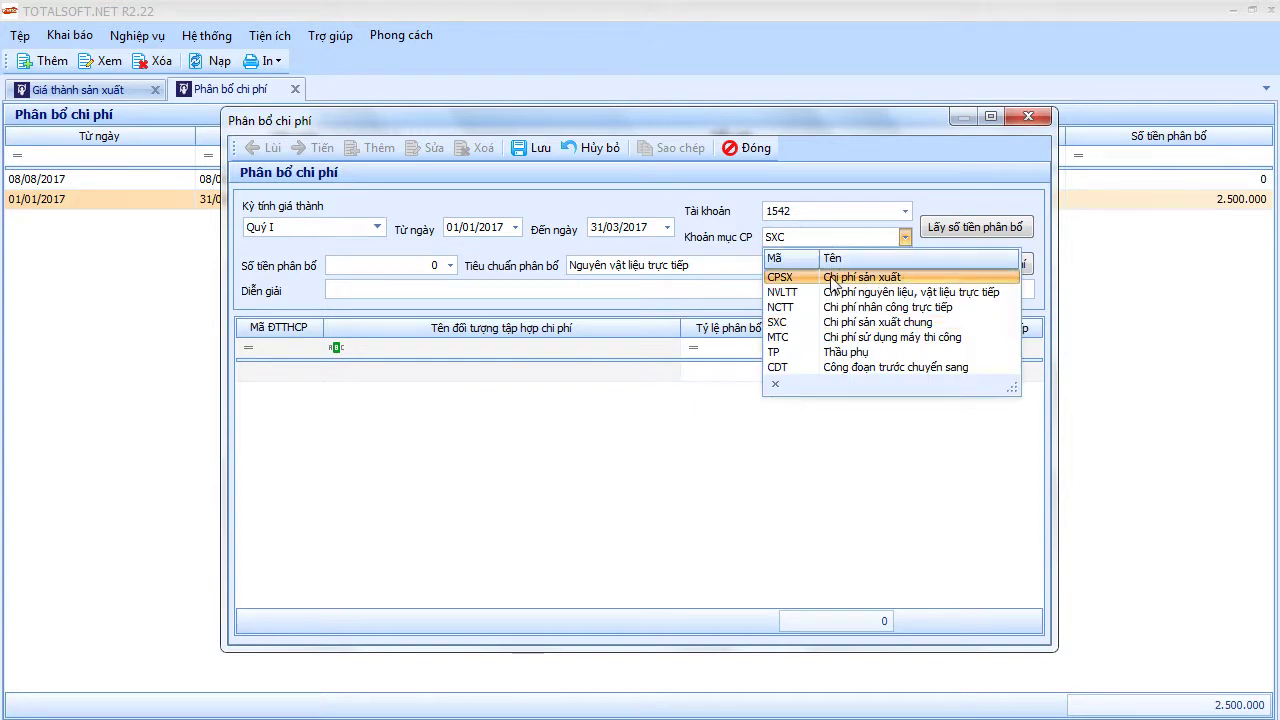
left_click(833, 293)
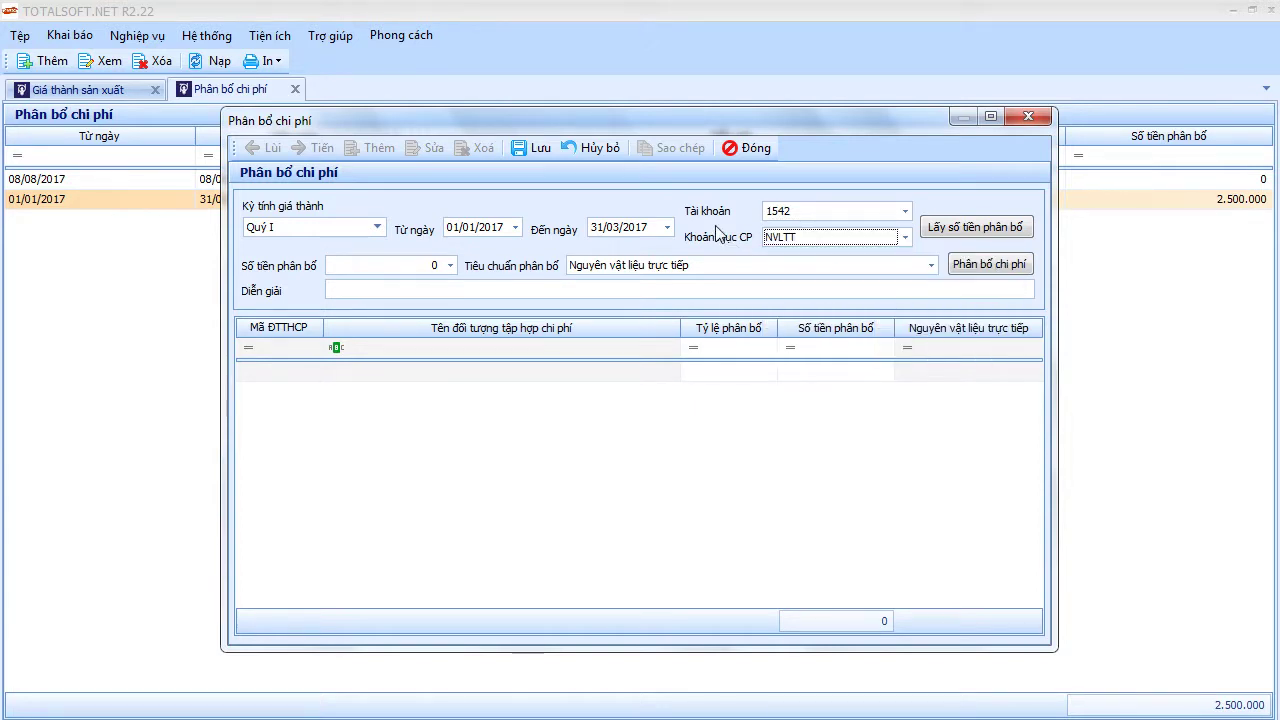
left_click(992, 228)
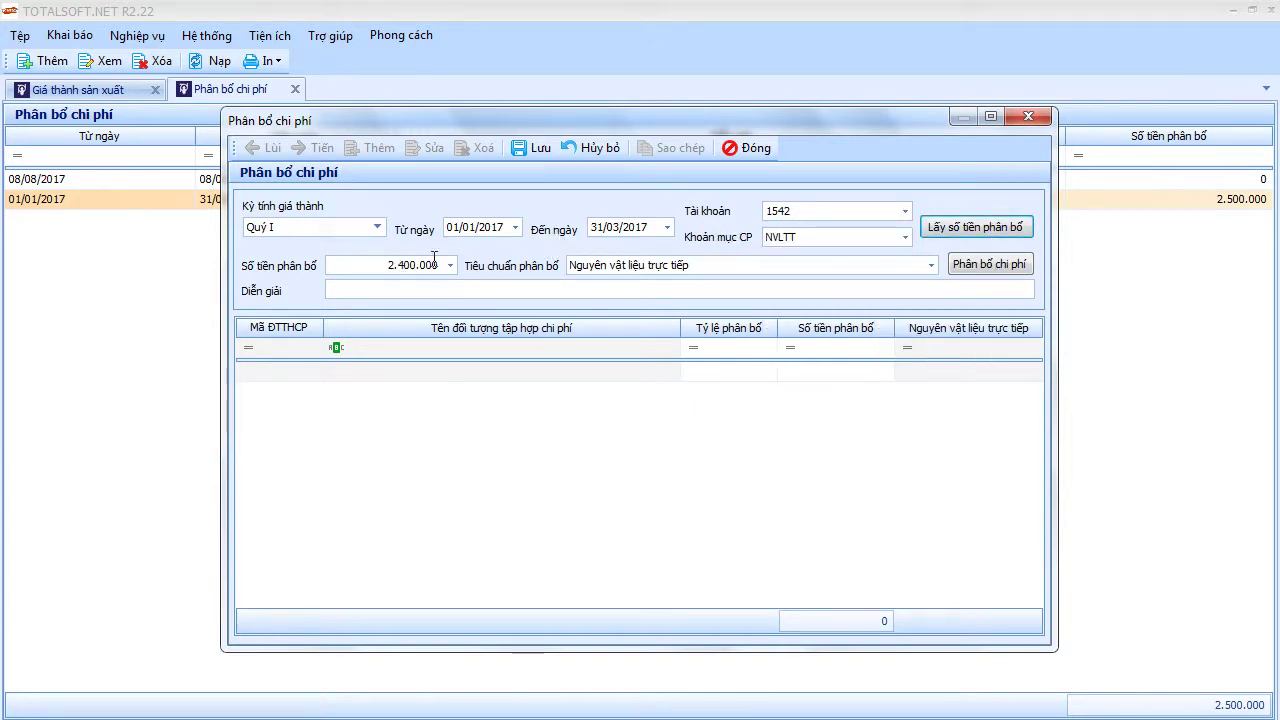
left_click(383, 265)
Allocate the NVLTT amount to the finished bricks using the criterion Công đoạn trước chuyển sang.
left_click(696, 268)
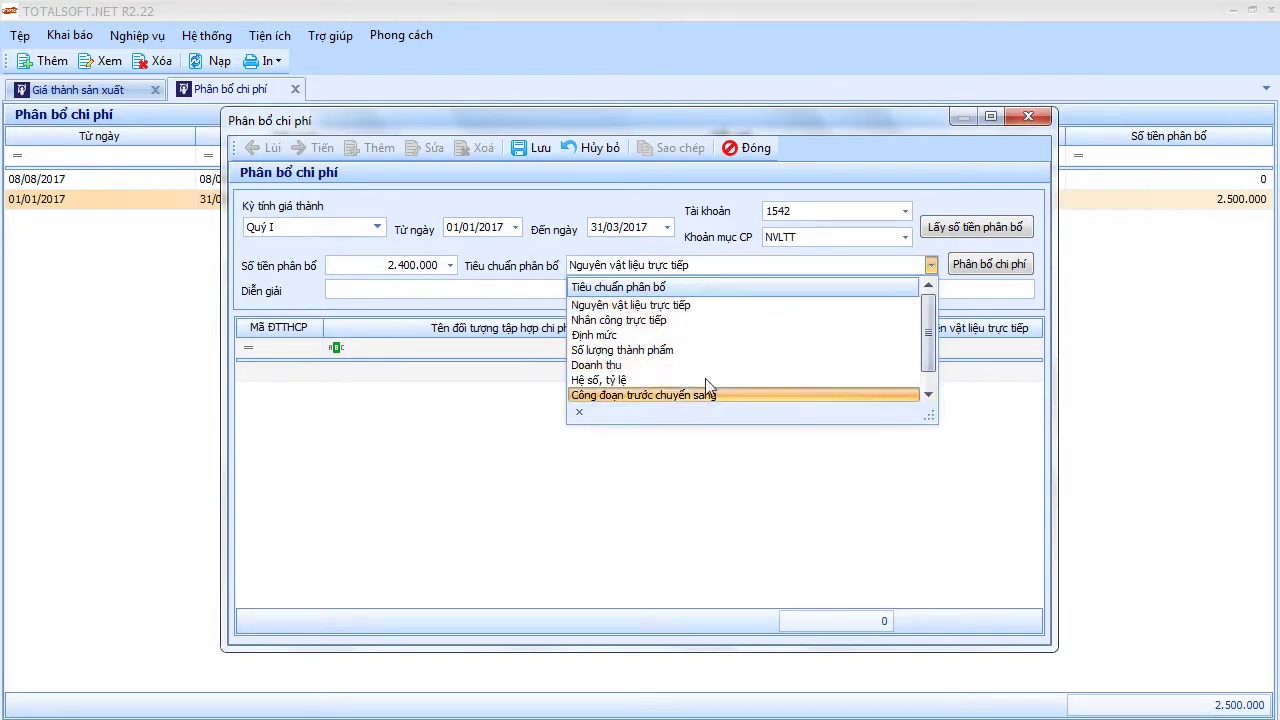
left_click(630, 396)
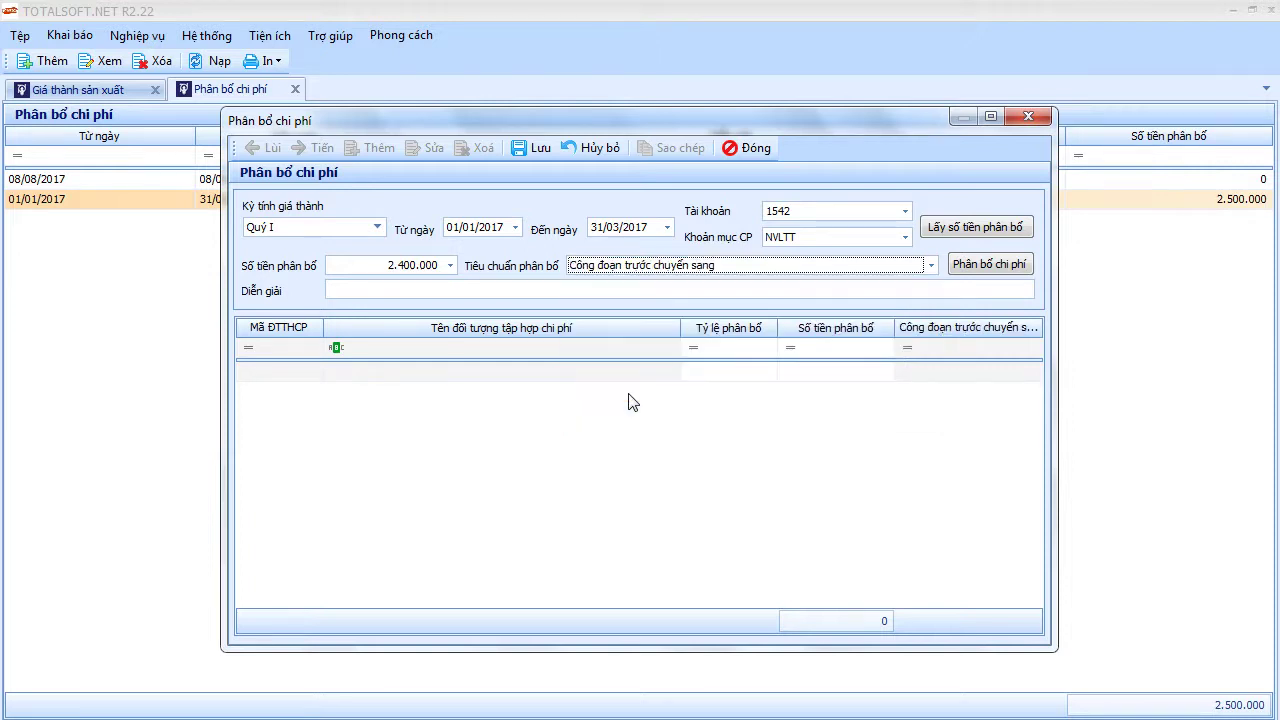
left_click(967, 270)
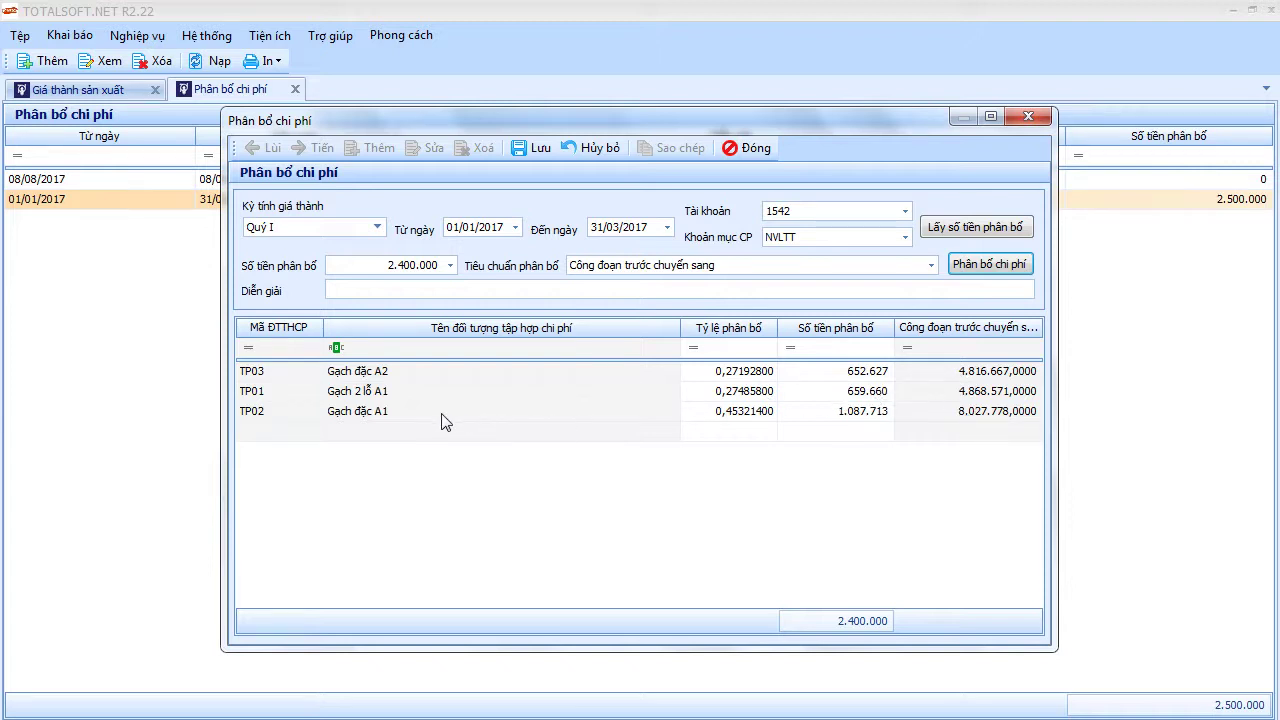
left_click(383, 415)
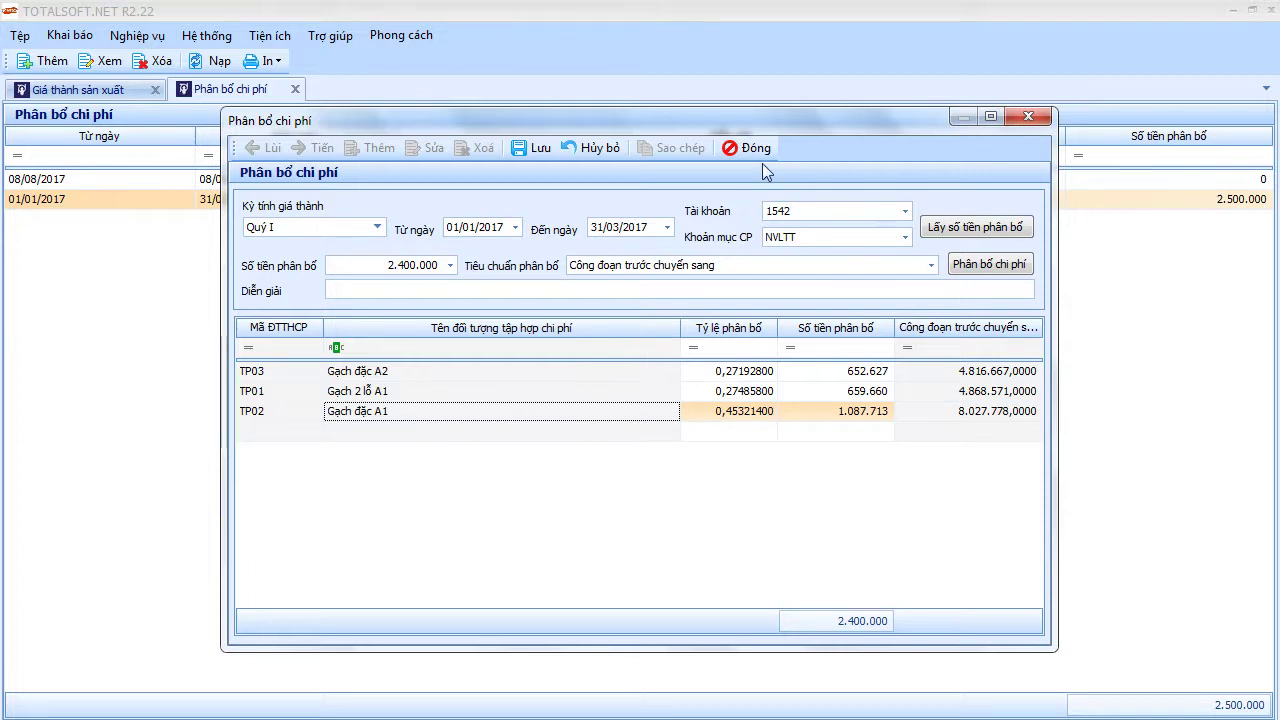
Switch the cost item to SXC and retrieve its amount, with Chi phí trực tiếp as the allocation criterion.
left_click(787, 240)
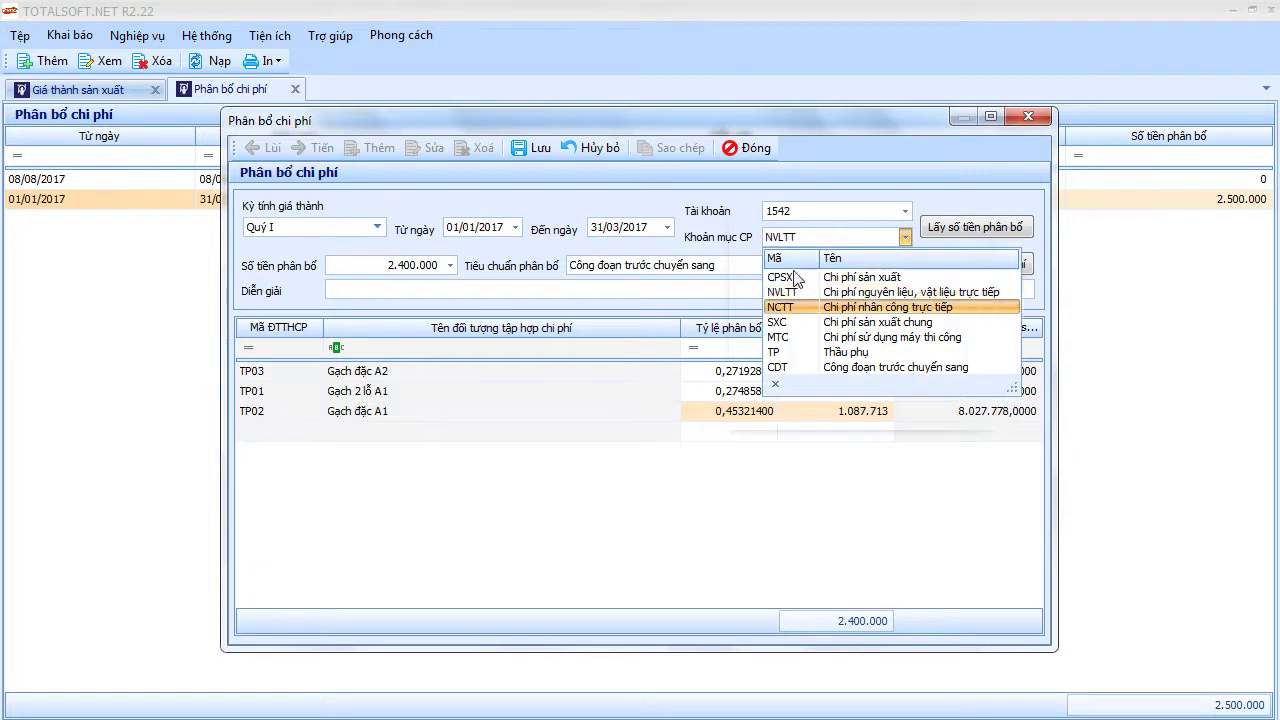
left_click(808, 323)
left_click(950, 229)
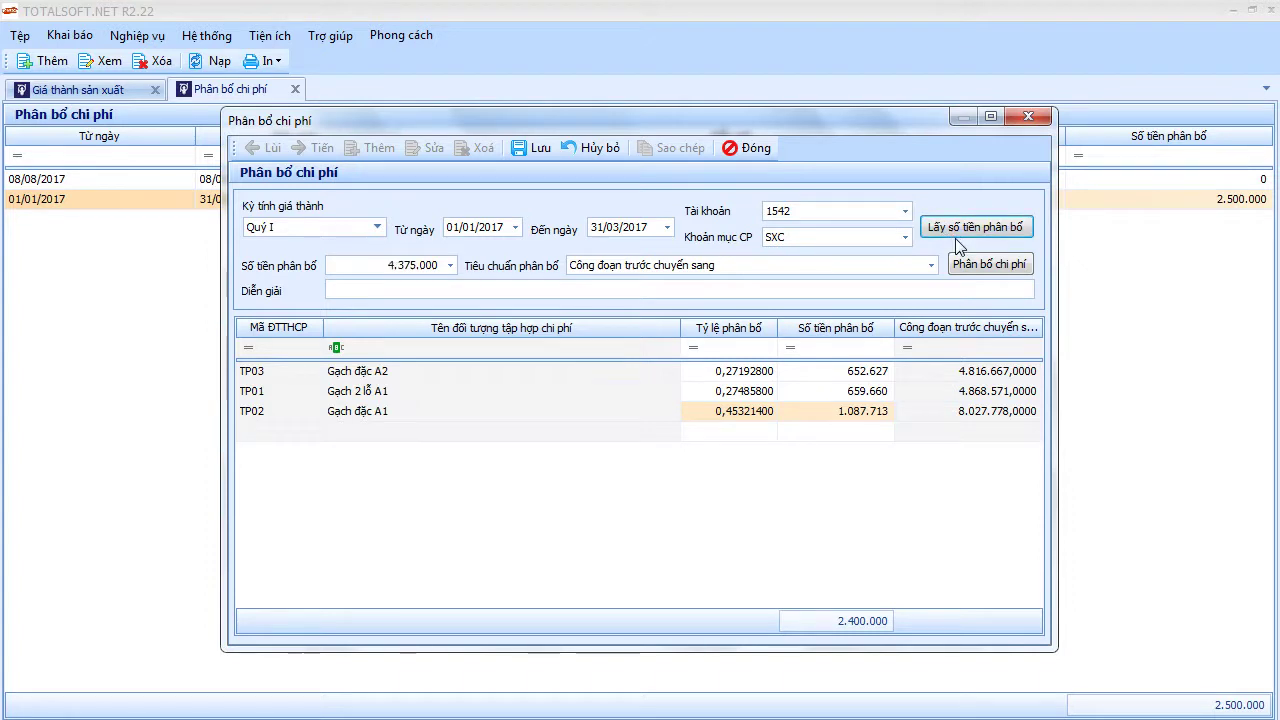
left_click(887, 266)
scroll(719, 370, "down", 1)
left_click(617, 397)
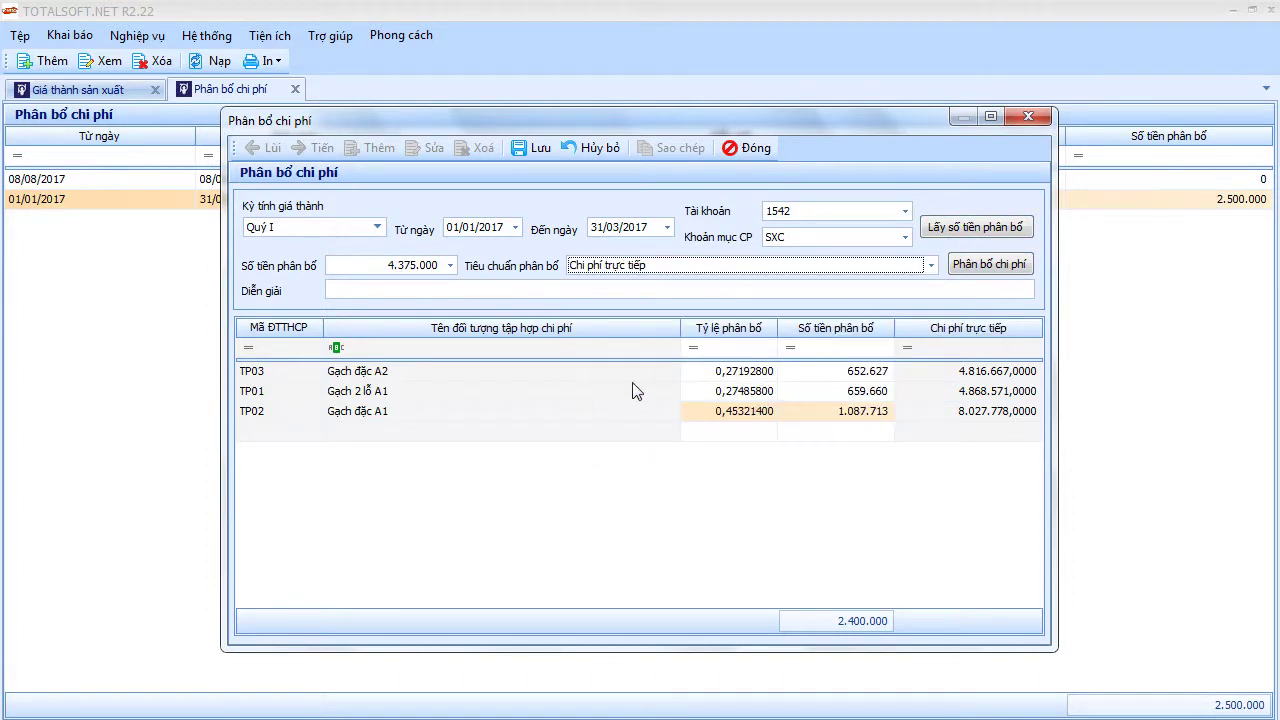
Allocate the SXC amount by Chi phí trực tiếp, and close the allocation record without saving it.
left_click(977, 263)
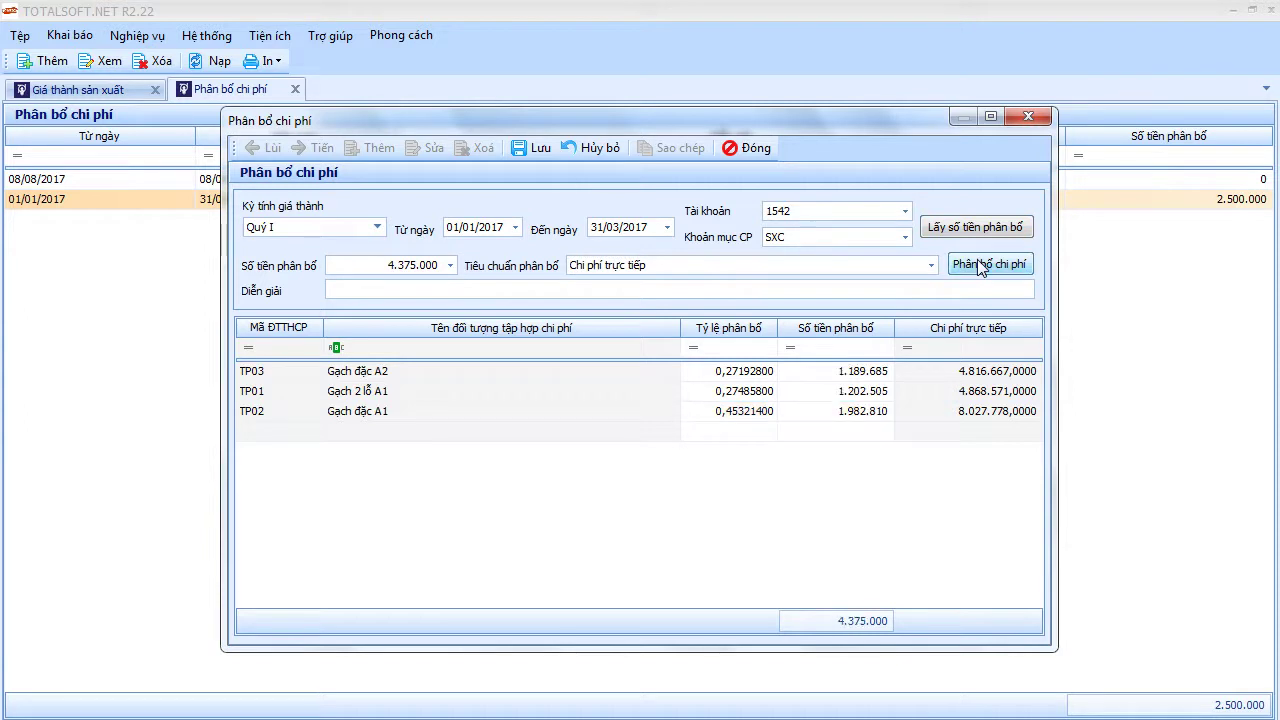
left_click(752, 147)
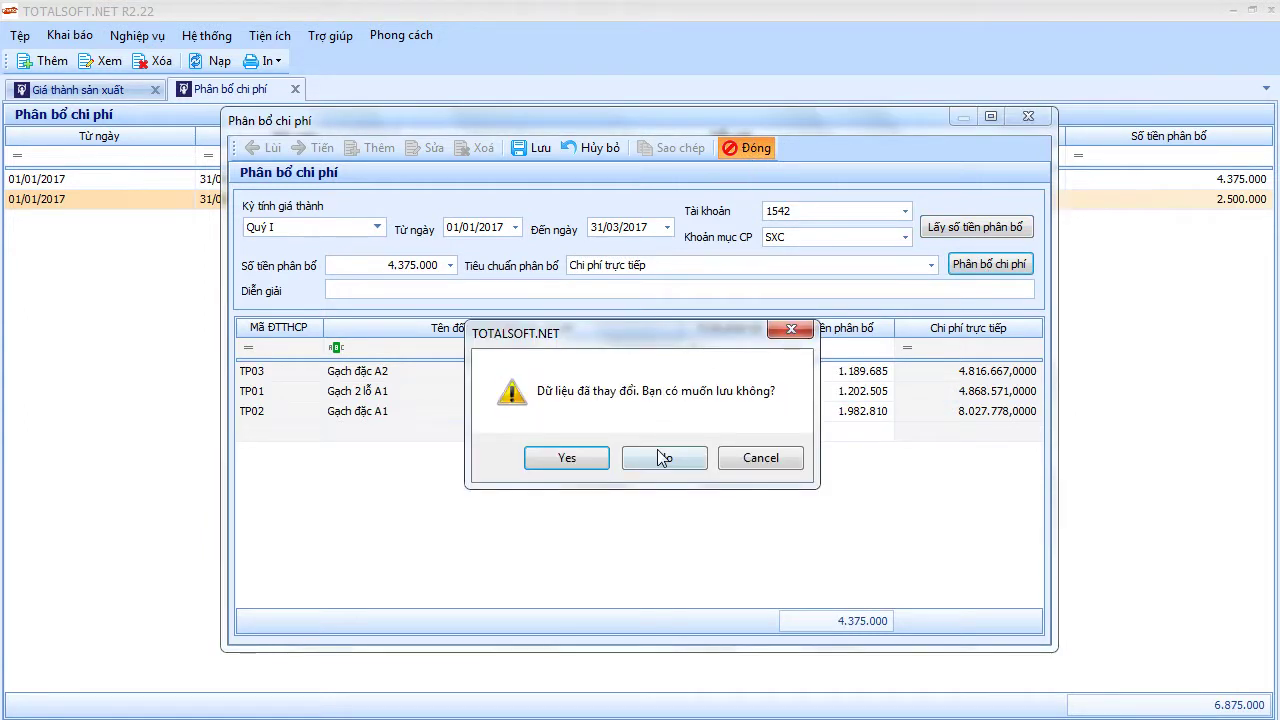
left_click(662, 457)
Add a new Phân bổ chi phí record for costing period Quý I and account 1542.
right_click(277, 250)
left_click(305, 256)
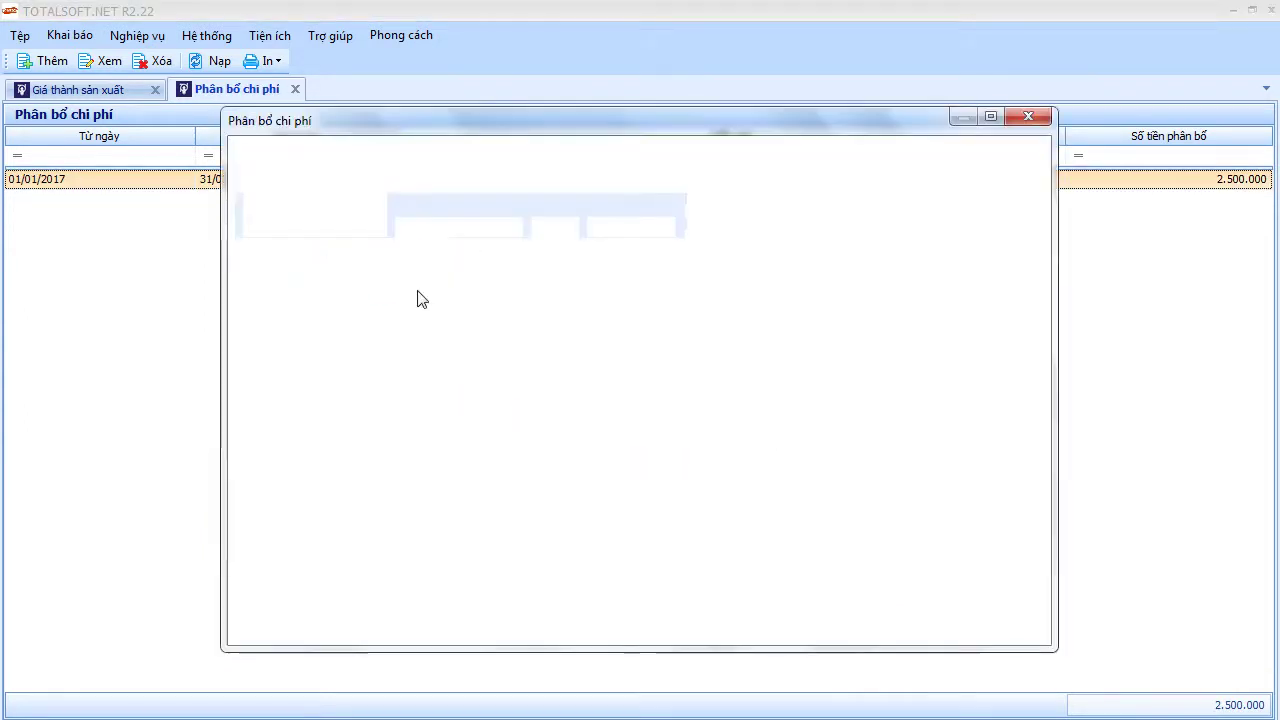
left_click(376, 227)
scroll(320, 300, "down", 3)
left_click(304, 261)
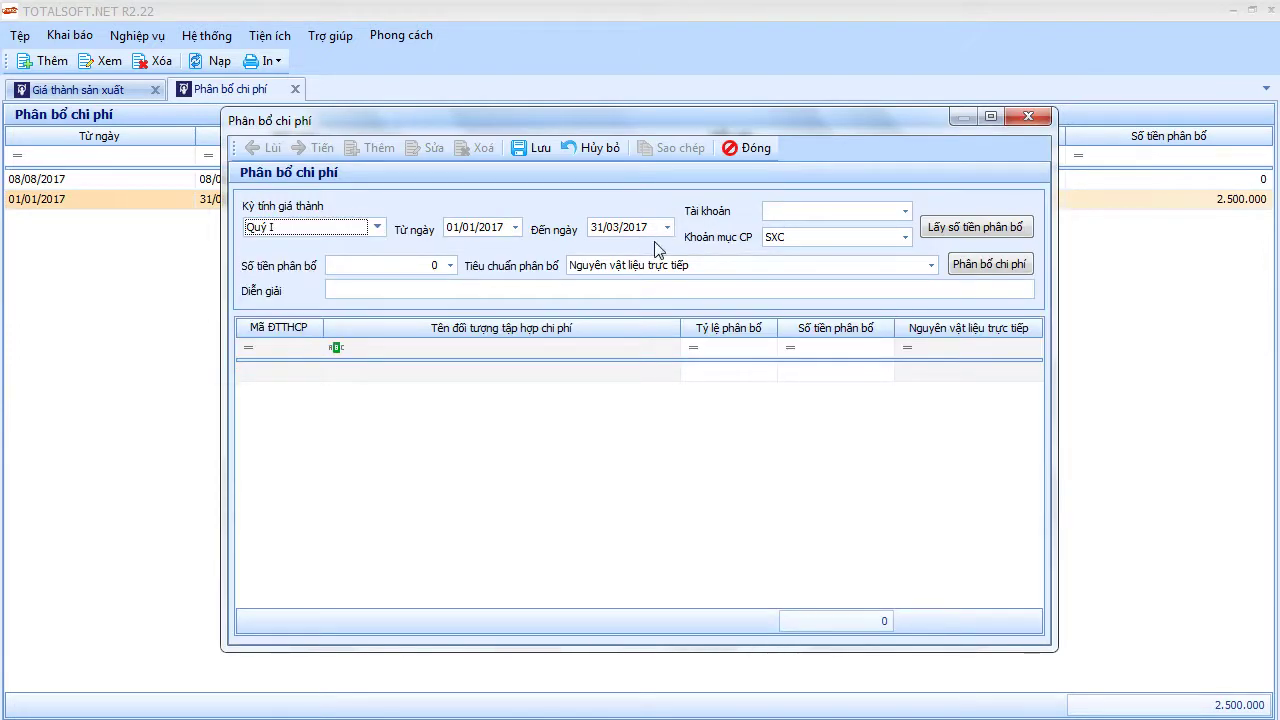
left_click(849, 213)
type("154")
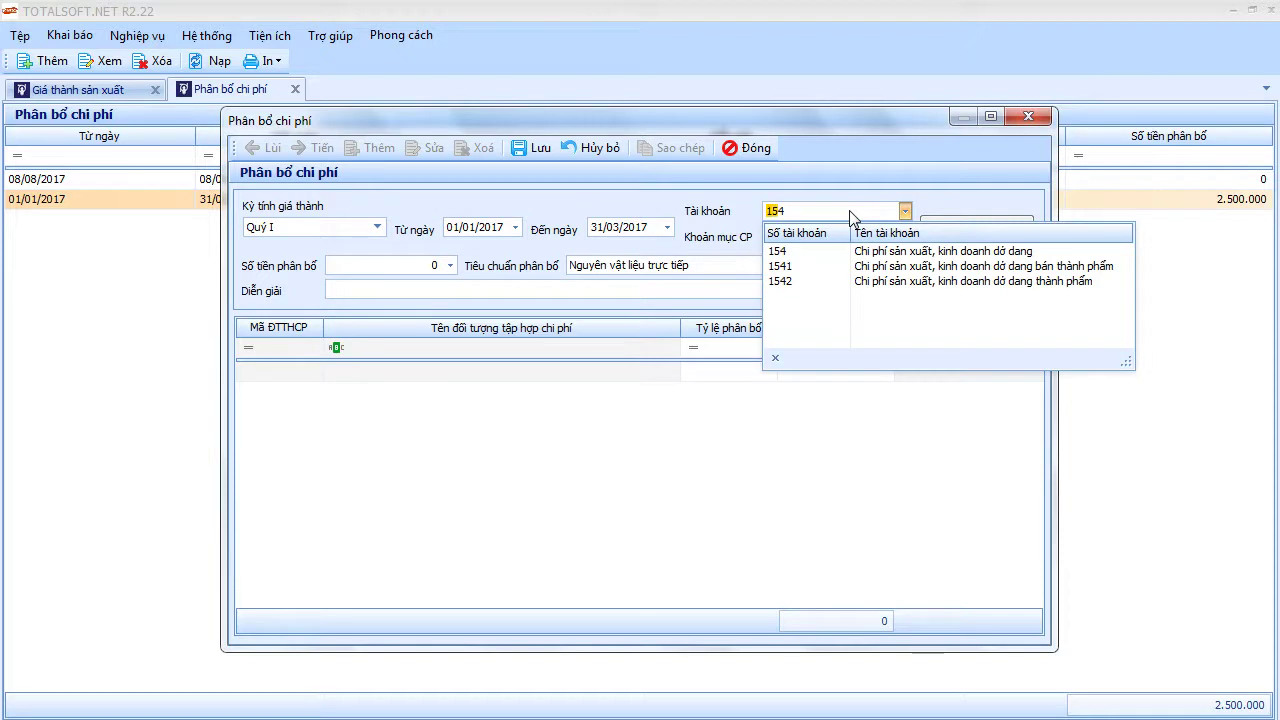
type("2")
key("Return")
Retrieve the amount for cost item NVLTT and allocate it by the criterion Chi phí trực tiếp.
left_click(808, 237)
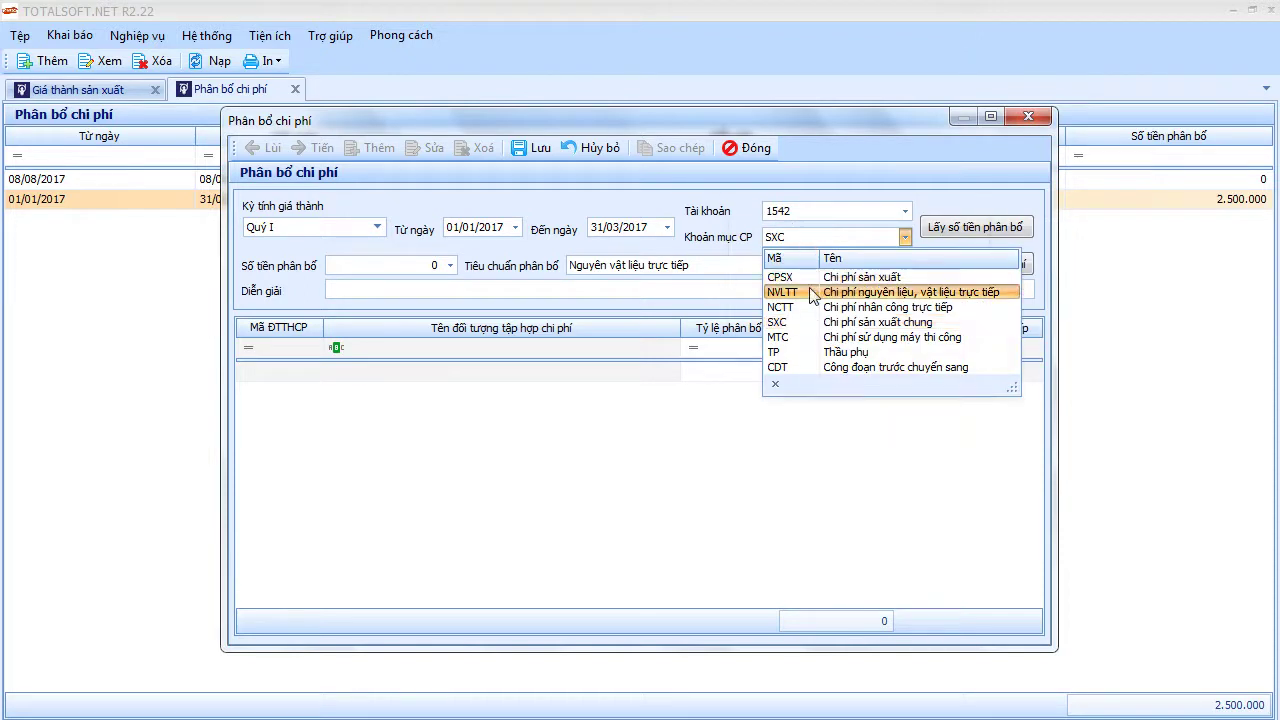
left_click(808, 295)
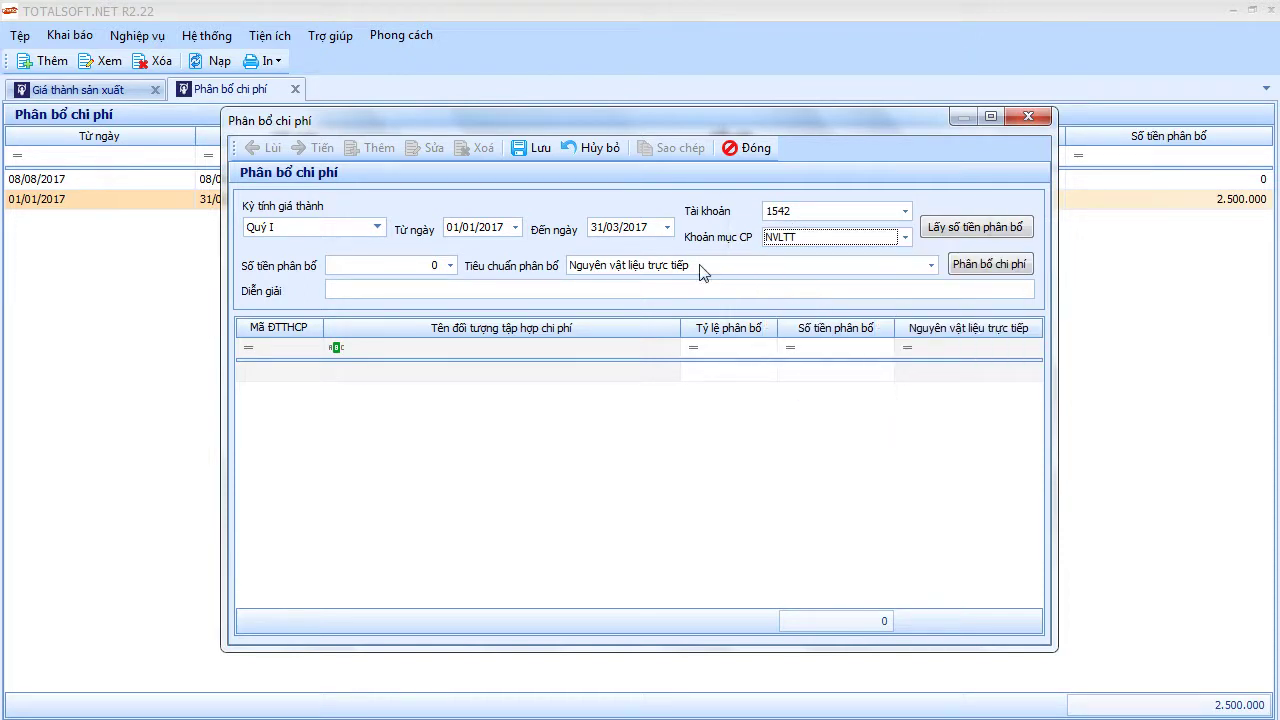
left_click(705, 268)
scroll(671, 401, "down", 1)
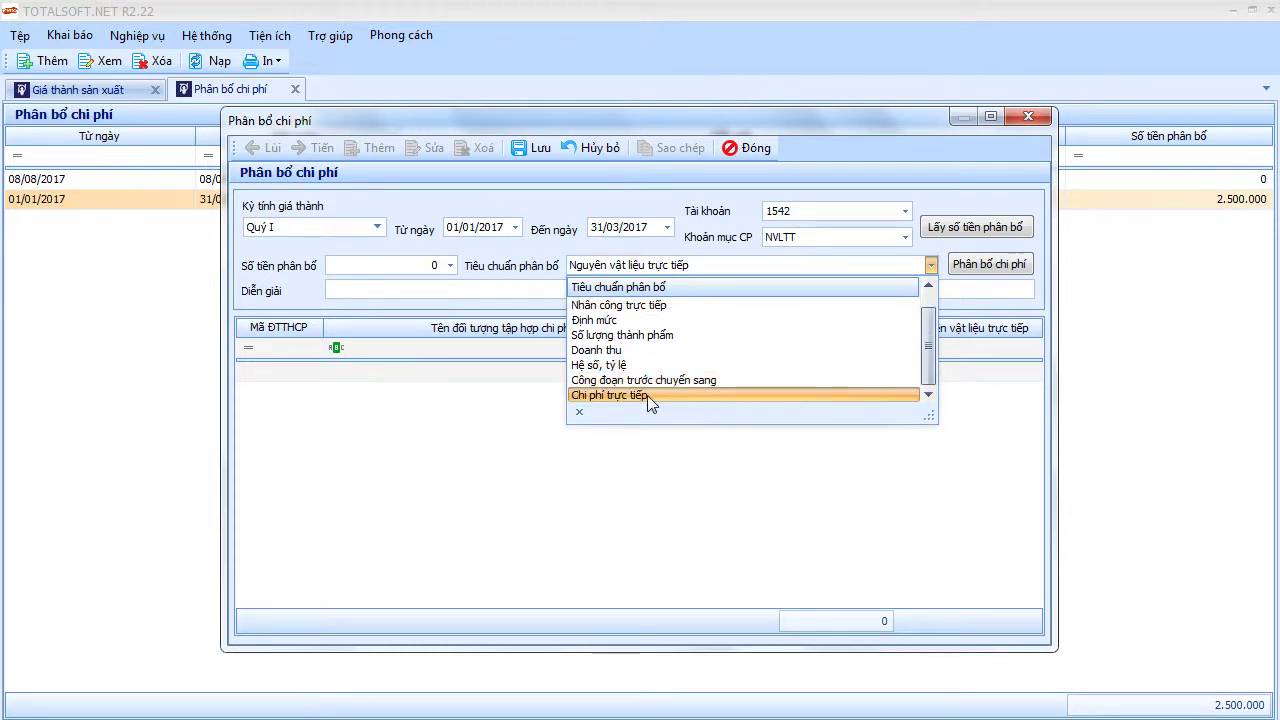
left_click(646, 395)
left_click(970, 236)
left_click(980, 266)
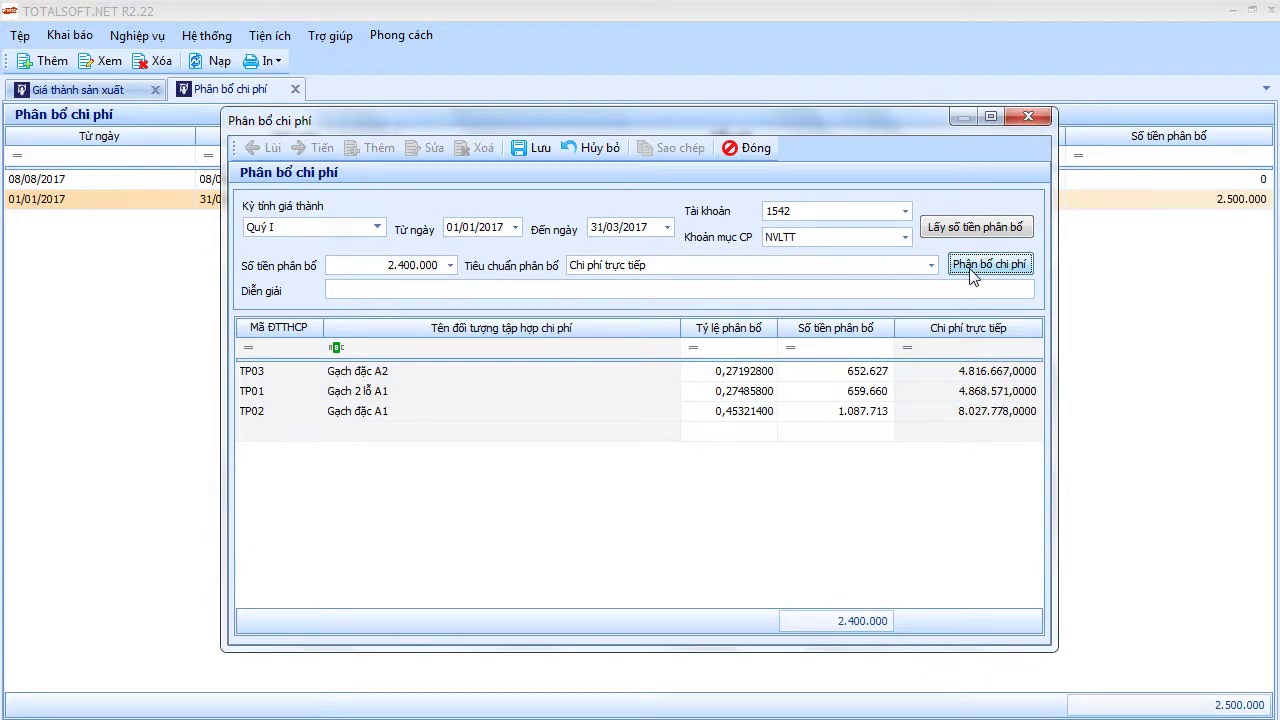
Examine the allocation ratios, allocated amounts and direct costs of the finished bricks, especially TP02 and TP03.
left_click(700, 418)
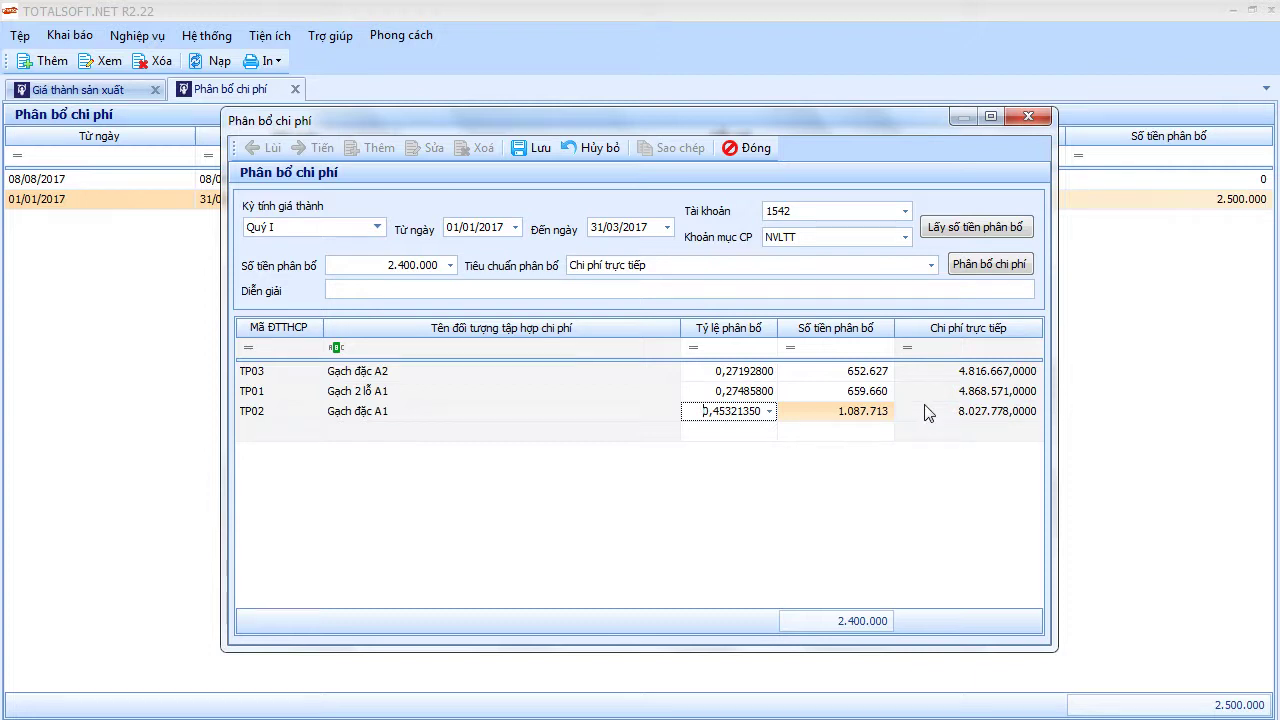
left_click(950, 420)
left_click(736, 418)
left_click_drag(693, 411, 834, 412)
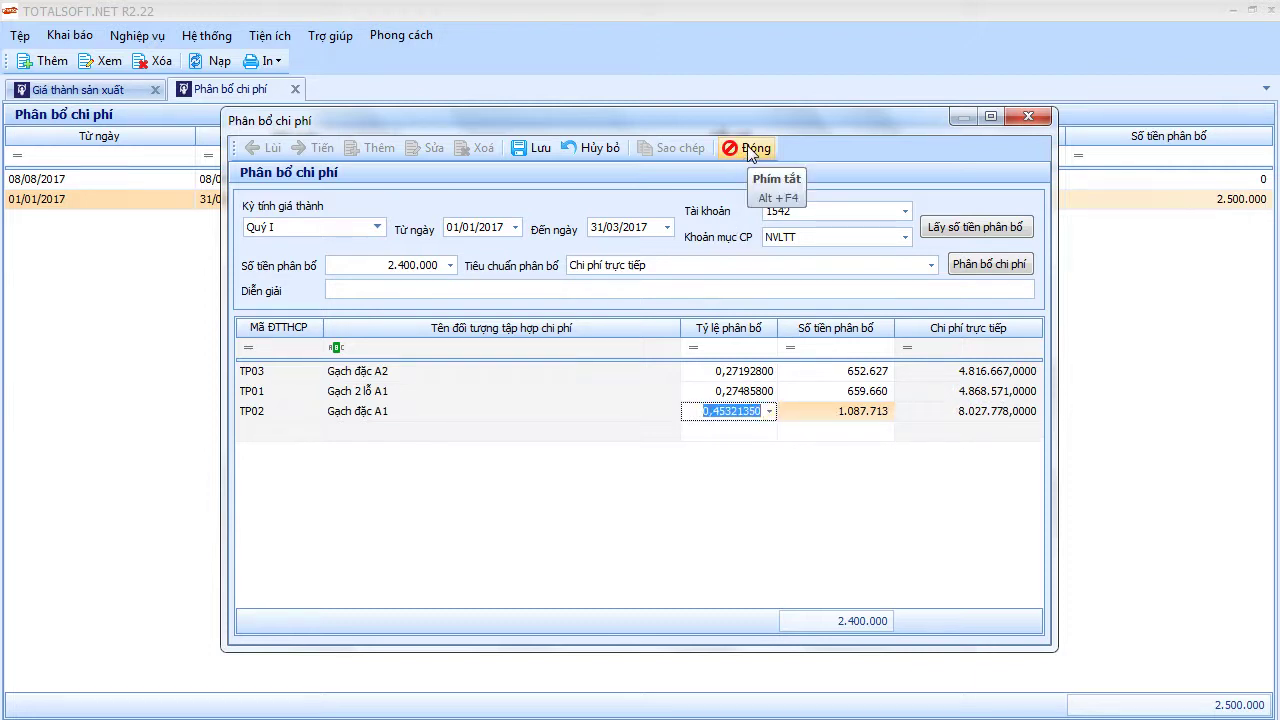
left_click(840, 415)
left_click_drag(810, 411, 897, 417)
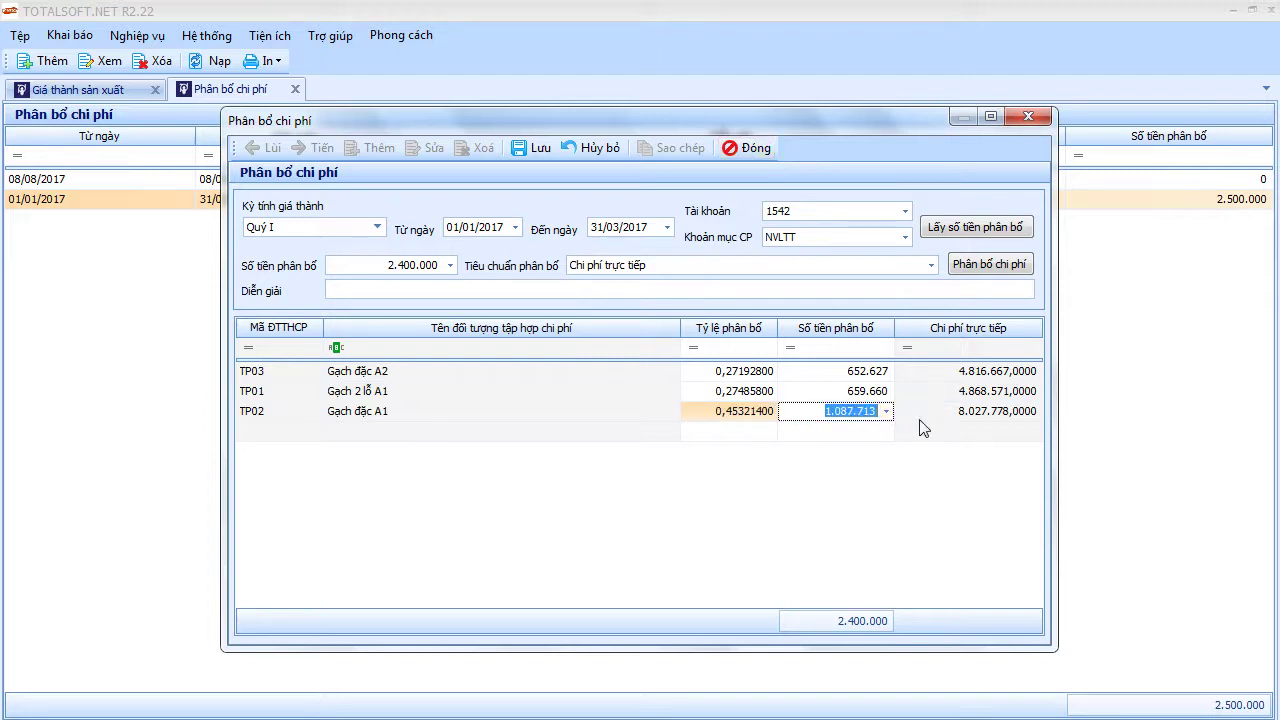
left_click(700, 411)
left_click_drag(700, 411, 783, 425)
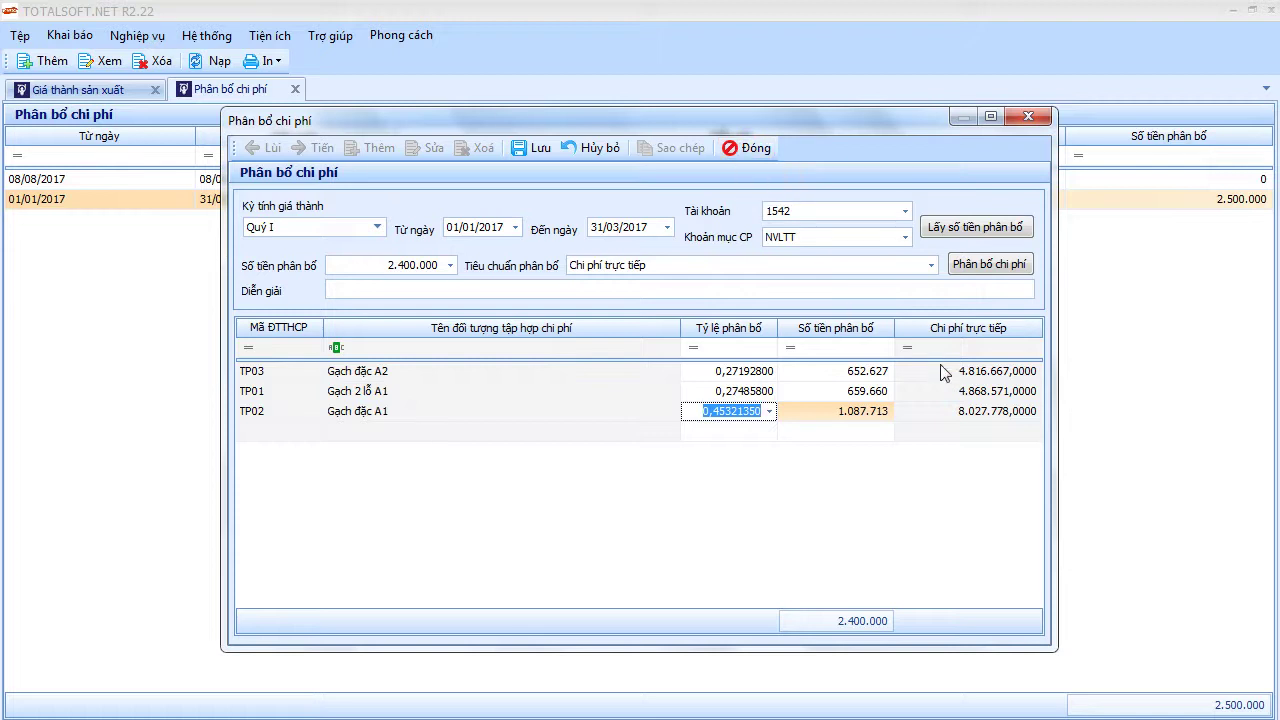
left_click(758, 370)
left_click(722, 374)
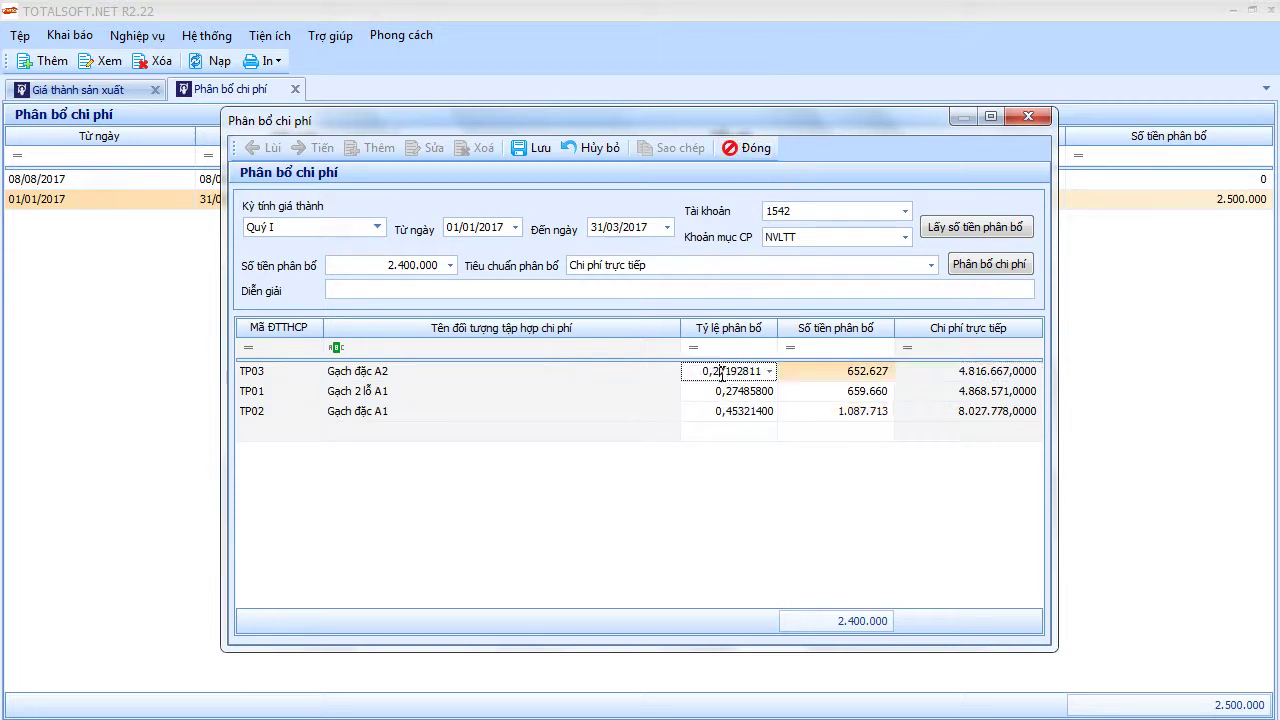
Discard the unsaved NVLTT allocation and close the Phân bổ chi phí list.
left_click(747, 147)
left_click(657, 457)
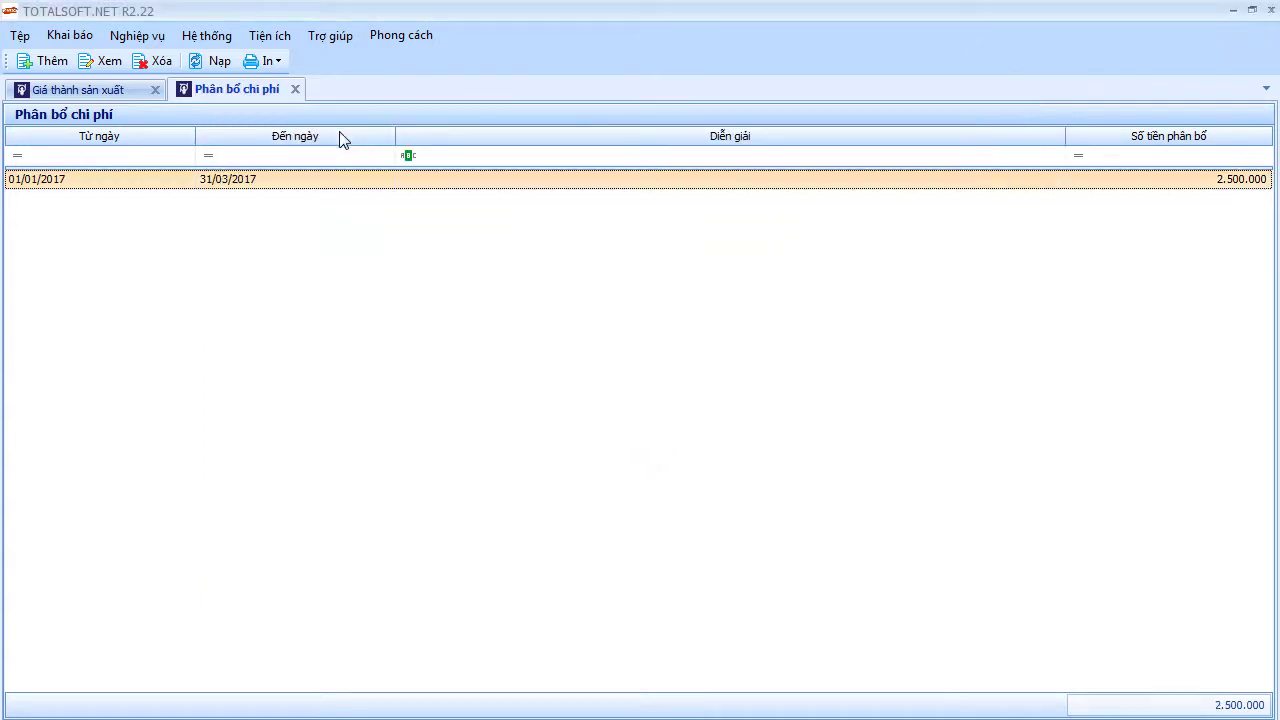
left_click(295, 89)
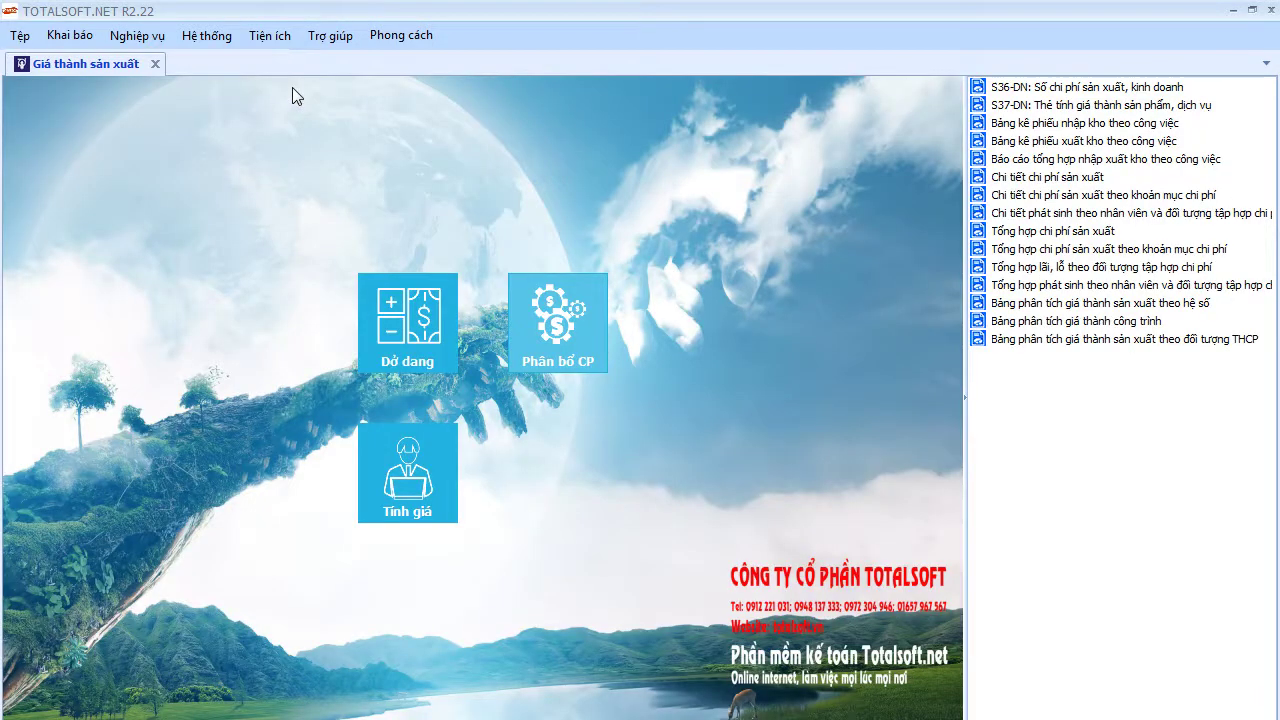
View the report Bảng phân tích giá thành sản xuất theo đối tượng THCP for Quý I, account 154, and close it.
double_click(1040, 339)
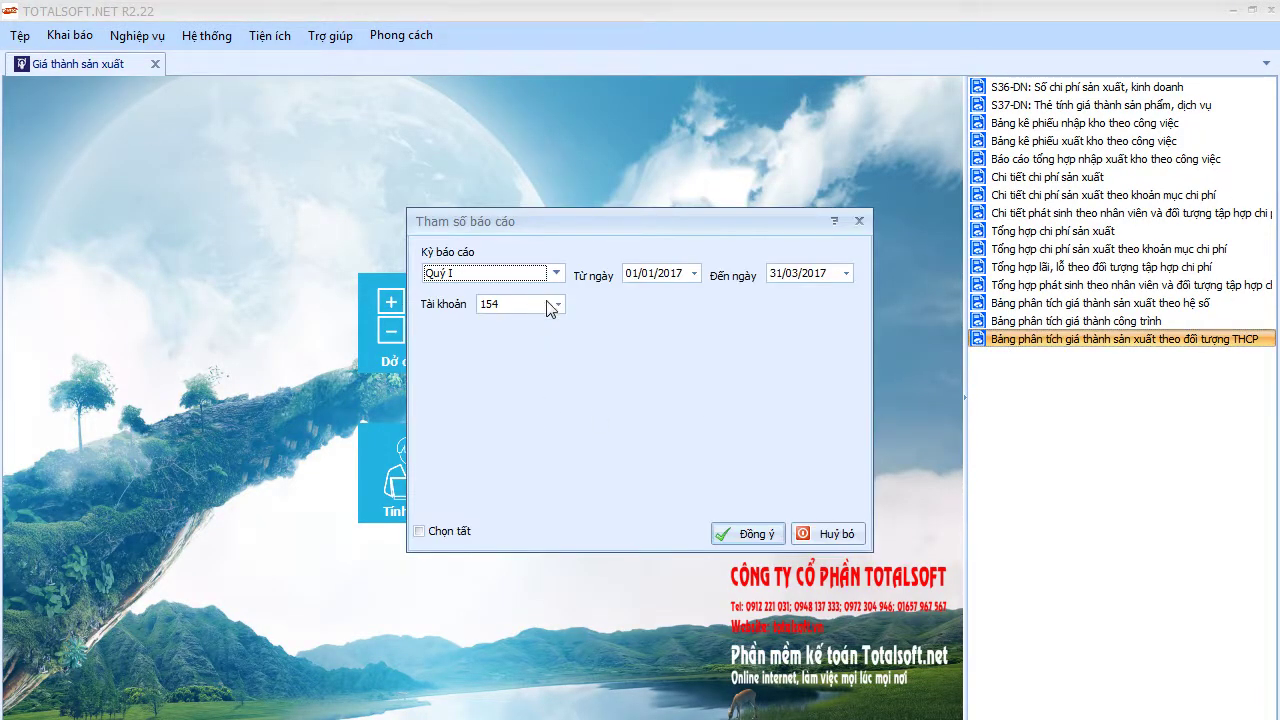
left_click(740, 534)
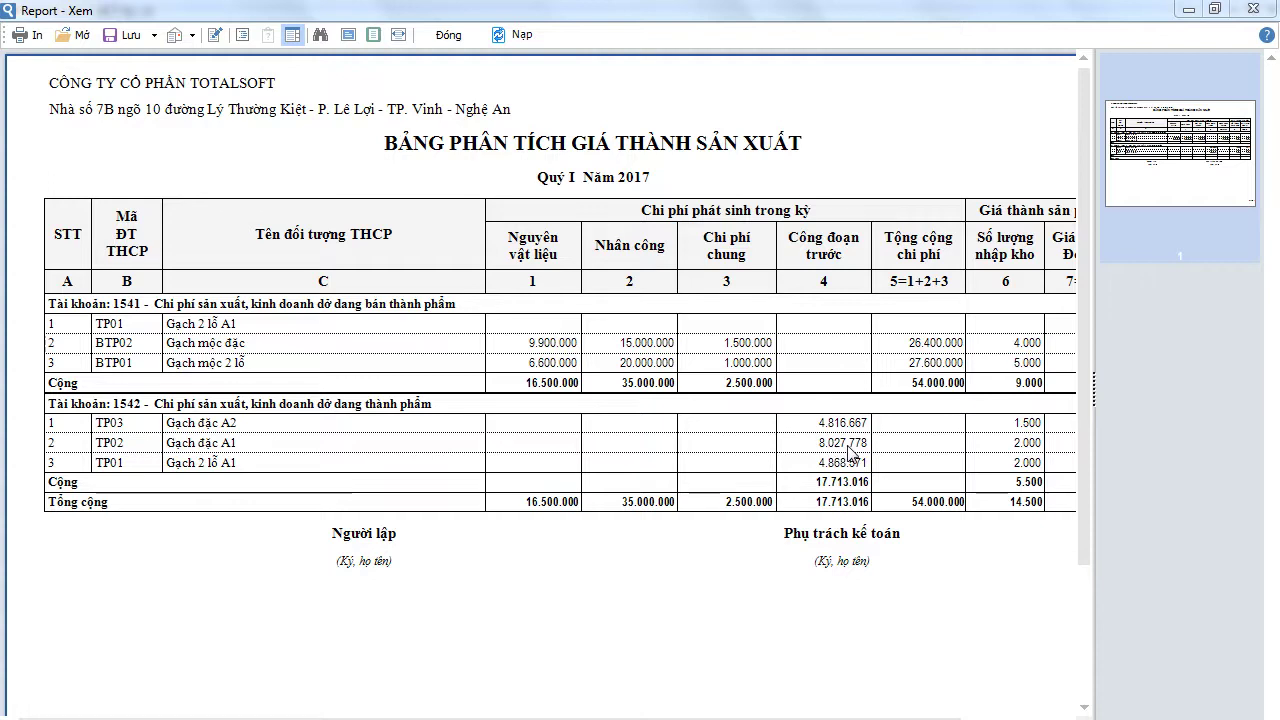
left_click(446, 37)
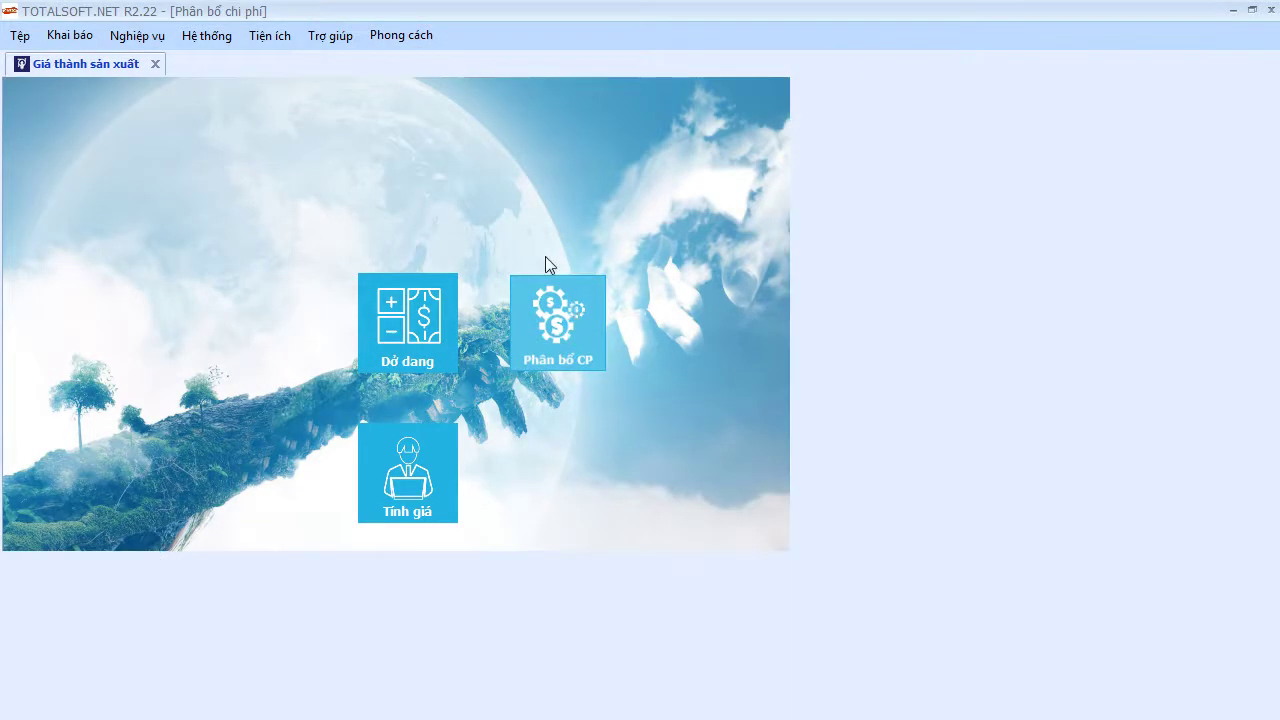
Reopen Phân bổ CP and add a new allocation record for costing period Quý I and account 1542.
left_click(551, 273)
right_click(500, 210)
left_click(534, 224)
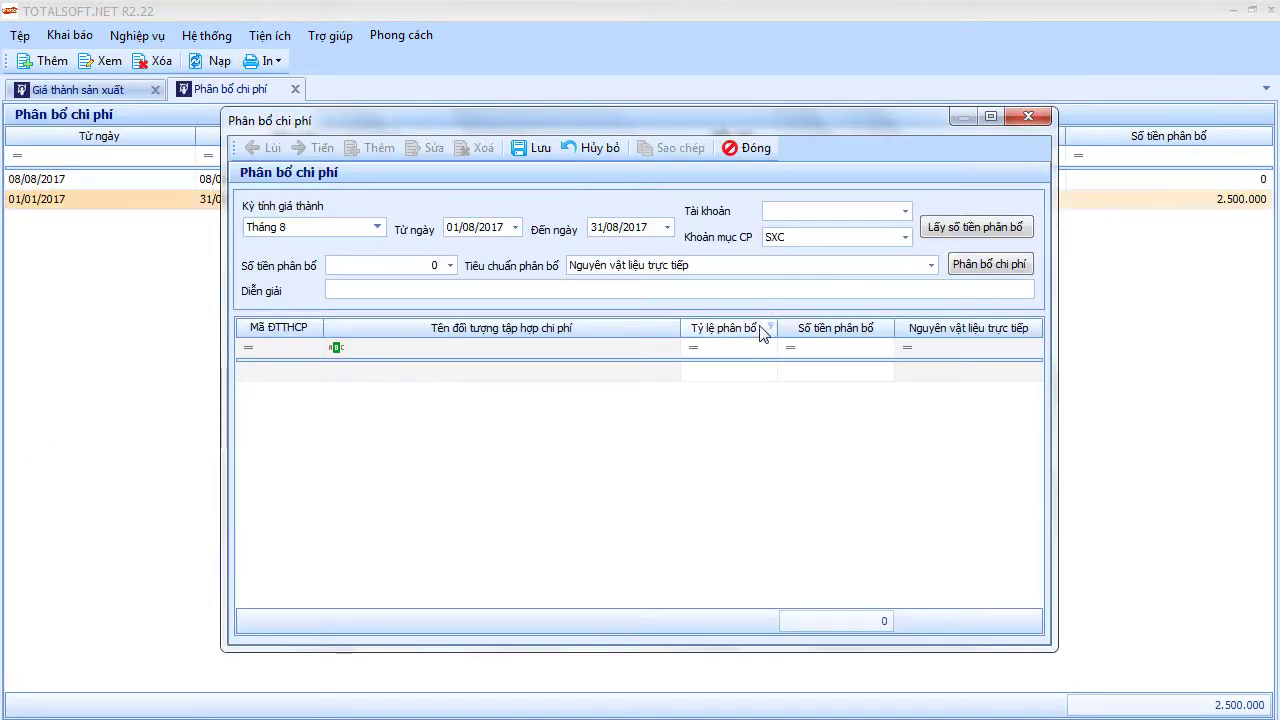
left_click(377, 227)
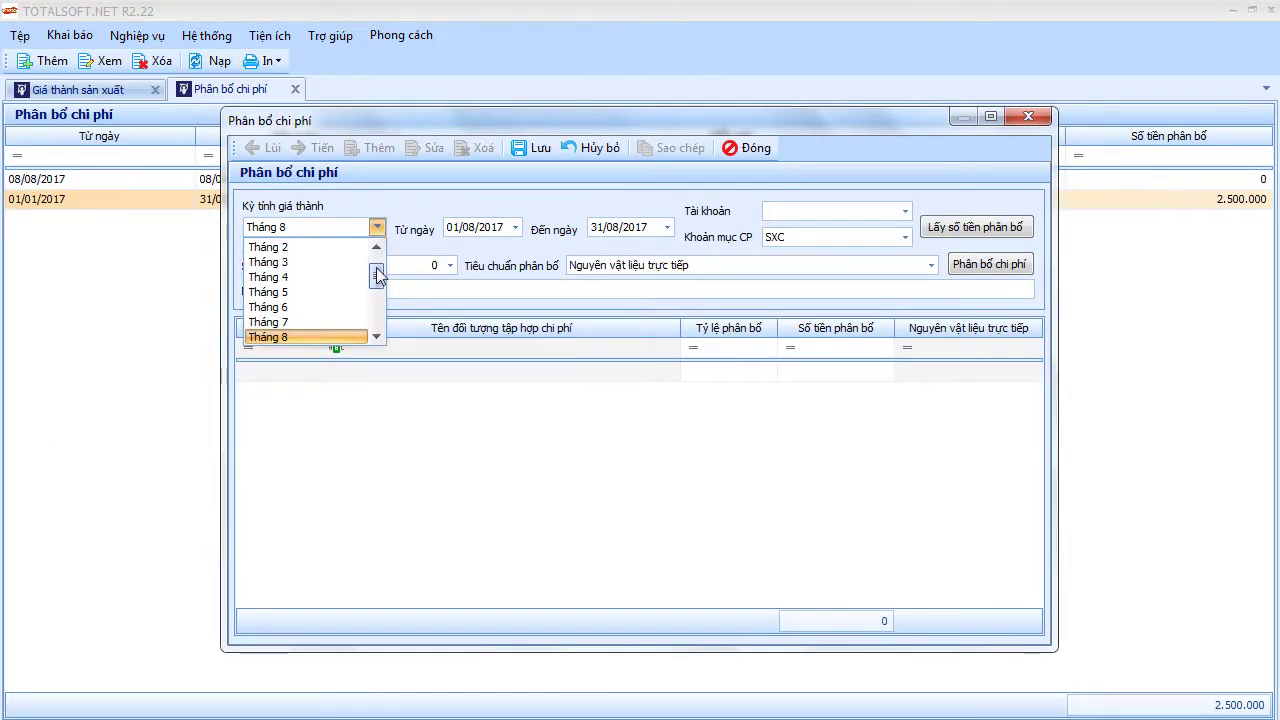
left_click_drag(378, 276, 377, 312)
left_click(333, 264)
left_click(836, 214)
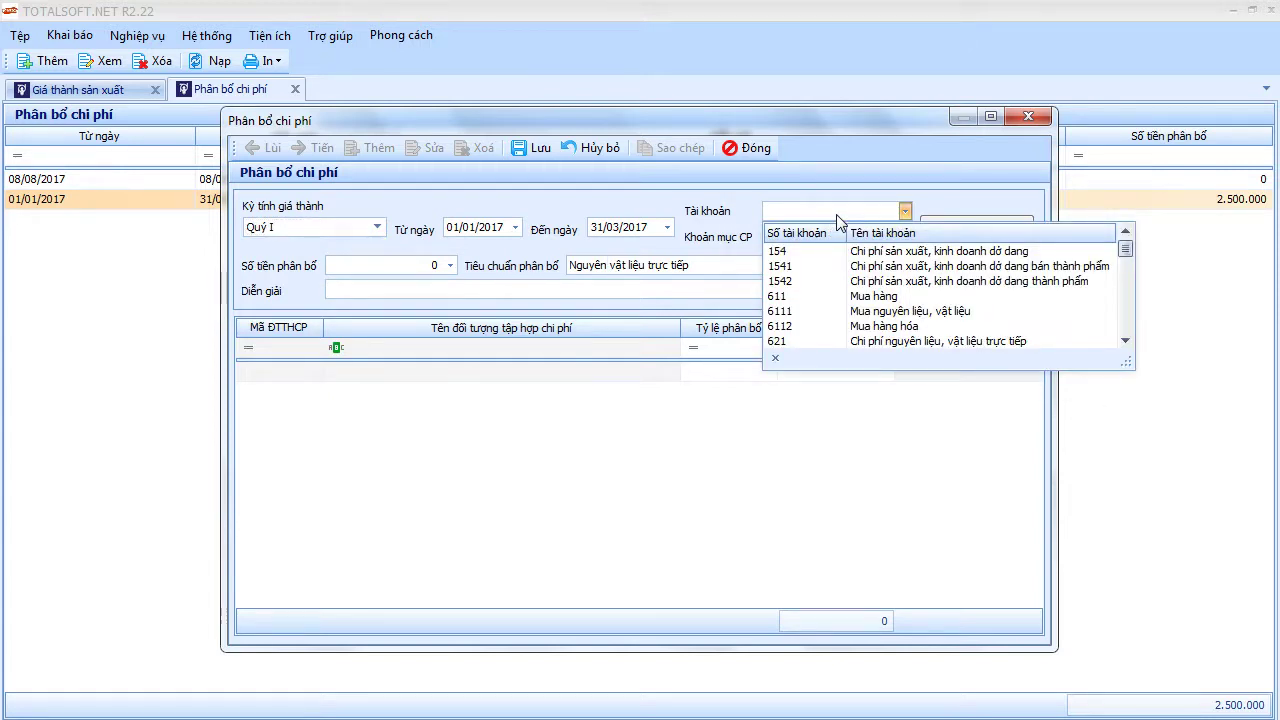
type("1542")
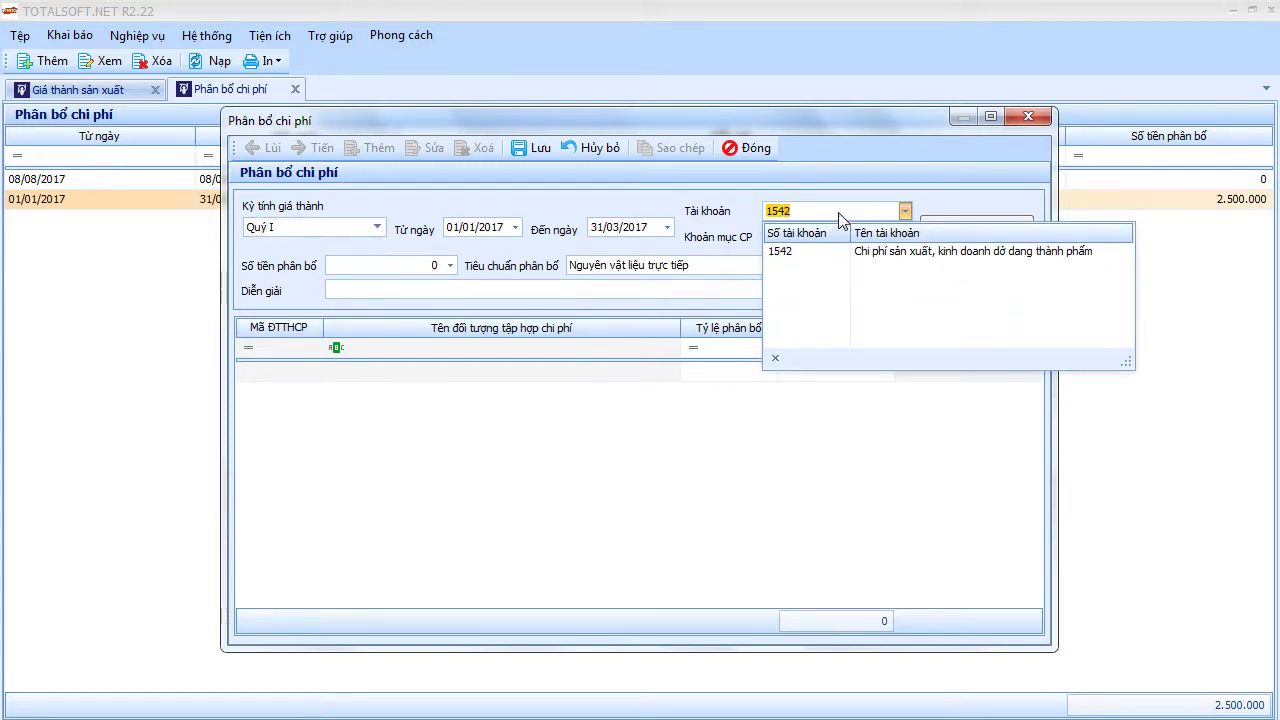
key("Return")
Retrieve the amount for cost item NVLTT and allocate it by the criterion Công đoạn trước chuyển sang.
left_click(820, 240)
left_click(789, 296)
left_click(975, 227)
left_click(843, 266)
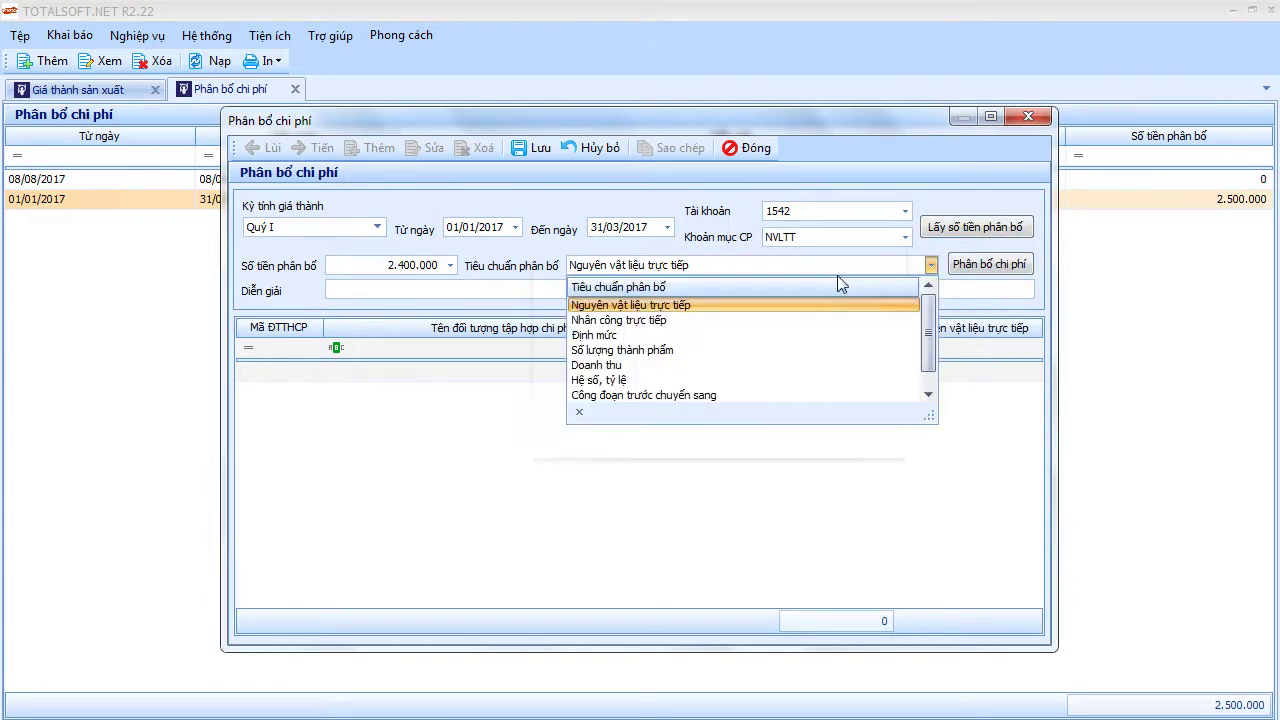
left_click(715, 394)
left_click(970, 270)
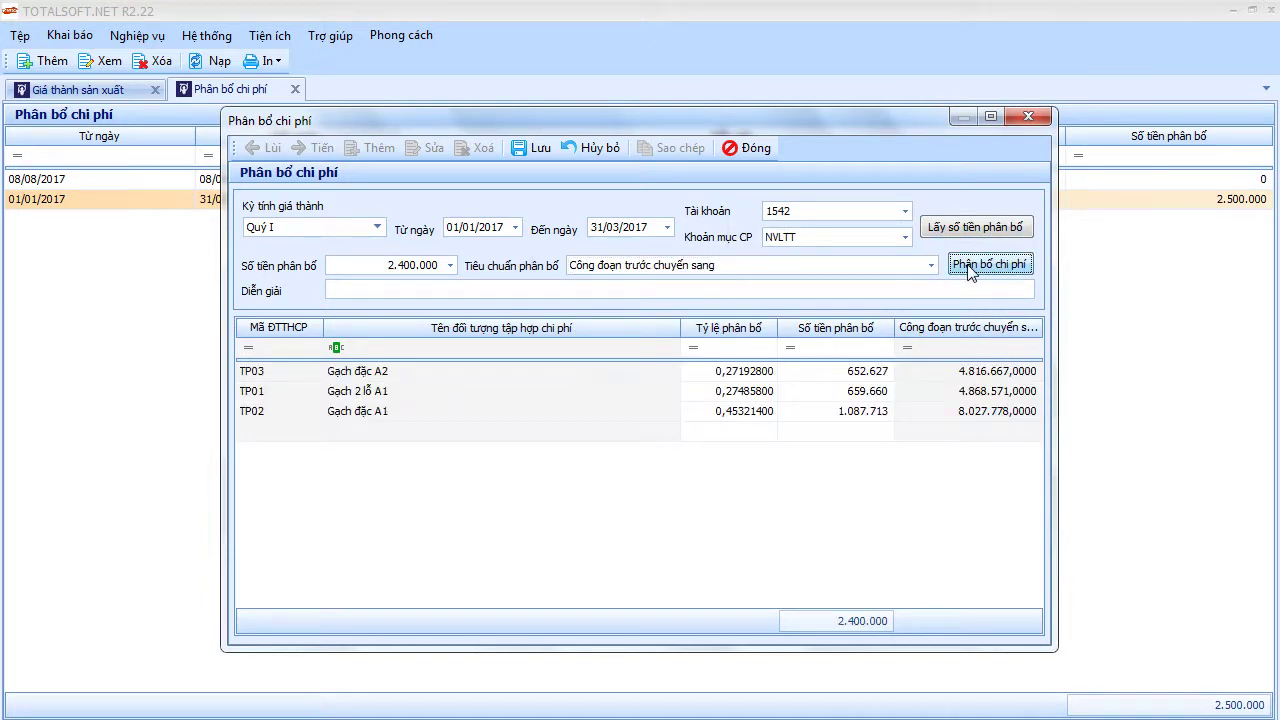
Check the amounts allocated to the finished bricks against their previous-stage costs and save the NVLTT allocation.
left_click(961, 418)
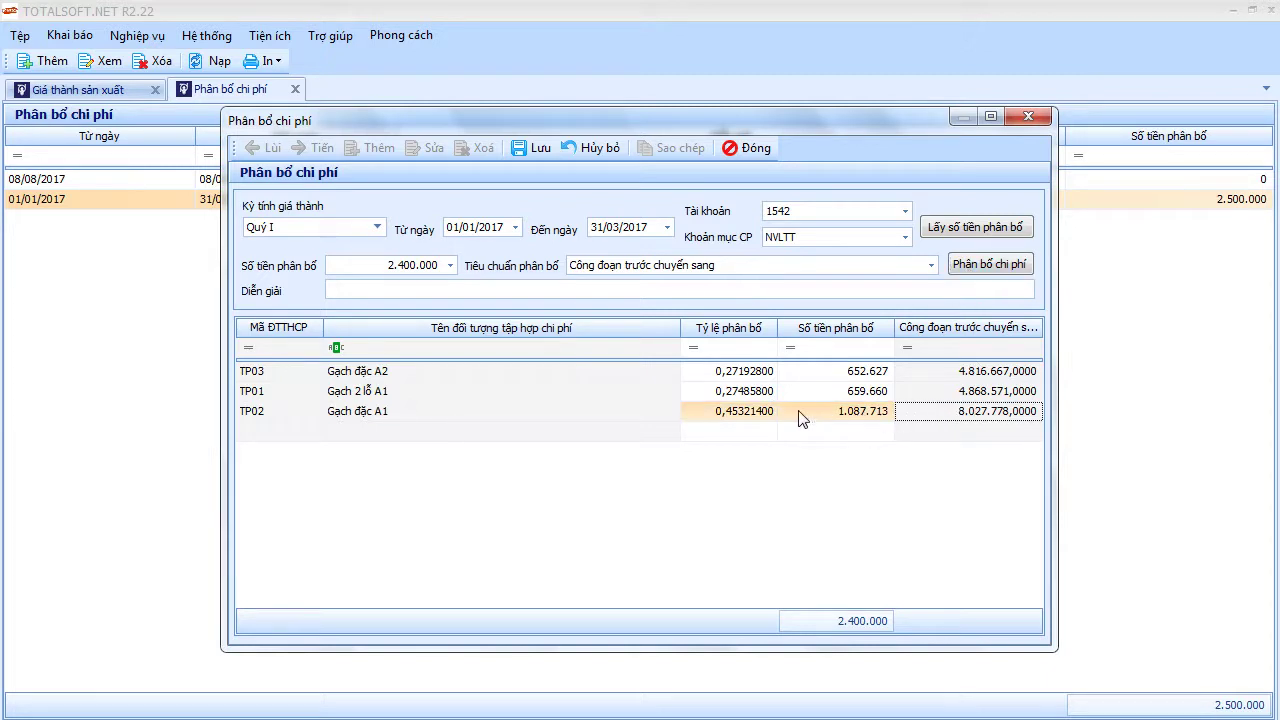
left_click(845, 391)
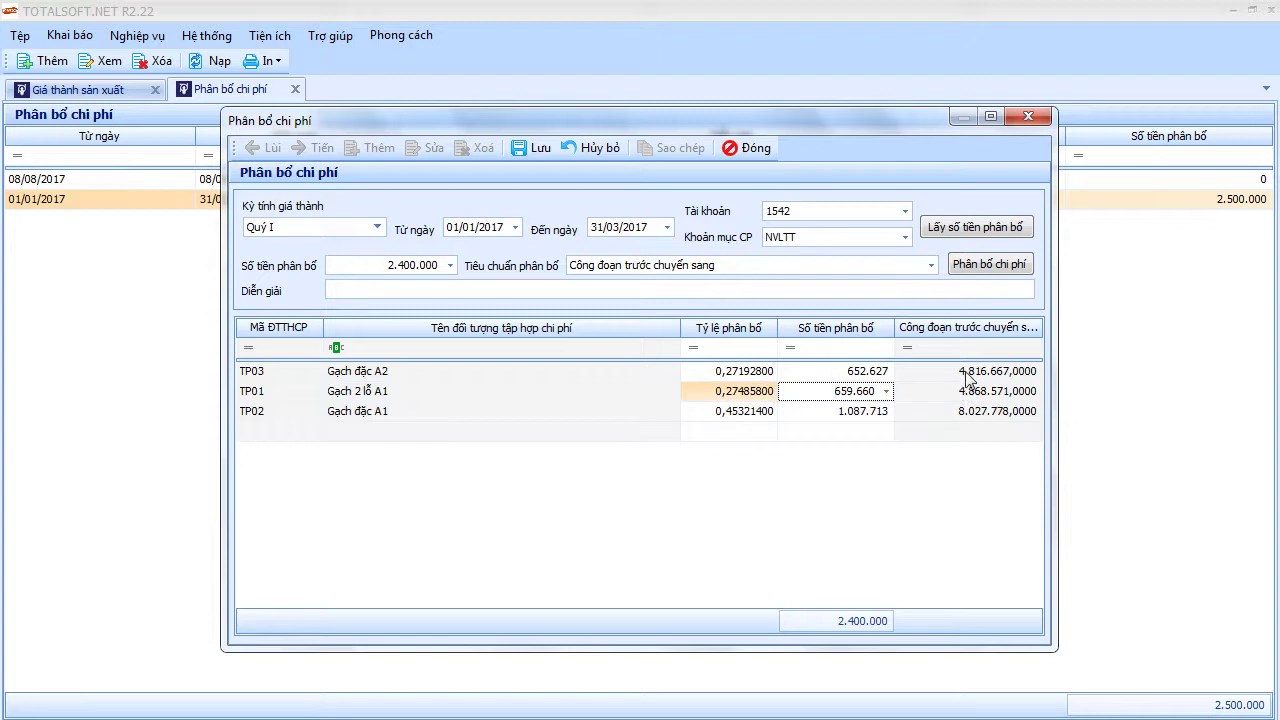
left_click(968, 411)
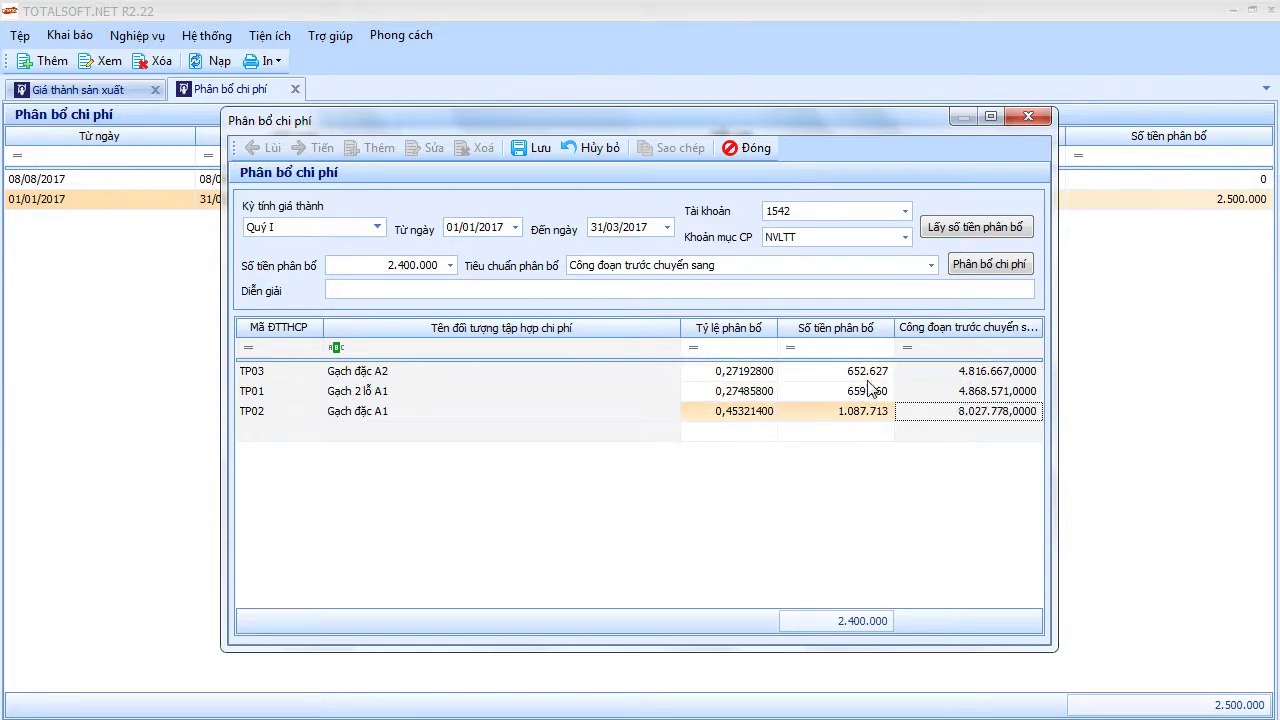
left_click(539, 150)
Add another allocation record for Quý I with cost item SXC and retrieve the amount to allocate.
left_click(373, 150)
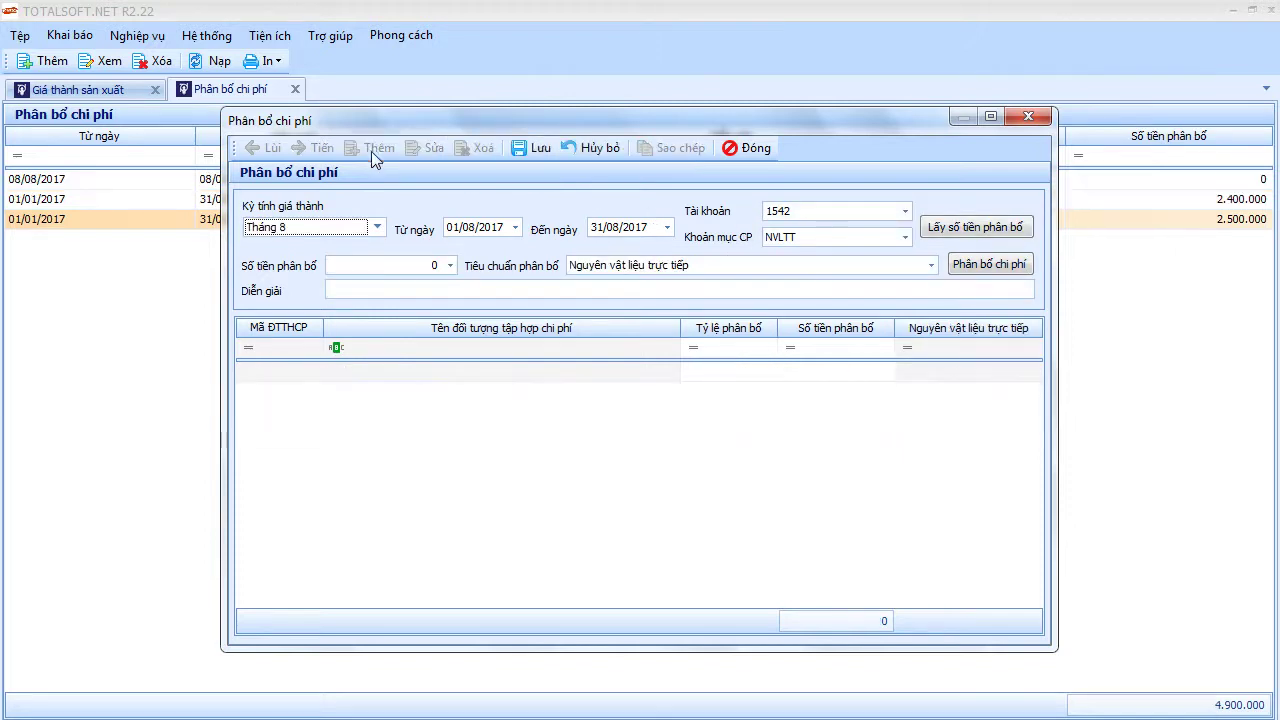
left_click(377, 227)
scroll(378, 330, "down", 2)
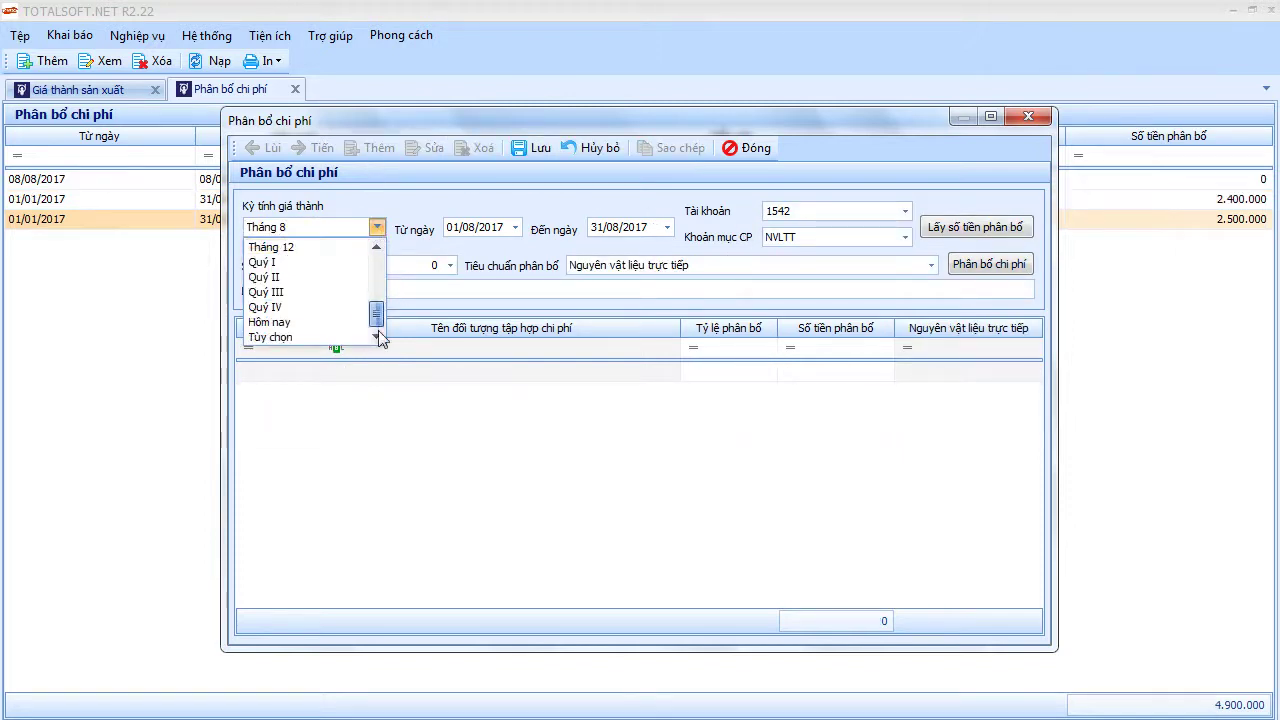
left_click(291, 263)
left_click(848, 238)
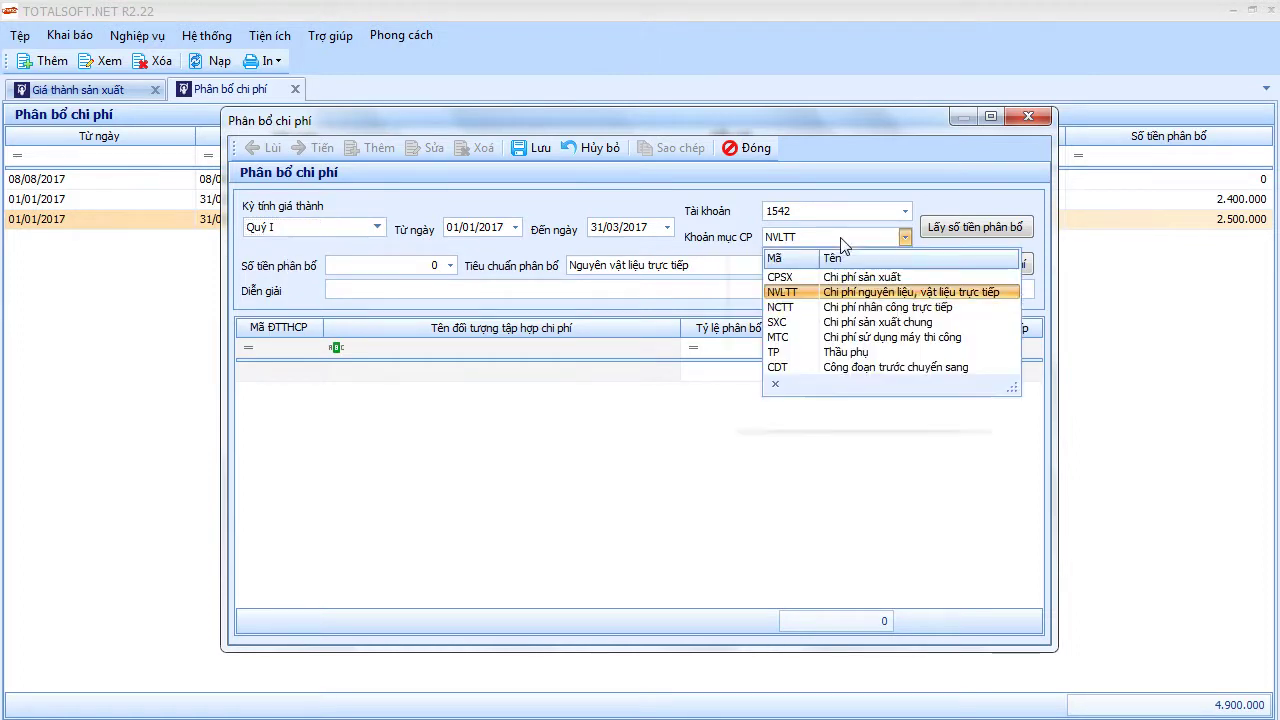
left_click(811, 322)
left_click(975, 228)
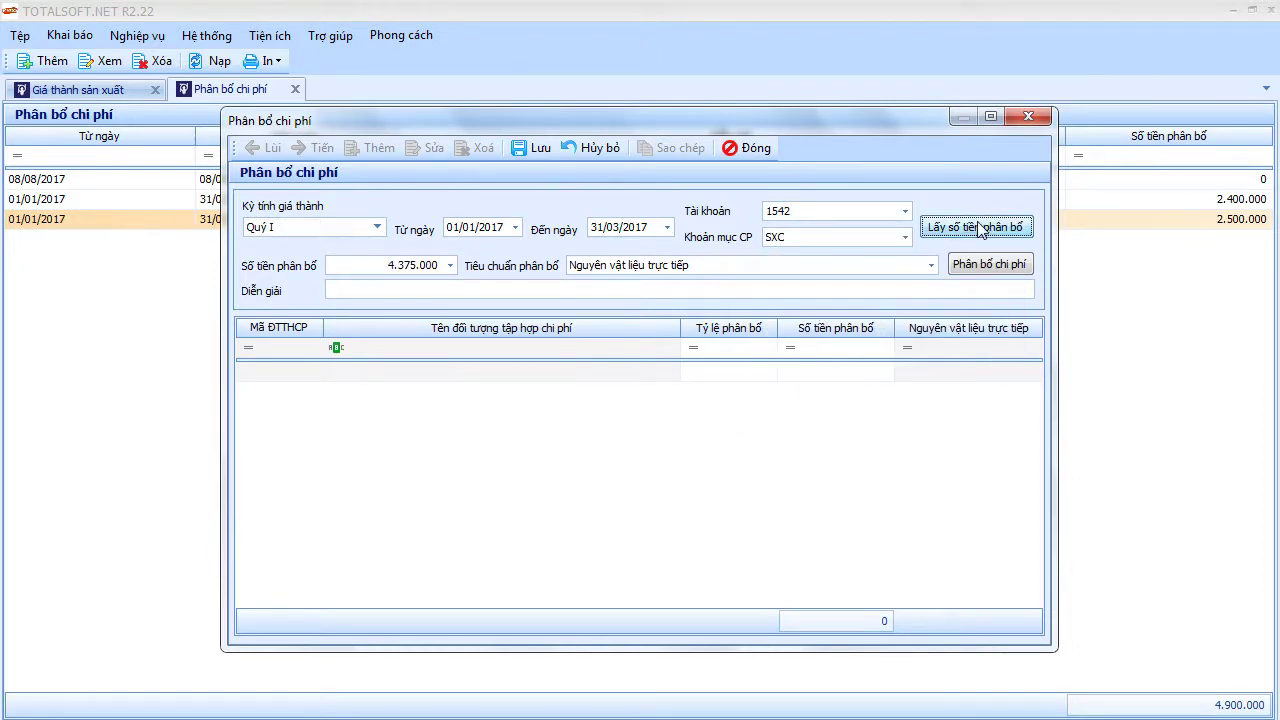
Allocate the SXC amount by the criterion Công đoạn trước chuyển sang and save the record.
left_click(870, 266)
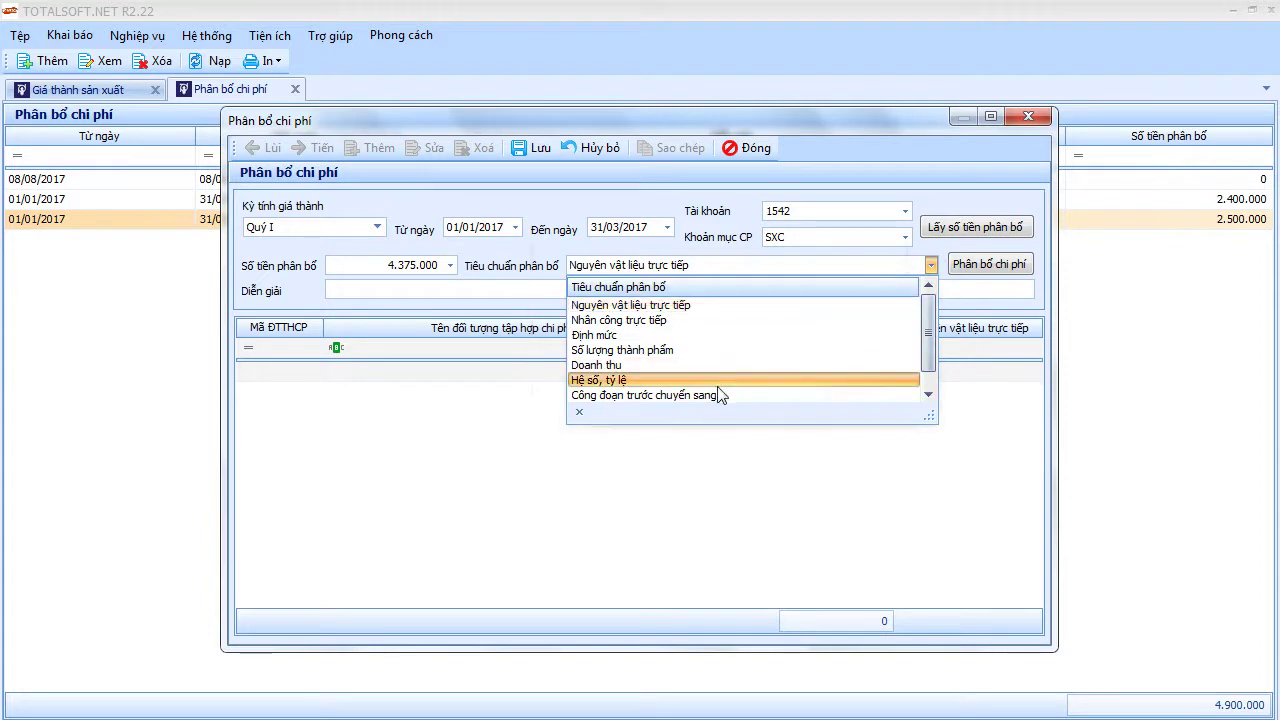
left_click(712, 398)
left_click(962, 261)
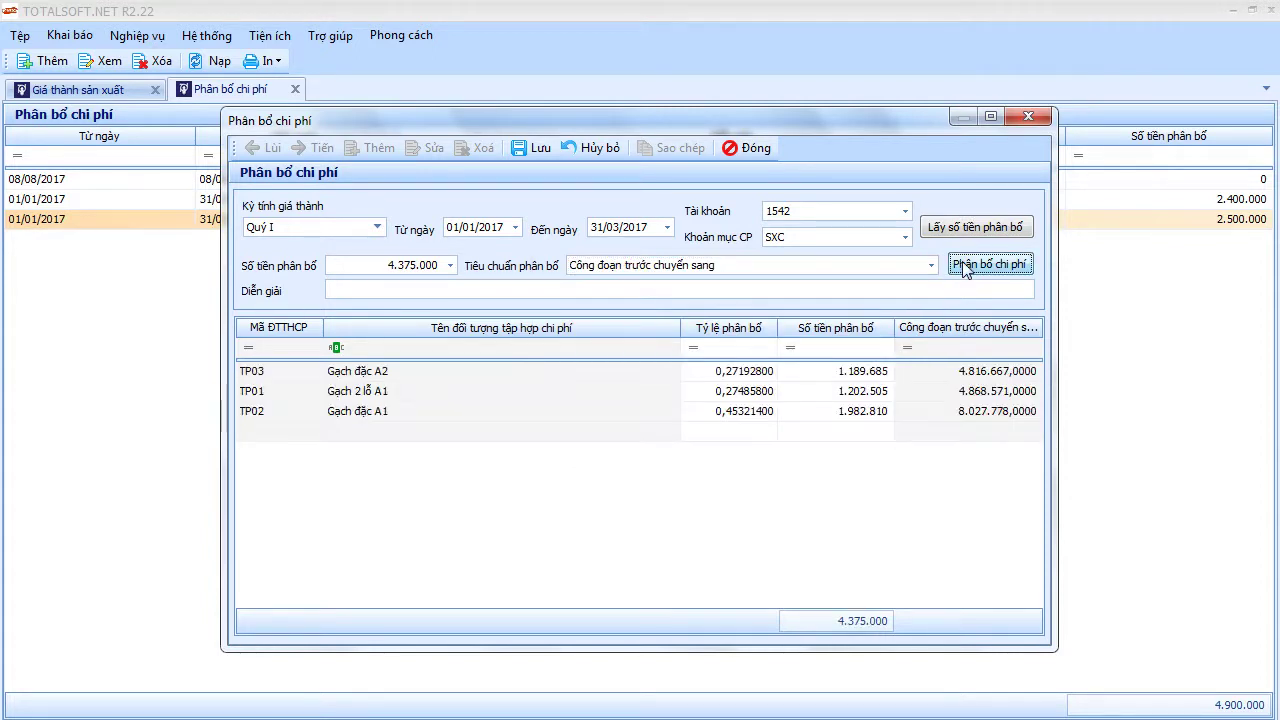
left_click(532, 148)
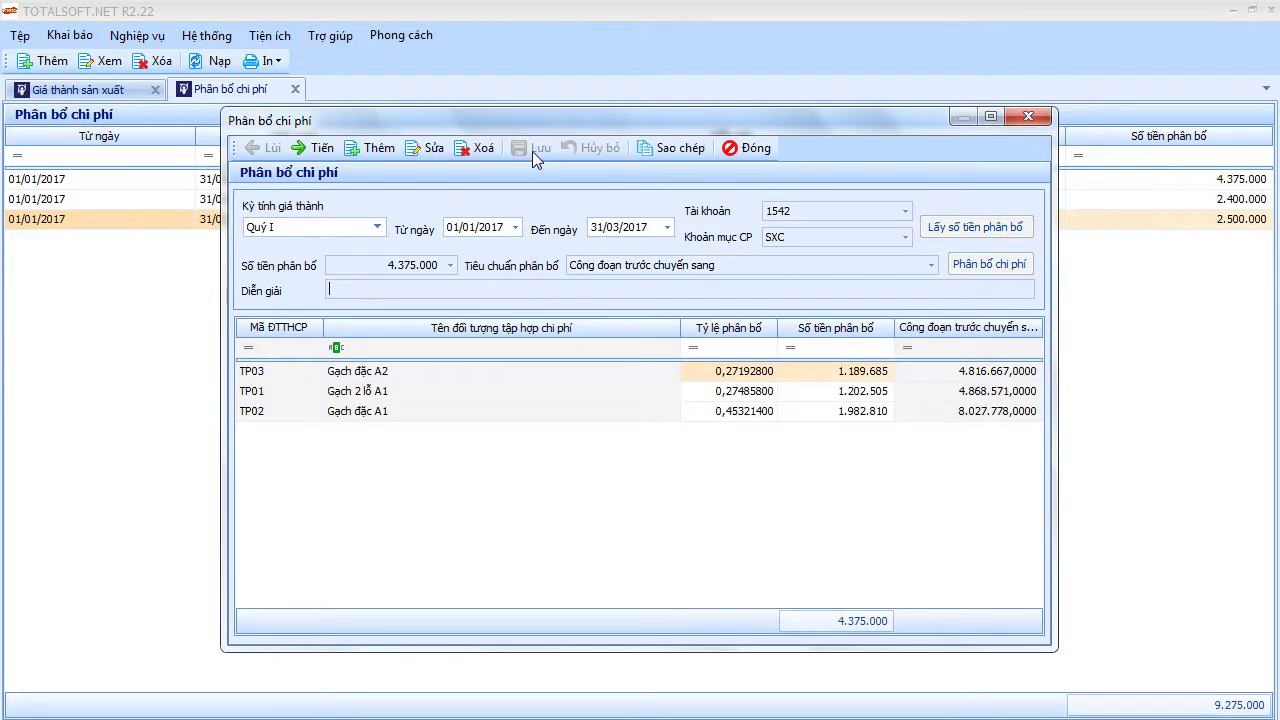
Close the cost allocation record and list, and generate the Bảng phân tích giá thành sản xuất theo đối tượng THCP report for Quý I, account 154.
left_click(749, 148)
left_click(296, 89)
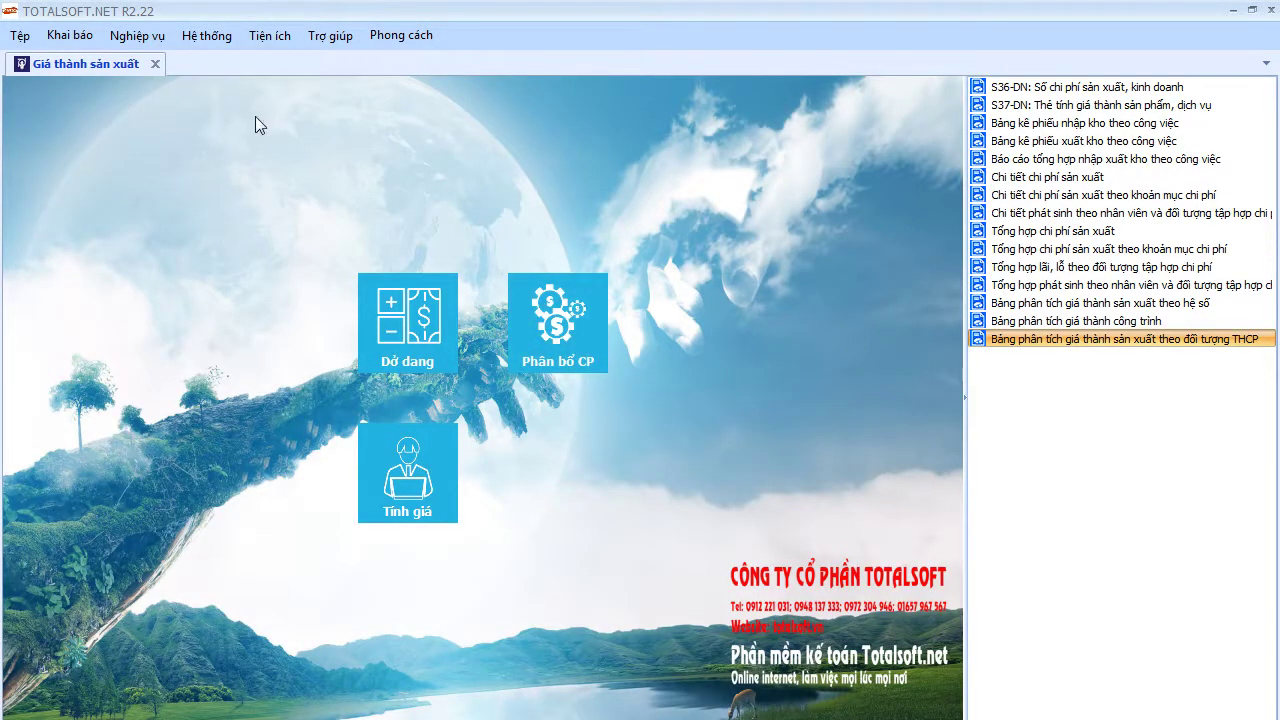
double_click(1010, 340)
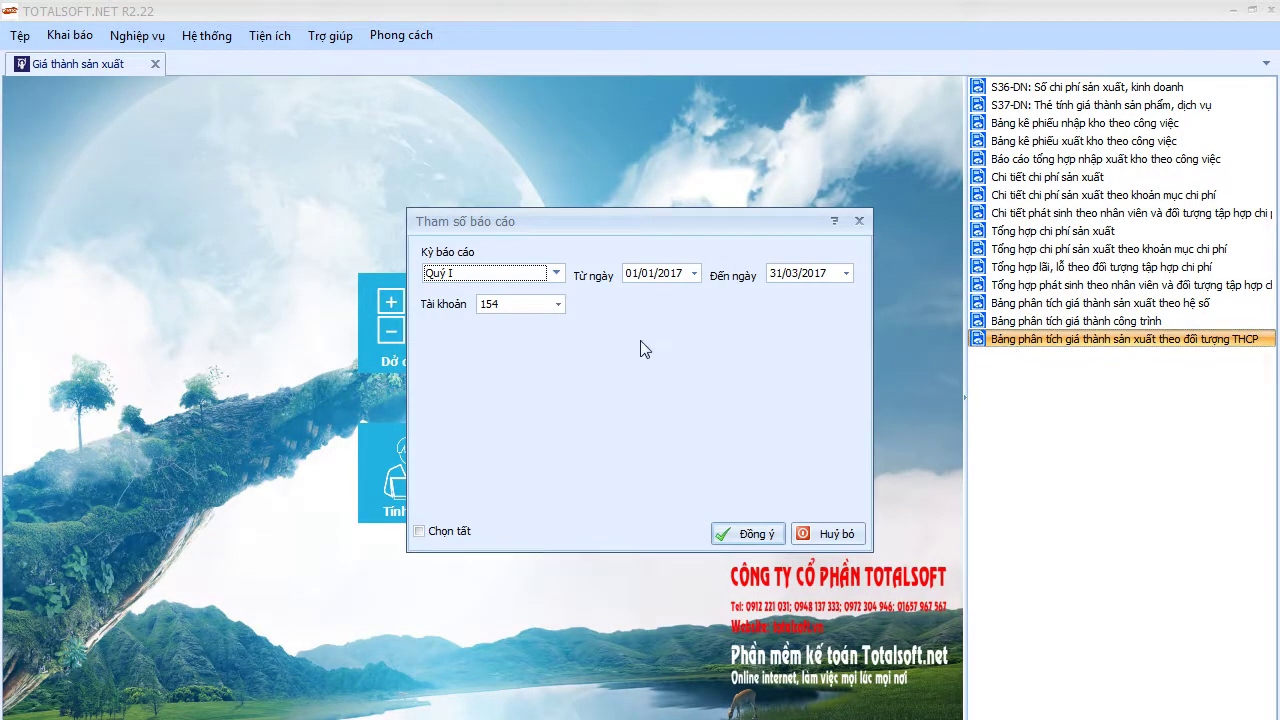
left_click(747, 535)
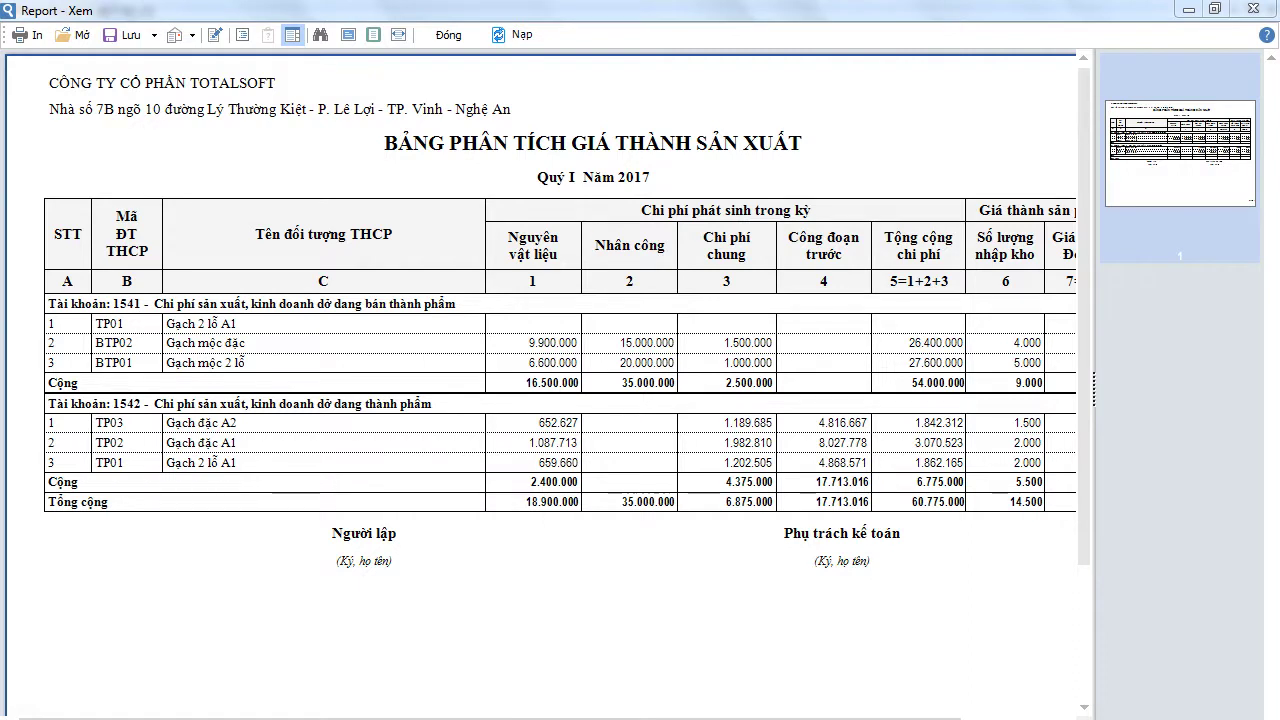
Examine material, overhead and previous-stage costs and unit costs of the products under accounts 1541 and 1542, and close the report.
scroll(540, 380, "right", 3)
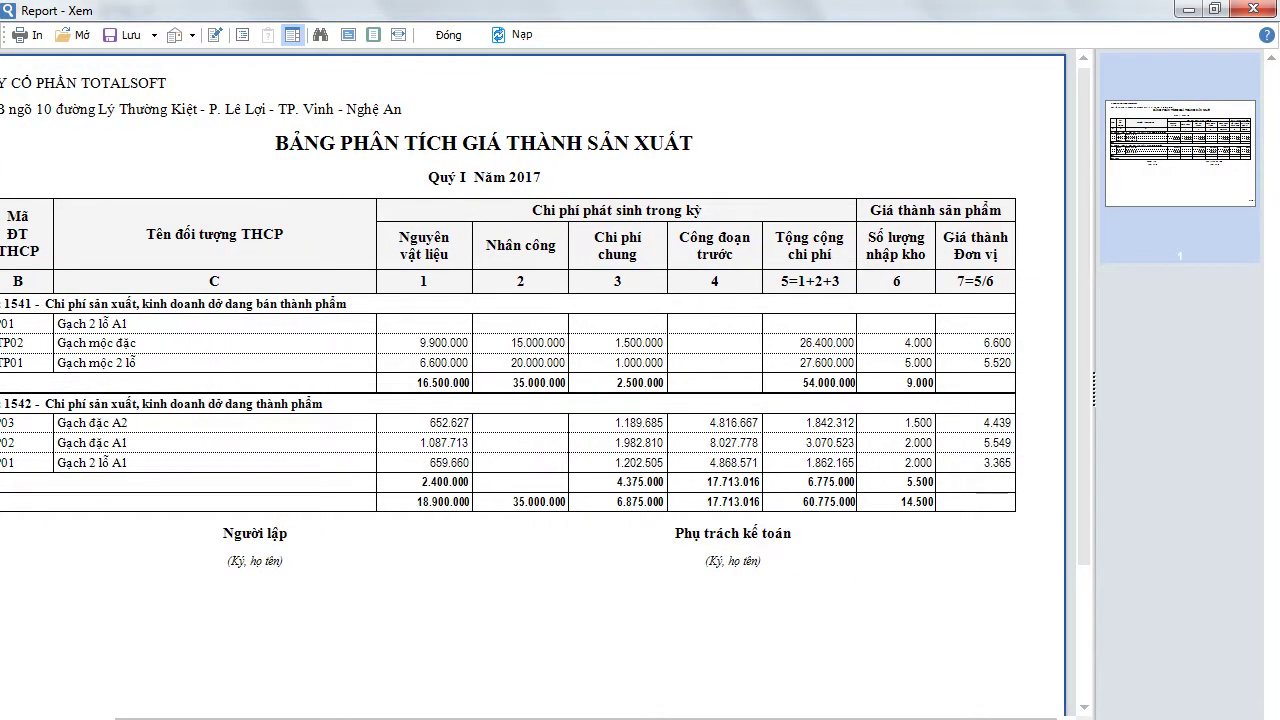
scroll(540, 380, "left", 3)
scroll(540, 380, "right", 3)
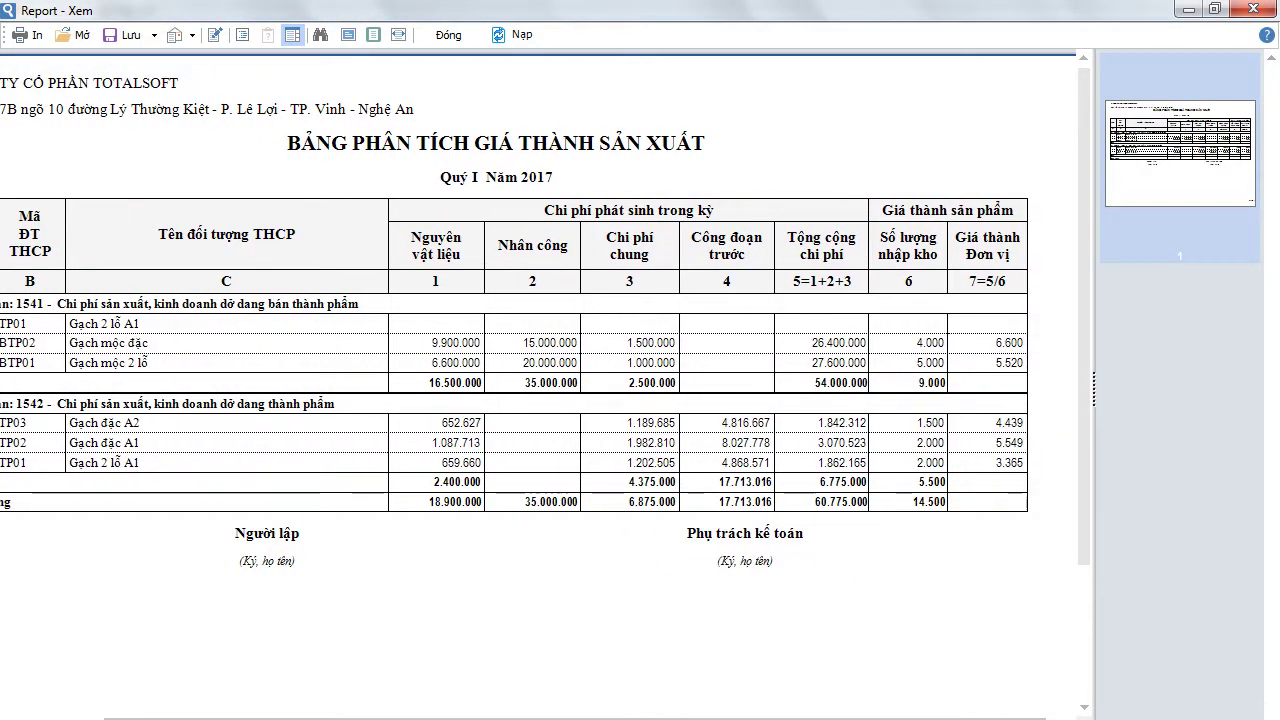
scroll(370, 437, "left", 3)
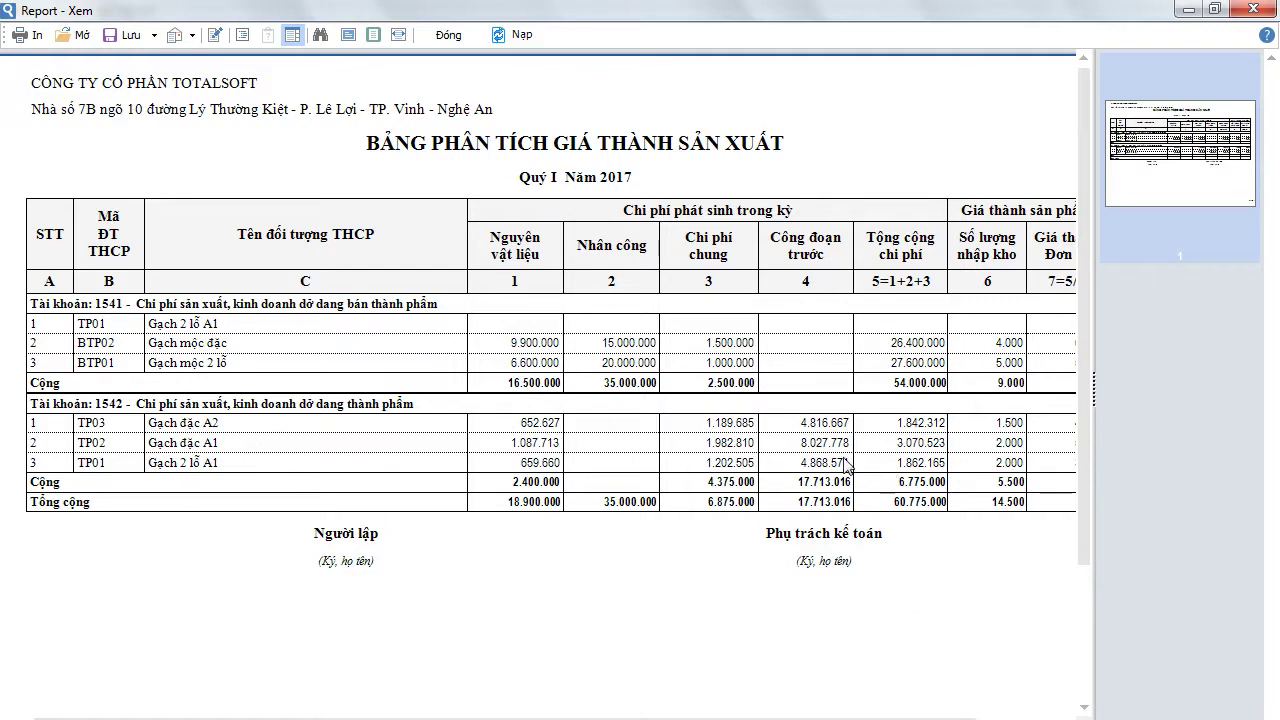
left_click_drag(586, 716, 666, 716)
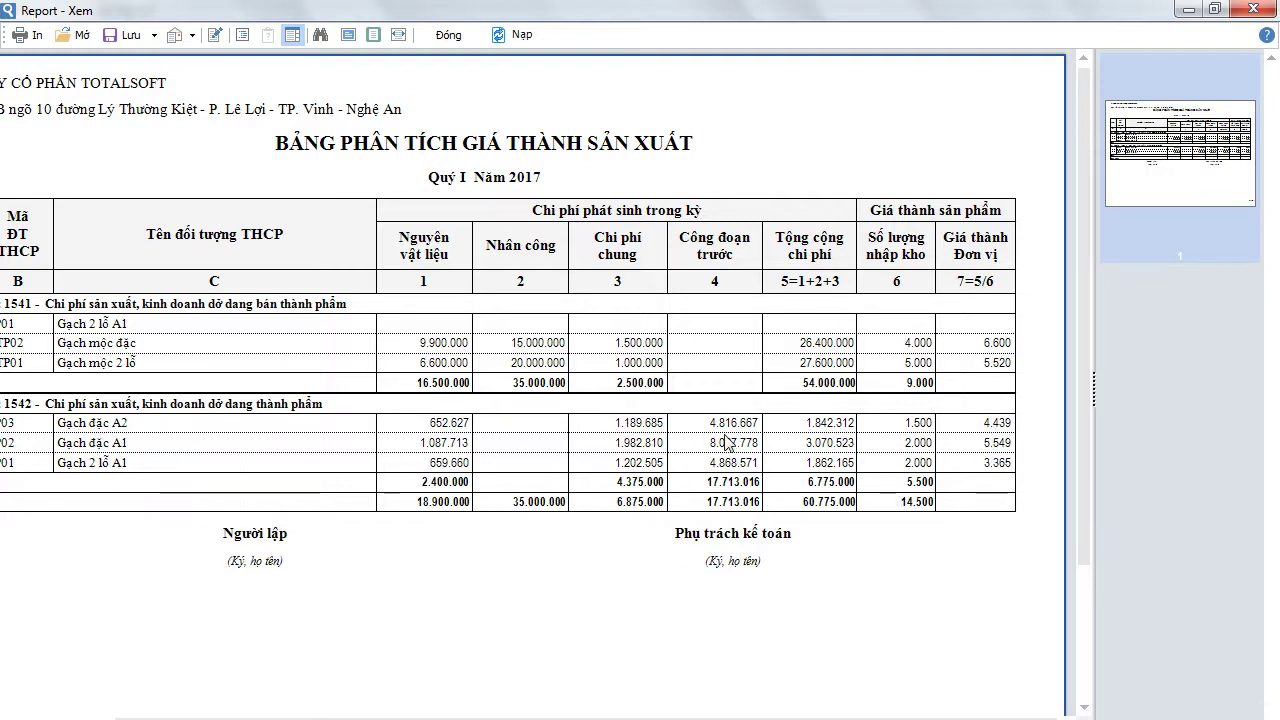
scroll(258, 388, "left", 3)
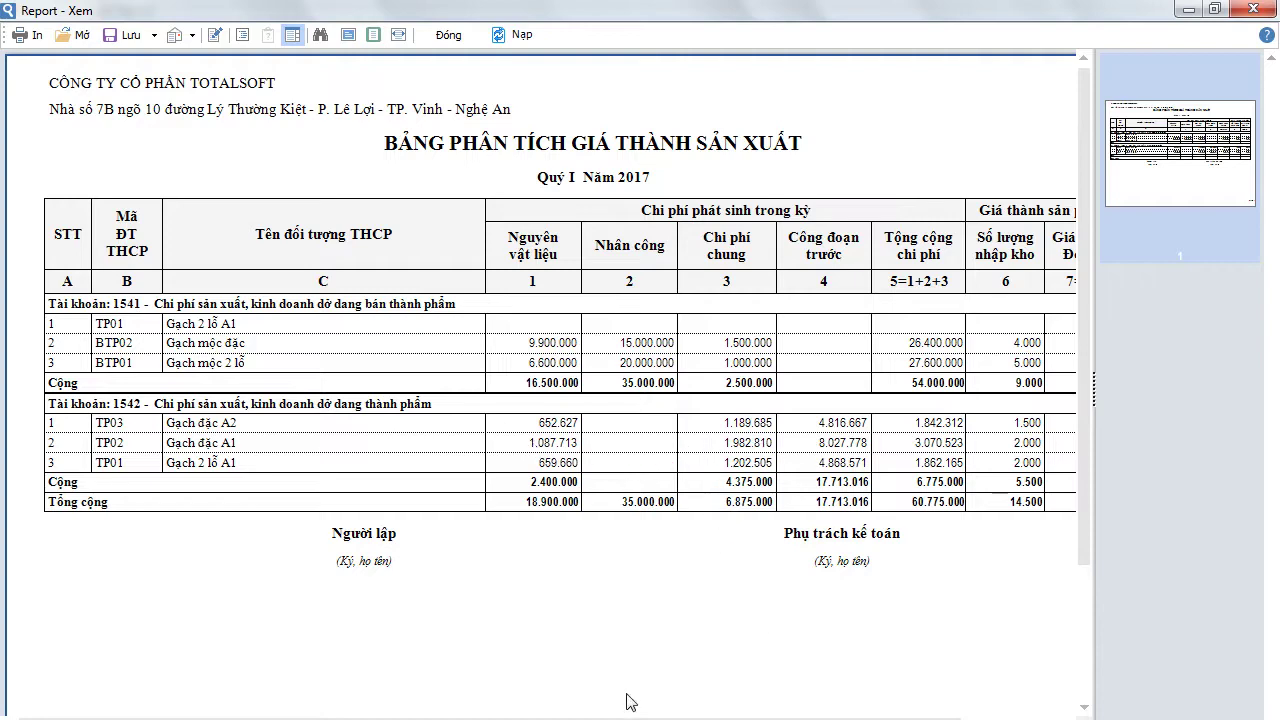
scroll(630, 716, "right", 3)
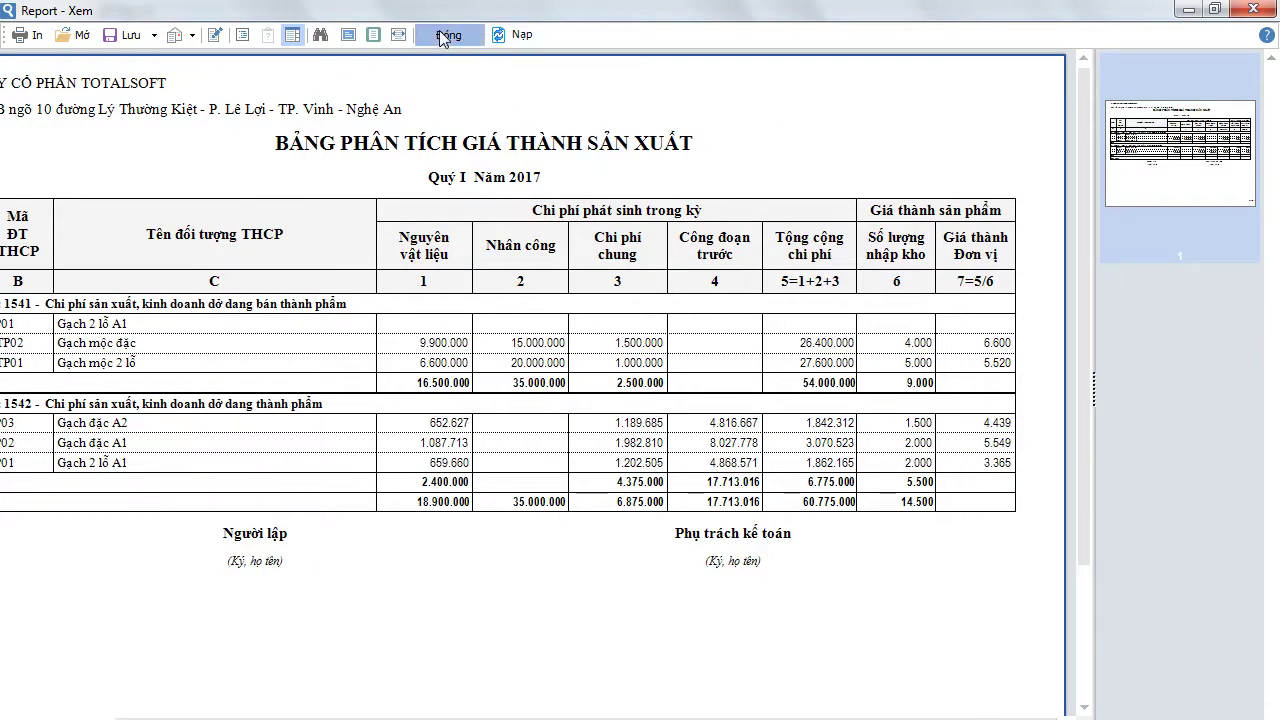
left_click(445, 36)
Calculate production cost for Quý I on account 1542, update the unit prices on the vouchers, and close the production costing module.
left_click(411, 476)
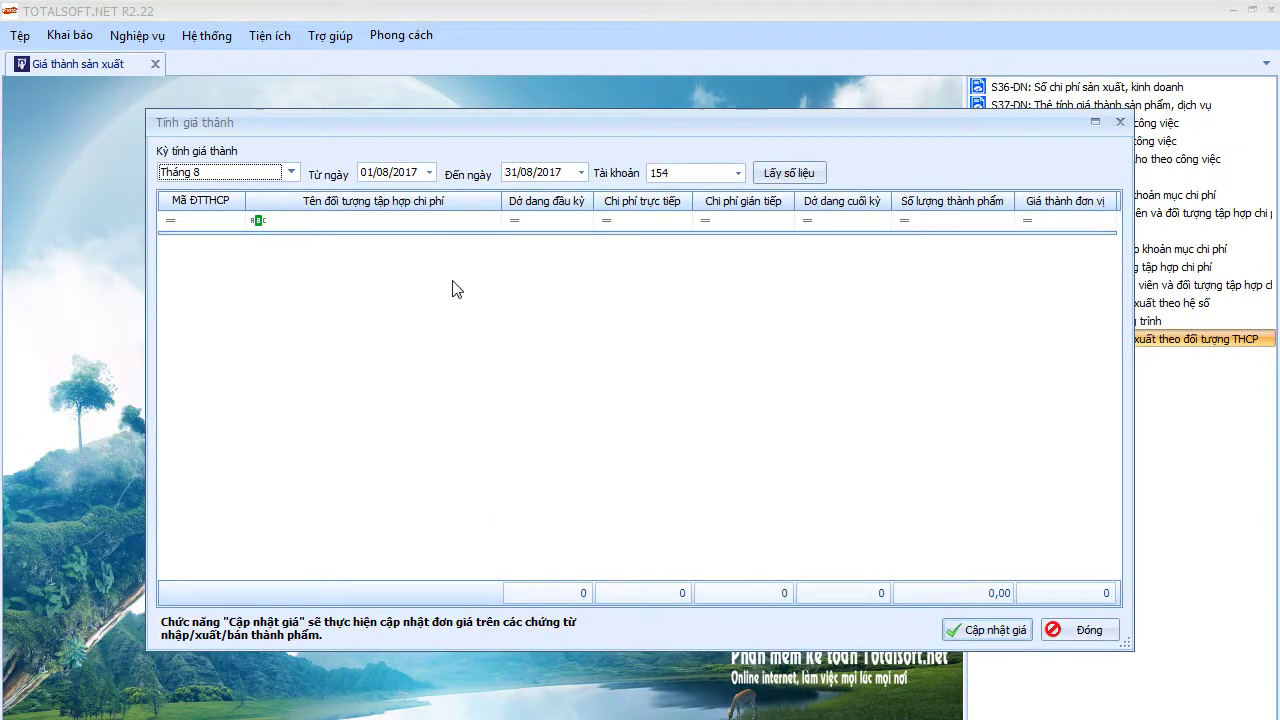
left_click(291, 172)
left_click_drag(292, 223, 293, 245)
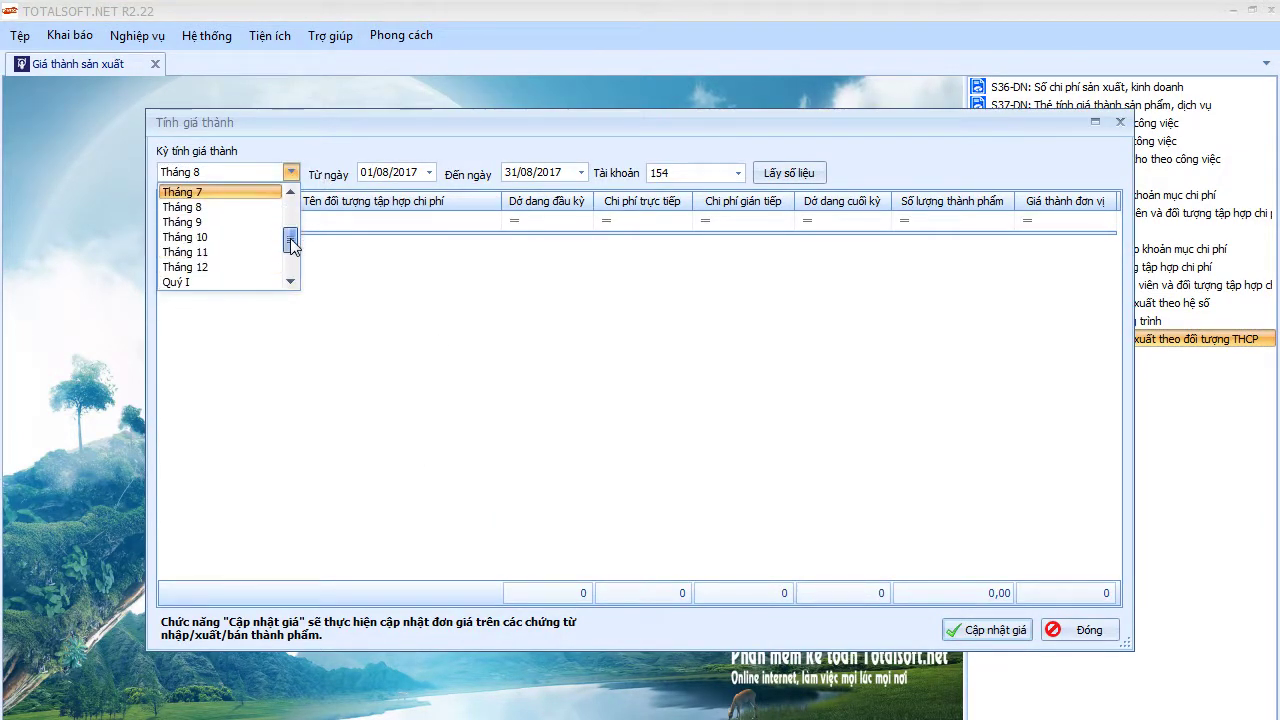
left_click(224, 283)
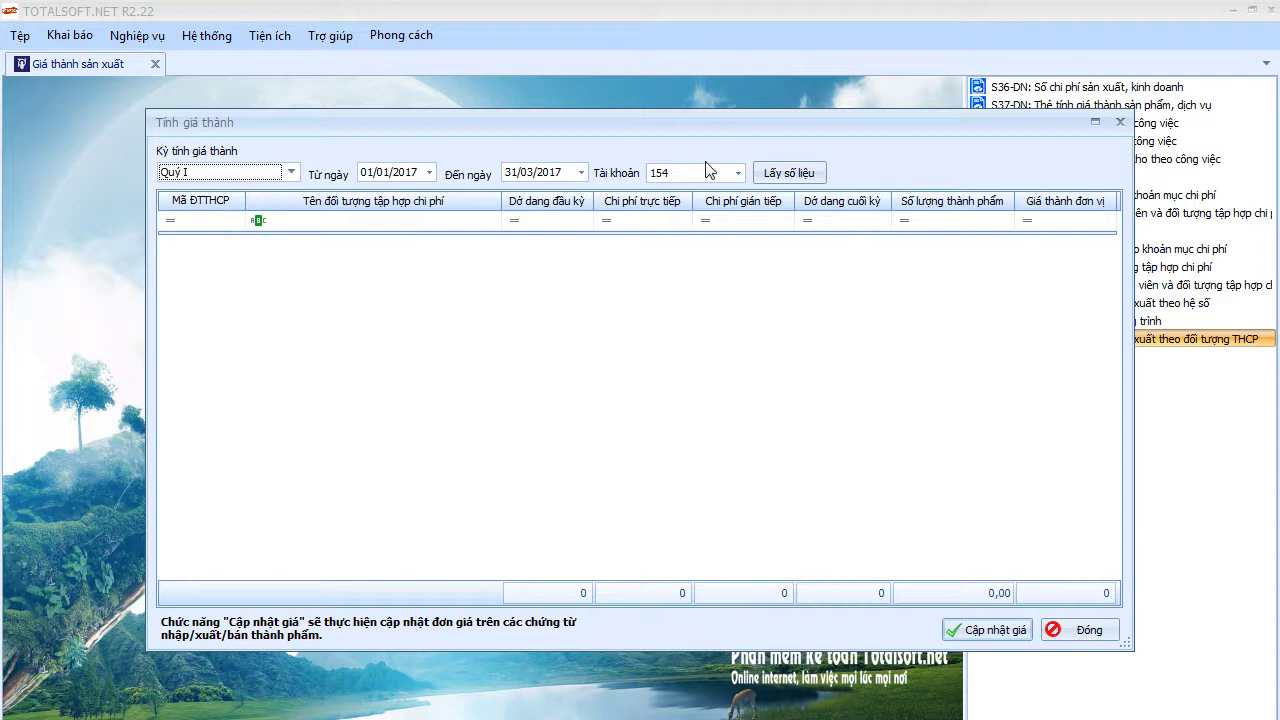
left_click(688, 174)
type("1542")
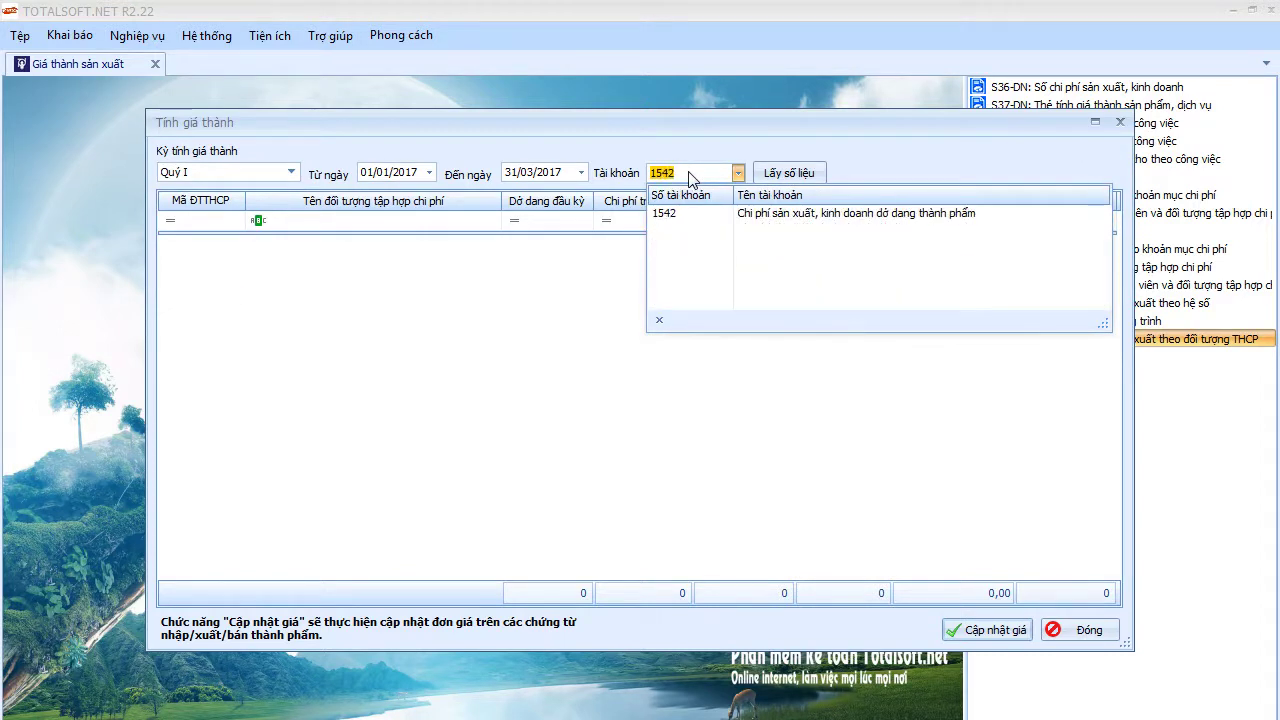
left_click(789, 173)
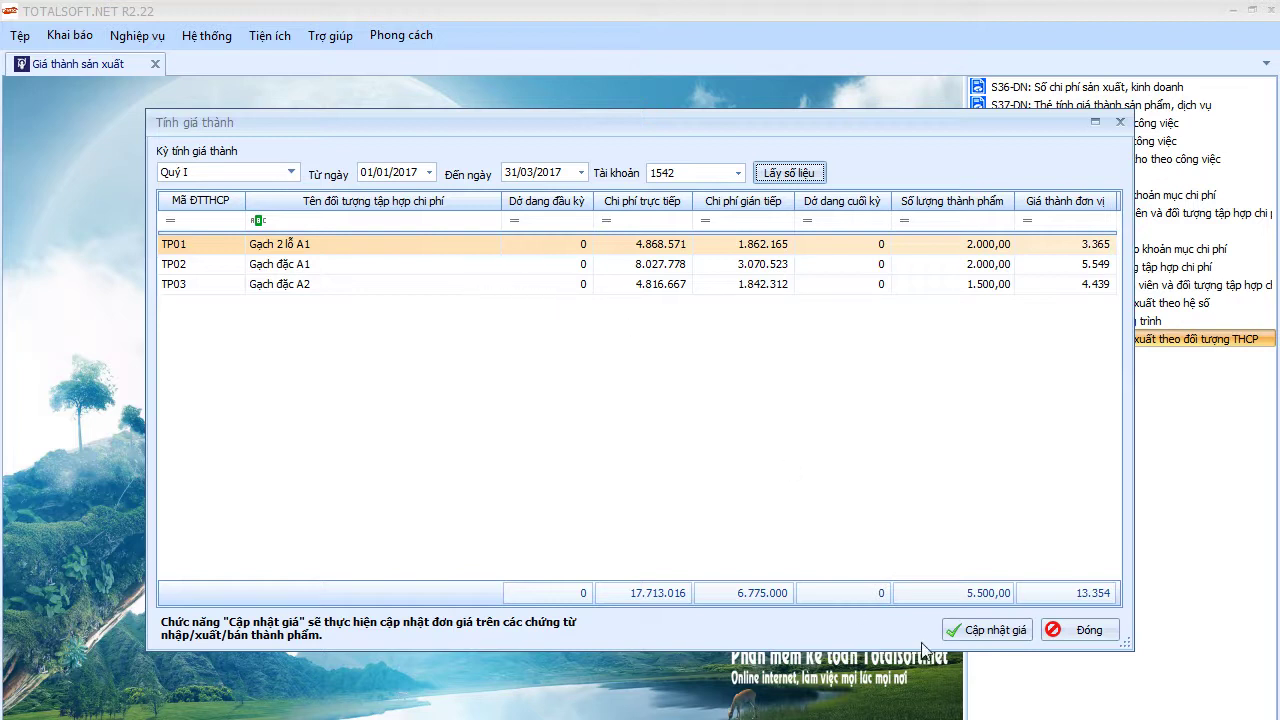
left_click(1003, 632)
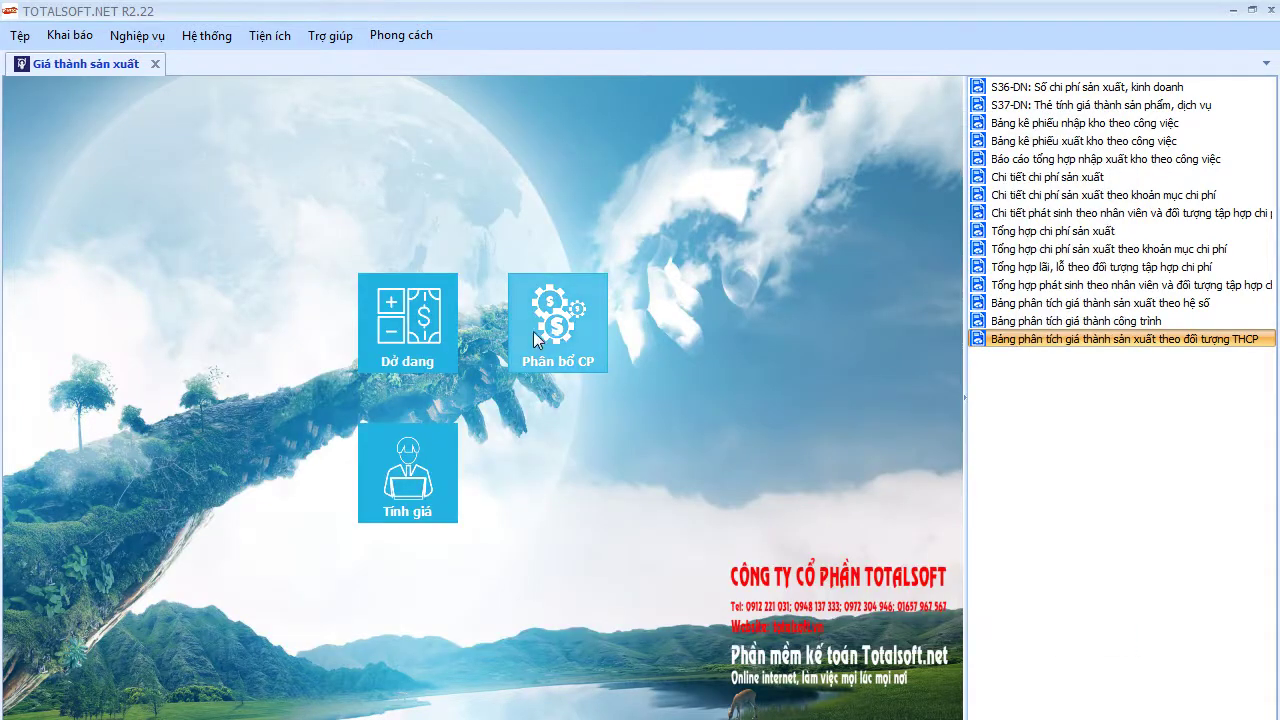
left_click(155, 63)
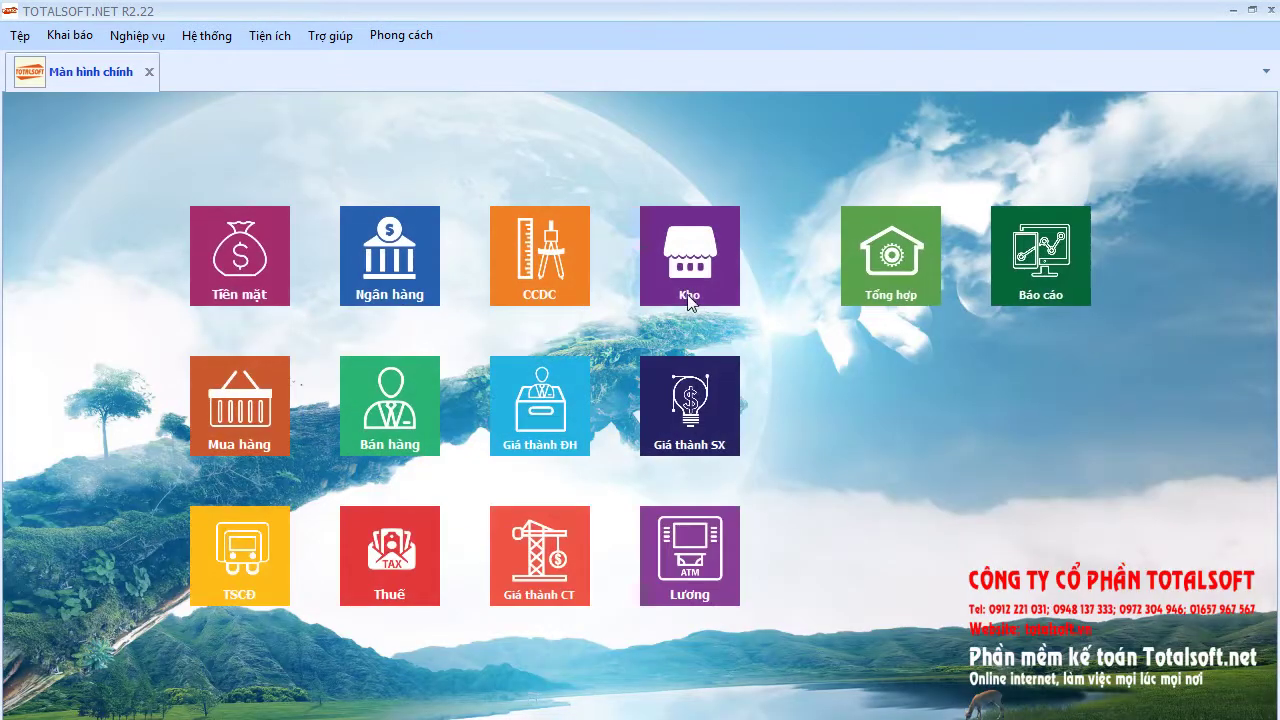
Check the unit prices and amounts of TP01, TP02 and TP03 on the 24/02/2017 warehouse receipt, and close the warehouse module.
left_click(688, 257)
left_click(410, 325)
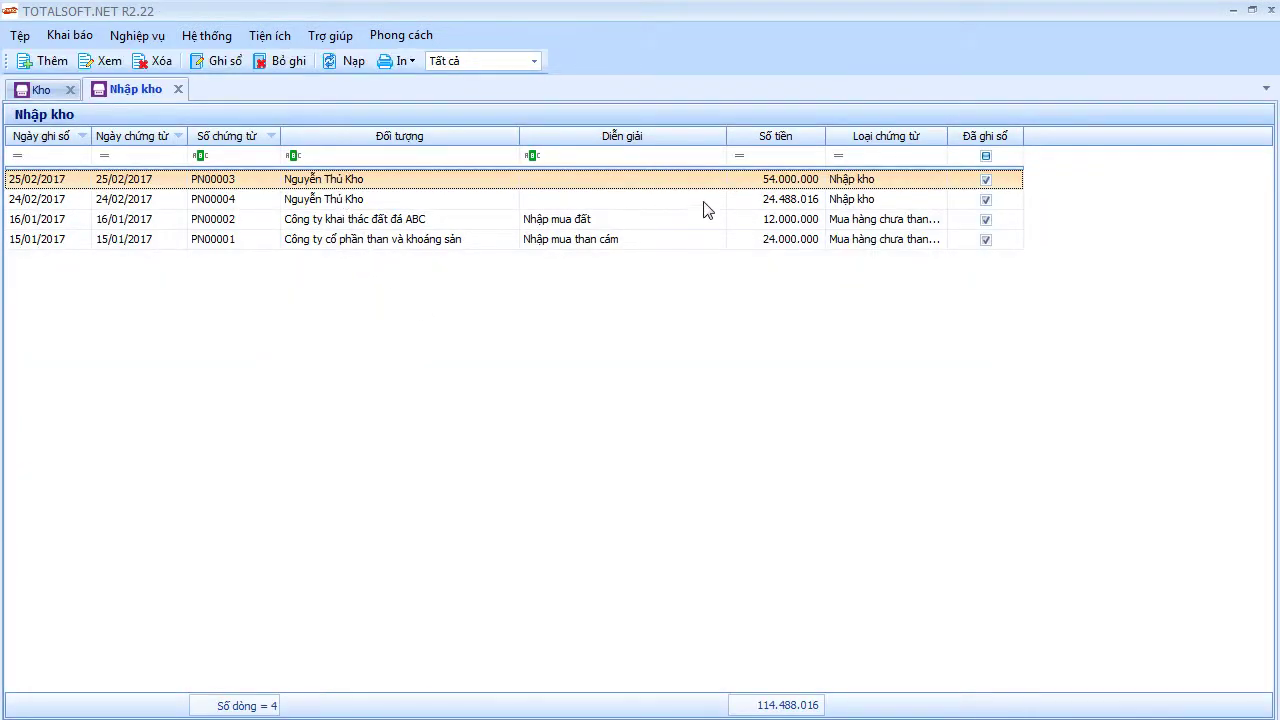
left_click(741, 201)
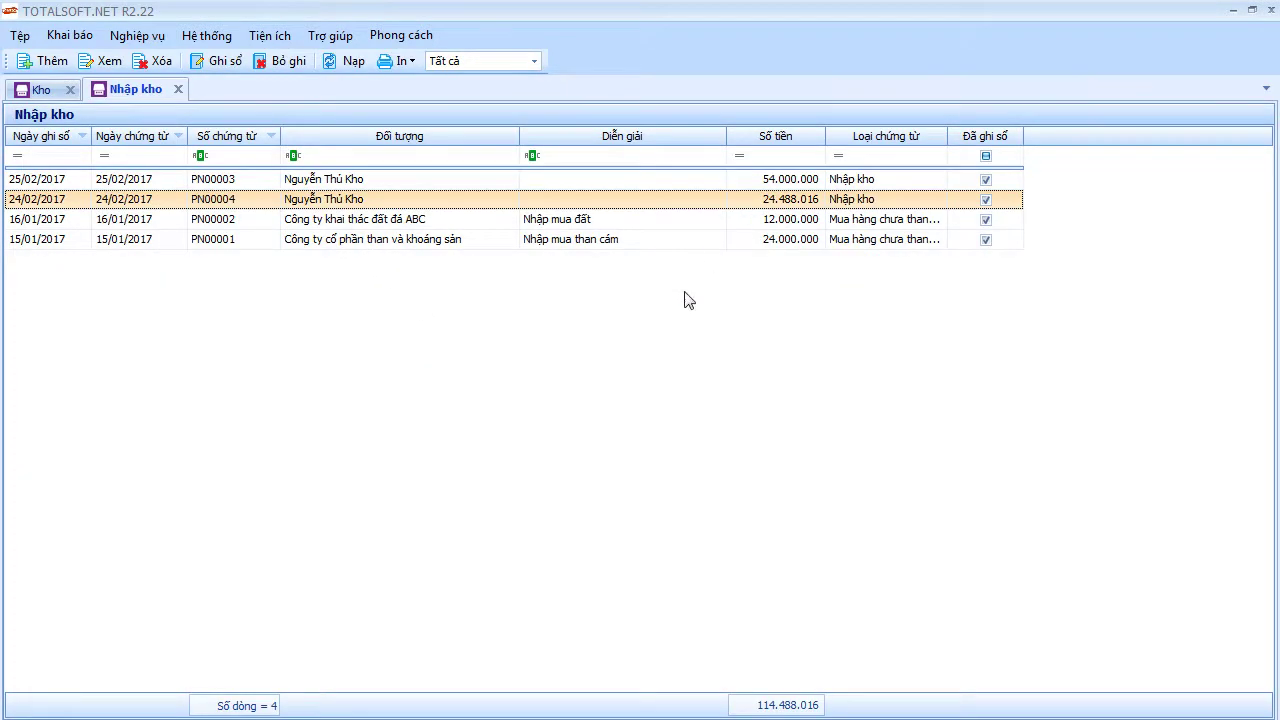
double_click(298, 198)
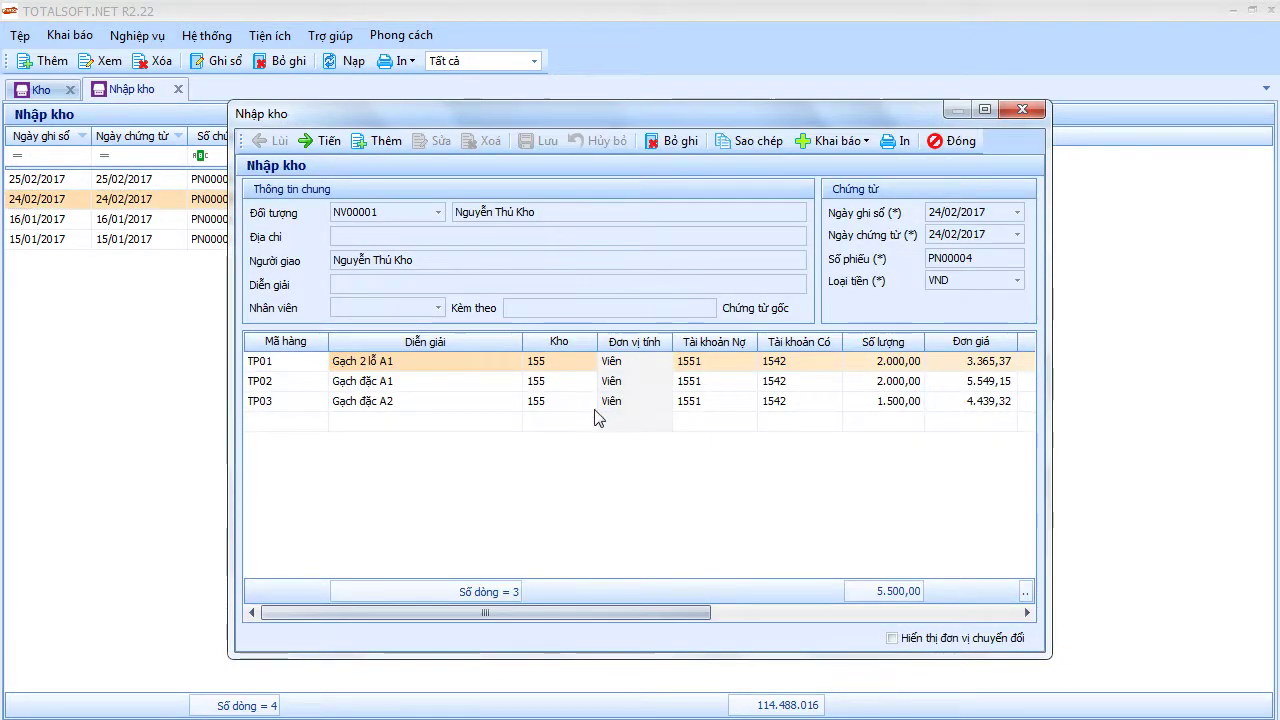
left_click_drag(499, 611, 866, 618)
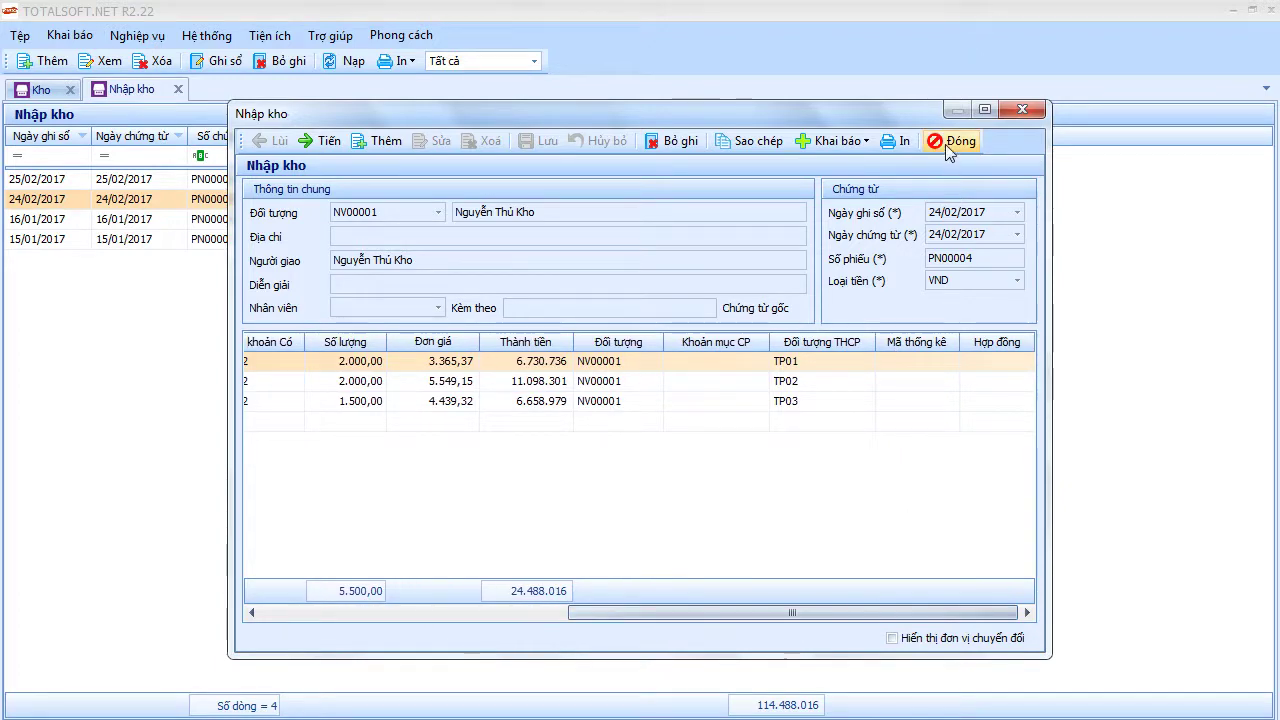
left_click(945, 142)
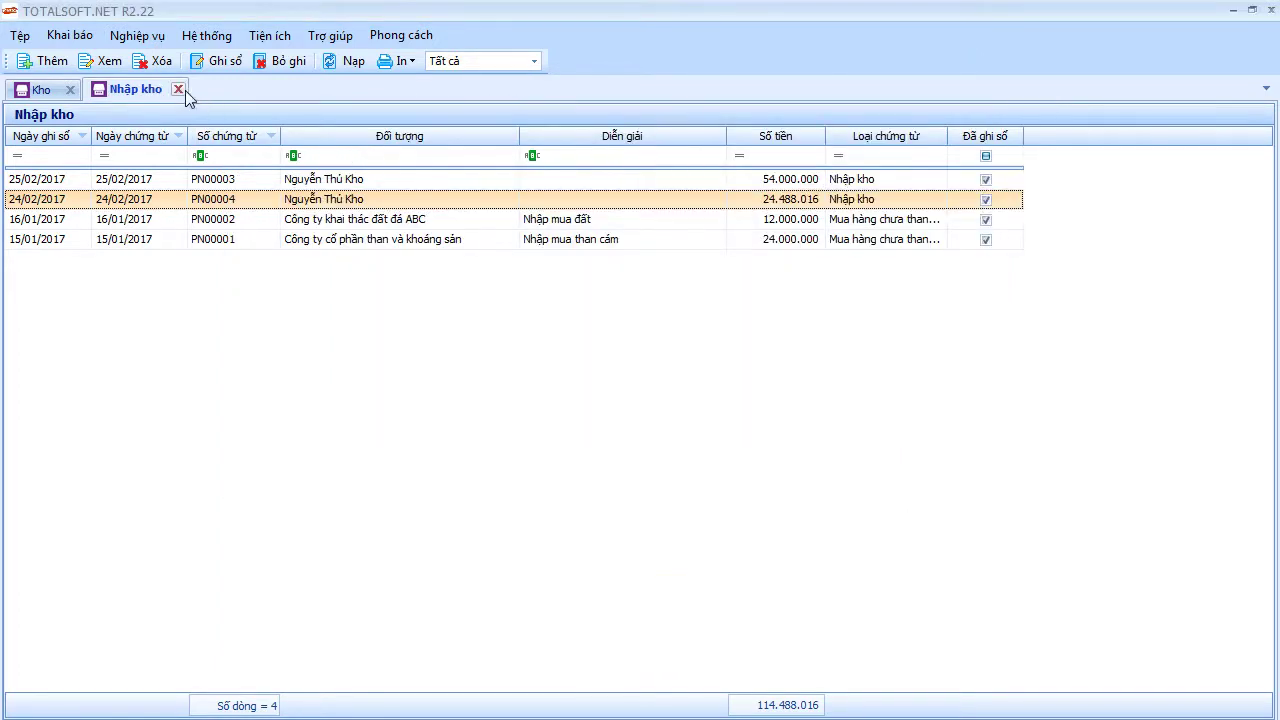
left_click(178, 89)
left_click(70, 64)
Generate the F01-DN Bảng cân đối tài khoản report for Quý I with account level 2.
left_click(1011, 271)
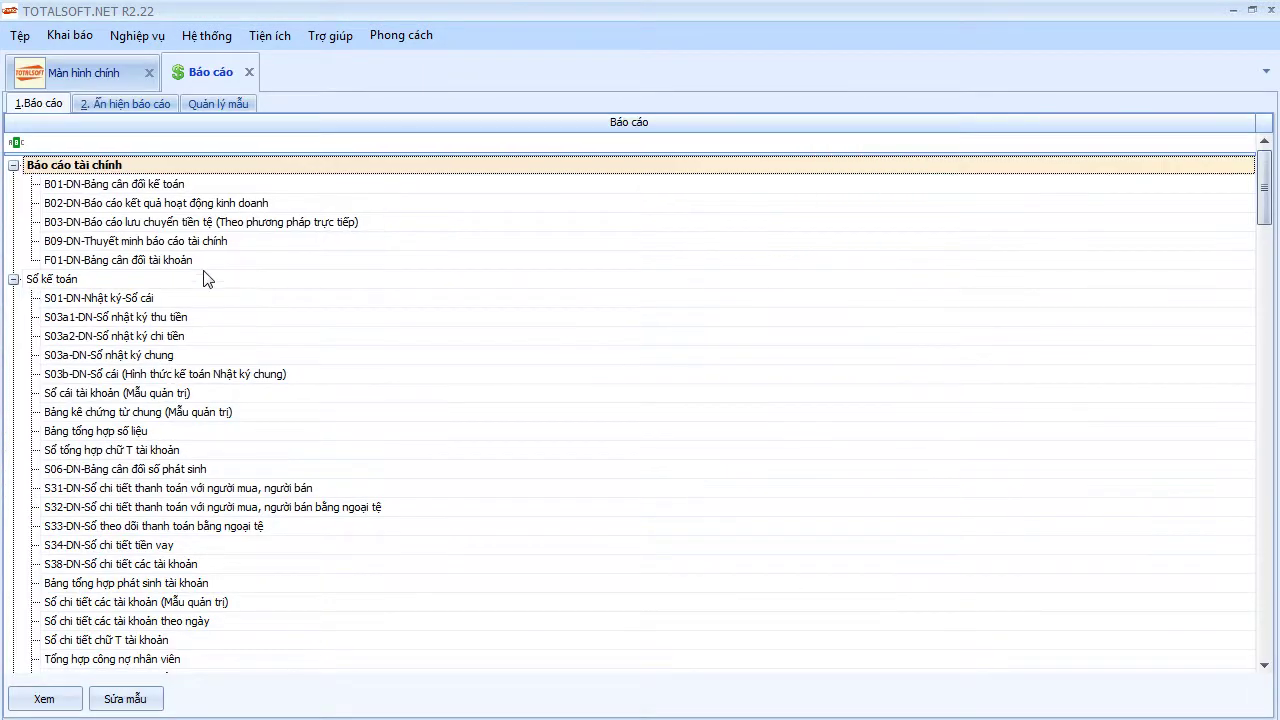
left_click(197, 264)
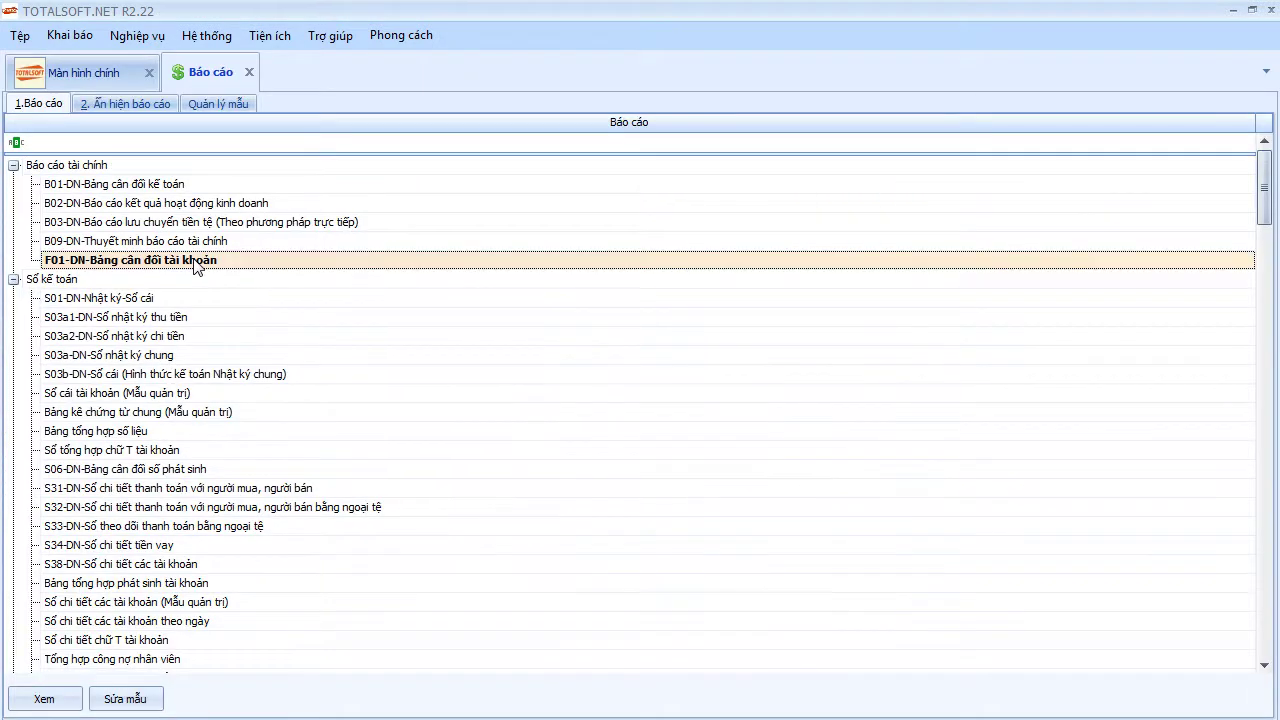
double_click(197, 264)
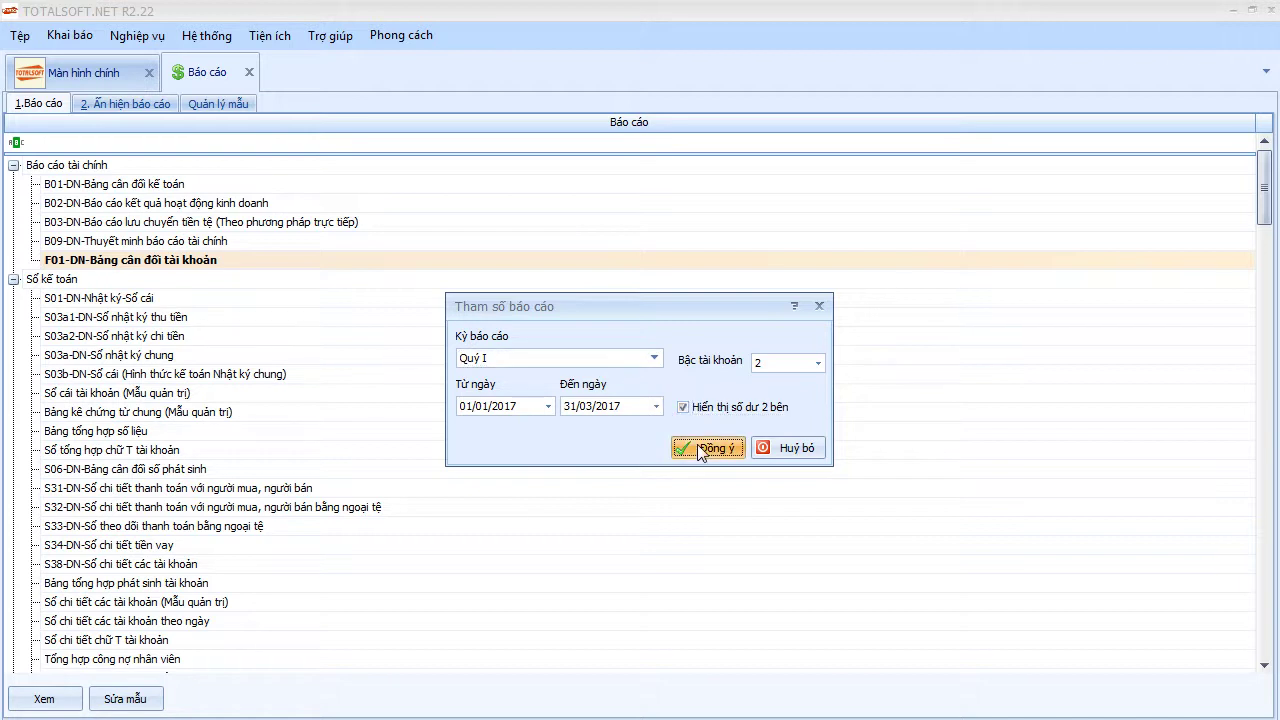
left_click(700, 447)
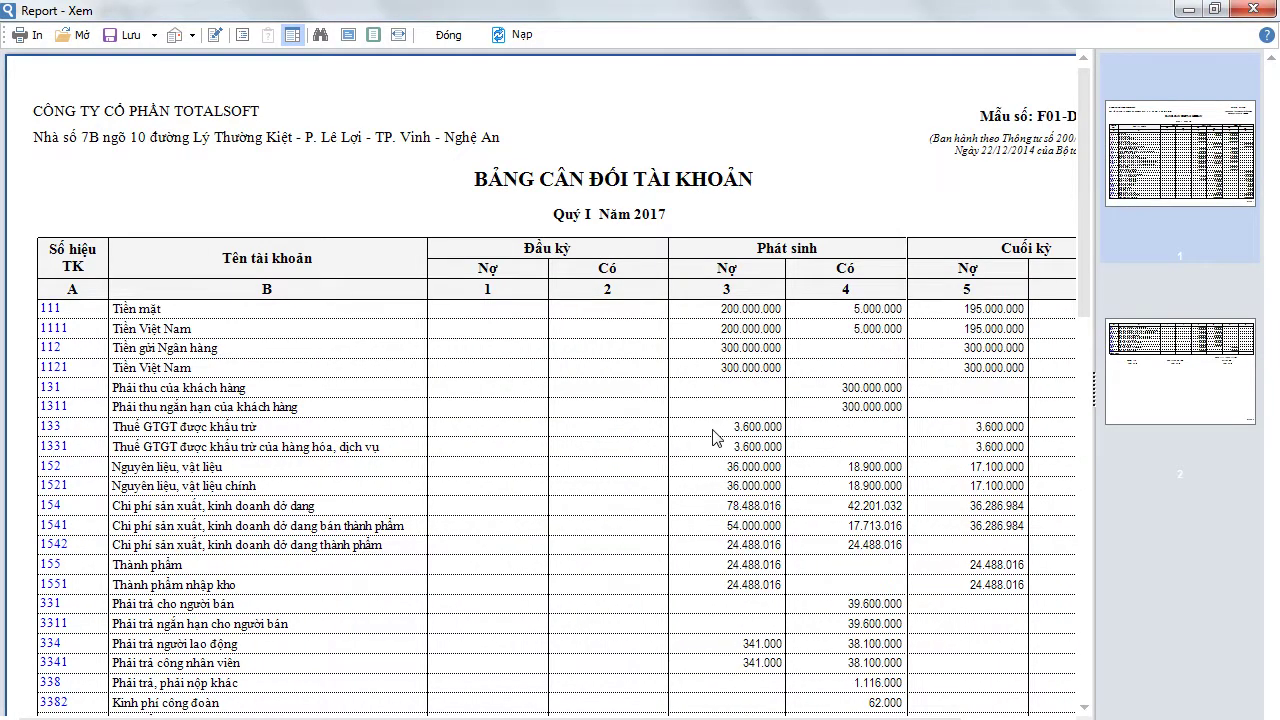
Examine movements and closing balances on both trial balance pages, especially accounts 1541, 1542 and 1551, and close the report and the reports list.
scroll(713, 437, "down", 5)
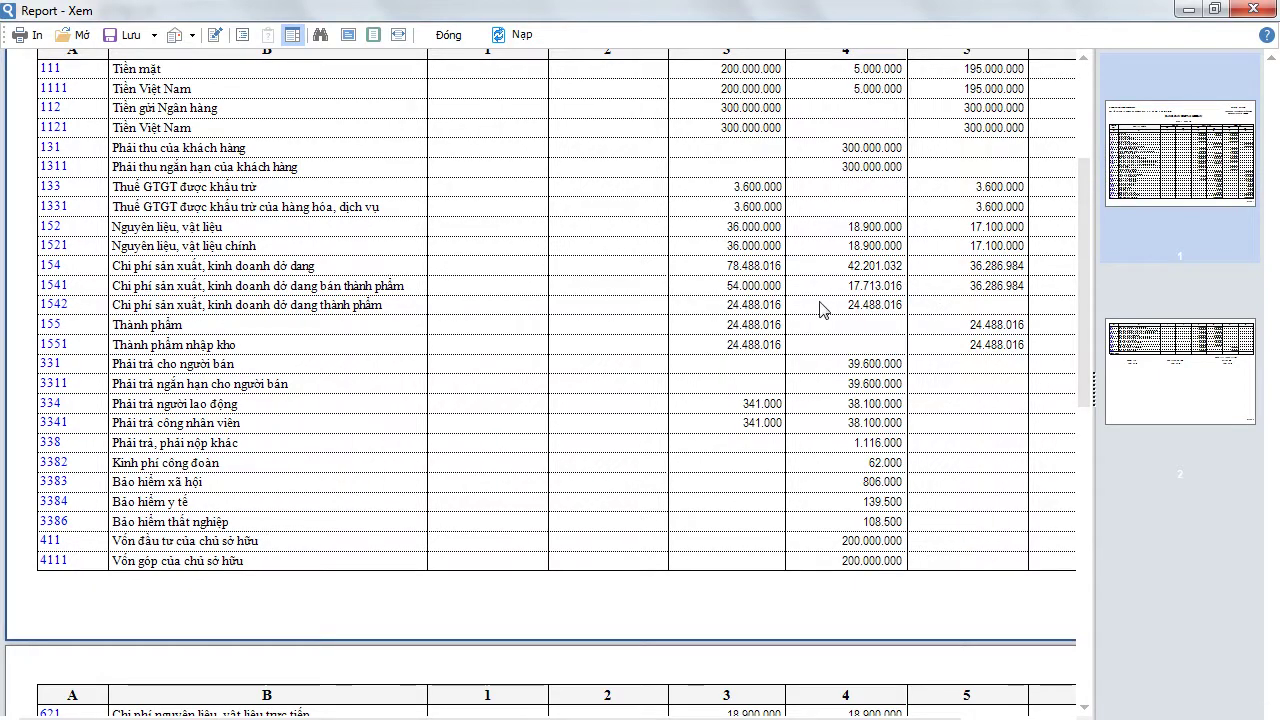
scroll(540, 380, "right", 1)
scroll(540, 380, "left", 1)
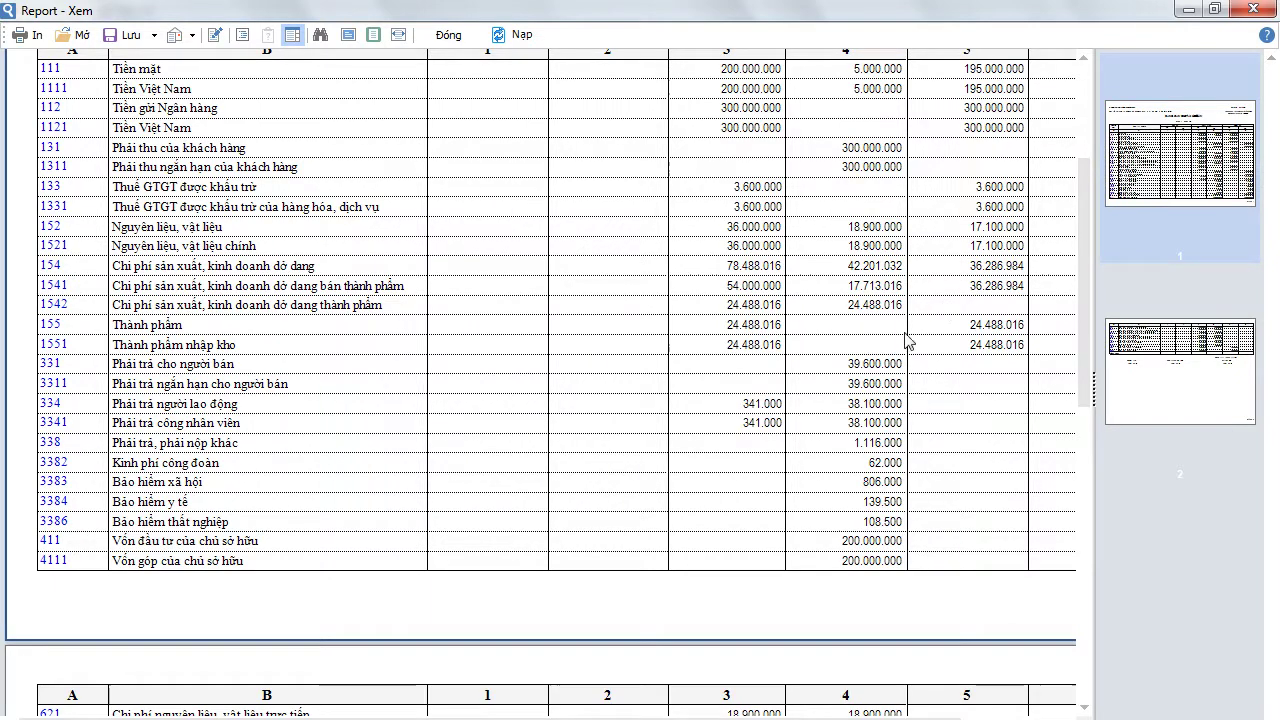
scroll(554, 702, "right", 5)
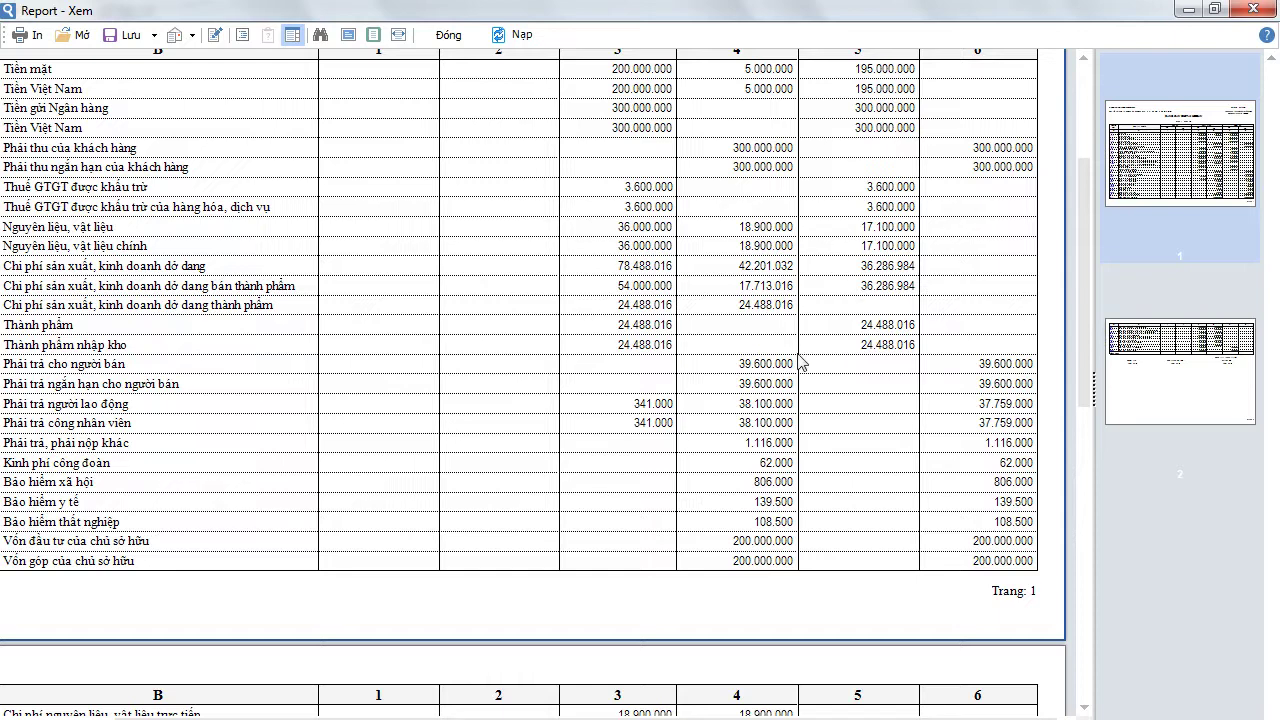
scroll(618, 676, "left", 5)
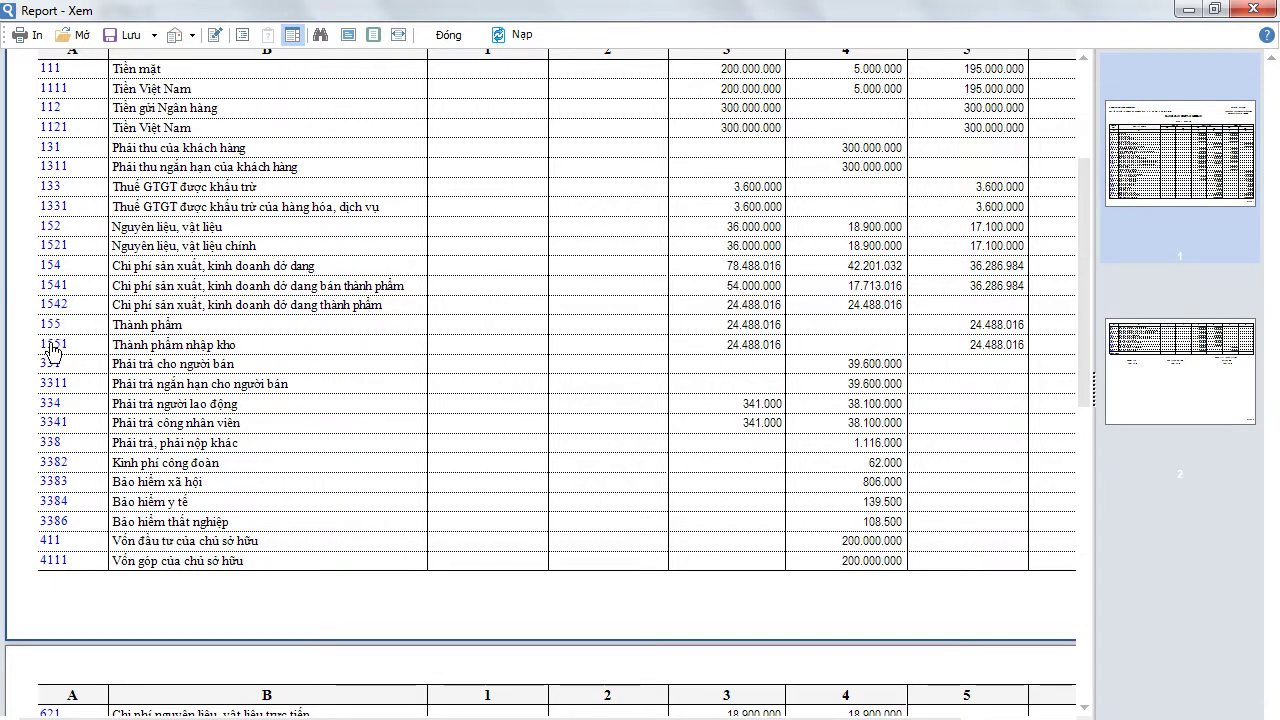
left_click_drag(1086, 320, 1090, 420)
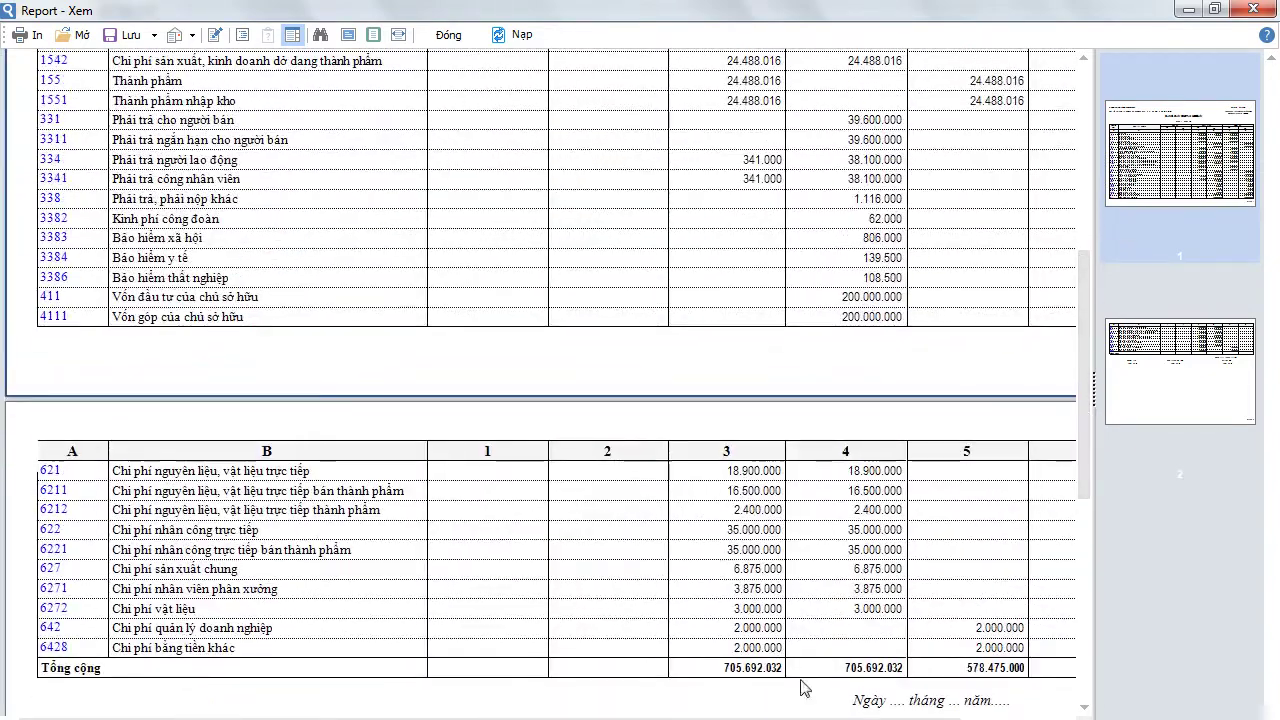
left_click_drag(475, 718, 585, 718)
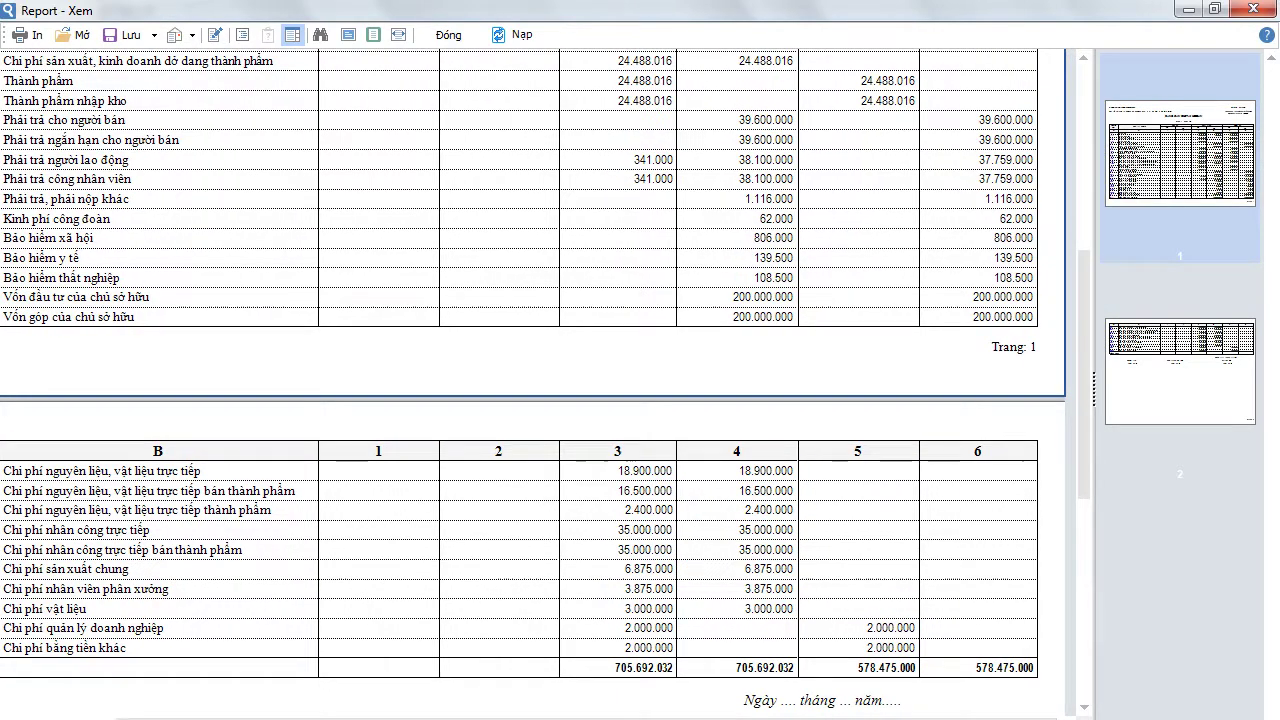
left_click_drag(1093, 372, 1085, 311)
scroll(558, 480, "left", 3)
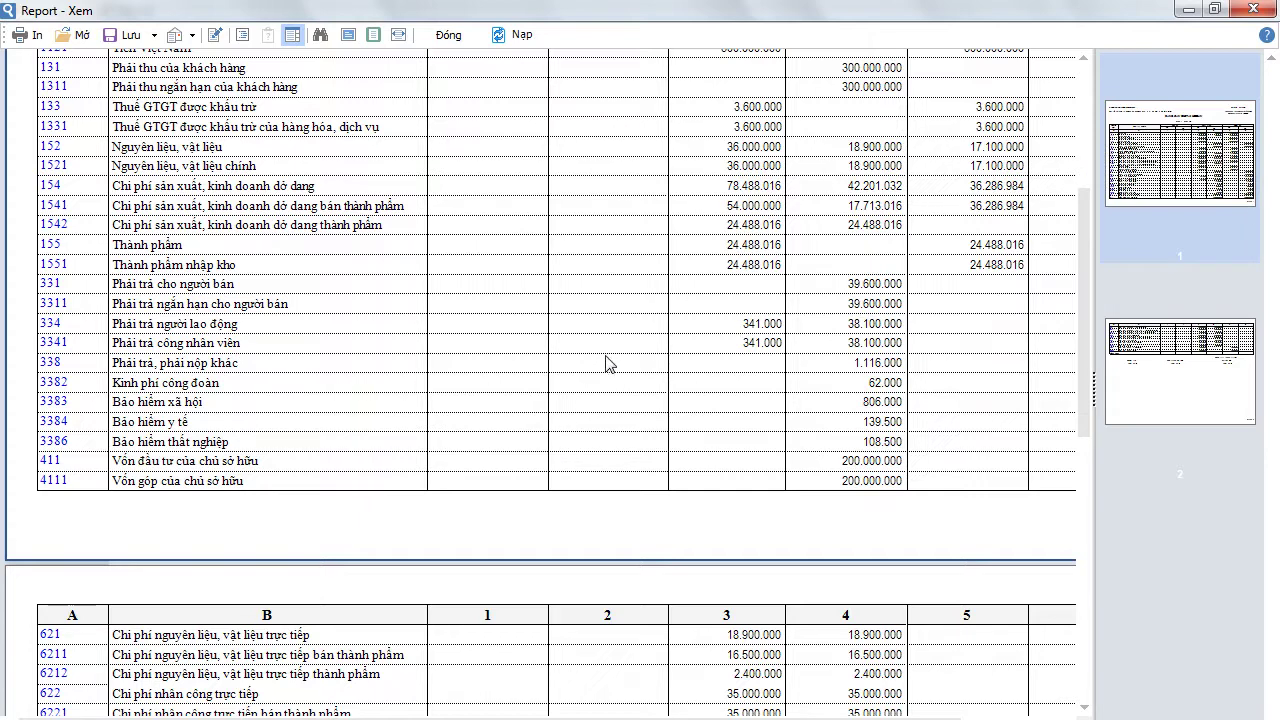
scroll(503, 690, "right", 4)
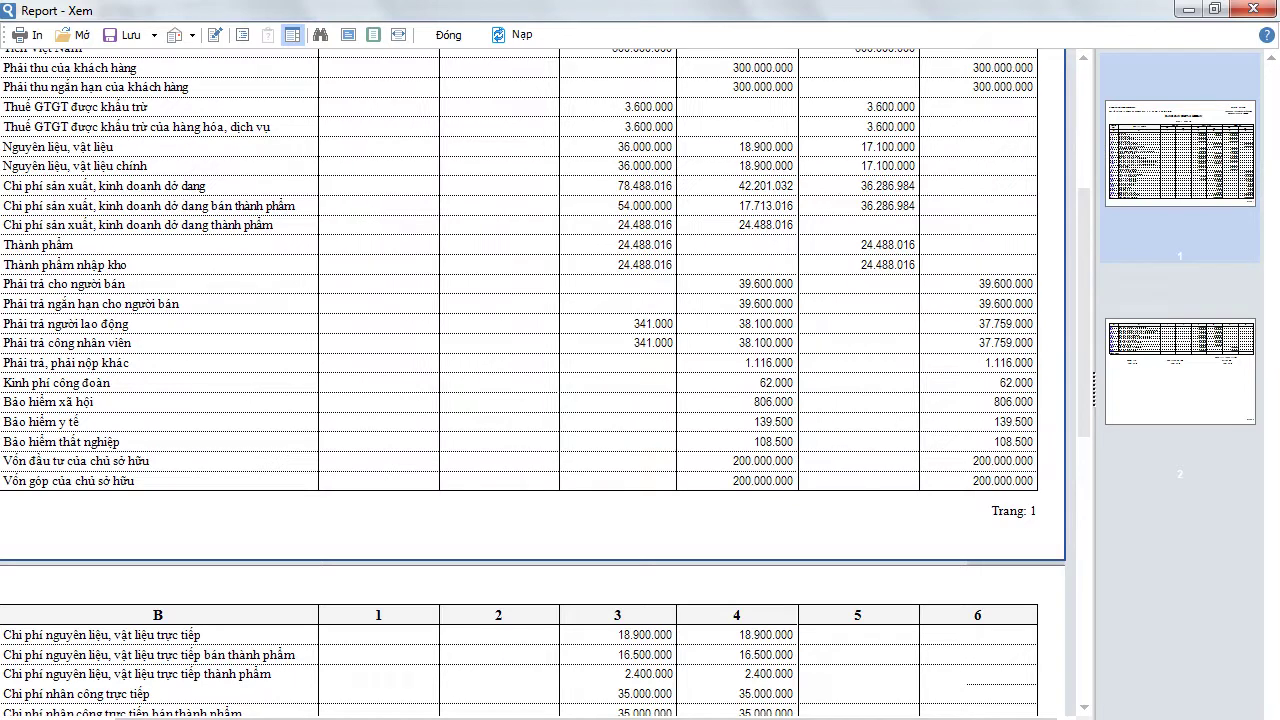
scroll(480, 703, "left", 3)
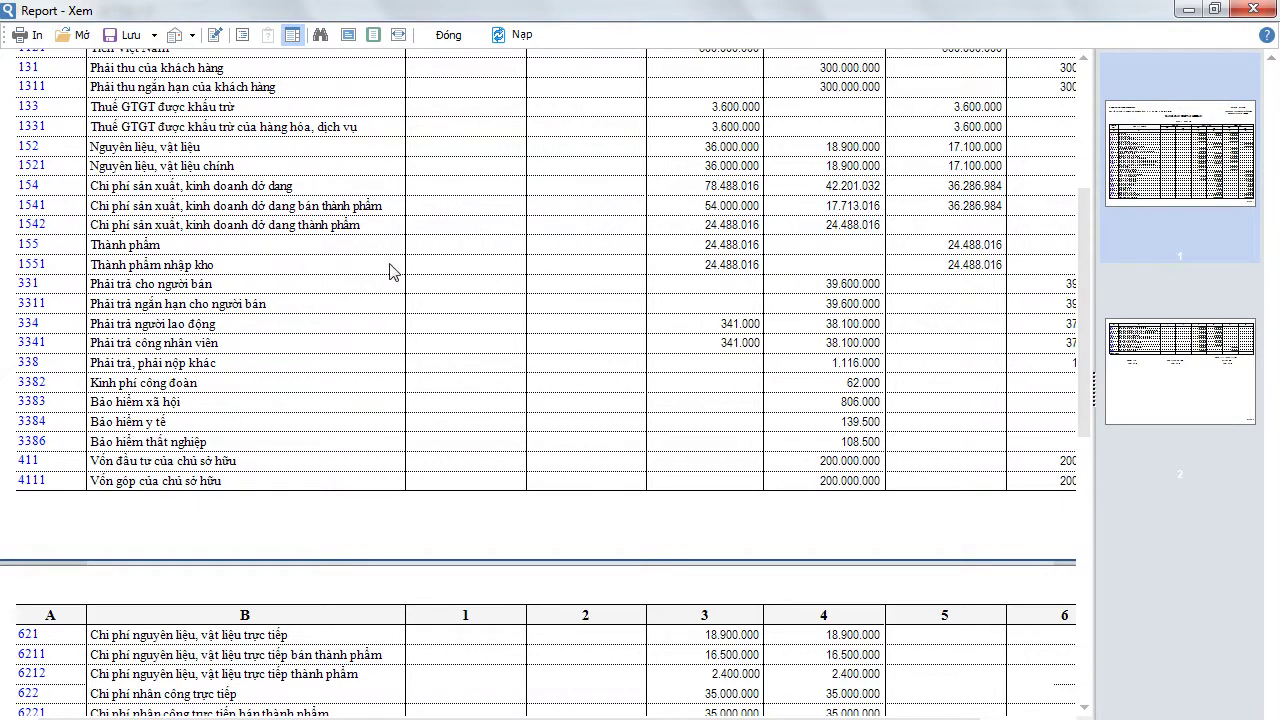
left_click(451, 36)
left_click(249, 72)
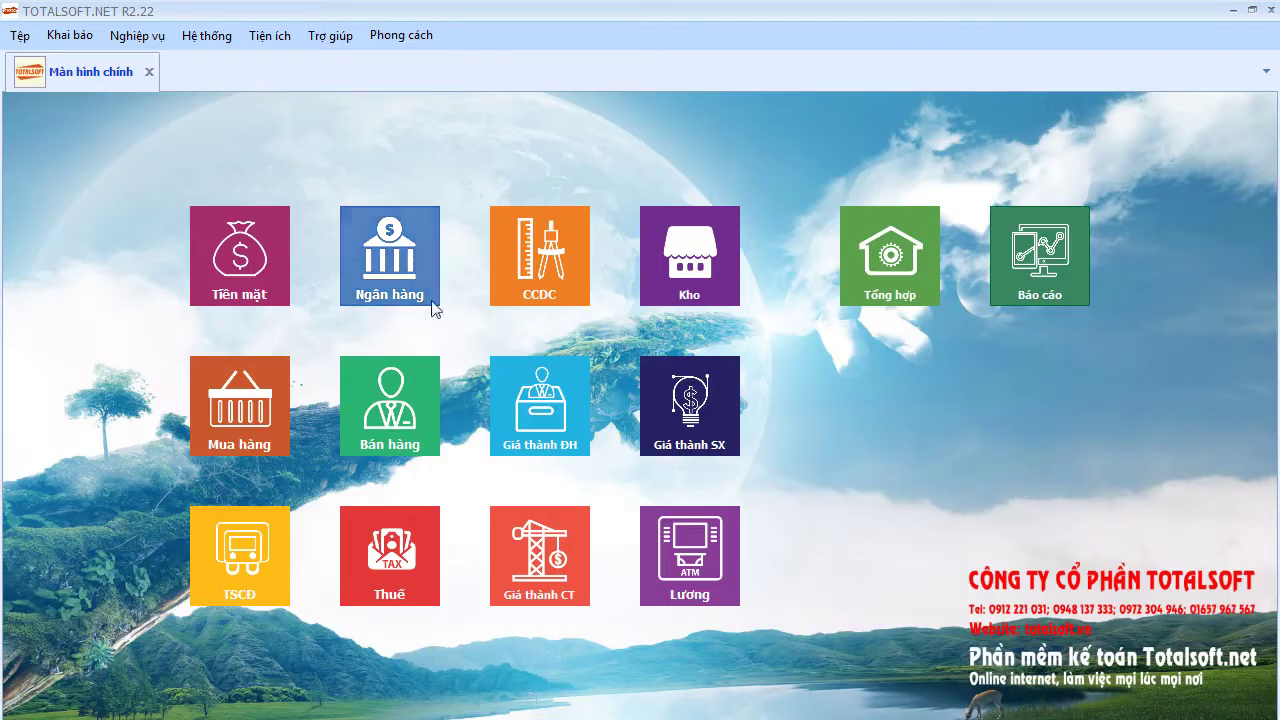
Open the sales invoice list in the Bán hàng module and start a new invoice.
left_click(381, 400)
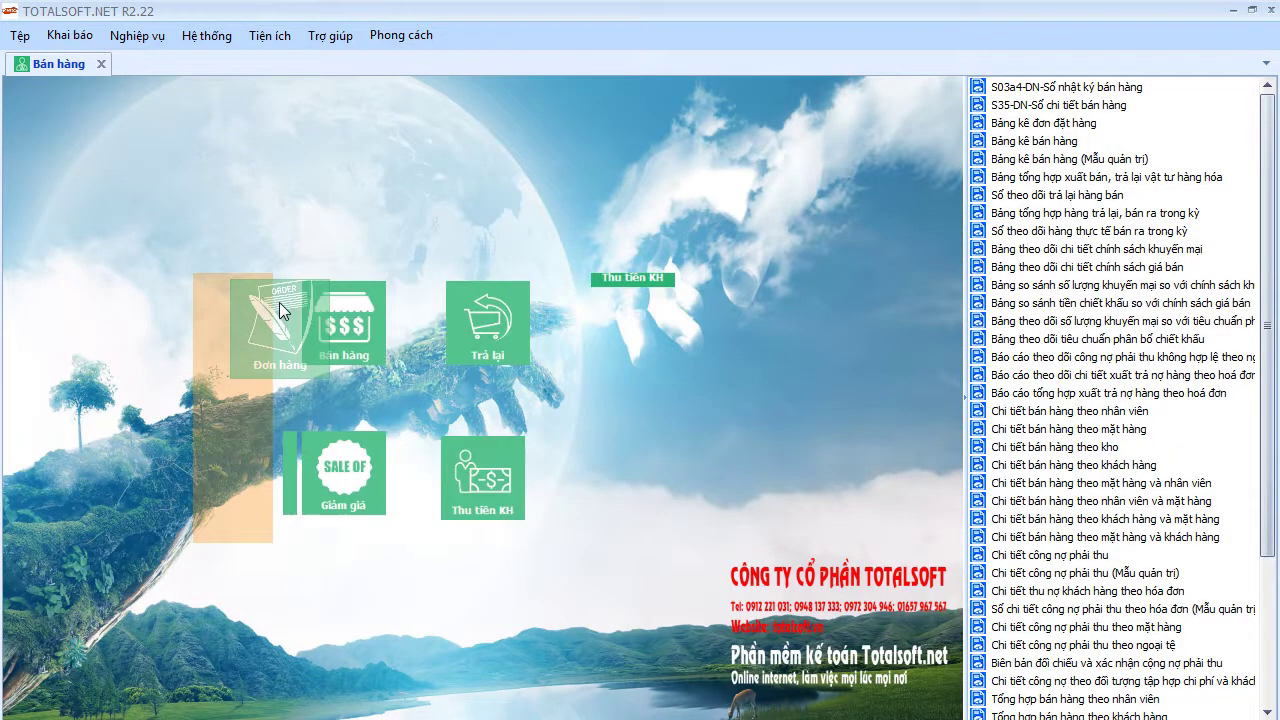
left_click(536, 343)
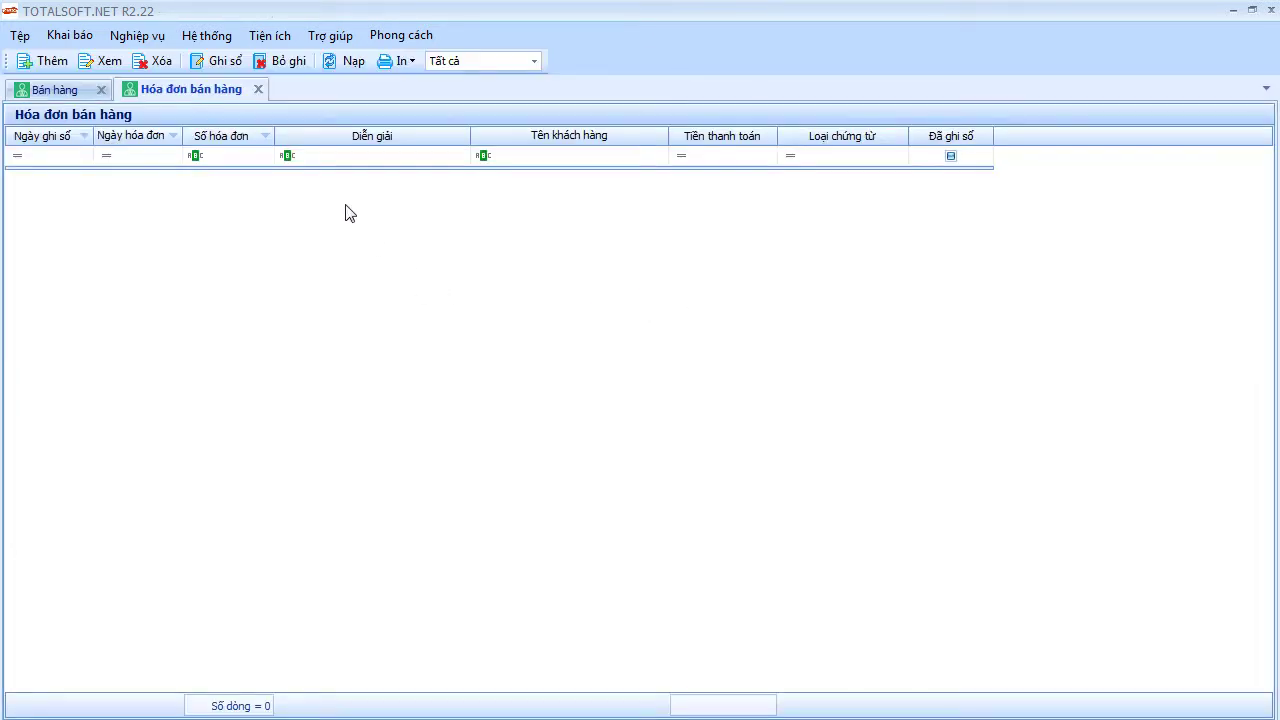
right_click(350, 213)
left_click(374, 219)
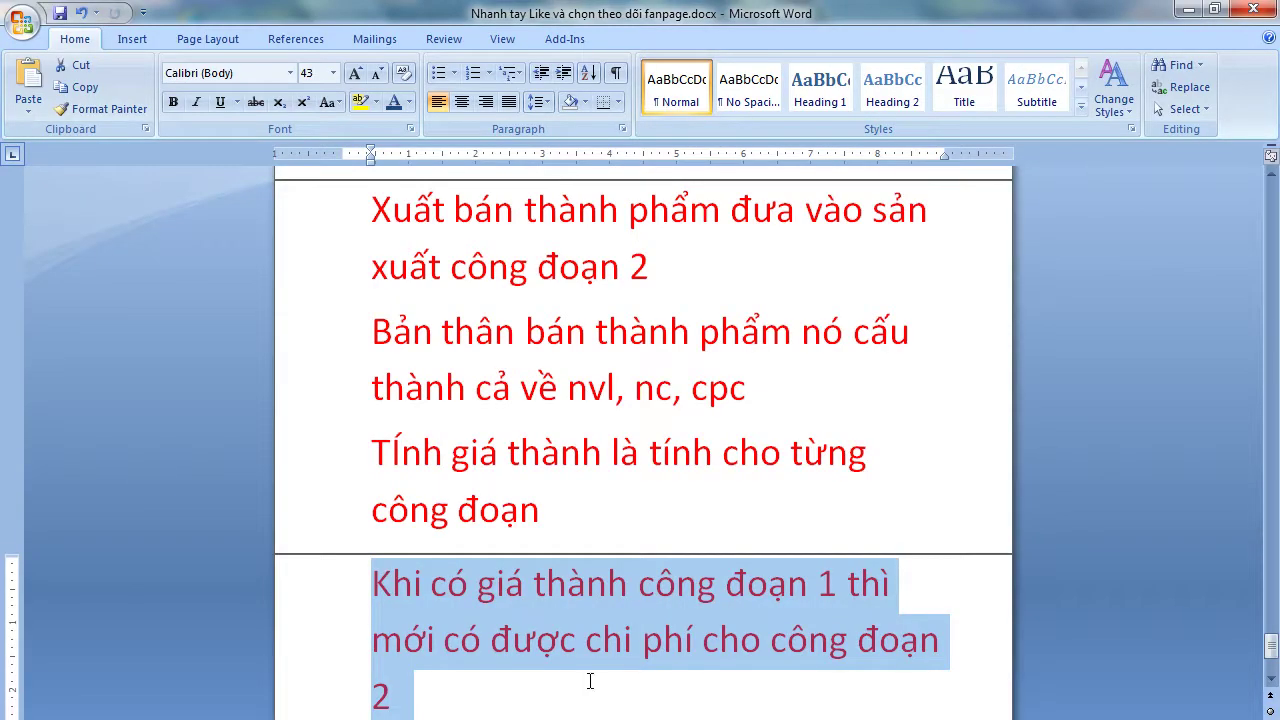
Switch to the Word notes and add the line "Ở công đoạn 2 là bán thành phẩm đưa vào trong lò đốt để tạo ra thành phẩm .".
left_click(560, 691)
scroll(560, 691, "down", 1)
type("Kho")
key("BackSpace")
key("BackSpace")
type("Ở công đoạn 2")
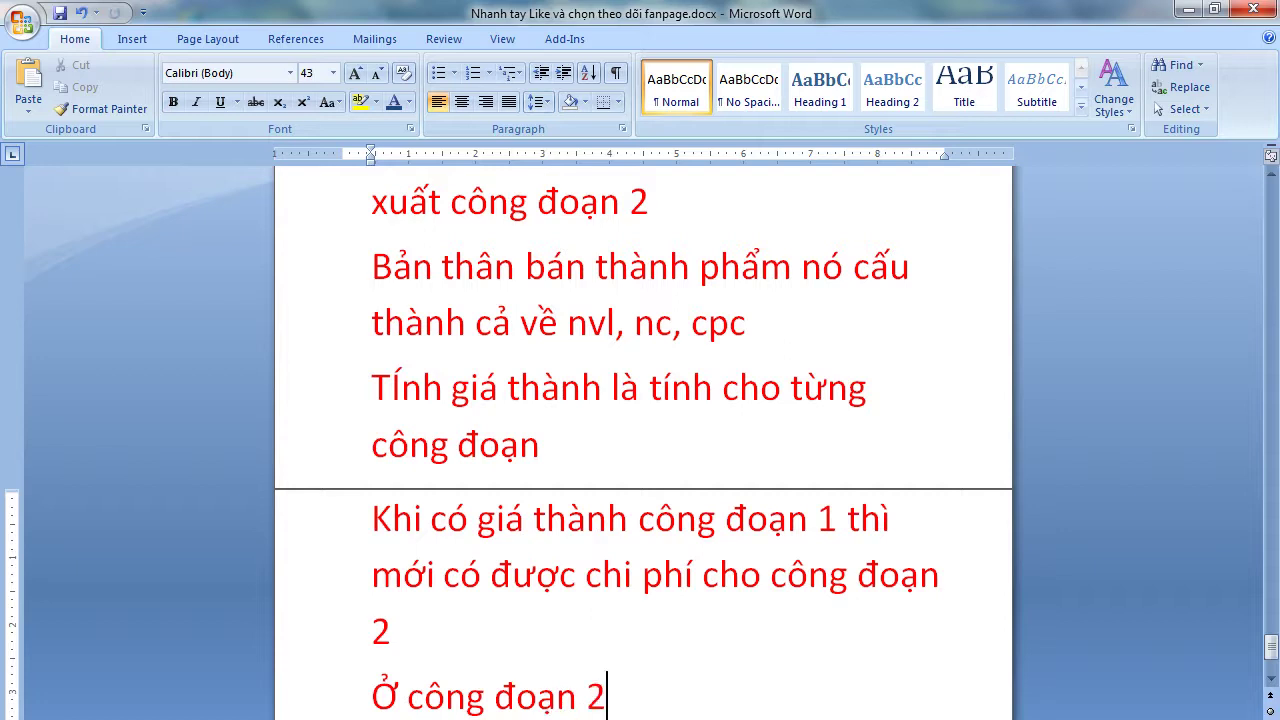
type("là bá")
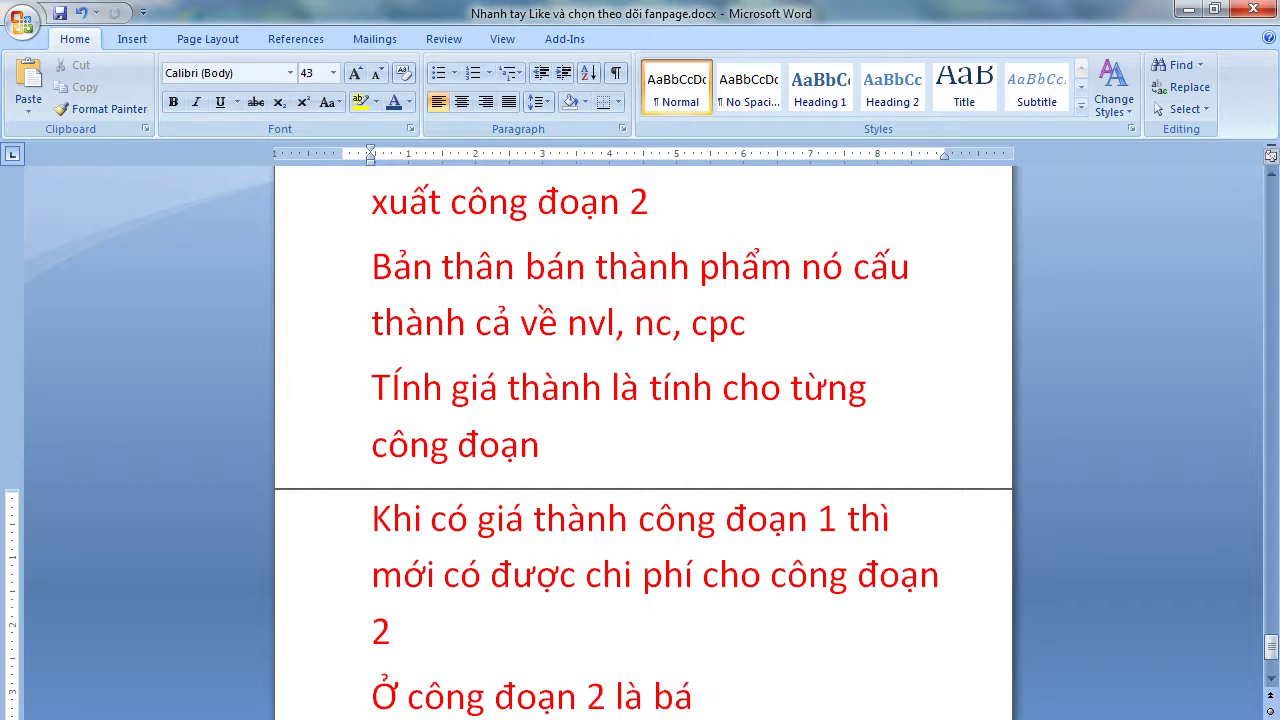
type("n thành phẩm dđưa vào trong")
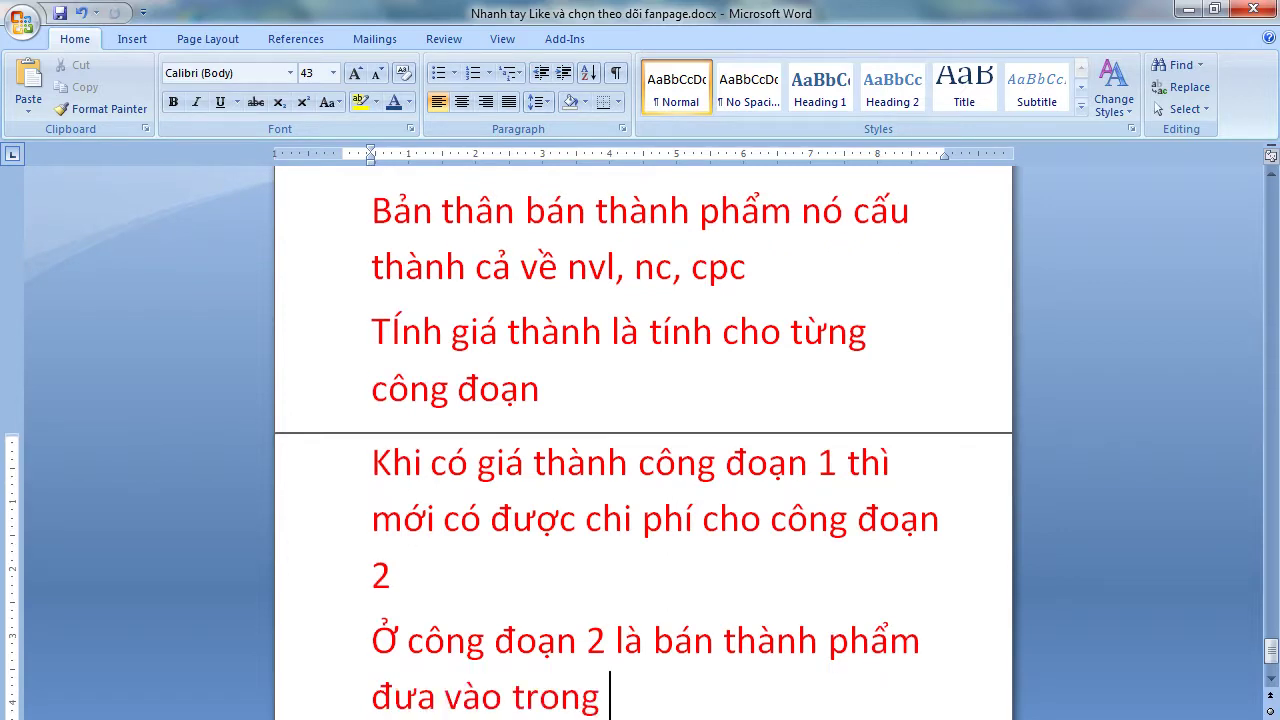
type(" lò")
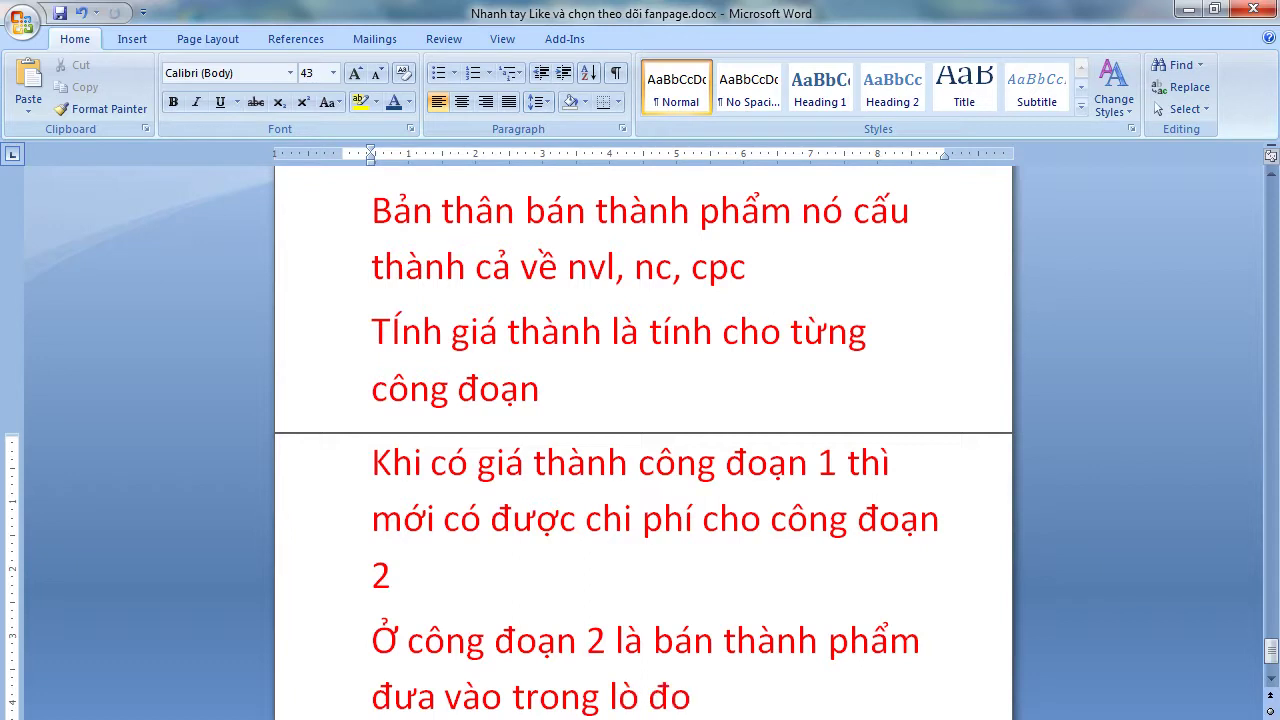
type(" đốt để tạo ra thành phẩm")
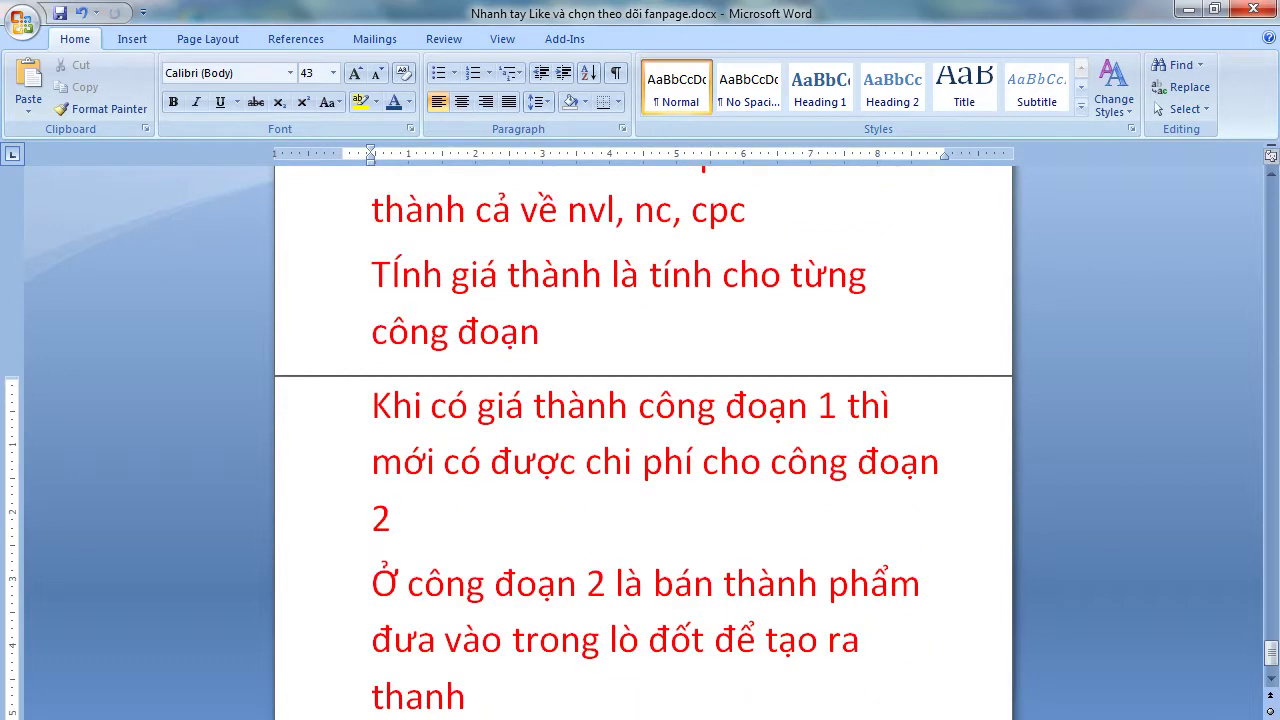
type(" .")
Add two note lines: "Không có dở dang ở công đoạn 2" and "Chỉ dở dang ở công đoạn 1".
key("Return")
type("không có dơ dang ở cong đoa")
type("n 2")
key("Tab")
type("Chỉ")
type(" do")
type(" dở d")
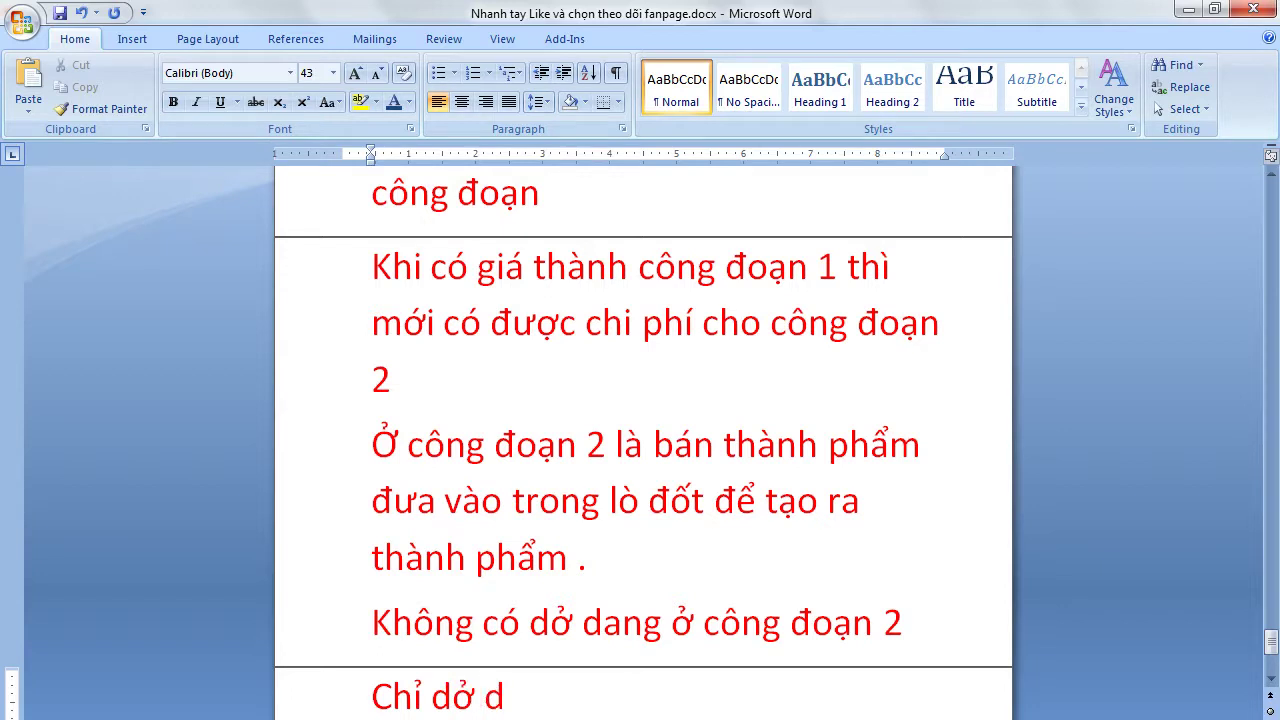
type("ang ở công đoạn 1")
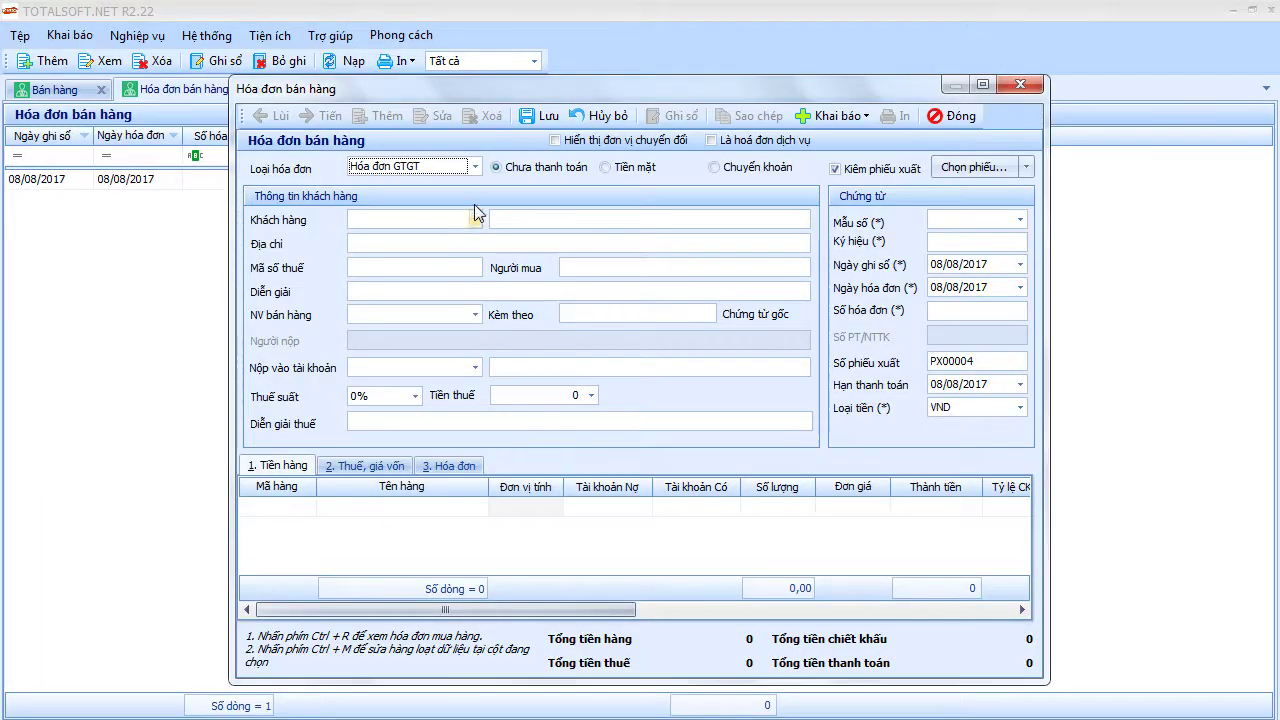
In the TOTALSOFT.NET sales invoice, set the invoice type to Không có hóa đơn and the customer to Công ty khai thác đất đá ABC.
left_click(475, 167)
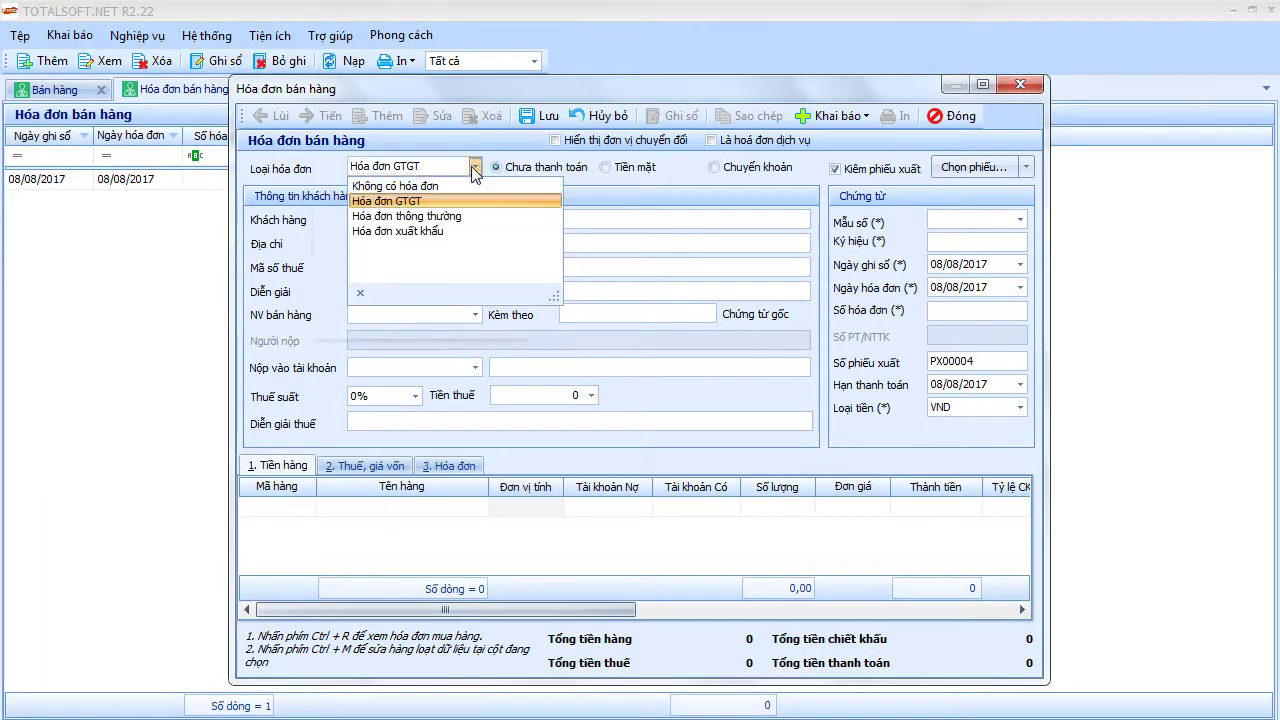
left_click(395, 186)
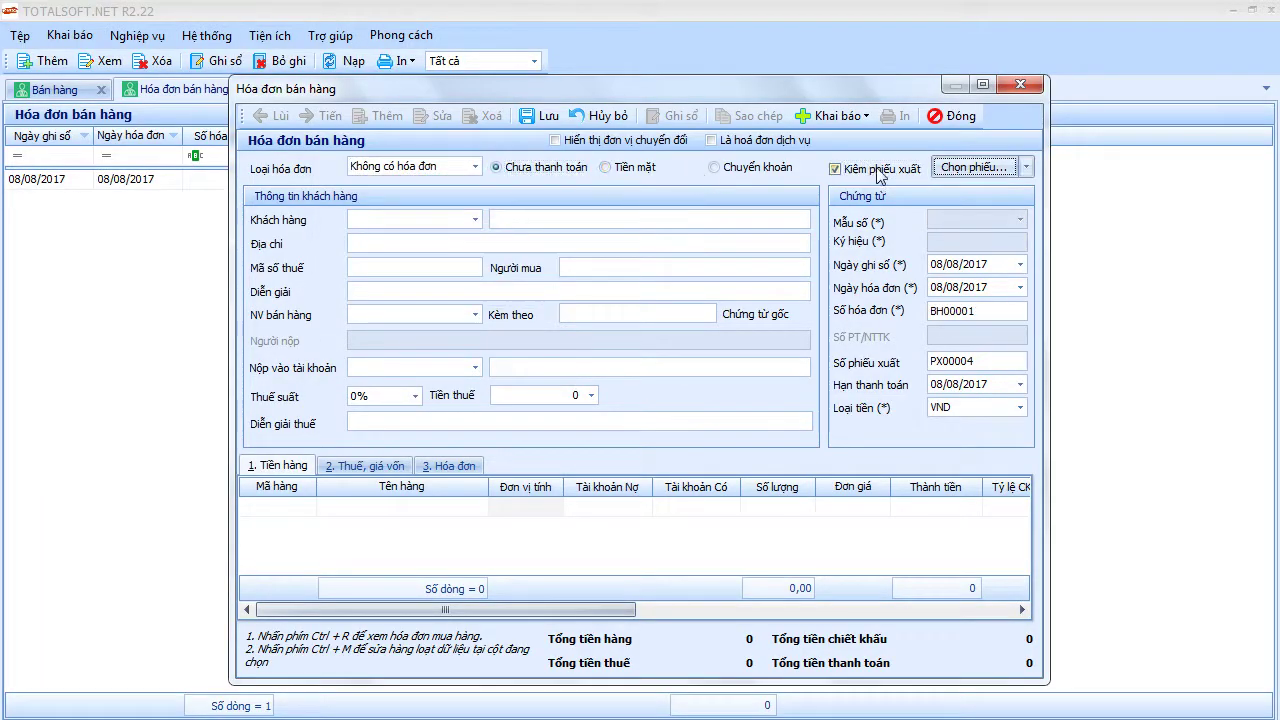
left_click(475, 219)
left_click(457, 313)
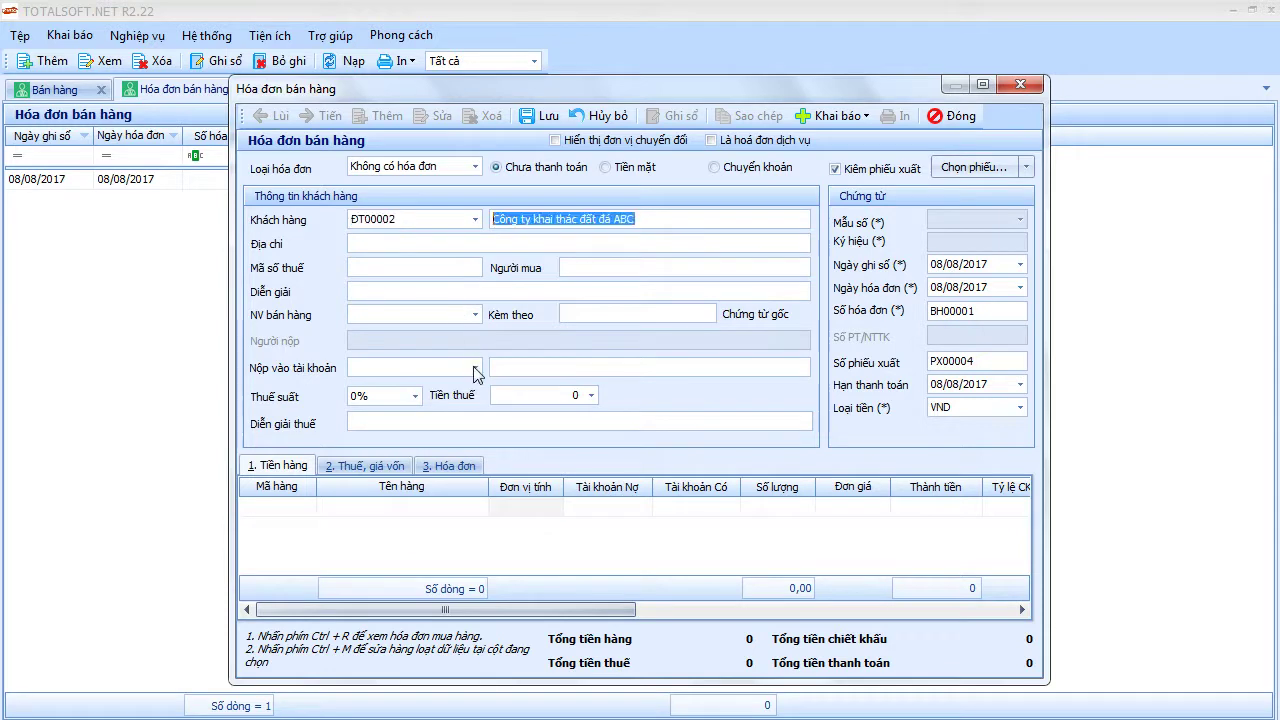
Set the invoice's posting date, invoice date and payment due date to 30/03/2017.
left_click(311, 514)
left_click(311, 514)
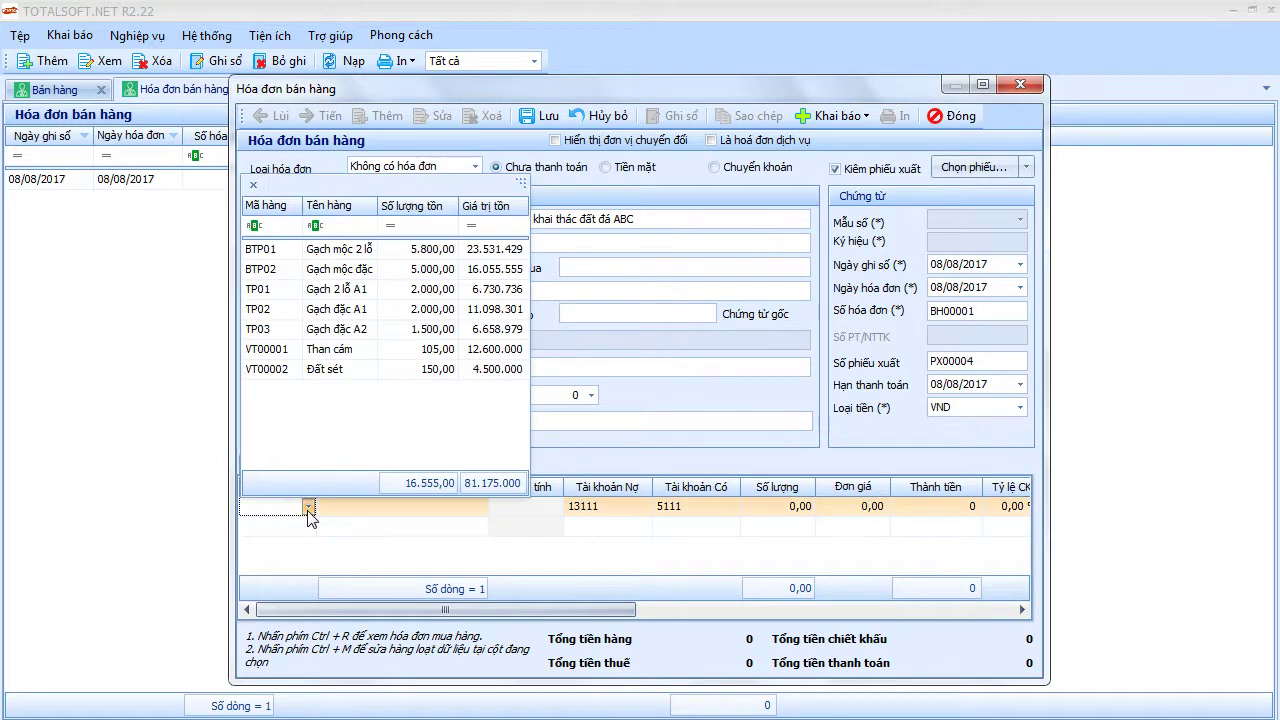
key("Escape")
left_click(936, 266)
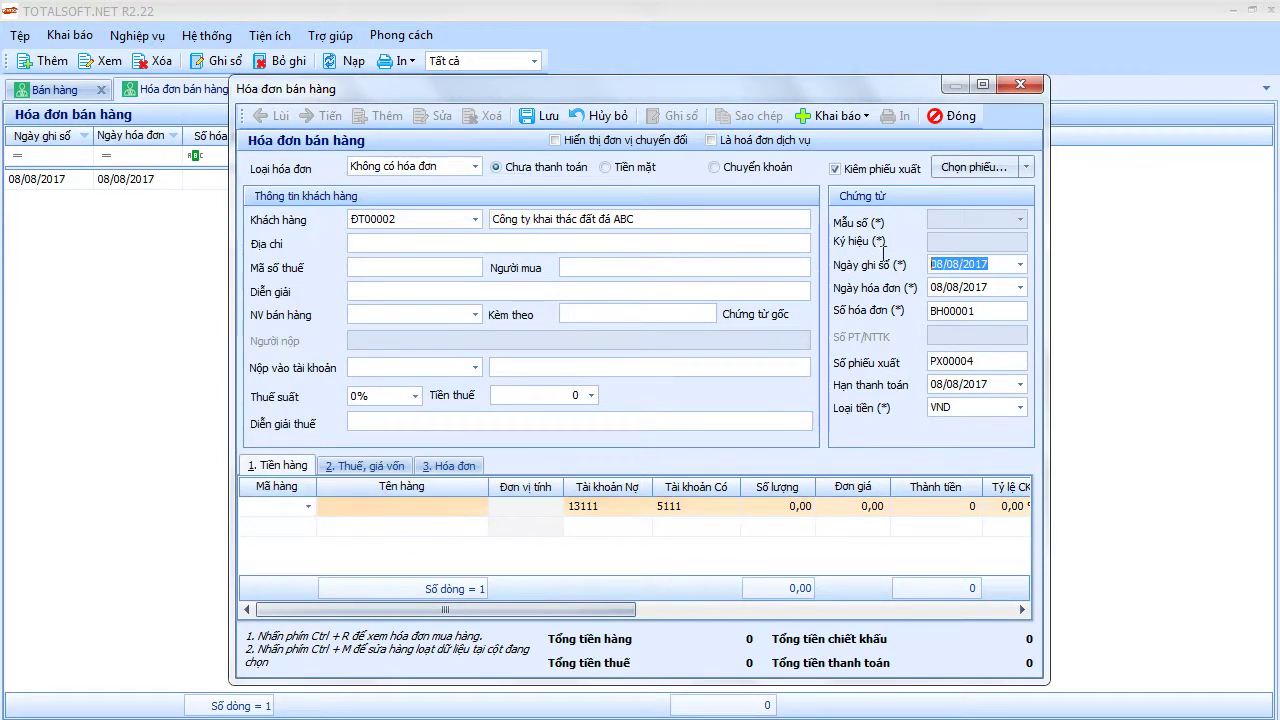
type("30032017")
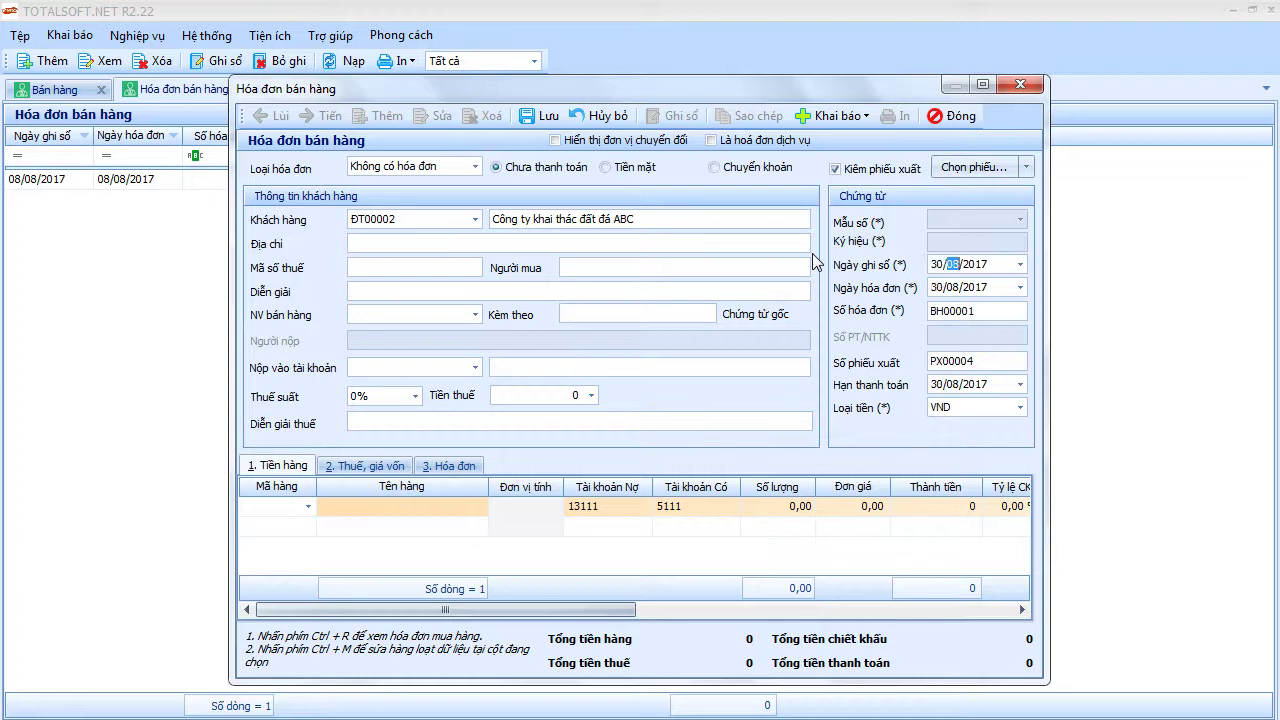
key("Tab")
key("Tab")
key("Tab")
key("Tab")
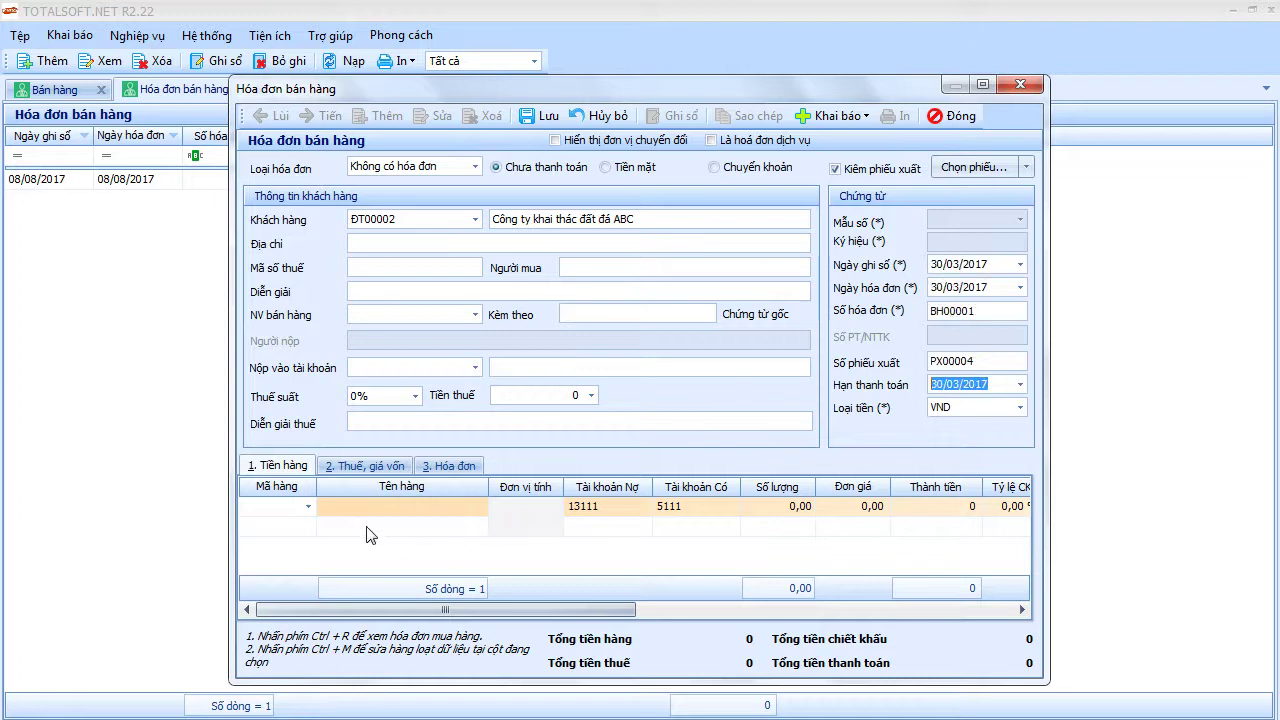
Add item TP01 Gạch 2 lỗ A1 to the invoice lines with a quantity of 200.
left_click(308, 506)
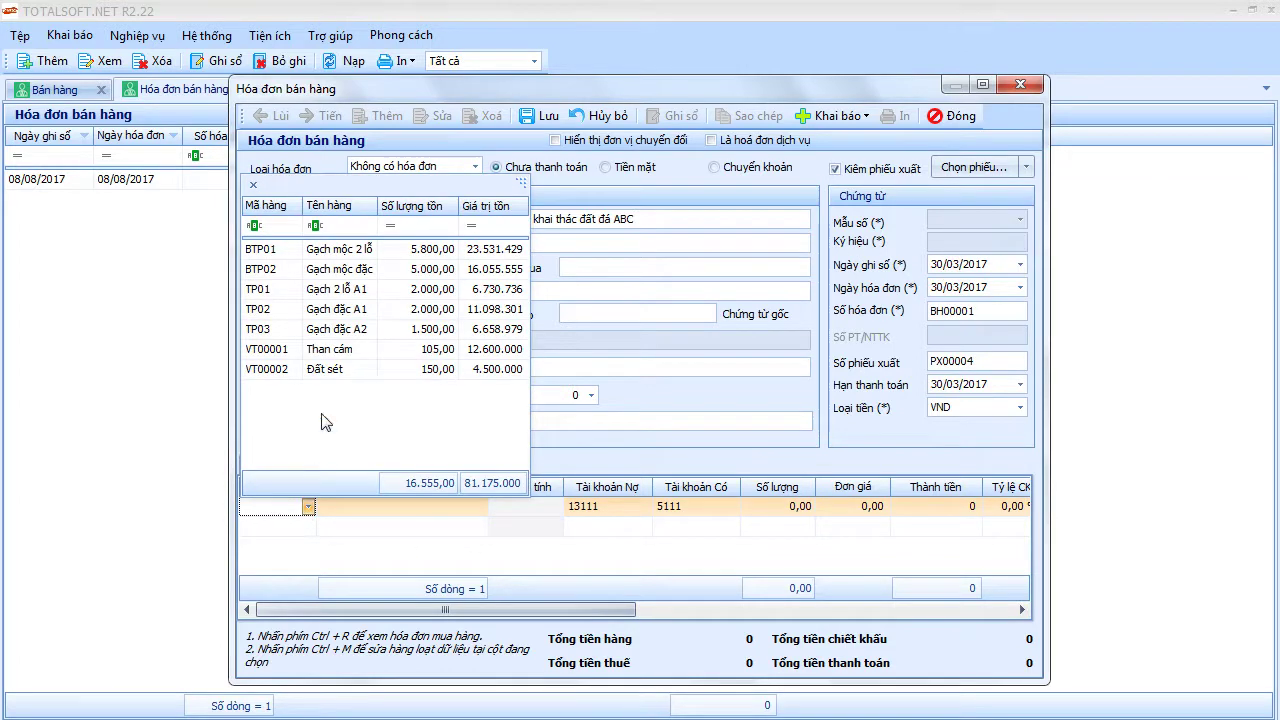
left_click(340, 292)
left_click(695, 506)
left_click(762, 508)
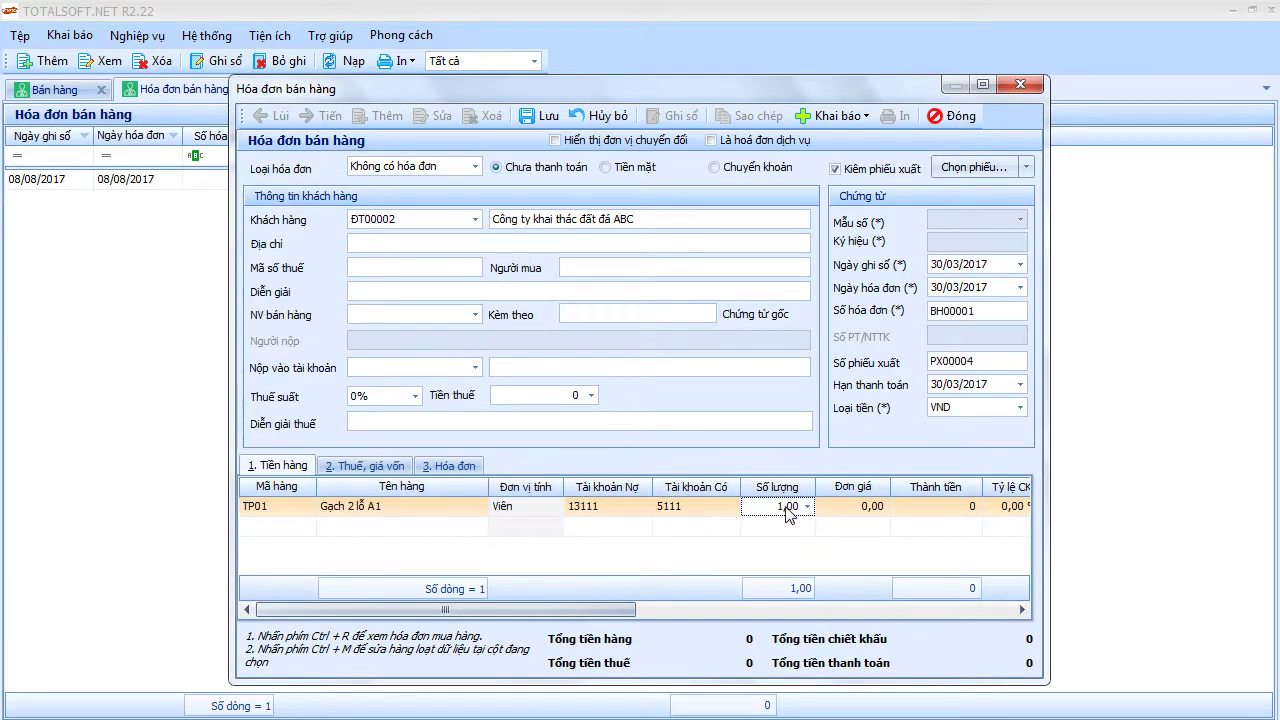
double_click(766, 508)
type("200")
Set the unit price of the TP01 invoice line to 10.000.
key("Tab")
type("1")
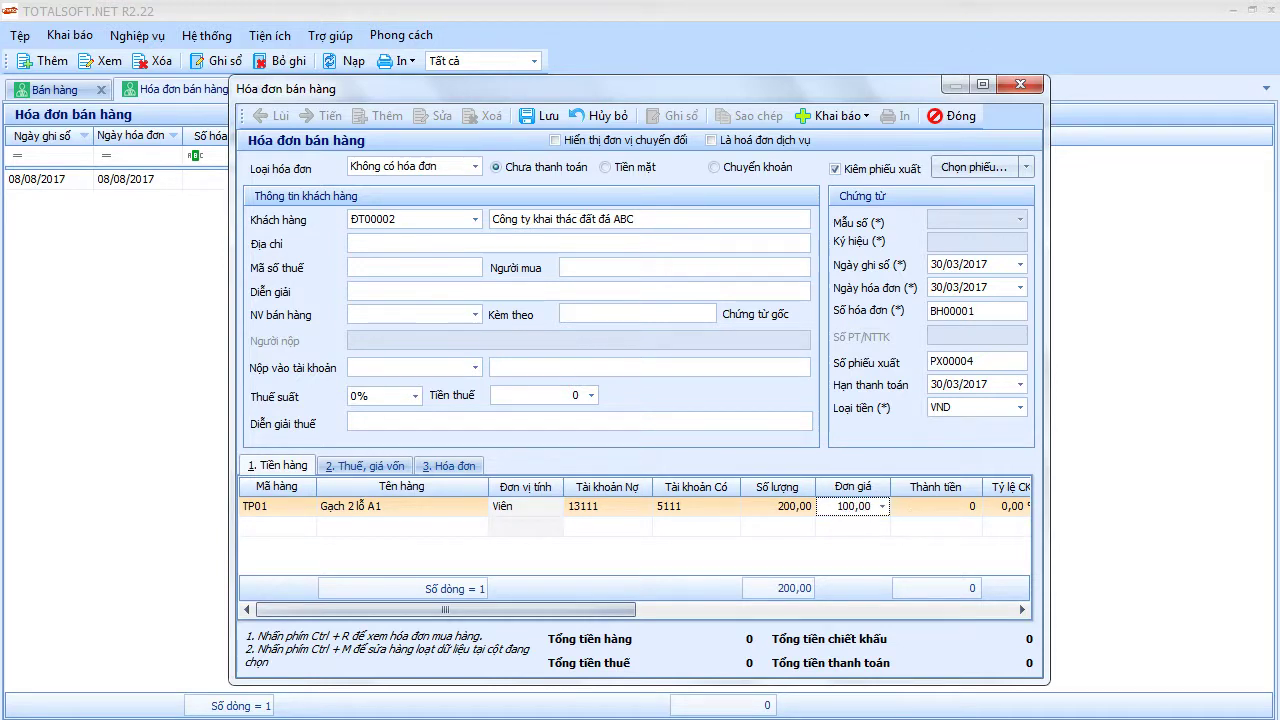
type("0.000")
key("Tab")
key("Tab")
key("Tab")
key("Tab")
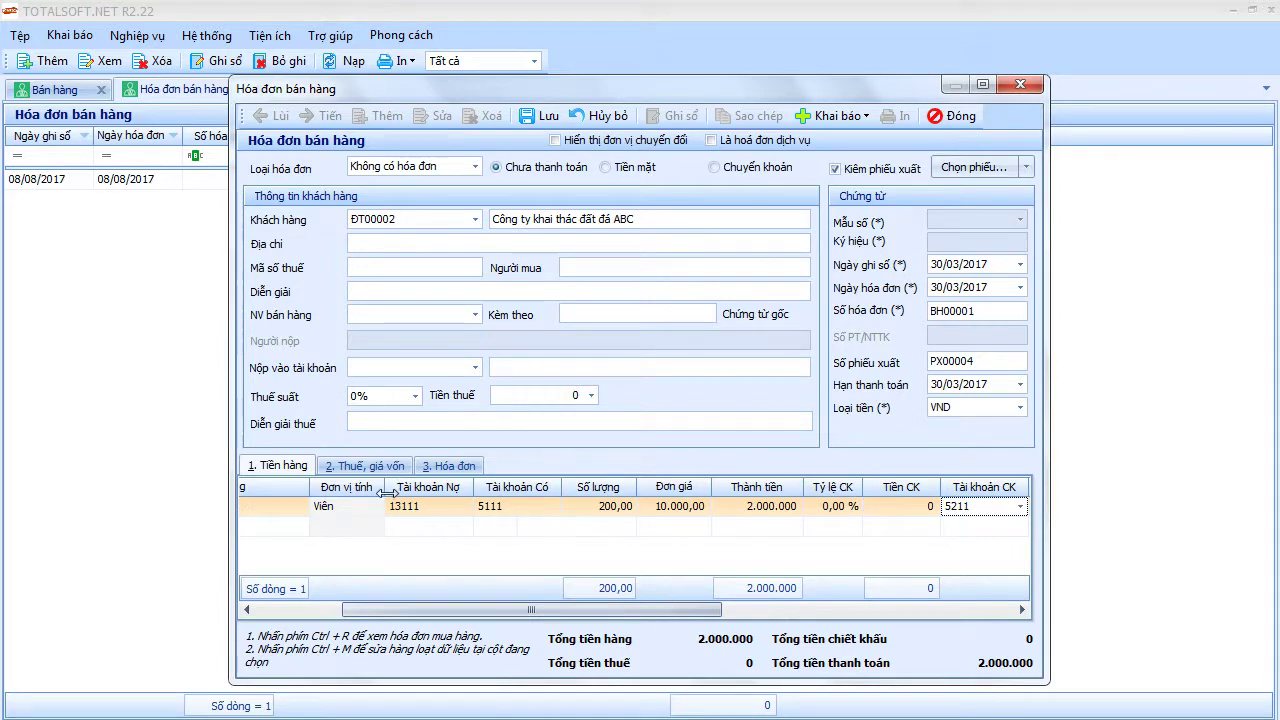
Assign warehouse 155 and cost-of-goods account 6321 to the TP01 line in the tax and cost details.
left_click(366, 466)
left_click(560, 508)
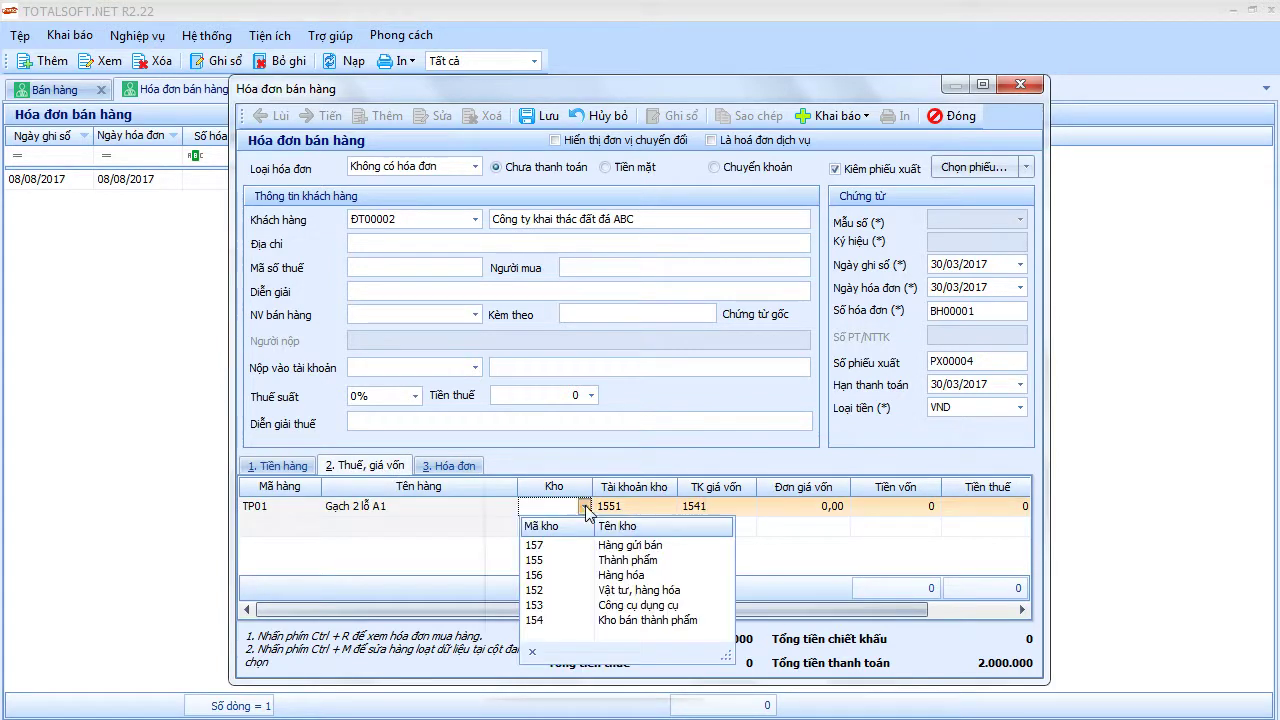
left_click(566, 560)
key("Tab")
key("Tab")
left_click(724, 509)
left_click(734, 510)
type("6321")
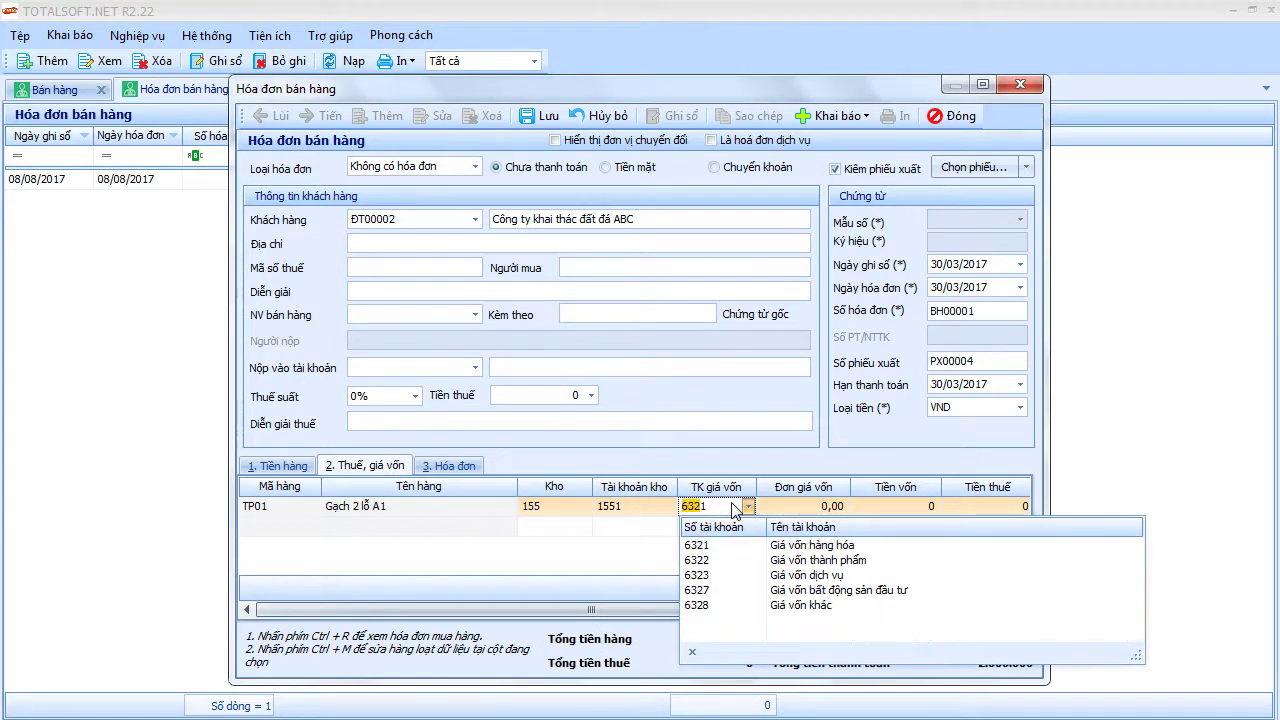
key("Return")
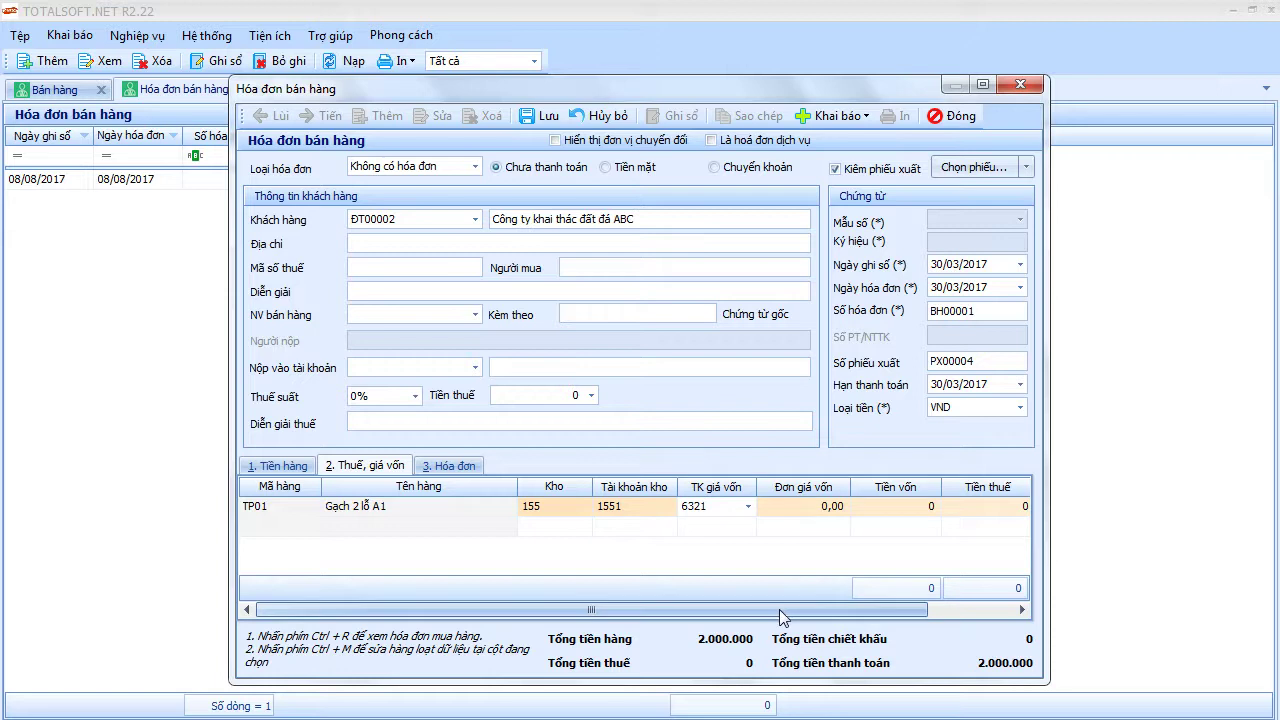
left_click_drag(762, 617, 828, 612)
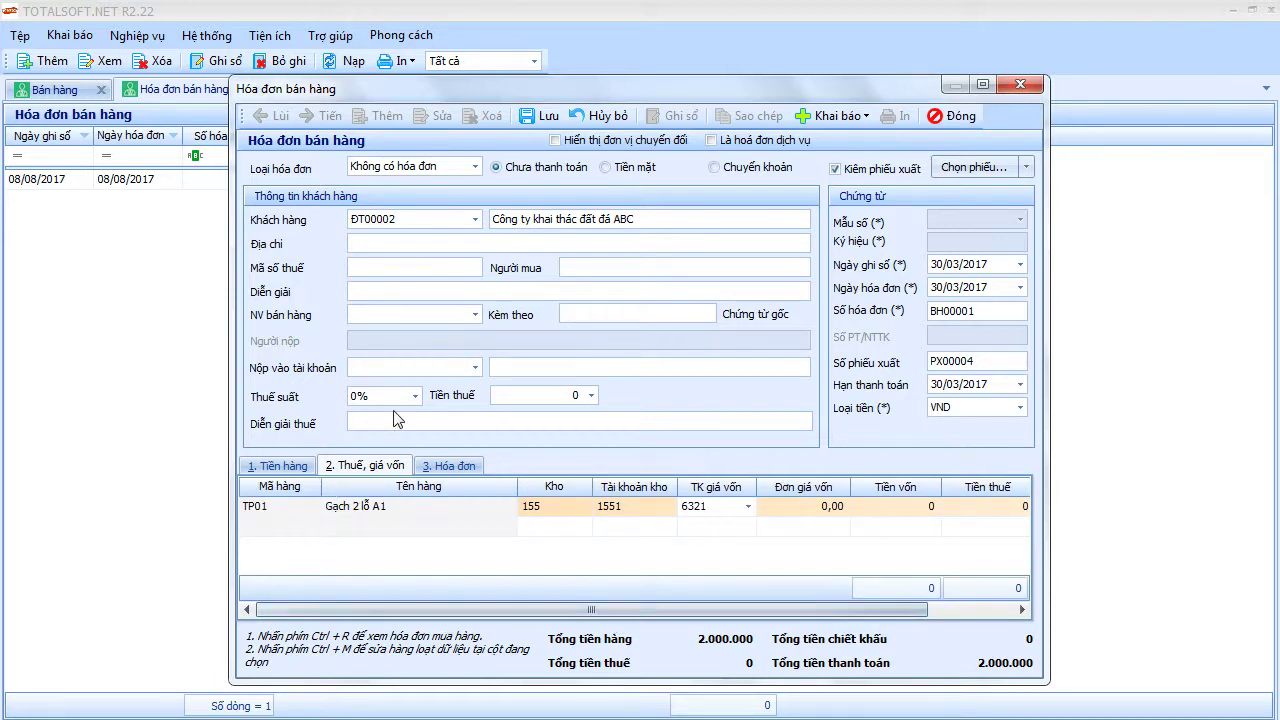
Return to the invoice's goods amounts, save the sales invoice and close it.
left_click(280, 466)
left_click_drag(393, 609, 307, 609)
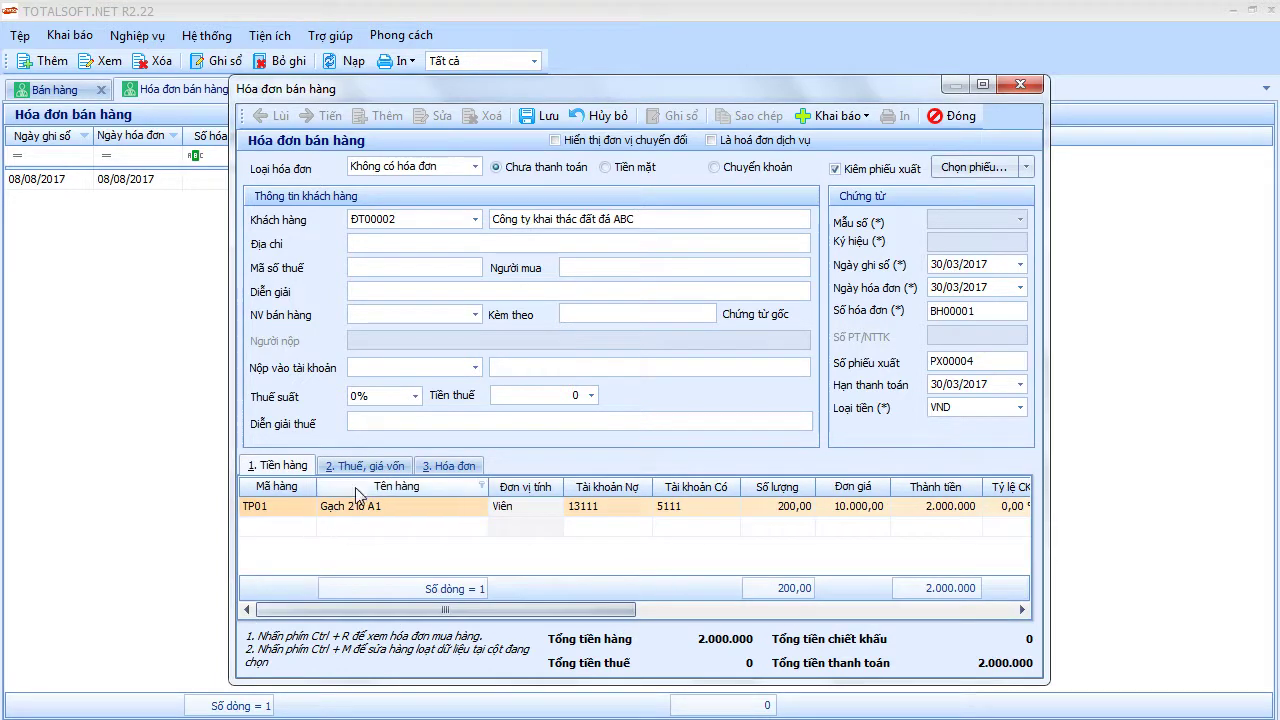
left_click(545, 116)
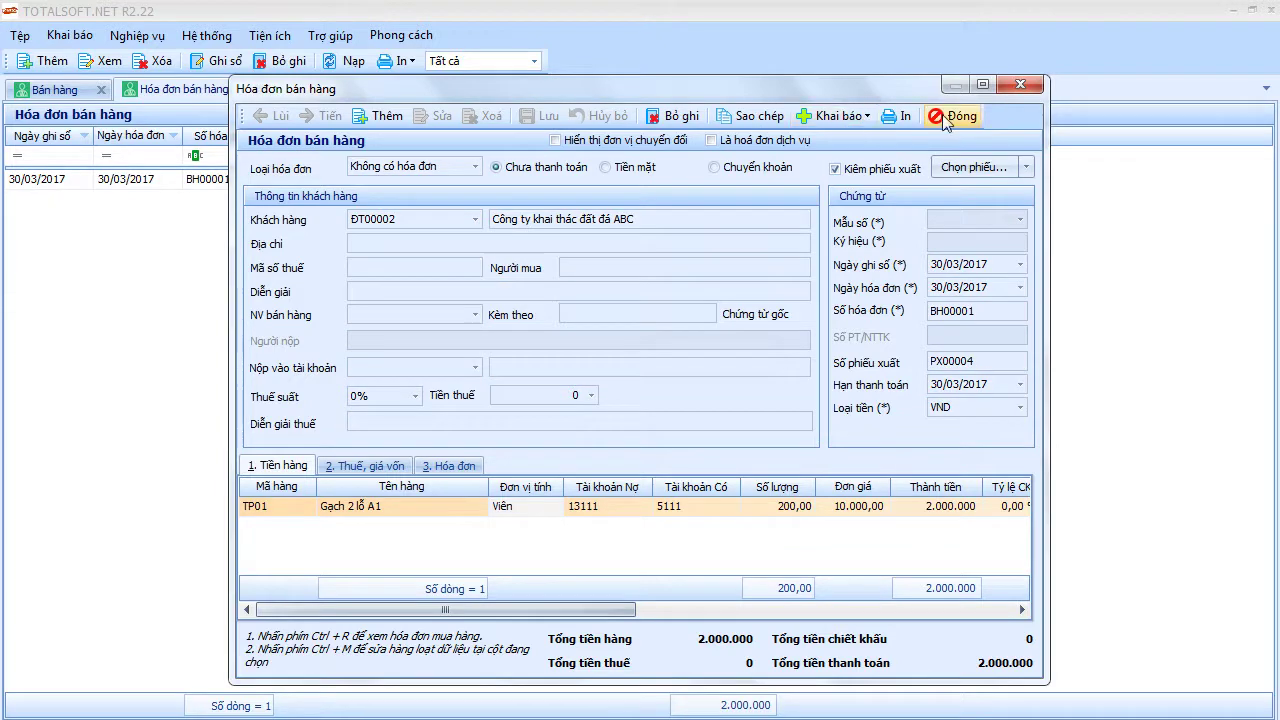
left_click(947, 116)
Calculate the warehouse issue prices for all materials and goods for Quý I.
left_click(137, 38)
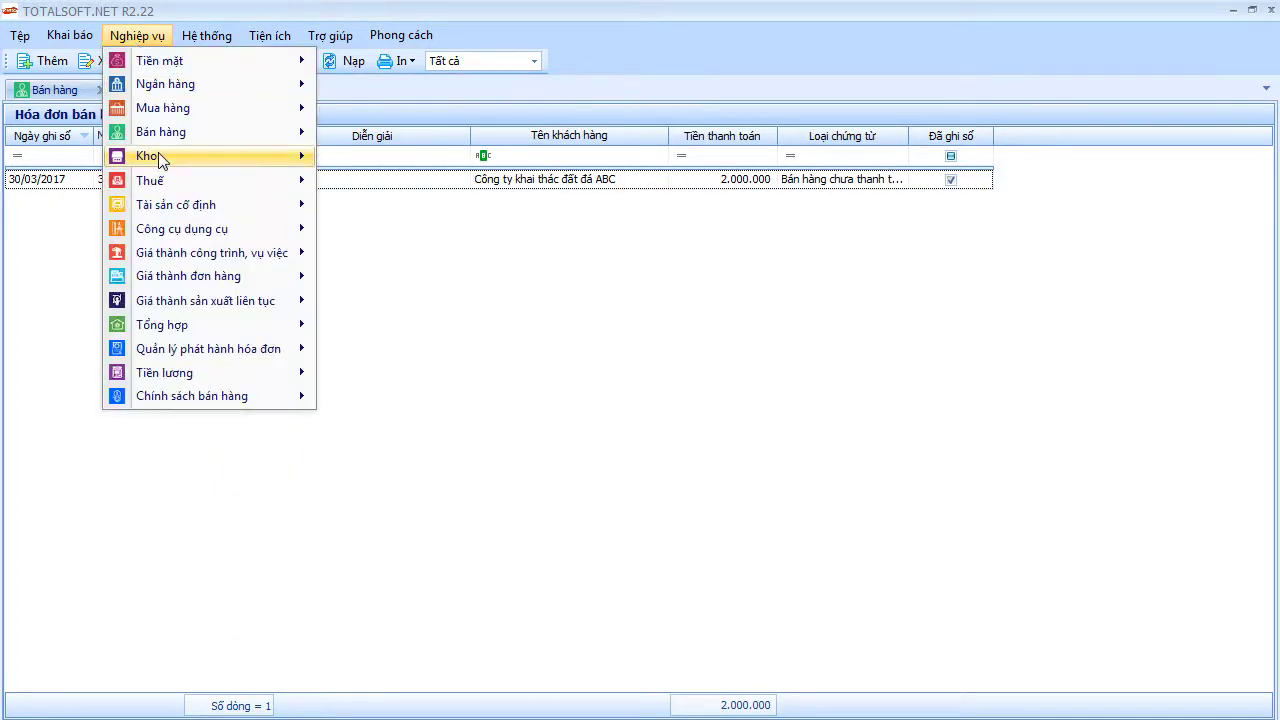
mouse_move(274, 158)
left_click(388, 264)
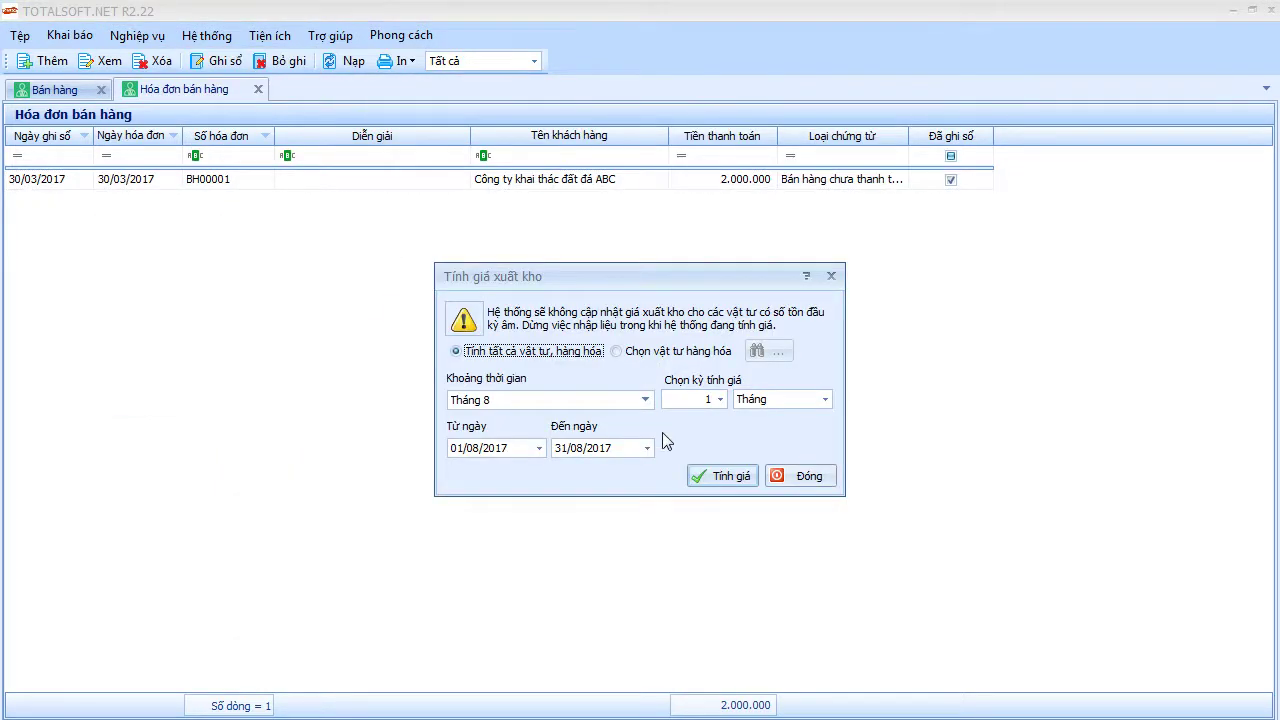
left_click(645, 399)
left_click_drag(645, 450, 580, 486)
left_click(508, 436)
left_click(680, 399)
left_click(728, 477)
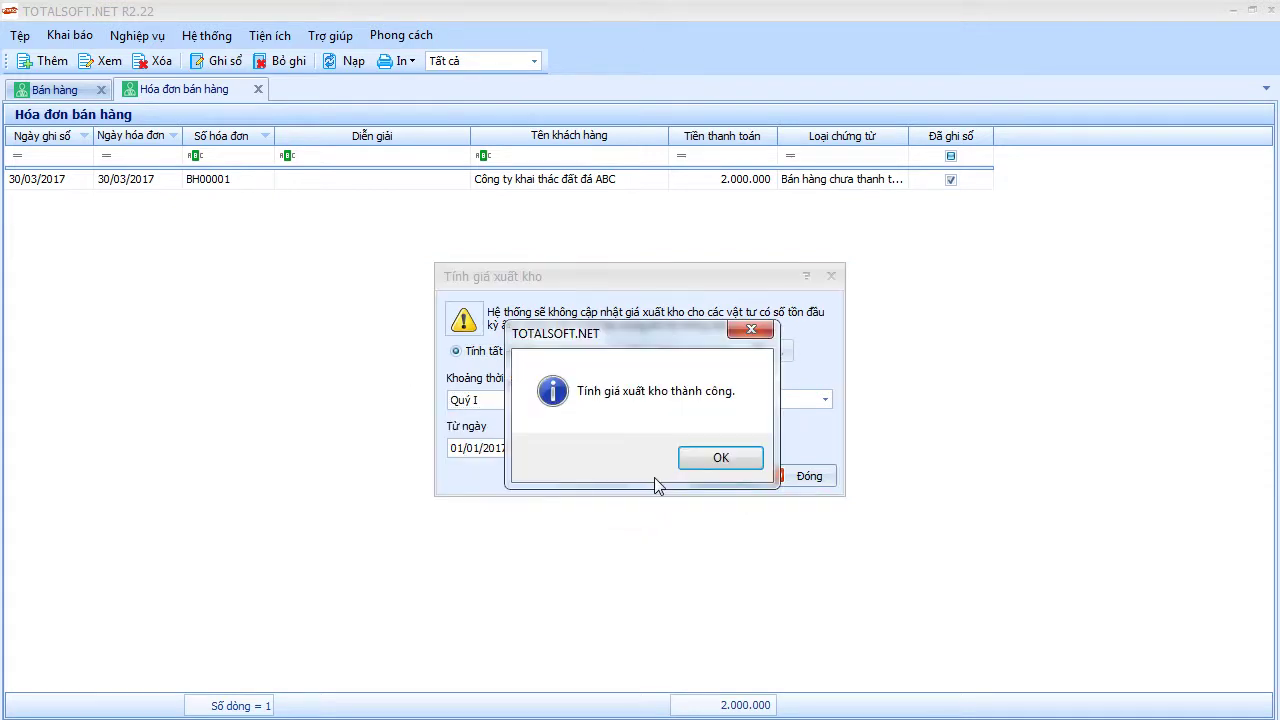
left_click(718, 459)
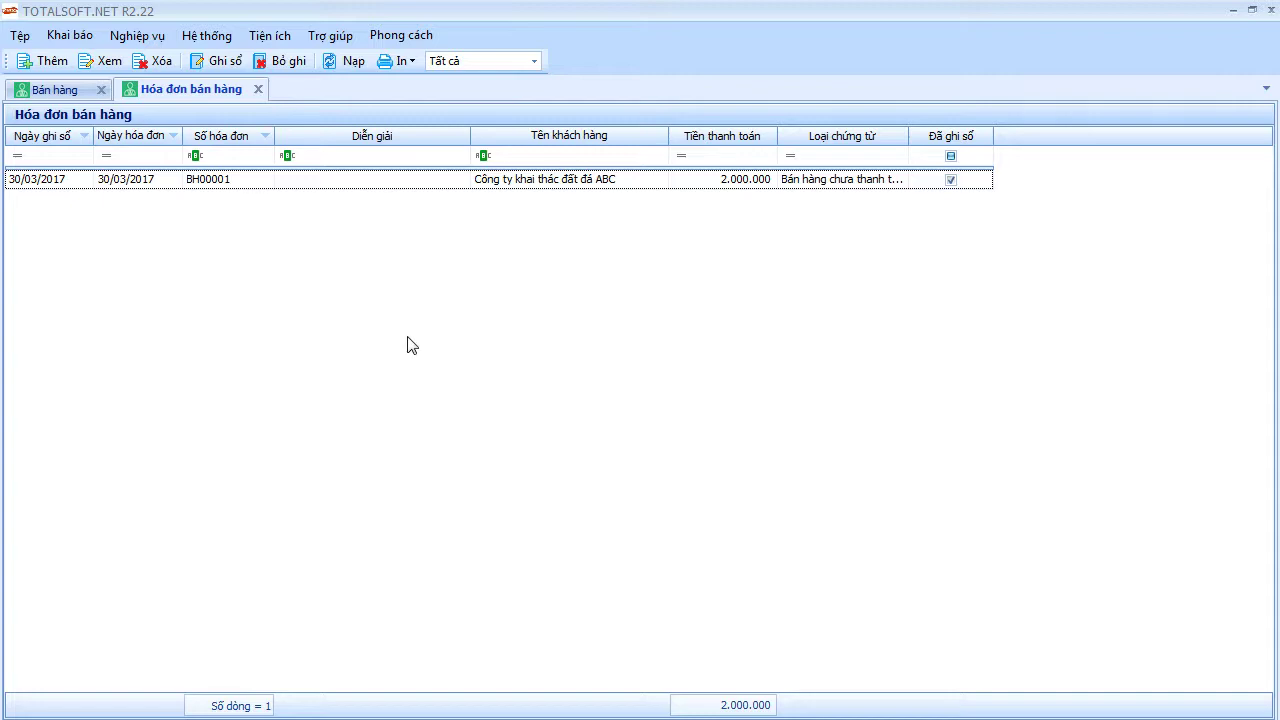
Close the sales invoice list and the sales module.
left_click(258, 89)
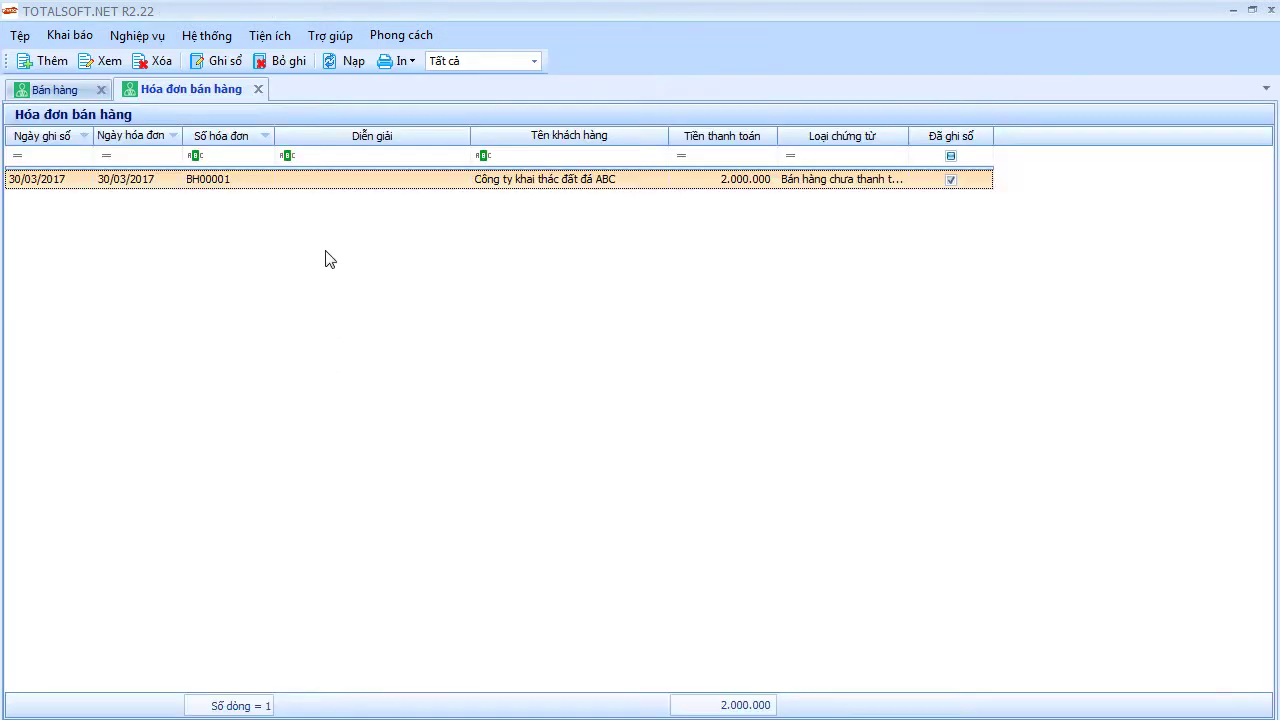
left_click(257, 89)
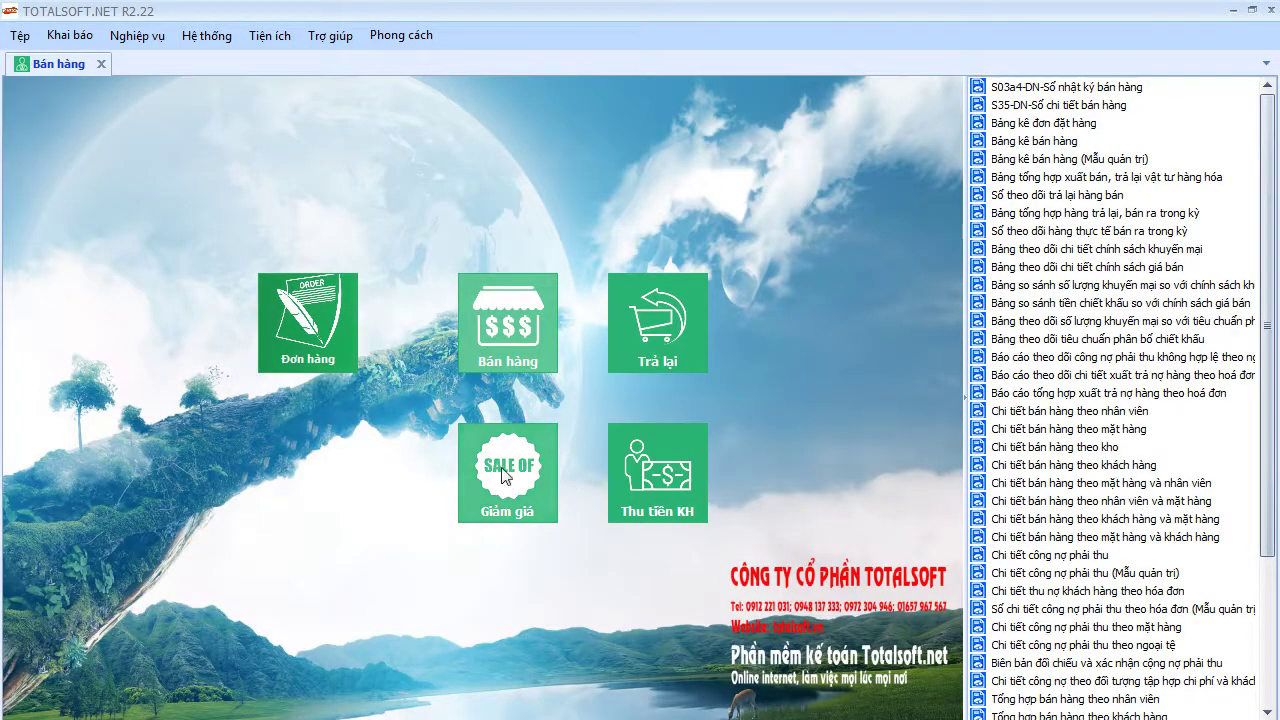
left_click(101, 63)
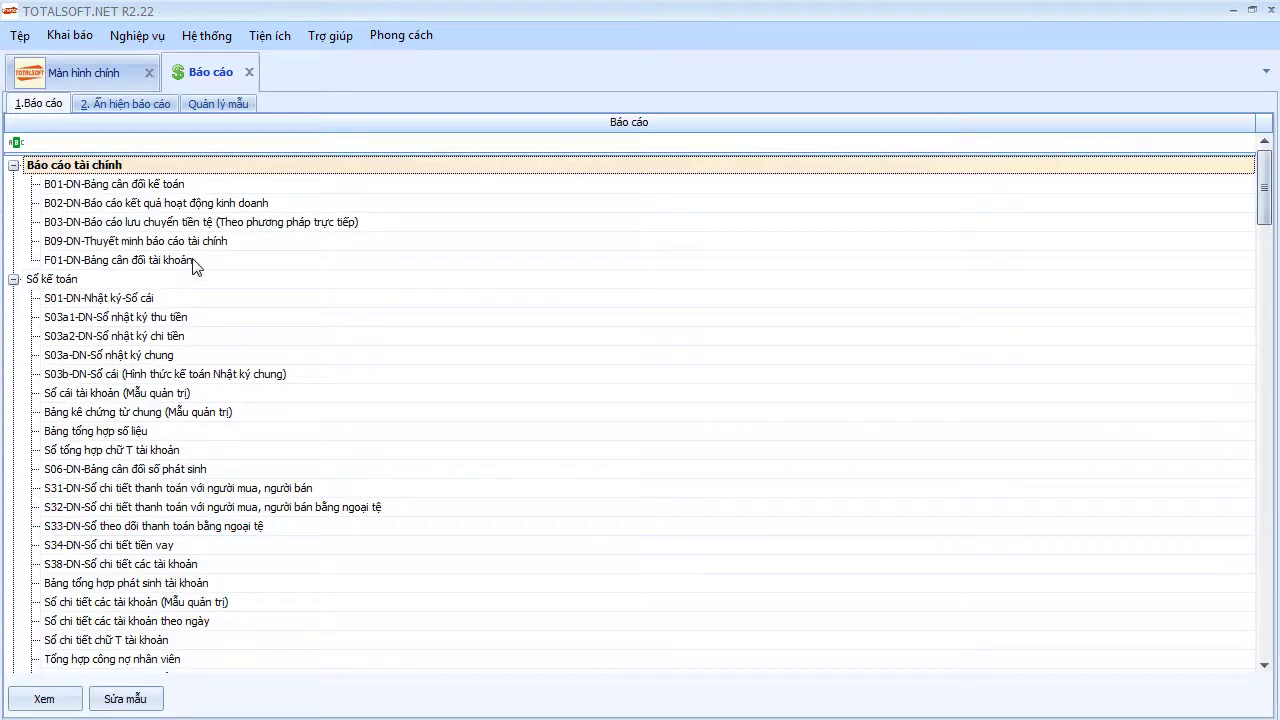
Run the F01-DN account trial balance for Quý I, examine the finished goods and cost-of-goods accounts, and close the report.
double_click(193, 262)
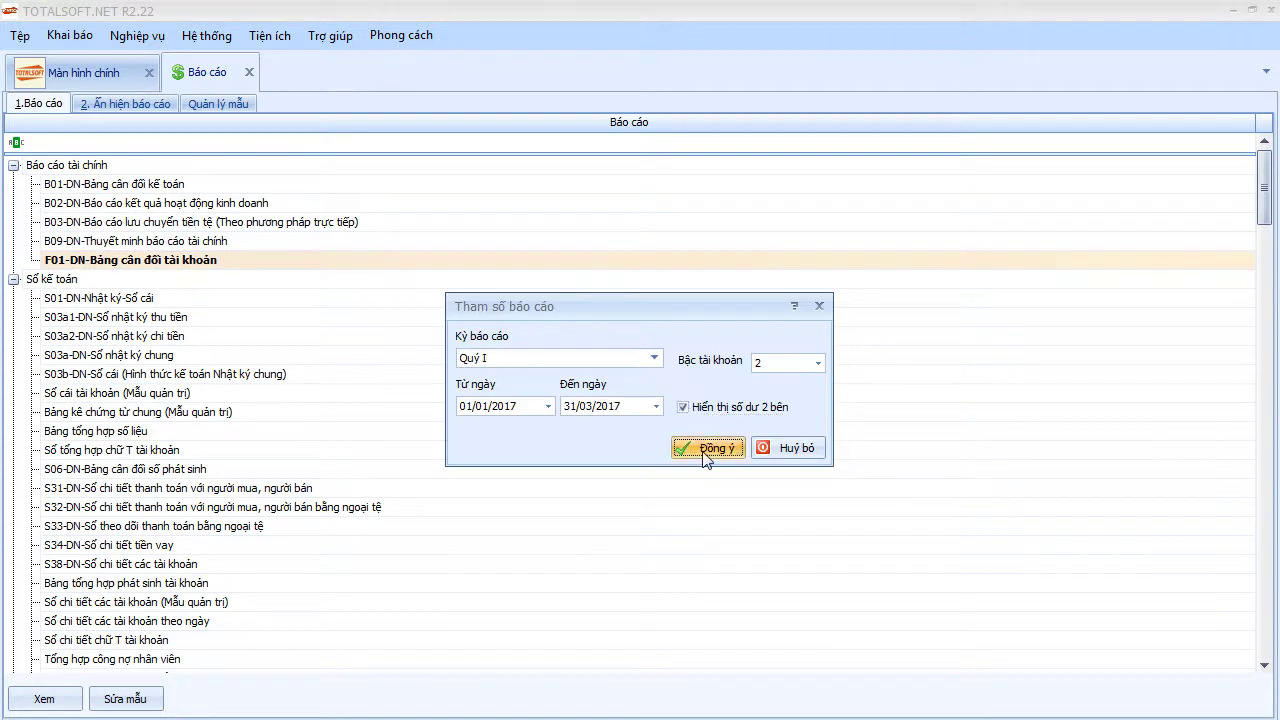
left_click(706, 449)
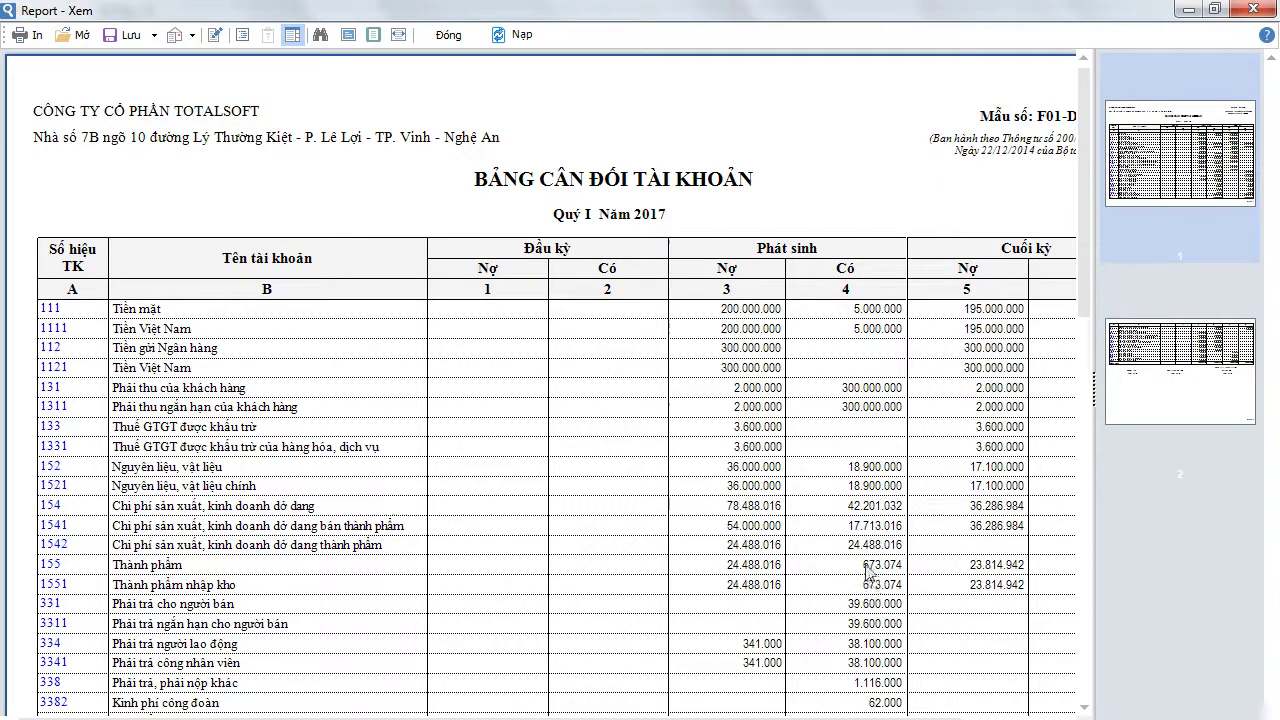
scroll(870, 590, "down", 5)
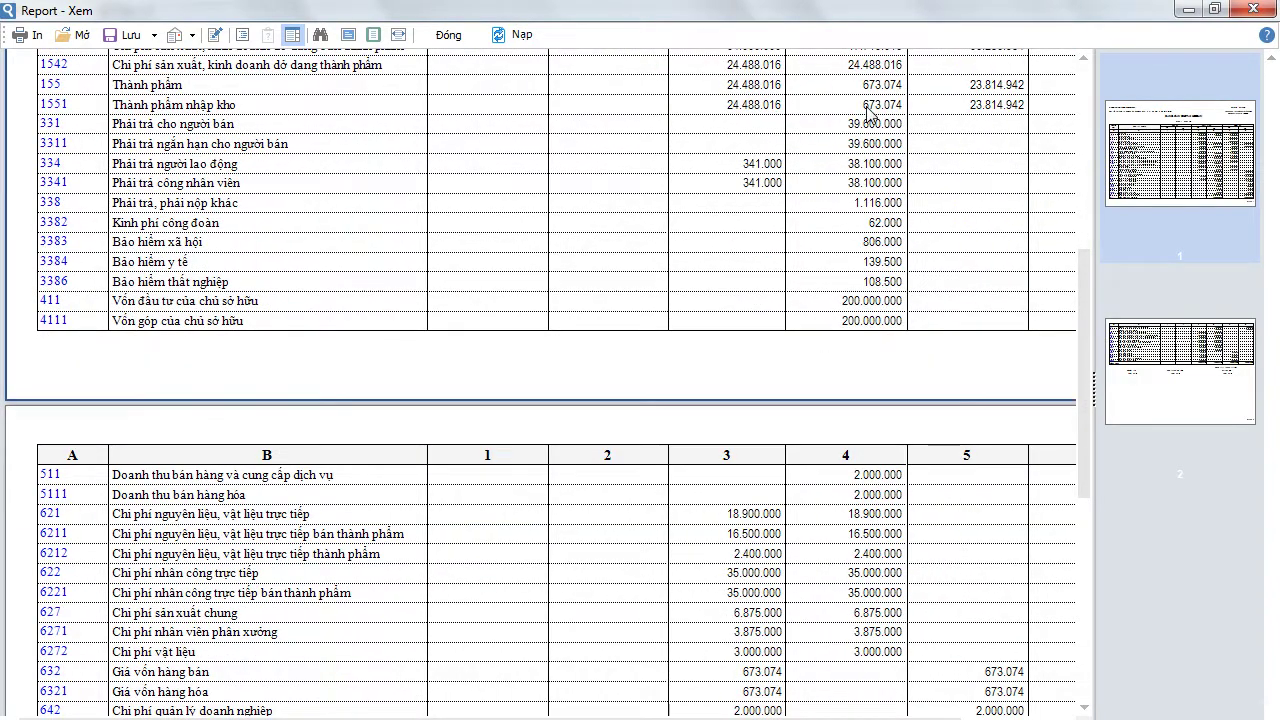
scroll(815, 325, "down", 3)
scroll(815, 325, "down", 2)
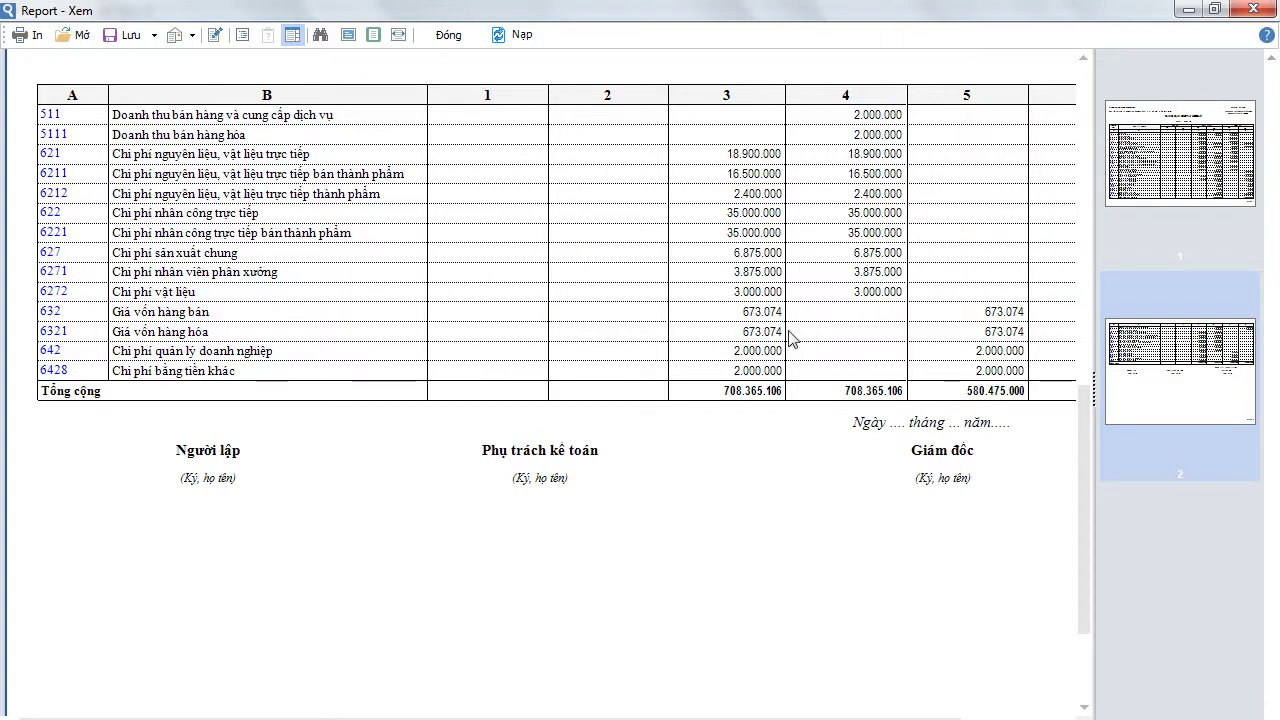
scroll(792, 338, "up", 3)
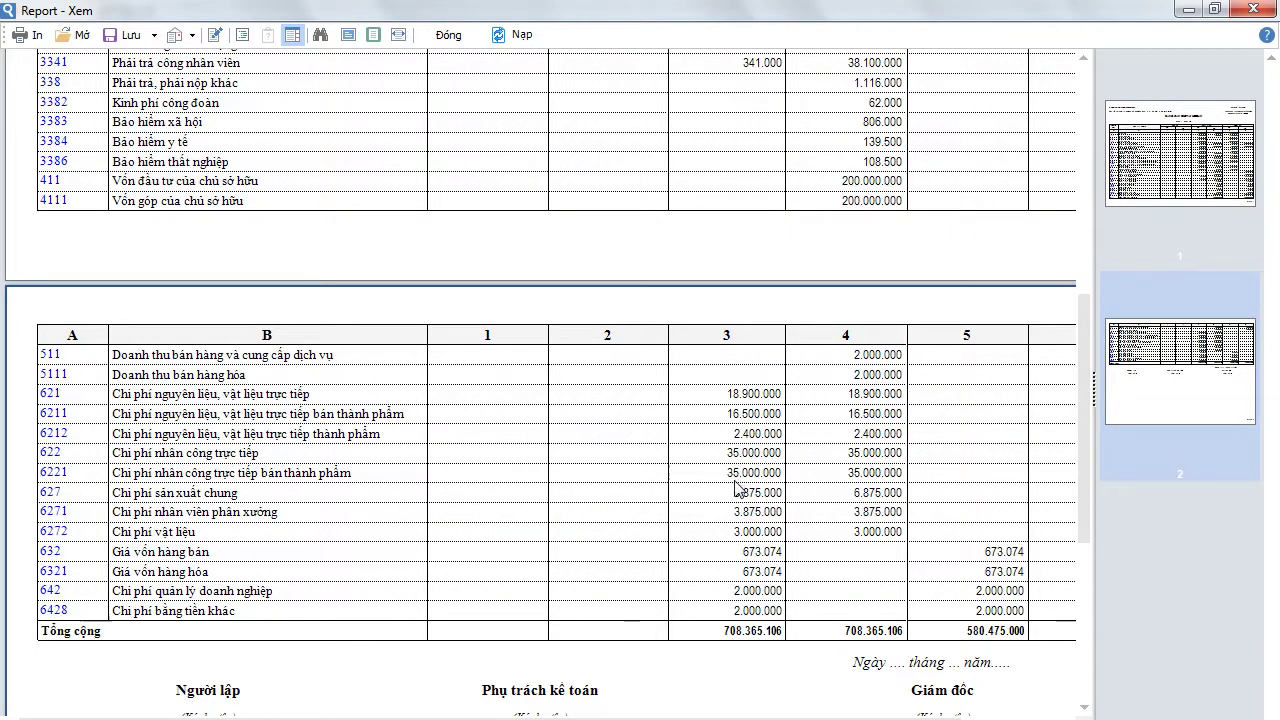
left_click(446, 35)
Create a profit and loss transfer voucher with posting date and document date 31/03/2017.
left_click(145, 38)
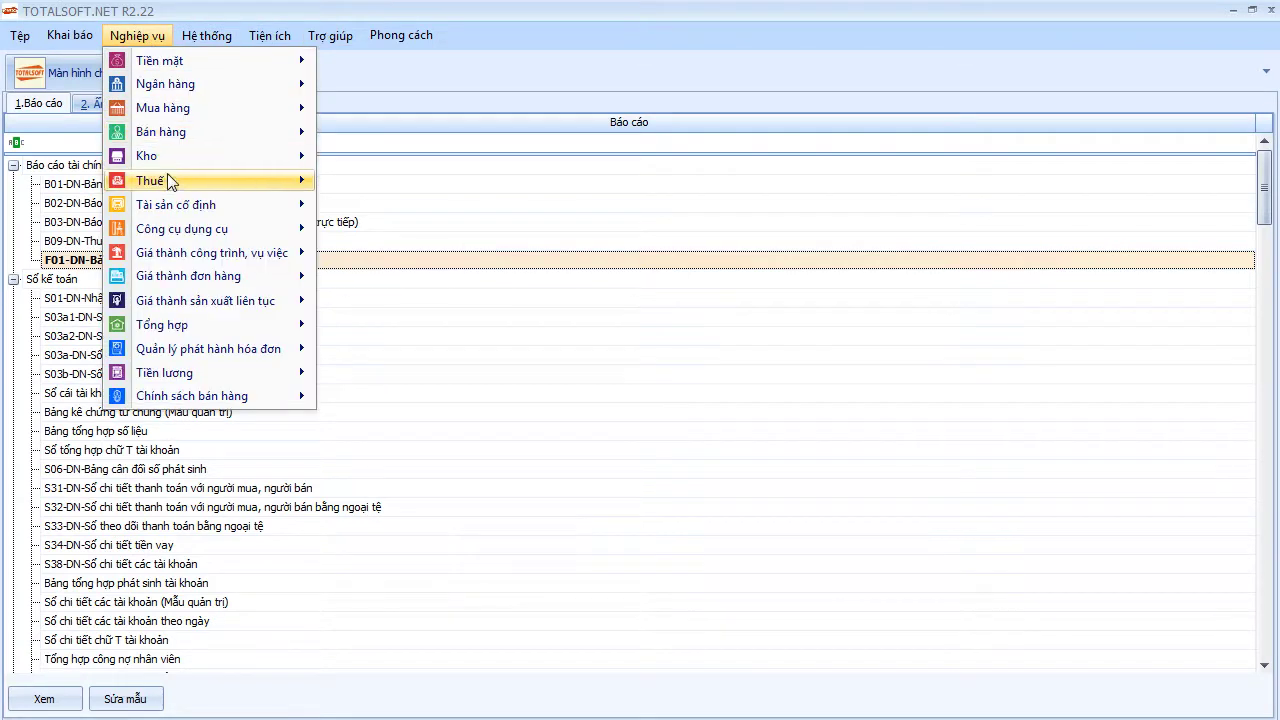
mouse_move(300, 324)
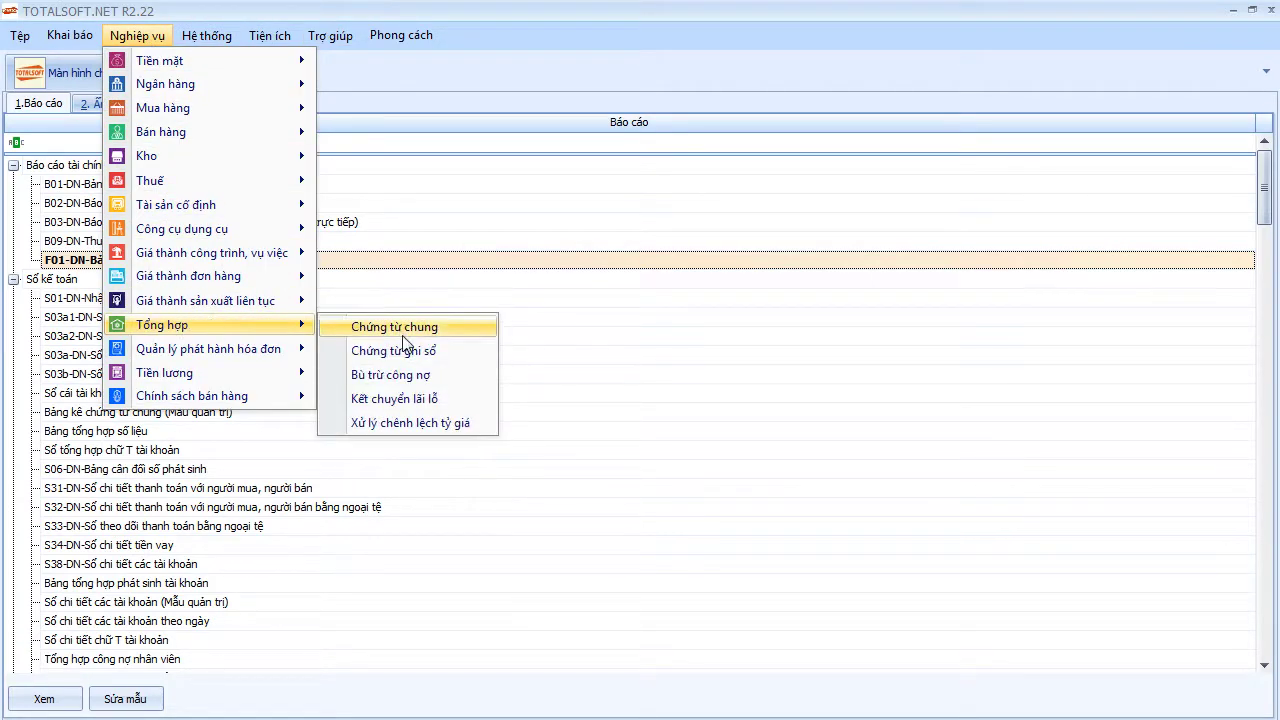
left_click(404, 401)
right_click(377, 277)
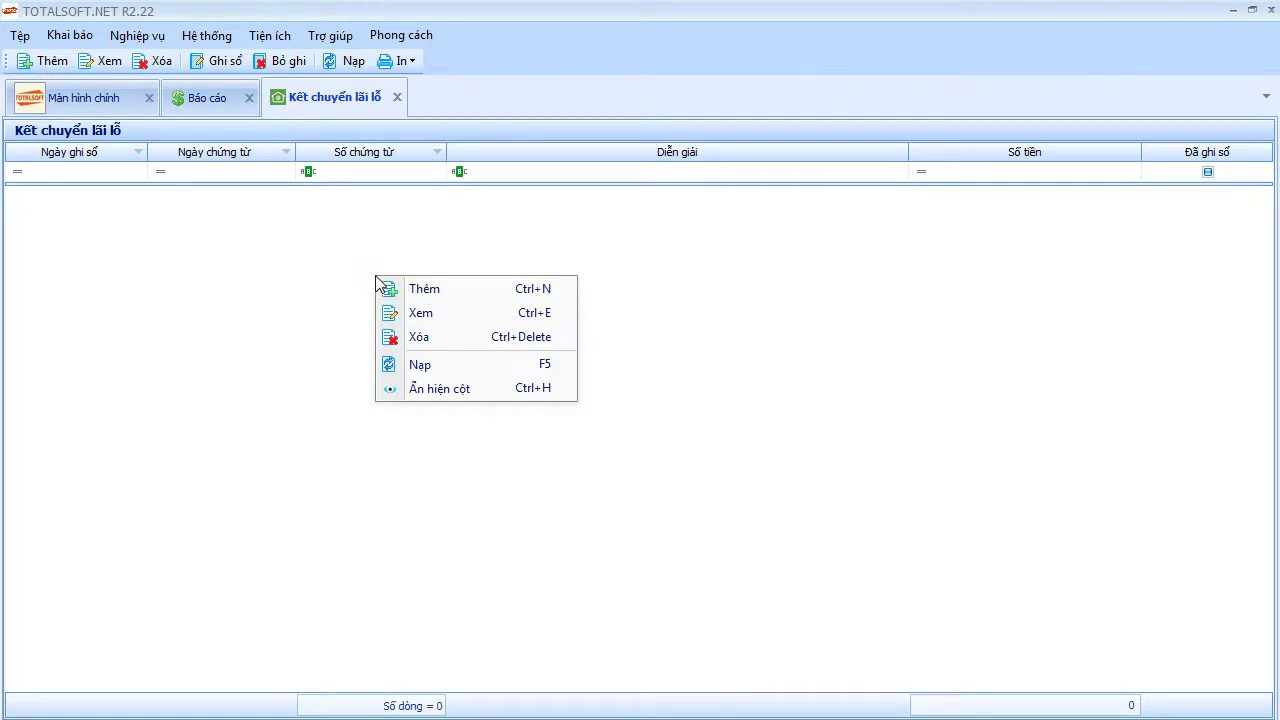
left_click(424, 290)
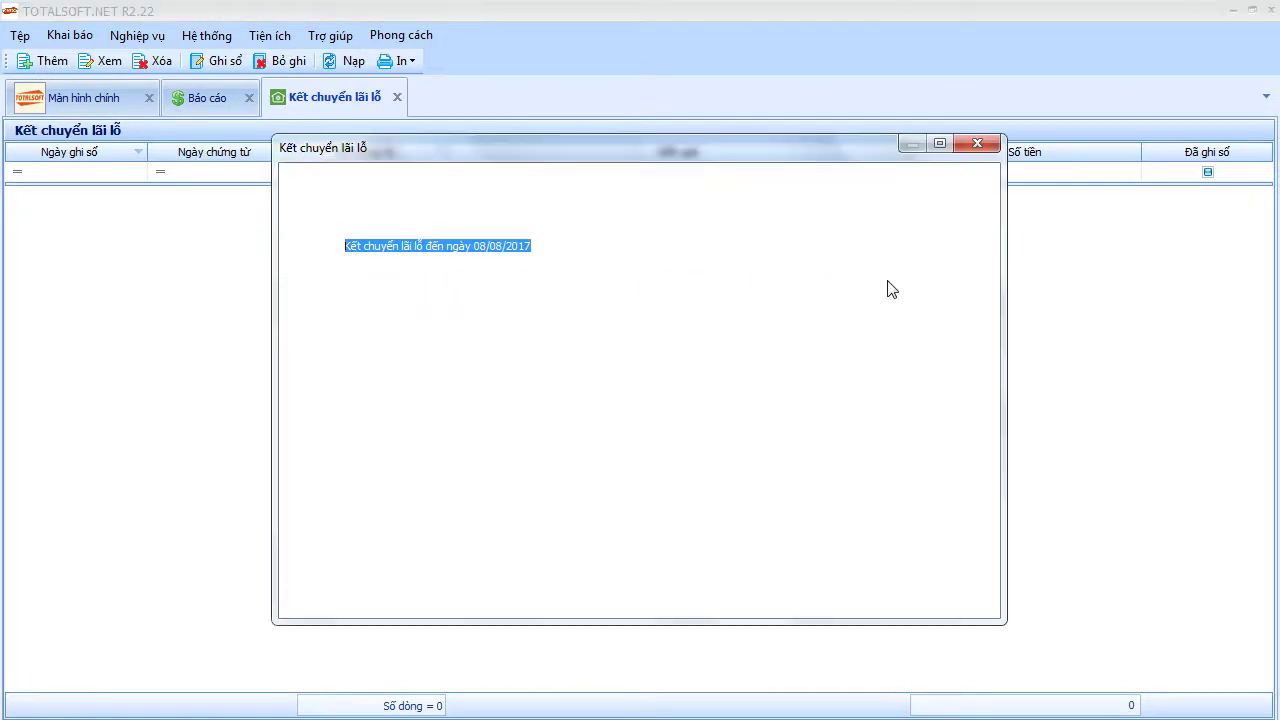
type("3103")
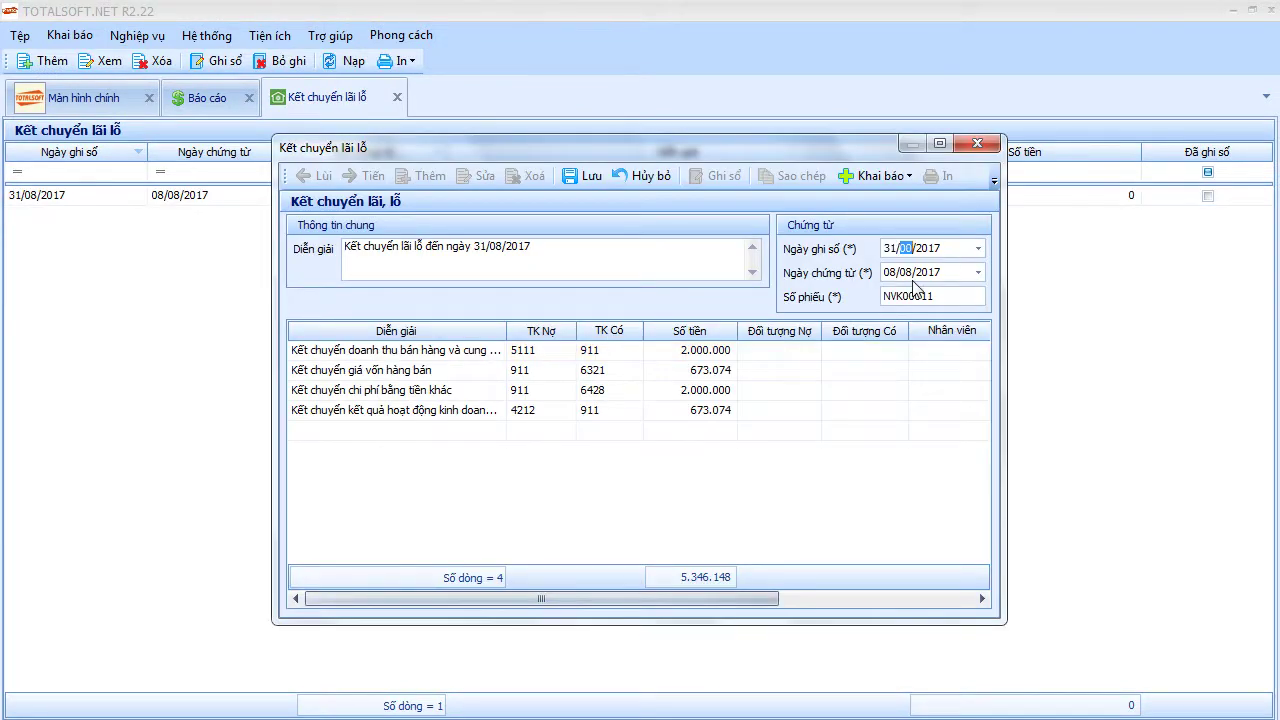
key("Tab")
type("3103")
key("Tab")
key("Tab")
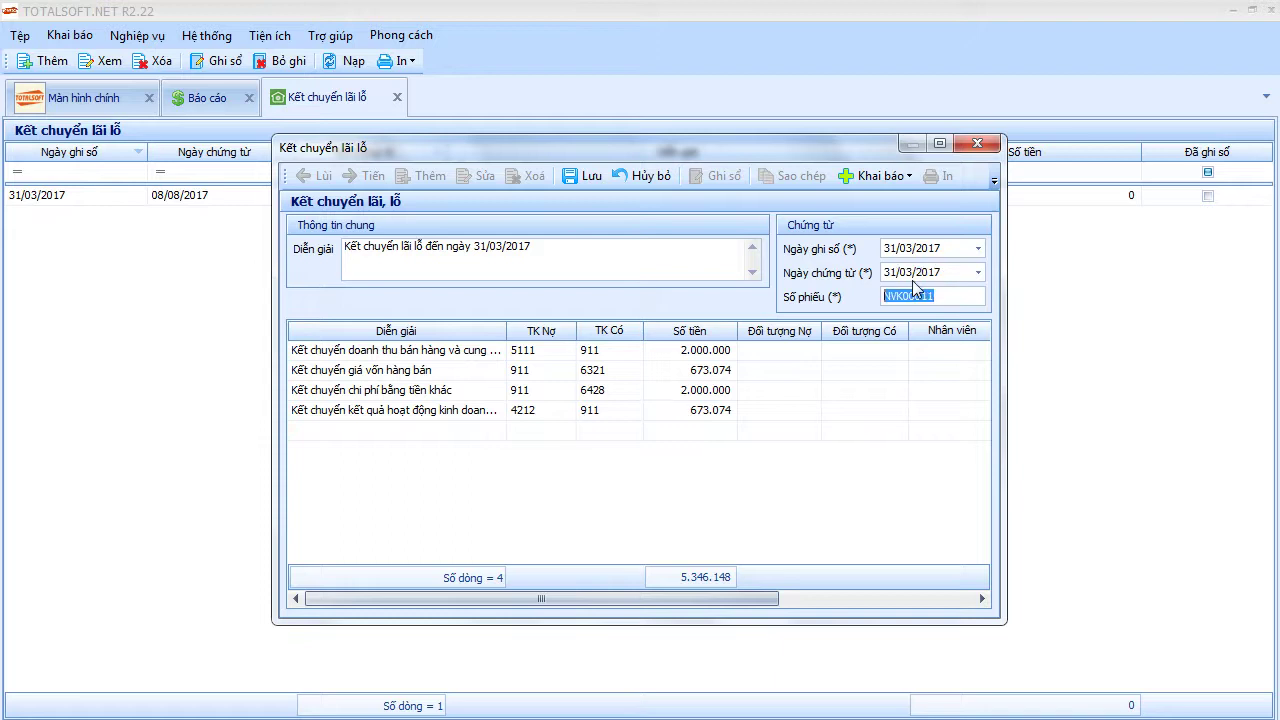
Check the cost-of-goods and business-result transfer lines, discard the voucher without saving and close the profit and loss transfer list.
left_click(698, 372)
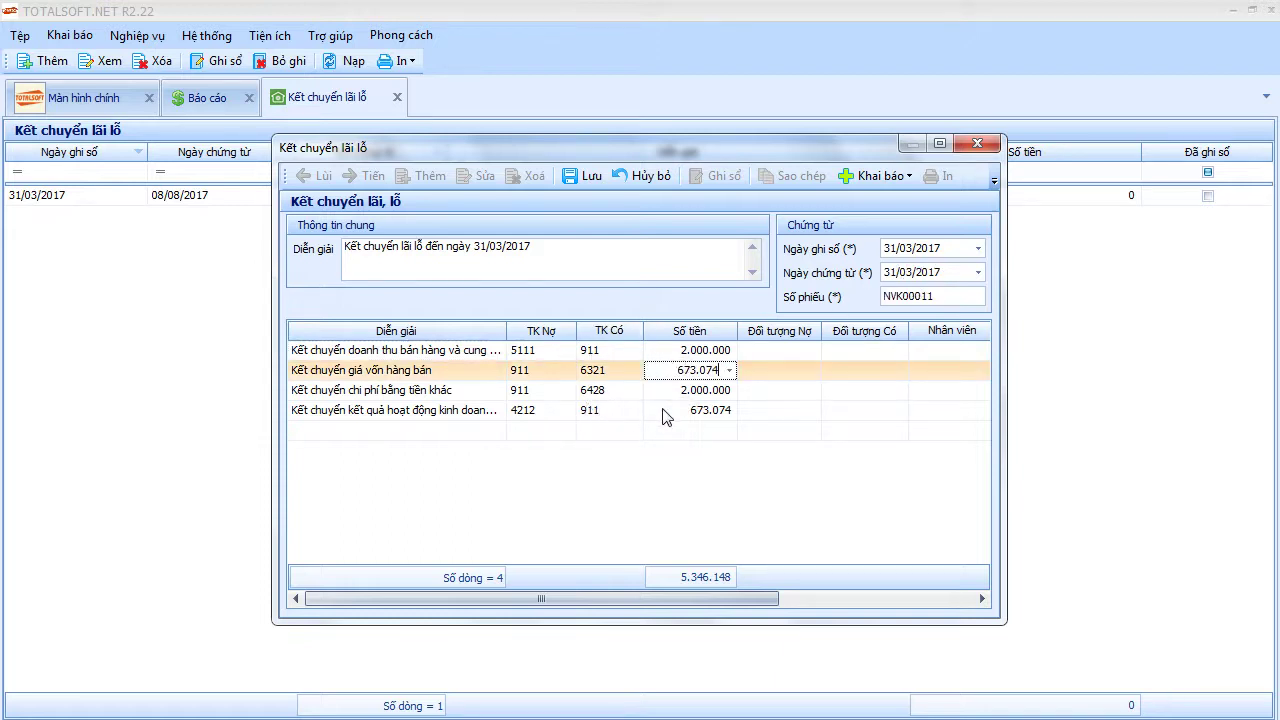
left_click(406, 412)
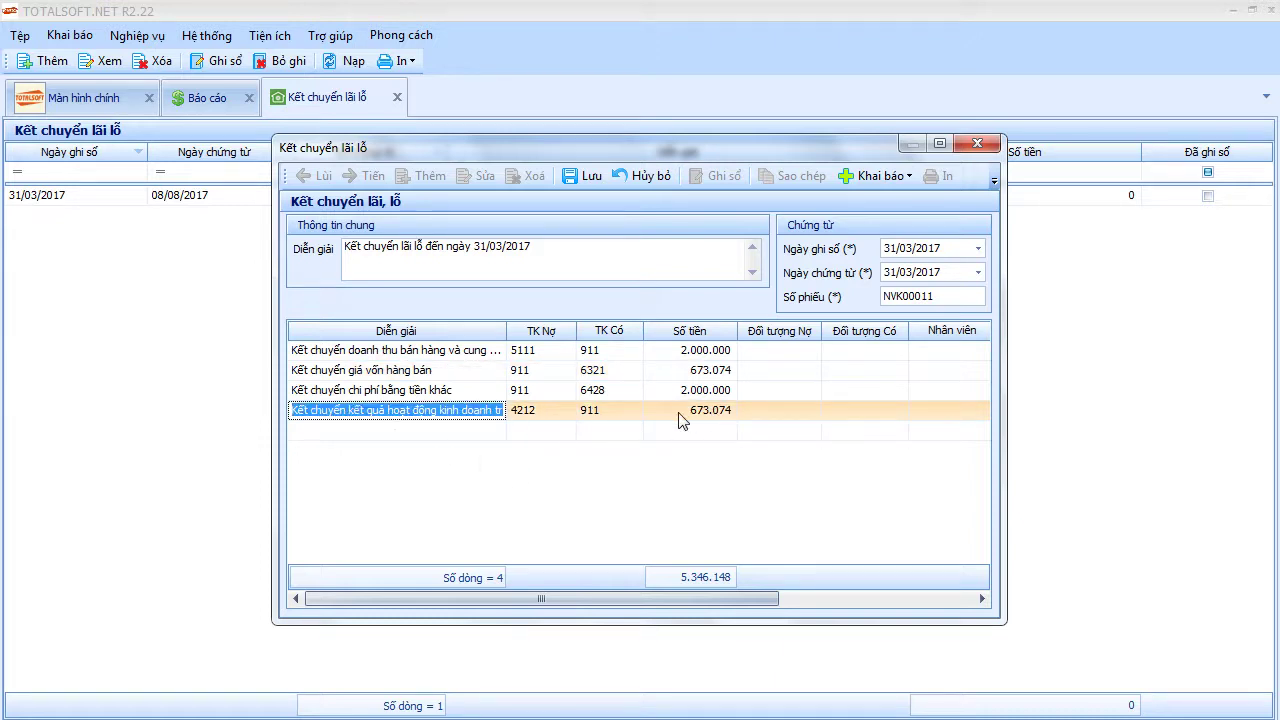
left_click(679, 412)
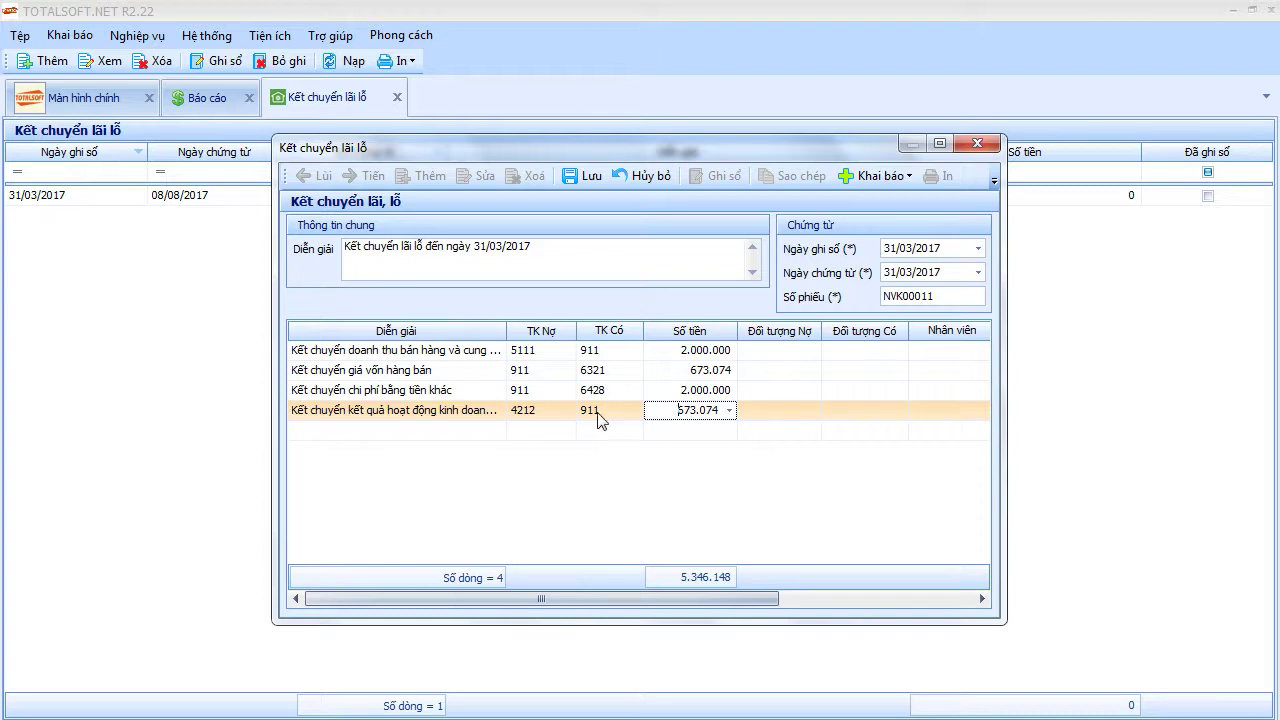
left_click(552, 412)
left_click(552, 412)
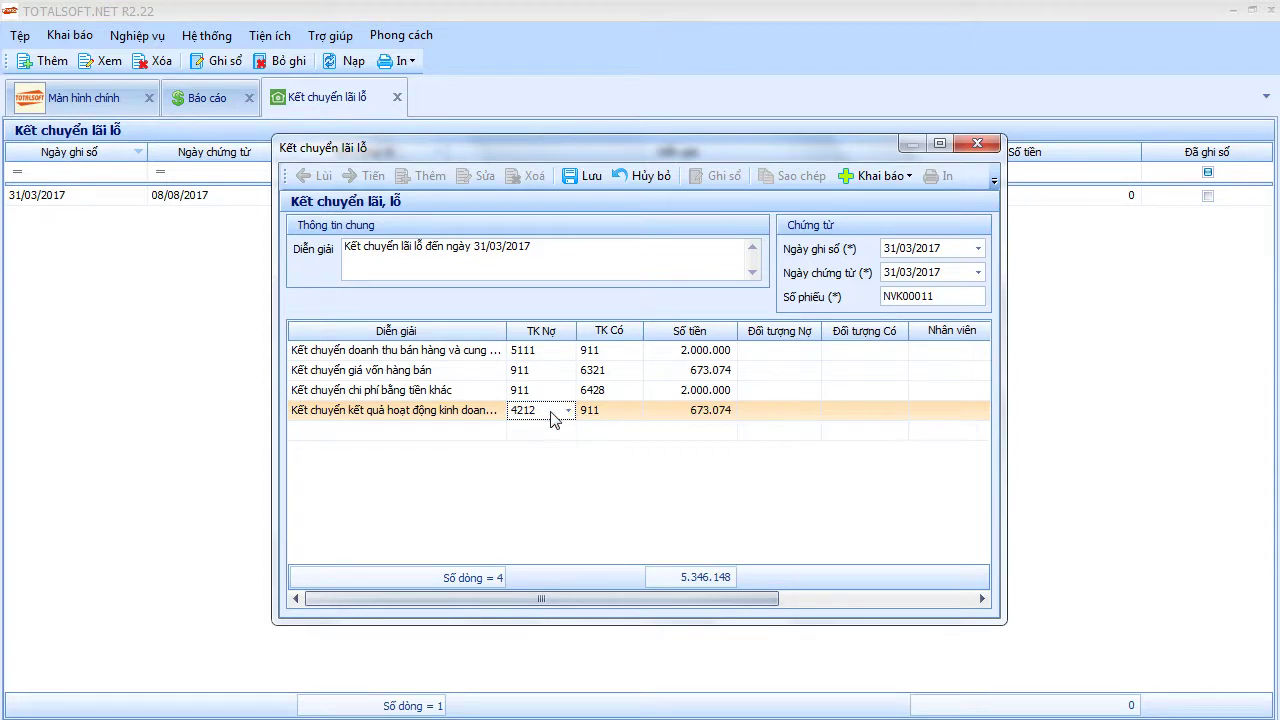
left_click(700, 412)
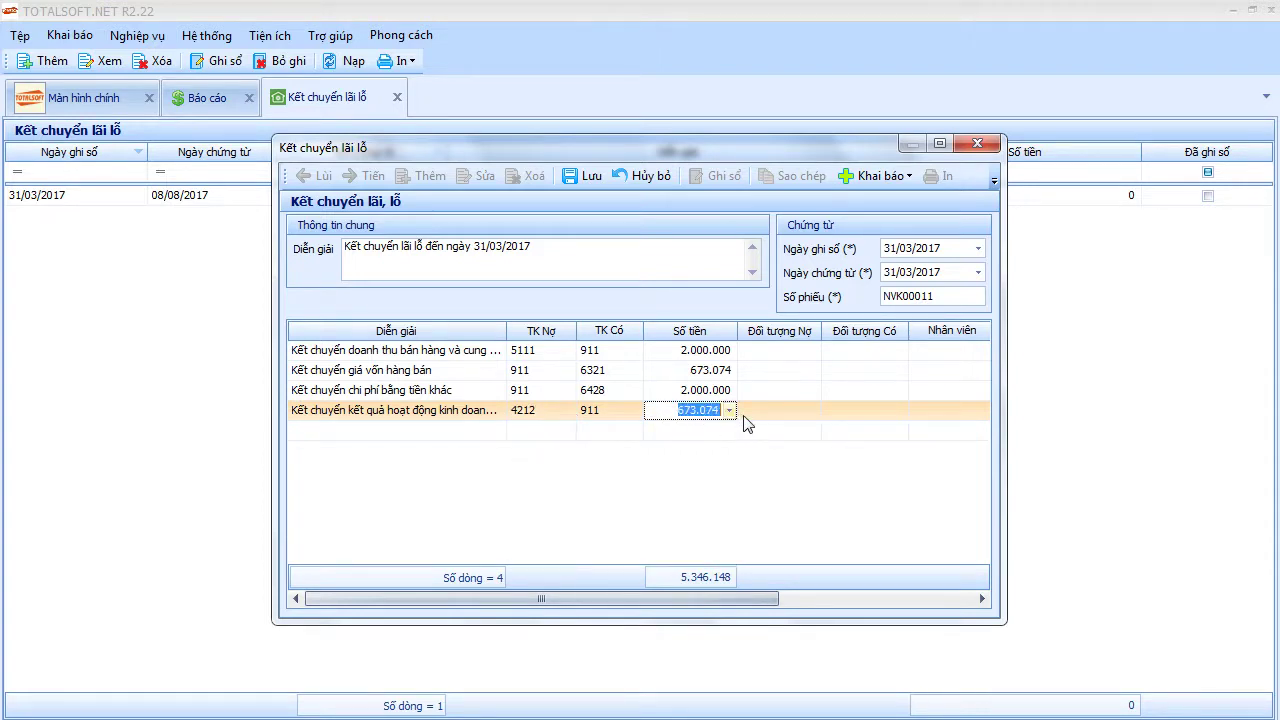
left_click(974, 147)
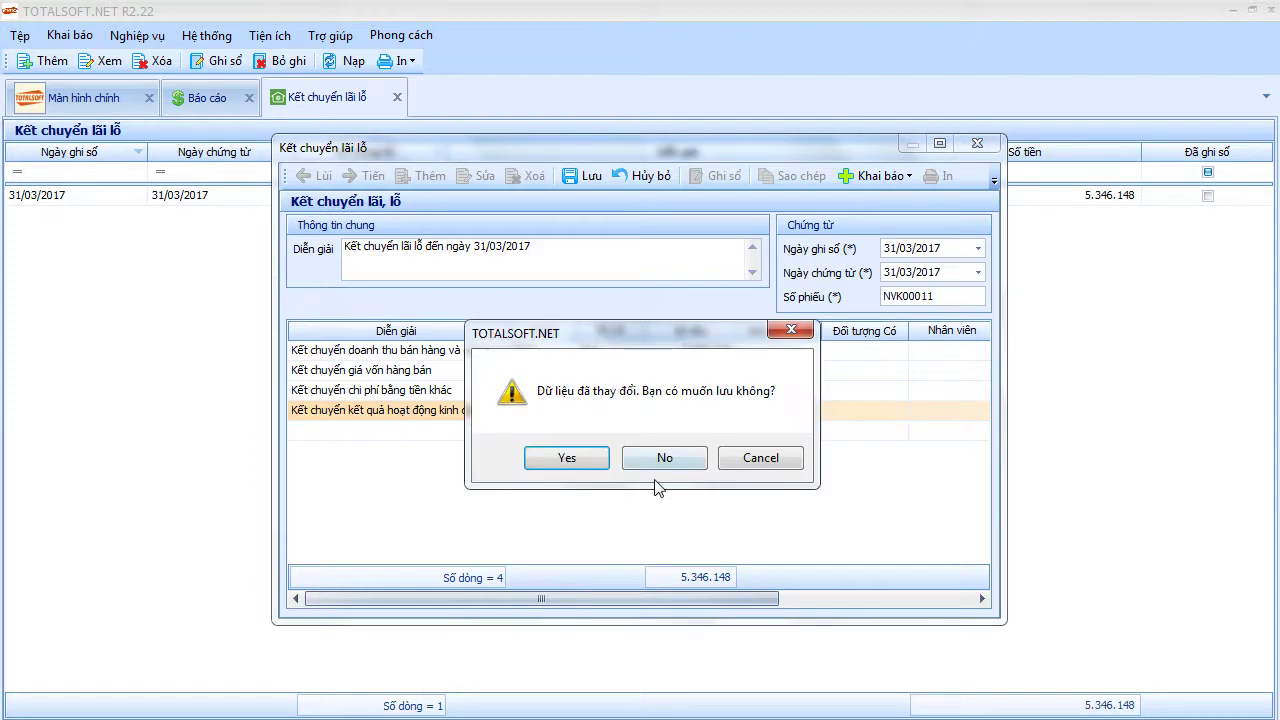
left_click(662, 458)
left_click(397, 97)
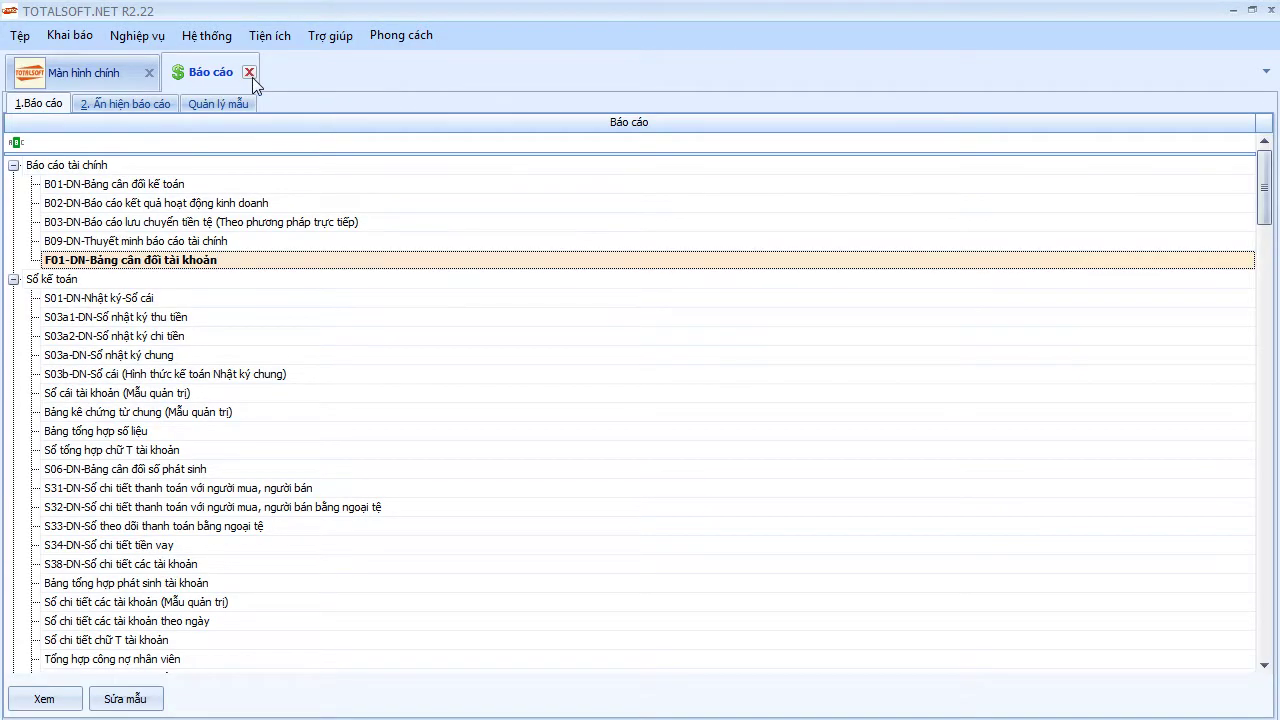
Open the report parameters of the B01-DN balance sheet, cancel them and close the report list.
double_click(153, 186)
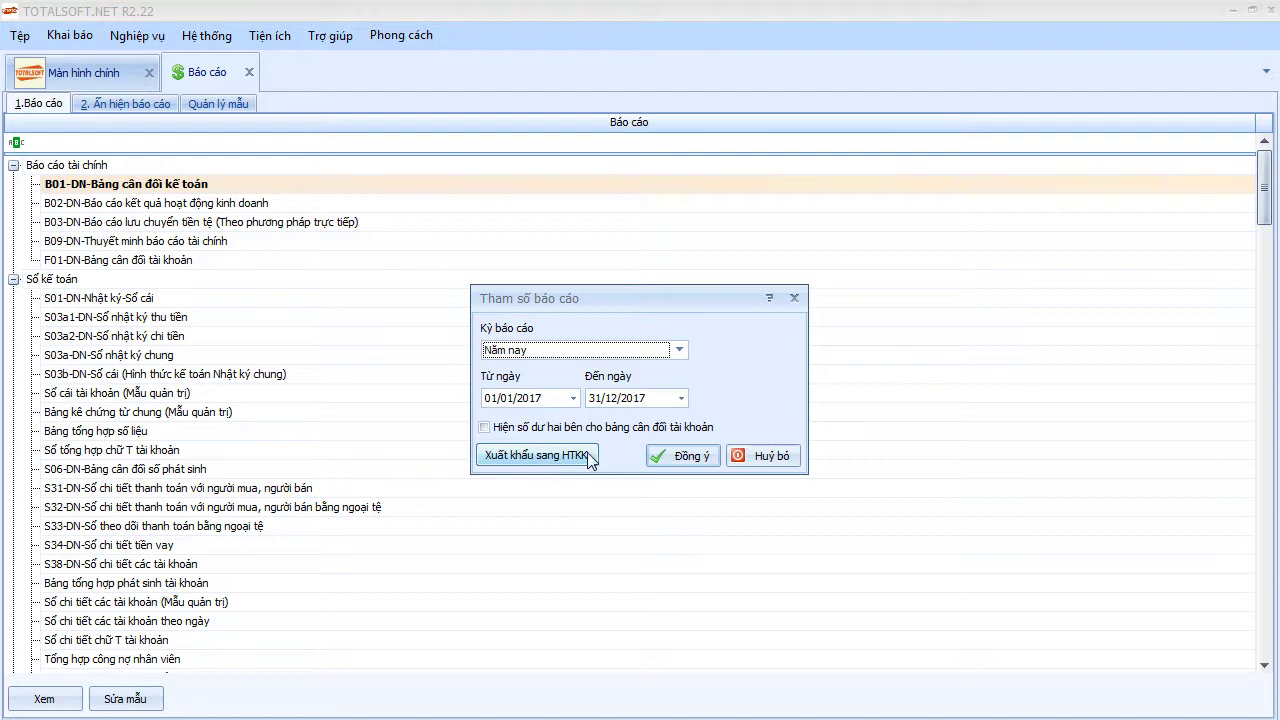
left_click(742, 457)
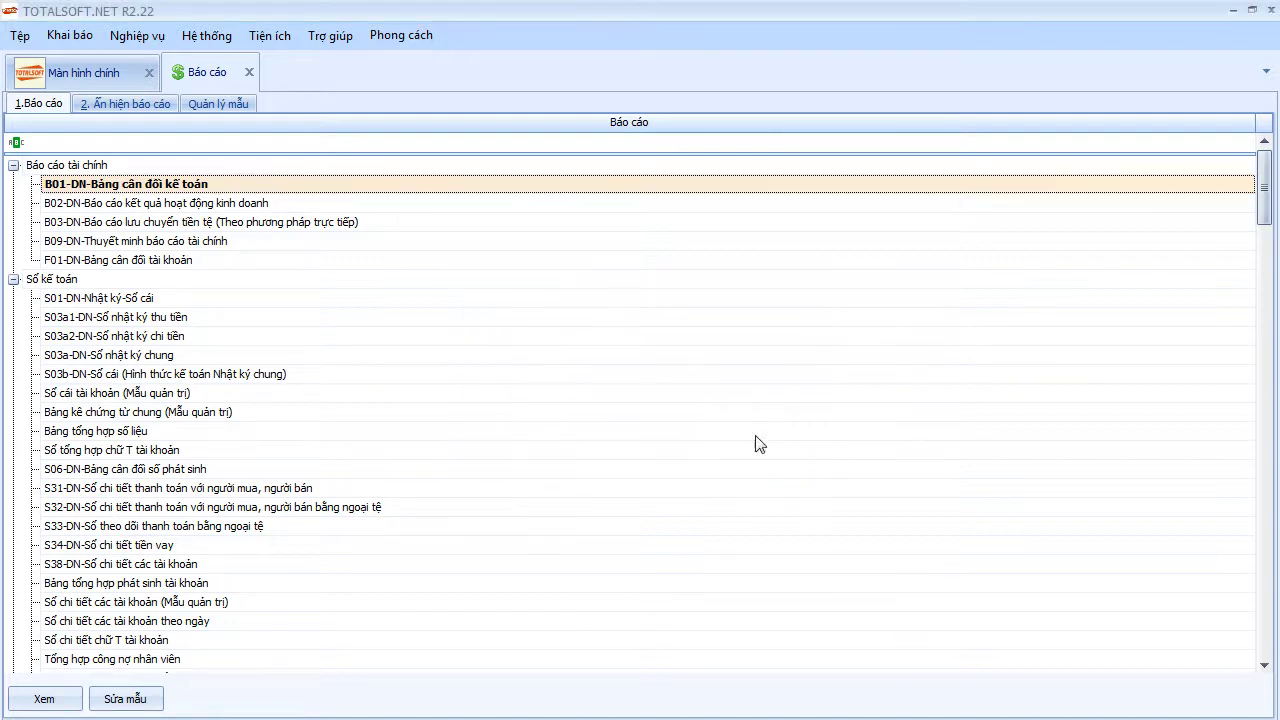
left_click(249, 73)
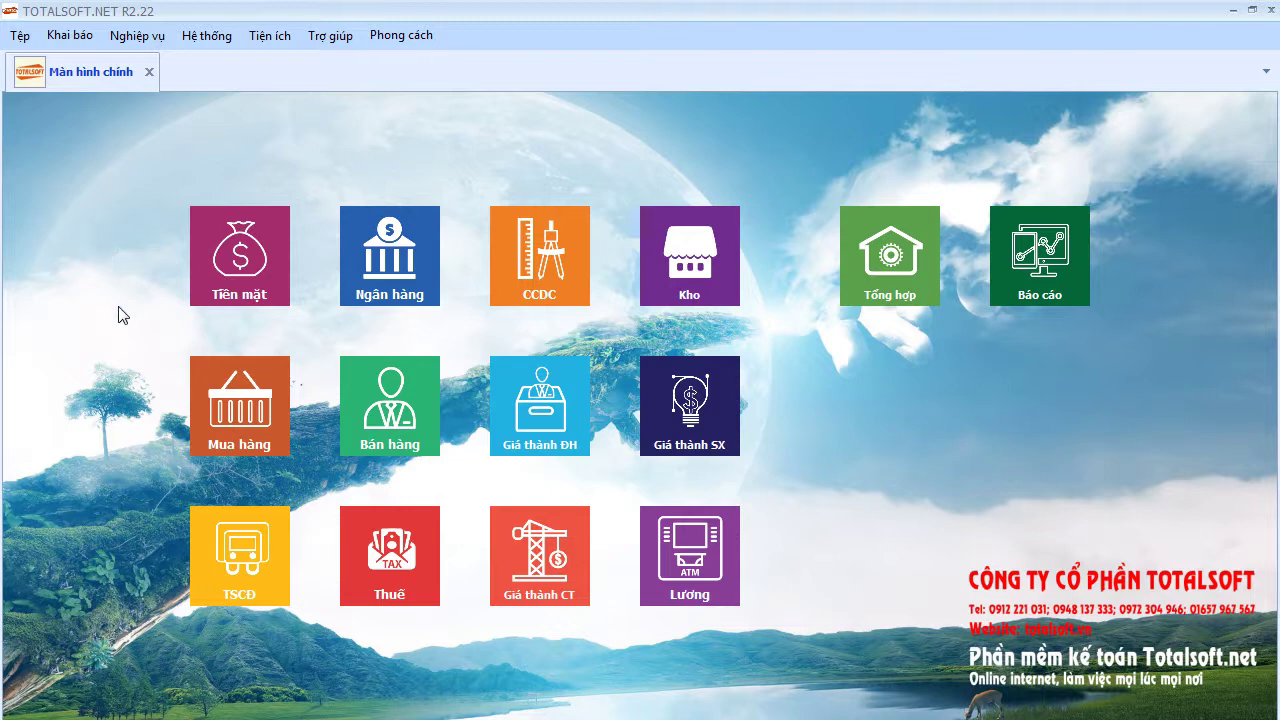
Run the production cost analysis by cost object for Quý I on account 154 and examine its costs, quantities and unit costs.
left_click(690, 400)
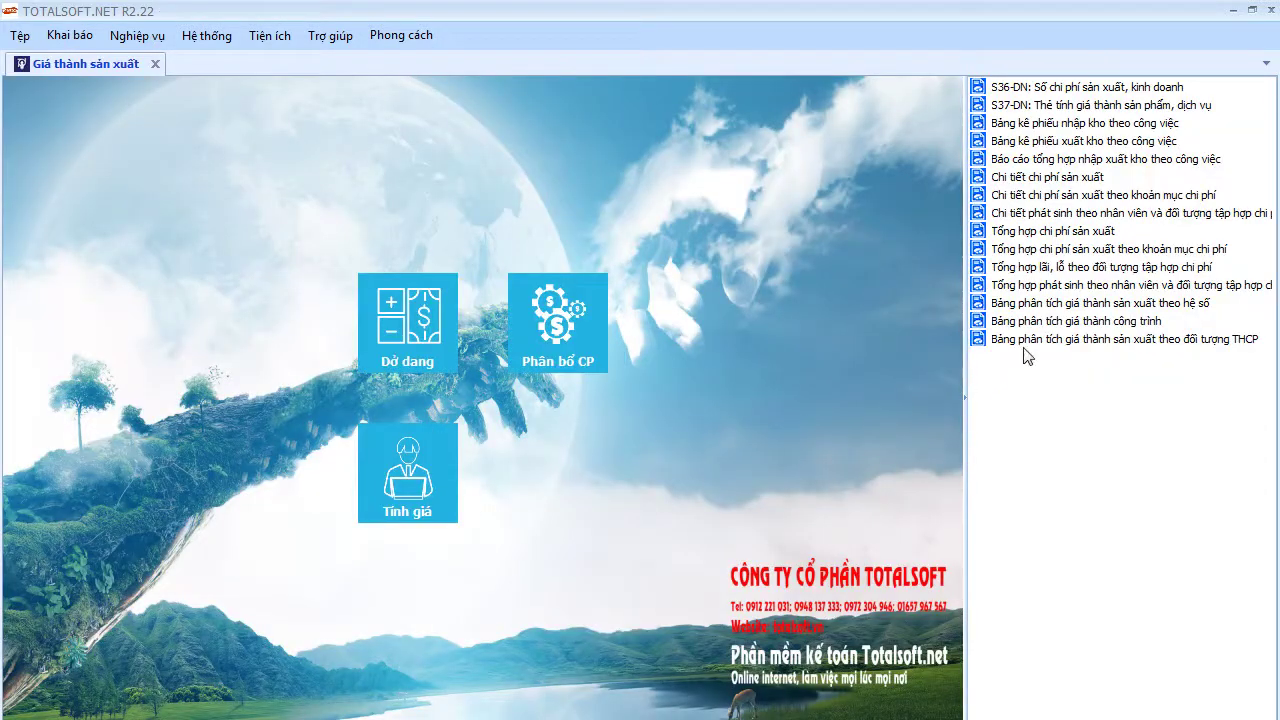
left_click(1028, 345)
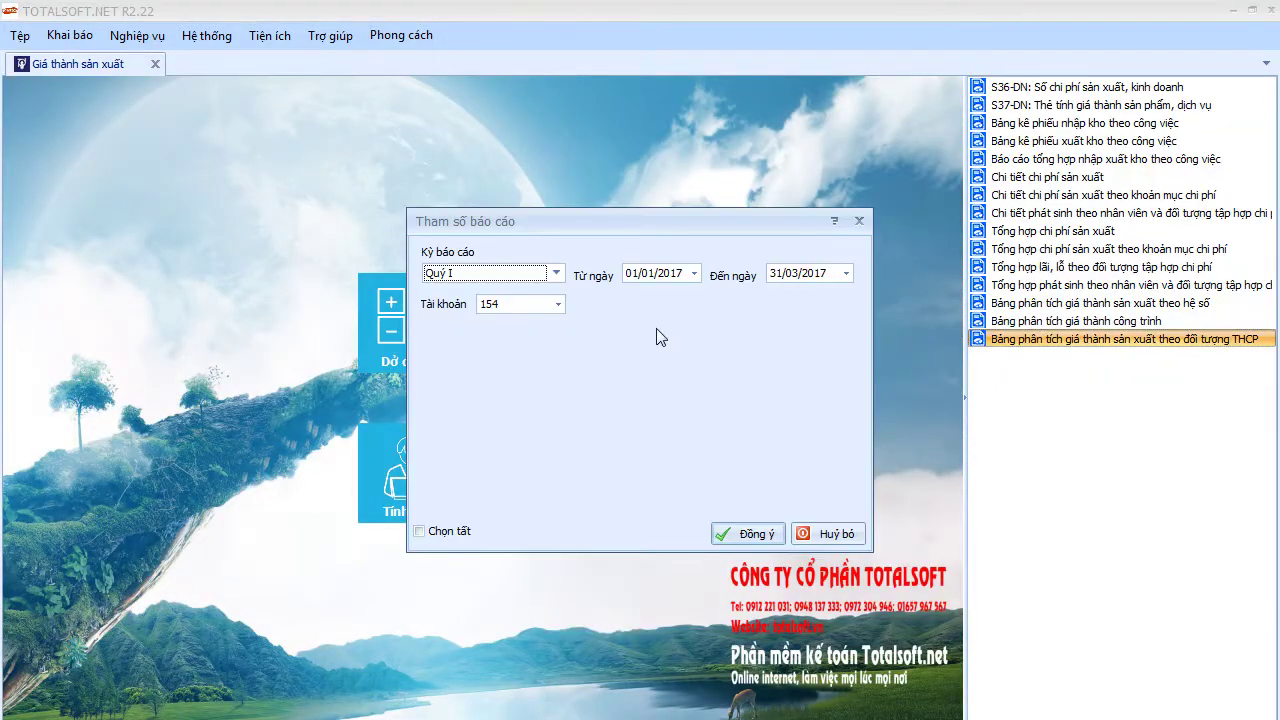
left_click(748, 532)
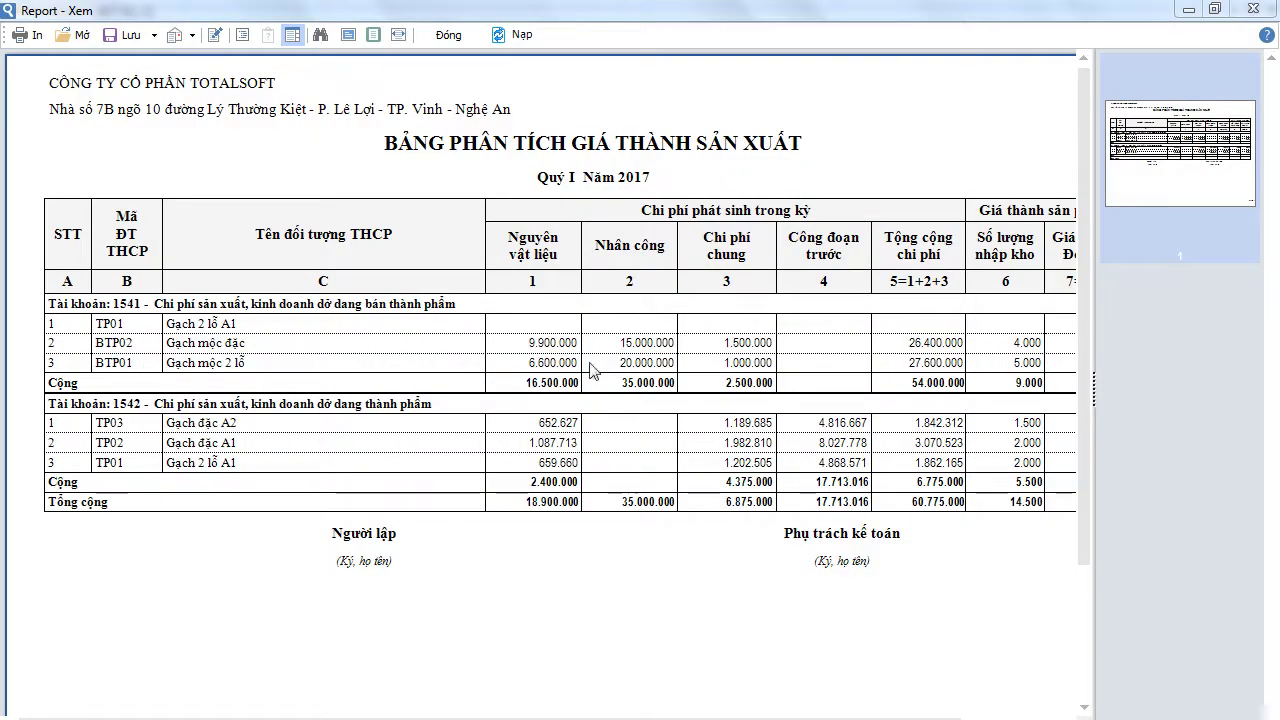
mouse_move(560, 718)
left_mouse_down()
mouse_move(665, 718)
mouse_move(560, 718)
left_mouse_up()
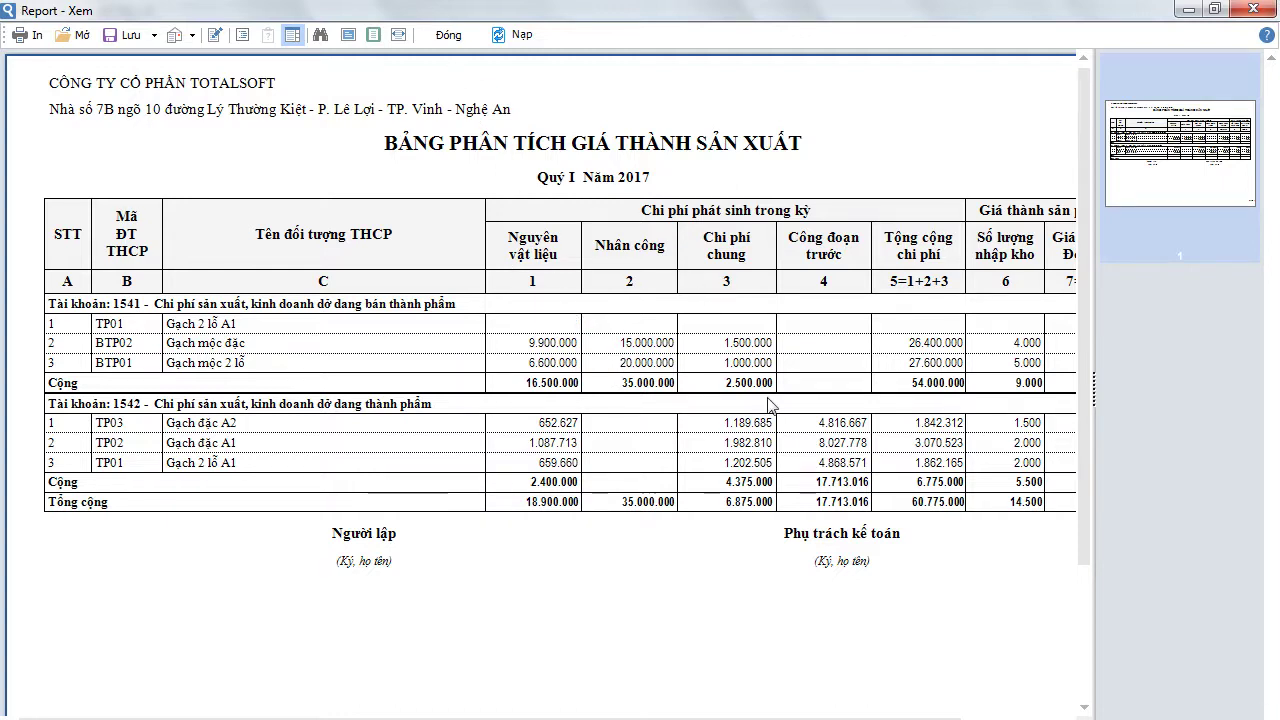
left_click_drag(490, 713, 590, 713)
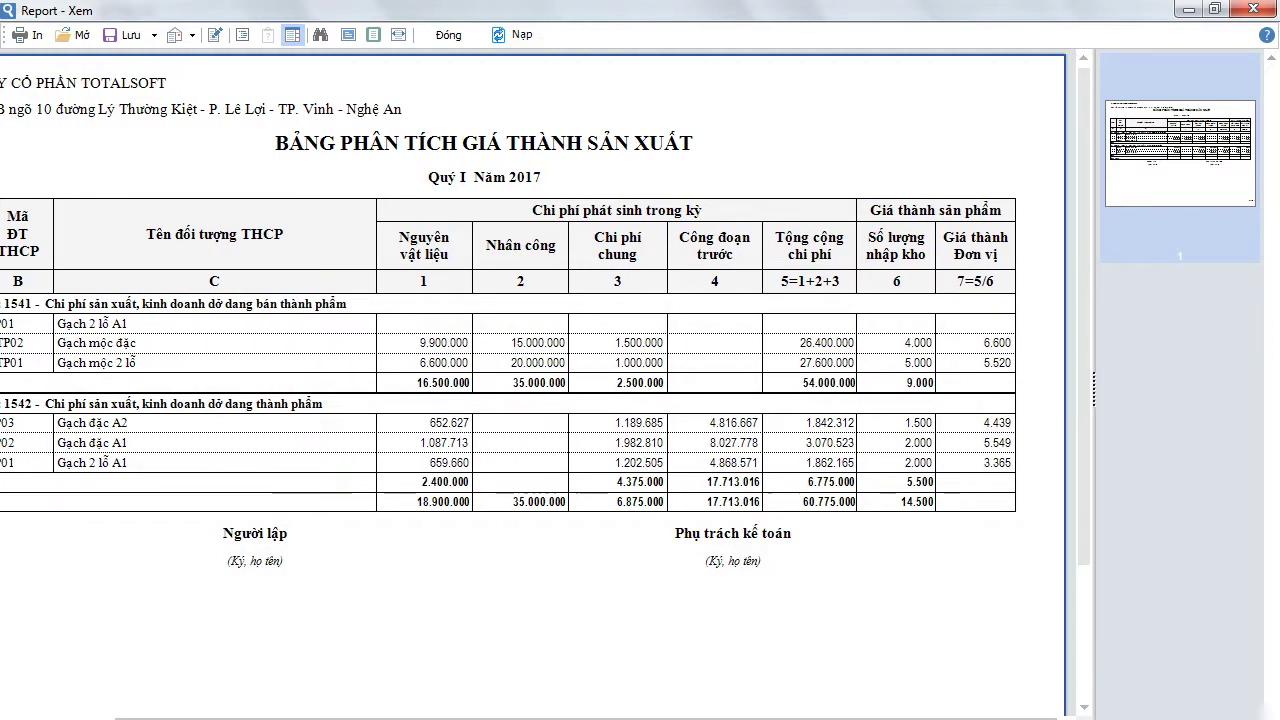
scroll(583, 680, "left", 2)
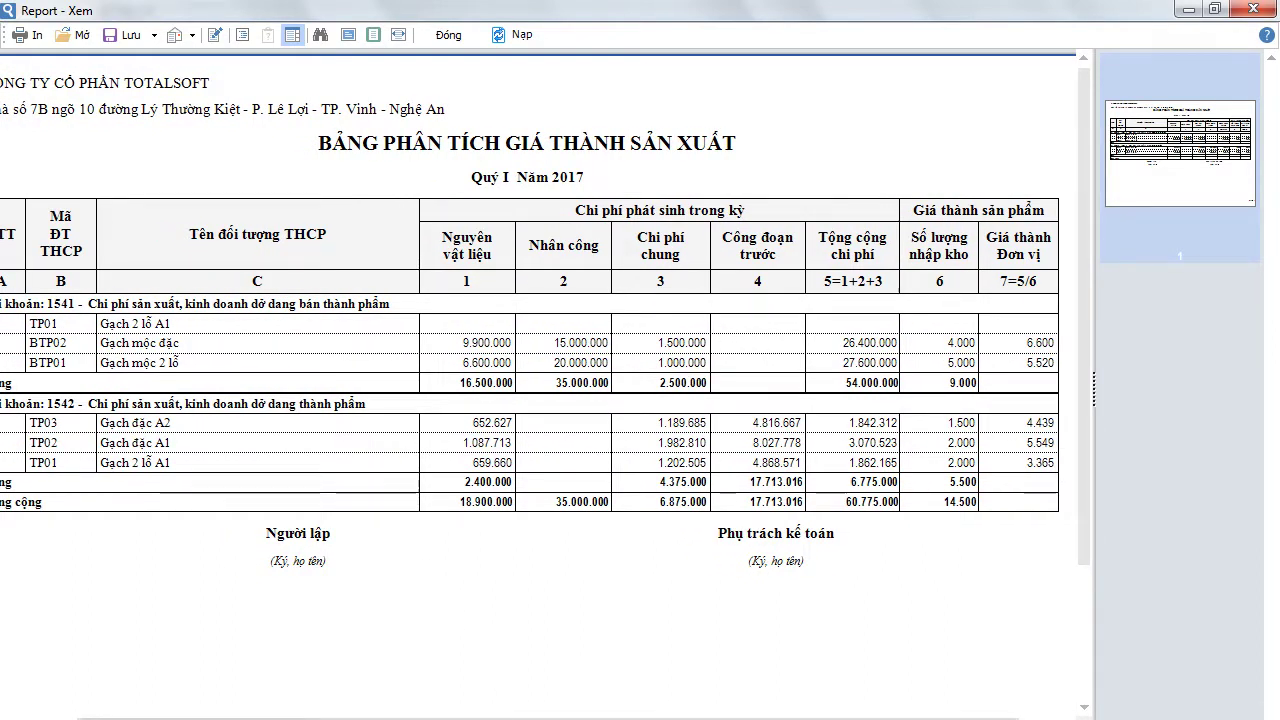
left_click_drag(500, 717, 434, 717)
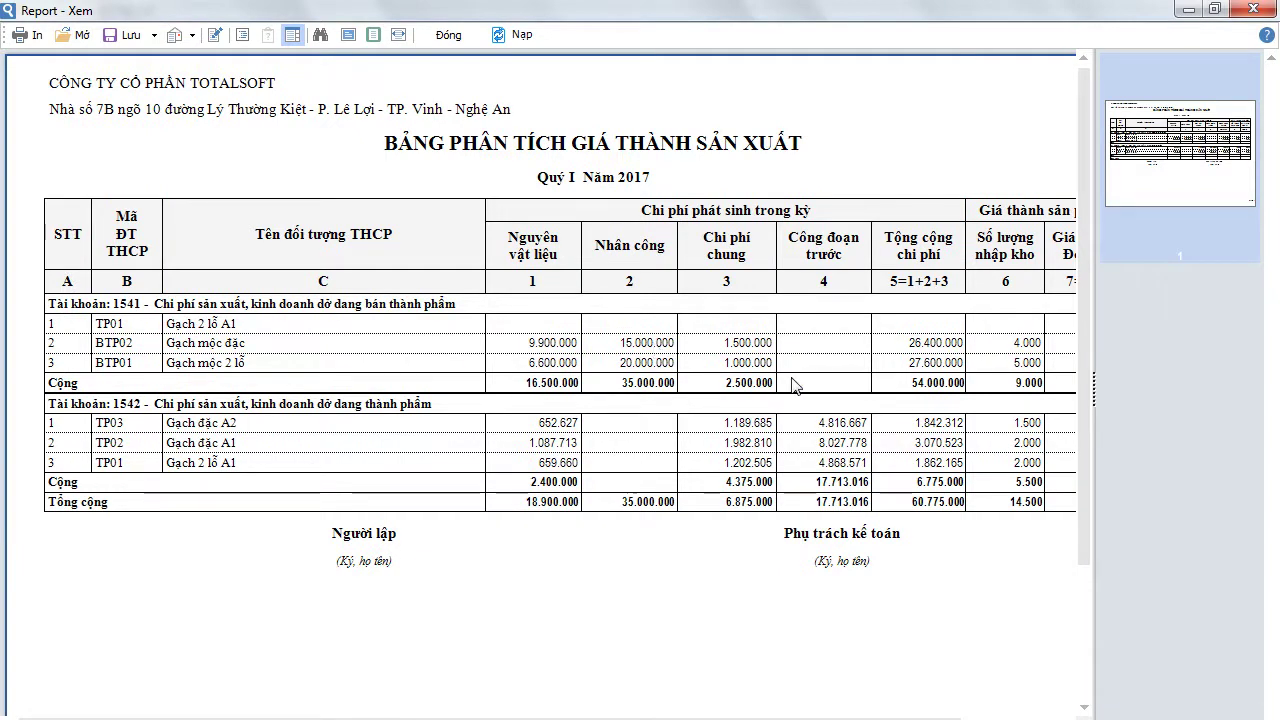